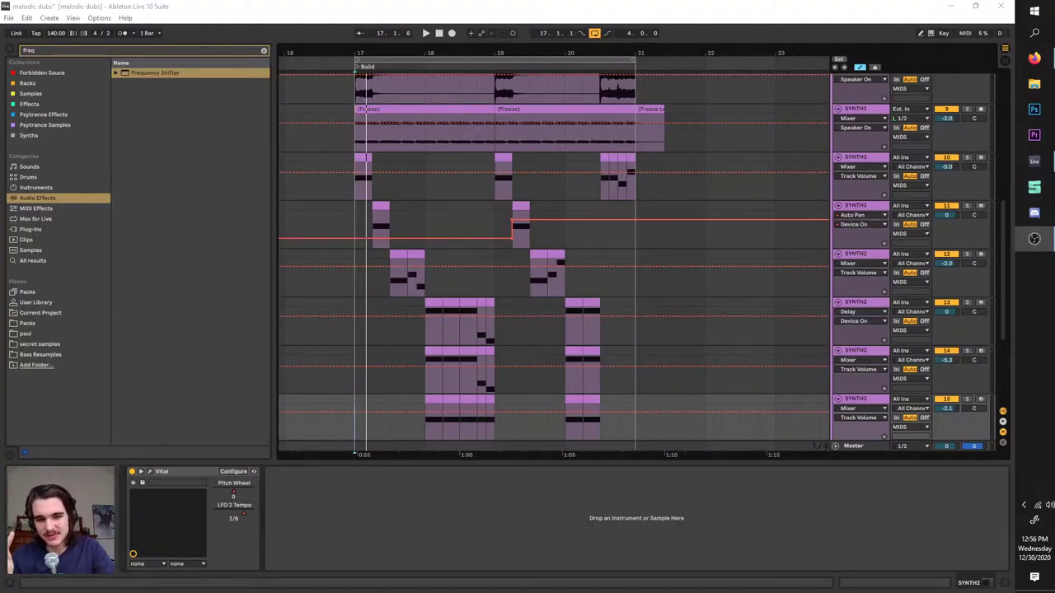
- Play back the Build section from bar 17 and look over the clips on the synth tracks
{"action": "scroll", "coordinate": [521, 330], "scroll_direction": "down", "scroll_amount": 3, "text": "ctrl"}
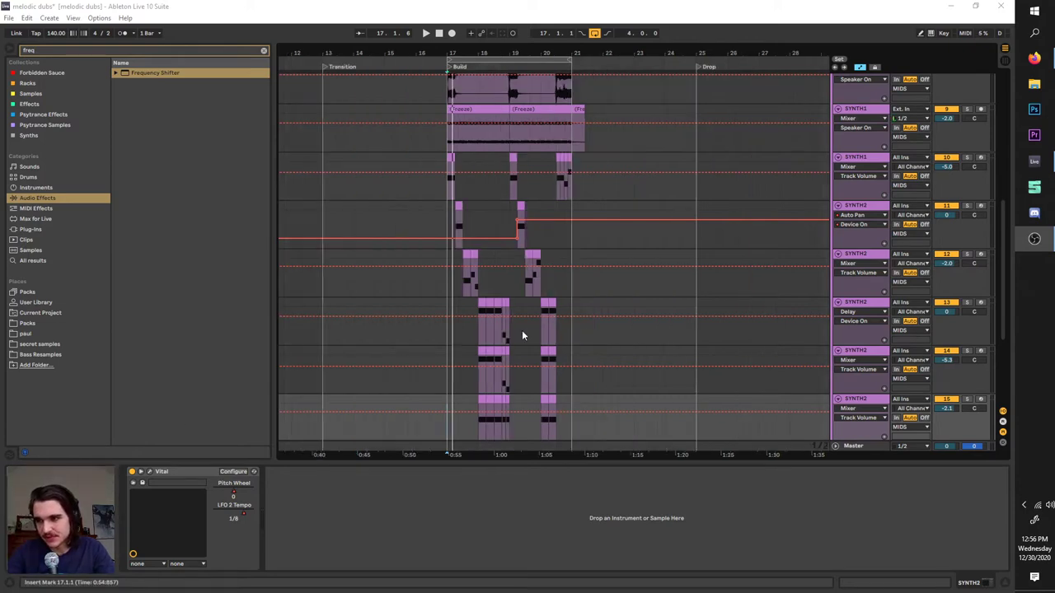
{"action": "scroll", "coordinate": [522, 329], "scroll_direction": "down", "scroll_amount": 2}
{"action": "left_click", "coordinate": [426, 33]}
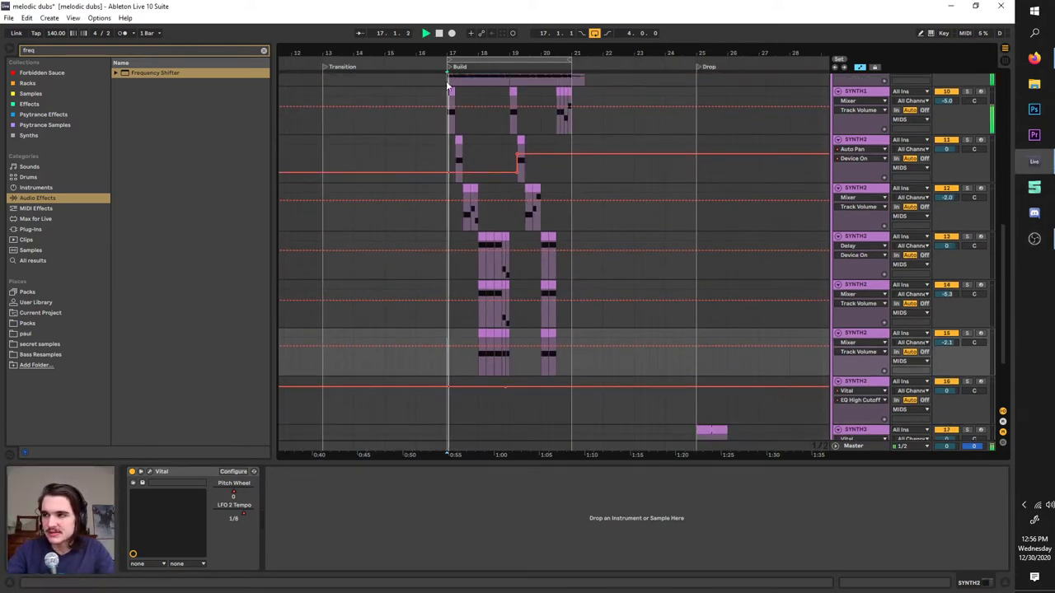
{"action": "scroll", "coordinate": [456, 294], "scroll_direction": "up", "scroll_amount": 4}
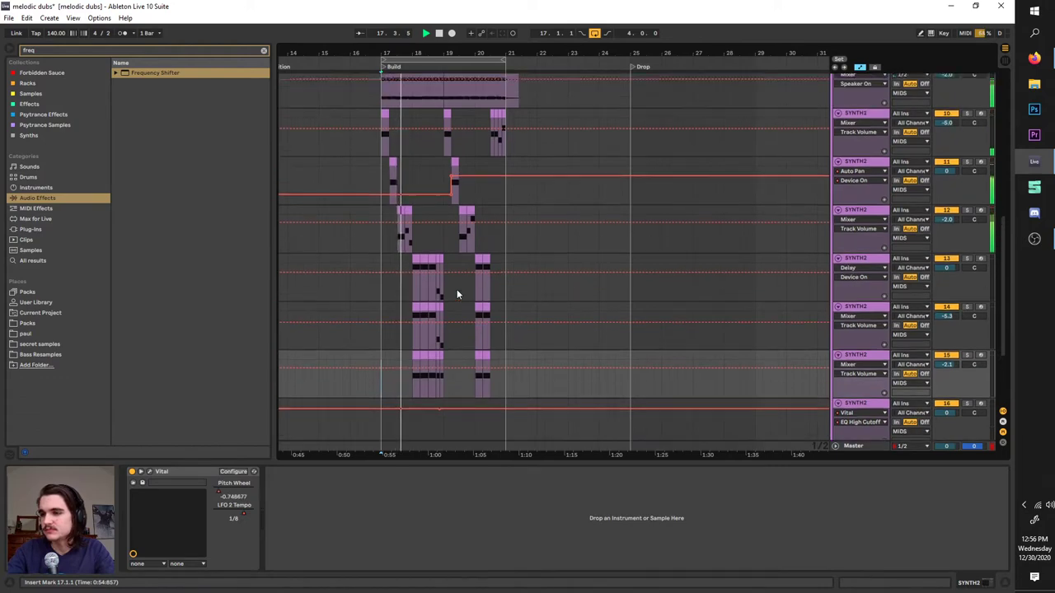
{"action": "left_click", "coordinate": [496, 276]}
{"action": "scroll", "coordinate": [499, 301], "scroll_direction": "up", "scroll_amount": 2}
{"action": "scroll", "coordinate": [501, 318], "scroll_direction": "up", "scroll_amount": 1}
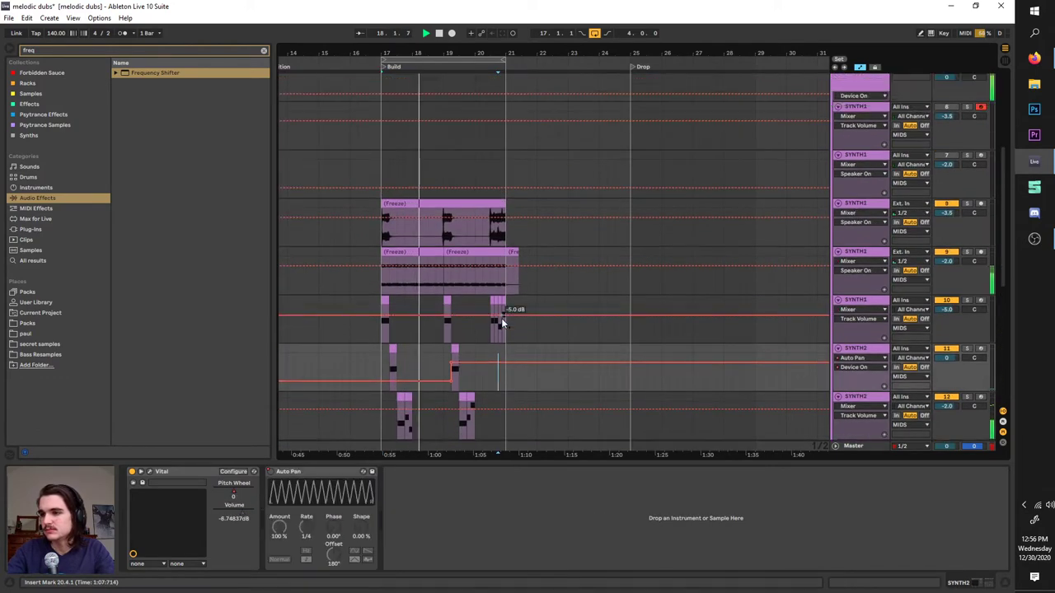
{"action": "scroll", "coordinate": [501, 307], "scroll_direction": "down", "scroll_amount": 4}
{"action": "left_click", "coordinate": [507, 381]}
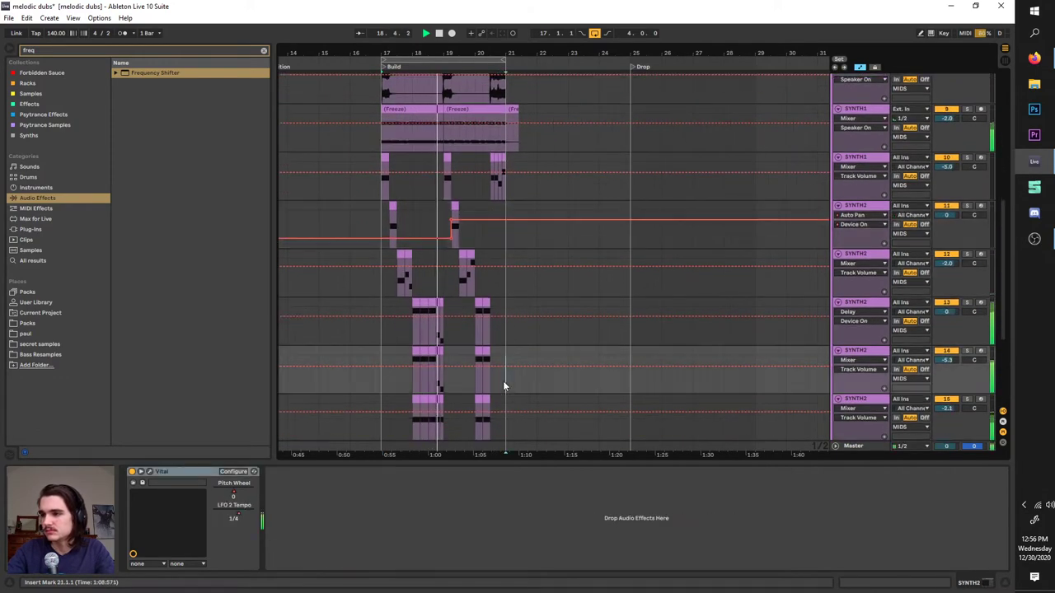
{"action": "scroll", "coordinate": [504, 380], "scroll_direction": "down", "scroll_amount": 2}
{"action": "left_click", "coordinate": [504, 347]}
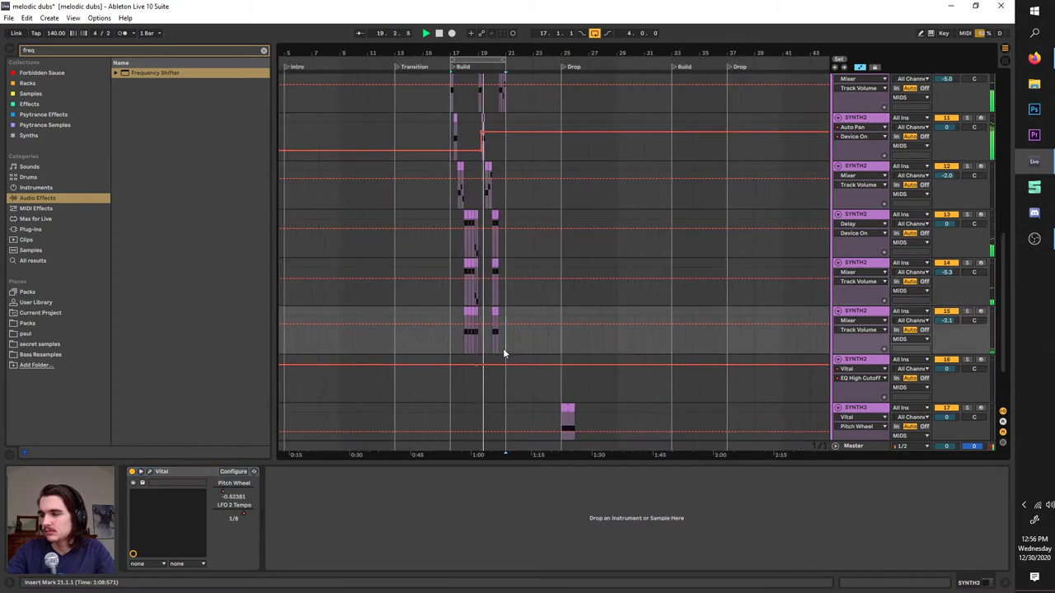
{"action": "scroll", "coordinate": [507, 362], "scroll_direction": "down", "scroll_amount": 2}
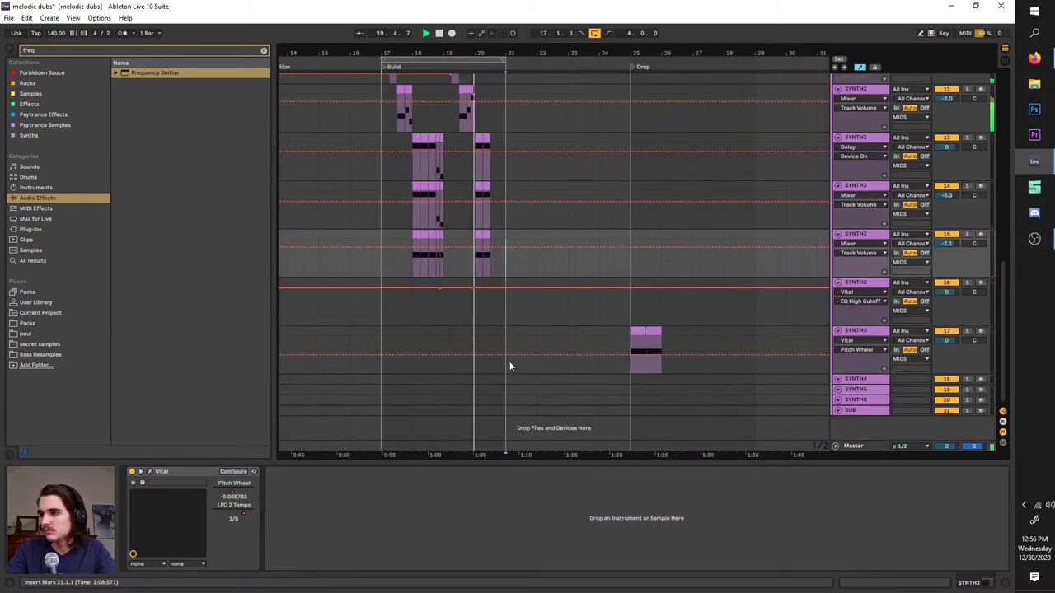
{"action": "scroll", "coordinate": [495, 349], "scroll_direction": "right", "scroll_amount": 1}
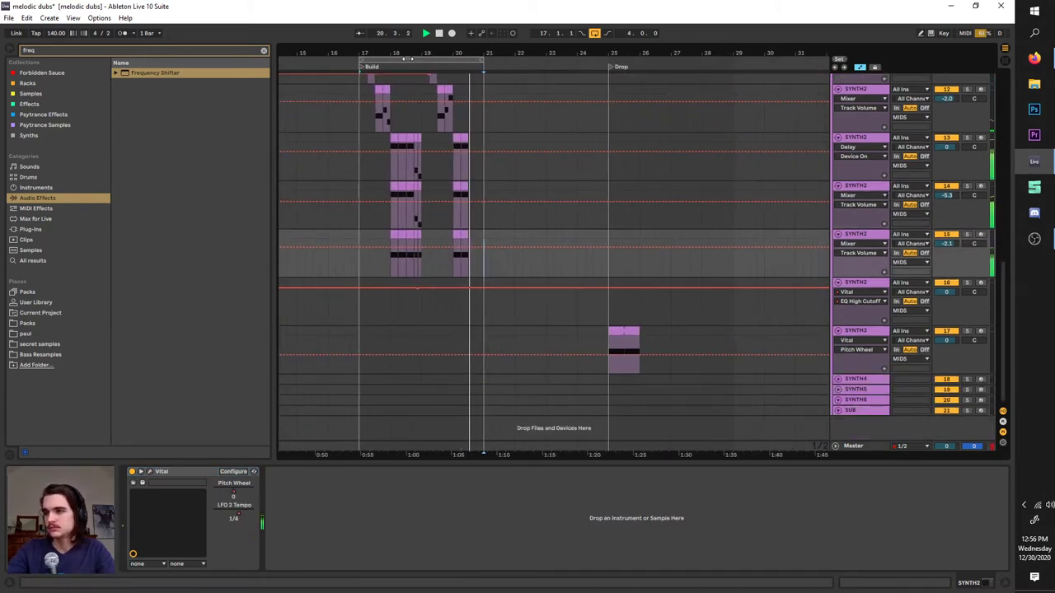
{"action": "key", "text": "space"}
- Move the loop region to the start of the Drop at bar 25 and shorten it to one bar
{"action": "left_click_drag", "start_coordinate": [408, 59], "coordinate": [669, 79]}
{"action": "scroll", "coordinate": [669, 78], "scroll_direction": "up", "scroll_amount": 2}
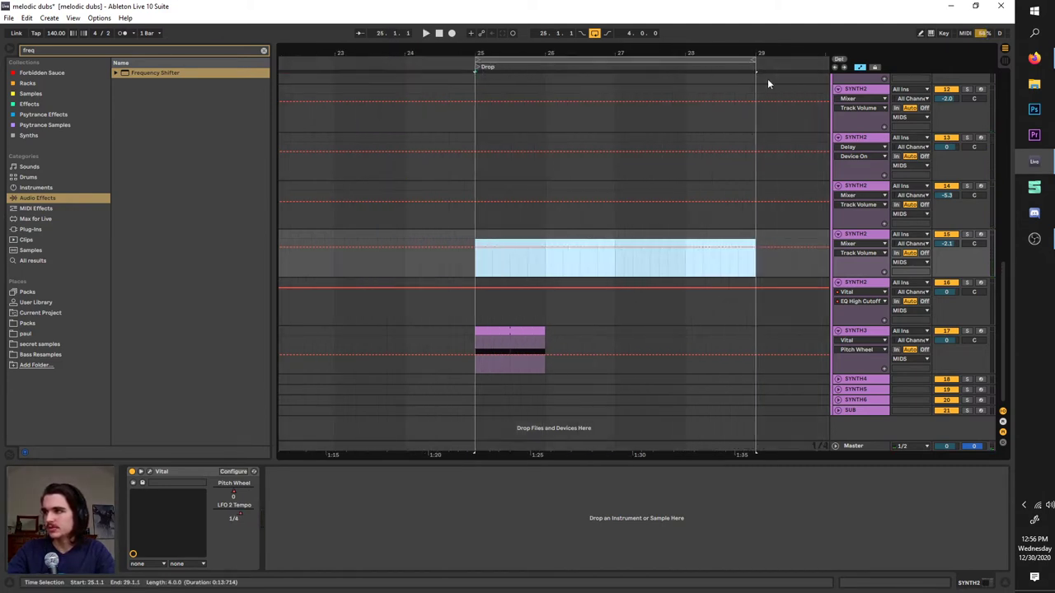
{"action": "left_click_drag", "start_coordinate": [753, 61], "coordinate": [545, 86]}
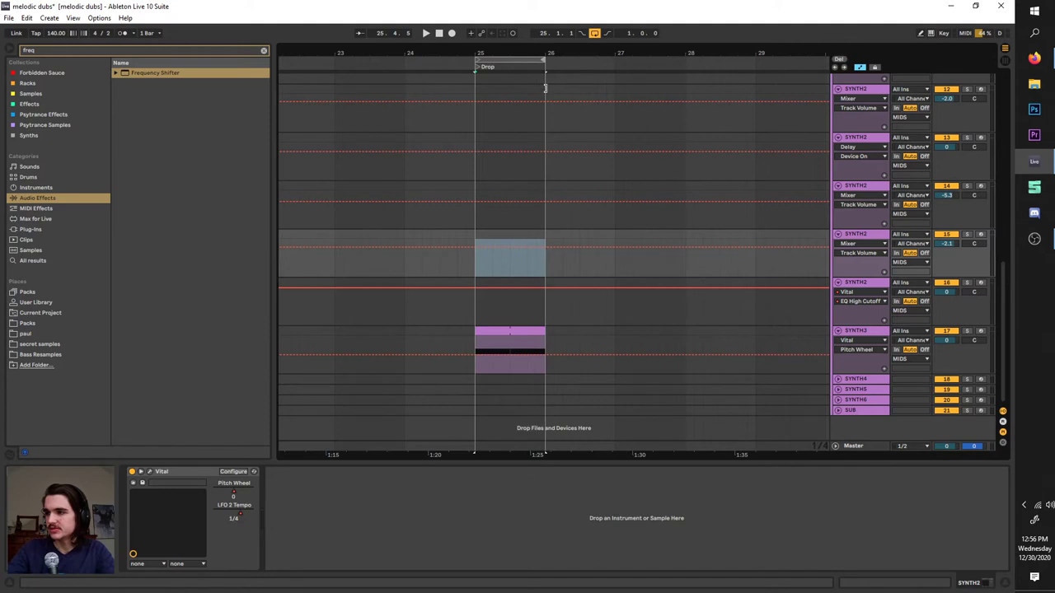
- Open the Vital instrument on the SYNTH3 track and briefly play the one-bar Drop loop
{"action": "left_click", "coordinate": [875, 332]}
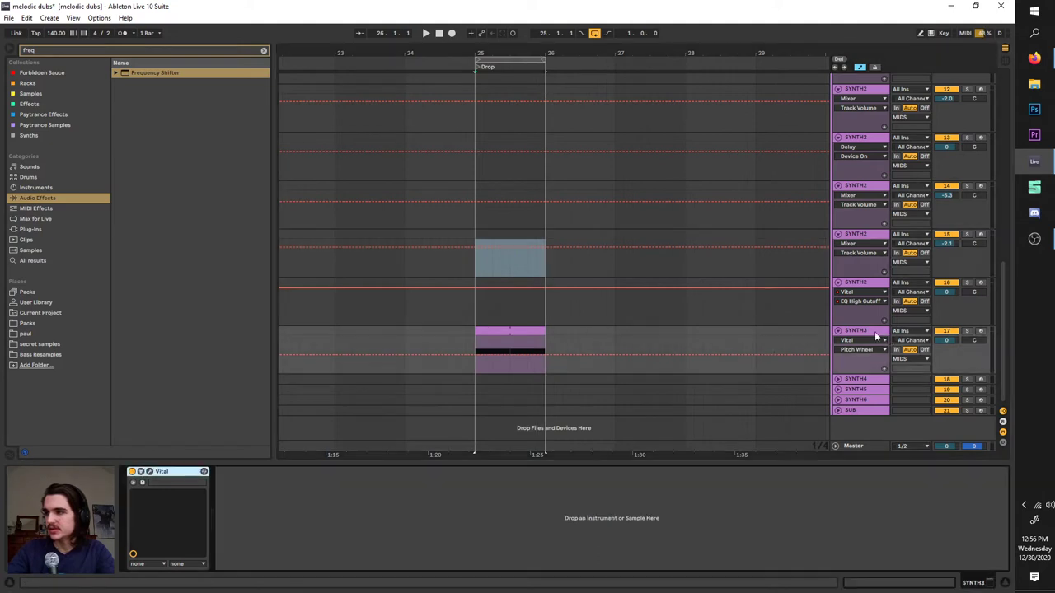
{"action": "left_click", "coordinate": [151, 472]}
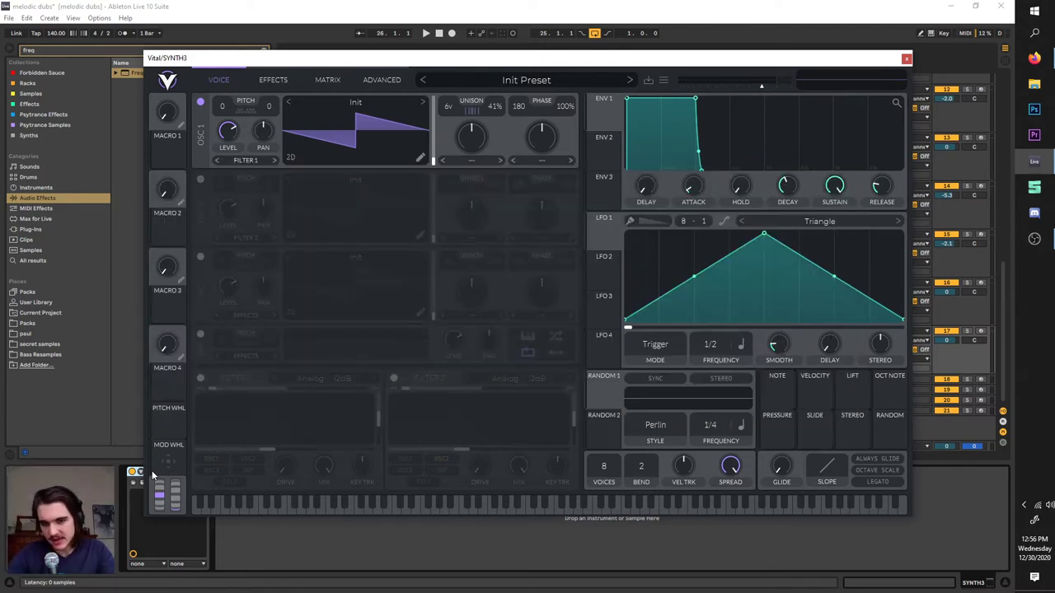
{"action": "key", "text": "space"}
{"action": "key", "text": "space"}
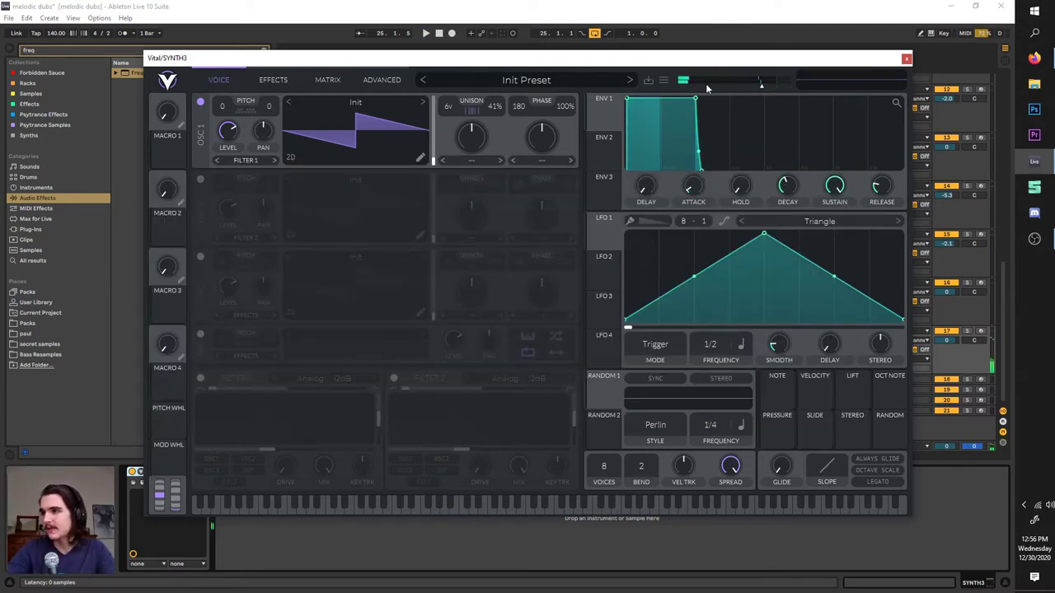
- Initialize the Vital preset on the SYNTH3 track
{"action": "left_click", "coordinate": [661, 80]}
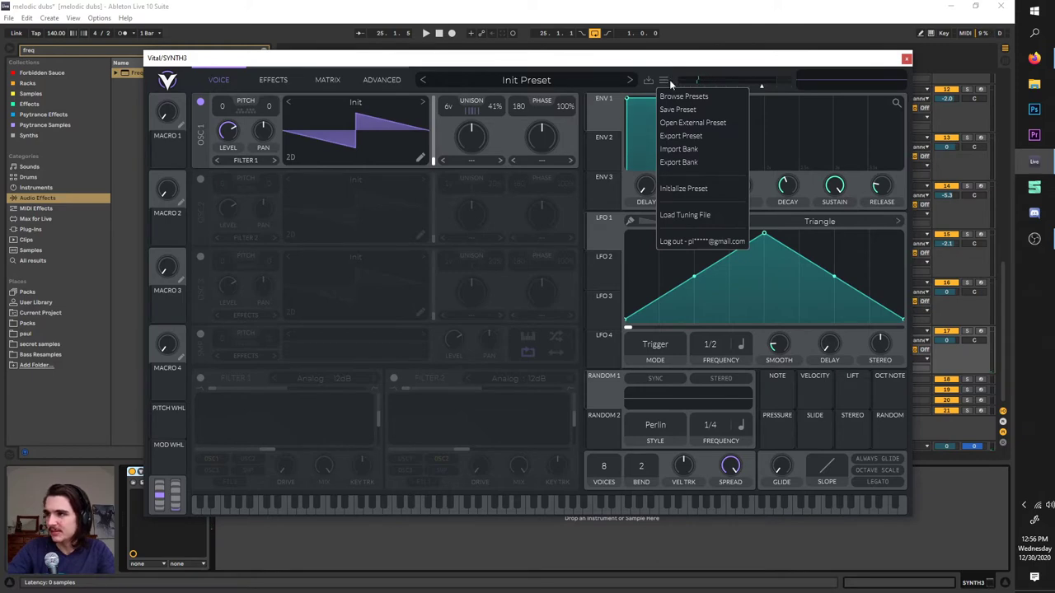
{"action": "left_click", "coordinate": [673, 191]}
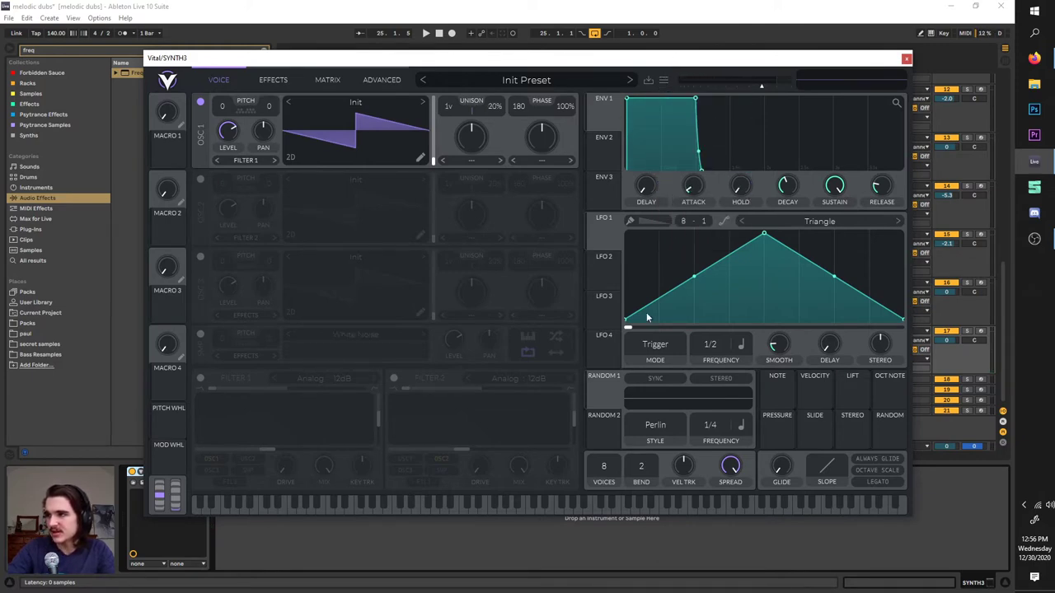
{"action": "left_click", "coordinate": [663, 80]}
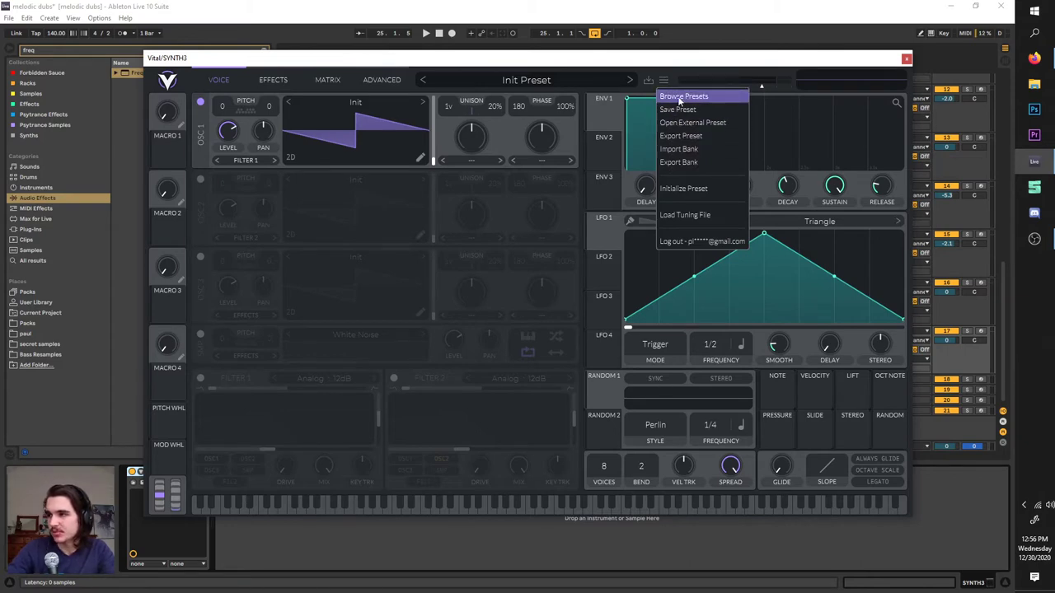
{"action": "left_click", "coordinate": [574, 92]}
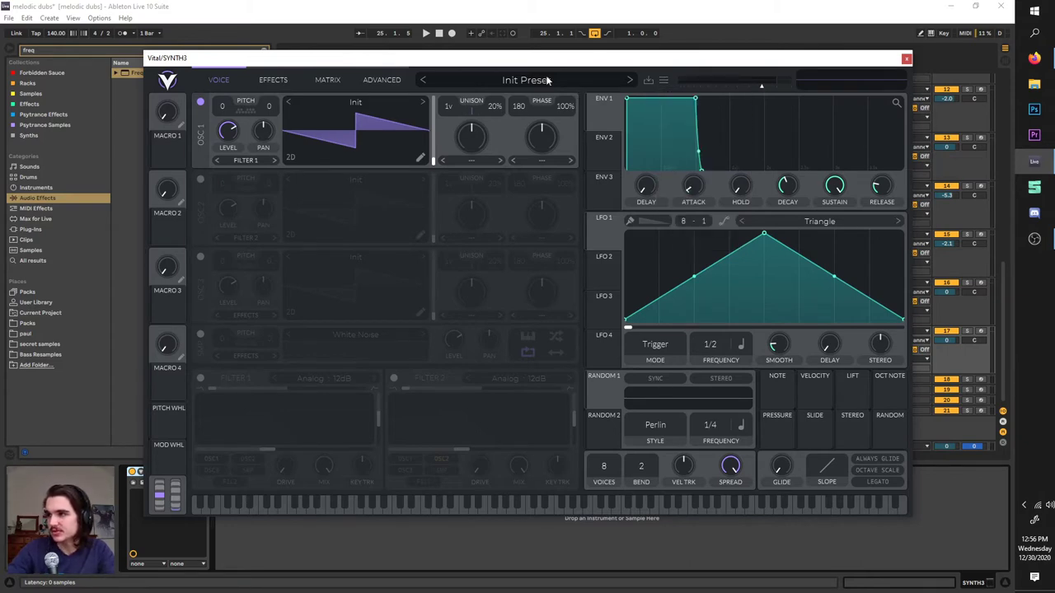
- Load the Digital roller and Crescendo Bells presets from the preset browser, audition Crescendo Bells in the loop, and close the browser
{"action": "left_click", "coordinate": [549, 82]}
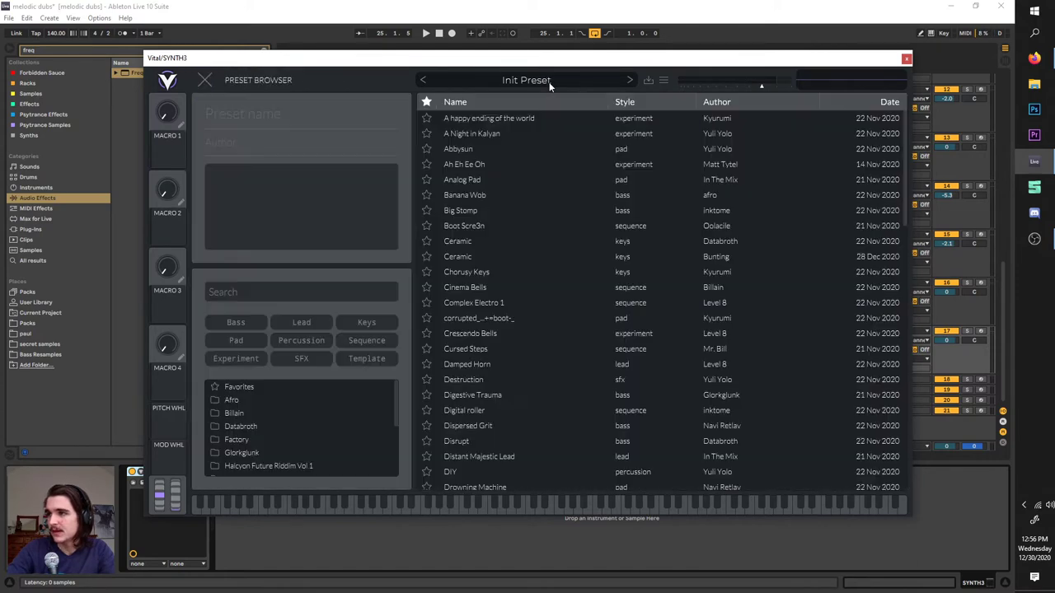
{"action": "scroll", "coordinate": [527, 277], "scroll_direction": "down", "scroll_amount": 10}
{"action": "scroll", "coordinate": [527, 313], "scroll_direction": "up", "scroll_amount": 10}
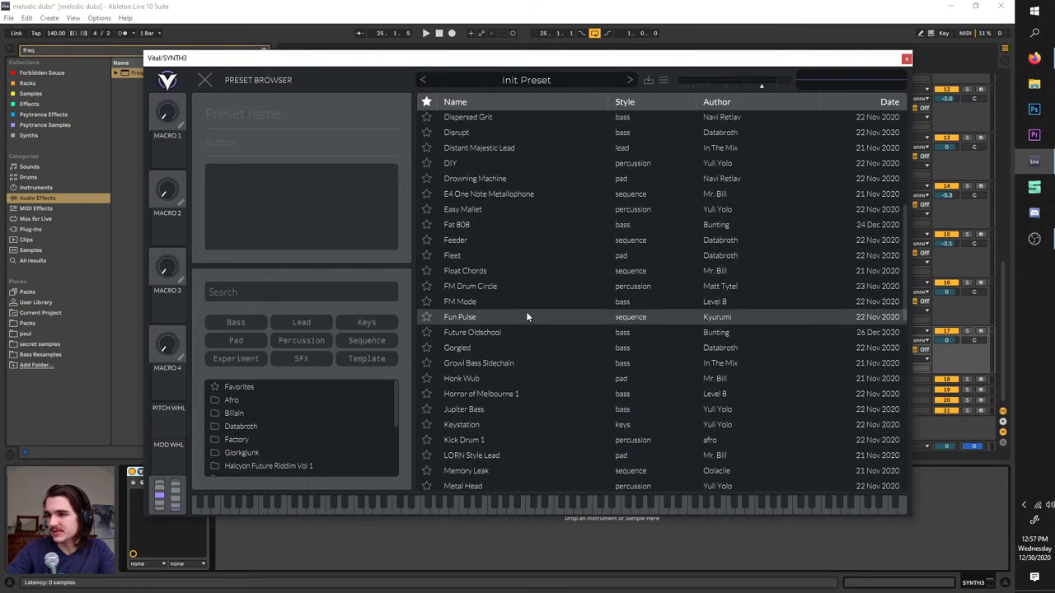
{"action": "left_click", "coordinate": [495, 259]}
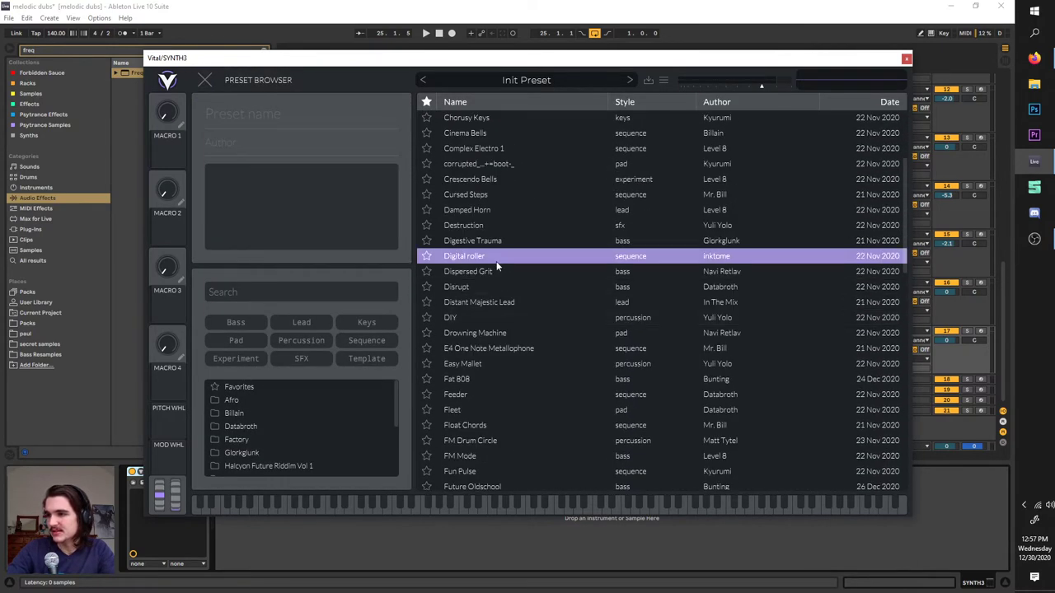
{"action": "left_click", "coordinate": [511, 179]}
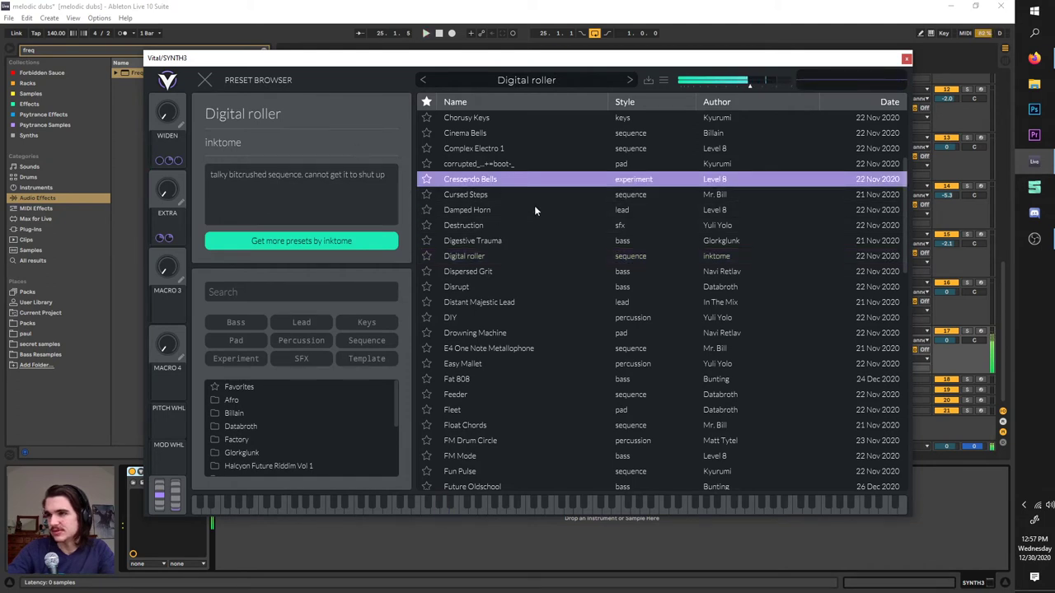
{"action": "key", "text": "space"}
{"action": "scroll", "coordinate": [544, 247], "scroll_direction": "up", "scroll_amount": 5}
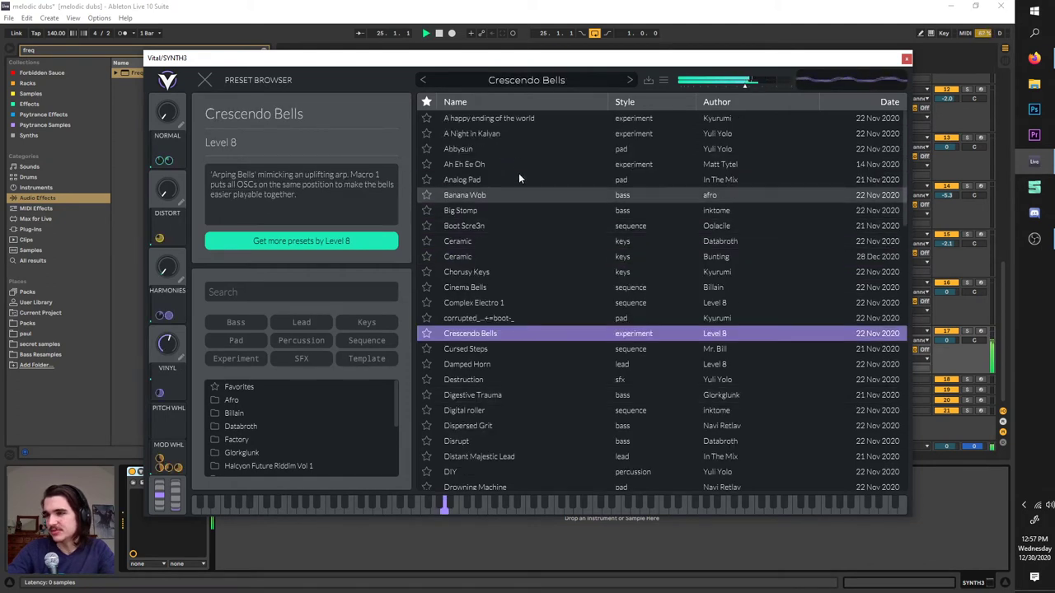
{"action": "left_click", "coordinate": [206, 81]}
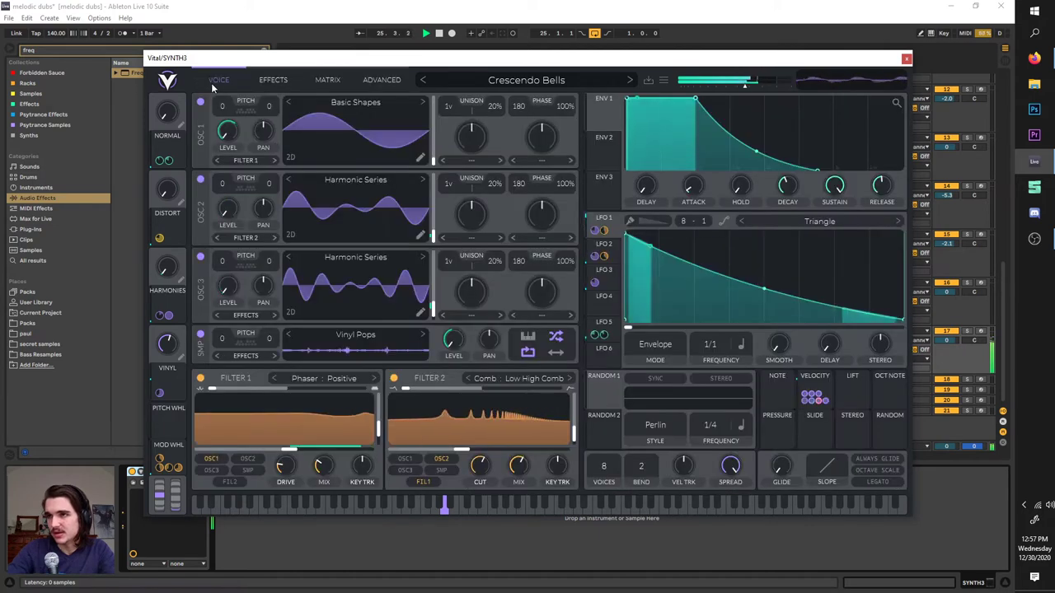
- Reset Vital from Crescendo Bells to the initial preset
{"action": "left_click", "coordinate": [664, 80]}
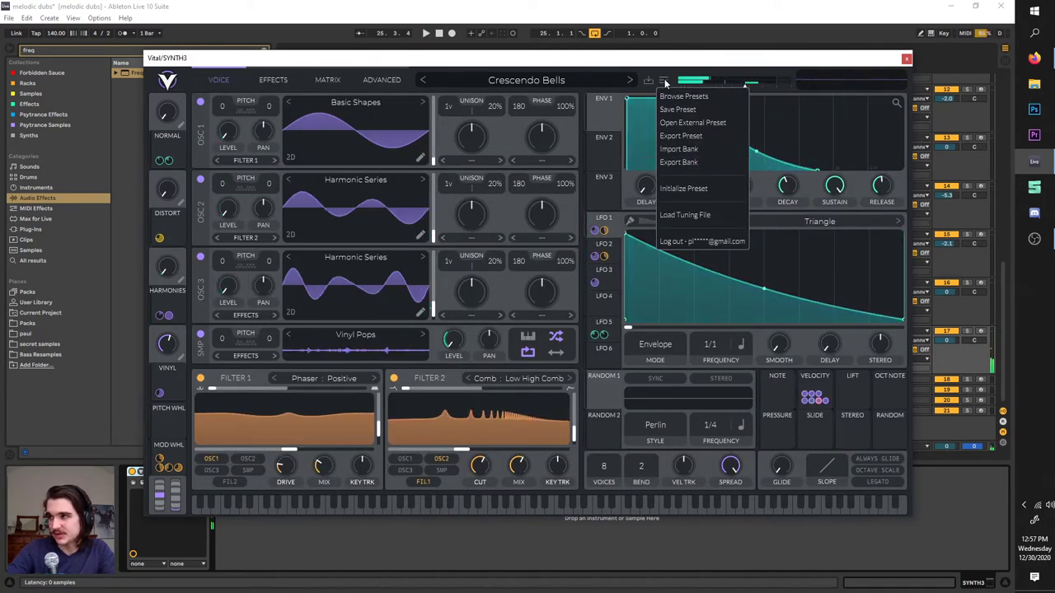
{"action": "left_click", "coordinate": [700, 189]}
{"action": "left_click", "coordinate": [665, 81]}
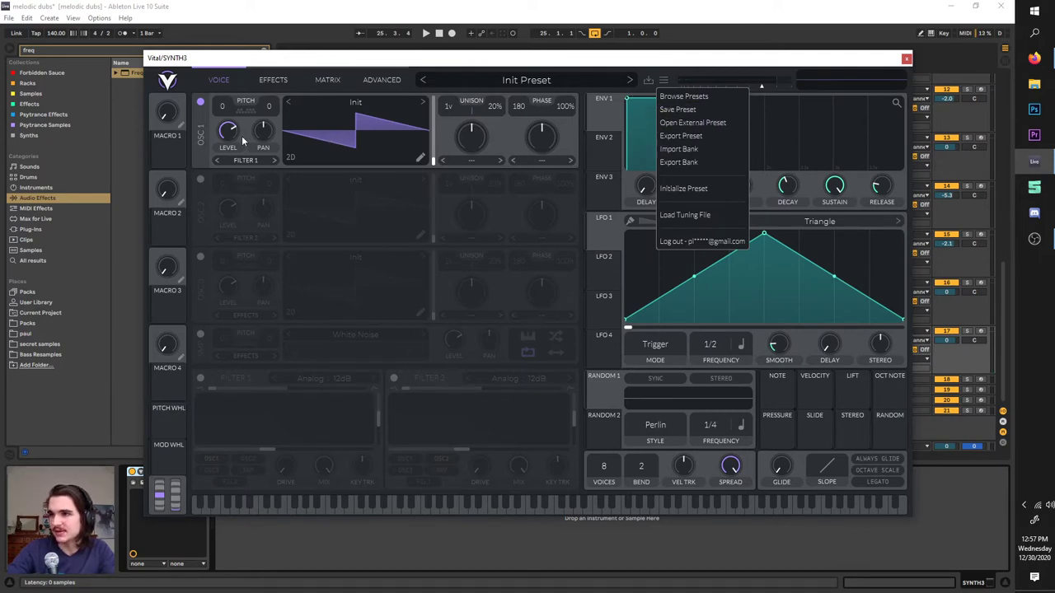
- Pan oscillator 1 to the right and set its spectral morph type to Vocode
{"action": "left_click", "coordinate": [256, 156]}
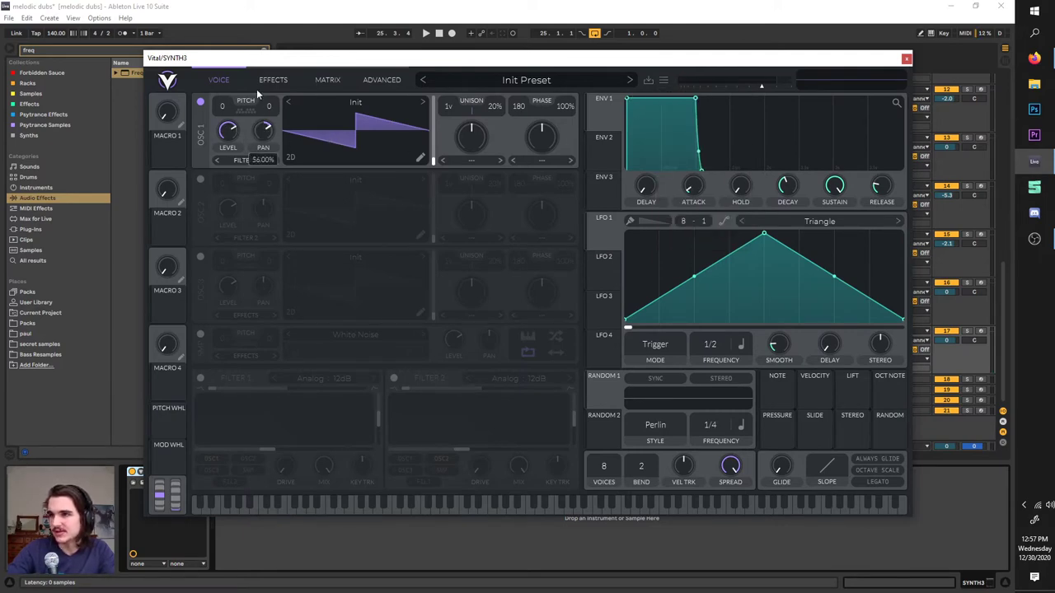
{"action": "left_click", "coordinate": [474, 161]}
{"action": "left_click", "coordinate": [487, 200]}
- Save the modified sound as a preset named "random preset"
{"action": "left_click", "coordinate": [647, 80]}
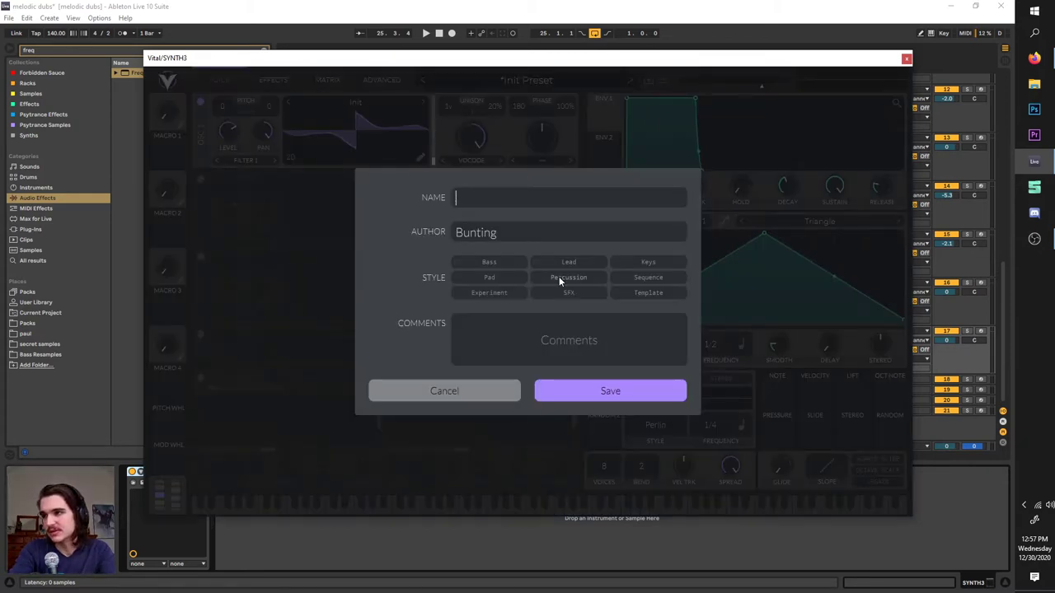
{"action": "type", "text": "random preset"}
{"action": "left_click", "coordinate": [585, 387]}
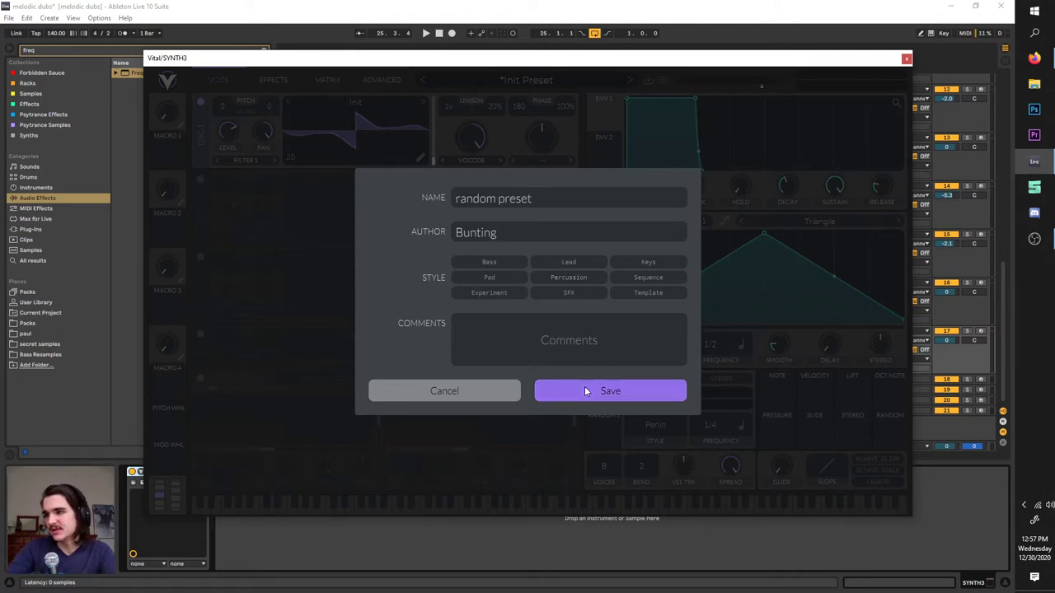
- Open Future Oldschool.vital as an external preset from the user Presets folder
{"action": "left_click", "coordinate": [664, 80]}
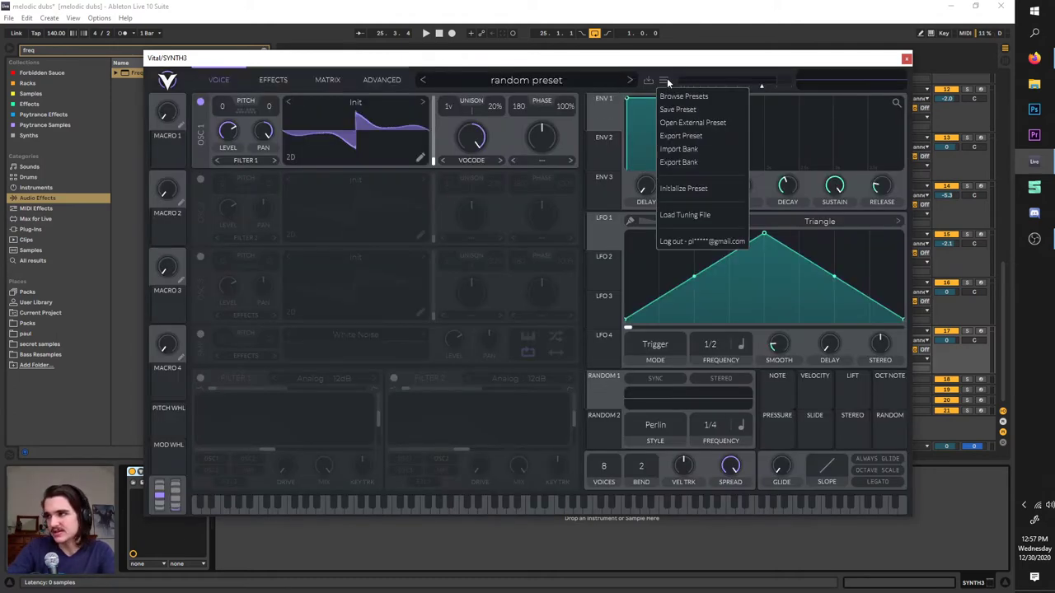
{"action": "left_click", "coordinate": [676, 124]}
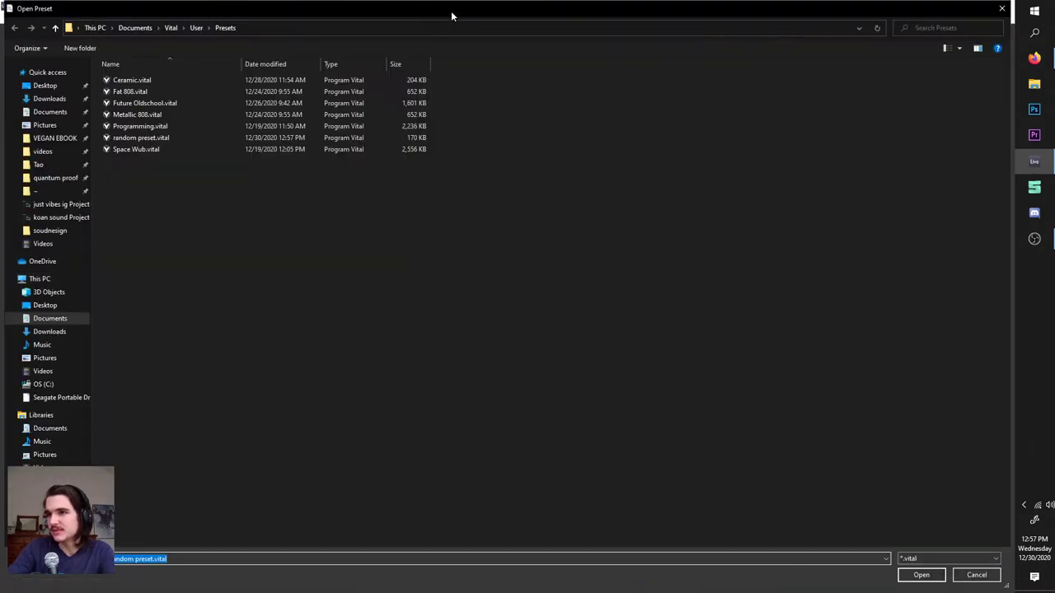
{"action": "double_click", "coordinate": [255, 105]}
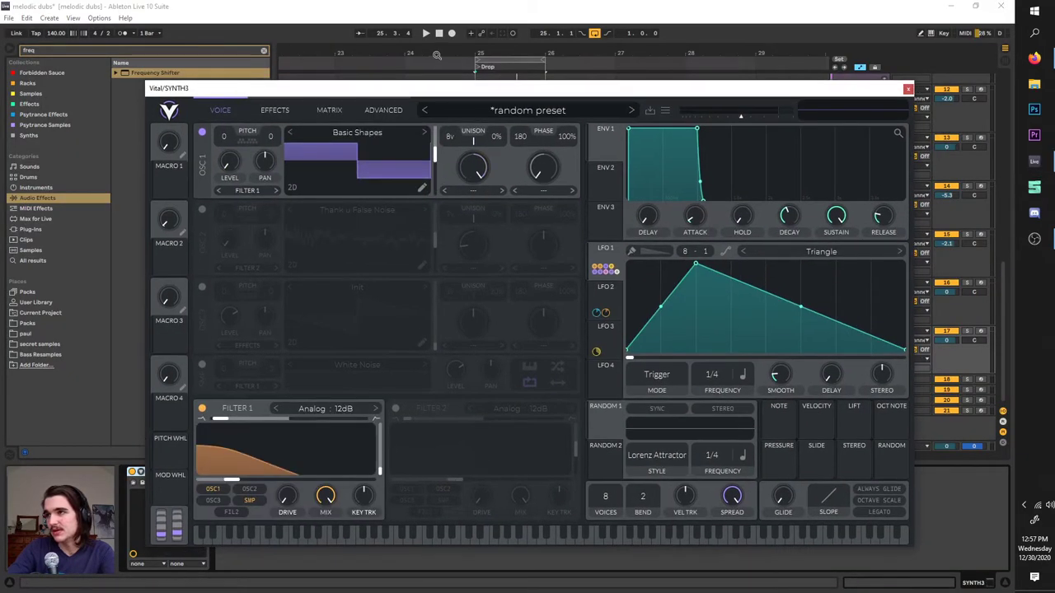
- Audition the loaded preset with the one-bar loop and move the Vital window up to the screen's upper edge
{"action": "left_click", "coordinate": [442, 39]}
{"action": "key", "text": "space"}
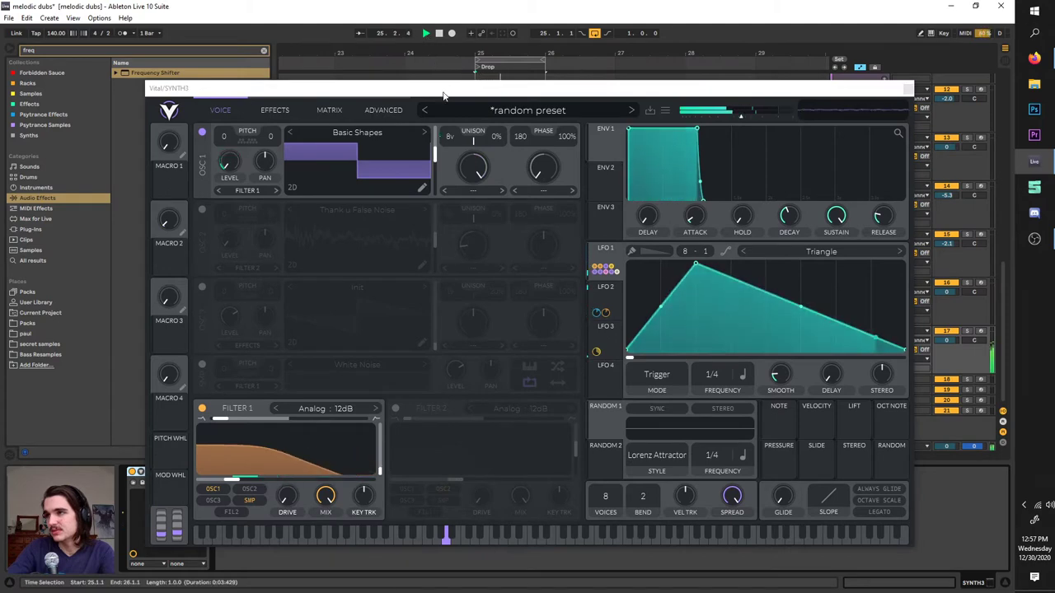
{"action": "key", "text": "space"}
{"action": "left_click_drag", "start_coordinate": [442, 97], "coordinate": [438, 23]}
- View the Export Preset dialog for the current sound and close it without exporting
{"action": "left_click", "coordinate": [661, 36]}
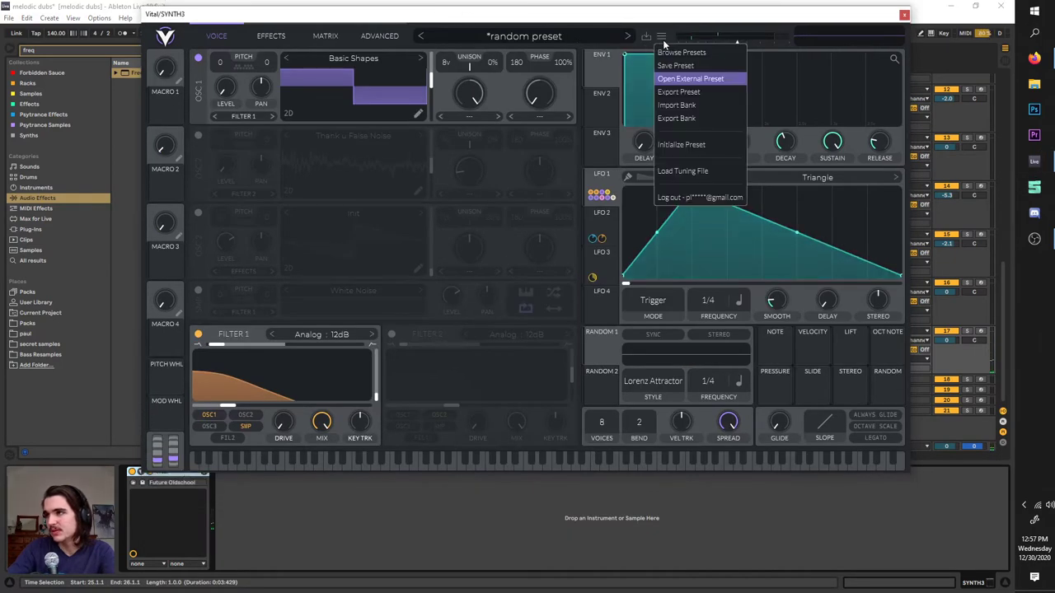
{"action": "left_click", "coordinate": [685, 92]}
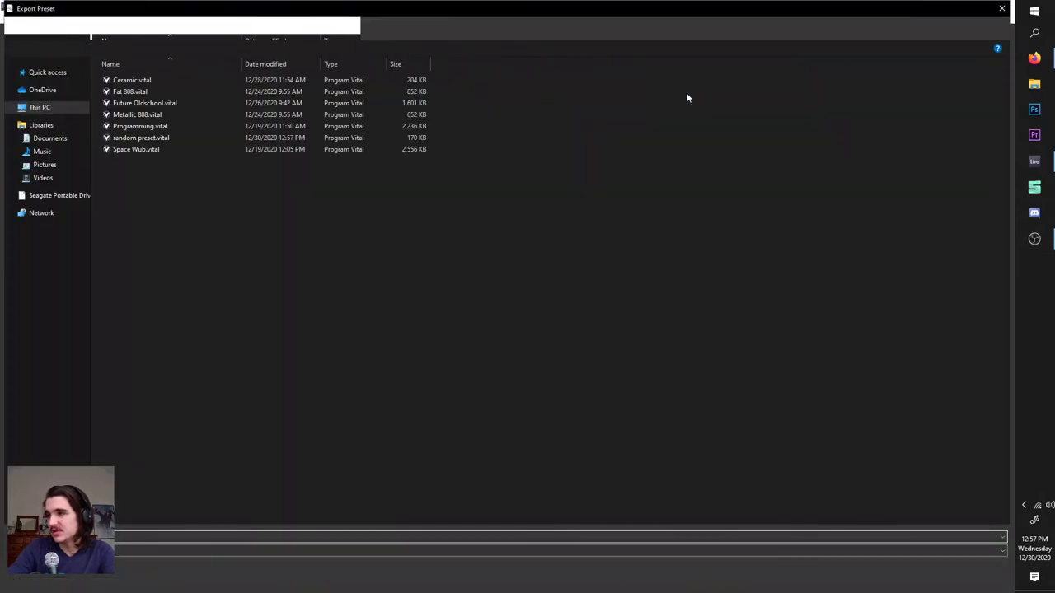
{"action": "left_click", "coordinate": [1003, 11]}
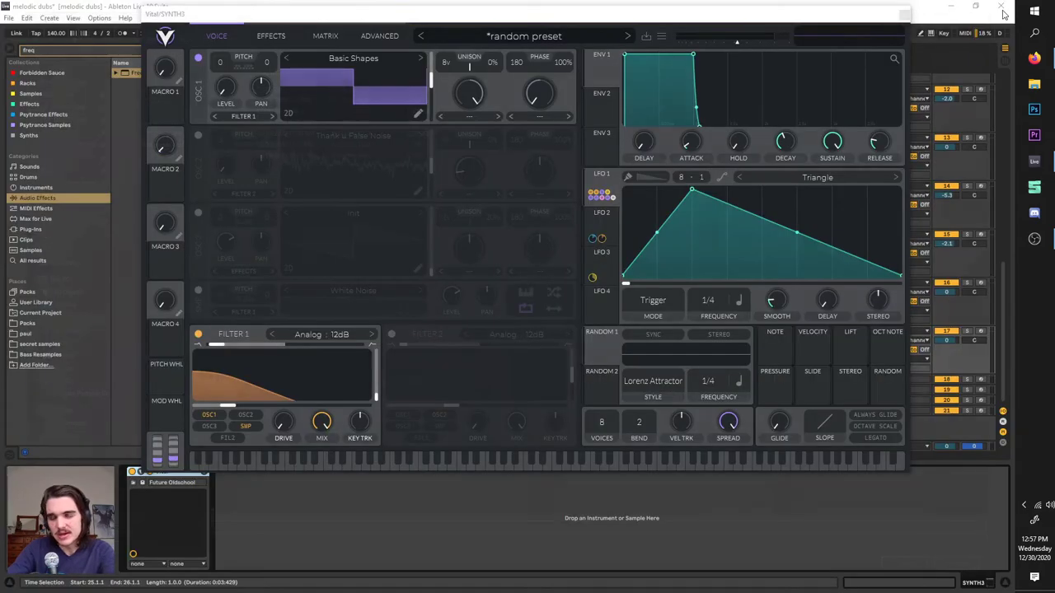
- View the Import Bank file dialog and close it without importing anything
{"action": "left_click", "coordinate": [663, 37]}
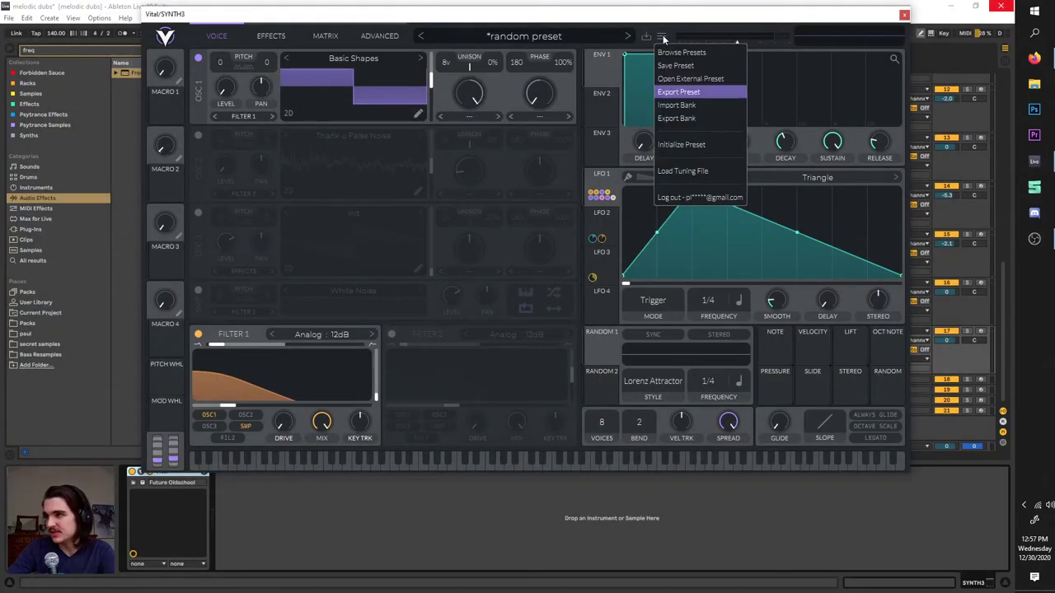
{"action": "left_click", "coordinate": [670, 107]}
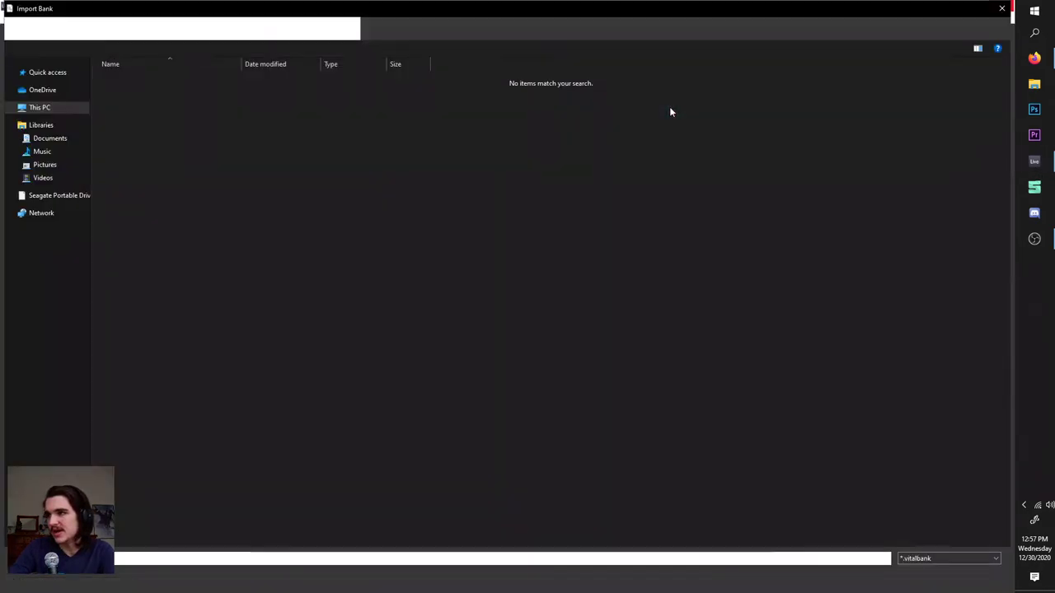
{"action": "left_click", "coordinate": [1001, 8]}
- Open the bank export view and mark all listed presets, from Ceramic through Space Wub, for inclusion
{"action": "left_click", "coordinate": [666, 37]}
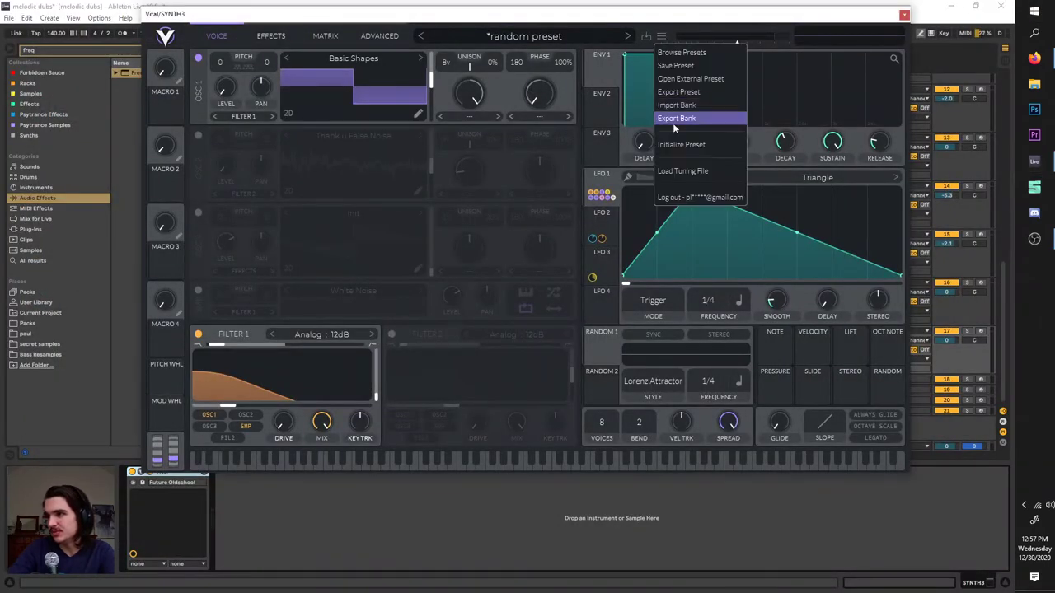
{"action": "left_click", "coordinate": [673, 122]}
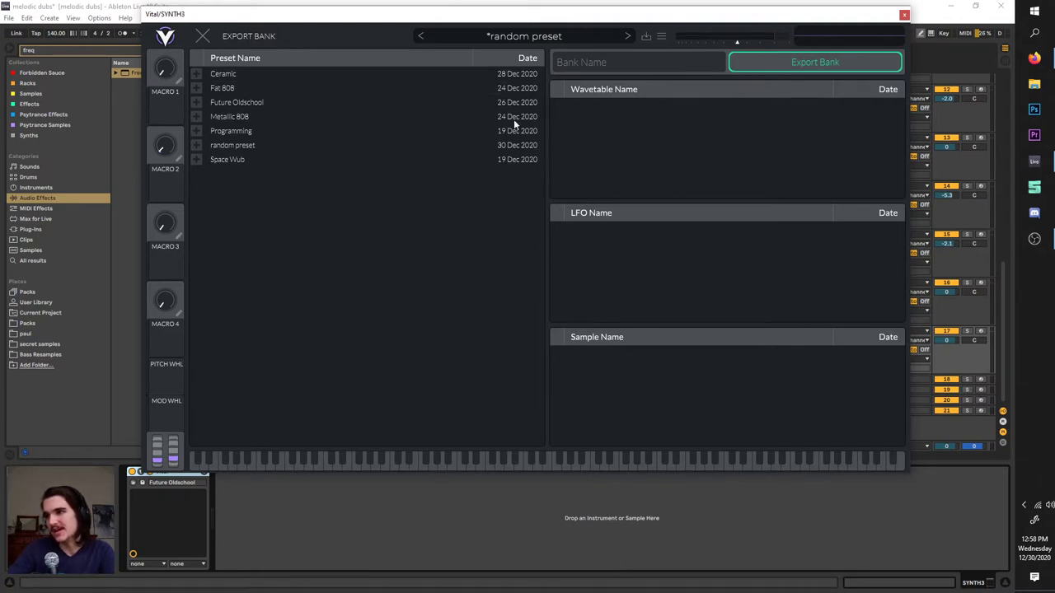
{"action": "left_click", "coordinate": [196, 73]}
{"action": "left_click", "coordinate": [196, 87]}
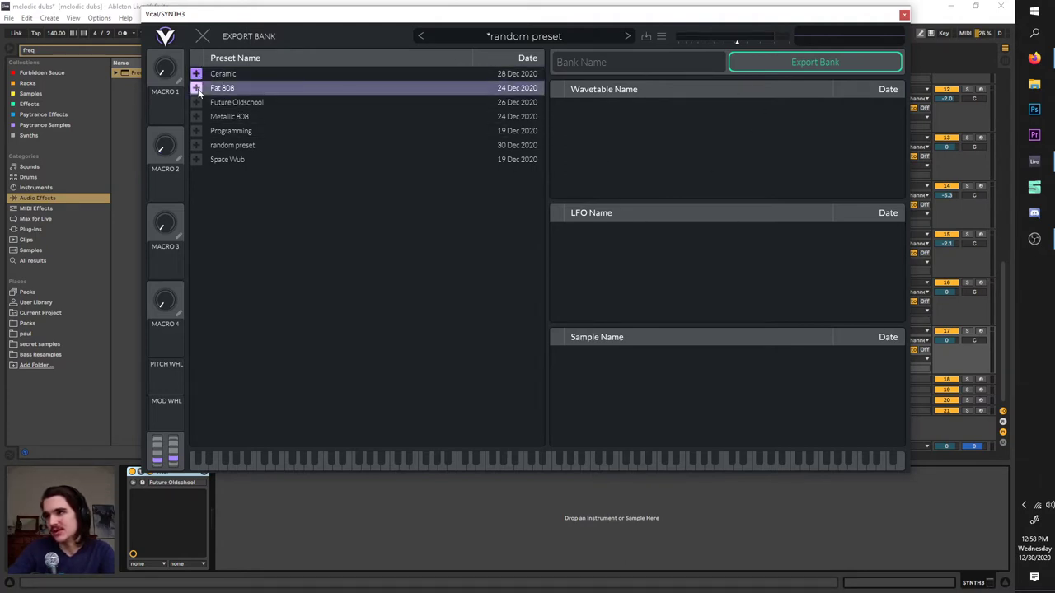
{"action": "left_click", "coordinate": [196, 102]}
{"action": "left_click", "coordinate": [196, 131]}
{"action": "left_click", "coordinate": [197, 116]}
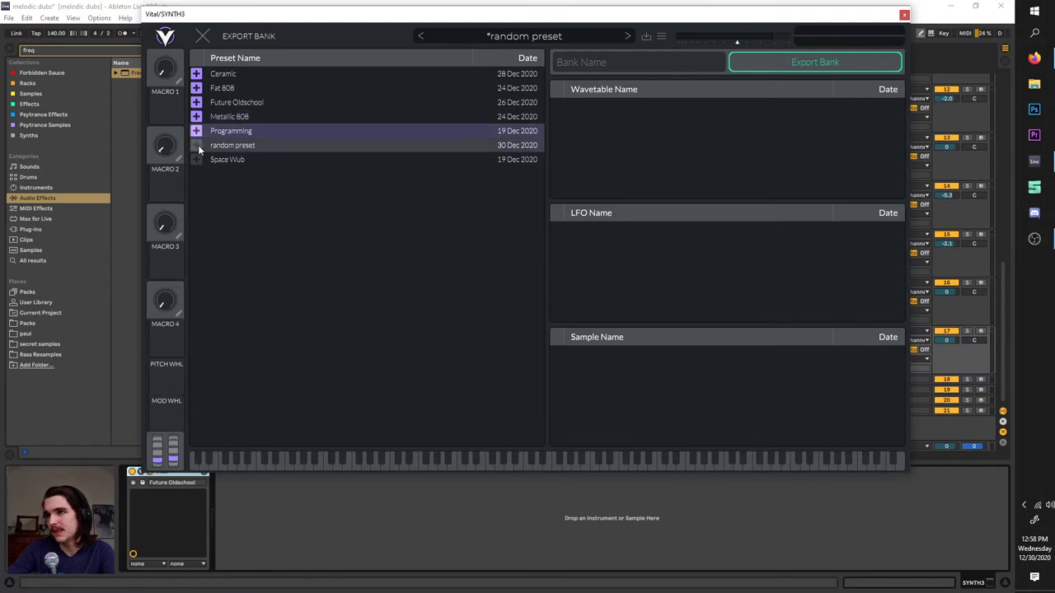
{"action": "left_click", "coordinate": [196, 145]}
{"action": "left_click", "coordinate": [196, 159]}
- Name the bank "my stuff", view its export file dialog, and leave the bank export without saving
{"action": "left_click", "coordinate": [621, 66]}
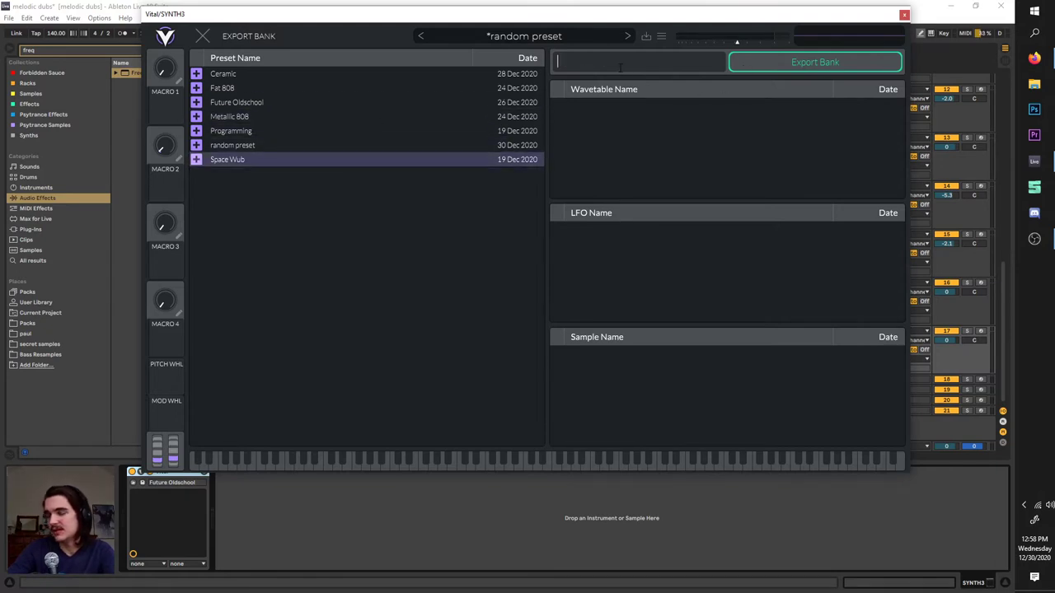
{"action": "type", "text": "my stuff"}
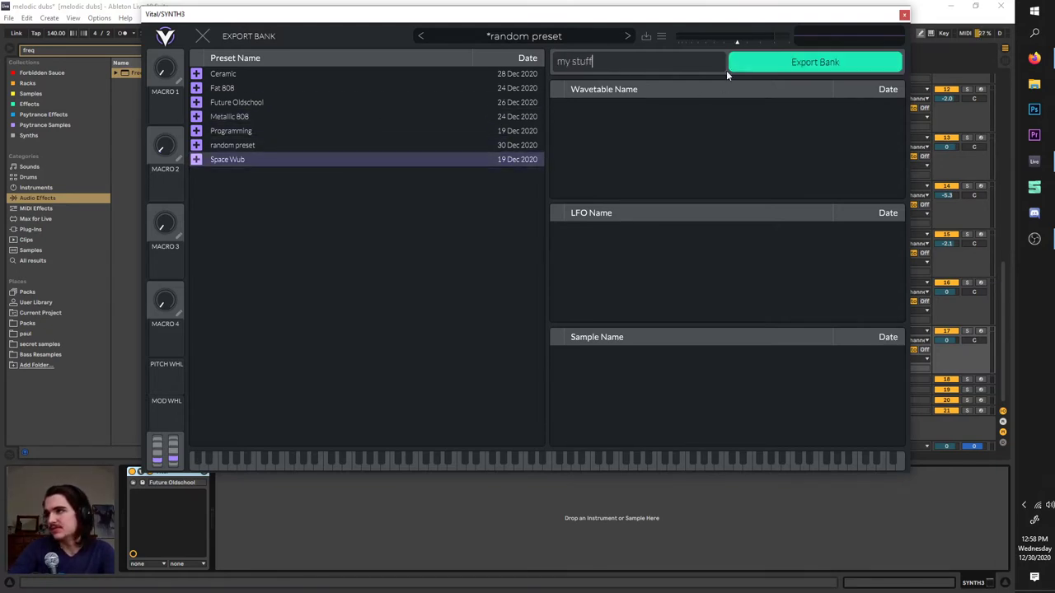
{"action": "left_click", "coordinate": [805, 59]}
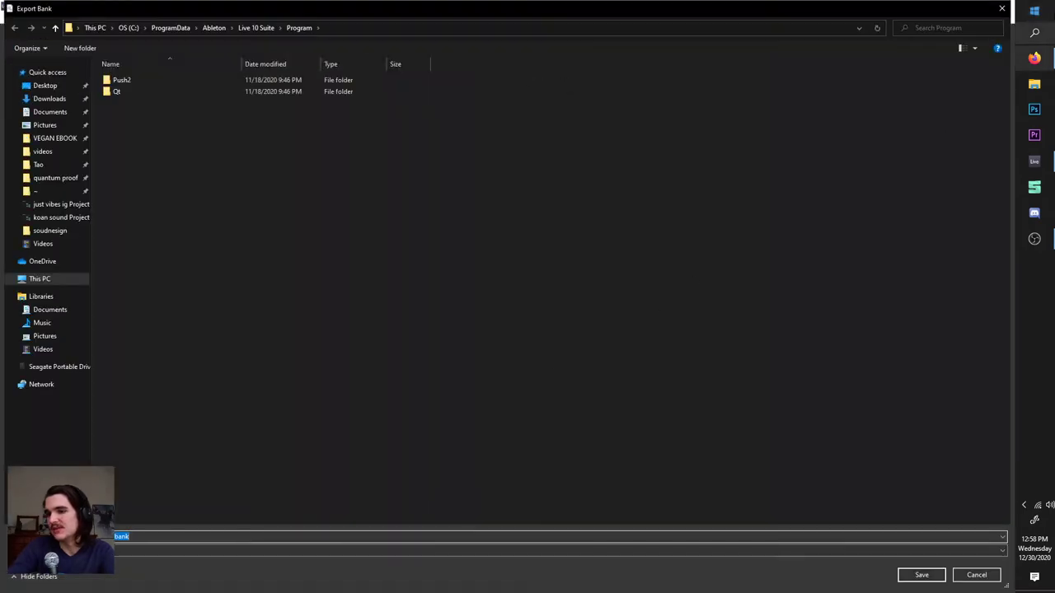
{"action": "left_click", "coordinate": [1003, 7]}
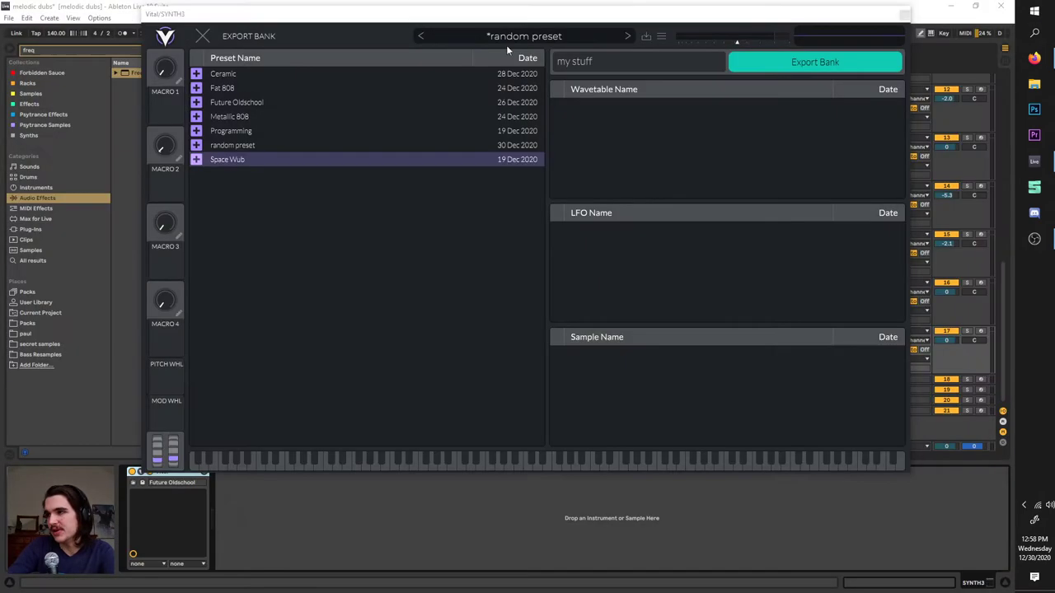
{"action": "left_click", "coordinate": [202, 38]}
- Reset the synth to the initialized preset
{"action": "left_click", "coordinate": [660, 37]}
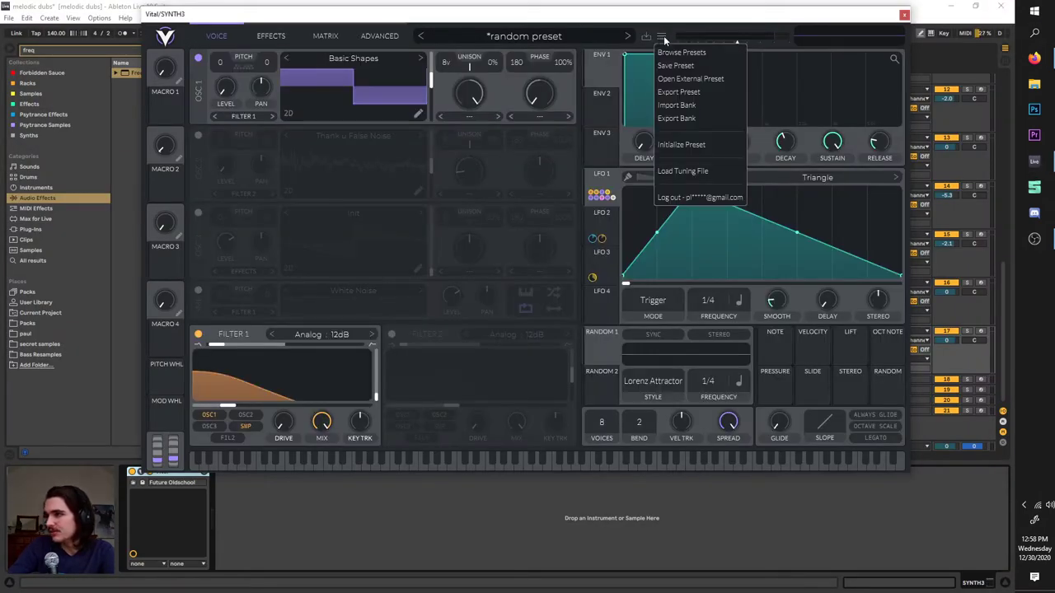
{"action": "left_click", "coordinate": [697, 145]}
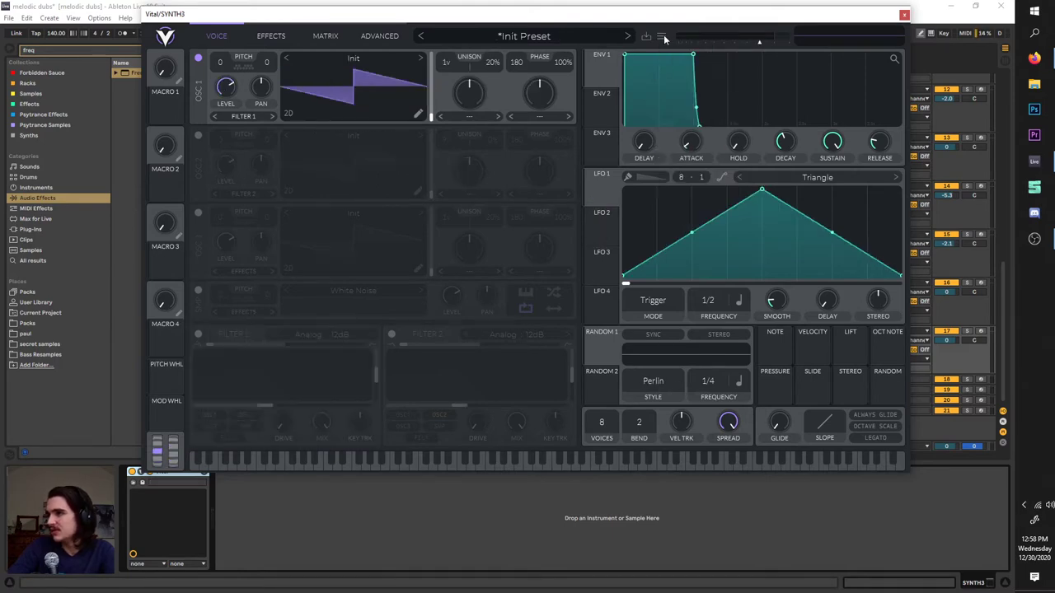
- View the Load Tuning dialog and its accepted file types, and close it without loading a file
{"action": "left_click", "coordinate": [661, 36]}
{"action": "left_click", "coordinate": [701, 175]}
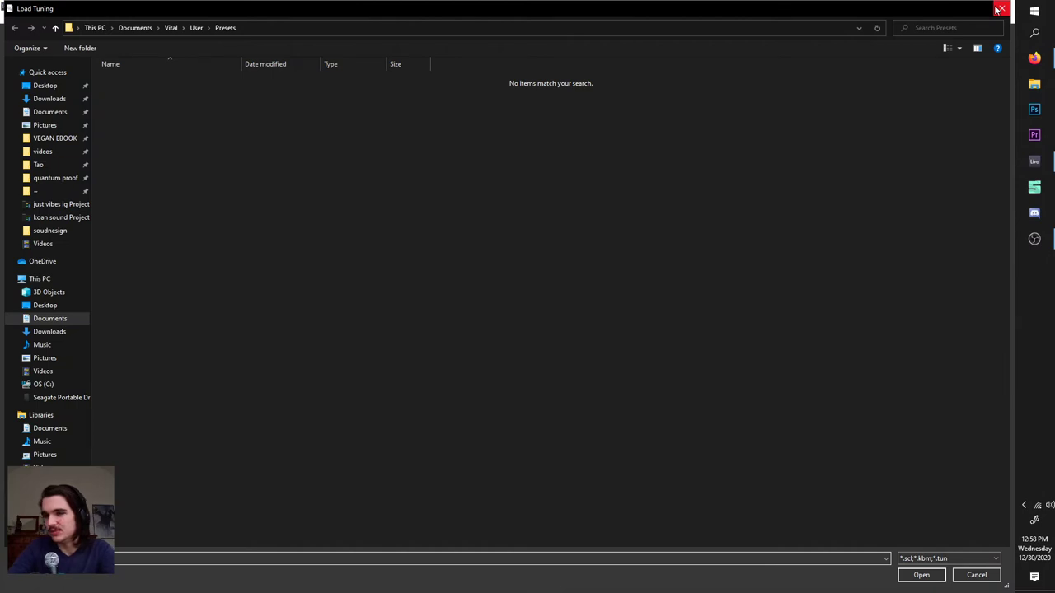
{"action": "left_click", "coordinate": [965, 559]}
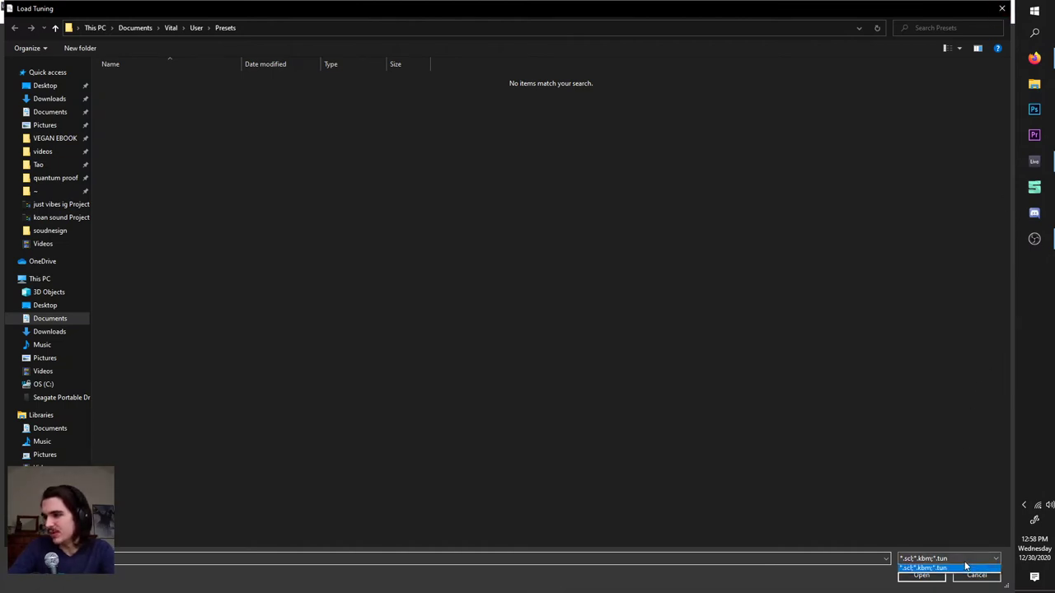
{"action": "left_click", "coordinate": [965, 566]}
{"action": "left_click", "coordinate": [1007, 8]}
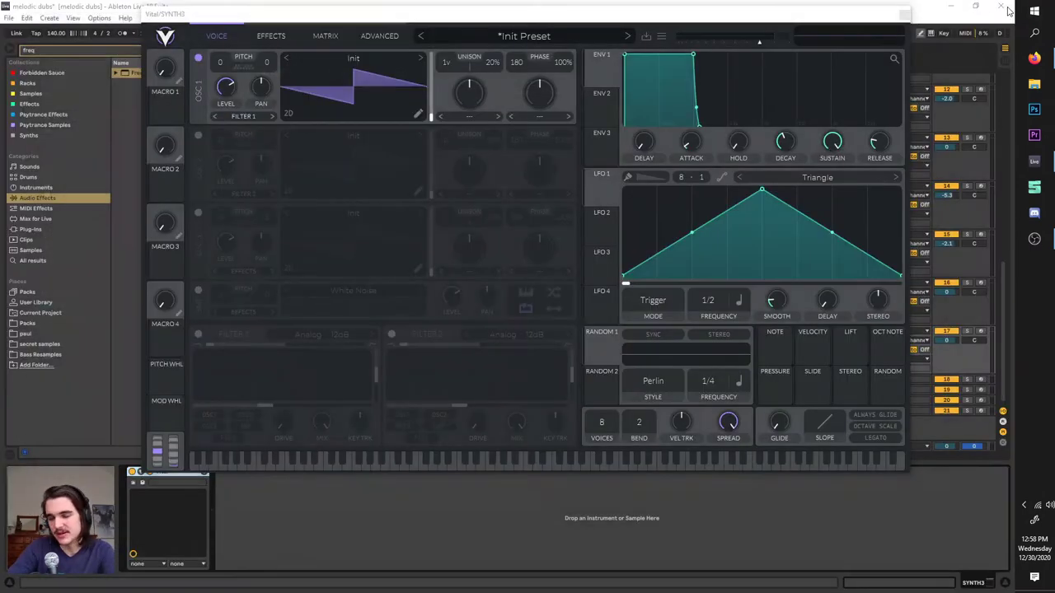
- Move the Vital window lower, try different master volumes with the loop playing, and reset the master volume to its default
{"action": "left_click_drag", "start_coordinate": [568, 20], "coordinate": [552, 68]}
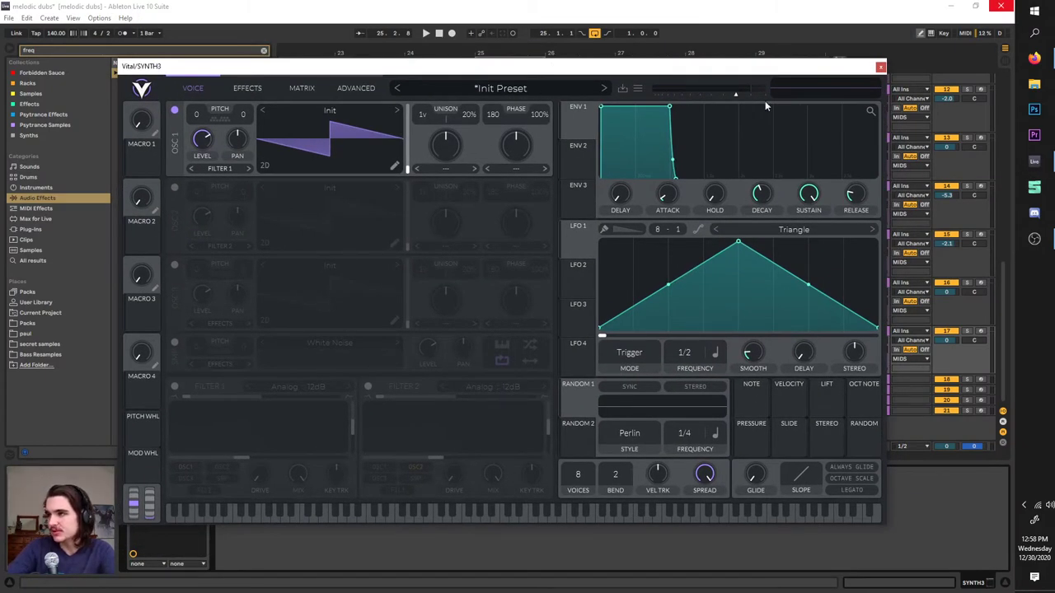
{"action": "key", "text": "space"}
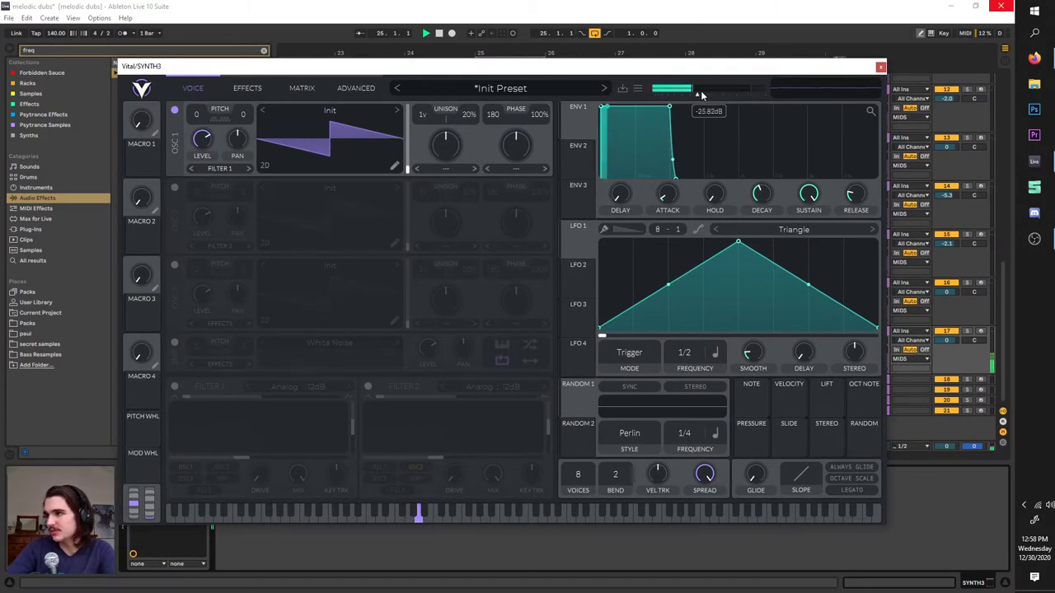
{"action": "mouse_move", "coordinate": [701, 92]}
{"action": "left_mouse_down"}
{"action": "mouse_move", "coordinate": [666, 96]}
{"action": "mouse_move", "coordinate": [730, 85]}
{"action": "mouse_move", "coordinate": [682, 84]}
{"action": "mouse_move", "coordinate": [717, 93]}
{"action": "left_mouse_up"}
{"action": "right_click", "coordinate": [717, 93]}
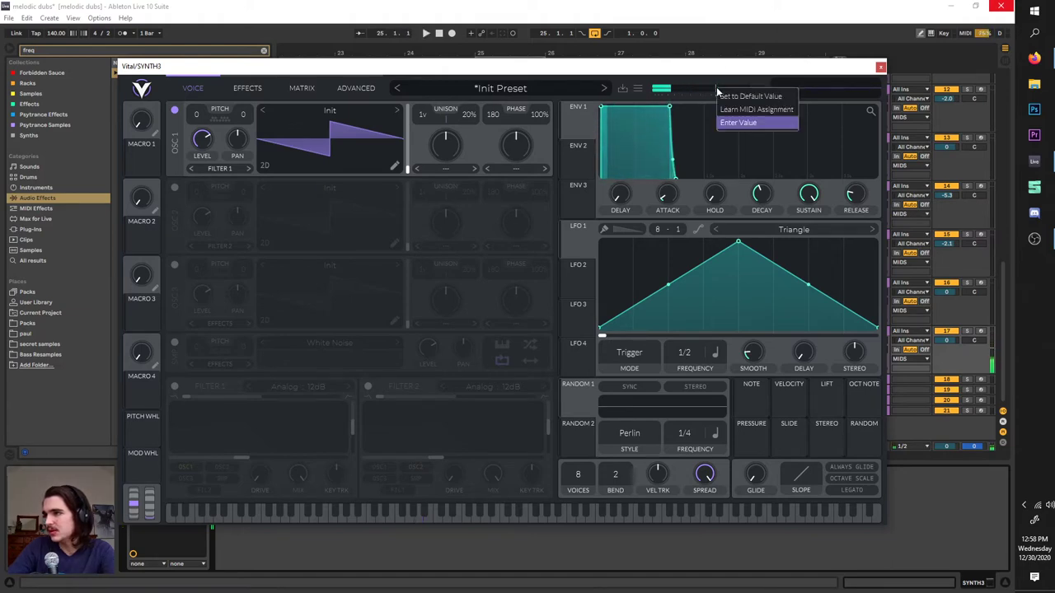
{"action": "left_click", "coordinate": [731, 97]}
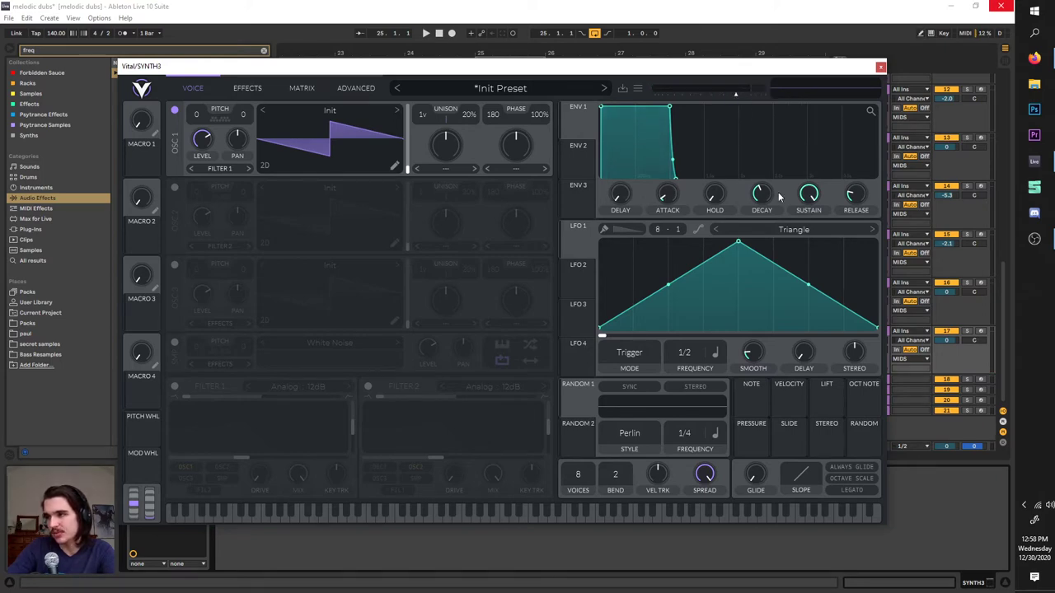
- Reset oscillator 1's level to its default value and audition the loop at a lowered master volume
{"action": "right_click", "coordinate": [210, 150]}
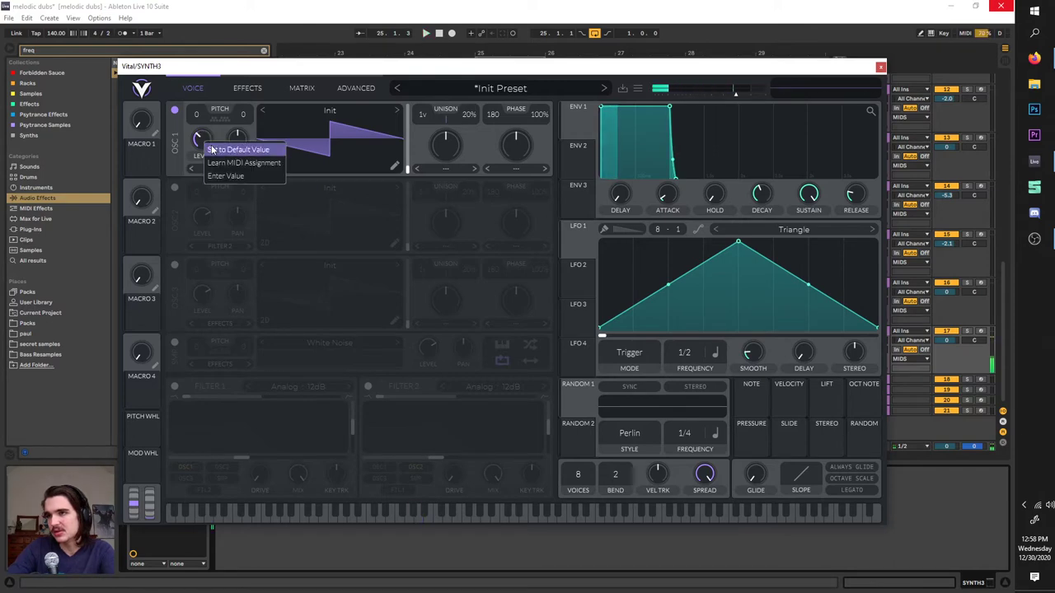
{"action": "left_click", "coordinate": [216, 151]}
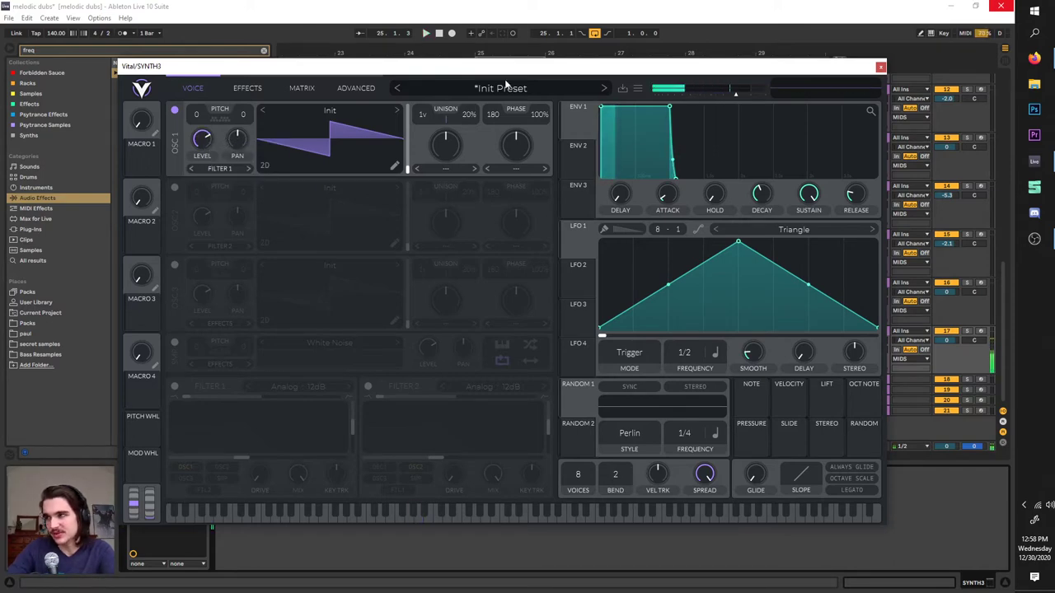
{"action": "key", "text": "space"}
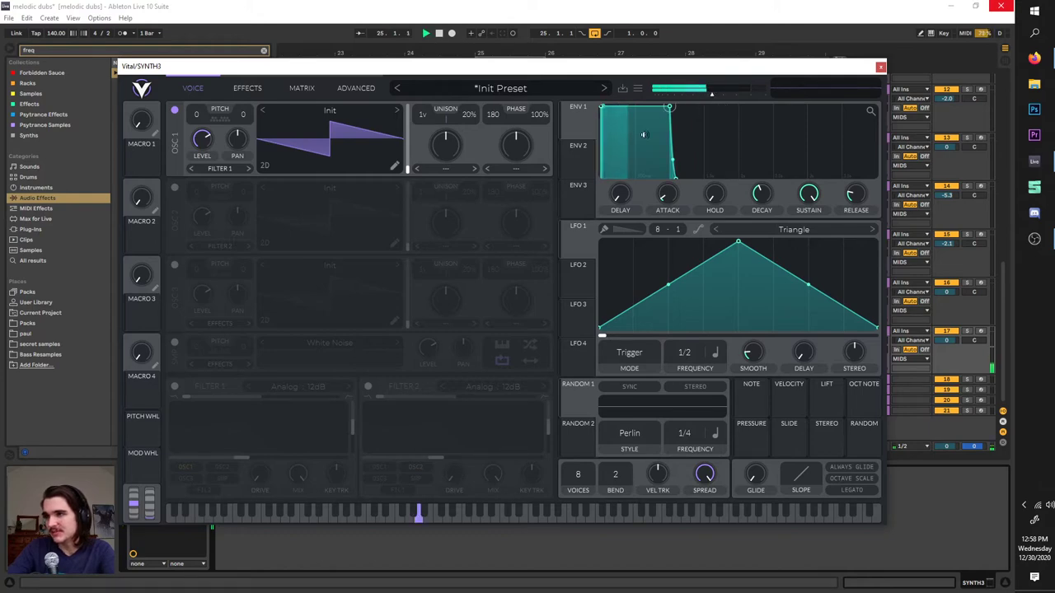
{"action": "key", "text": "space"}
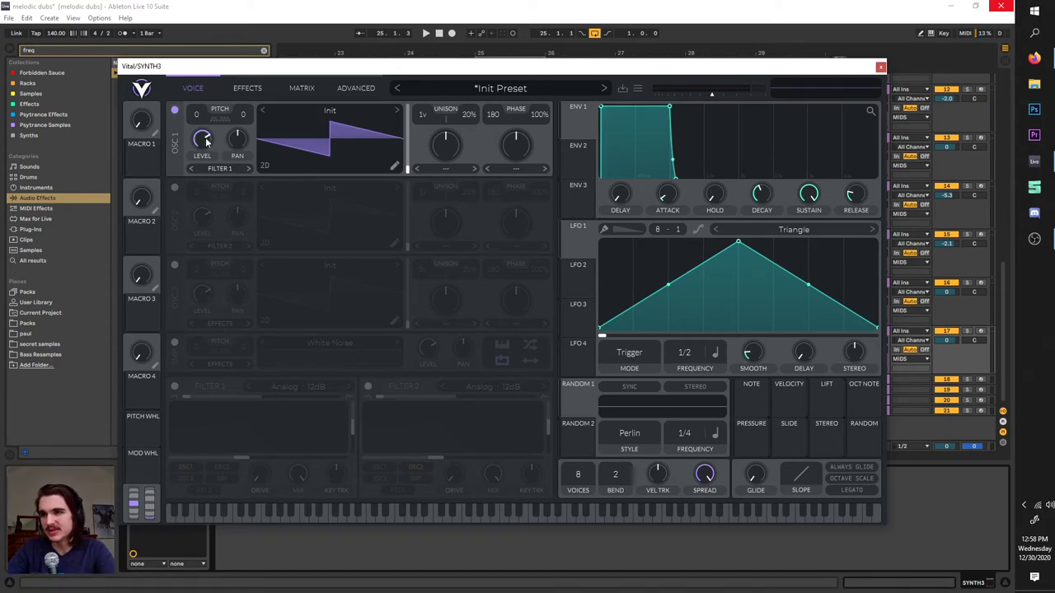
- Enable oscillators 2 and 3 and the white noise sampler one after another, and disable all three again
{"action": "left_click", "coordinate": [174, 111]}
{"action": "left_click", "coordinate": [175, 188]}
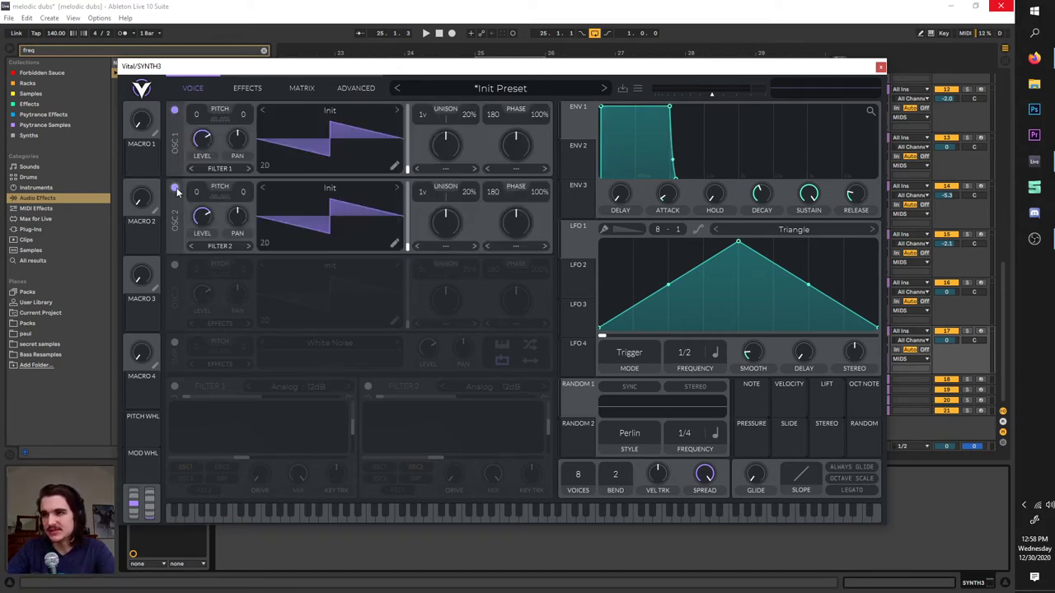
{"action": "left_click", "coordinate": [175, 265]}
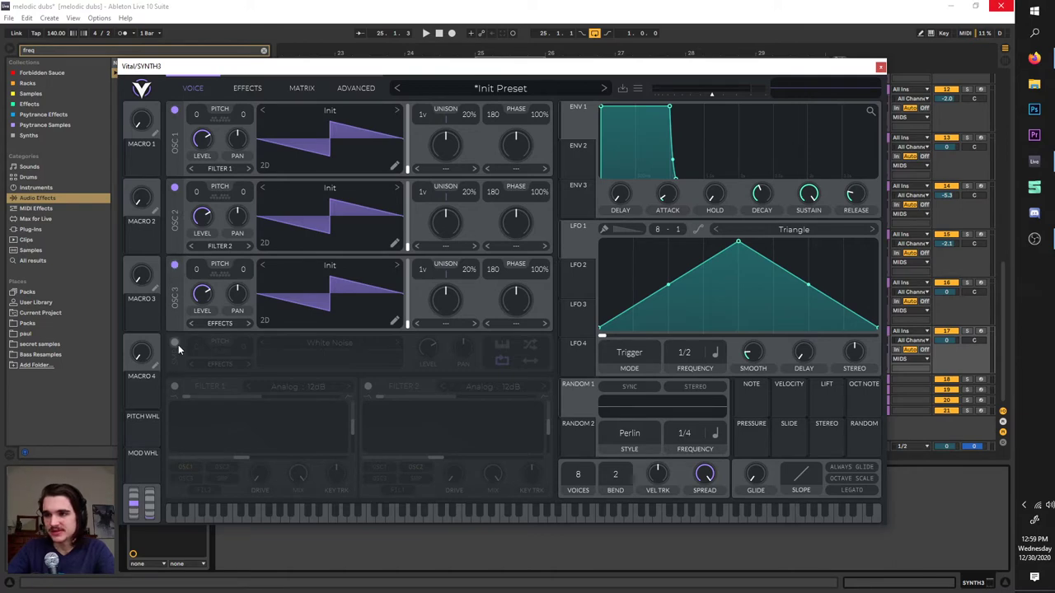
{"action": "left_click", "coordinate": [175, 343]}
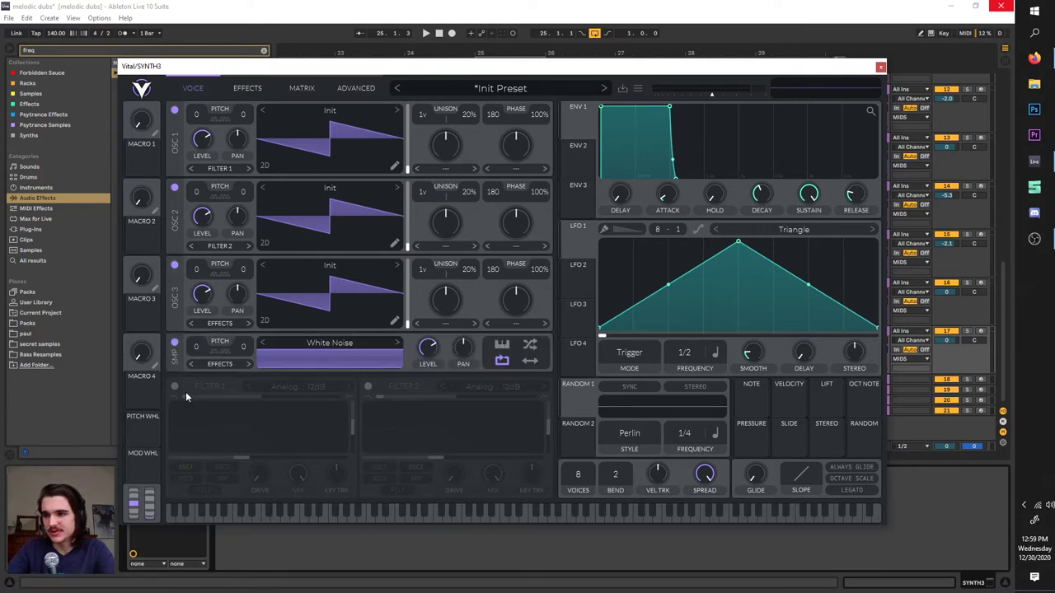
{"action": "left_click", "coordinate": [175, 343]}
{"action": "left_click", "coordinate": [175, 265]}
{"action": "left_click", "coordinate": [174, 188]}
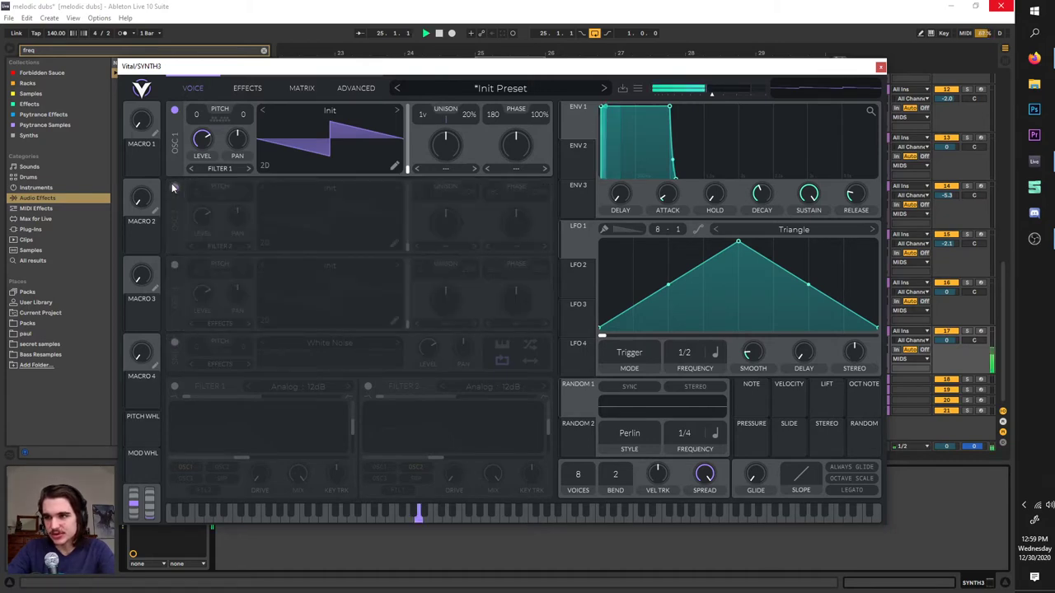
- Audition oscillators 2 and 3 layered over oscillator 1 during loop playback, and disable both again
{"action": "left_click", "coordinate": [174, 188]}
{"action": "left_click", "coordinate": [174, 264]}
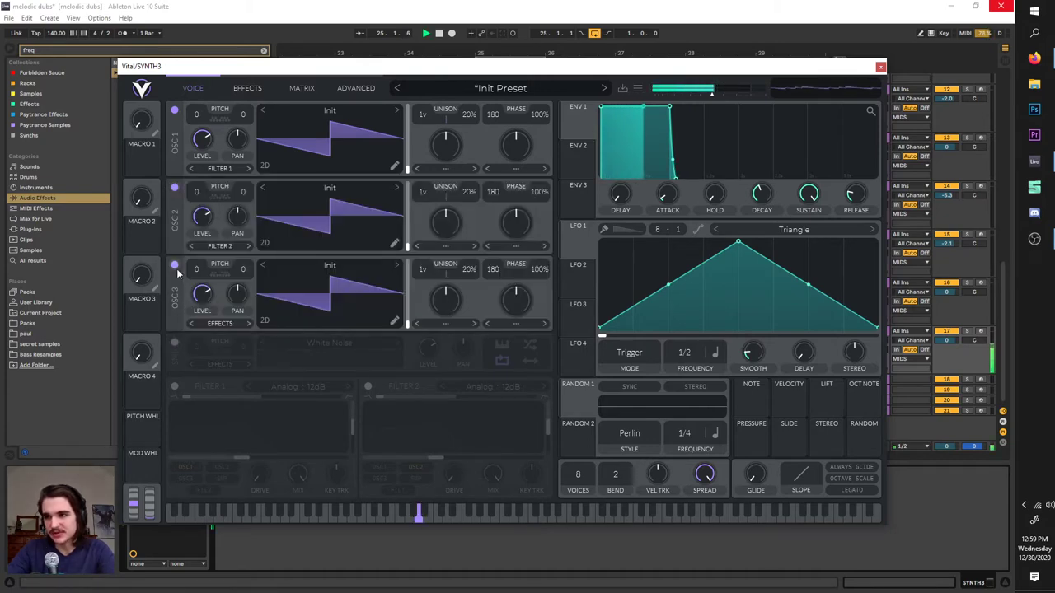
{"action": "left_click", "coordinate": [175, 265]}
{"action": "left_click", "coordinate": [174, 187]}
- Audition the white noise sampler alone with oscillator 1 disabled, and return to oscillator 1 alone
{"action": "left_click", "coordinate": [174, 110]}
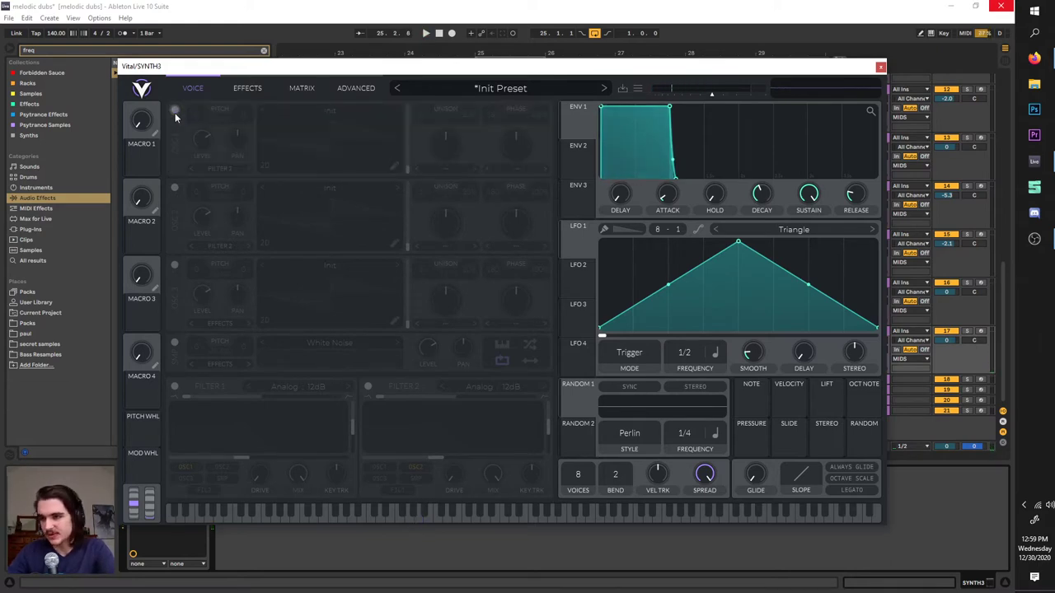
{"action": "left_click", "coordinate": [176, 342]}
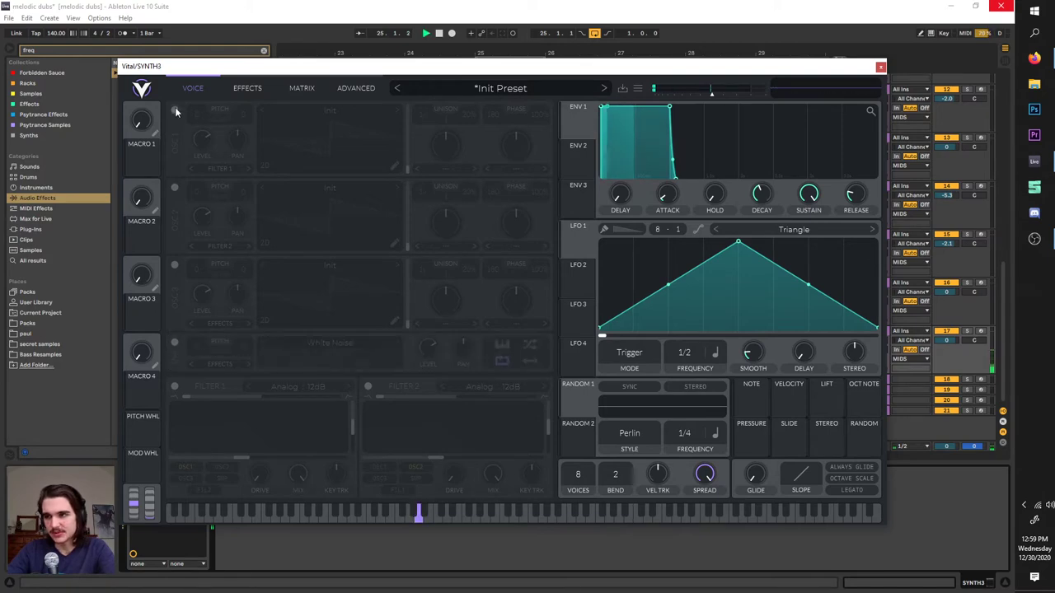
{"action": "left_click", "coordinate": [174, 111]}
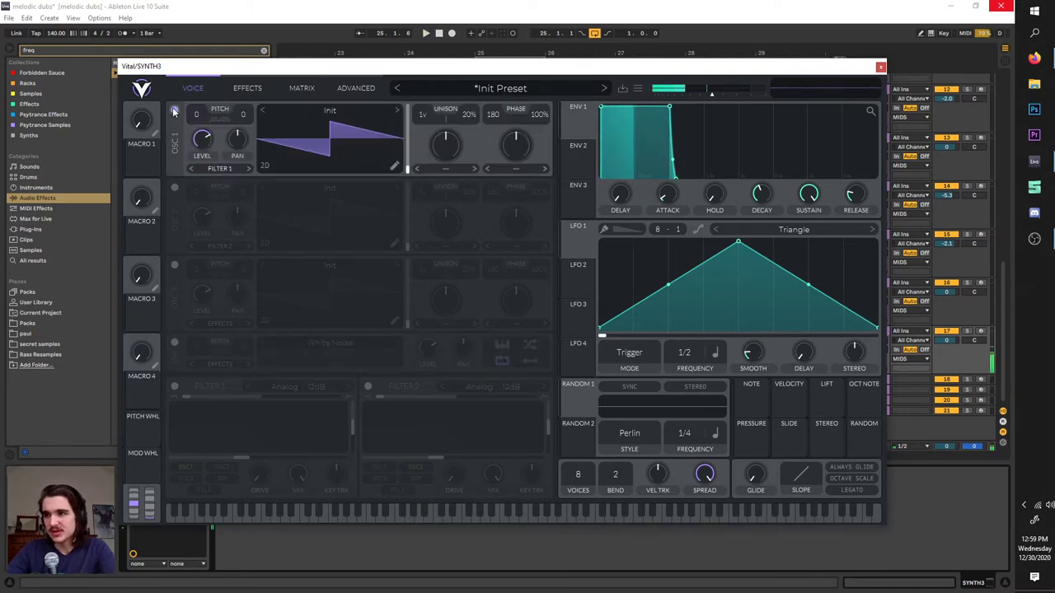
- Audition the Factory wavetables Basic Shapes and Classic Fade on oscillator 1, and load Quad Saw with the loop playing
{"action": "left_click", "coordinate": [329, 112]}
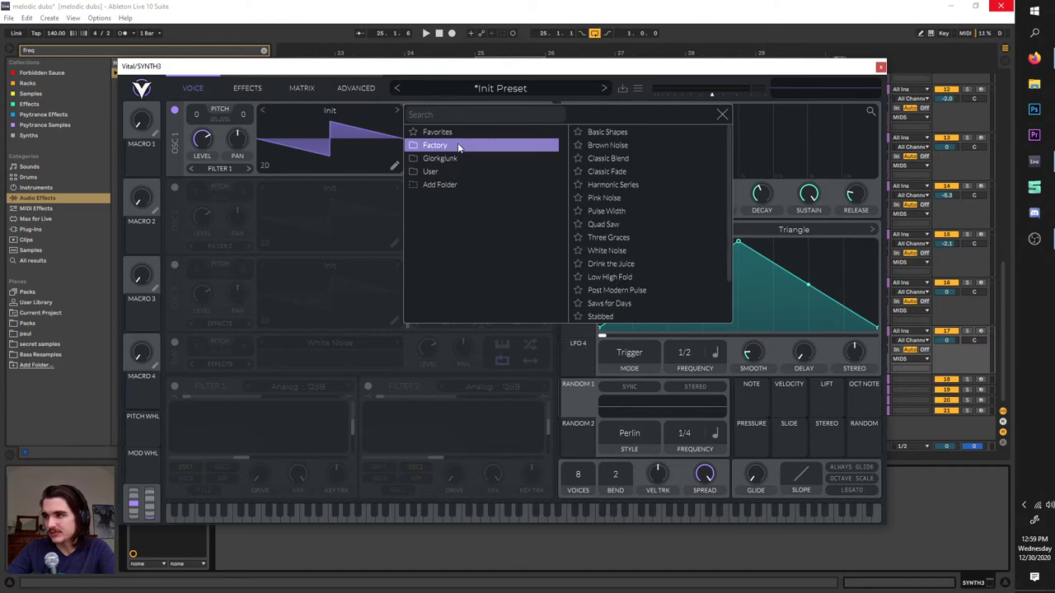
{"action": "left_click", "coordinate": [657, 132]}
{"action": "key", "text": "space"}
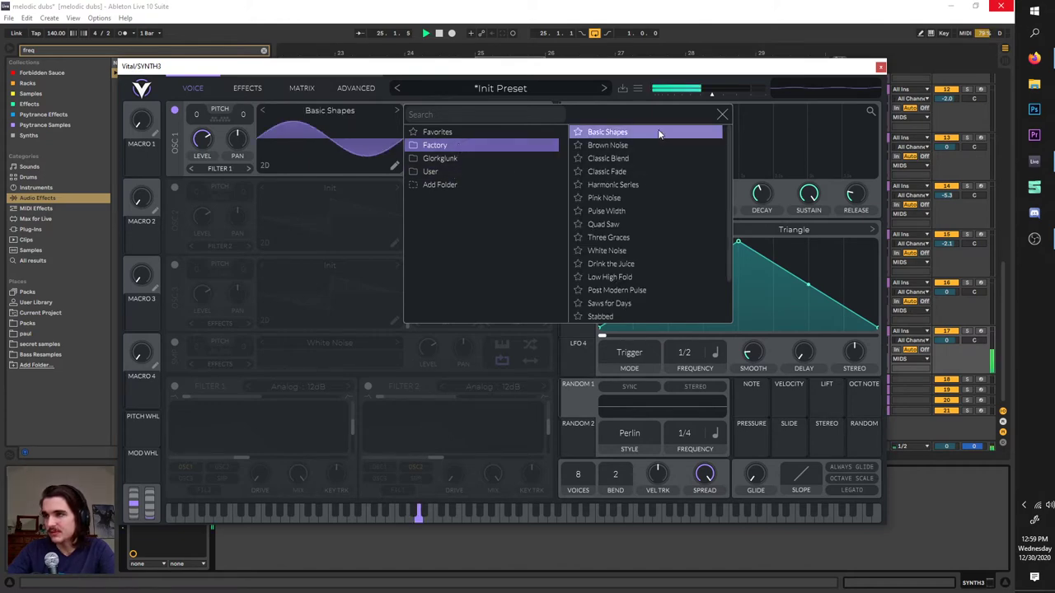
{"action": "left_click", "coordinate": [647, 171]}
{"action": "left_click", "coordinate": [647, 225]}
{"action": "left_click", "coordinate": [722, 114]}
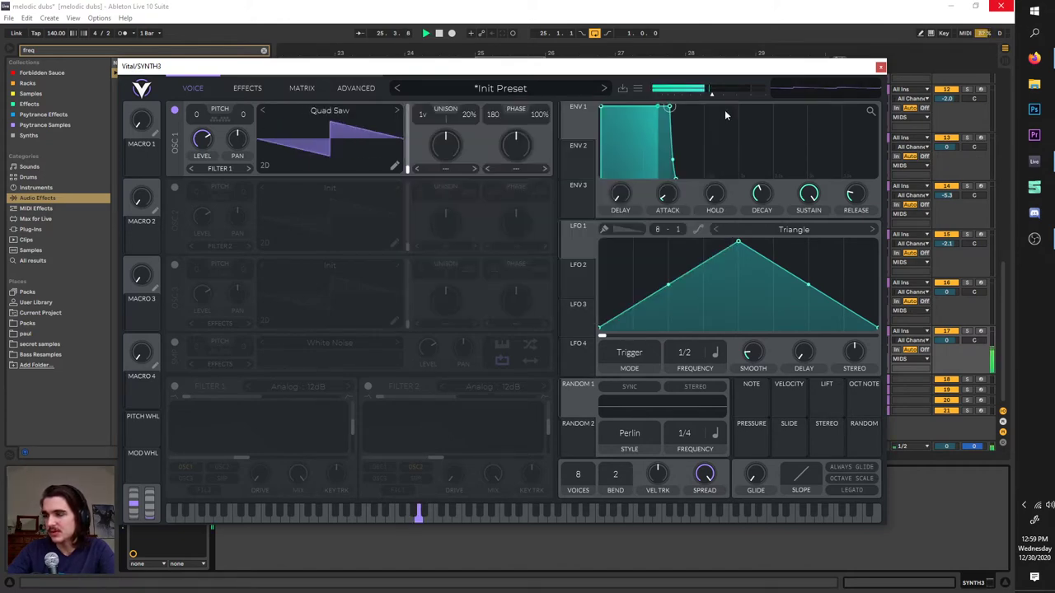
{"action": "key", "text": "space"}
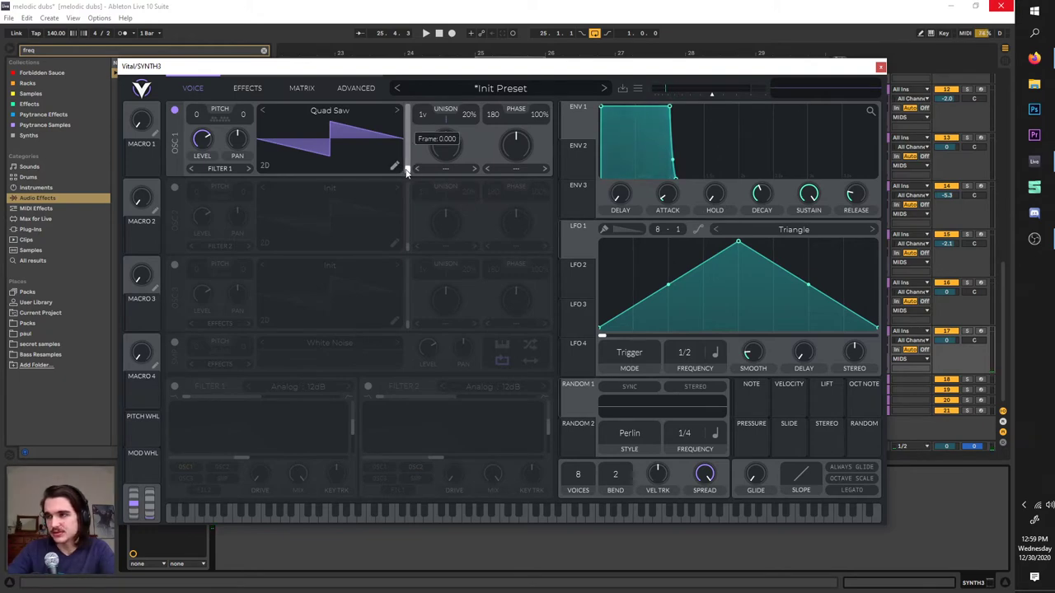
- Audition frame sweeps of Quad Saw and the Glorkglunk wavetable Flange Sqrowl on oscillator 1 during loop playback
{"action": "key", "text": "space"}
{"action": "left_click_drag", "start_coordinate": [409, 175], "coordinate": [408, 142]}
{"action": "left_click", "coordinate": [330, 110]}
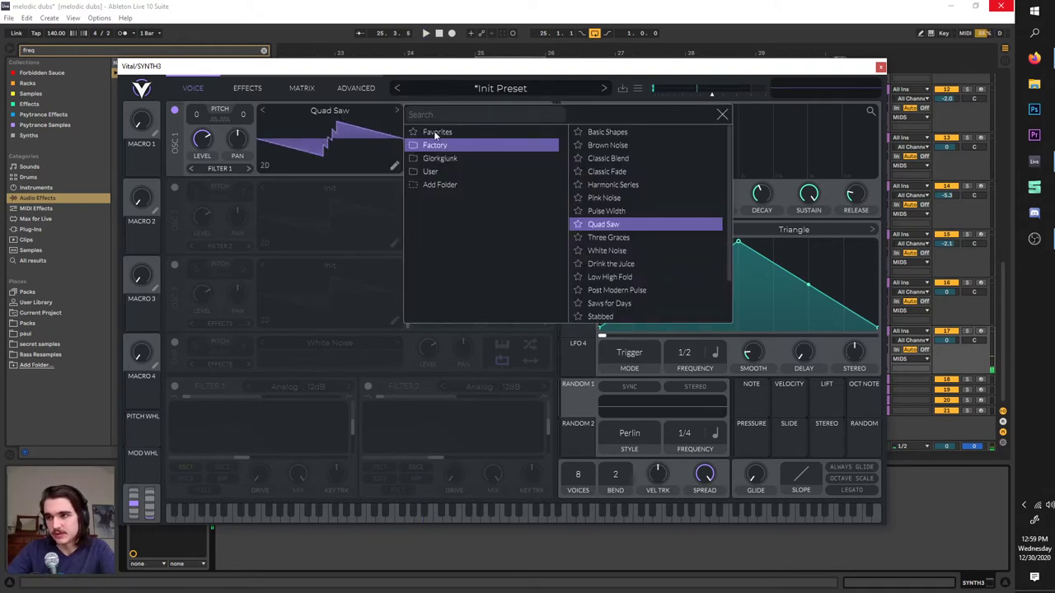
{"action": "left_click", "coordinate": [456, 159]}
{"action": "left_click", "coordinate": [646, 225]}
{"action": "key", "text": "space"}
{"action": "left_click", "coordinate": [317, 144]}
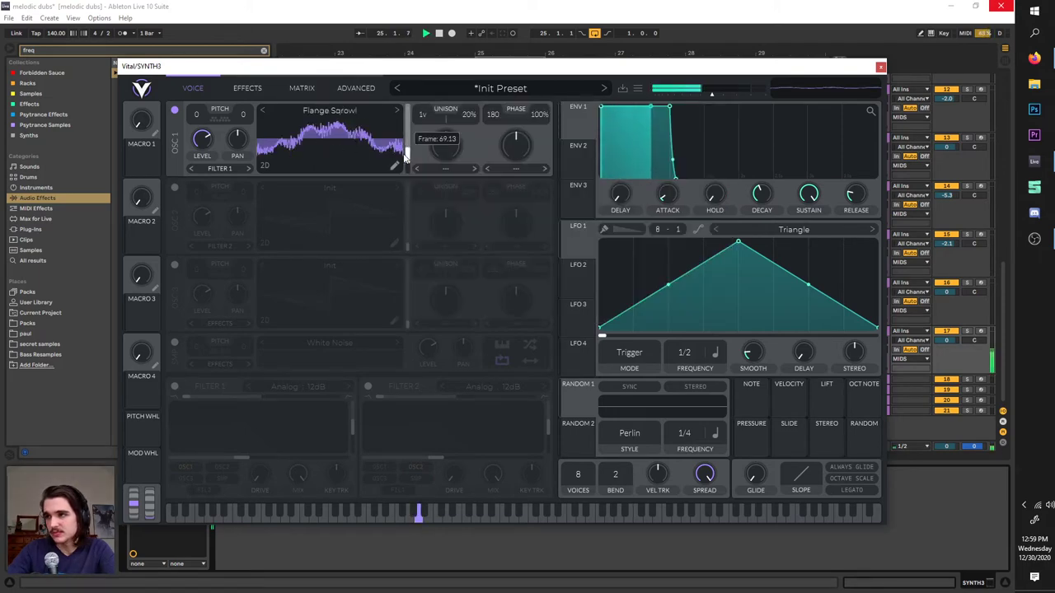
{"action": "left_click_drag", "start_coordinate": [407, 152], "coordinate": [409, 115]}
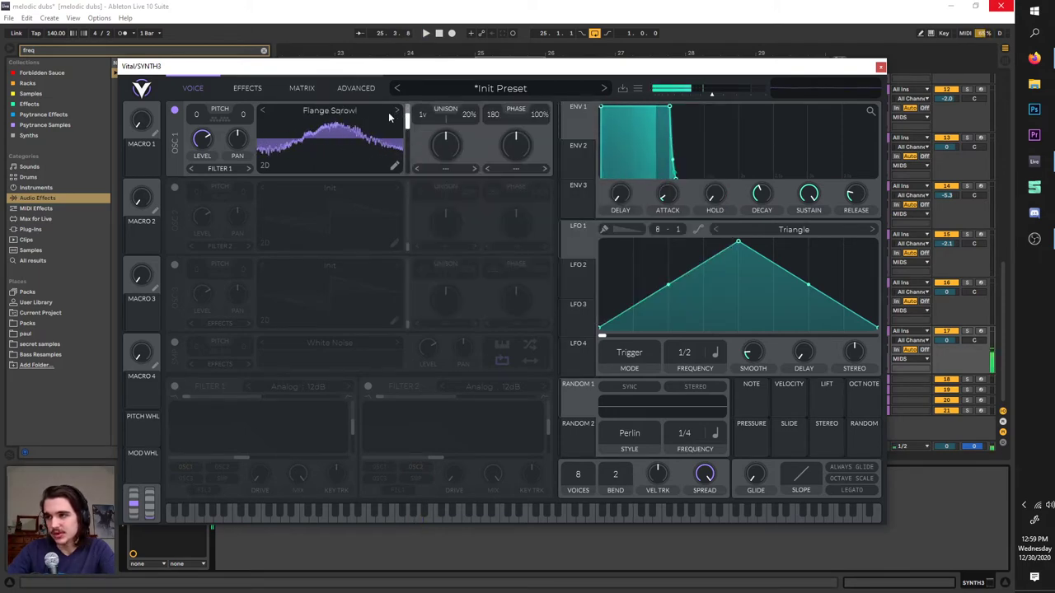
- Load the Factory wavetable Basic Shapes on oscillator 1 and sweep its frames while the loop plays
{"action": "left_click", "coordinate": [376, 110]}
{"action": "left_click", "coordinate": [437, 145]}
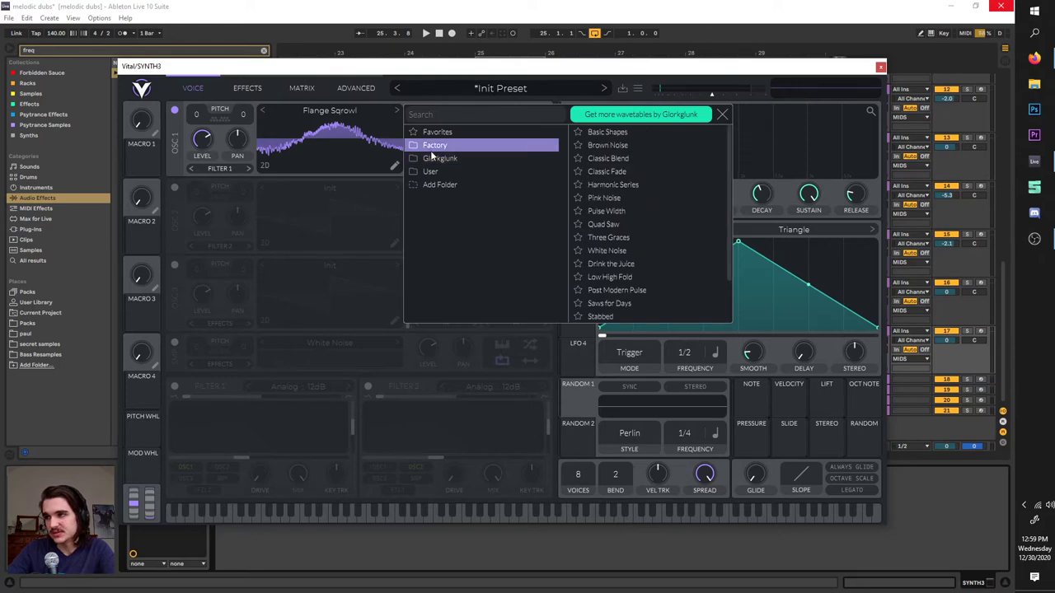
{"action": "left_click", "coordinate": [598, 133]}
{"action": "key", "text": "space"}
{"action": "left_click", "coordinate": [399, 159]}
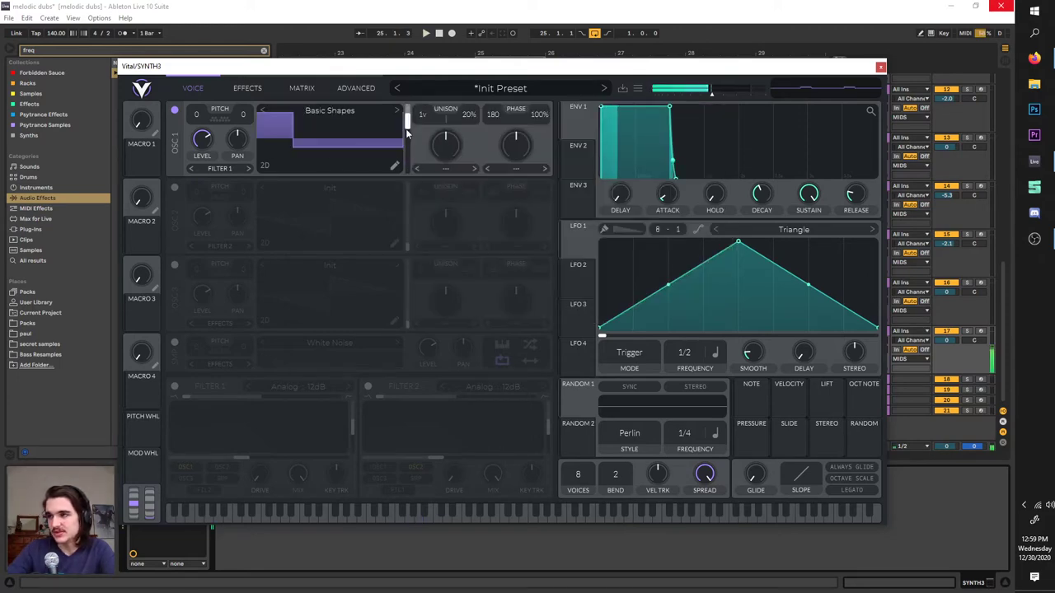
{"action": "left_click_drag", "start_coordinate": [407, 128], "coordinate": [409, 154]}
- Load the Glorkglunk wavetable Clicky Robot on oscillator 1 and sweep its frames during playback
{"action": "left_click", "coordinate": [364, 111]}
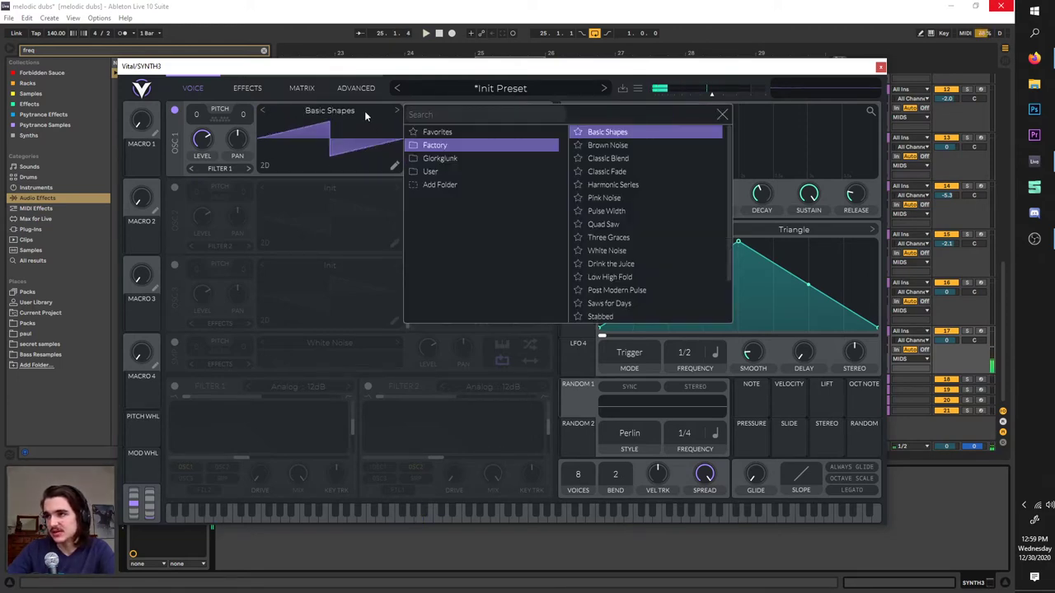
{"action": "left_click", "coordinate": [457, 159]}
{"action": "left_click", "coordinate": [627, 171]}
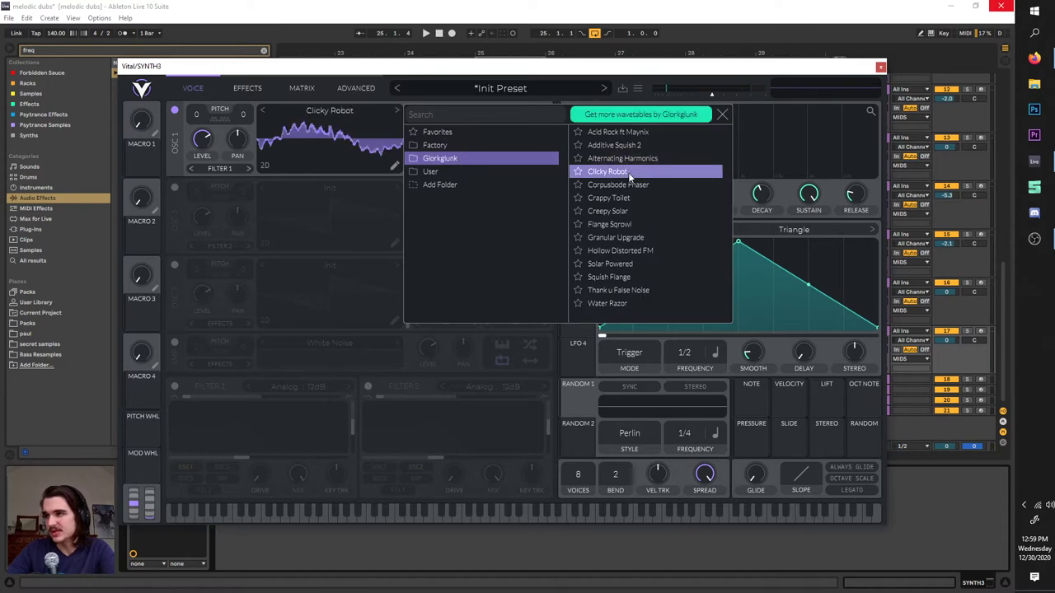
{"action": "left_click", "coordinate": [345, 148]}
{"action": "key", "text": "space"}
{"action": "mouse_move", "coordinate": [409, 147]}
{"action": "left_mouse_down"}
{"action": "mouse_move", "coordinate": [408, 169]}
{"action": "mouse_move", "coordinate": [410, 132]}
{"action": "left_mouse_up"}
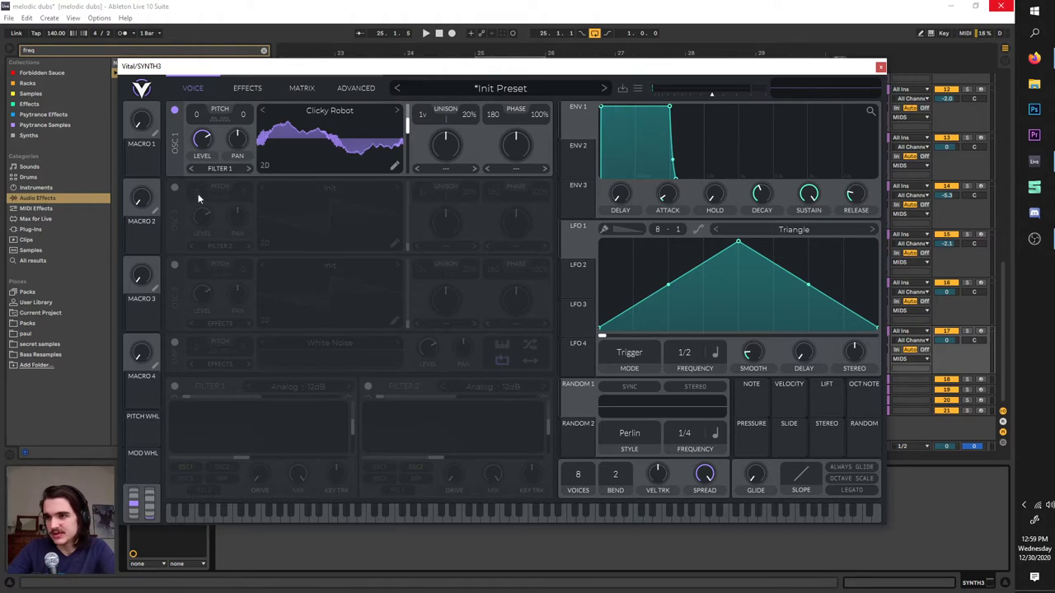
- Switch from oscillator 1 to the white noise sampler, and uncover the Live browser with its search cleared
{"action": "left_click", "coordinate": [176, 112]}
{"action": "left_click", "coordinate": [175, 342]}
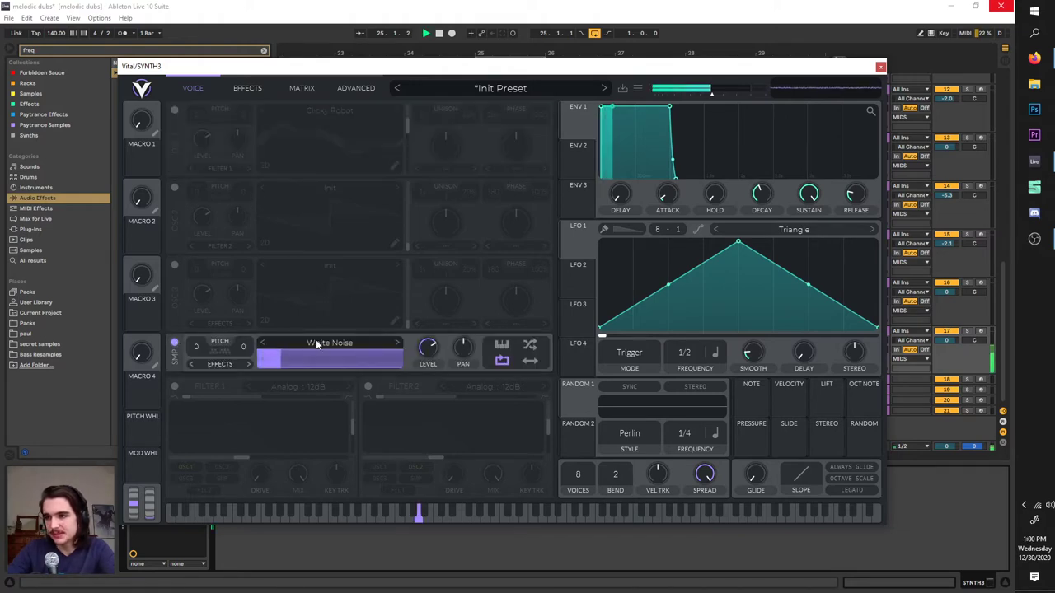
{"action": "left_click_drag", "start_coordinate": [271, 71], "coordinate": [429, 71]}
{"action": "left_click", "coordinate": [263, 51]}
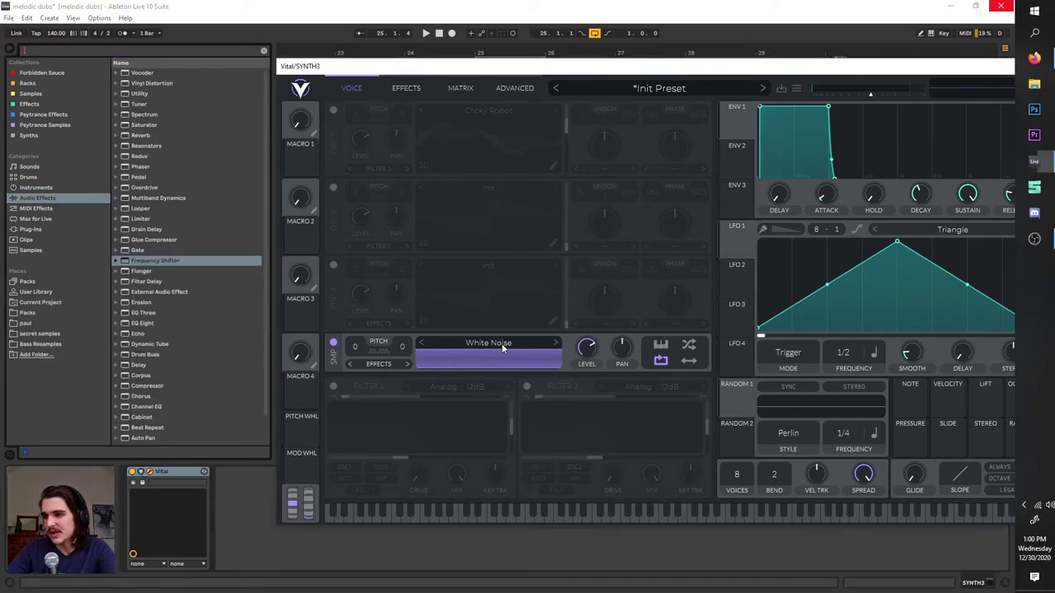
- Audition Factory samples in the sampler, including Box Fan, HVAC Unit, Jack Hammer and BART
{"action": "left_click", "coordinate": [501, 343]}
{"action": "left_click", "coordinate": [488, 345]}
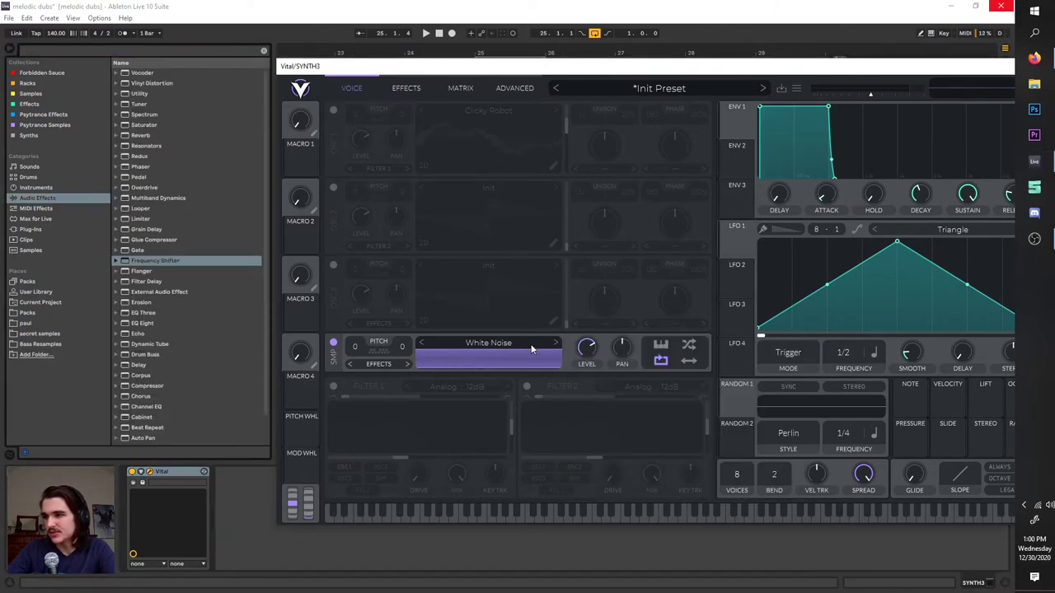
{"action": "left_click", "coordinate": [480, 343]}
{"action": "left_click", "coordinate": [594, 378]}
{"action": "left_click", "coordinate": [717, 378]}
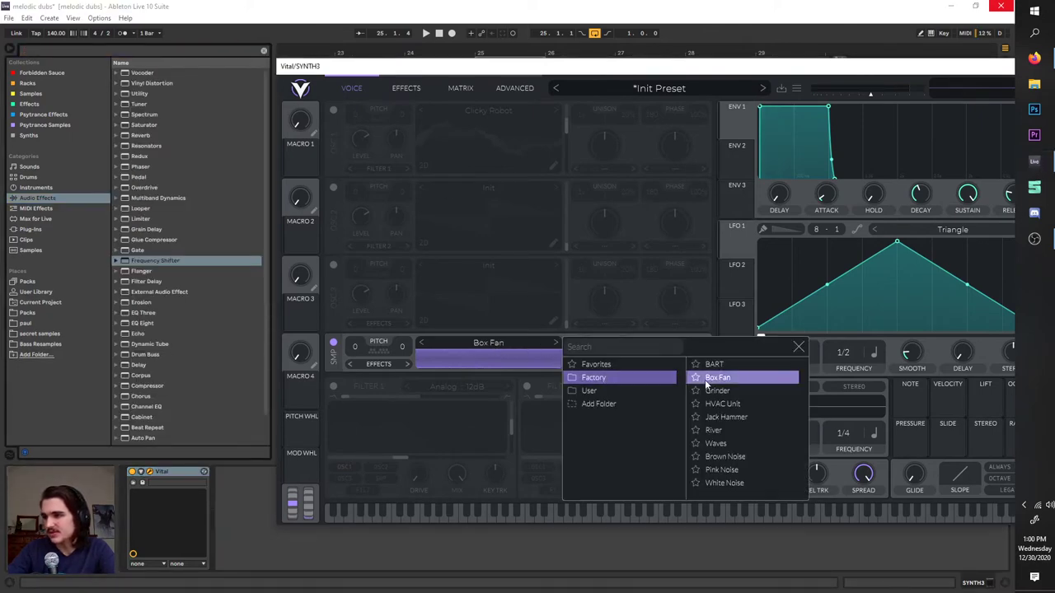
{"action": "left_click", "coordinate": [720, 404]}
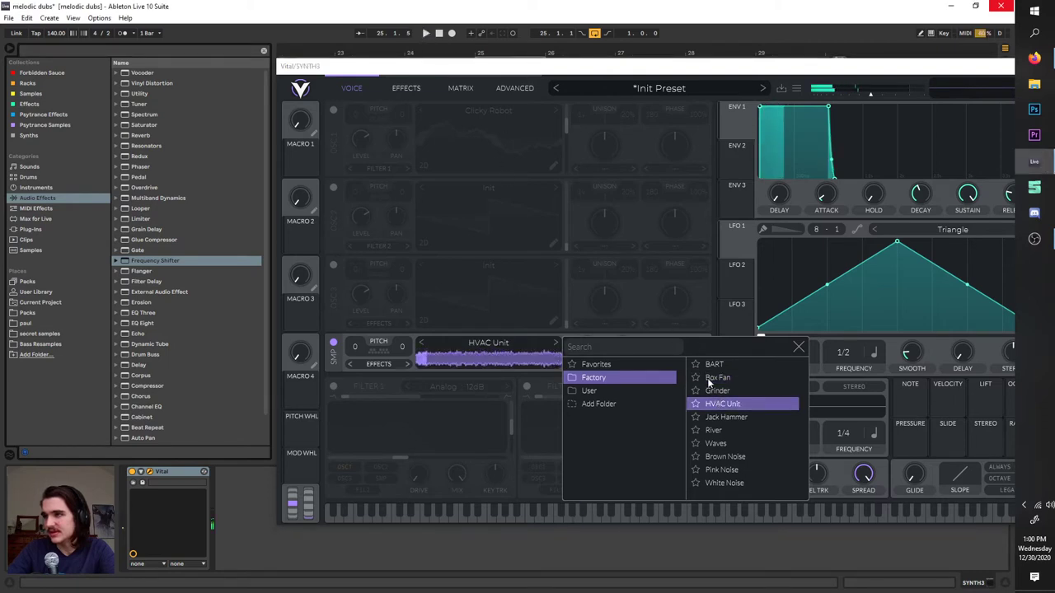
{"action": "left_click", "coordinate": [722, 417]}
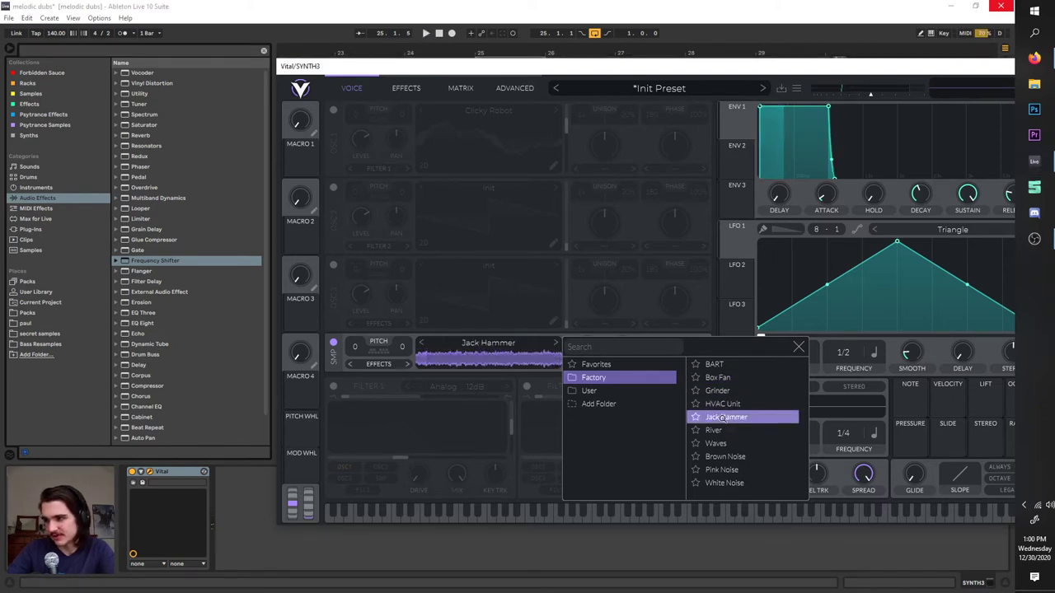
{"action": "left_click", "coordinate": [744, 454]}
{"action": "left_click", "coordinate": [722, 365]}
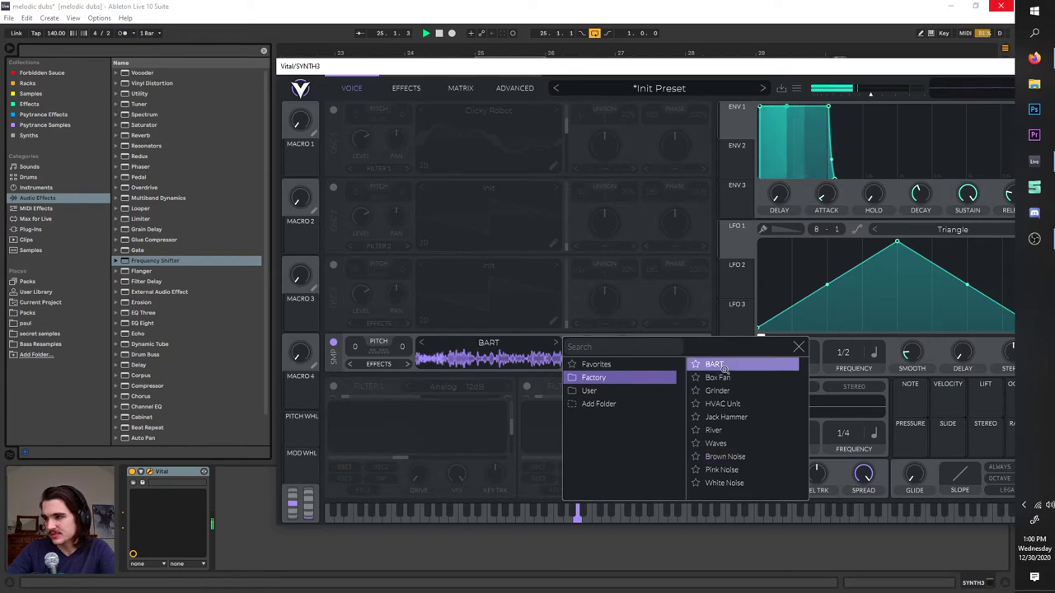
{"action": "left_click", "coordinate": [798, 347]}
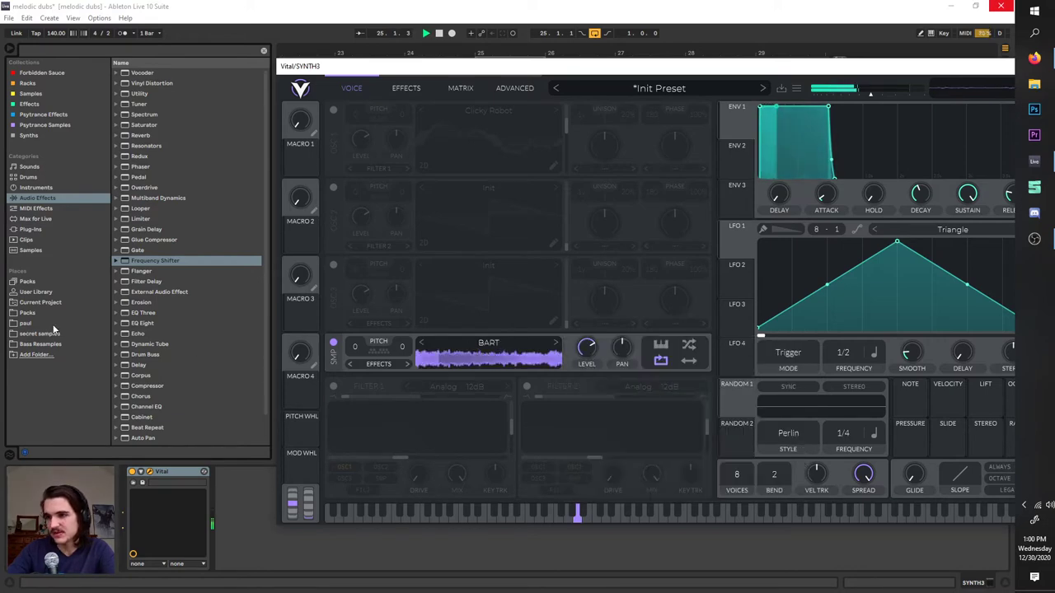
- Load Antidote Audio - Dubstep Perc 01.wav from the Dubstep Percussion folder in Packs into the sampler and play the loop
{"action": "left_click", "coordinate": [28, 312]}
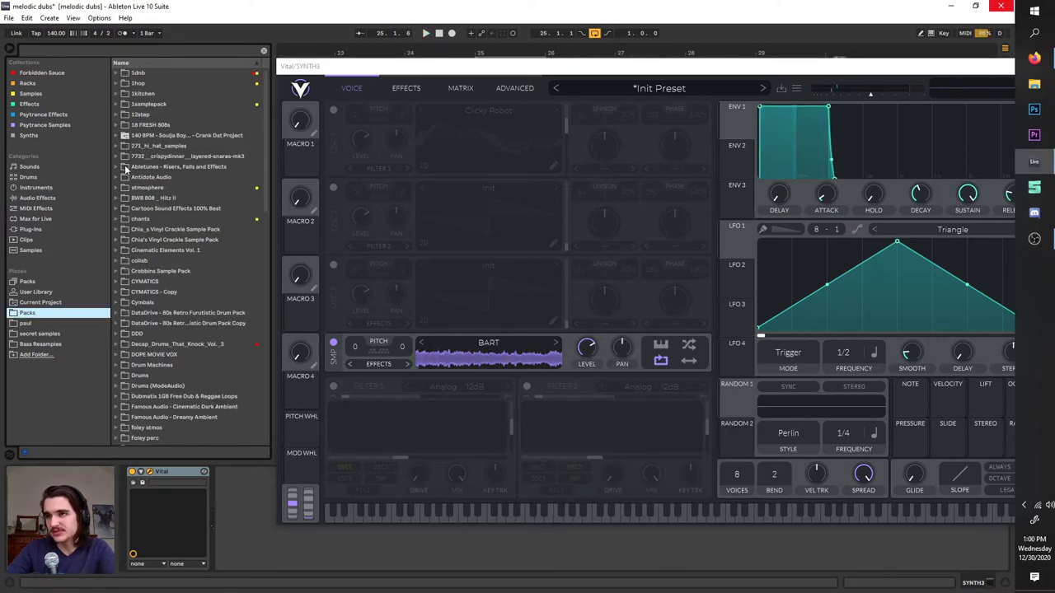
{"action": "left_click", "coordinate": [117, 168]}
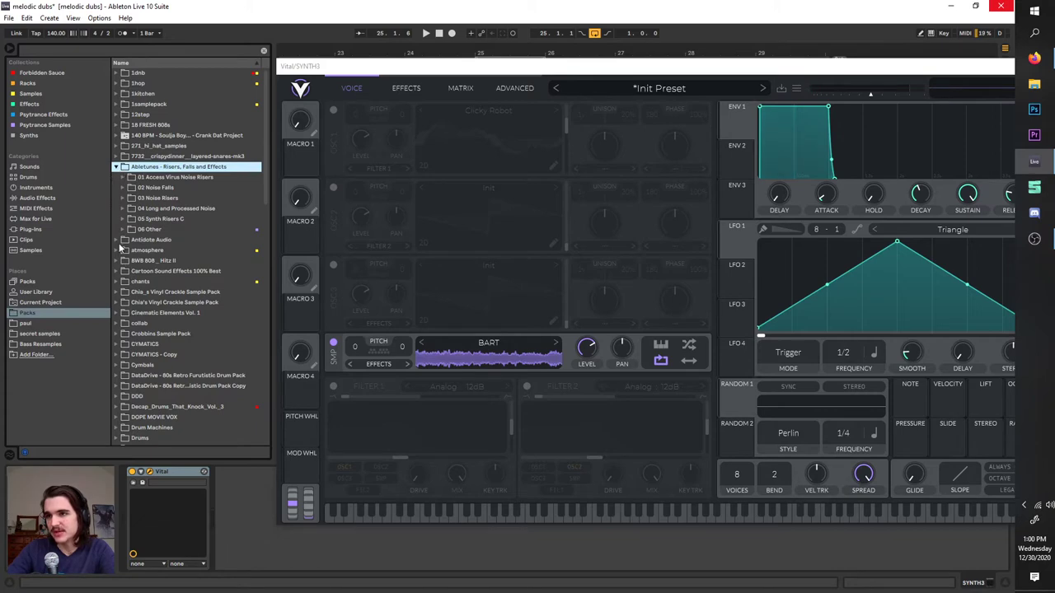
{"action": "left_click", "coordinate": [118, 239]}
{"action": "left_click", "coordinate": [124, 210]}
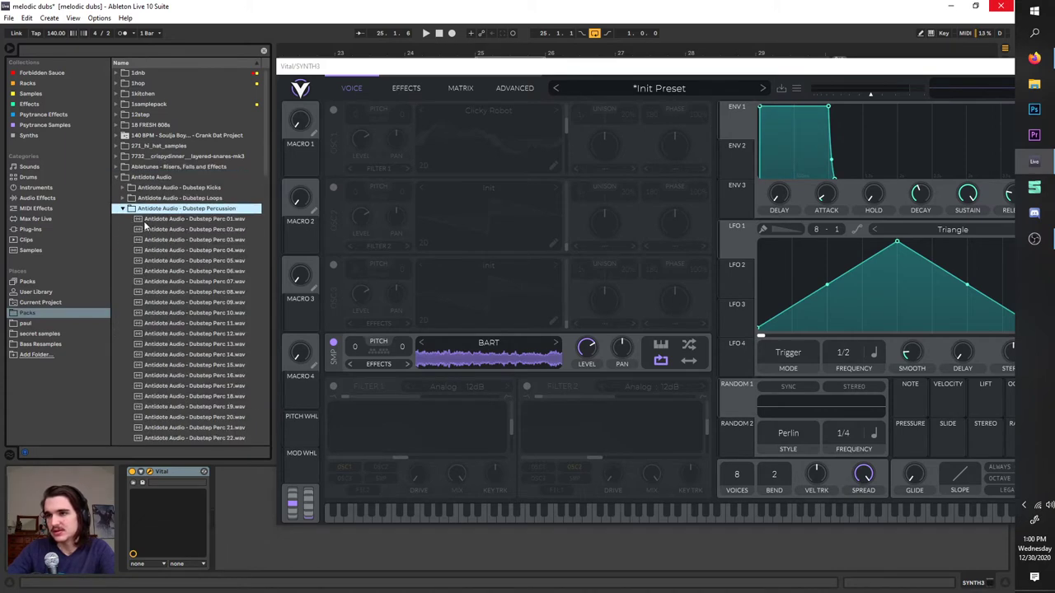
{"action": "left_click_drag", "start_coordinate": [145, 223], "coordinate": [442, 363]}
{"action": "key", "text": "space"}
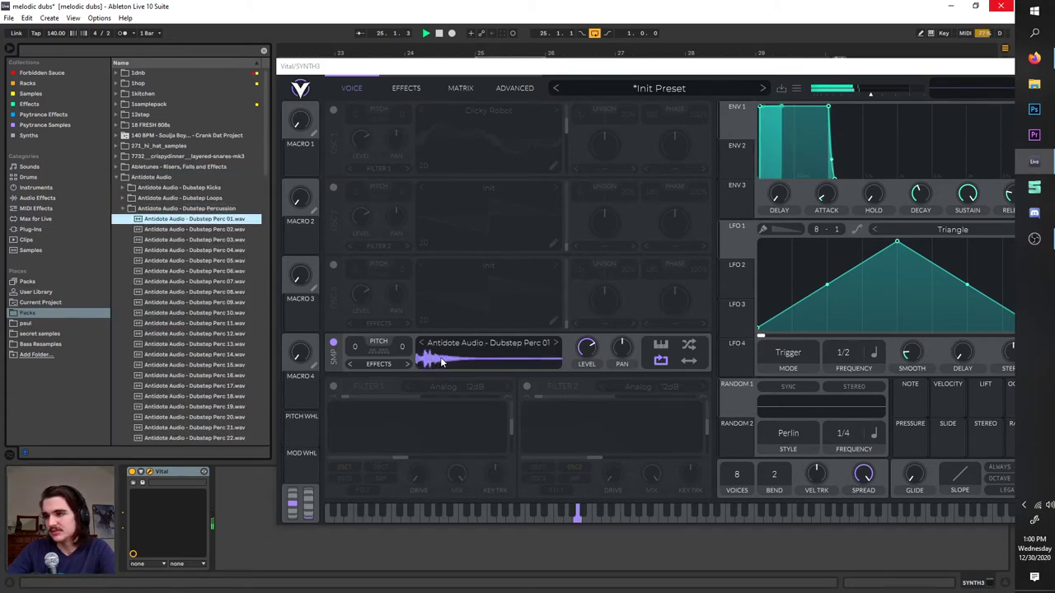
- Replace the sampler's sample with Antidote Audio - Dubstep Perc 07.wav and audition it in the loop
{"action": "key", "text": "Down"}
{"action": "key", "text": "Down"}
{"action": "key", "text": "Down"}
{"action": "key", "text": "Down"}
{"action": "key", "text": "Down"}
{"action": "key", "text": "Down"}
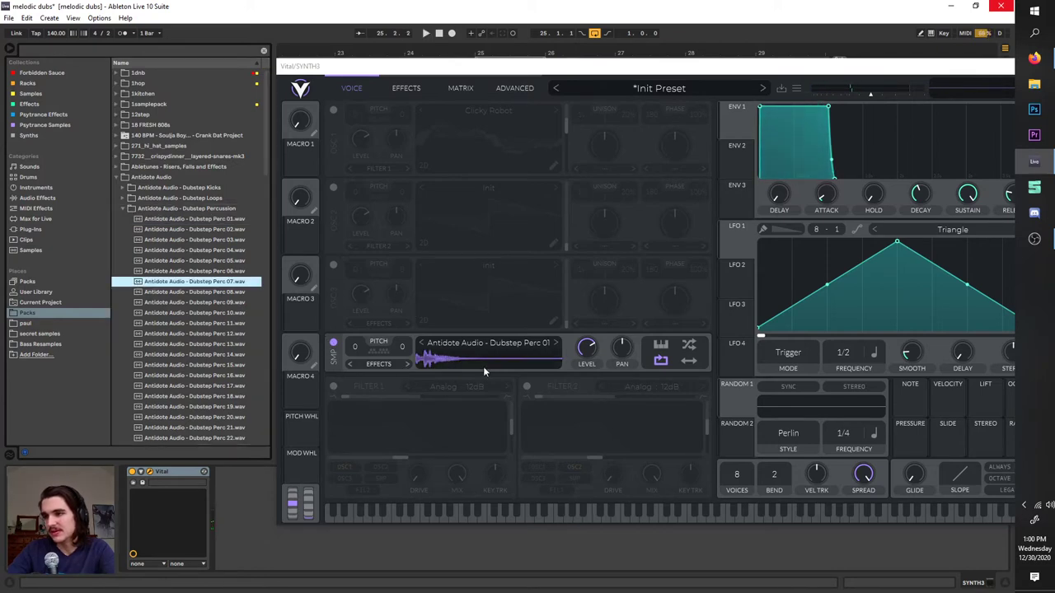
{"action": "key", "text": "ctrl+s"}
{"action": "key", "text": "space"}
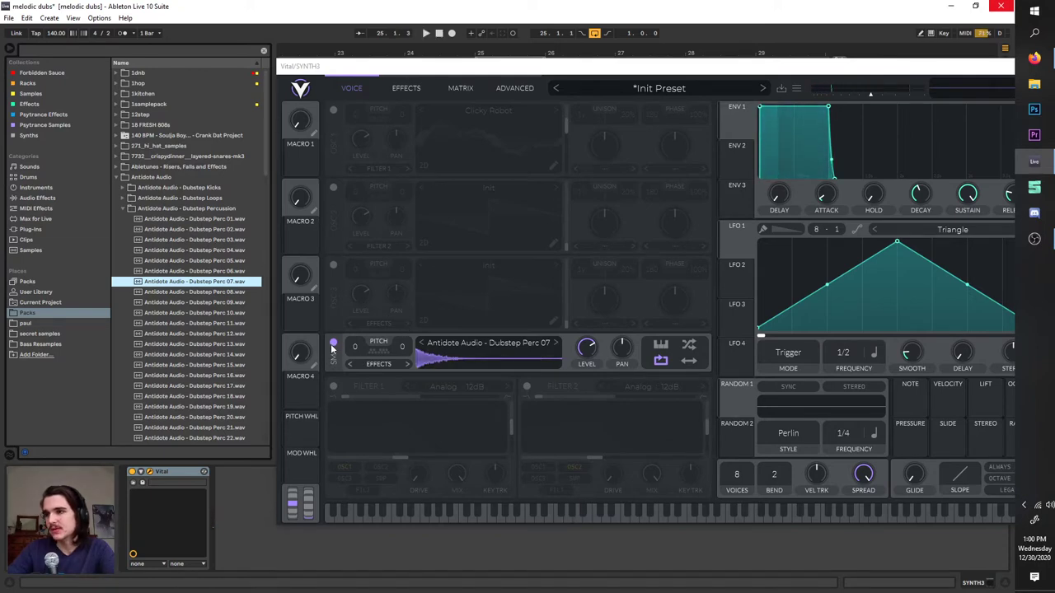
- Disable the sampler, enable oscillator 1 again, and move the synth window back so all its controls are visible
{"action": "left_click", "coordinate": [333, 343]}
{"action": "left_click", "coordinate": [333, 110]}
{"action": "left_click_drag", "start_coordinate": [350, 66], "coordinate": [224, 62]}
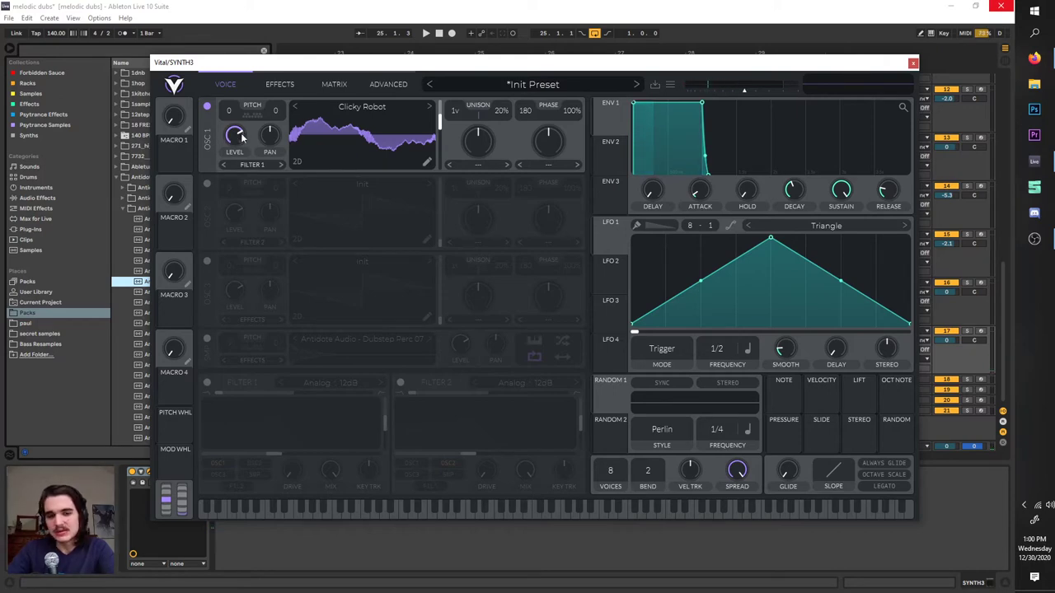
- Audition oscillator 1's level by sweeping it between nearly zero and about 0.445 during playback, and reset it to default
{"action": "key", "text": "space"}
{"action": "key", "text": "space"}
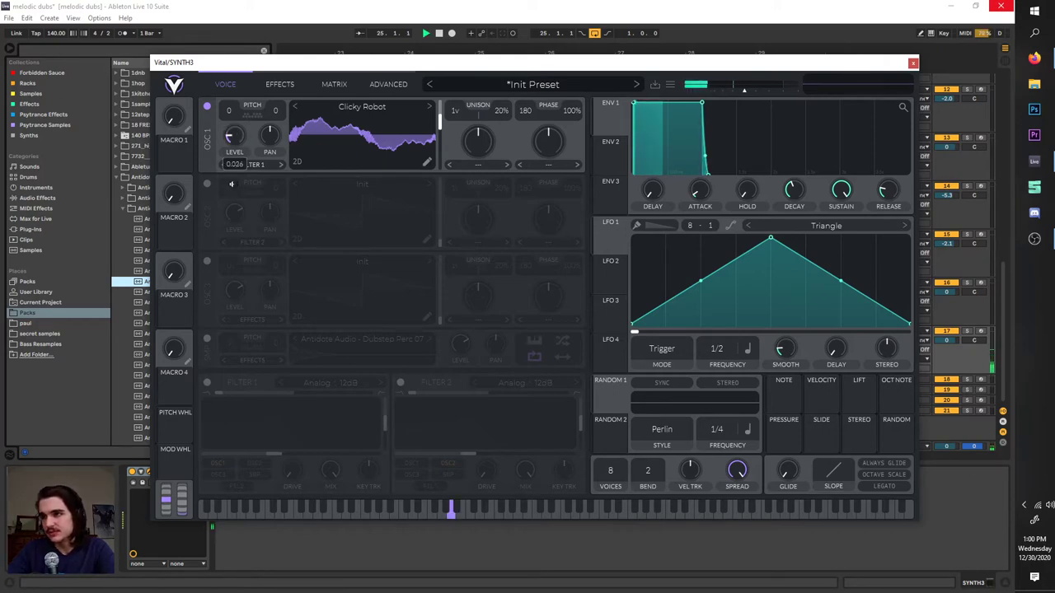
{"action": "left_click_drag", "start_coordinate": [231, 183], "coordinate": [233, 134]}
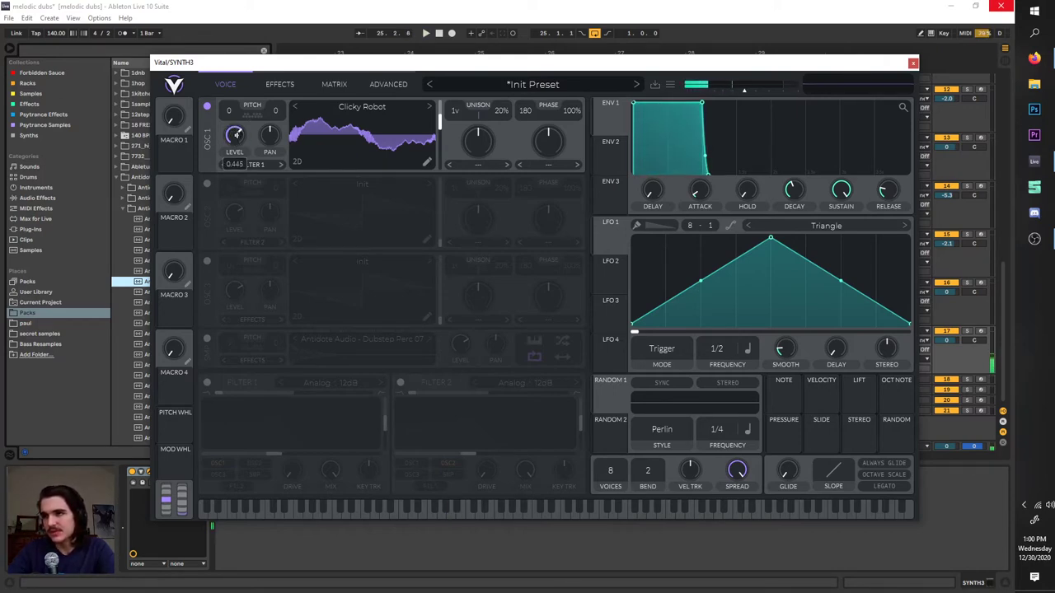
{"action": "right_click", "coordinate": [235, 134]}
{"action": "left_click", "coordinate": [253, 147]}
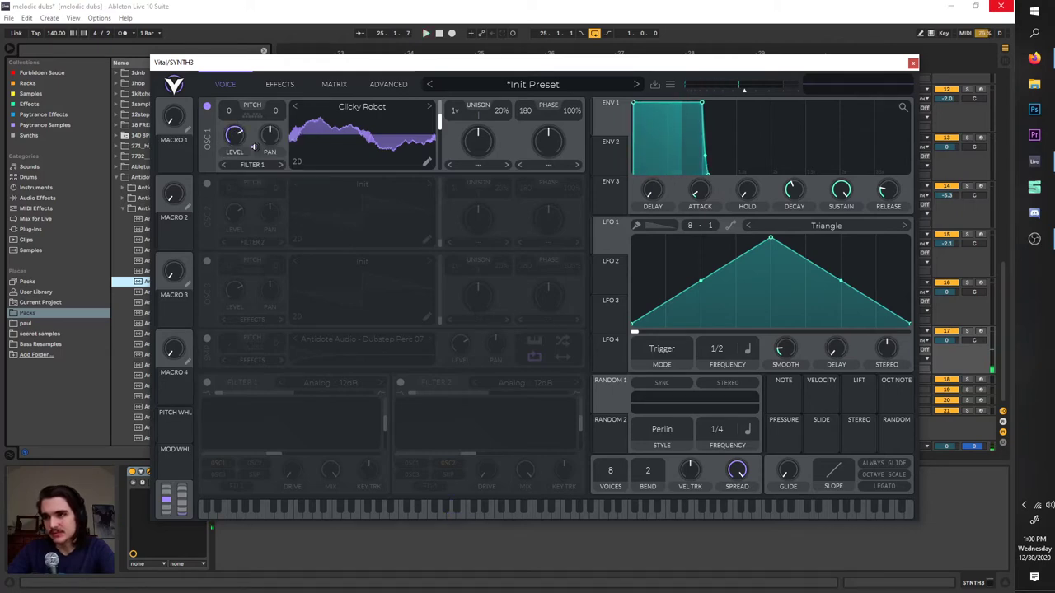
- Audition oscillator 1's level raised to about 0.801 and lowered to 0, and restore the default value
{"action": "left_click_drag", "start_coordinate": [231, 208], "coordinate": [233, 171]}
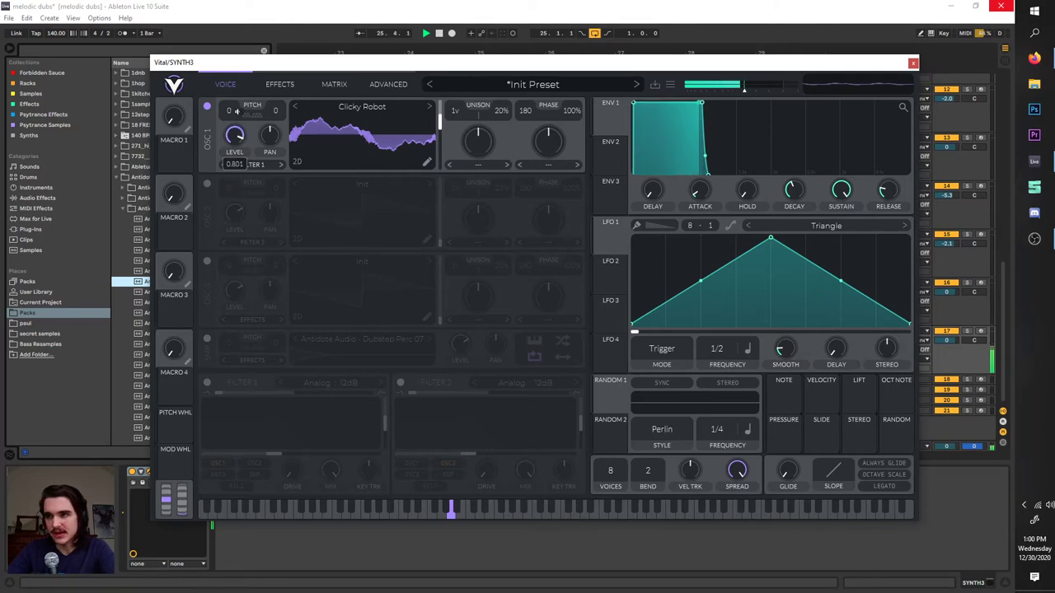
{"action": "right_click", "coordinate": [235, 133]}
{"action": "left_click", "coordinate": [256, 142]}
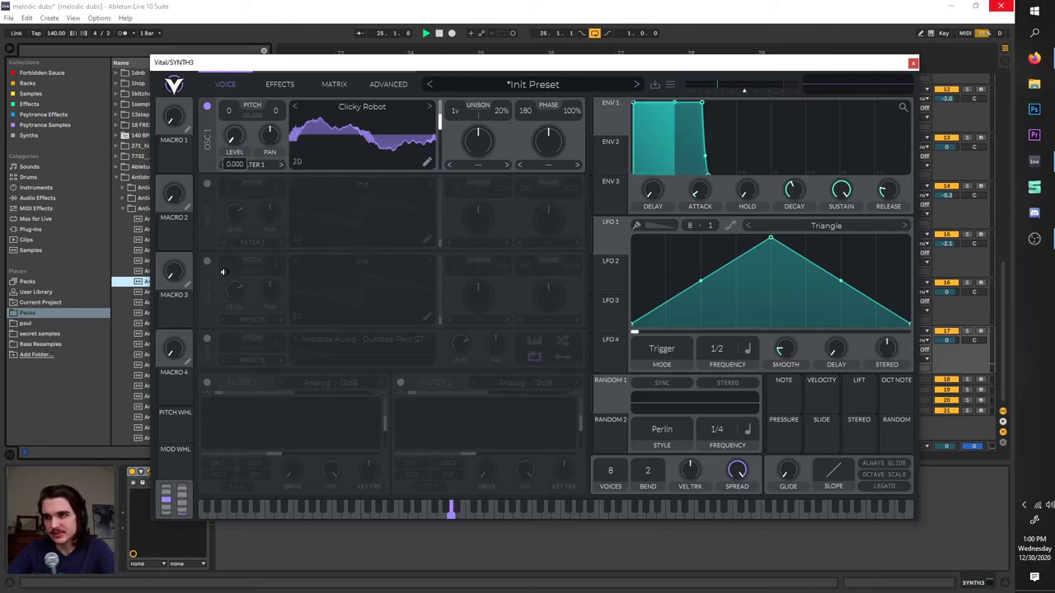
{"action": "right_click", "coordinate": [233, 140]}
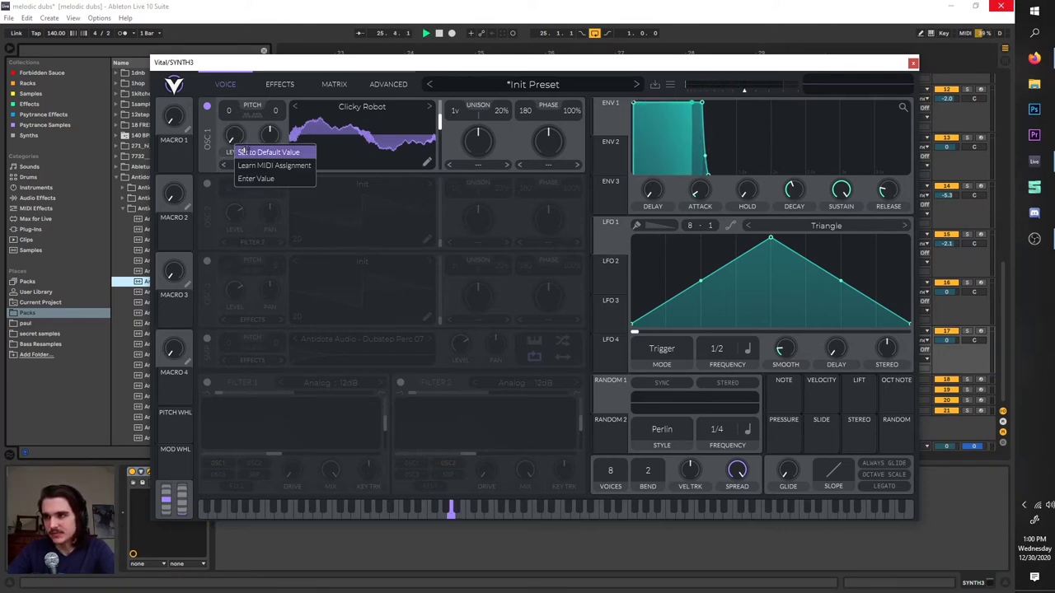
{"action": "left_click", "coordinate": [264, 152]}
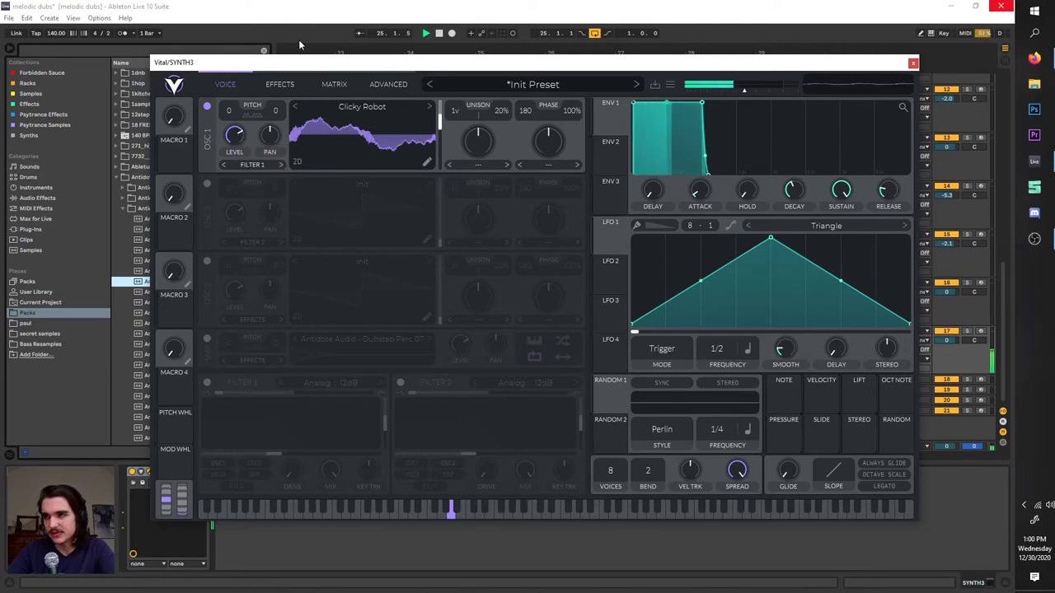
- Enter an exact level of 0.5 for oscillator 1
{"action": "right_click", "coordinate": [235, 137]}
{"action": "left_click", "coordinate": [254, 169]}
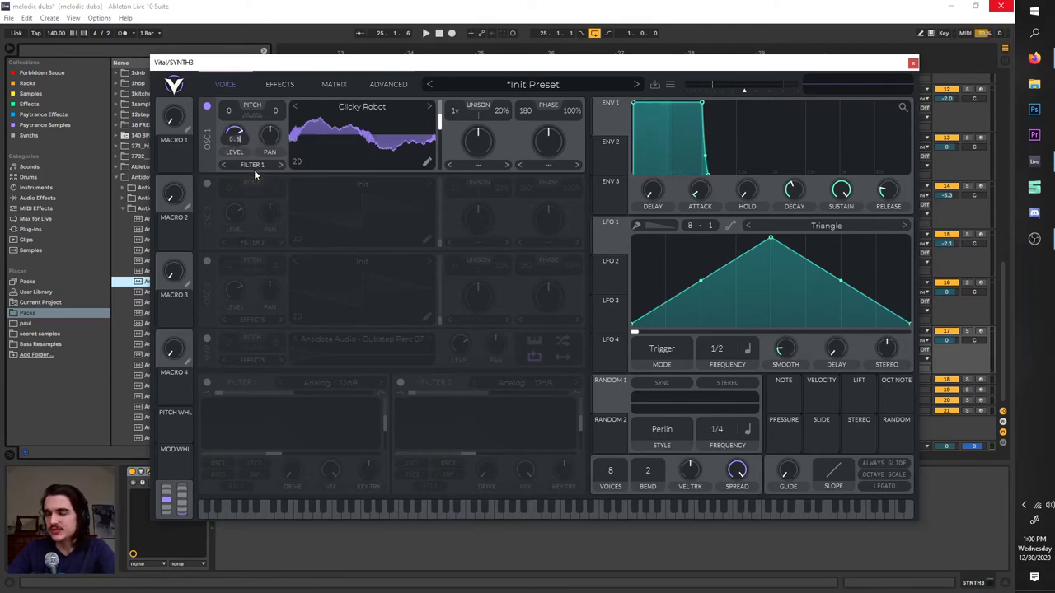
{"action": "key", "text": "Return"}
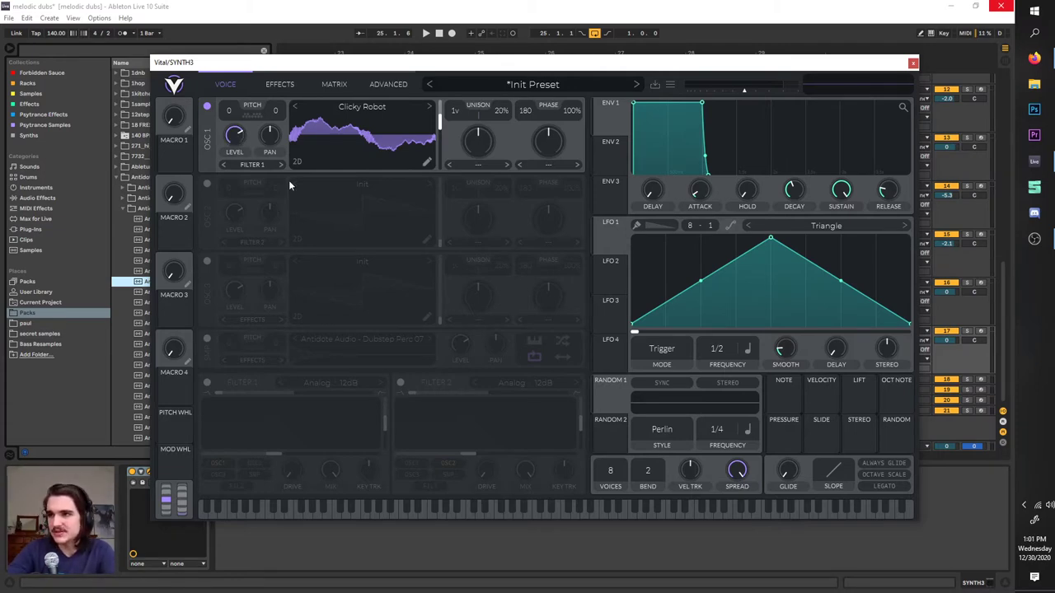
{"action": "right_click", "coordinate": [230, 145]}
{"action": "left_click", "coordinate": [245, 140]}
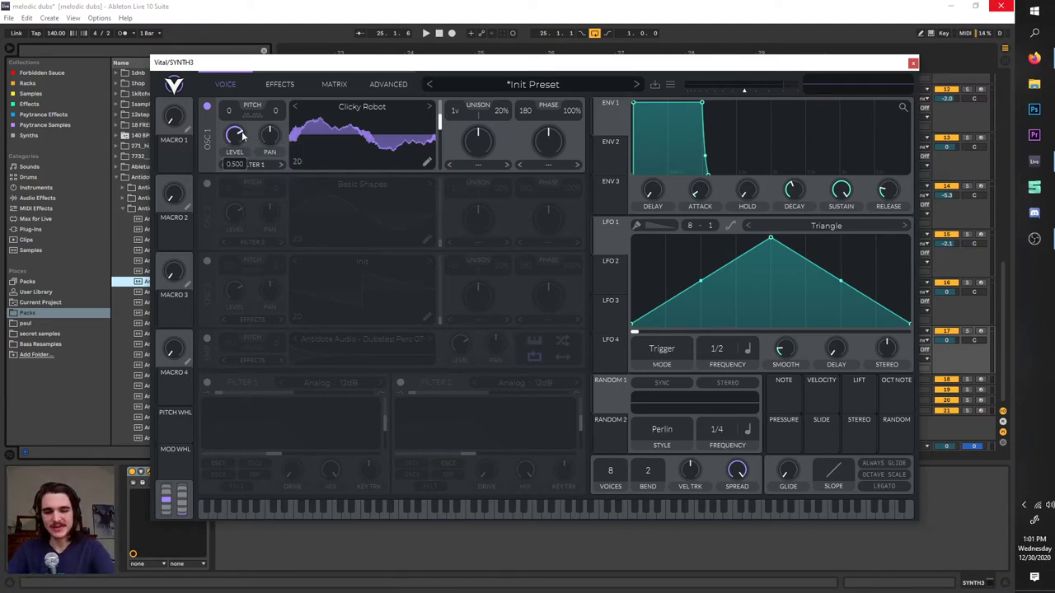
- Audition oscillator 1's pan by sweeping it off centre during loop playback
{"action": "key", "text": "space"}
{"action": "left_click_drag", "start_coordinate": [273, 138], "coordinate": [263, 165]}
{"action": "key", "text": "space"}
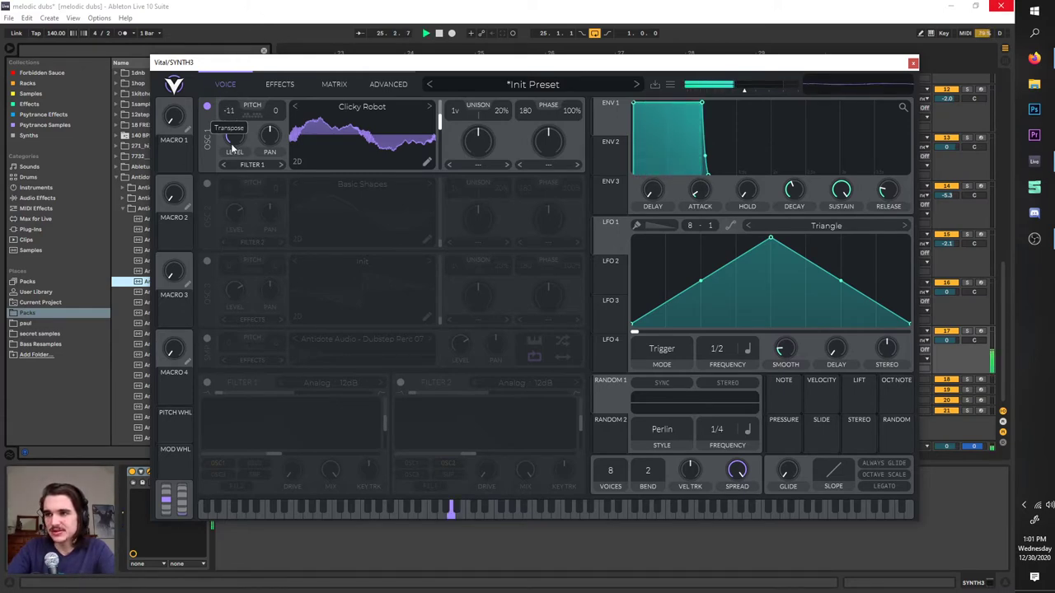
- Audition oscillator 1's transpose by sweeping it below and above zero during loop playback, and return it to 0
{"action": "left_click_drag", "start_coordinate": [243, 30], "coordinate": [232, 132]}
{"action": "key", "text": "space"}
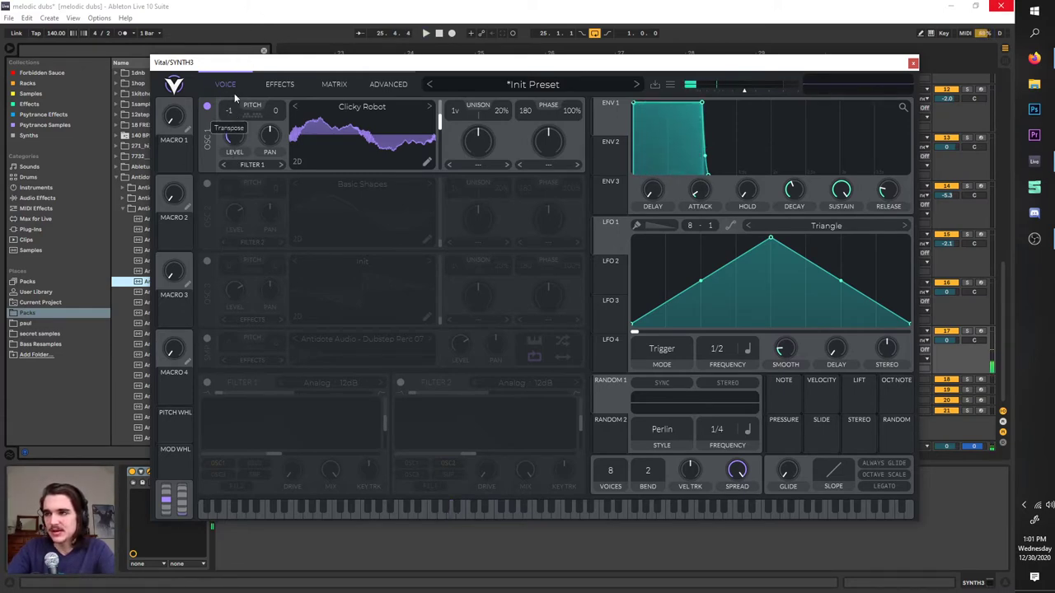
{"action": "scroll", "coordinate": [236, 107], "scroll_direction": "up", "scroll_amount": 2}
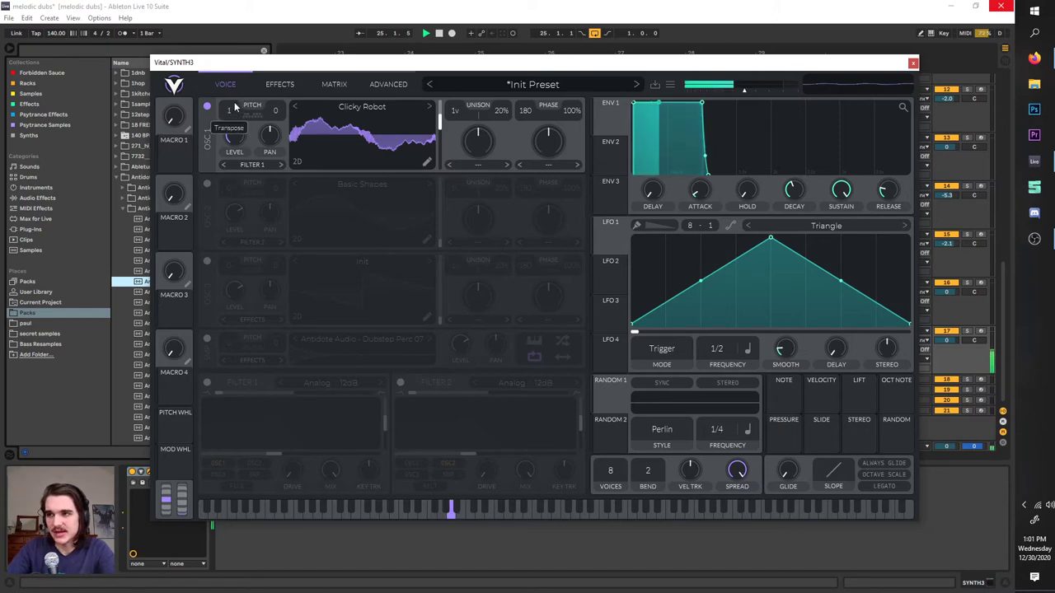
{"action": "left_click_drag", "start_coordinate": [235, 107], "coordinate": [234, 104]}
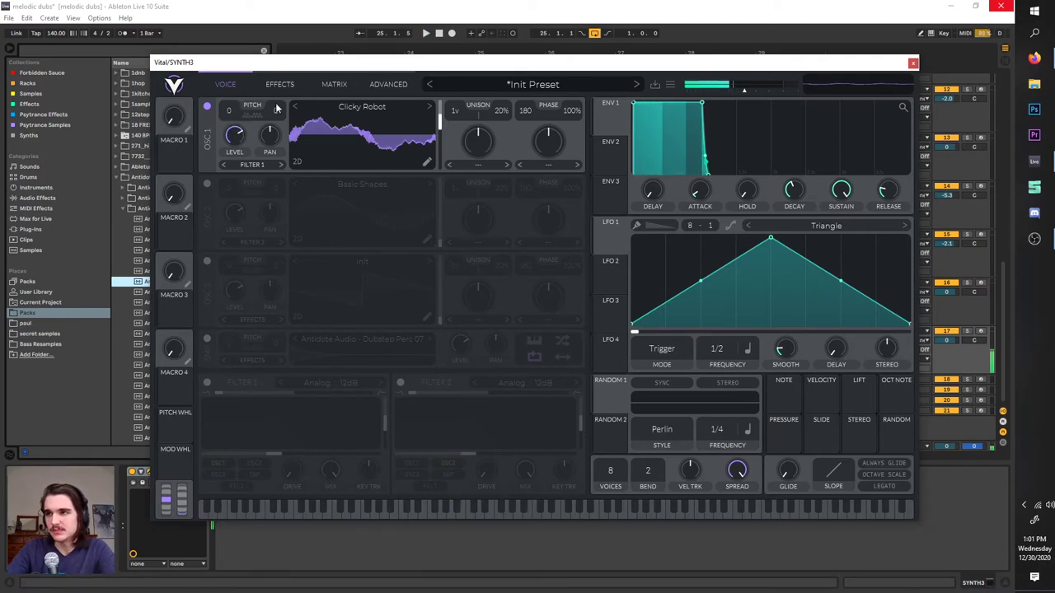
- Audition oscillator 1's fine tune by sweeping it down to -100 and back up, and reset it to its default
{"action": "left_click_drag", "start_coordinate": [277, 108], "coordinate": [274, 179]}
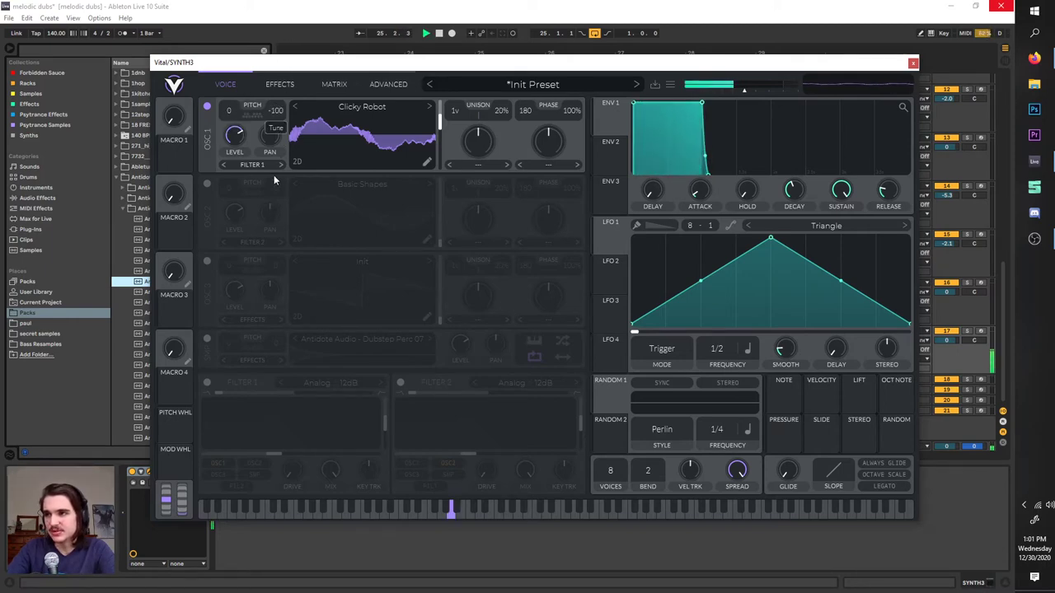
{"action": "key", "text": "space"}
{"action": "mouse_move", "coordinate": [280, 98]}
{"action": "left_mouse_down"}
{"action": "mouse_move", "coordinate": [282, 66]}
{"action": "mouse_move", "coordinate": [284, 94]}
{"action": "left_mouse_up"}
{"action": "key", "text": "space"}
{"action": "right_click", "coordinate": [283, 110]}
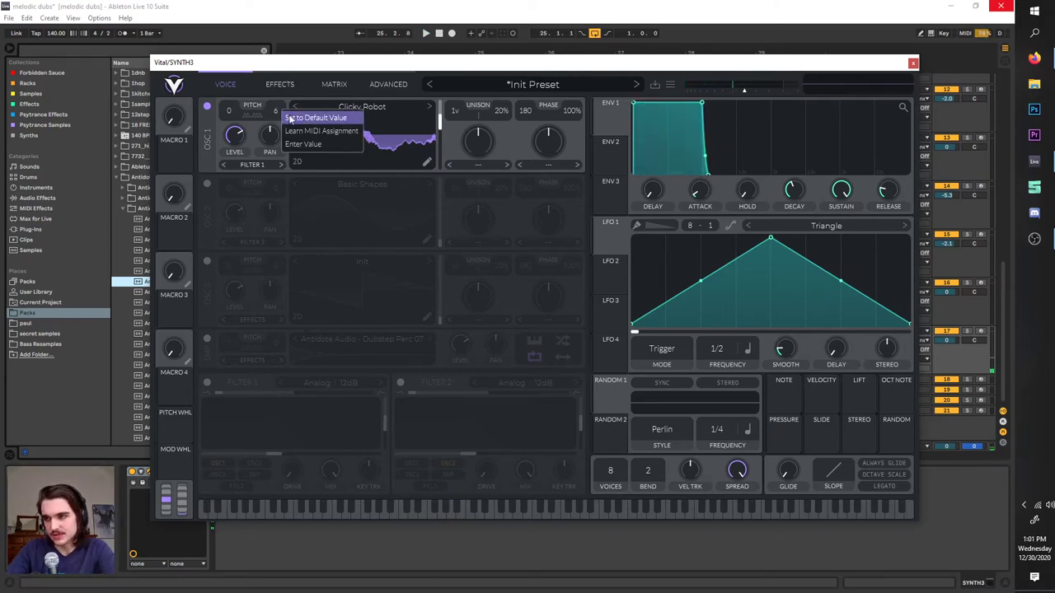
{"action": "left_click", "coordinate": [311, 118]}
- Choose transpose snap notes for oscillator 1 and audition the snapped transposition during playback
{"action": "left_click", "coordinate": [252, 115]}
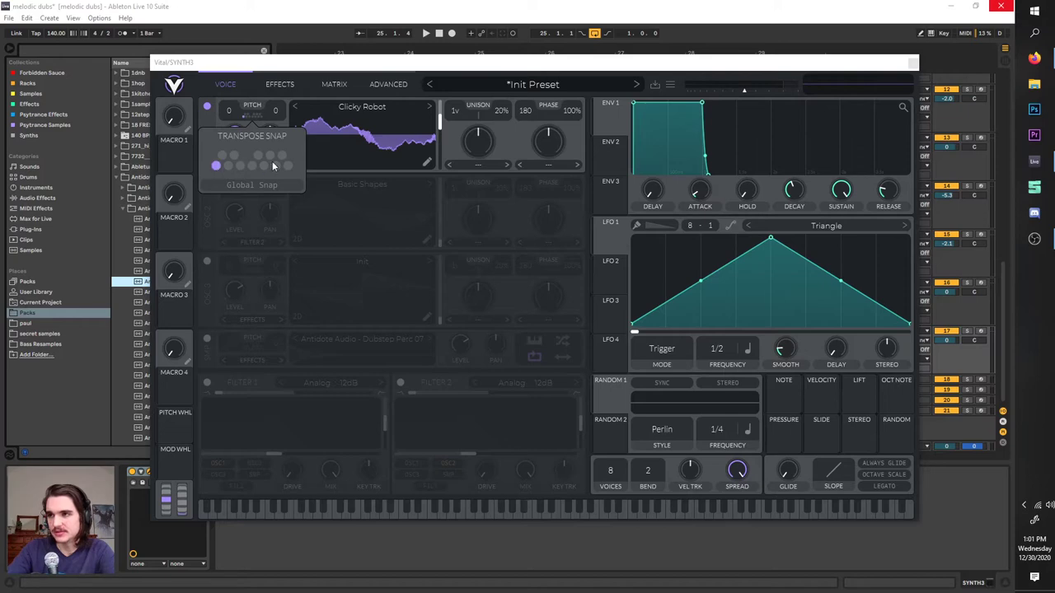
{"action": "left_click", "coordinate": [332, 85]}
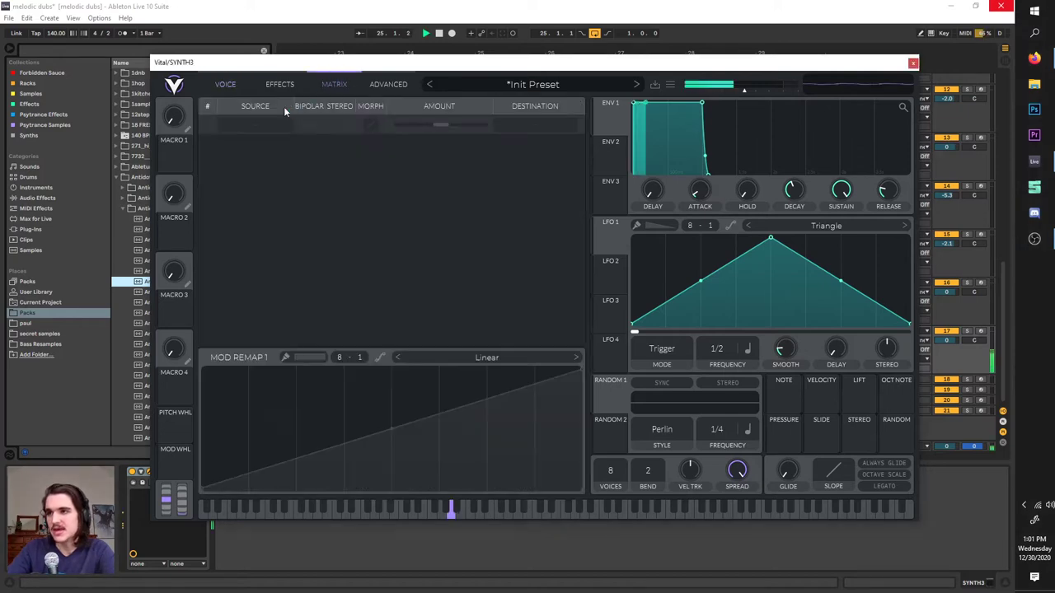
{"action": "left_click", "coordinate": [227, 84]}
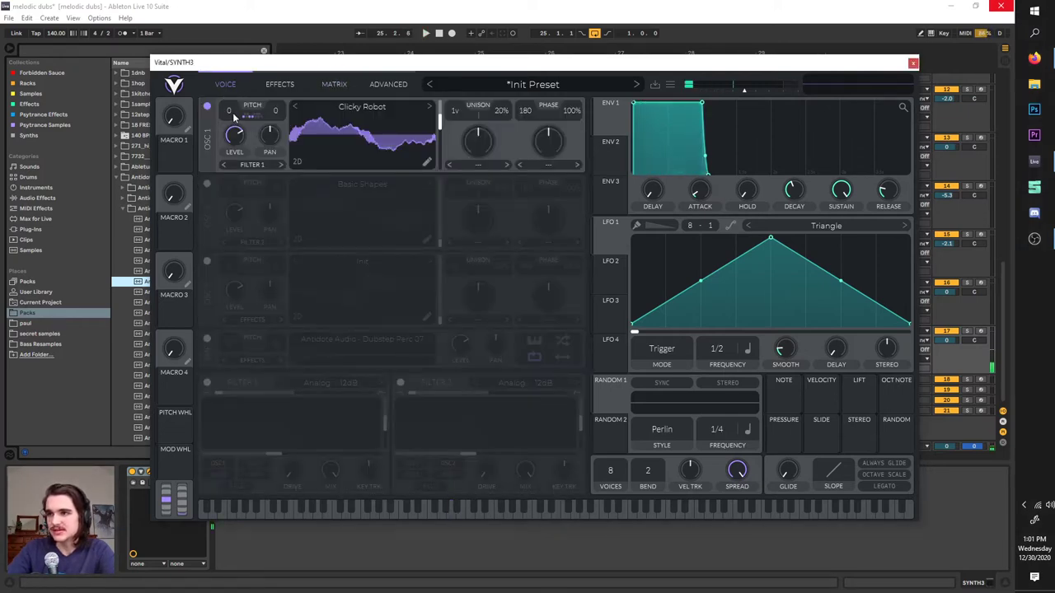
{"action": "key", "text": "space"}
{"action": "mouse_move", "coordinate": [232, 114]}
{"action": "left_mouse_down"}
{"action": "mouse_move", "coordinate": [234, 66]}
{"action": "mouse_move", "coordinate": [257, 12]}
{"action": "mouse_move", "coordinate": [231, 223]}
{"action": "mouse_move", "coordinate": [247, 64]}
{"action": "mouse_move", "coordinate": [255, 156]}
{"action": "mouse_move", "coordinate": [250, 121]}
{"action": "left_mouse_up"}
{"action": "key", "text": "space"}
- Set oscillator 1's transpose snap notes to C, F and B with Global Snap enabled, and return the transpose to 0
{"action": "left_click", "coordinate": [251, 117]}
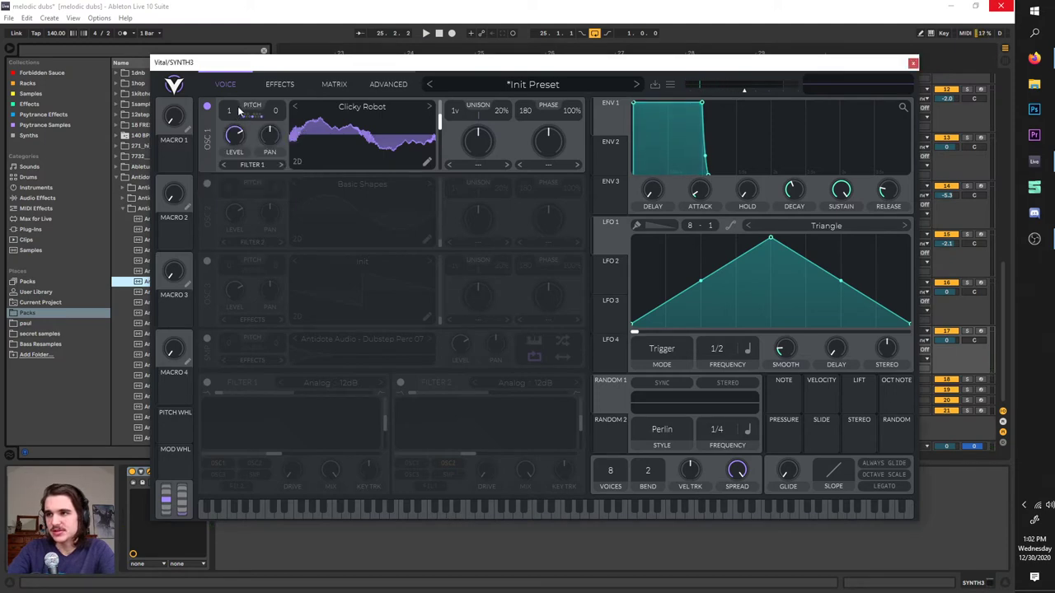
{"action": "scroll", "coordinate": [251, 105], "scroll_direction": "up", "scroll_amount": 8}
{"action": "mouse_move", "coordinate": [238, 138]}
{"action": "left_mouse_down"}
{"action": "mouse_move", "coordinate": [238, 105]}
{"action": "mouse_move", "coordinate": [238, 118]}
{"action": "left_mouse_up"}
{"action": "key", "text": "space"}
- Open the SYNTH3 track's MIDI clip beside the synth window and move its note to G1
{"action": "left_click_drag", "start_coordinate": [263, 66], "coordinate": [409, 412]}
{"action": "left_click", "coordinate": [453, 140]}
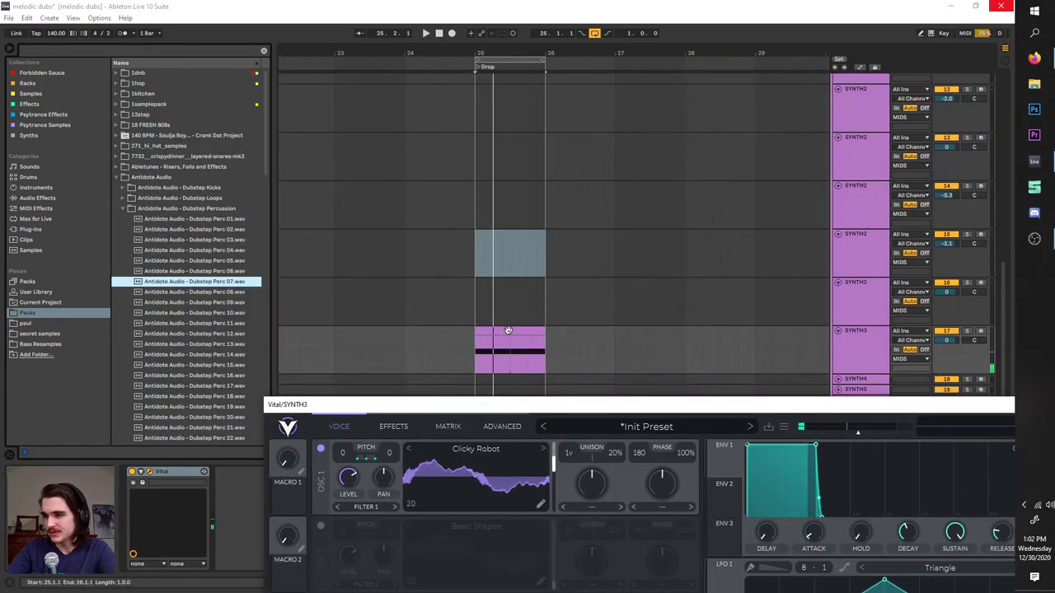
{"action": "double_click", "coordinate": [506, 330]}
{"action": "left_click_drag", "start_coordinate": [498, 407], "coordinate": [592, 45]}
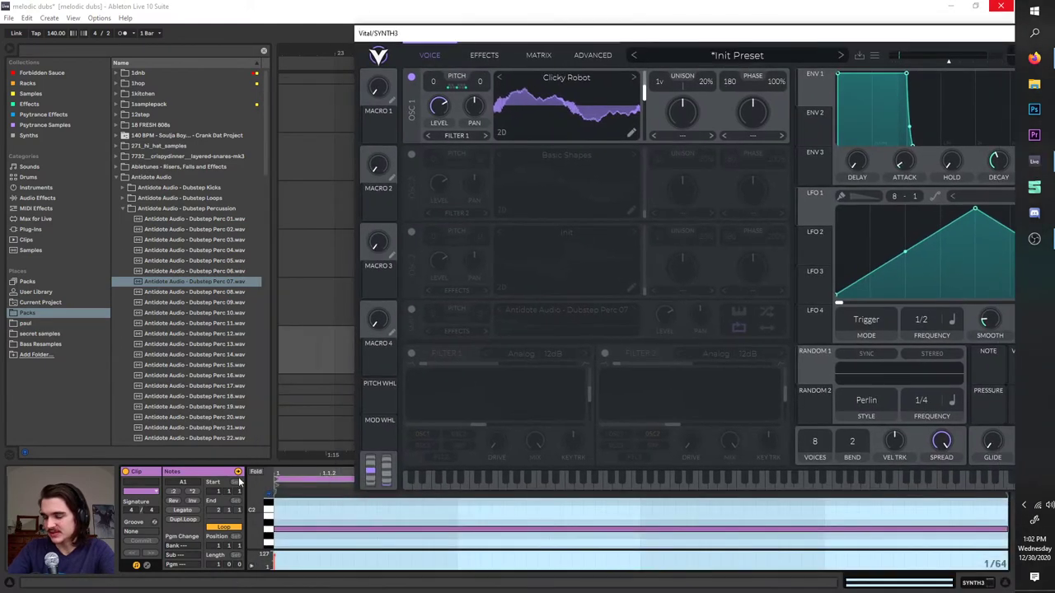
{"action": "mouse_move", "coordinate": [299, 528]}
{"action": "left_mouse_down"}
{"action": "mouse_move", "coordinate": [302, 487]}
{"action": "mouse_move", "coordinate": [299, 560]}
{"action": "mouse_move", "coordinate": [294, 505]}
{"action": "mouse_move", "coordinate": [294, 516]}
{"action": "left_mouse_up"}
- Disable Global Snap for oscillator 1 and move the clip's note through several pitches during playback, ending on F0
{"action": "left_click", "coordinate": [456, 88]}
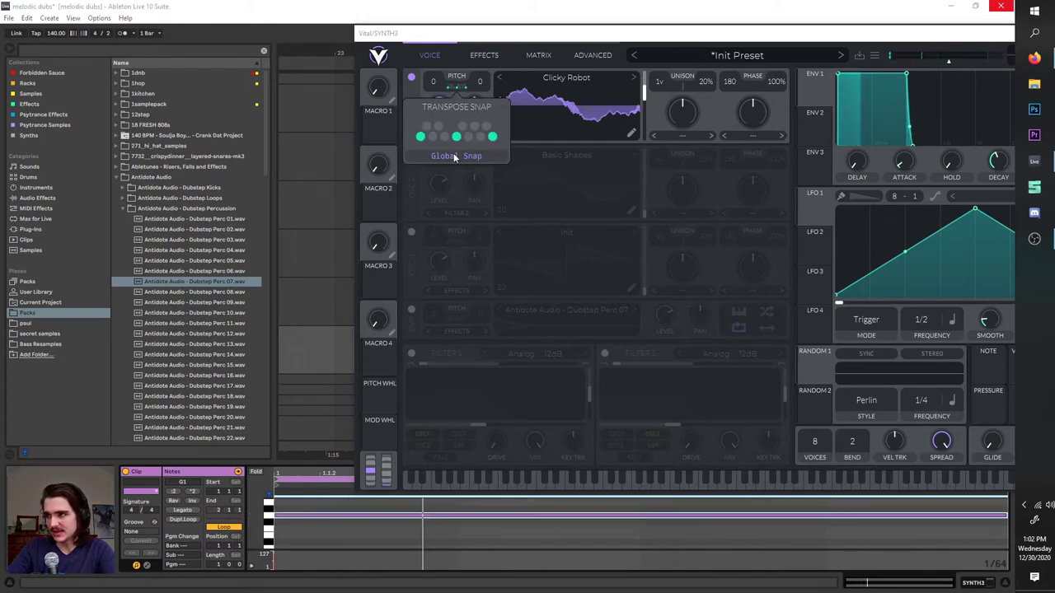
{"action": "left_click_drag", "start_coordinate": [328, 511], "coordinate": [322, 534]}
{"action": "key", "text": "Up"}
{"action": "key", "text": "Up"}
{"action": "key", "text": "Up"}
{"action": "key", "text": "Up"}
{"action": "key", "text": "Up"}
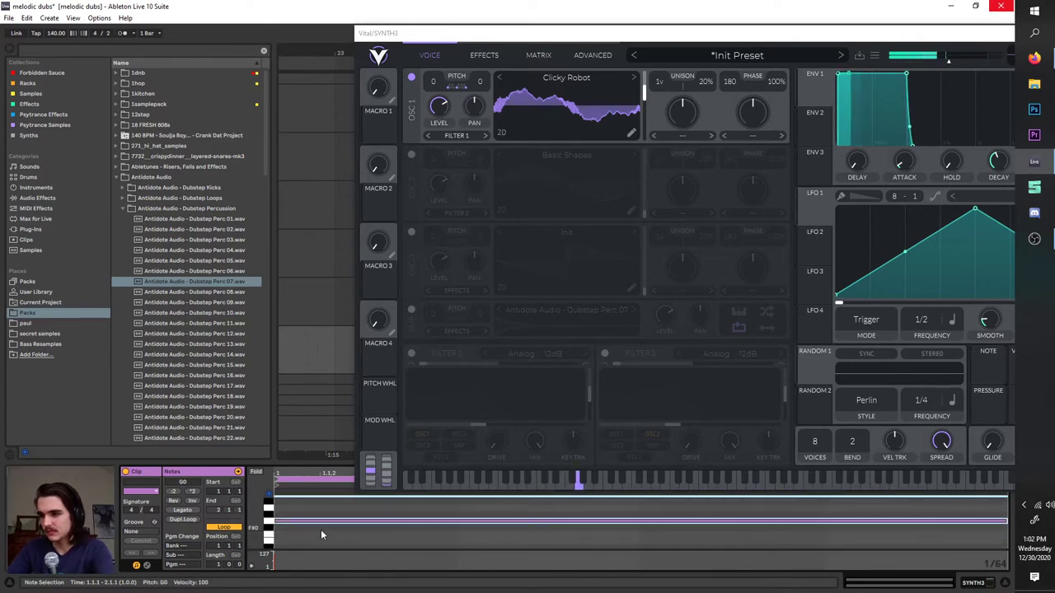
{"action": "key", "text": "Down"}
{"action": "key", "text": "Down"}
{"action": "key", "text": "space"}
- Remove the F and B snap notes from oscillator 1's transpose and recentre the synth window
{"action": "left_click", "coordinate": [459, 85]}
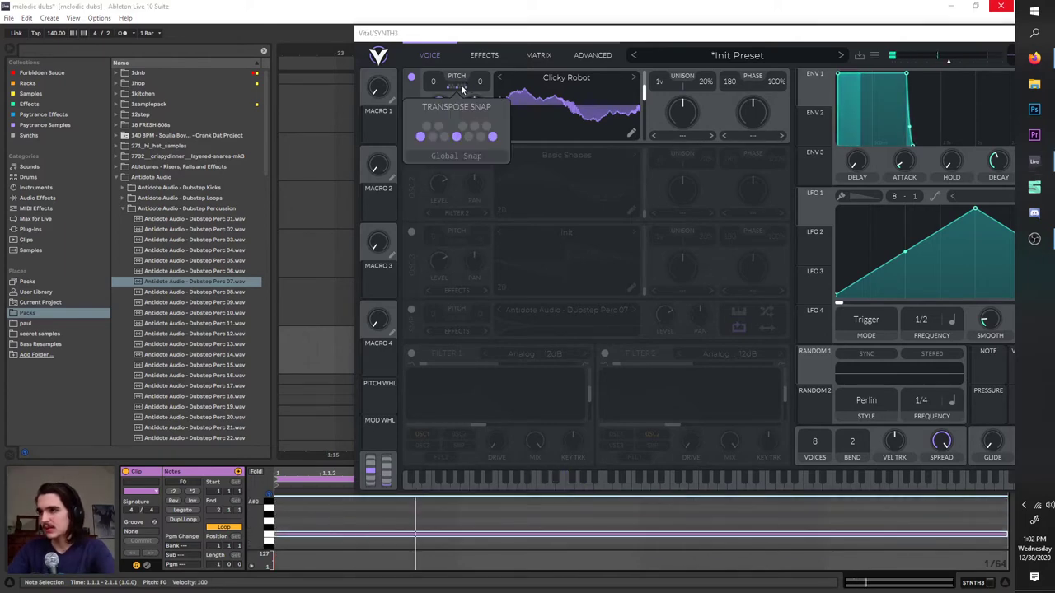
{"action": "left_click", "coordinate": [458, 137]}
{"action": "left_click", "coordinate": [493, 137]}
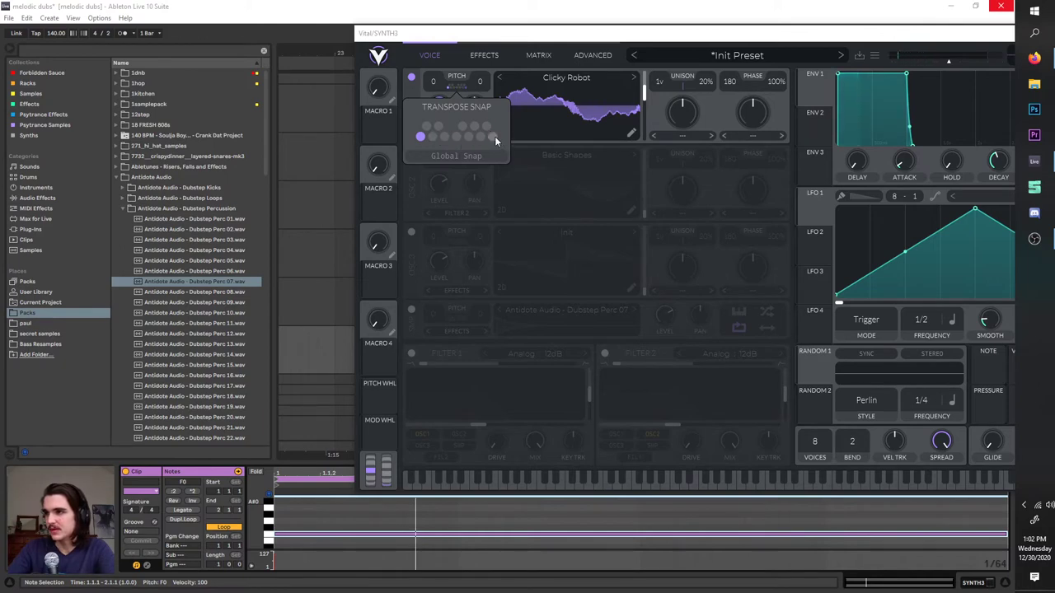
{"action": "left_click_drag", "start_coordinate": [531, 38], "coordinate": [334, 55]}
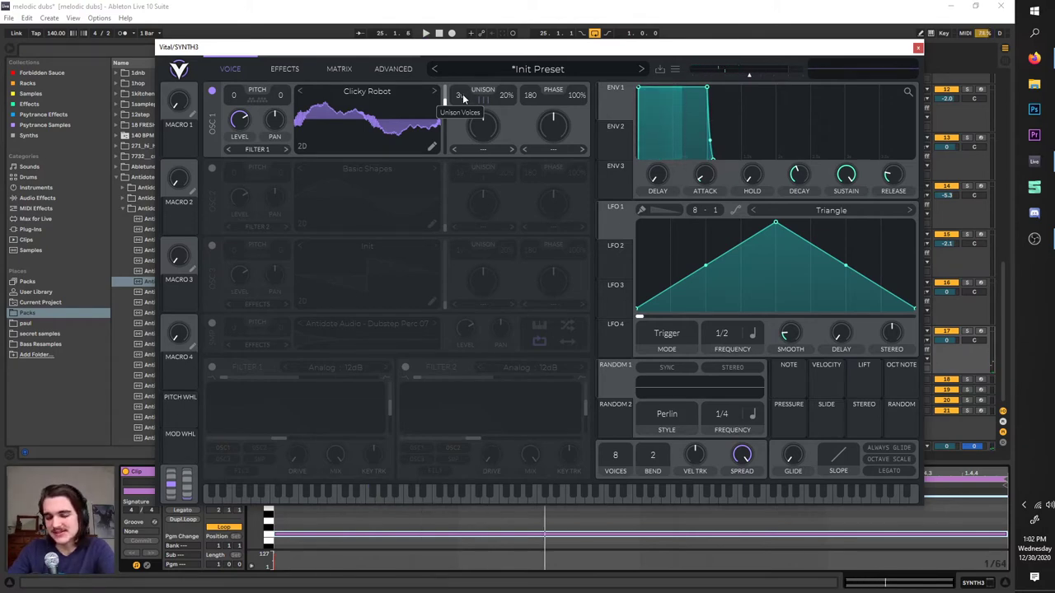
- Audition oscillator 1's unison by raising it to 16 voices and lowering it during playback, and settle on 8 voices
{"action": "key", "text": "space"}
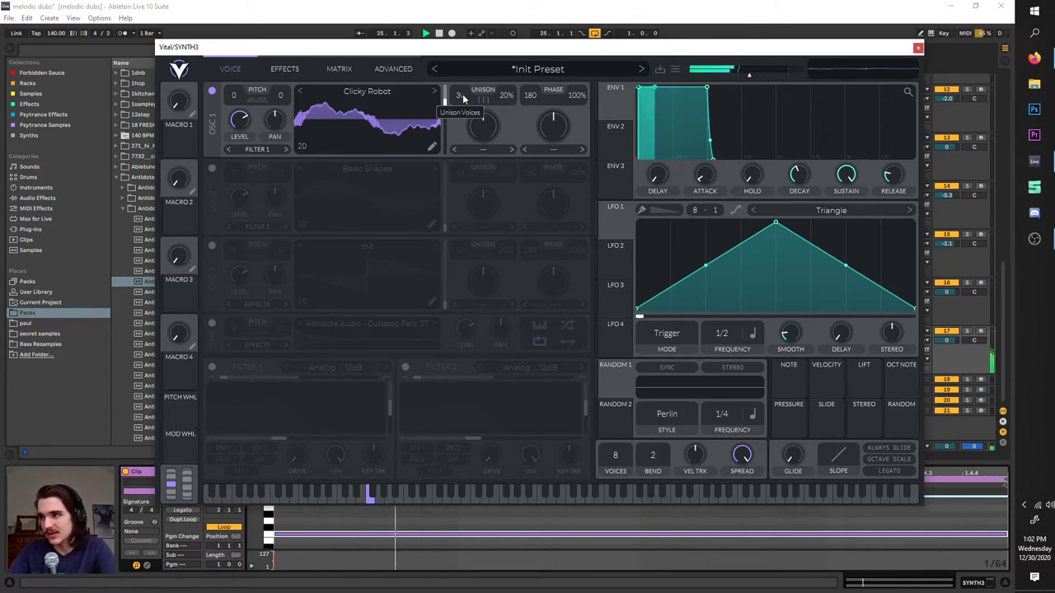
{"action": "left_click_drag", "start_coordinate": [464, 98], "coordinate": [466, 115]}
{"action": "left_click_drag", "start_coordinate": [465, 93], "coordinate": [467, 13]}
{"action": "key", "text": "space"}
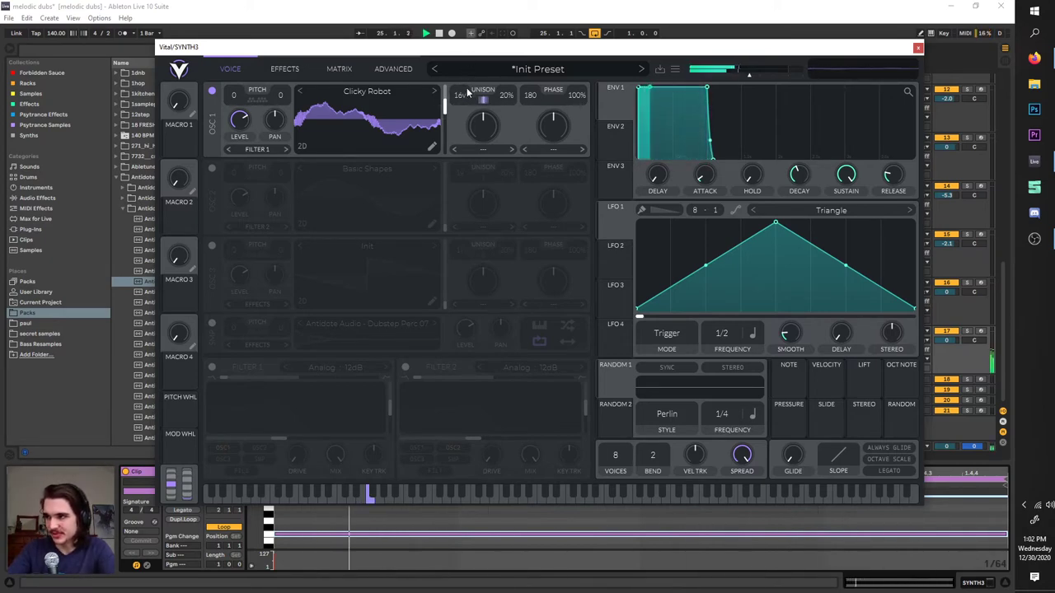
{"action": "scroll", "coordinate": [464, 94], "scroll_direction": "down", "scroll_amount": 8}
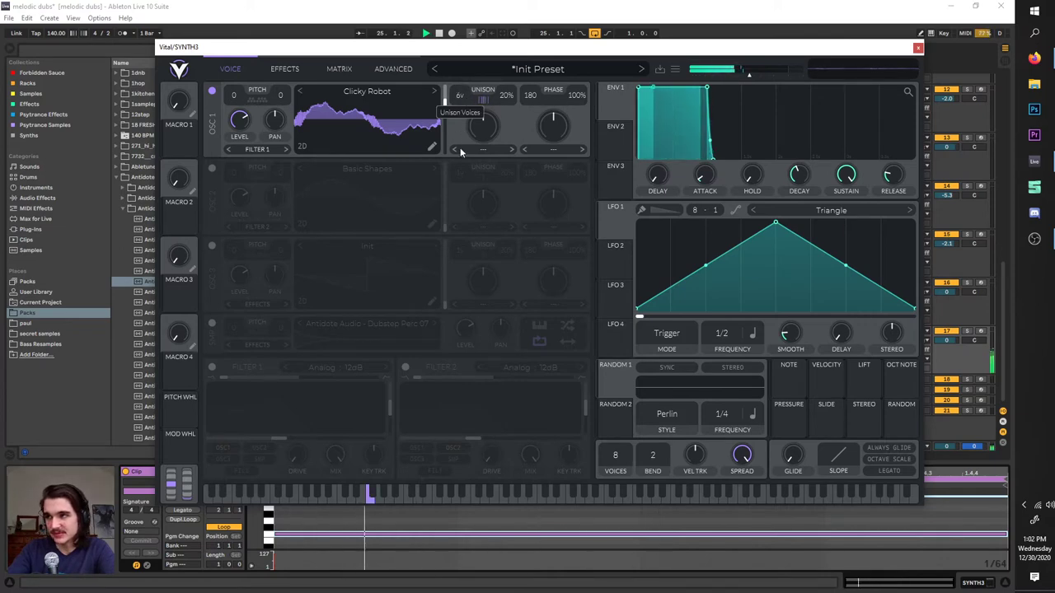
{"action": "scroll", "coordinate": [508, 94], "scroll_direction": "down", "scroll_amount": 3}
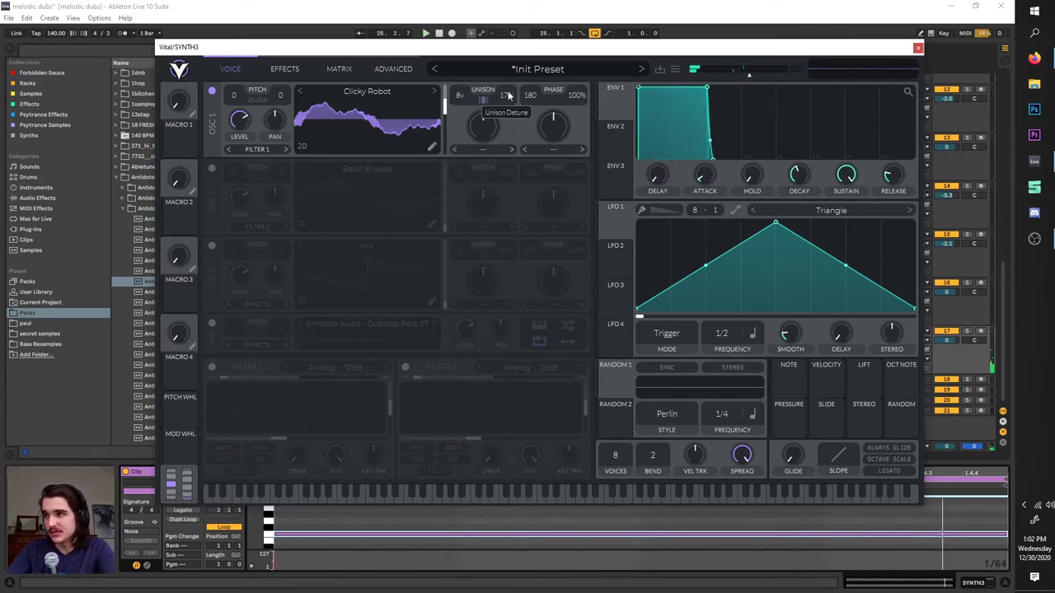
- Audition oscillator 1's unison detune by sweeping it up to 100% during playback, and bring it down to 34%
{"action": "left_click_drag", "start_coordinate": [507, 136], "coordinate": [507, 169]}
{"action": "key", "text": "space"}
{"action": "key", "text": "space"}
{"action": "key", "text": "space"}
{"action": "key", "text": "space"}
{"action": "key", "text": "space"}
{"action": "left_click_drag", "start_coordinate": [496, 115], "coordinate": [509, 86]}
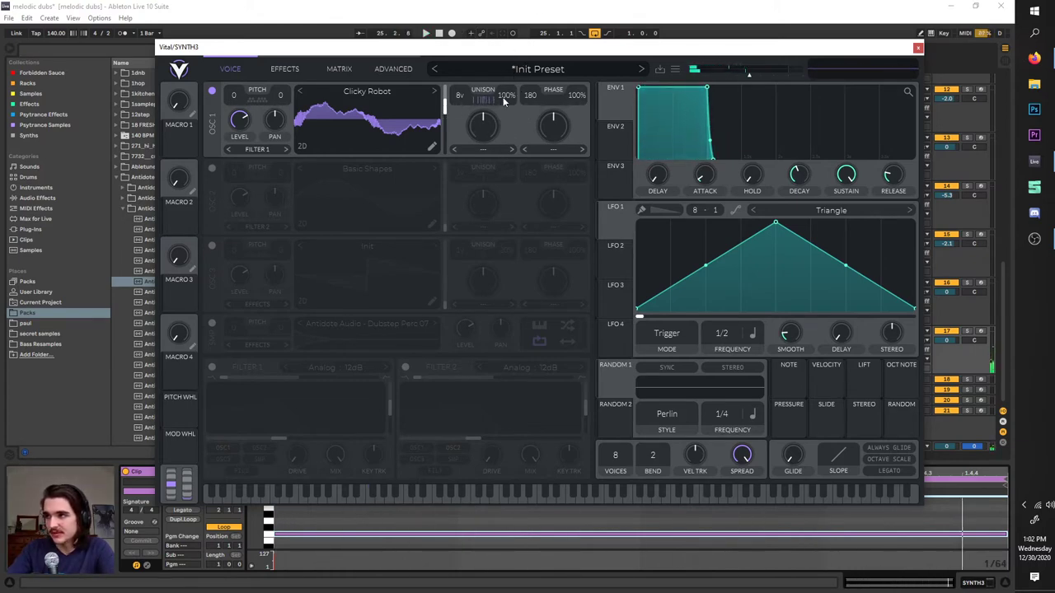
{"action": "left_click_drag", "start_coordinate": [498, 159], "coordinate": [497, 102]}
{"action": "key", "text": "space"}
{"action": "key", "text": "space"}
{"action": "key", "text": "space"}
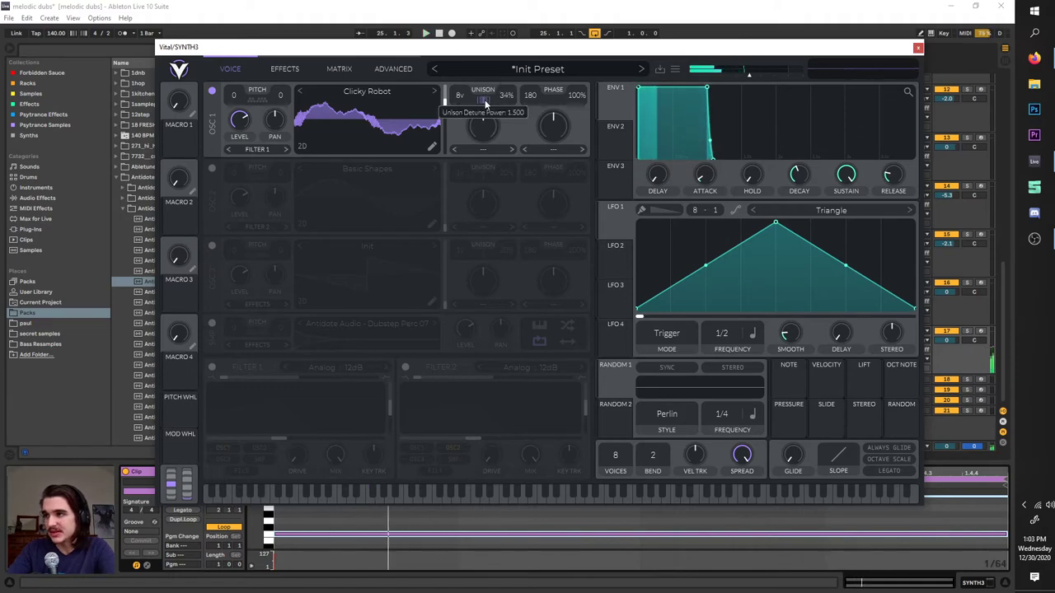
- Audition the unison detune power, and reduce oscillator 1's unison to 1 voice with 13% detune
{"action": "left_click_drag", "start_coordinate": [484, 98], "coordinate": [479, 140]}
{"action": "left_click_drag", "start_coordinate": [468, 197], "coordinate": [483, 159]}
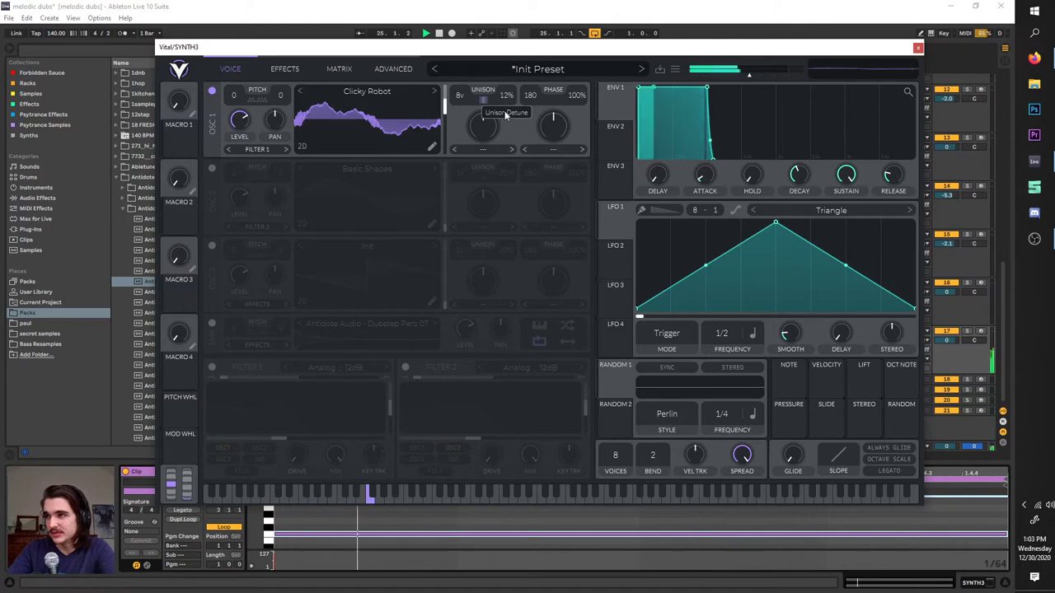
{"action": "left_click_drag", "start_coordinate": [460, 95], "coordinate": [461, 239]}
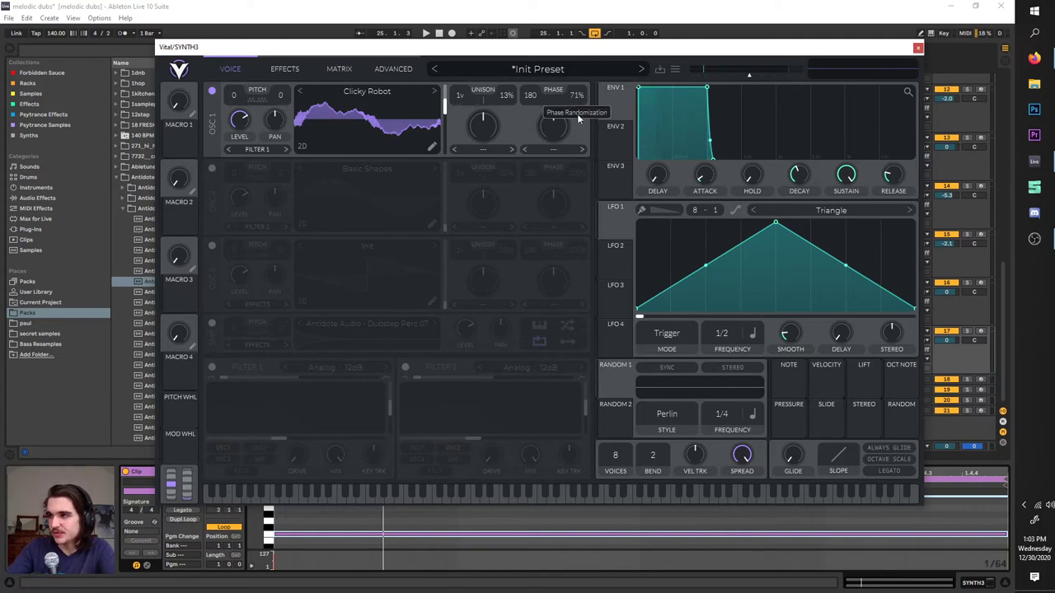
- Try oscillator 1's phase at 0 and phase randomization at 0%, and reset both to their defaults
{"action": "left_click_drag", "start_coordinate": [578, 119], "coordinate": [580, 95]}
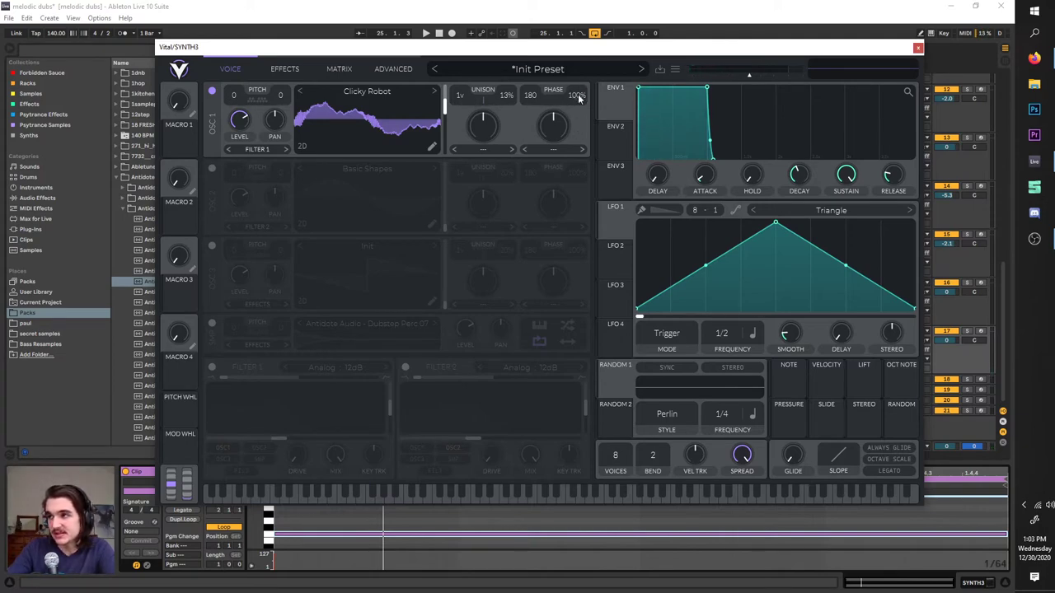
{"action": "left_click_drag", "start_coordinate": [534, 93], "coordinate": [541, 158]}
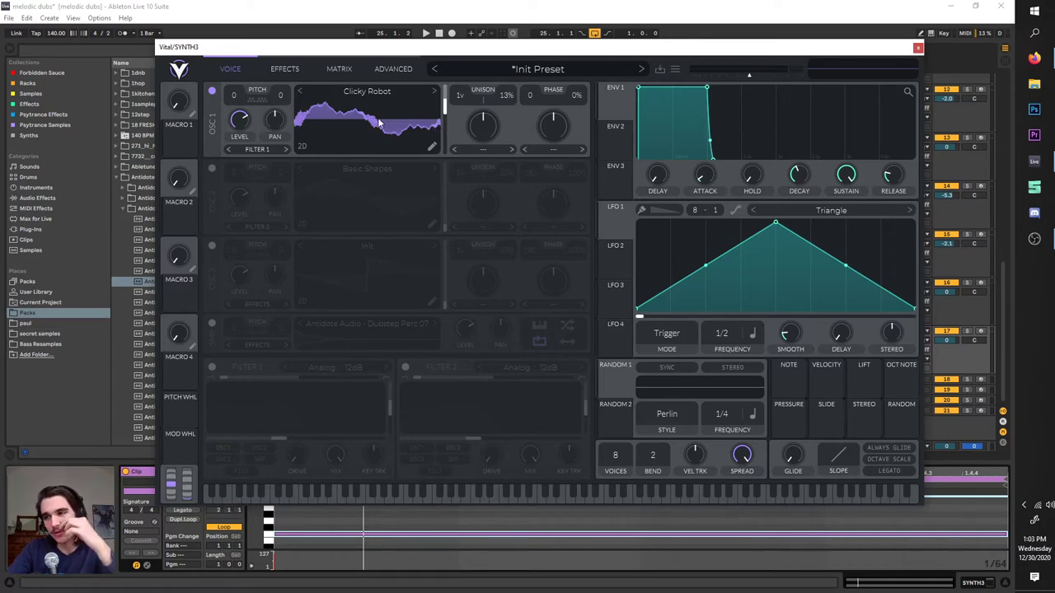
{"action": "right_click", "coordinate": [531, 95]}
{"action": "left_click", "coordinate": [545, 102]}
{"action": "right_click", "coordinate": [576, 99]}
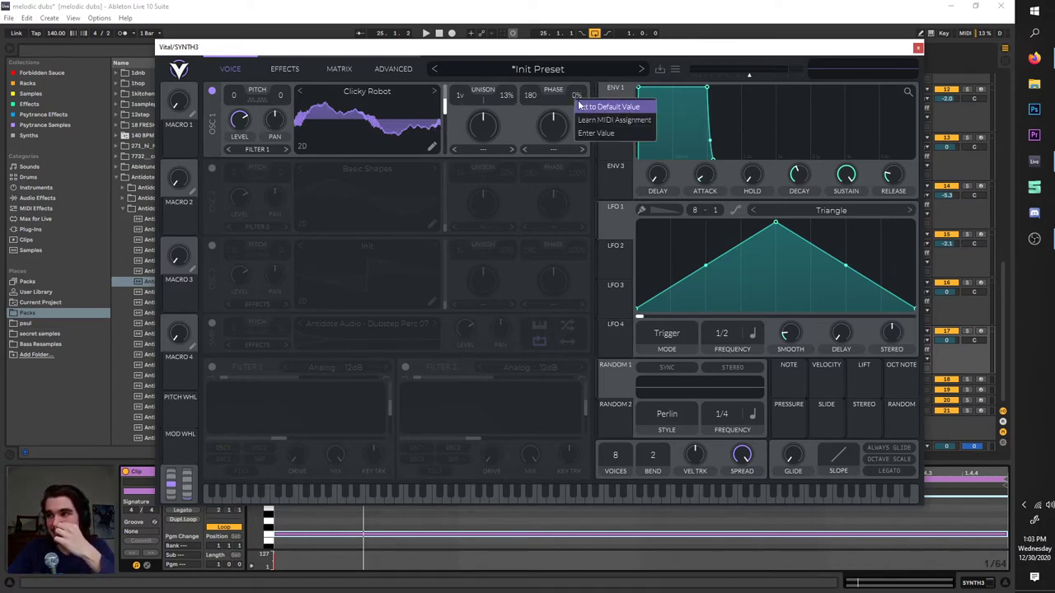
{"action": "left_click", "coordinate": [610, 106]}
- Set oscillator 1's spectral morph to Vocode and audition its amount down to 13% during playback
{"action": "key", "text": "space"}
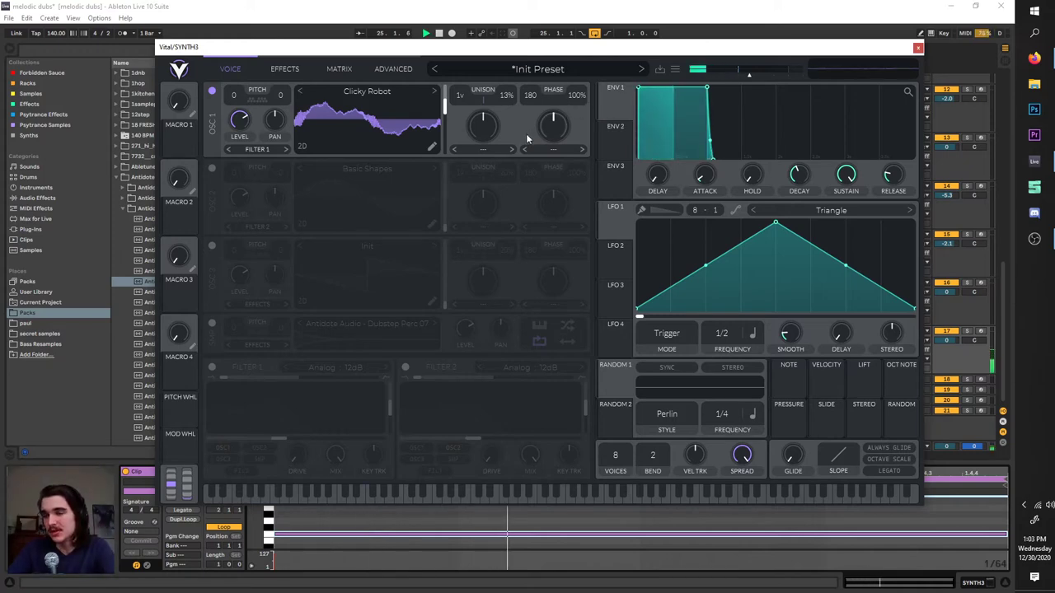
{"action": "left_click", "coordinate": [488, 150]}
{"action": "left_click", "coordinate": [488, 152]}
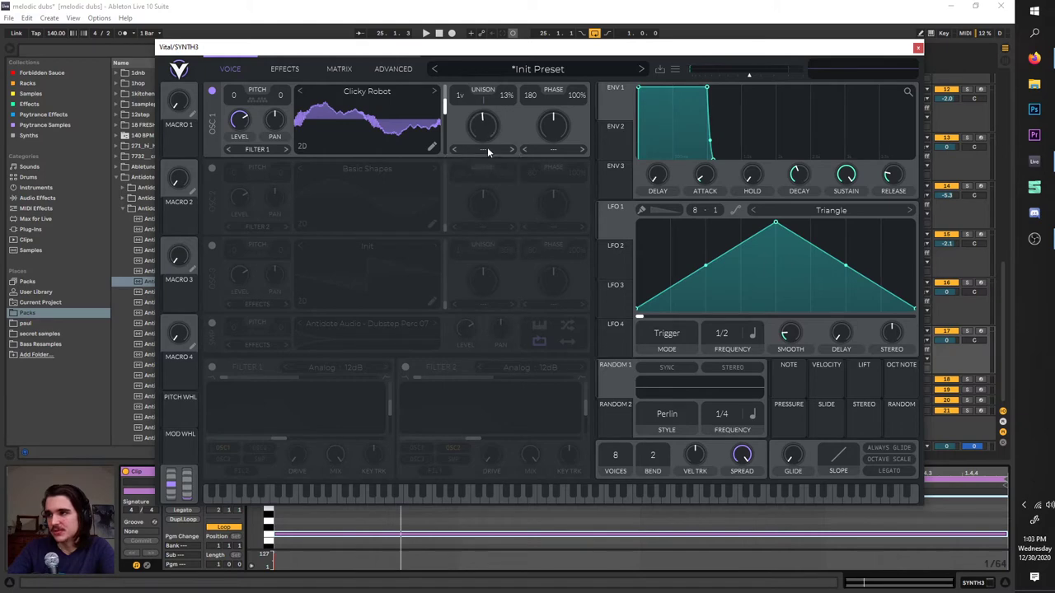
{"action": "left_click", "coordinate": [488, 151]}
{"action": "left_click", "coordinate": [486, 193]}
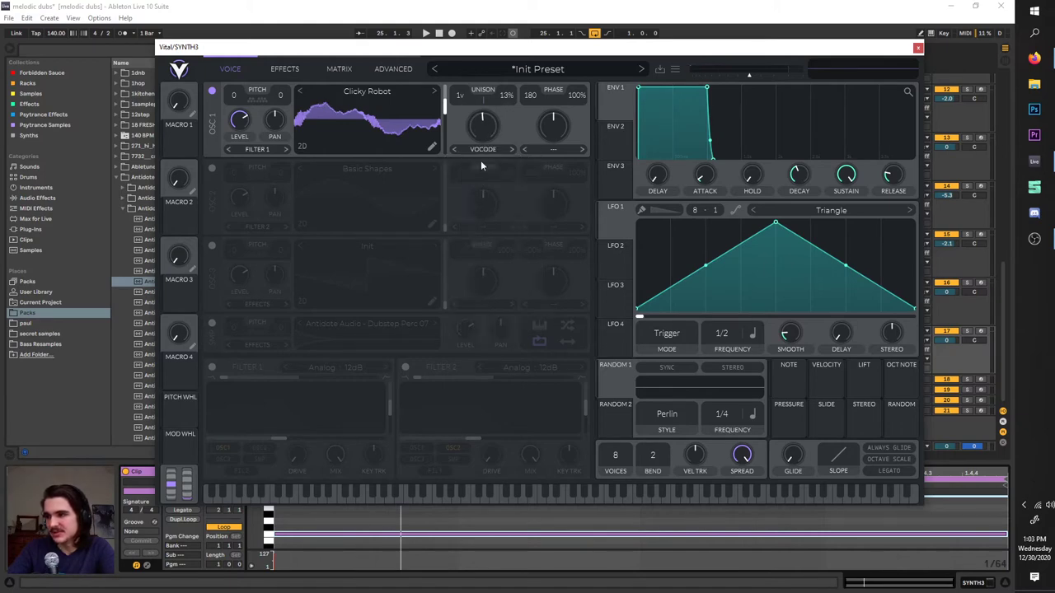
{"action": "left_click", "coordinate": [484, 150]}
{"action": "left_click", "coordinate": [485, 149]}
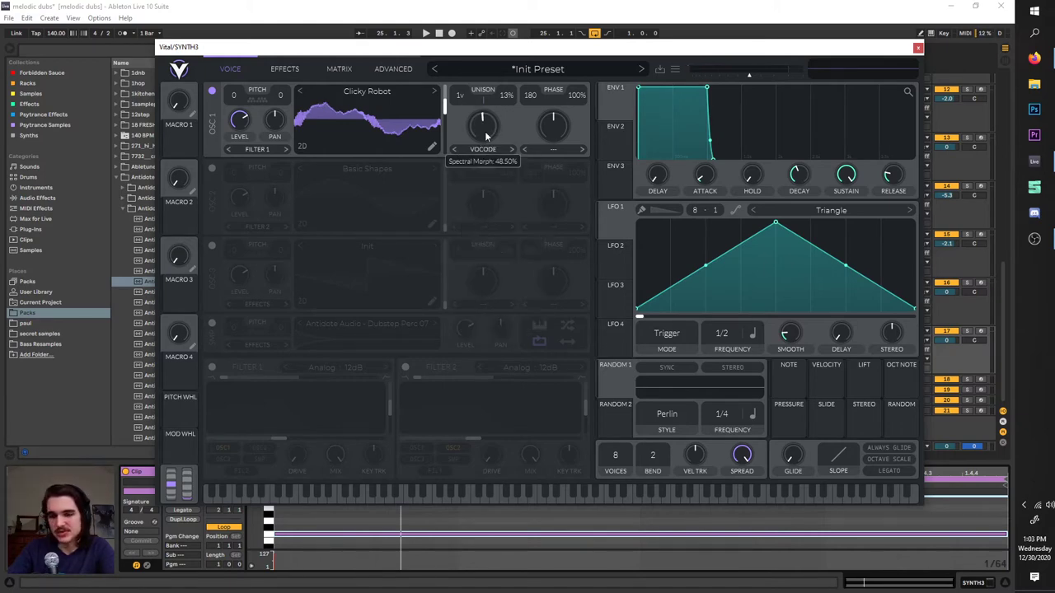
{"action": "key", "text": "space"}
{"action": "left_click_drag", "start_coordinate": [484, 131], "coordinate": [476, 162]}
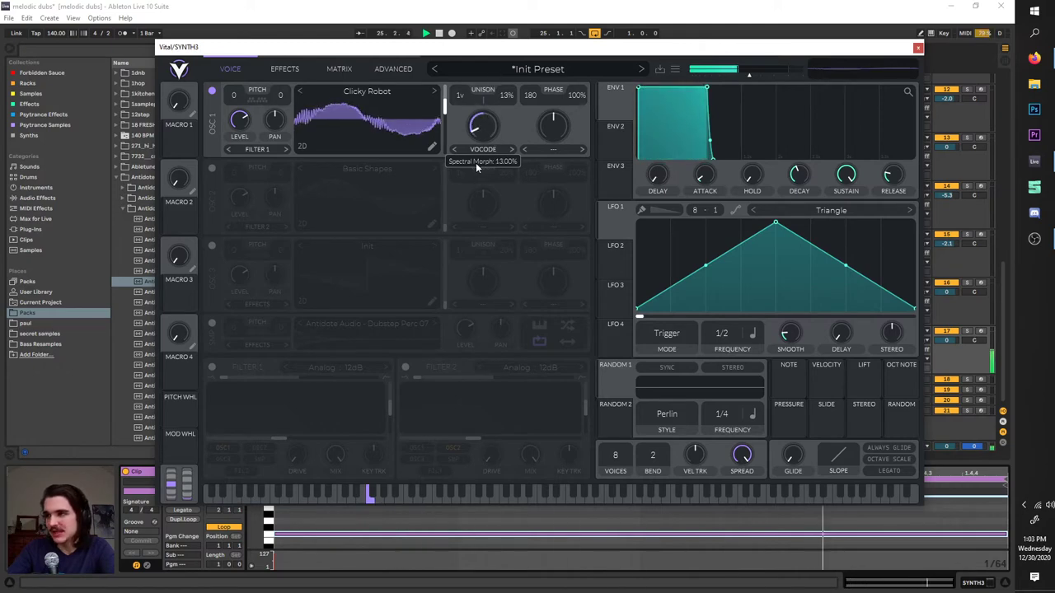
- Switch the spectral morph to Form Scale and audition its amount up to 100%
{"action": "left_click", "coordinate": [484, 149]}
{"action": "left_click", "coordinate": [499, 204]}
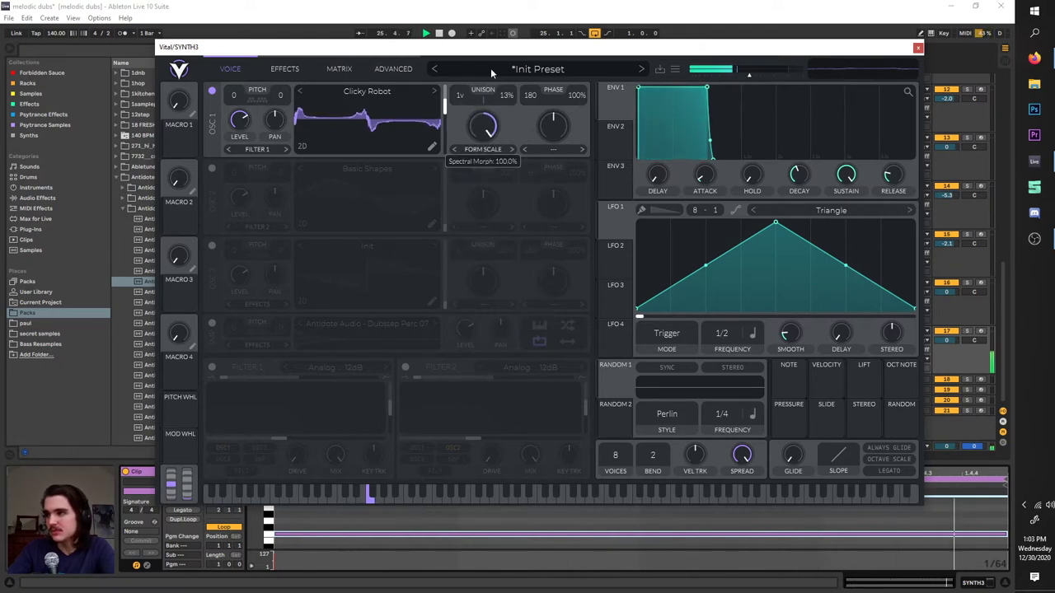
{"action": "mouse_move", "coordinate": [491, 69]}
{"action": "left_mouse_down"}
{"action": "mouse_move", "coordinate": [471, 142]}
{"action": "mouse_move", "coordinate": [488, 71]}
{"action": "left_mouse_up"}
- Audition the Harm Stretch and Inharmonic spectral morphs on oscillator 1, sweeping the morph amount for each
{"action": "left_click", "coordinate": [511, 149]}
{"action": "left_click_drag", "start_coordinate": [485, 129], "coordinate": [473, 201]}
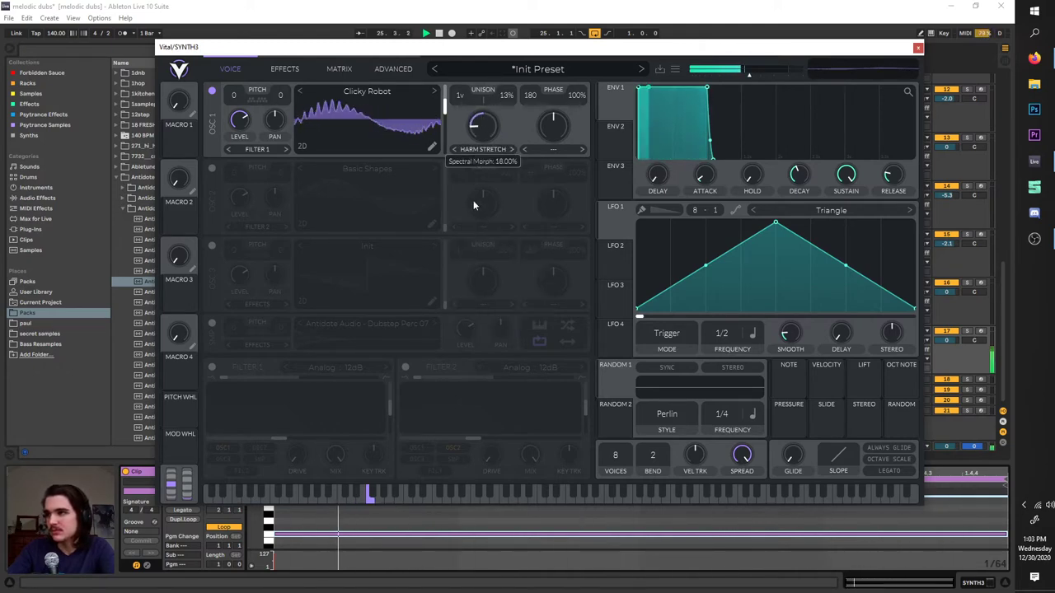
{"action": "left_click", "coordinate": [511, 149]}
{"action": "left_click_drag", "start_coordinate": [484, 157], "coordinate": [485, 134]}
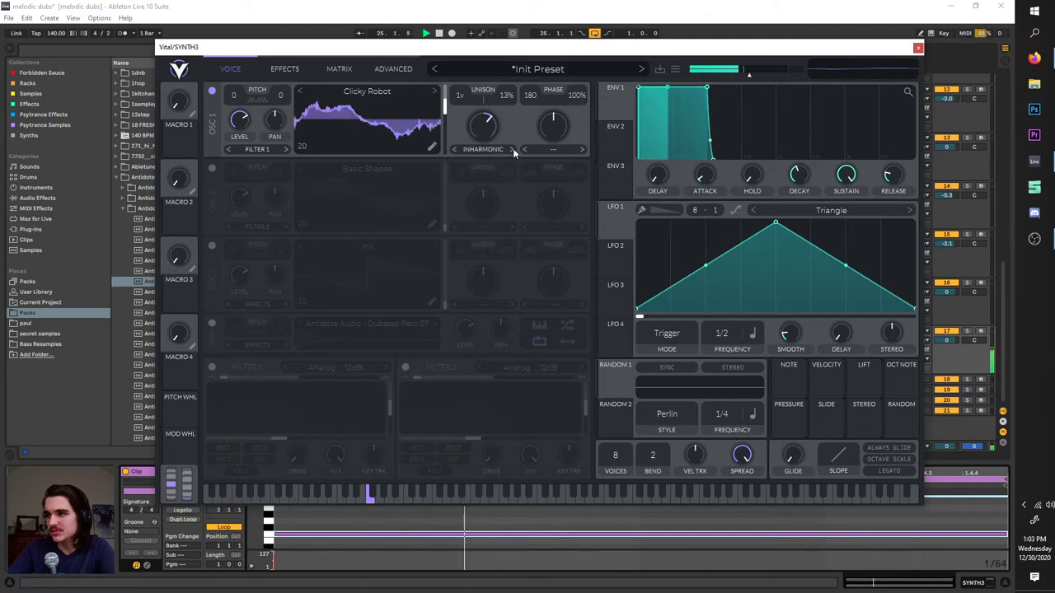
- Audition oscillator 1's remaining spectral morph types up to Shepard Tone, and set its spectral morph to None
{"action": "left_click", "coordinate": [512, 150]}
{"action": "left_click", "coordinate": [512, 148]}
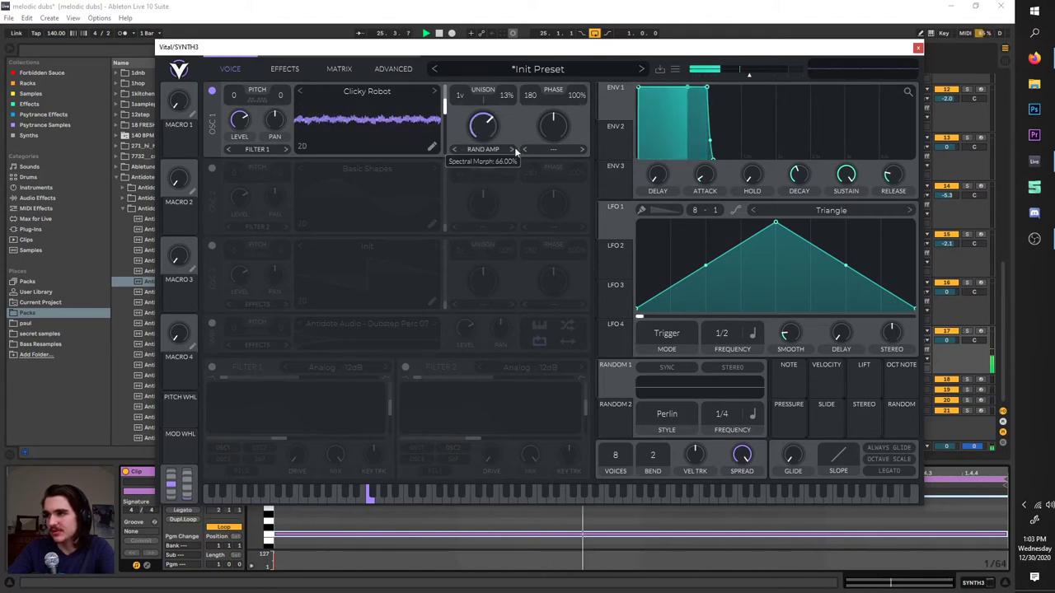
{"action": "left_click", "coordinate": [513, 148]}
{"action": "left_click", "coordinate": [512, 150]}
{"action": "left_click_drag", "start_coordinate": [486, 142], "coordinate": [482, 179]}
{"action": "left_click", "coordinate": [512, 150]}
{"action": "left_click", "coordinate": [513, 150]}
{"action": "left_click", "coordinate": [486, 151]}
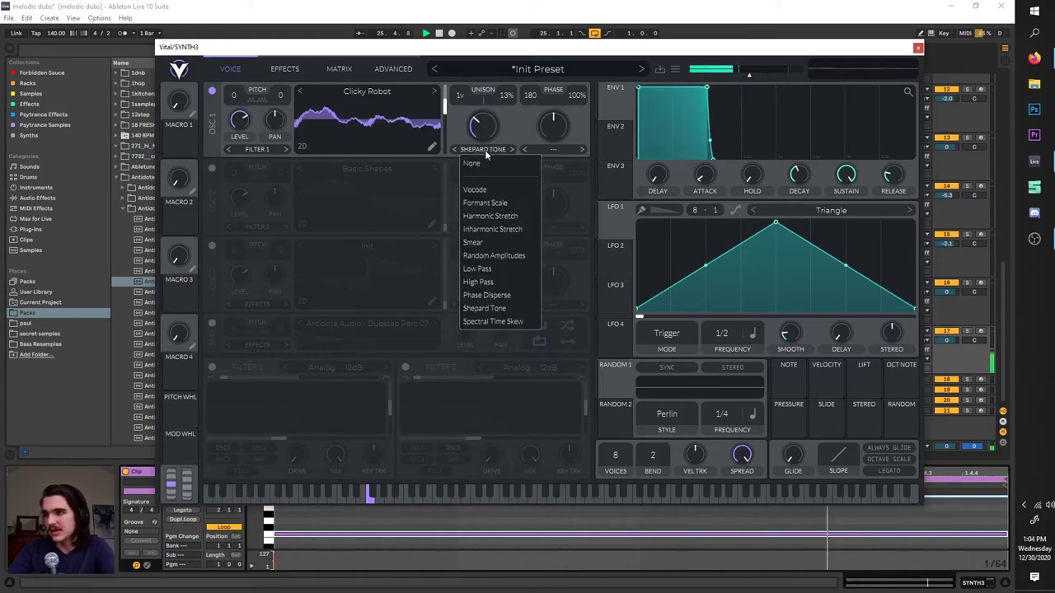
{"action": "left_click", "coordinate": [471, 163]}
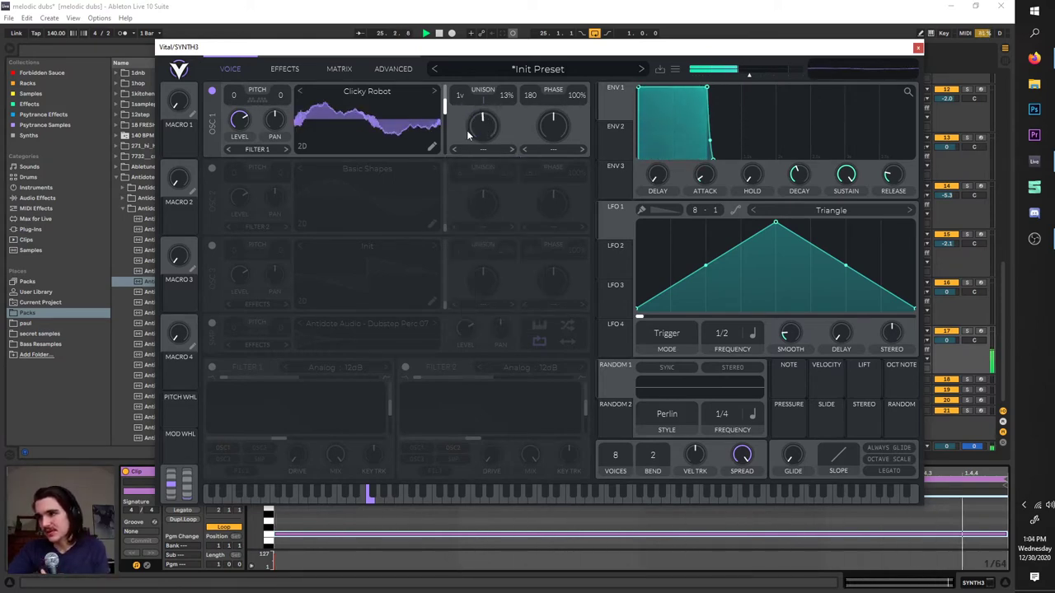
- Audition the Sync and Formant wave morphs on oscillator 1, sweeping the wave morph amount during playback
{"action": "left_click", "coordinate": [542, 148]}
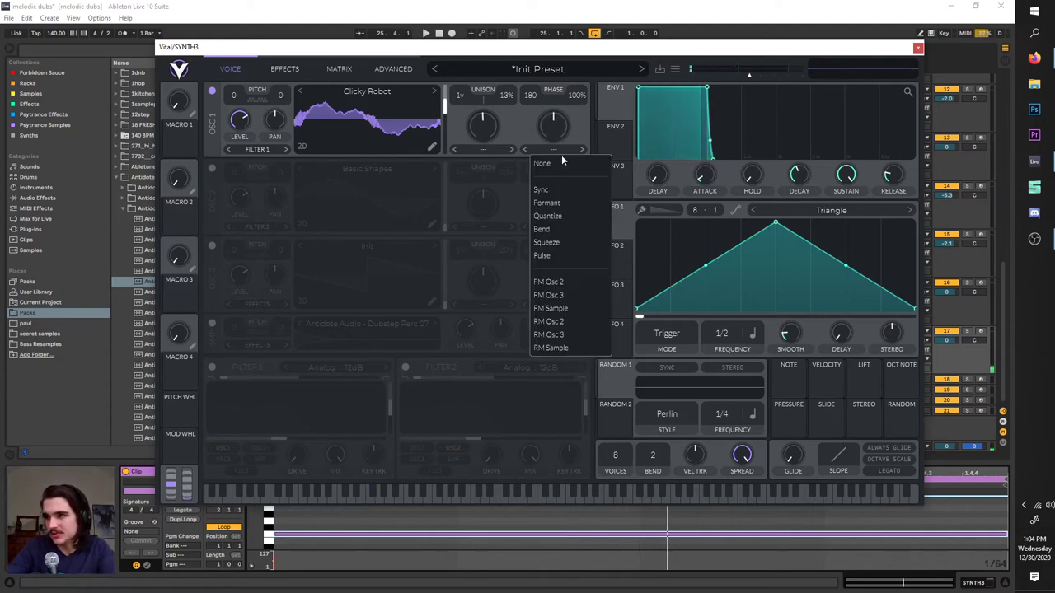
{"action": "left_click", "coordinate": [576, 113]}
{"action": "left_click", "coordinate": [564, 146]}
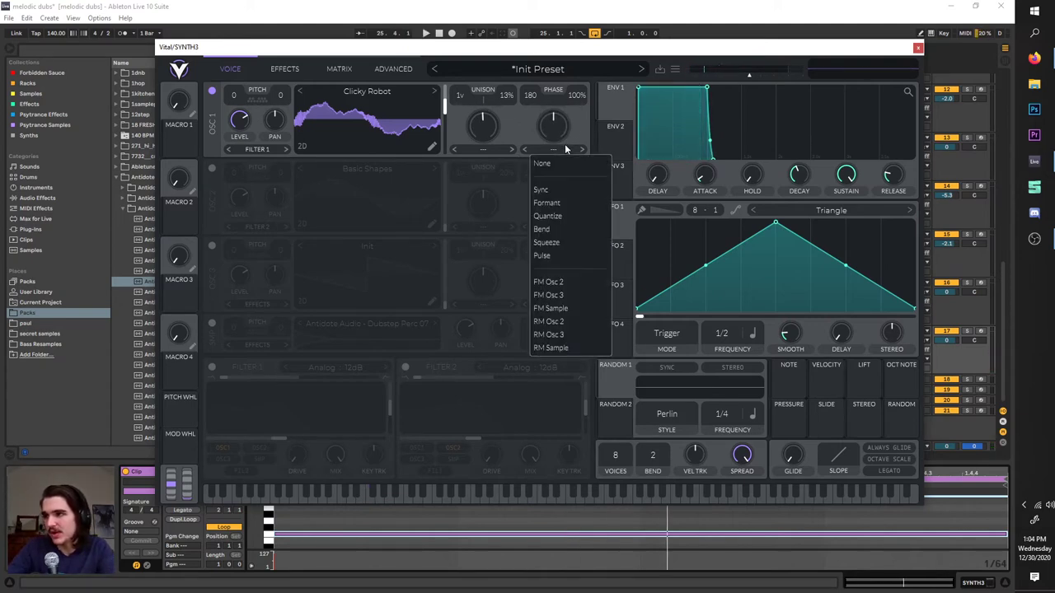
{"action": "left_click", "coordinate": [557, 192]}
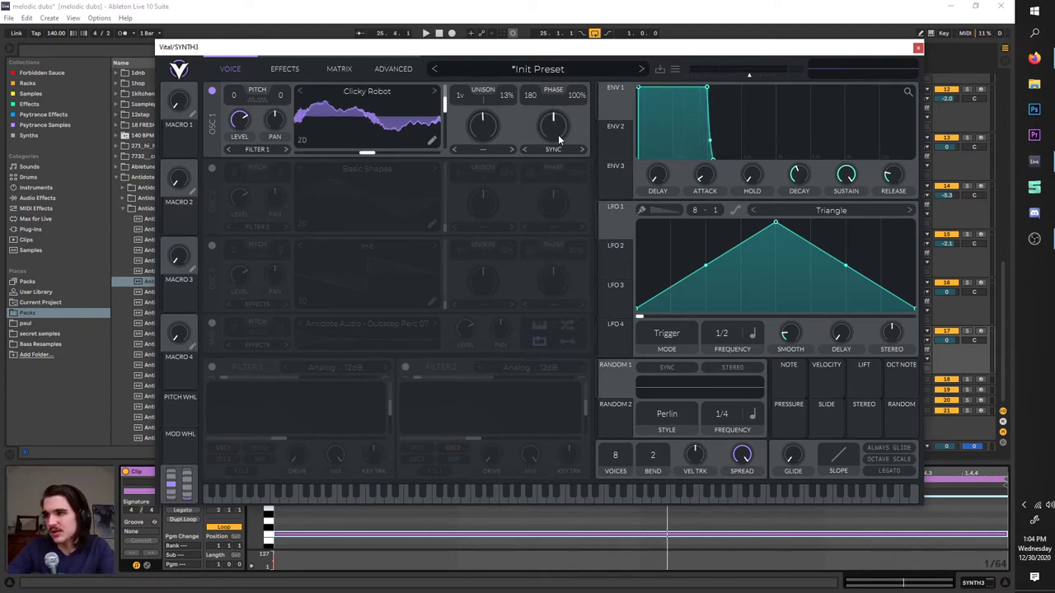
{"action": "mouse_move", "coordinate": [557, 123]}
{"action": "left_click_drag", "start_coordinate": [557, 124], "coordinate": [553, 150]}
{"action": "left_click", "coordinate": [553, 149]}
{"action": "left_click", "coordinate": [564, 204]}
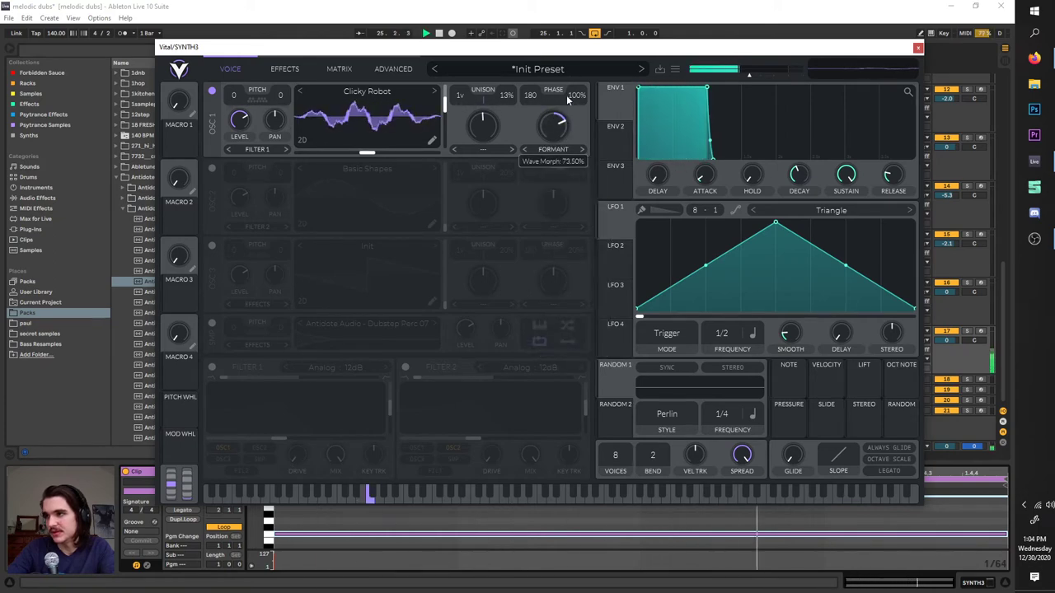
- Audition the Quantize wave morph on oscillator 1 and set the wave morph type back to None
{"action": "left_click", "coordinate": [553, 150]}
{"action": "left_click", "coordinate": [557, 218]}
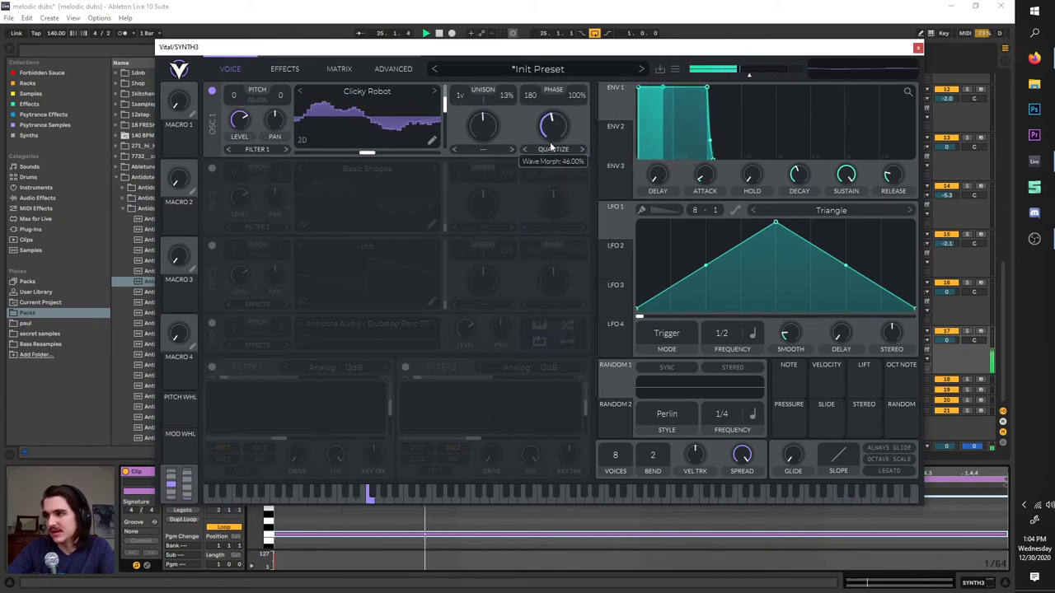
{"action": "left_click", "coordinate": [553, 149]}
{"action": "left_click", "coordinate": [550, 168]}
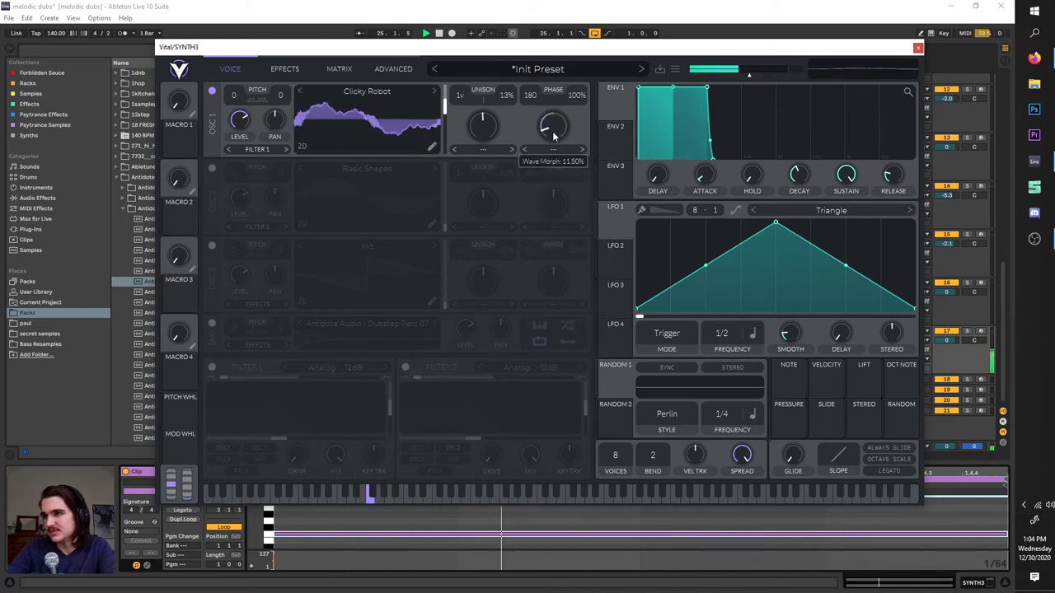
- Set oscillator 1's wave morph to FM Osc 2 and enable oscillator 2
{"action": "left_click", "coordinate": [551, 150]}
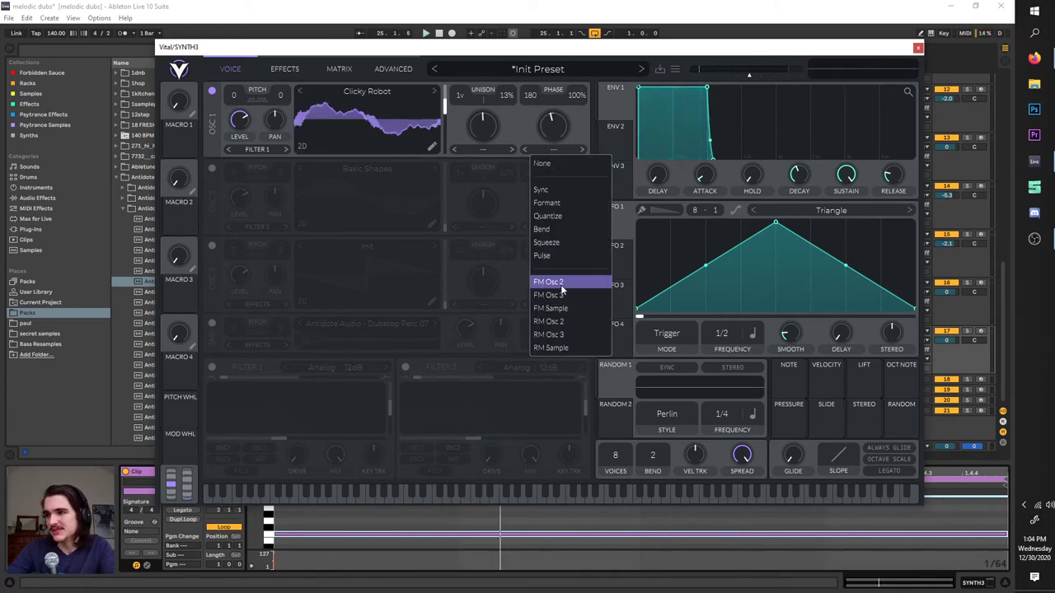
{"action": "left_click", "coordinate": [551, 281]}
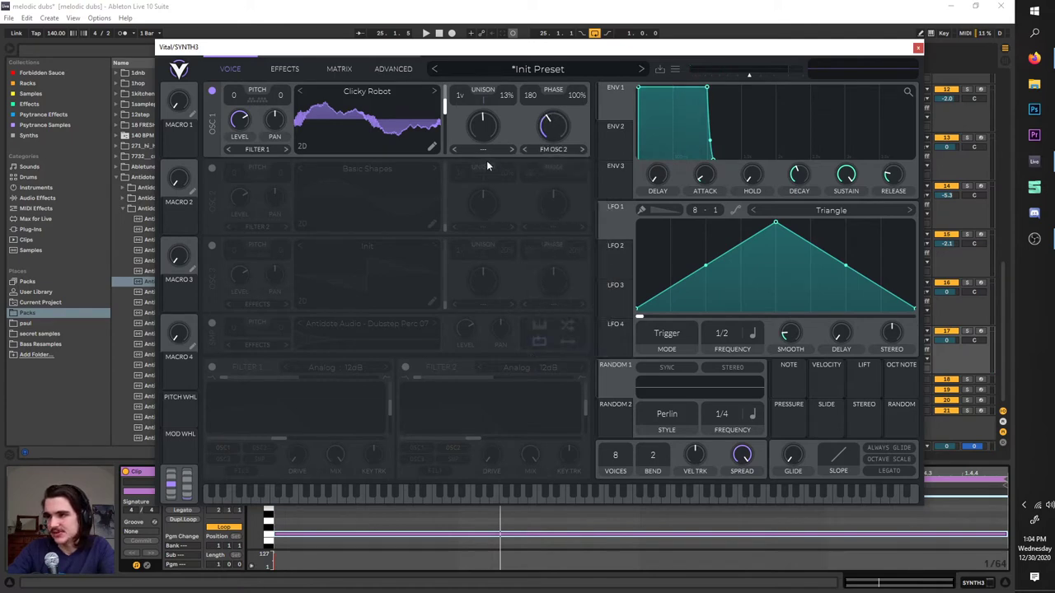
{"action": "left_click", "coordinate": [211, 169]}
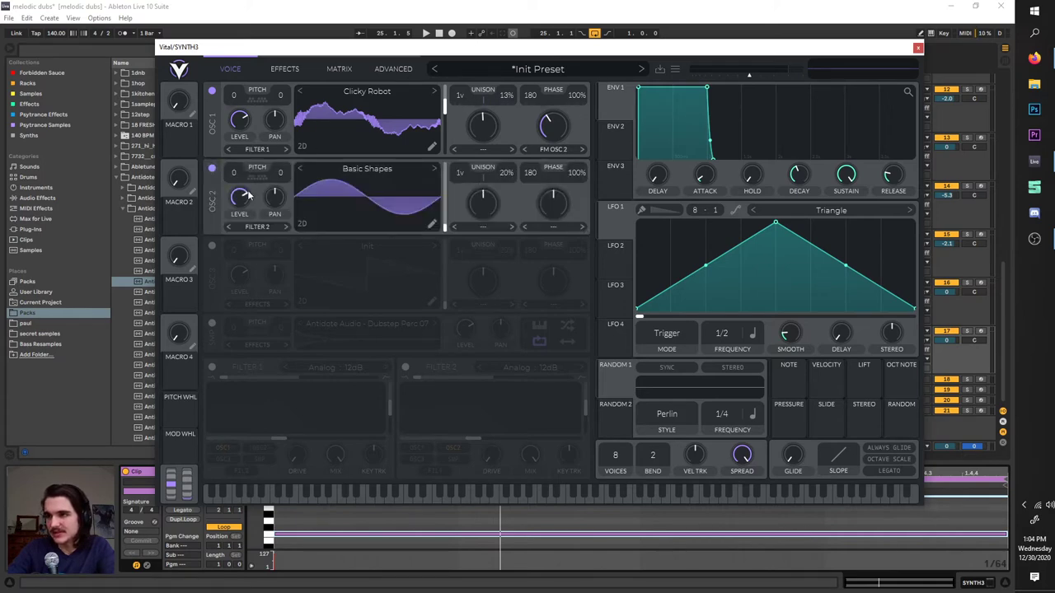
{"action": "left_click", "coordinate": [553, 149]}
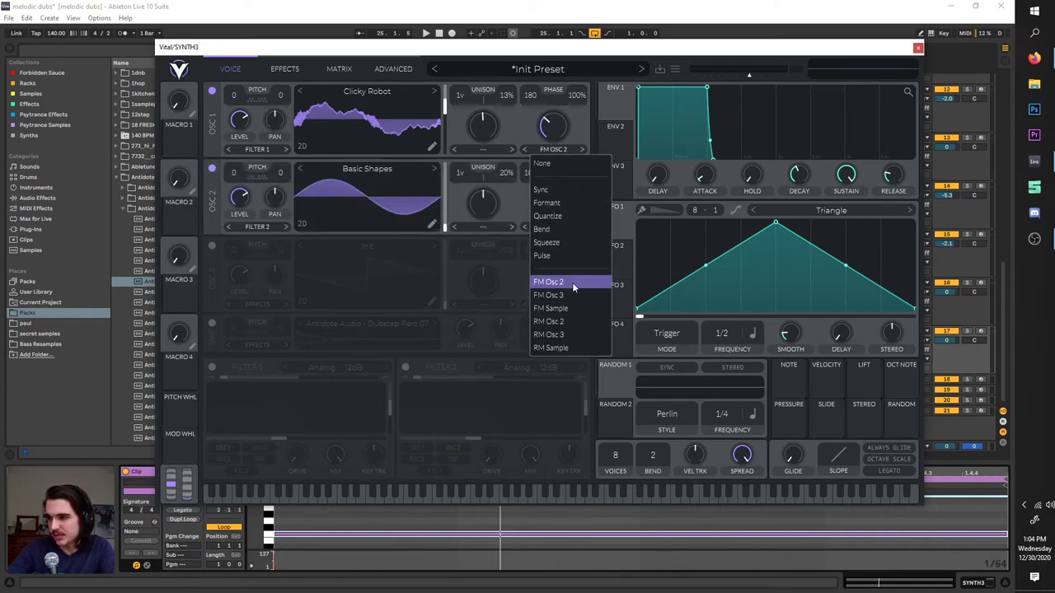
{"action": "left_click", "coordinate": [572, 282]}
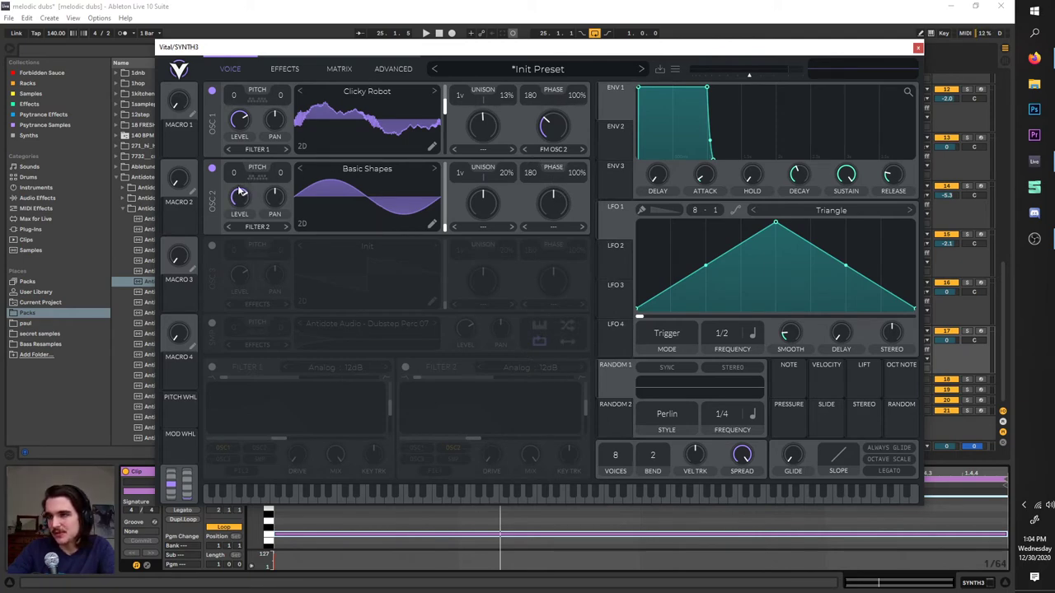
- Start and stop playback, and turn oscillator 2's level all the way down
{"action": "key", "text": "space"}
{"action": "key", "text": "space"}
{"action": "left_click_drag", "start_coordinate": [240, 197], "coordinate": [240, 200]}
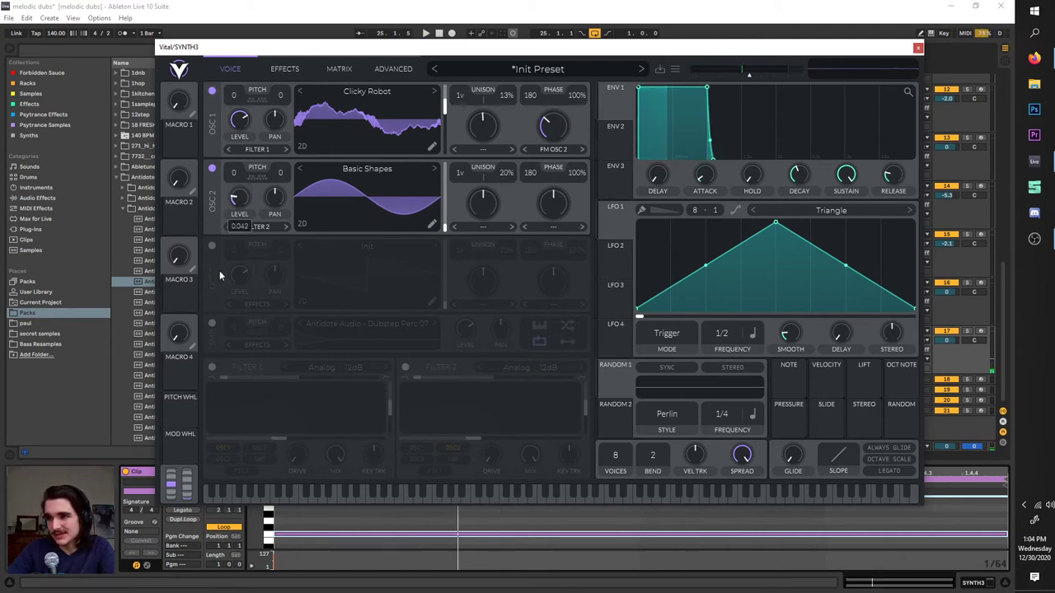
- Audition Harmonic Stretch on oscillator 2, switch to Vocode with the morph amount at 100%, and vary the oscillator's transpose
{"action": "left_click", "coordinate": [483, 227]}
{"action": "left_click", "coordinate": [494, 292]}
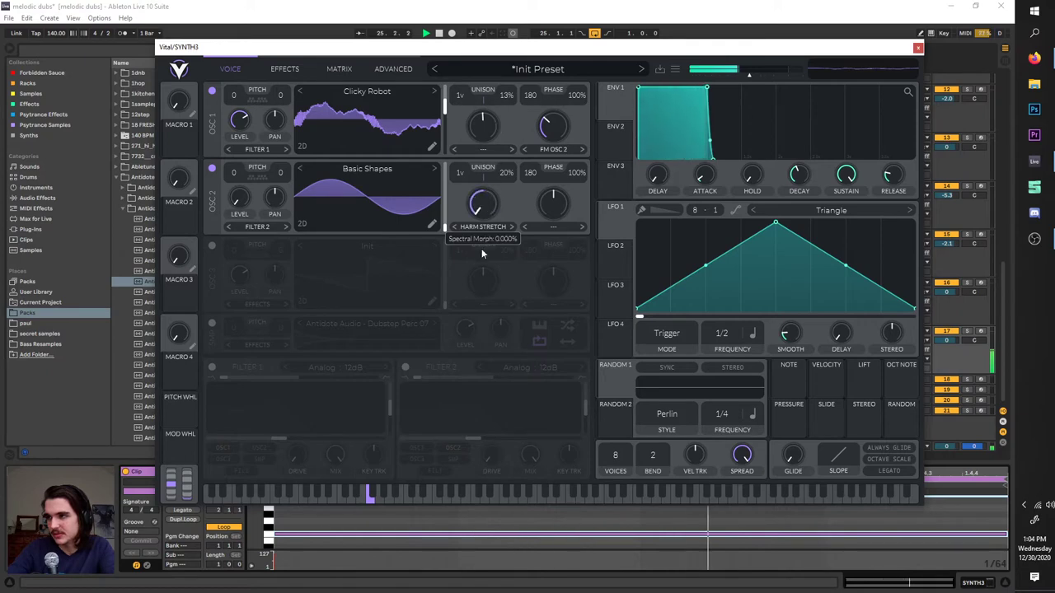
{"action": "left_click", "coordinate": [483, 227]}
{"action": "left_click", "coordinate": [485, 267]}
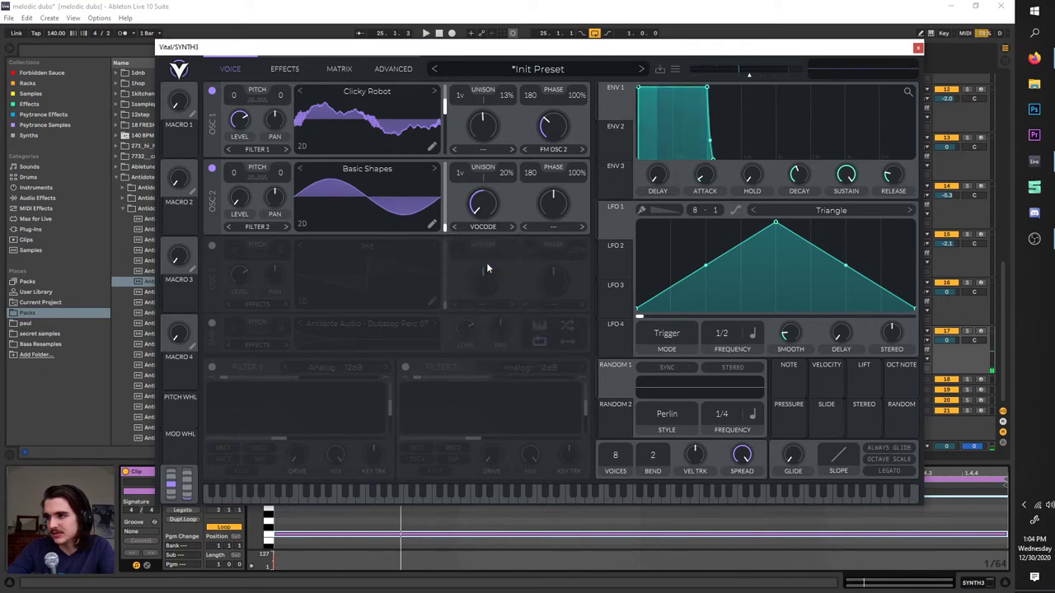
{"action": "left_click_drag", "start_coordinate": [480, 248], "coordinate": [497, 124]}
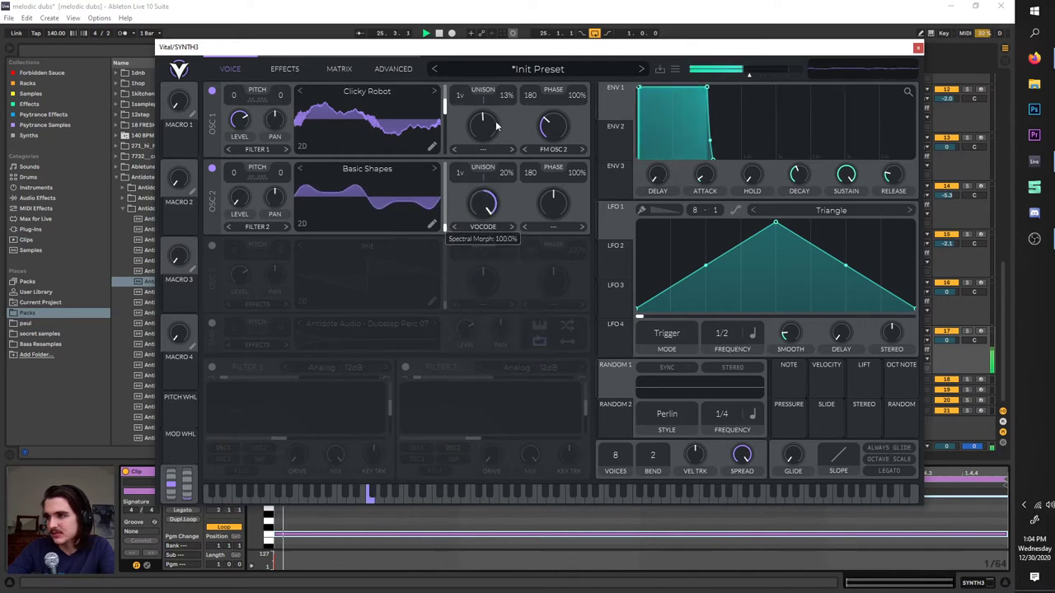
{"action": "mouse_move", "coordinate": [236, 174]}
{"action": "left_mouse_down"}
{"action": "mouse_move", "coordinate": [259, 107]}
{"action": "mouse_move", "coordinate": [241, 234]}
{"action": "mouse_move", "coordinate": [250, 176]}
{"action": "left_mouse_up"}
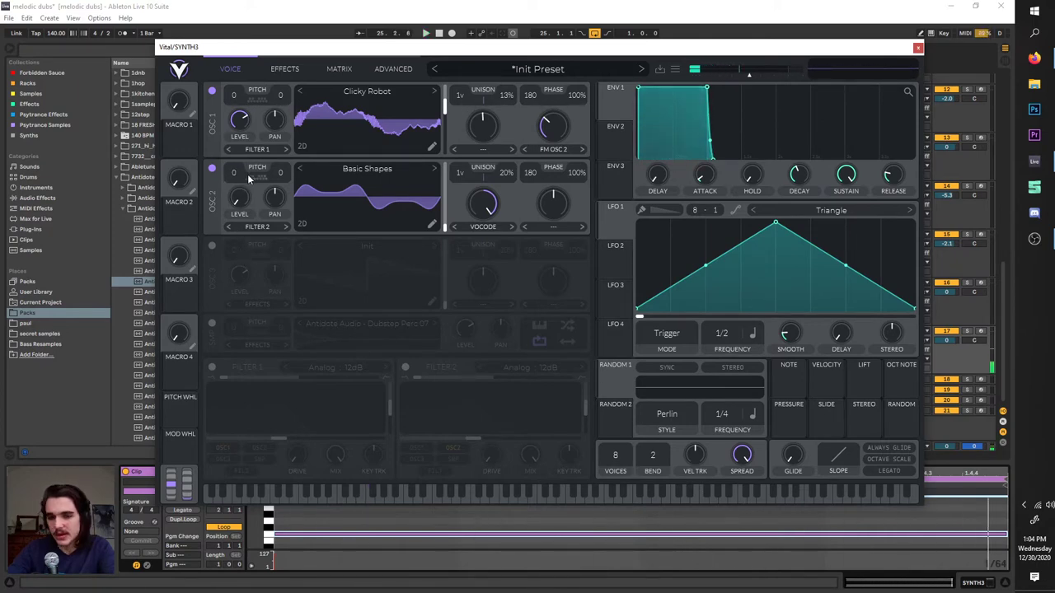
- Switch oscillator 1's wave morph to RM Osc 2 at 47% and sweep oscillator 2's transpose down to -48
{"action": "left_click", "coordinate": [547, 148]}
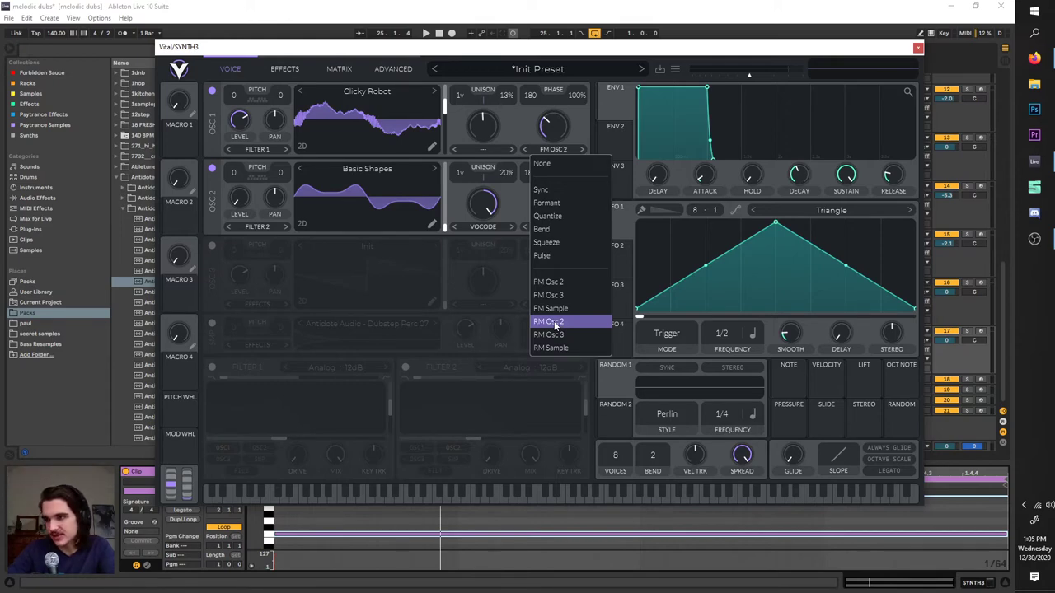
{"action": "left_click", "coordinate": [555, 324]}
{"action": "key", "text": "space"}
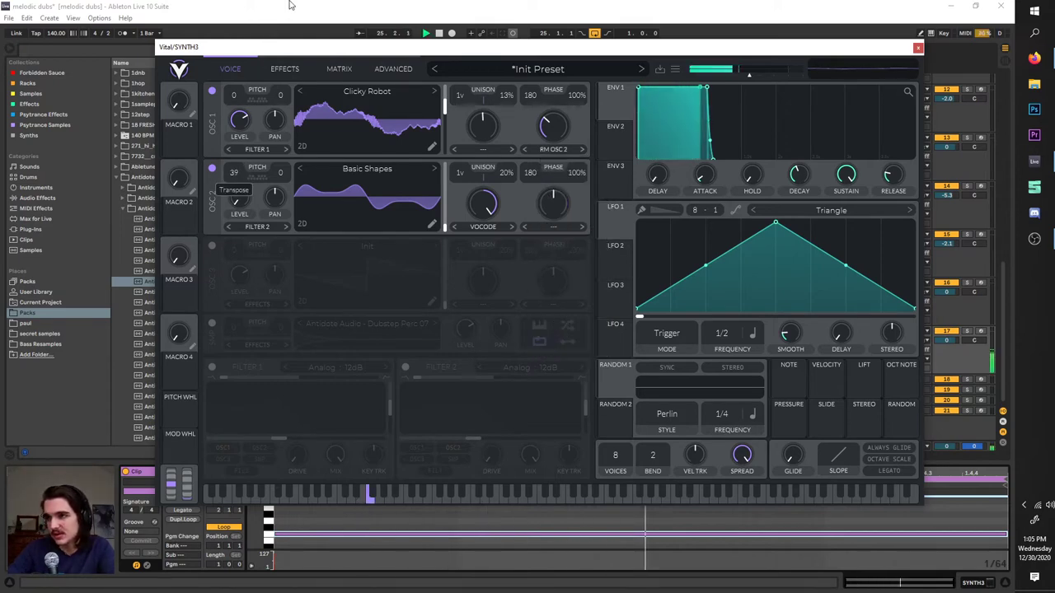
{"action": "left_click_drag", "start_coordinate": [290, 5], "coordinate": [225, 499]}
{"action": "left_click_drag", "start_coordinate": [541, 136], "coordinate": [538, 145]}
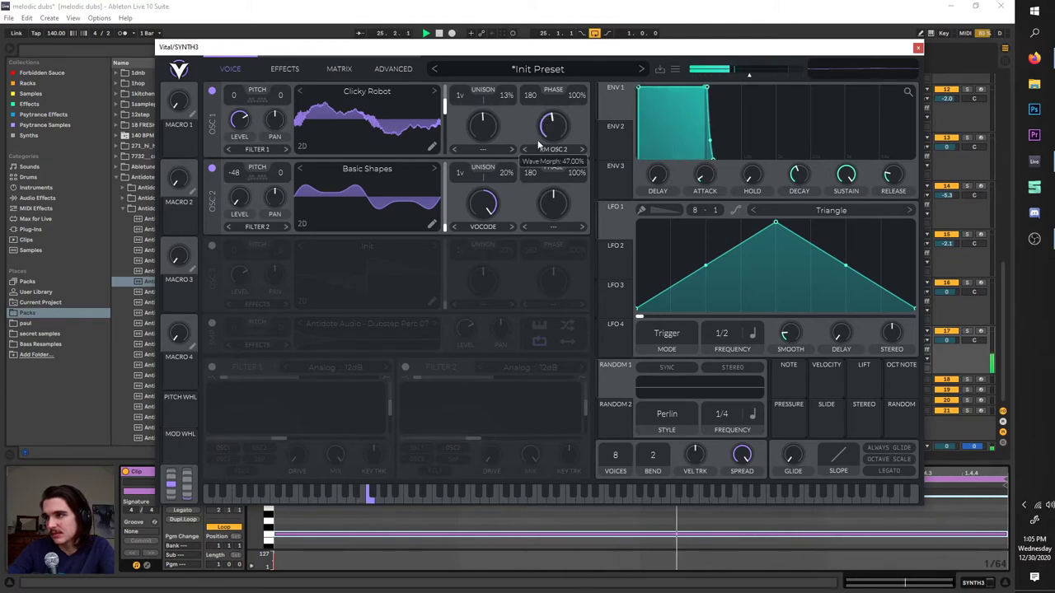
- Lower oscillator 2's spectral morph amount, move its wavetable frame to a saw shape, and sweep its transpose to 4
{"action": "left_click_drag", "start_coordinate": [485, 206], "coordinate": [476, 257]}
{"action": "left_click_drag", "start_coordinate": [233, 175], "coordinate": [237, 76]}
{"action": "left_click_drag", "start_coordinate": [446, 217], "coordinate": [442, 177]}
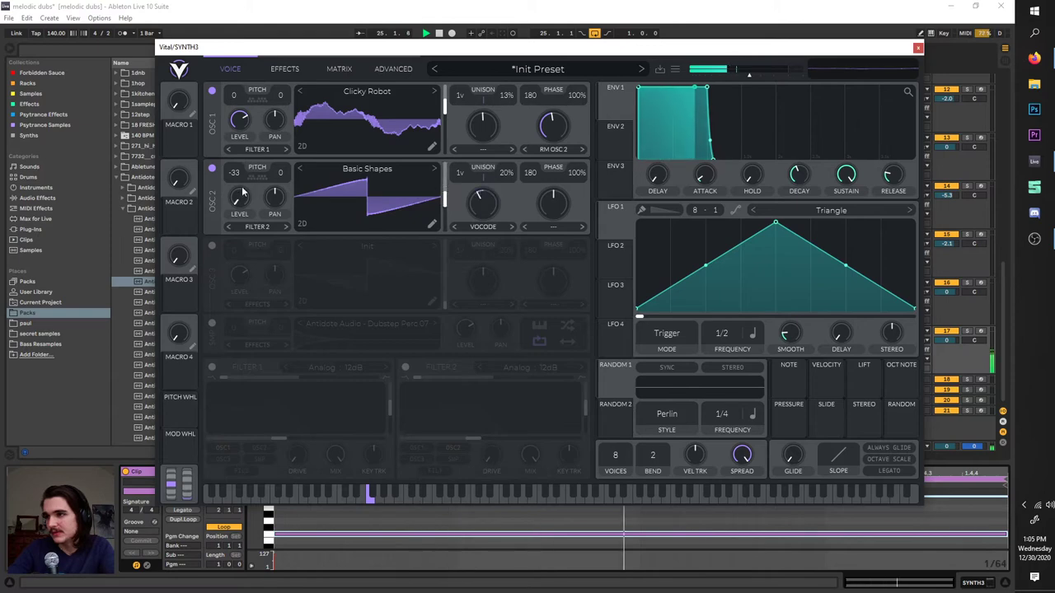
{"action": "left_click_drag", "start_coordinate": [237, 175], "coordinate": [289, 5]}
{"action": "left_click_drag", "start_coordinate": [233, 177], "coordinate": [235, 224]}
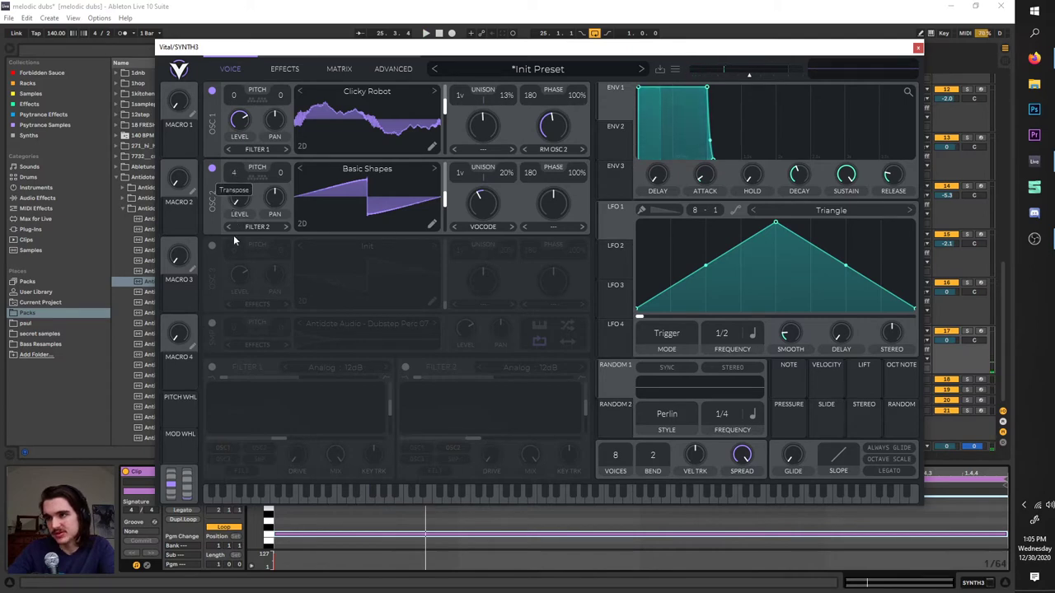
- Disable oscillator 2 and set oscillator 1's wave morph to None
{"action": "left_click", "coordinate": [212, 168]}
{"action": "left_click", "coordinate": [537, 151]}
{"action": "left_click", "coordinate": [540, 165]}
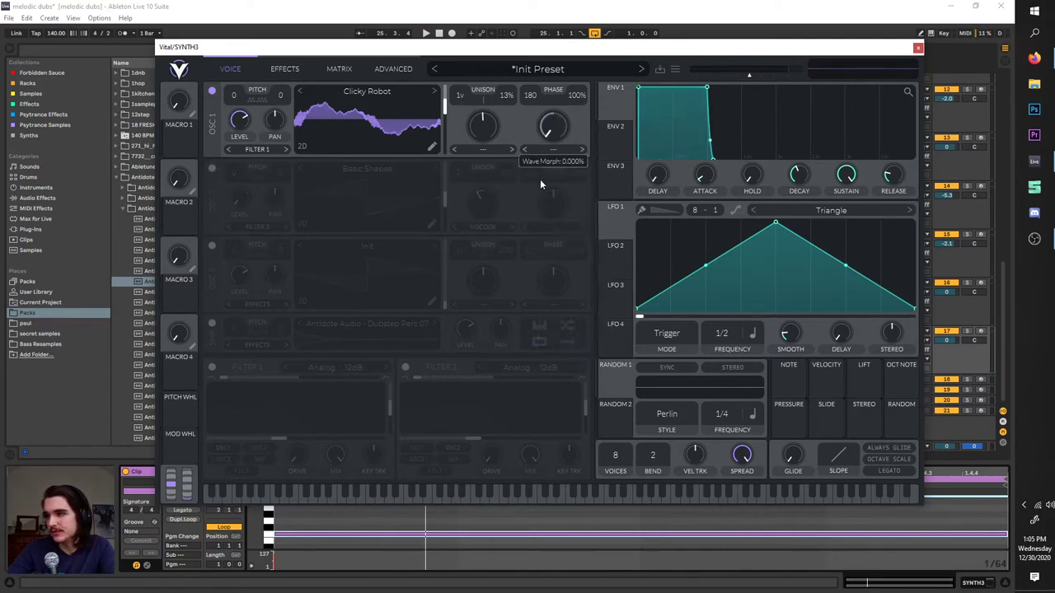
- Examine the output routing destinations available for oscillator 1
{"action": "left_click", "coordinate": [258, 149]}
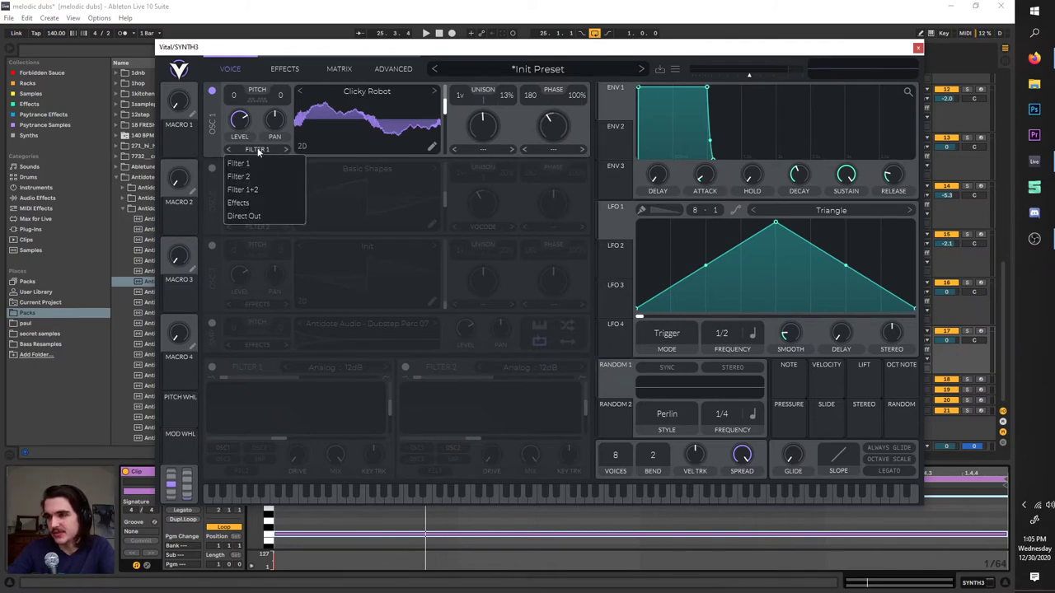
{"action": "left_click", "coordinate": [331, 142]}
{"action": "left_click", "coordinate": [261, 149]}
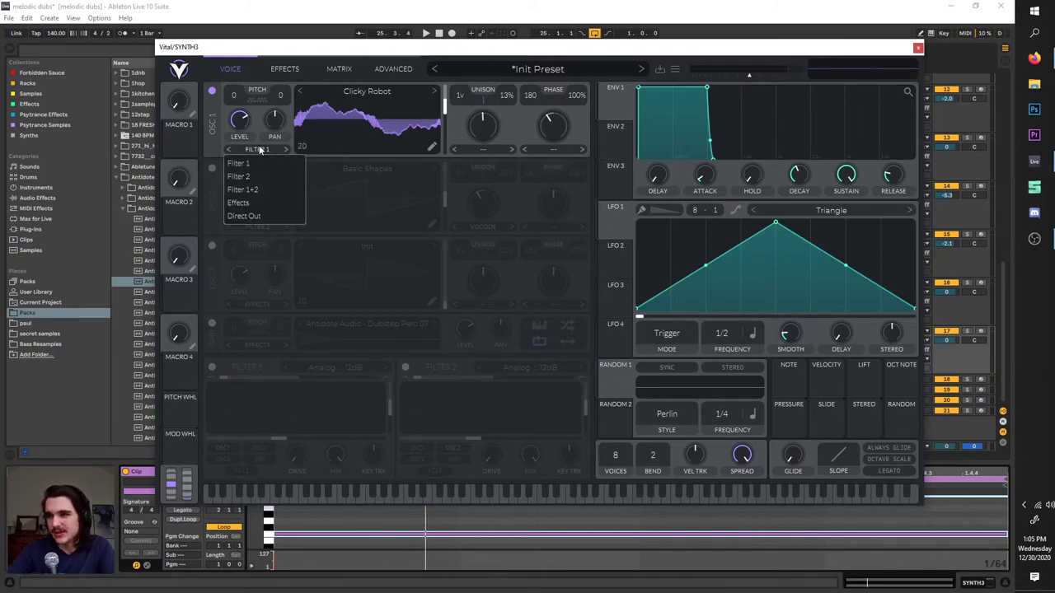
{"action": "left_click", "coordinate": [261, 149]}
{"action": "left_click", "coordinate": [264, 152]}
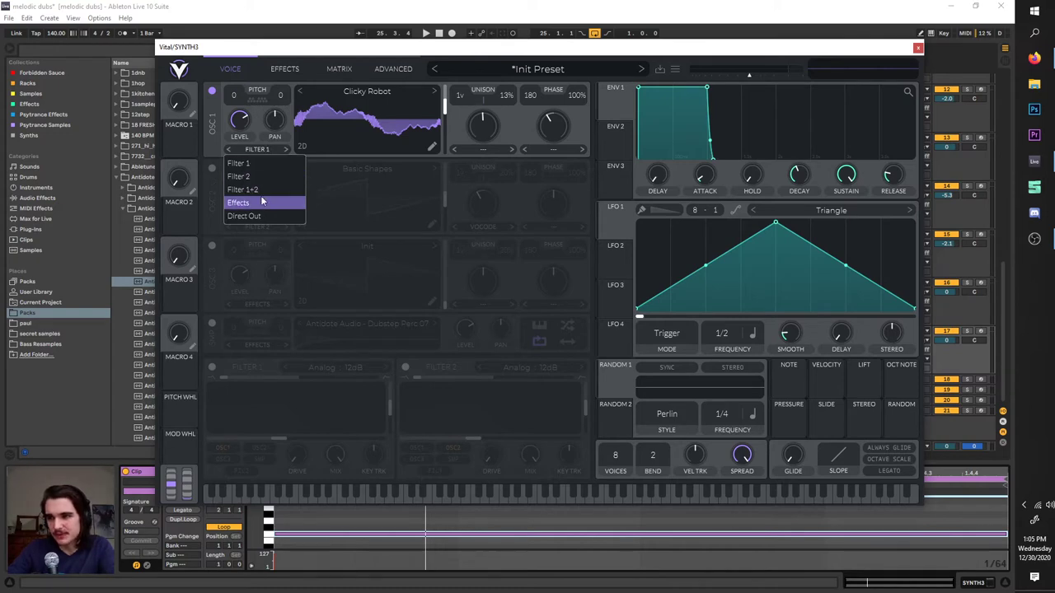
{"action": "left_click", "coordinate": [257, 148]}
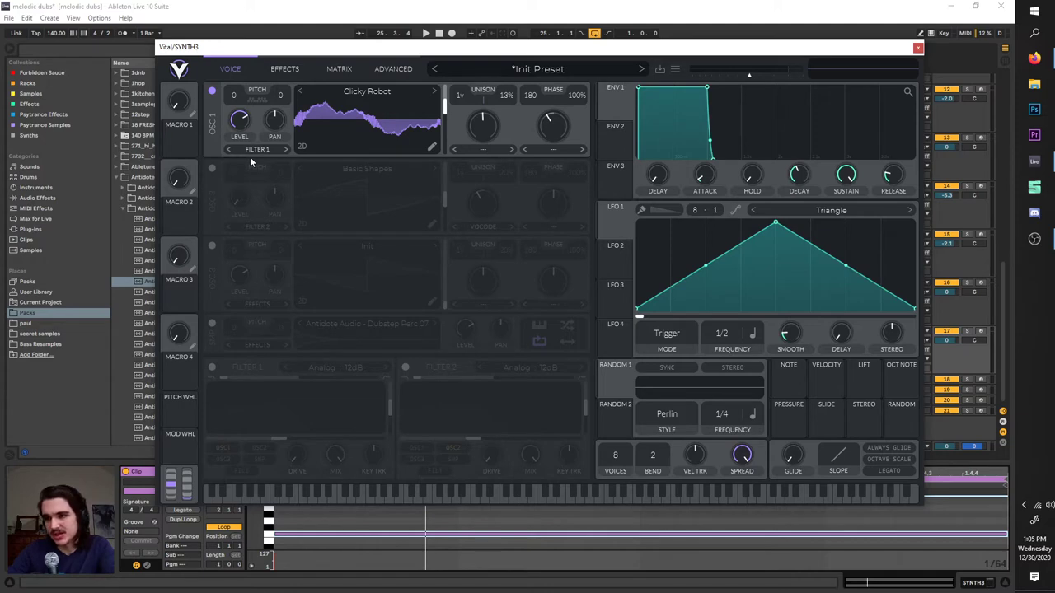
{"action": "left_click", "coordinate": [247, 152]}
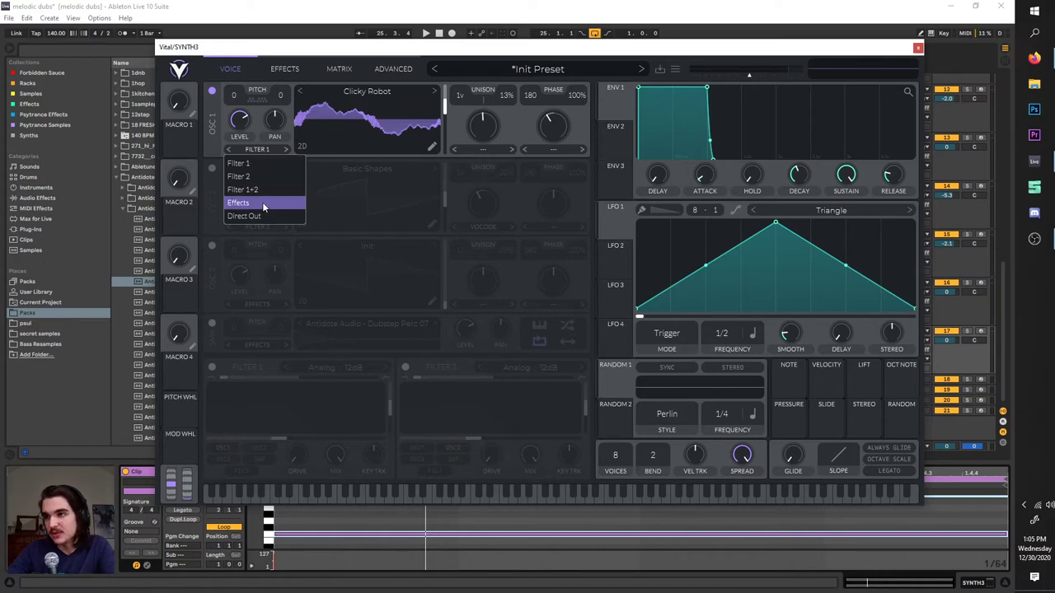
{"action": "left_click", "coordinate": [274, 66]}
{"action": "left_click", "coordinate": [239, 68]}
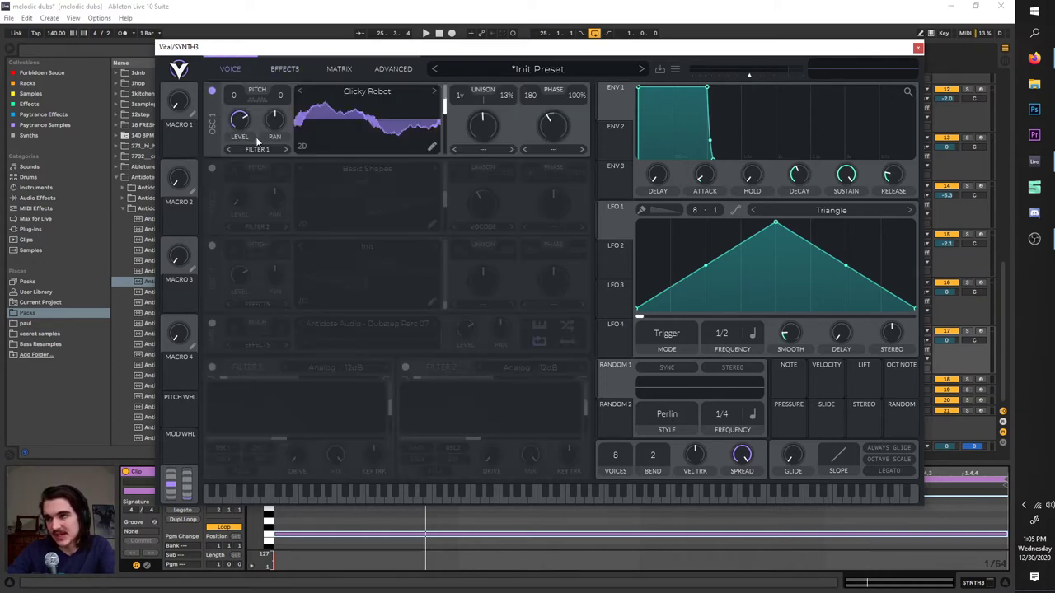
- Try Direct Out as oscillator 1's output destination and route it back to Filter 1
{"action": "left_click", "coordinate": [261, 150]}
{"action": "left_click", "coordinate": [257, 217]}
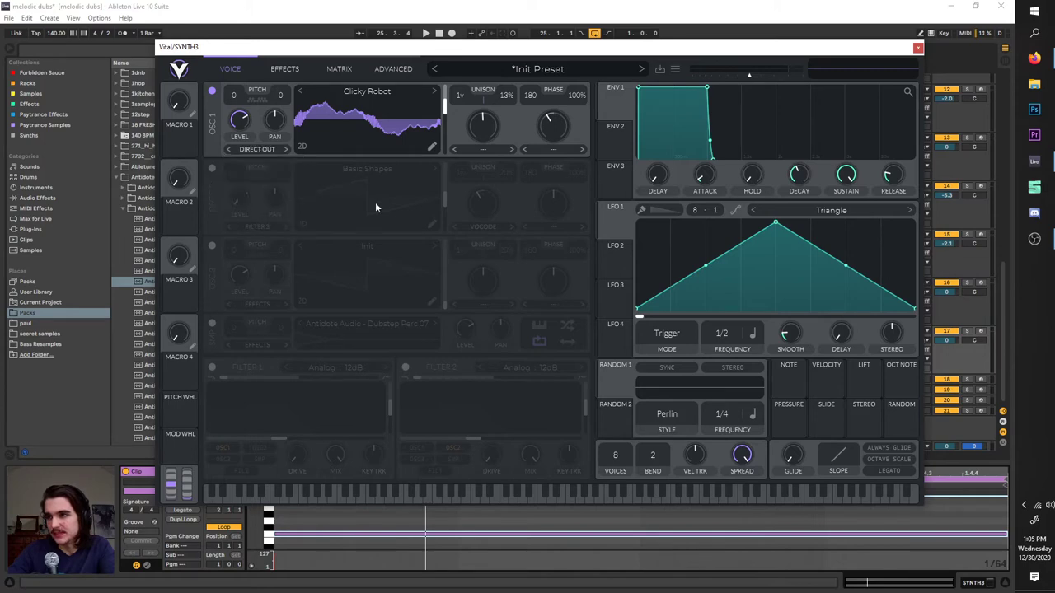
{"action": "left_click", "coordinate": [272, 151]}
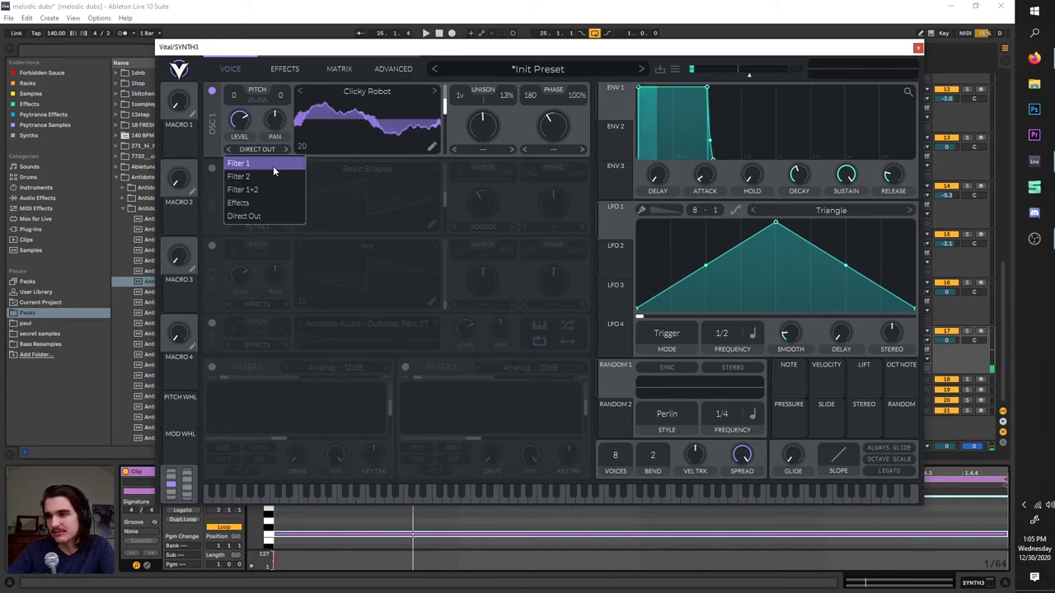
{"action": "left_click", "coordinate": [273, 166]}
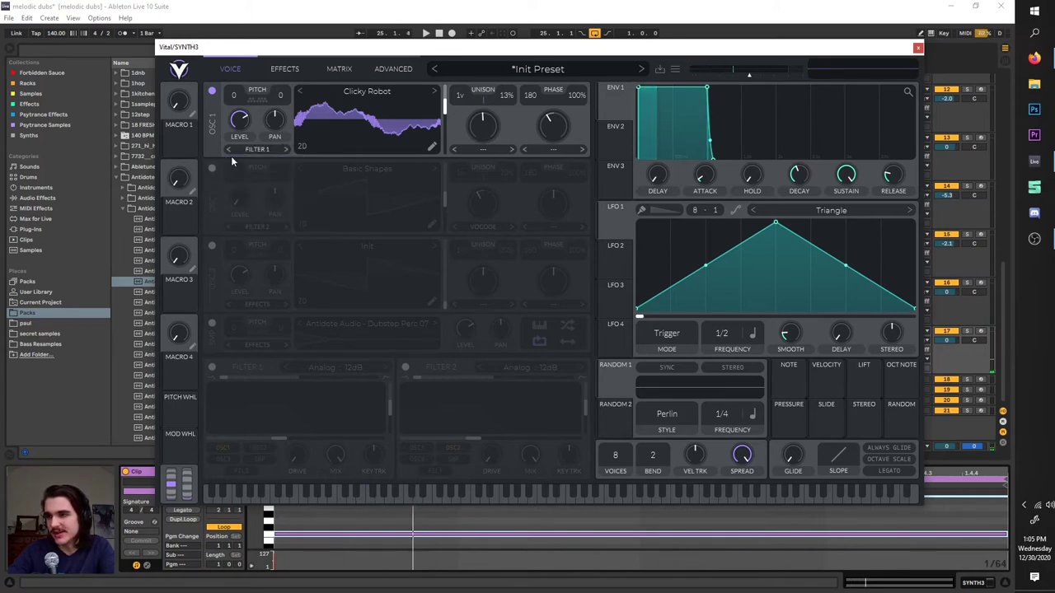
- Toggle filter 1 on and back off
{"action": "left_click", "coordinate": [213, 366]}
{"action": "left_click", "coordinate": [216, 369]}
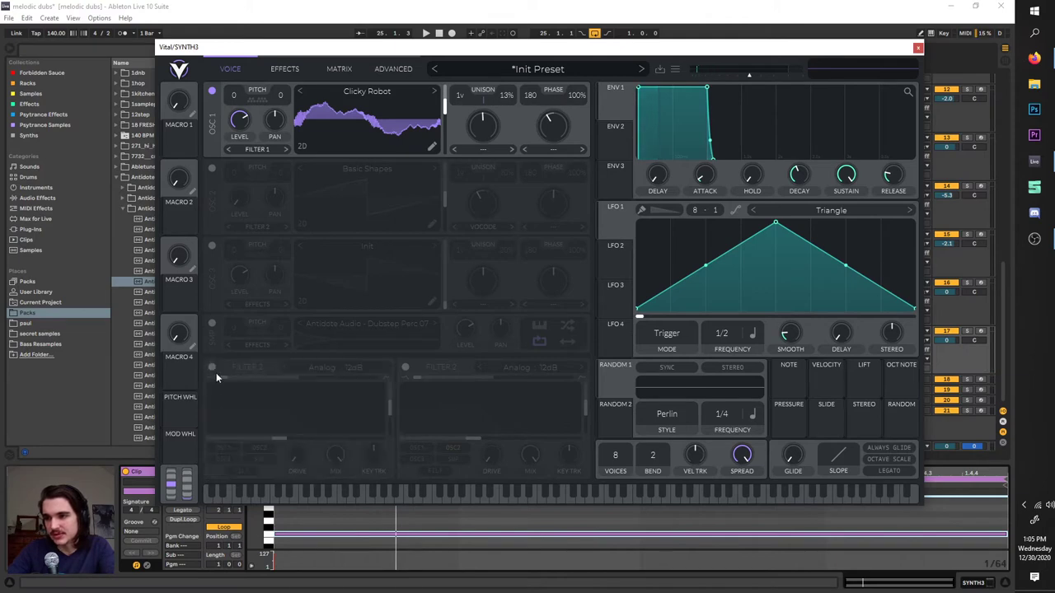
- Enable filter 1 and sweep its cutoff up and down, leaving it at about 10.67 semitones
{"action": "left_click", "coordinate": [216, 369]}
{"action": "left_click_drag", "start_coordinate": [279, 438], "coordinate": [326, 450]}
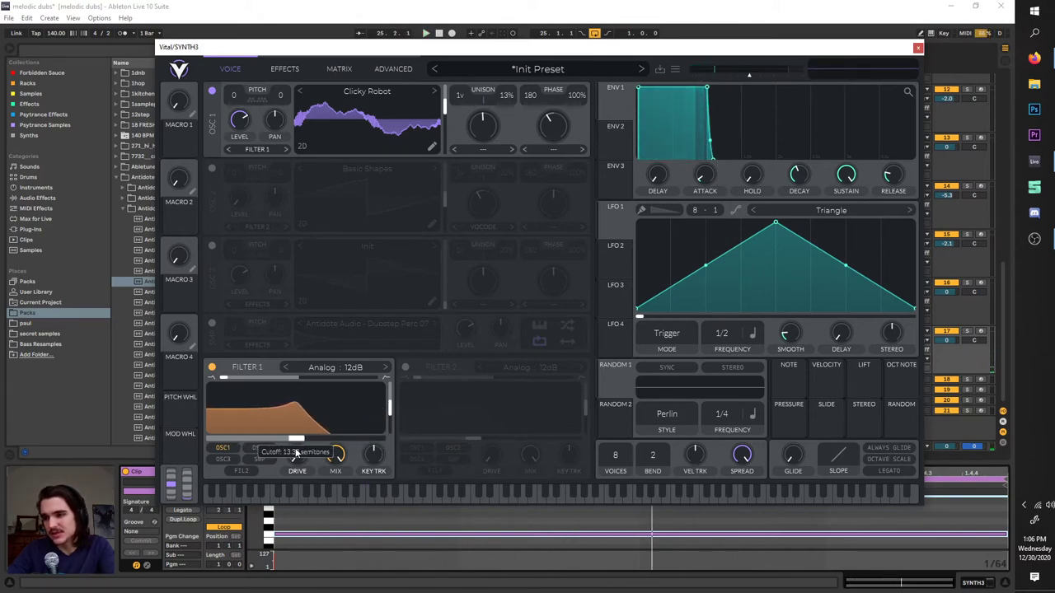
{"action": "left_click_drag", "start_coordinate": [288, 442], "coordinate": [289, 442]}
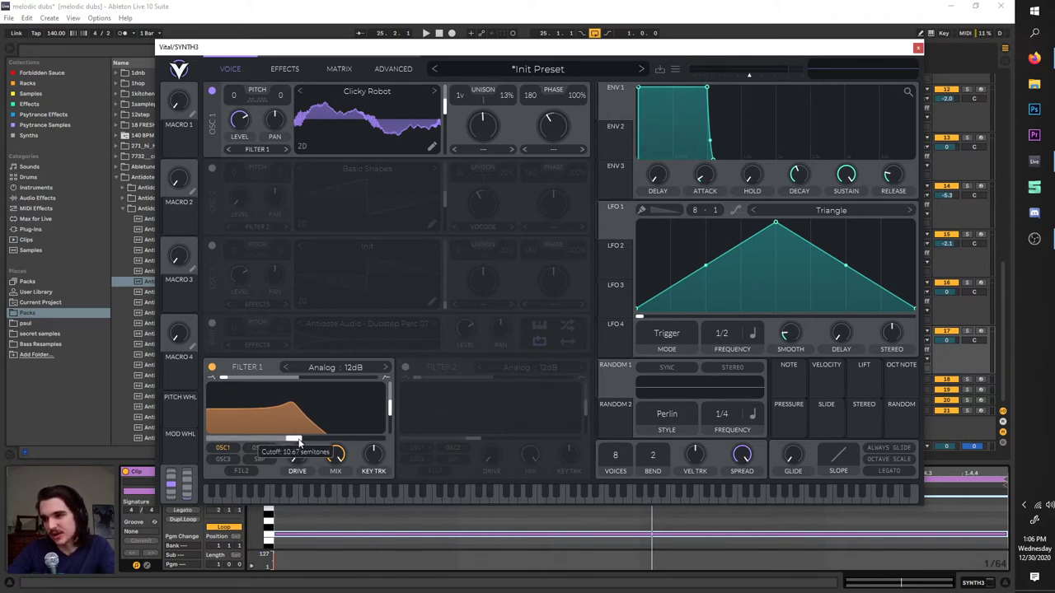
{"action": "left_click_drag", "start_coordinate": [298, 442], "coordinate": [333, 449]}
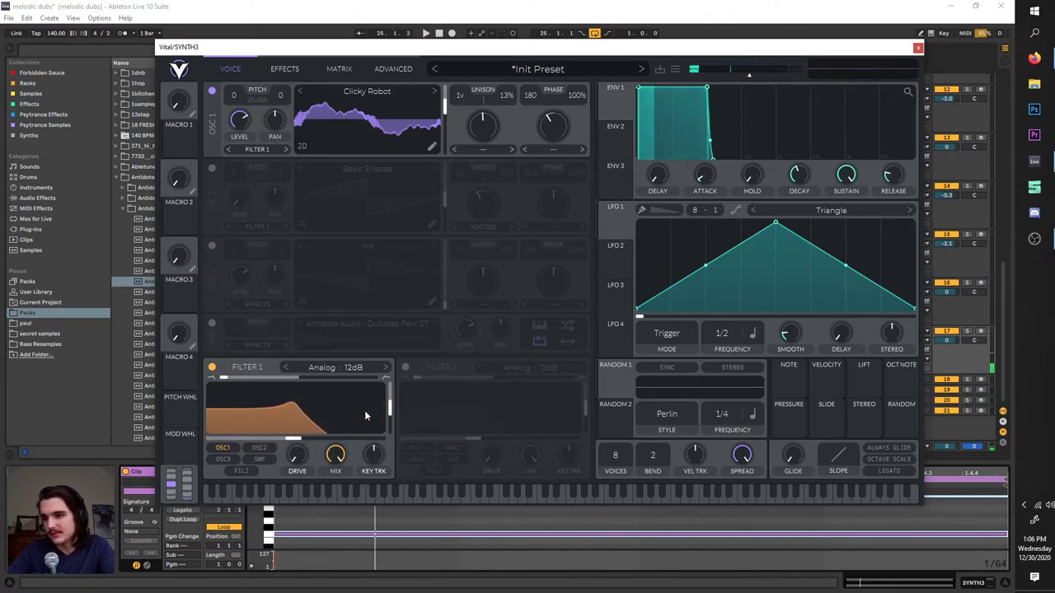
- Raise filter 1's resonance to maximum, sweep the cutoff during playback, and bring the resonance back to a medium amount
{"action": "left_click", "coordinate": [390, 419]}
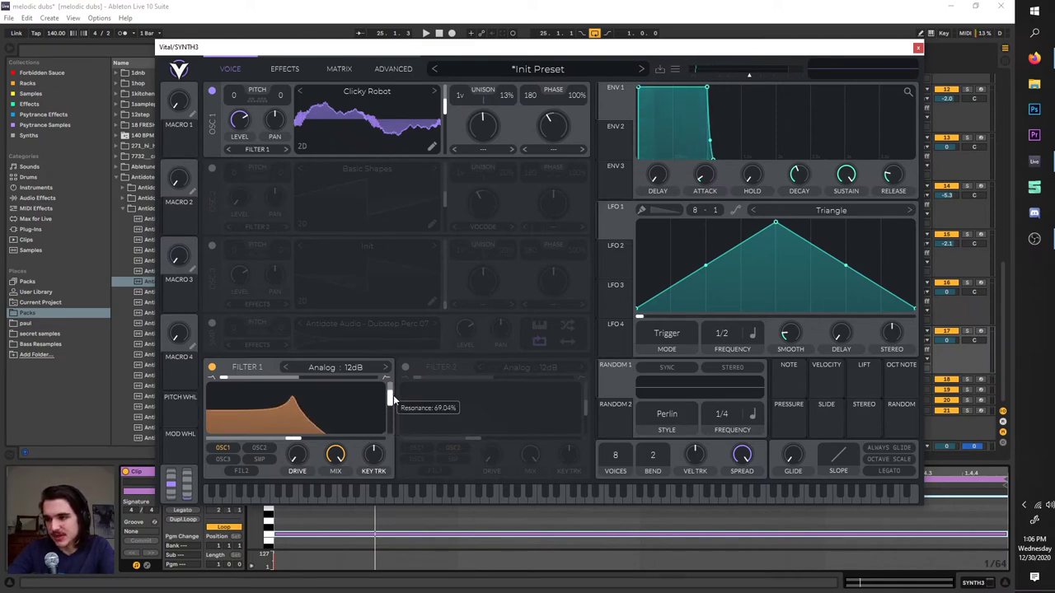
{"action": "left_click_drag", "start_coordinate": [393, 396], "coordinate": [394, 387]}
{"action": "key", "text": "space"}
{"action": "mouse_move", "coordinate": [306, 440]}
{"action": "left_mouse_down"}
{"action": "mouse_move", "coordinate": [368, 445]}
{"action": "mouse_move", "coordinate": [266, 445]}
{"action": "mouse_move", "coordinate": [380, 446]}
{"action": "mouse_move", "coordinate": [252, 447]}
{"action": "mouse_move", "coordinate": [297, 448]}
{"action": "left_mouse_up"}
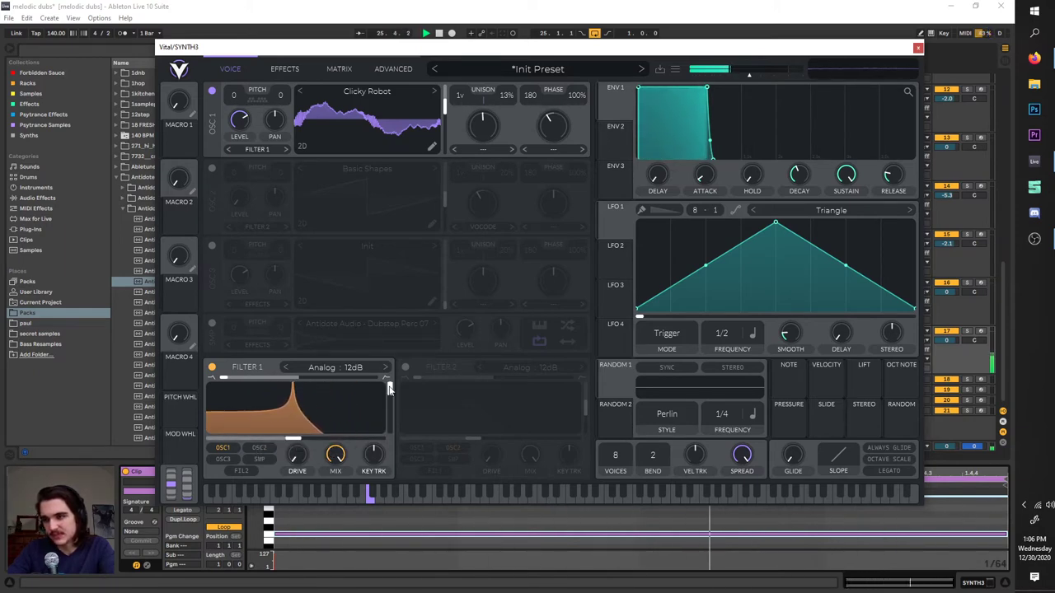
{"action": "left_click_drag", "start_coordinate": [389, 389], "coordinate": [391, 406]}
{"action": "key", "text": "space"}
{"action": "left_click_drag", "start_coordinate": [294, 442], "coordinate": [307, 442]}
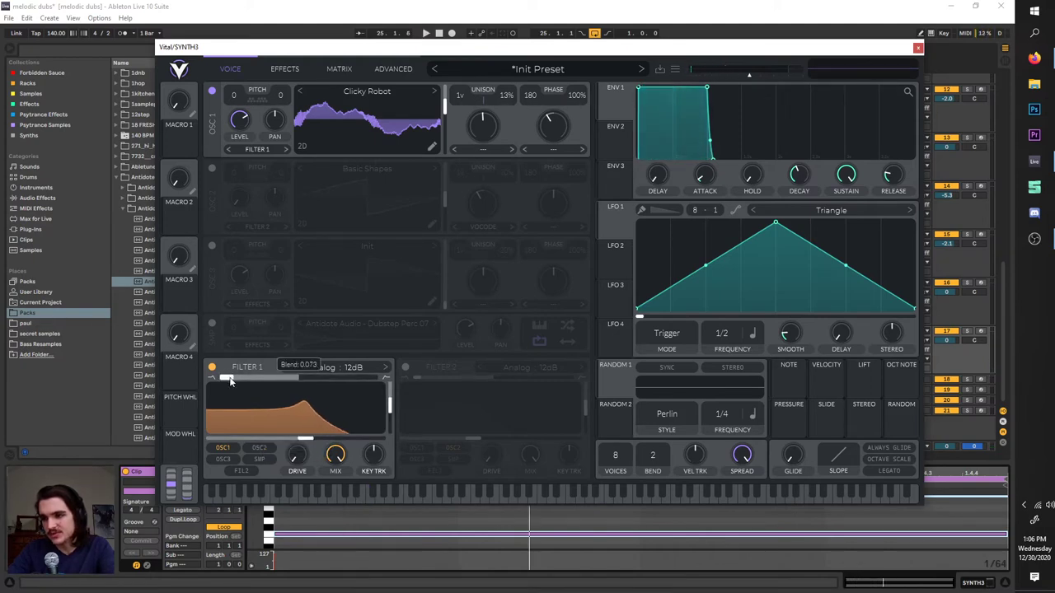
- Sweep filter 1's blend from low-pass through band-pass to high-pass and back to low-pass, moving the cutoff along the way
{"action": "left_click_drag", "start_coordinate": [245, 378], "coordinate": [311, 377]}
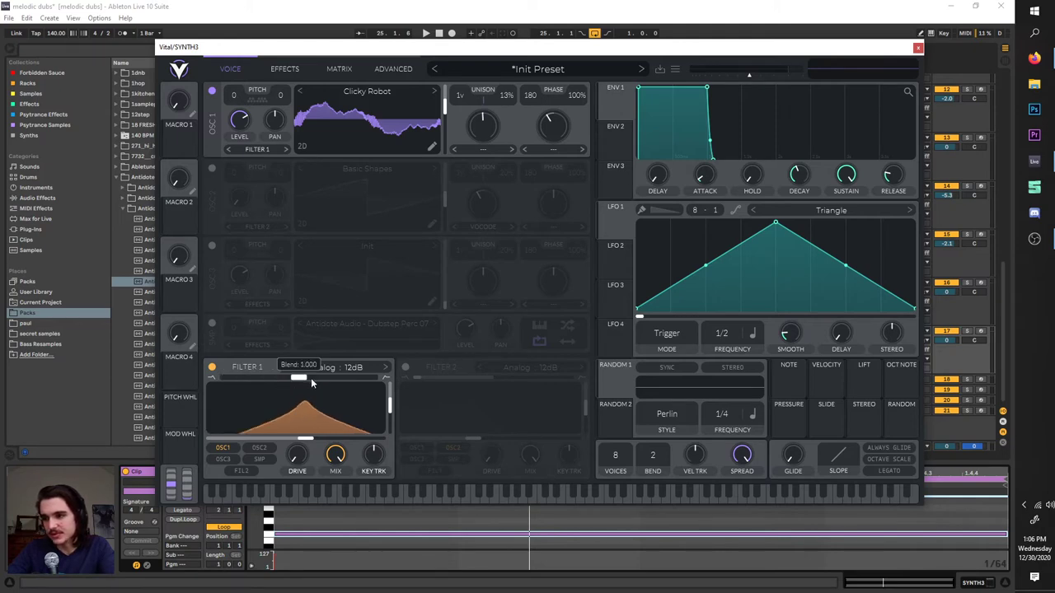
{"action": "mouse_move", "coordinate": [305, 437]}
{"action": "left_mouse_down"}
{"action": "mouse_move", "coordinate": [235, 432]}
{"action": "mouse_move", "coordinate": [321, 434]}
{"action": "mouse_move", "coordinate": [288, 436]}
{"action": "mouse_move", "coordinate": [292, 449]}
{"action": "left_mouse_up"}
{"action": "left_click_drag", "start_coordinate": [303, 381], "coordinate": [381, 379]}
{"action": "key", "text": "space"}
{"action": "left_click_drag", "start_coordinate": [297, 439], "coordinate": [333, 432]}
{"action": "left_click_drag", "start_coordinate": [381, 384], "coordinate": [221, 381]}
{"action": "left_click_drag", "start_coordinate": [330, 439], "coordinate": [301, 456]}
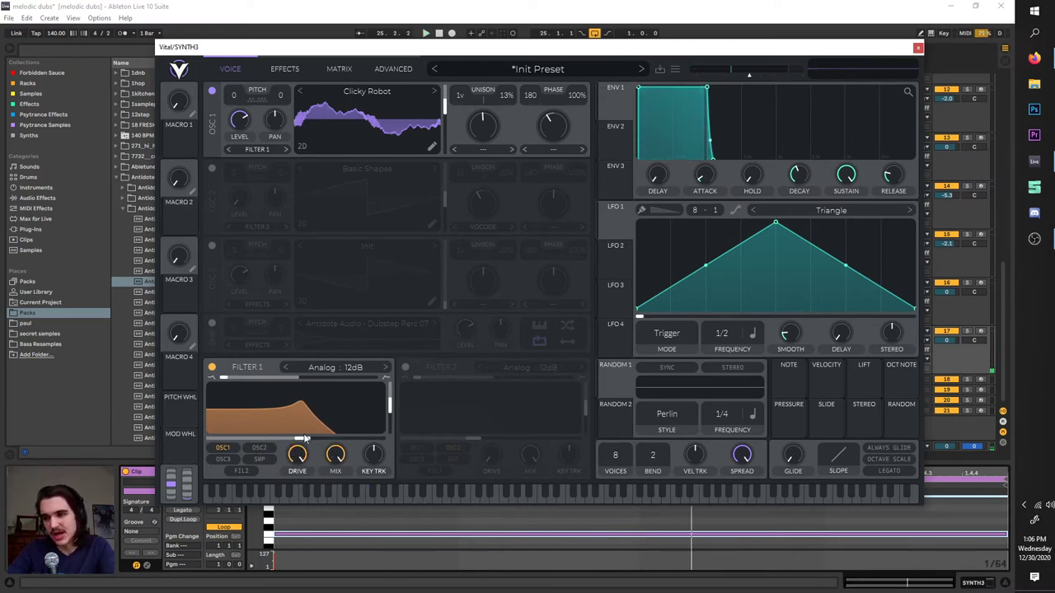
- Audition filter 1's drive and mix during playback, returning the drive to zero and the mix to 100%
{"action": "key", "text": "space"}
{"action": "left_click_drag", "start_coordinate": [293, 457], "coordinate": [287, 485]}
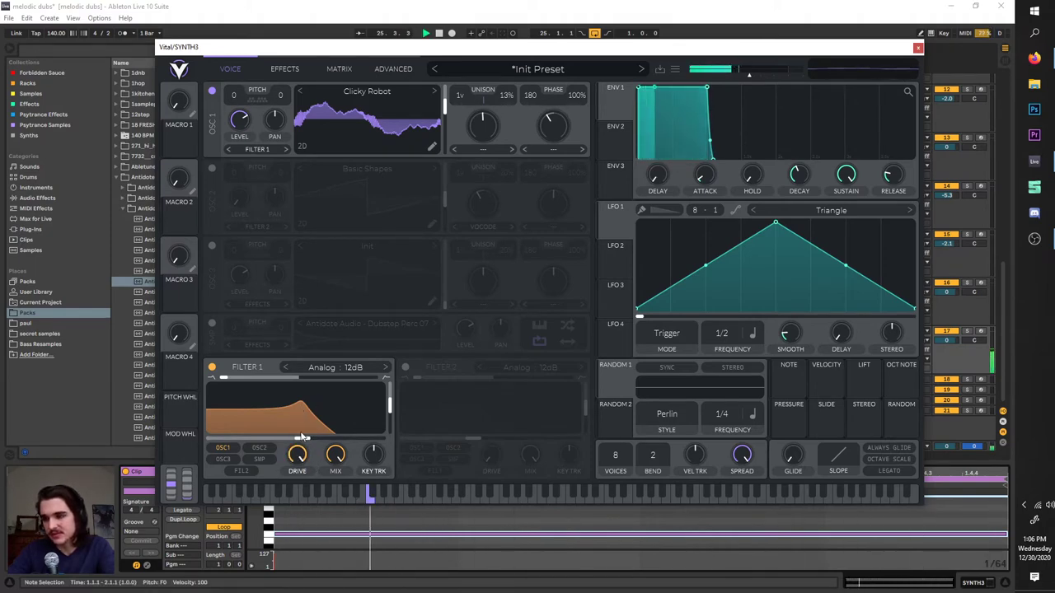
{"action": "left_click_drag", "start_coordinate": [303, 436], "coordinate": [284, 579]}
{"action": "left_click_drag", "start_coordinate": [337, 463], "coordinate": [327, 511]}
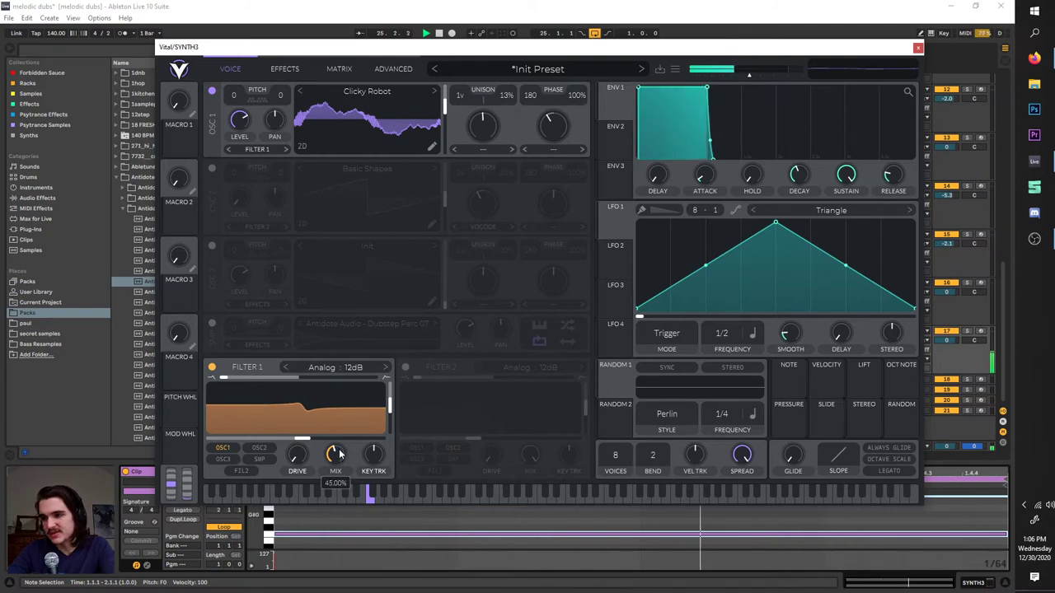
{"action": "left_click_drag", "start_coordinate": [334, 454], "coordinate": [344, 375]}
{"action": "key", "text": "space"}
{"action": "left_click_drag", "start_coordinate": [336, 456], "coordinate": [329, 303]}
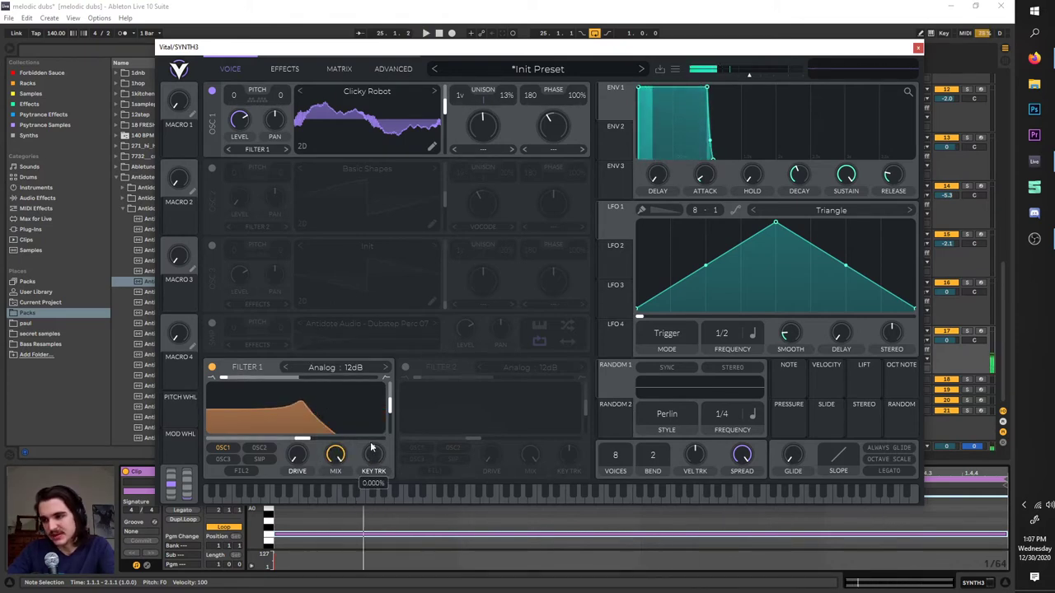
- Turn up filter 1's key tracking and alternate the clip's note between F0 and F1, restoring it to F0
{"action": "left_click_drag", "start_coordinate": [371, 447], "coordinate": [390, 376]}
{"action": "key", "text": "space"}
{"action": "left_click", "coordinate": [327, 536]}
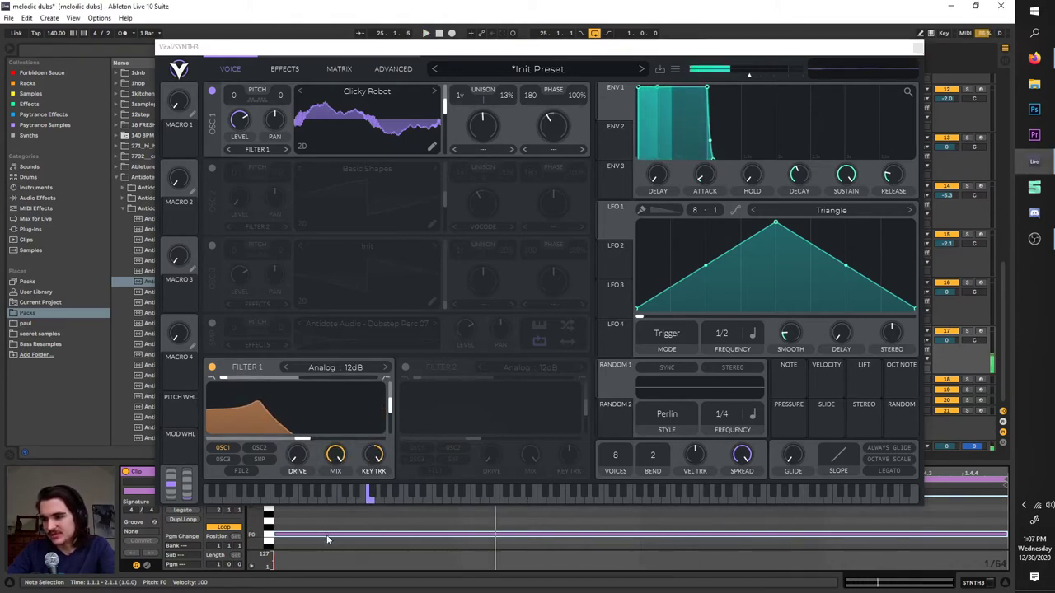
{"action": "key", "text": "shift+Up"}
{"action": "key", "text": "shift+Down"}
{"action": "key", "text": "shift+Up"}
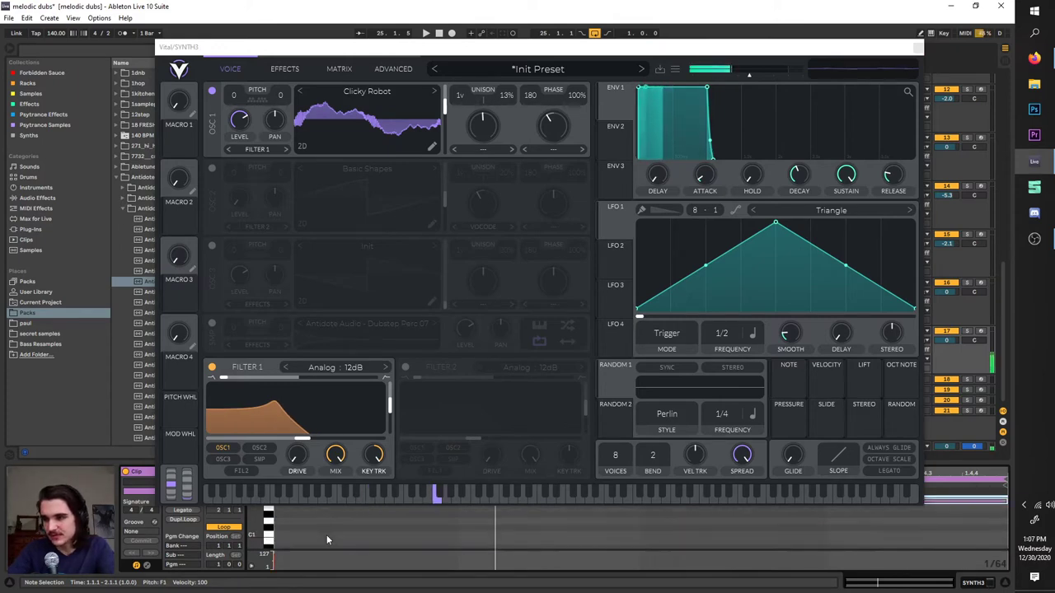
{"action": "key", "text": "shift+Down"}
{"action": "key", "text": "shift+Up"}
{"action": "key", "text": "shift+Down"}
{"action": "key", "text": "shift+Up"}
{"action": "key", "text": "shift+Down"}
{"action": "key", "text": "shift+Up"}
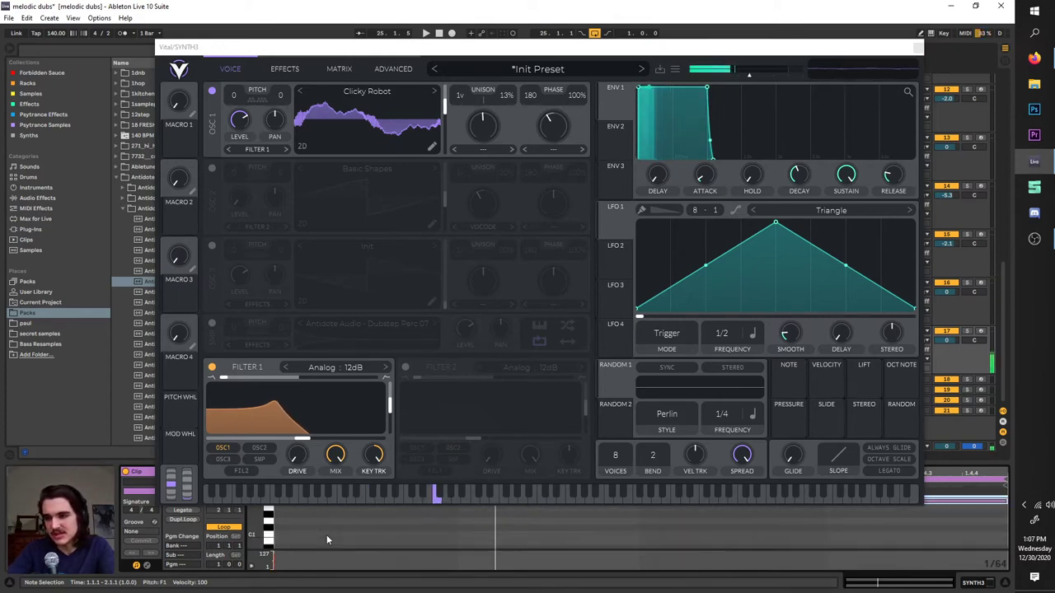
{"action": "key", "text": "ctrl+z"}
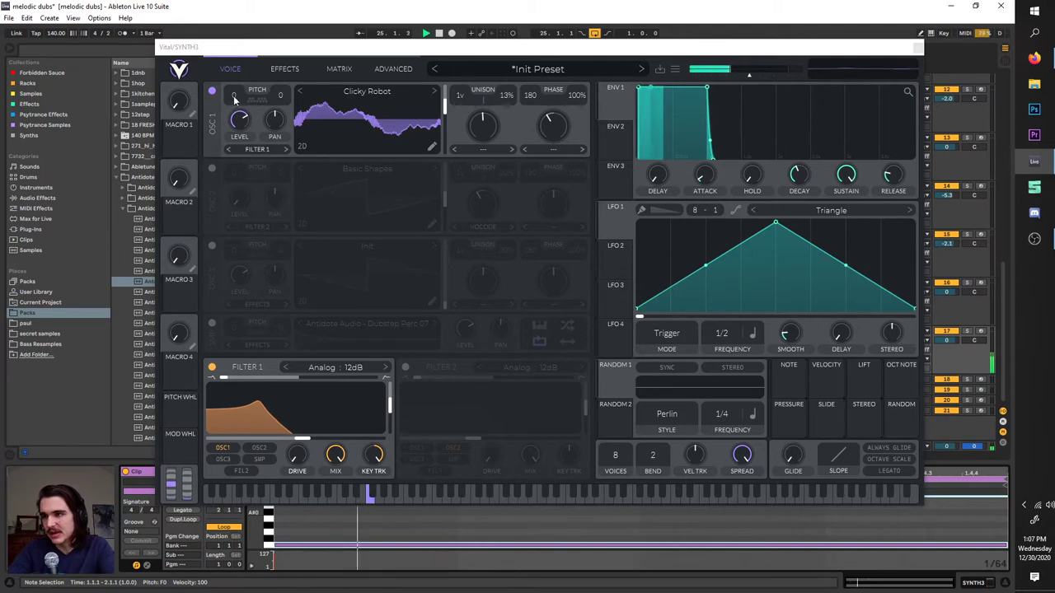
- Try transposing oscillator 1 up 13 semitones, and reset its transpose and filter 1's key tracking to their defaults
{"action": "left_click_drag", "start_coordinate": [235, 97], "coordinate": [249, 3]}
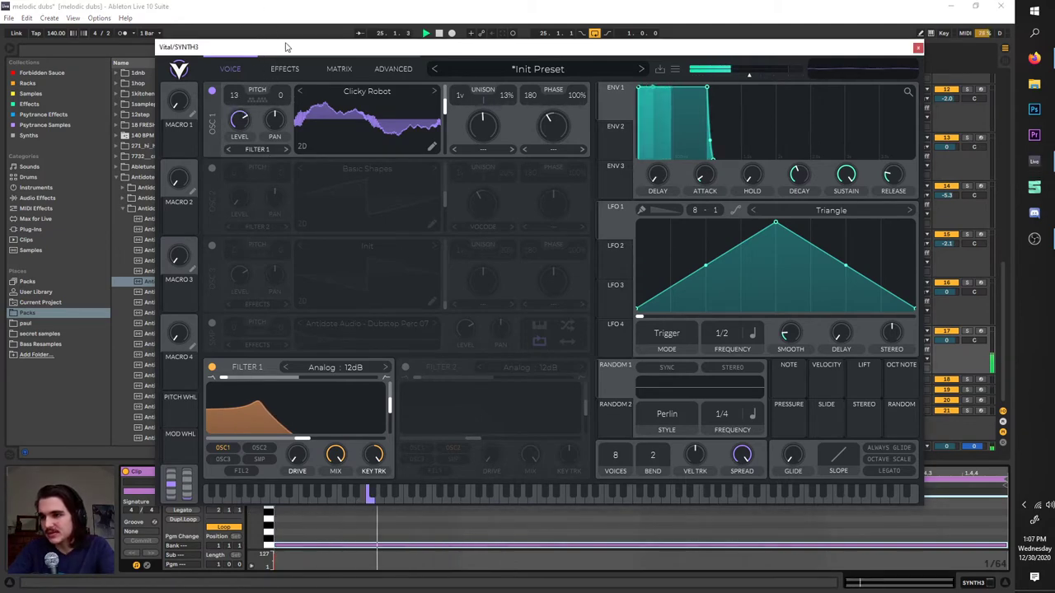
{"action": "left_click", "coordinate": [257, 100]}
{"action": "left_click_drag", "start_coordinate": [234, 96], "coordinate": [268, 205]}
{"action": "right_click", "coordinate": [226, 97]}
{"action": "left_click", "coordinate": [239, 104]}
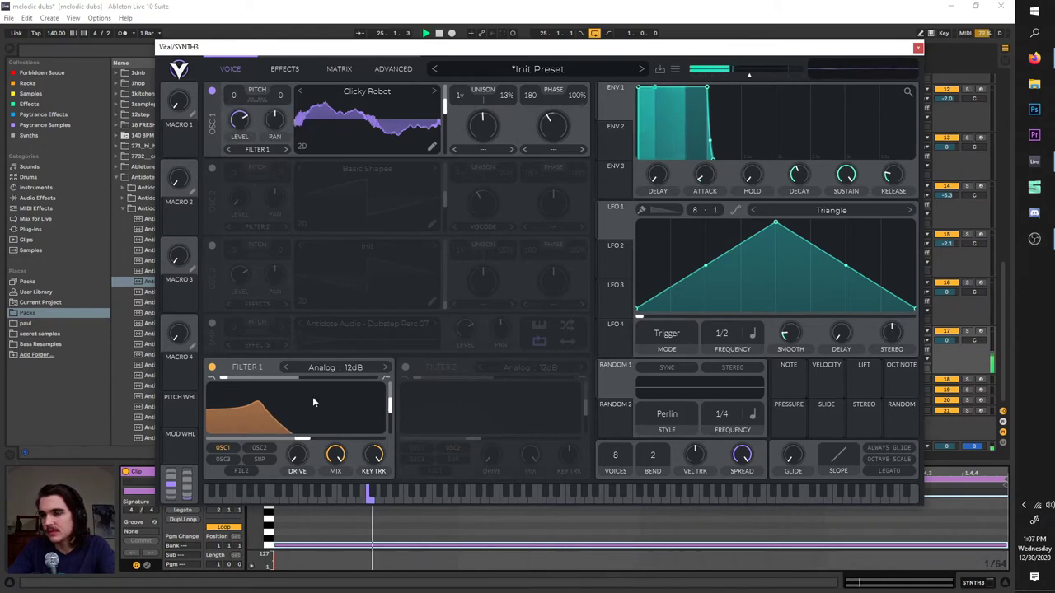
{"action": "right_click", "coordinate": [376, 456]}
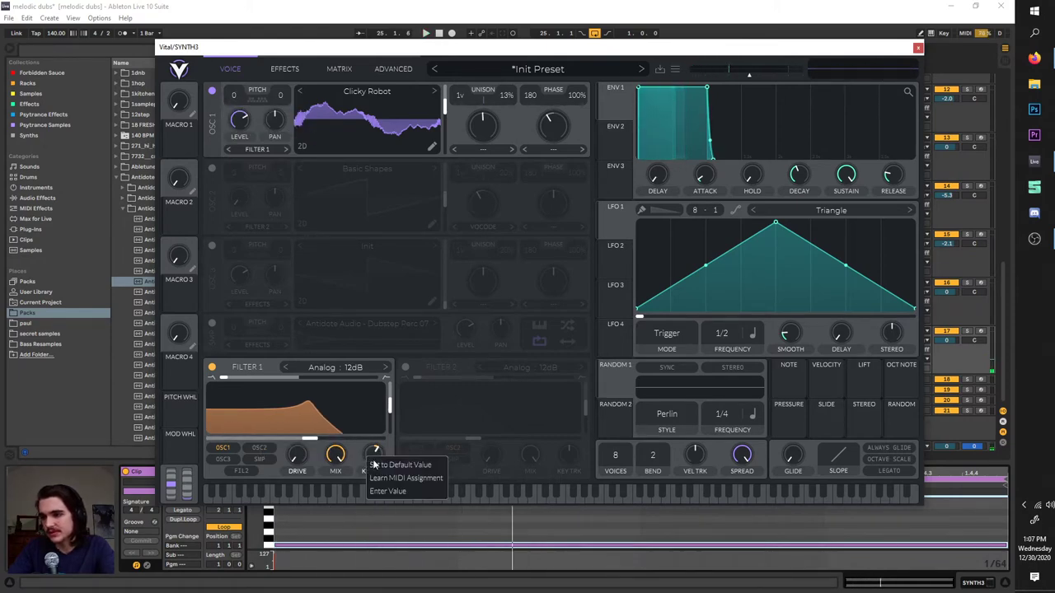
{"action": "left_click", "coordinate": [383, 465]}
- Enable the sampler and oscillators 3 and 2, with all sources routed into filter 1
{"action": "left_click", "coordinate": [320, 368]}
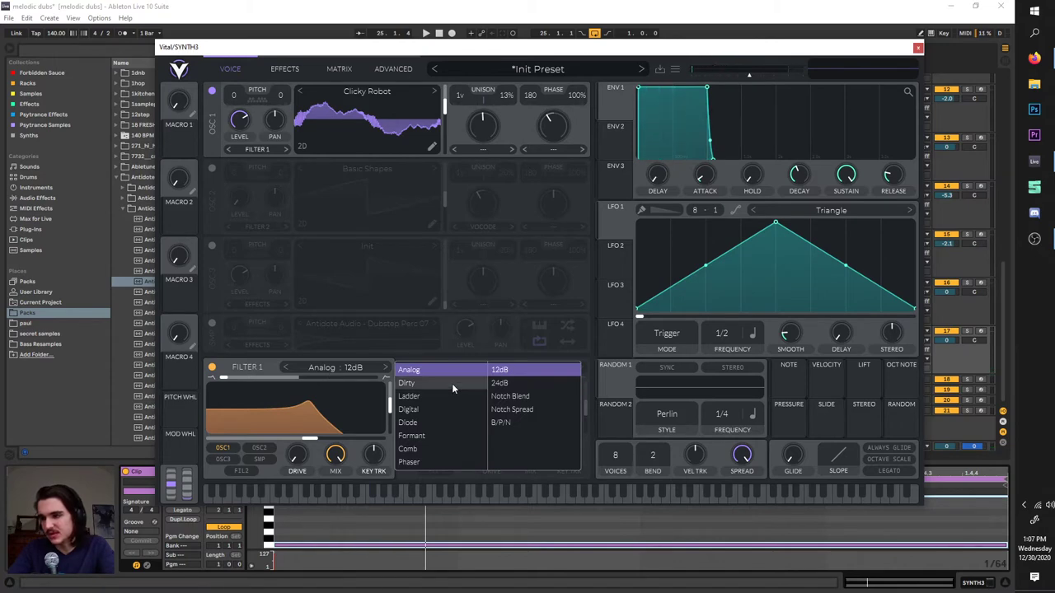
{"action": "left_click", "coordinate": [268, 374]}
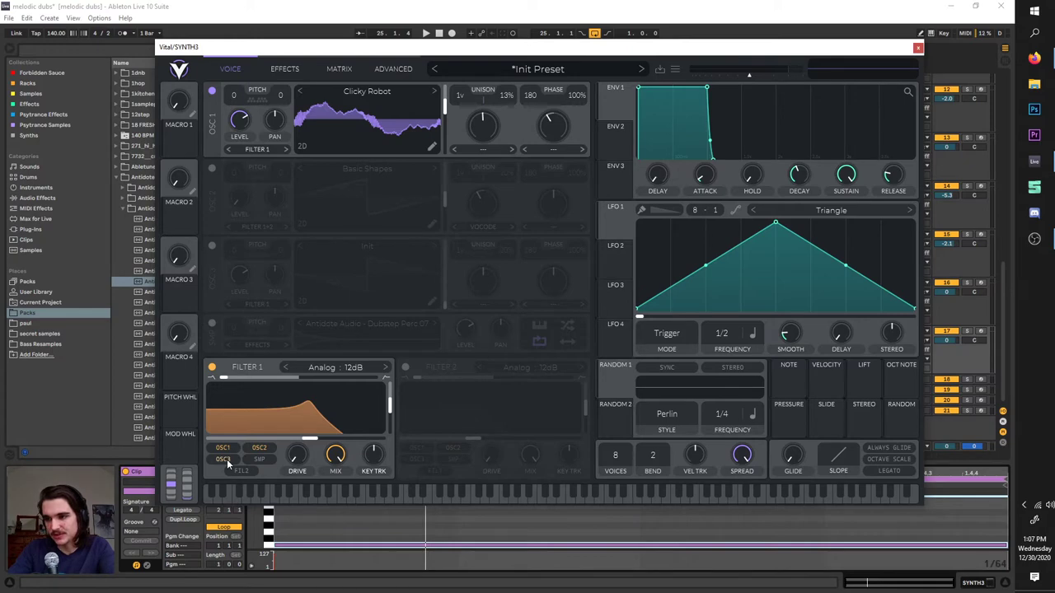
{"action": "left_click", "coordinate": [212, 323]}
{"action": "left_click", "coordinate": [212, 244]}
{"action": "left_click", "coordinate": [212, 168]}
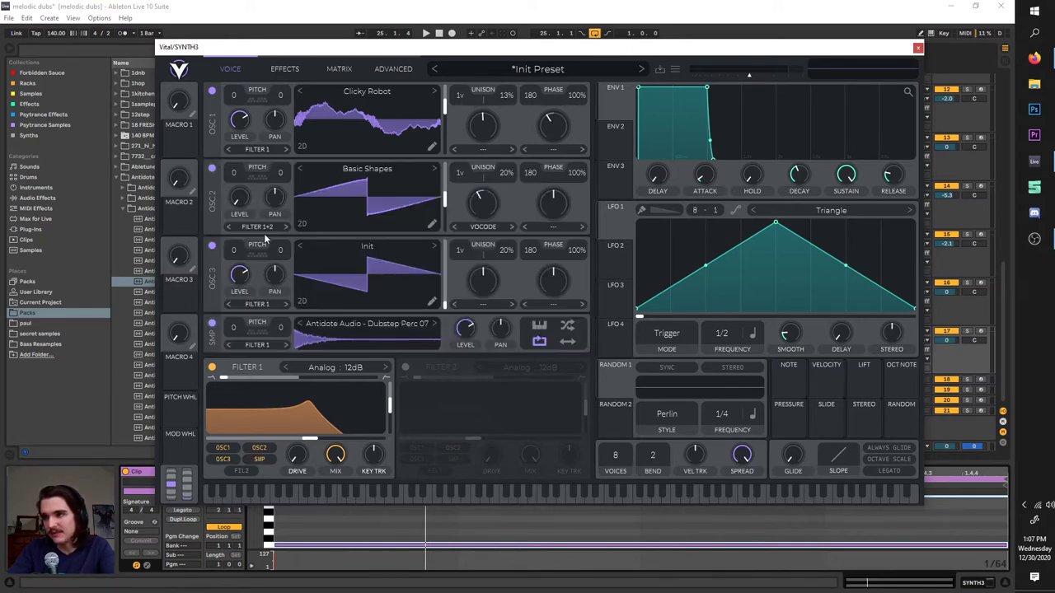
- Remove the oscillators and sampler from filter 1's inputs, and try filter 2 as its input before turning filter 2 off
{"action": "left_click", "coordinate": [405, 368]}
{"action": "left_click", "coordinate": [405, 367]}
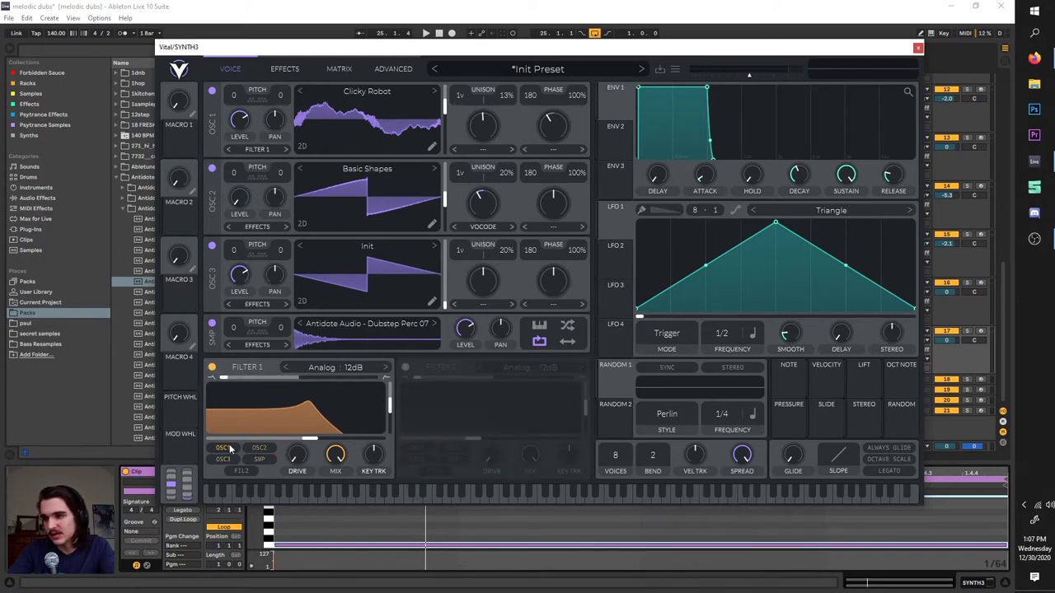
{"action": "left_click", "coordinate": [406, 367]}
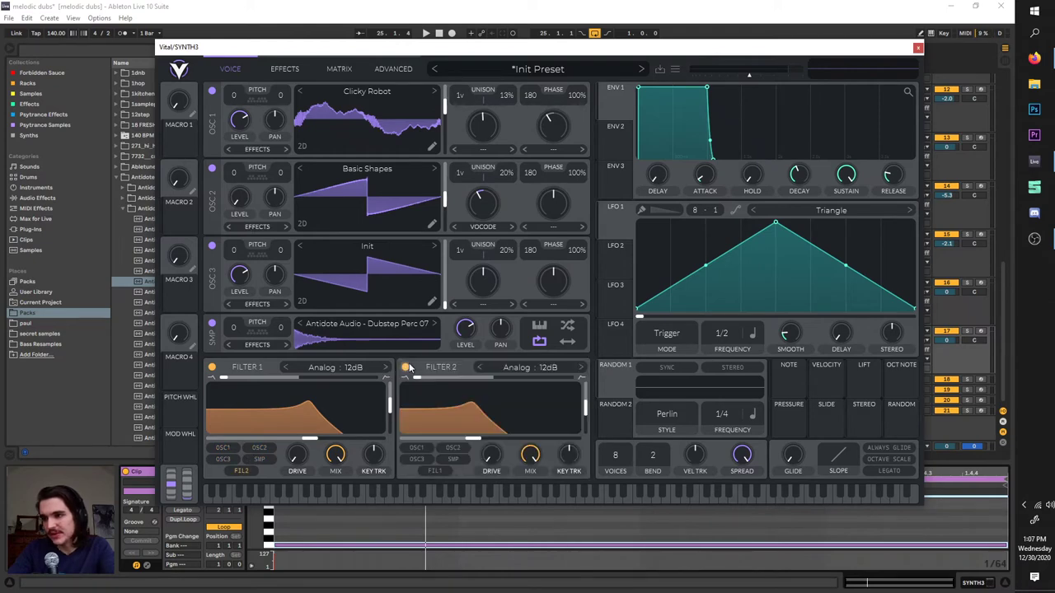
{"action": "left_click", "coordinate": [405, 368]}
{"action": "left_click", "coordinate": [347, 371]}
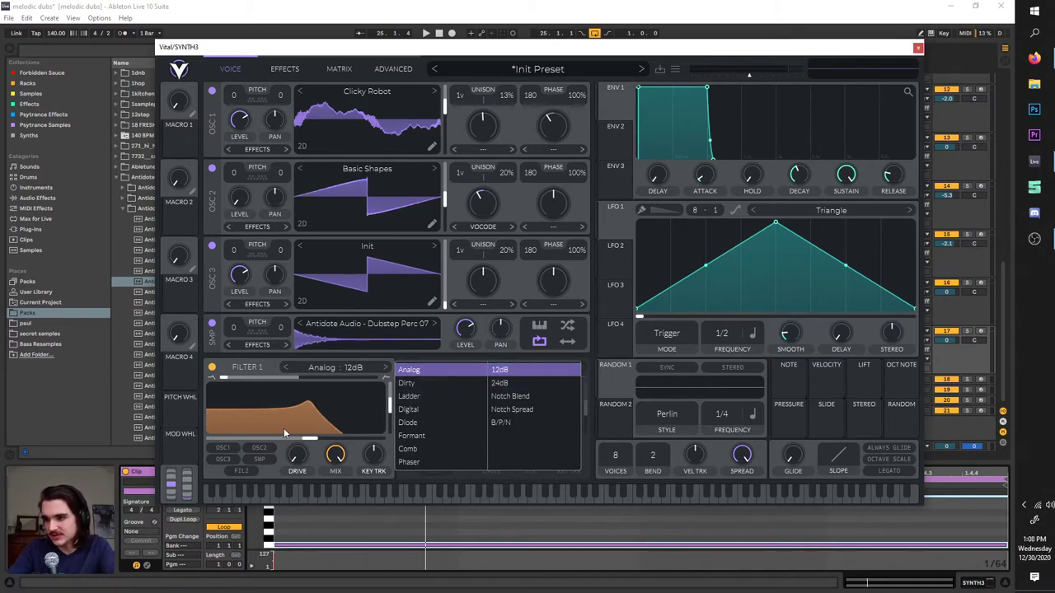
{"action": "left_click", "coordinate": [213, 323]}
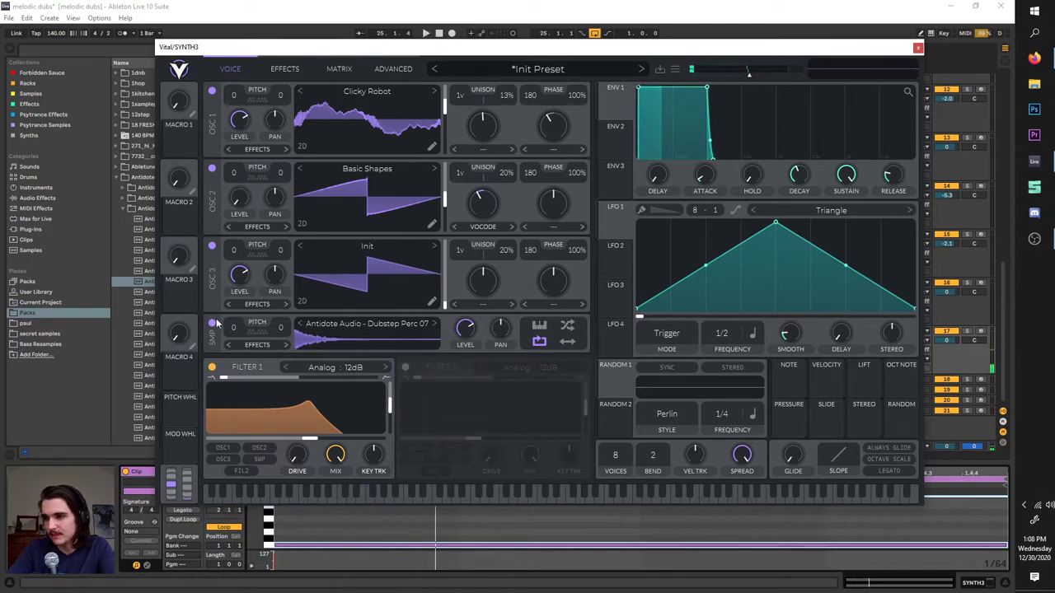
- Disable the sampler, oscillator 3 and oscillator 2
{"action": "left_click", "coordinate": [213, 323]}
{"action": "left_click", "coordinate": [213, 246]}
{"action": "left_click", "coordinate": [212, 168]}
- Set filter 1 to Analog 24dB with oscillator 1 as its input, and lower the cutoff
{"action": "left_click", "coordinate": [337, 368]}
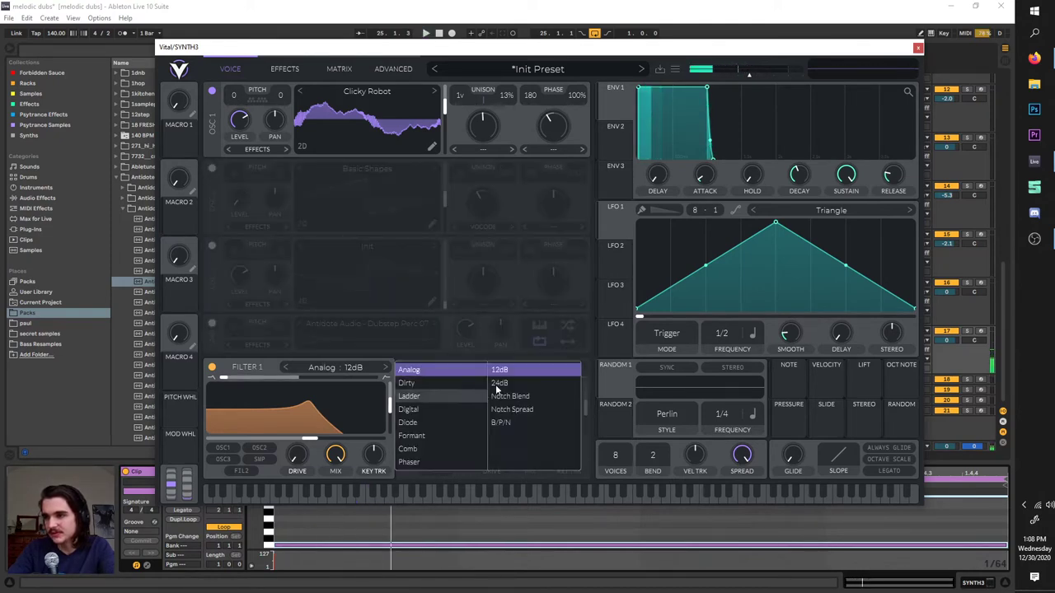
{"action": "left_click", "coordinate": [499, 383]}
{"action": "left_click_drag", "start_coordinate": [308, 438], "coordinate": [285, 439]}
{"action": "key", "text": "space"}
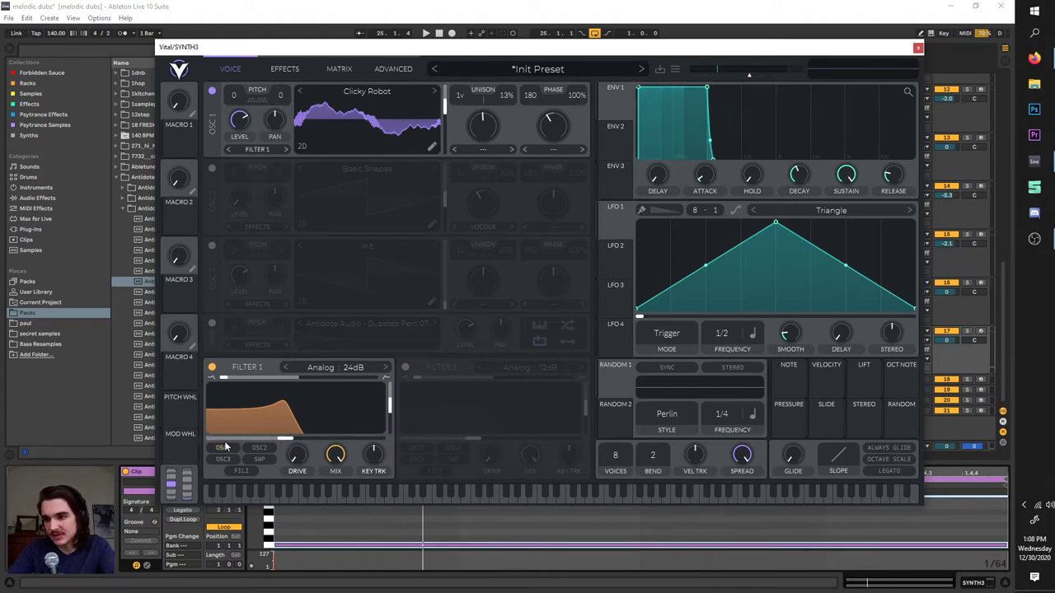
- Try the Notch Blend, Notch Spread and B/P/N analog types on filter 1, settling on Notch Blend
{"action": "left_click", "coordinate": [311, 368]}
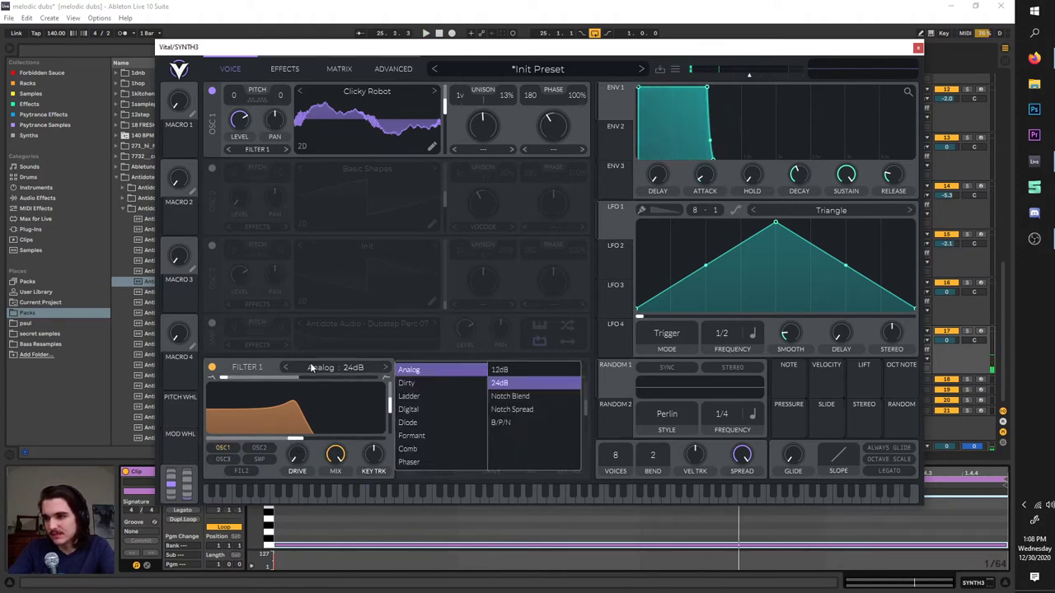
{"action": "left_click", "coordinate": [522, 396]}
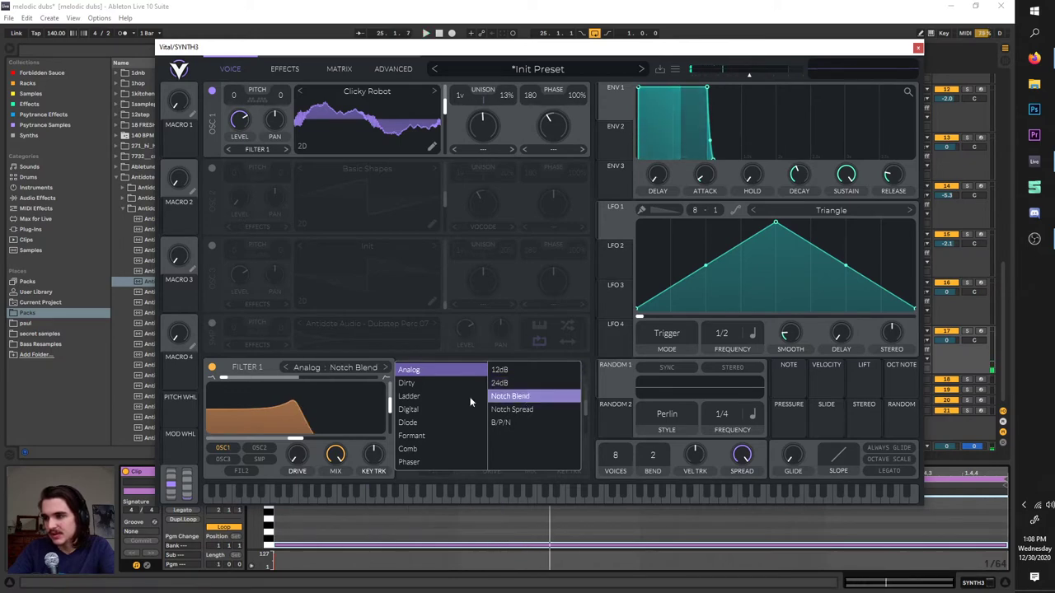
{"action": "left_click", "coordinate": [538, 412]}
{"action": "left_click", "coordinate": [533, 424]}
{"action": "left_click", "coordinate": [534, 399]}
{"action": "left_click", "coordinate": [311, 414]}
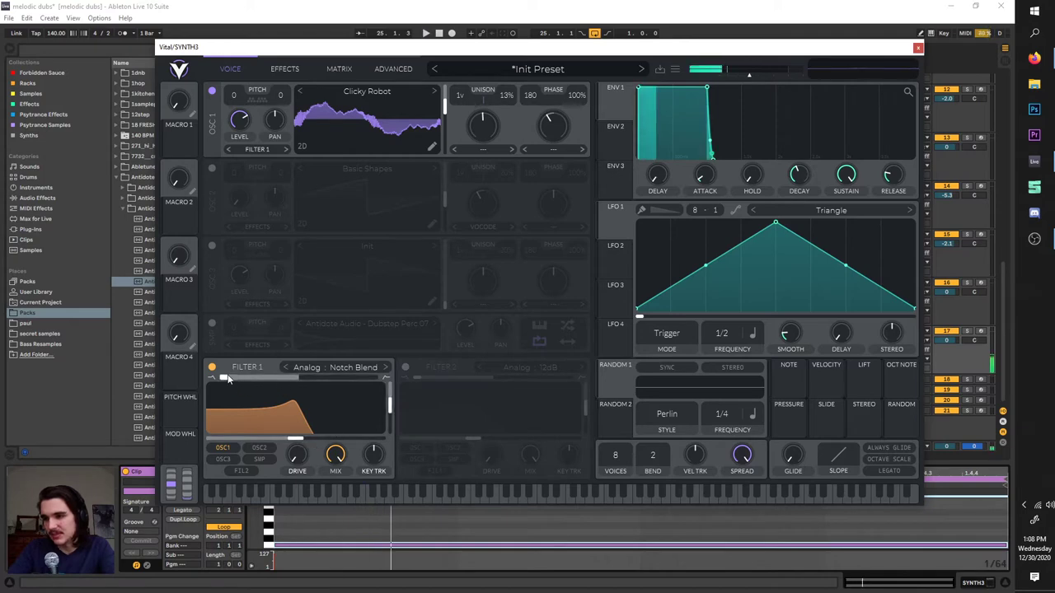
- Sweep filter 1's blend up to 2.000 and back to zero in Notch Blend mode, raising the cutoff slightly
{"action": "left_click_drag", "start_coordinate": [224, 379], "coordinate": [302, 378]}
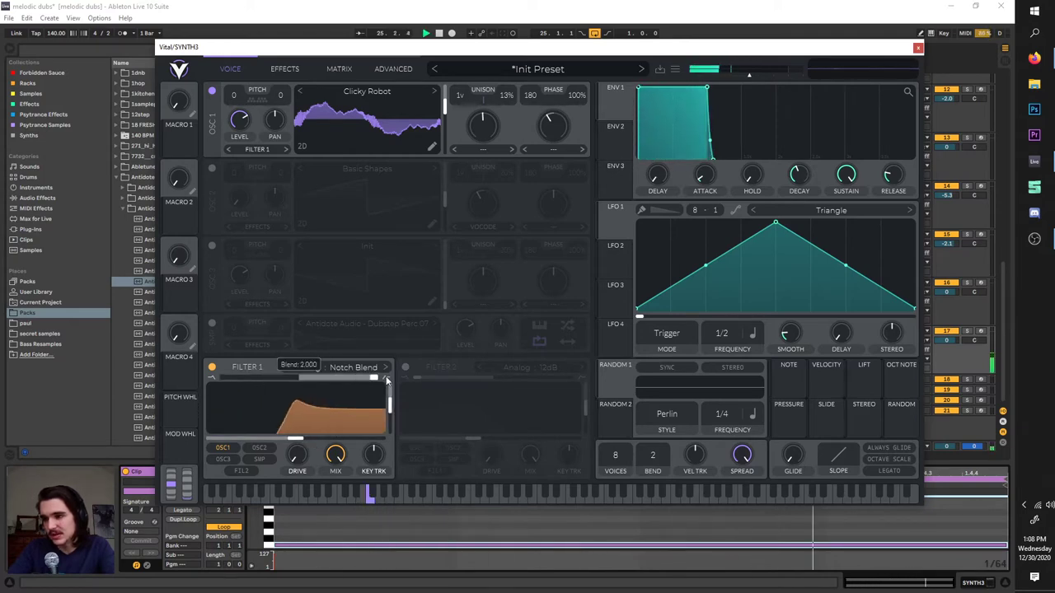
{"action": "mouse_move", "coordinate": [296, 439]}
{"action": "left_mouse_down"}
{"action": "mouse_move", "coordinate": [229, 445]}
{"action": "mouse_move", "coordinate": [329, 445]}
{"action": "mouse_move", "coordinate": [307, 445]}
{"action": "left_mouse_up"}
{"action": "left_click_drag", "start_coordinate": [298, 381], "coordinate": [187, 395]}
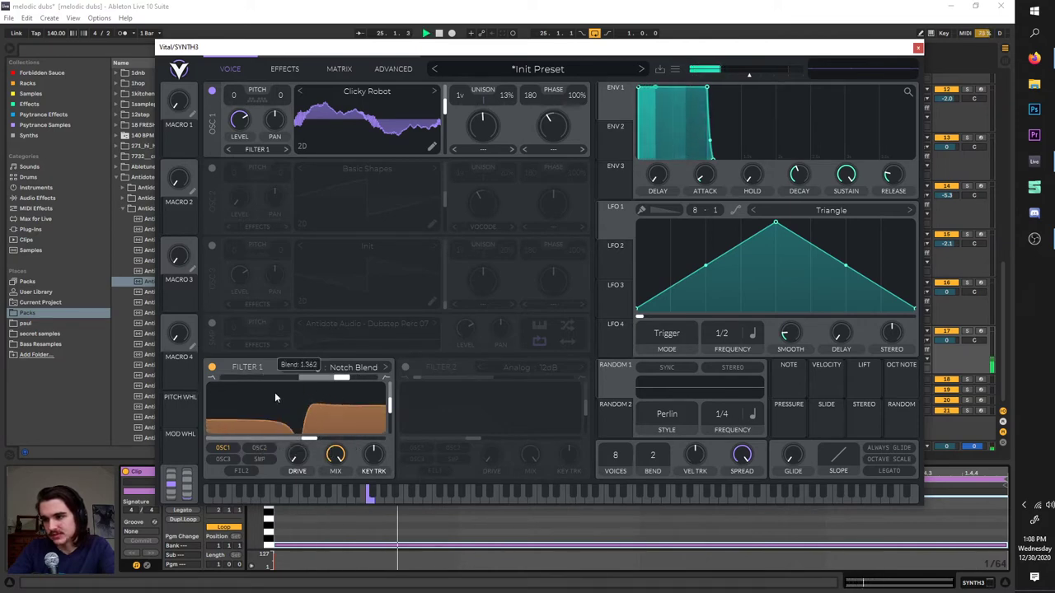
- Switch filter 1 to Analog Notch Spread and audition its blend during playback
{"action": "left_click", "coordinate": [354, 367]}
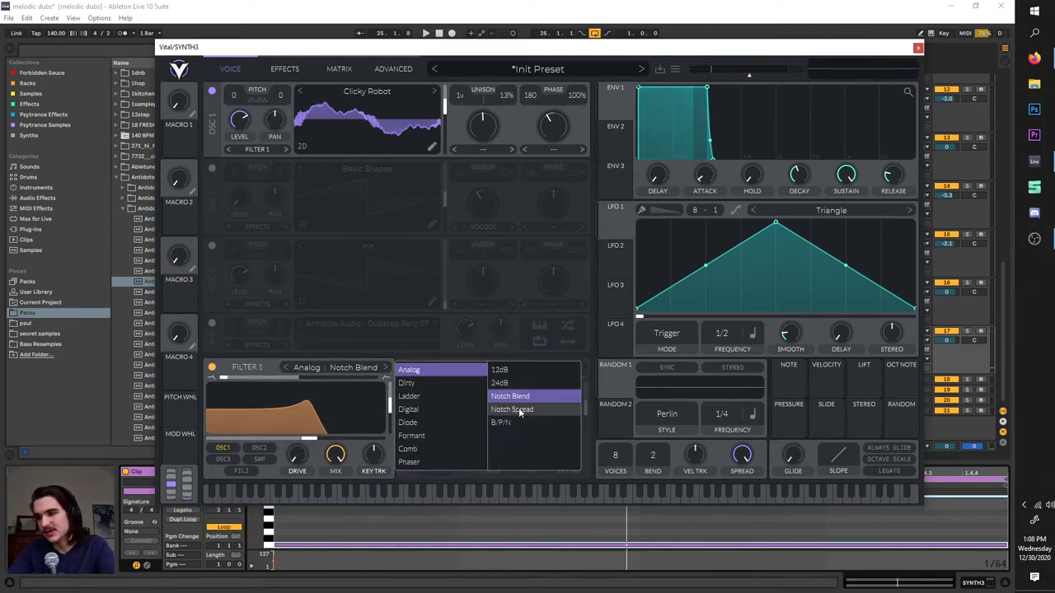
{"action": "left_click", "coordinate": [516, 409]}
{"action": "mouse_move", "coordinate": [223, 379]}
{"action": "left_mouse_down"}
{"action": "mouse_move", "coordinate": [214, 374]}
{"action": "mouse_move", "coordinate": [435, 372]}
{"action": "mouse_move", "coordinate": [332, 386]}
{"action": "mouse_move", "coordinate": [221, 378]}
{"action": "left_mouse_up"}
{"action": "key", "text": "space"}
- Switch filter 1 to Analog B/P/N and move its blend to 1.000 while playing the clip
{"action": "left_click", "coordinate": [323, 371]}
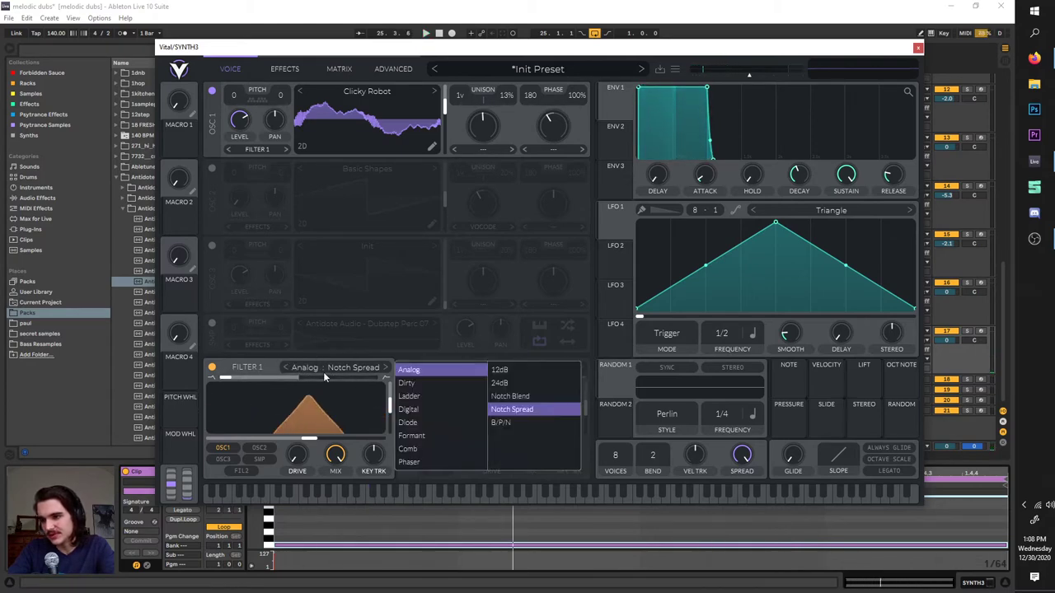
{"action": "left_click", "coordinate": [530, 422]}
{"action": "left_click_drag", "start_coordinate": [227, 379], "coordinate": [316, 386]}
{"action": "key", "text": "space"}
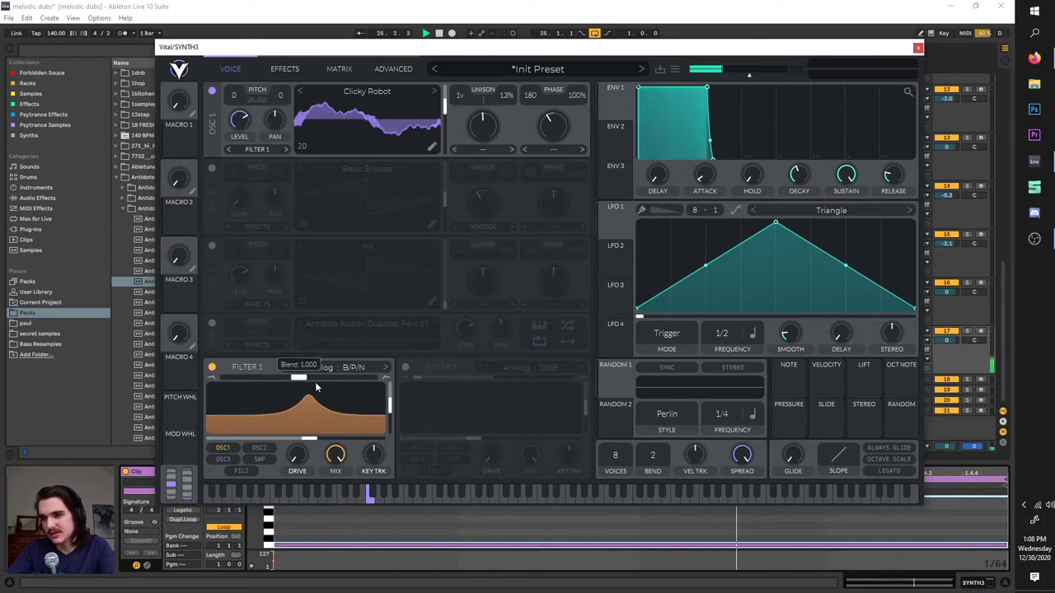
- Raise filter 1's cutoff in Analog B/P/N mode and bring its blend back to zero
{"action": "left_click_drag", "start_coordinate": [344, 438], "coordinate": [384, 431]}
{"action": "left_click_drag", "start_coordinate": [320, 379], "coordinate": [221, 382]}
- Stop playback and try the Dirty, Digital, Diode and Formant models on filter 1, settling on Dirty 12dB
{"action": "left_click", "coordinate": [335, 369]}
{"action": "key", "text": "space"}
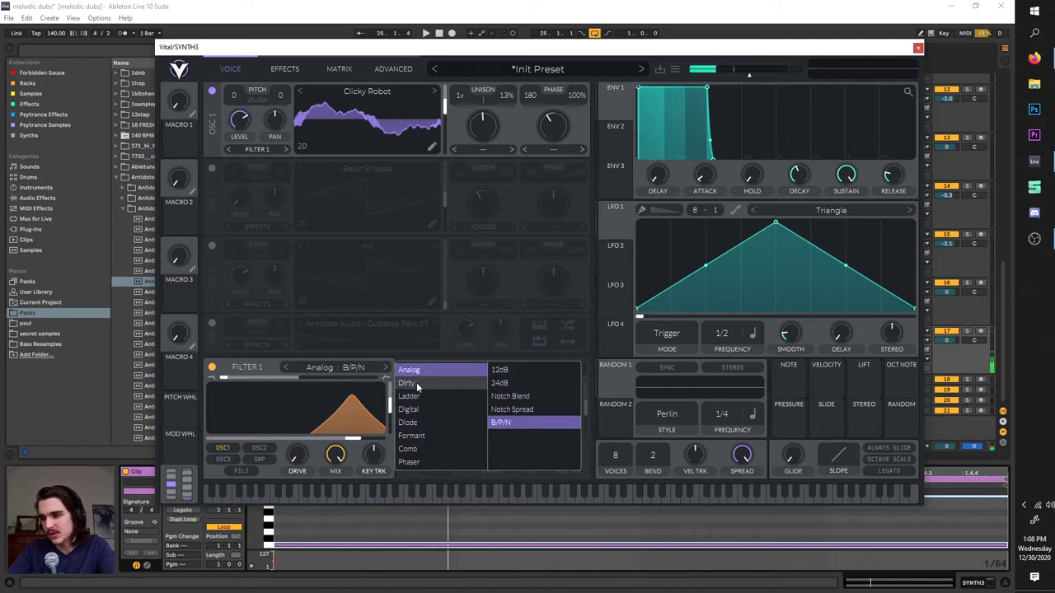
{"action": "left_click", "coordinate": [426, 383]}
{"action": "left_click", "coordinate": [422, 410]}
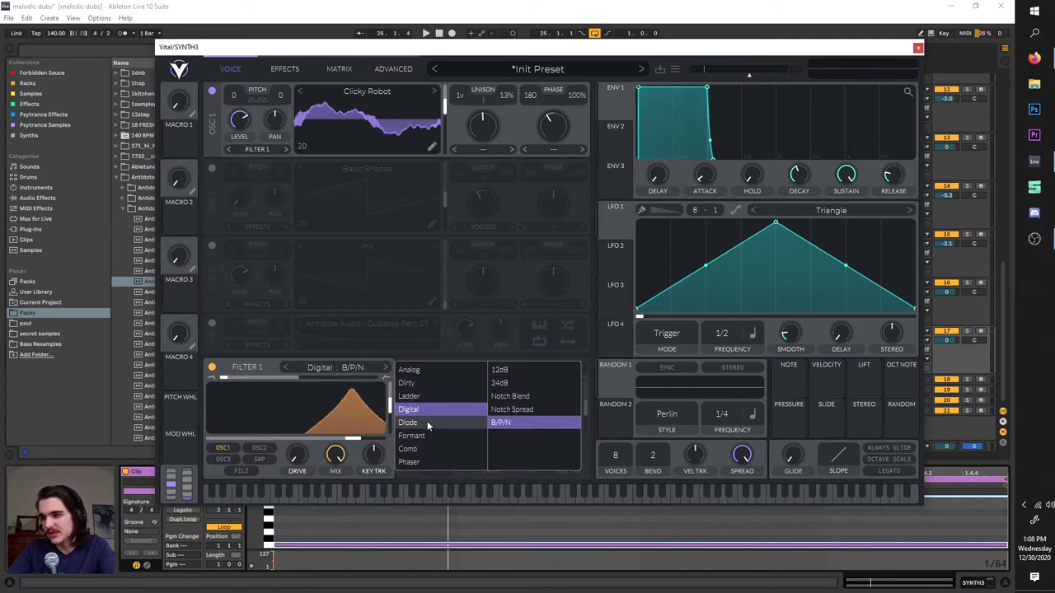
{"action": "left_click", "coordinate": [427, 421]}
{"action": "left_click", "coordinate": [432, 435]}
{"action": "left_click", "coordinate": [407, 383]}
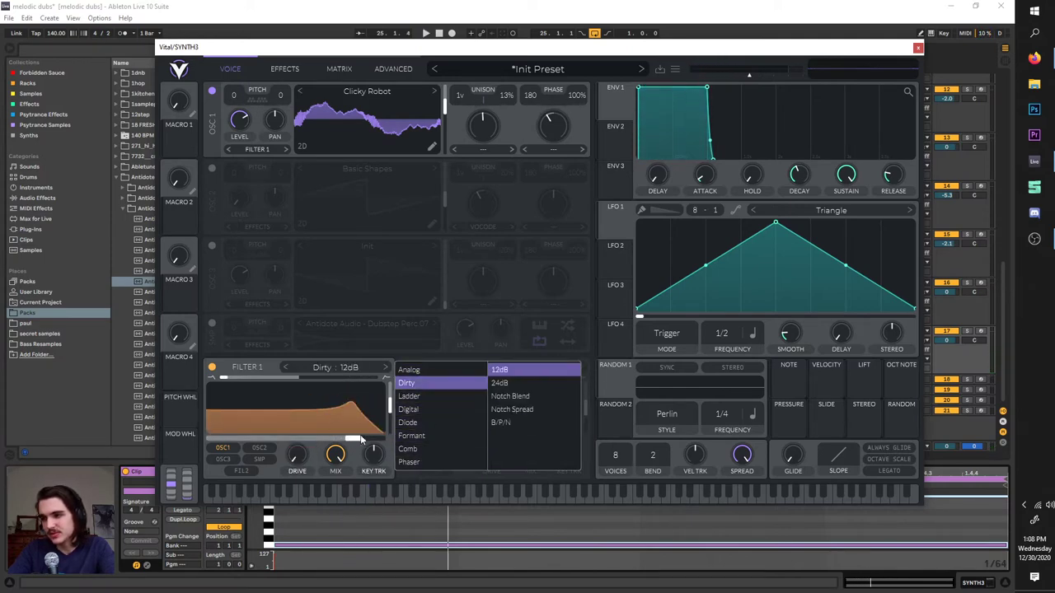
- Lower filter 1's cutoff in Dirty 12dB mode and audition the clip briefly
{"action": "left_click_drag", "start_coordinate": [360, 437], "coordinate": [335, 439]}
{"action": "key", "text": "space"}
{"action": "left_click", "coordinate": [319, 368]}
{"action": "key", "text": "space"}
{"action": "left_click", "coordinate": [452, 360]}
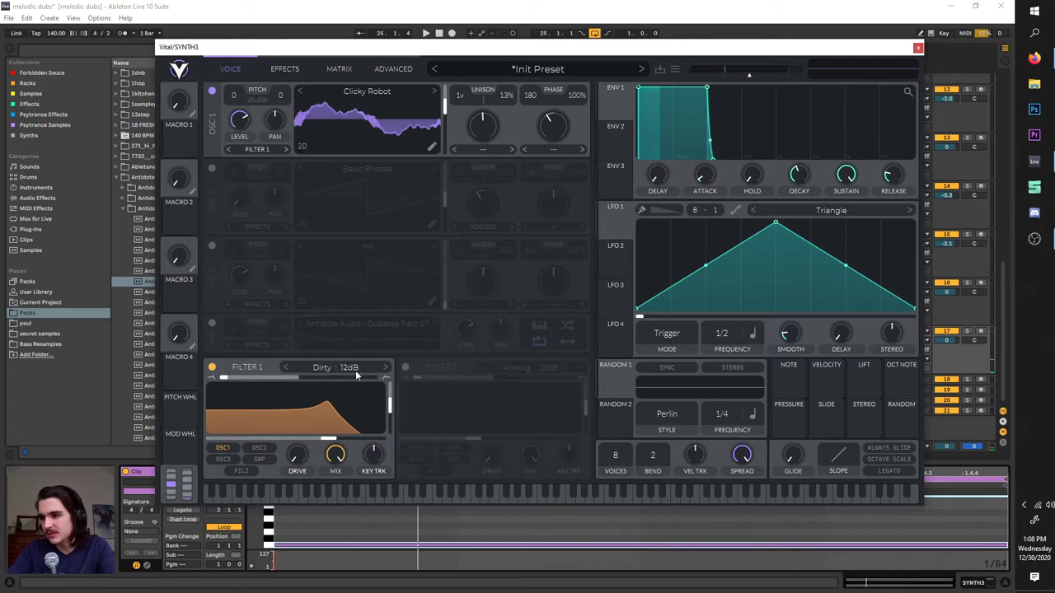
- Compare Analog 12dB with Dirty 12dB on filter 1, keep Dirty and lower the cutoff to 27.00 semitones
{"action": "left_click", "coordinate": [356, 372]}
{"action": "left_click", "coordinate": [409, 370]}
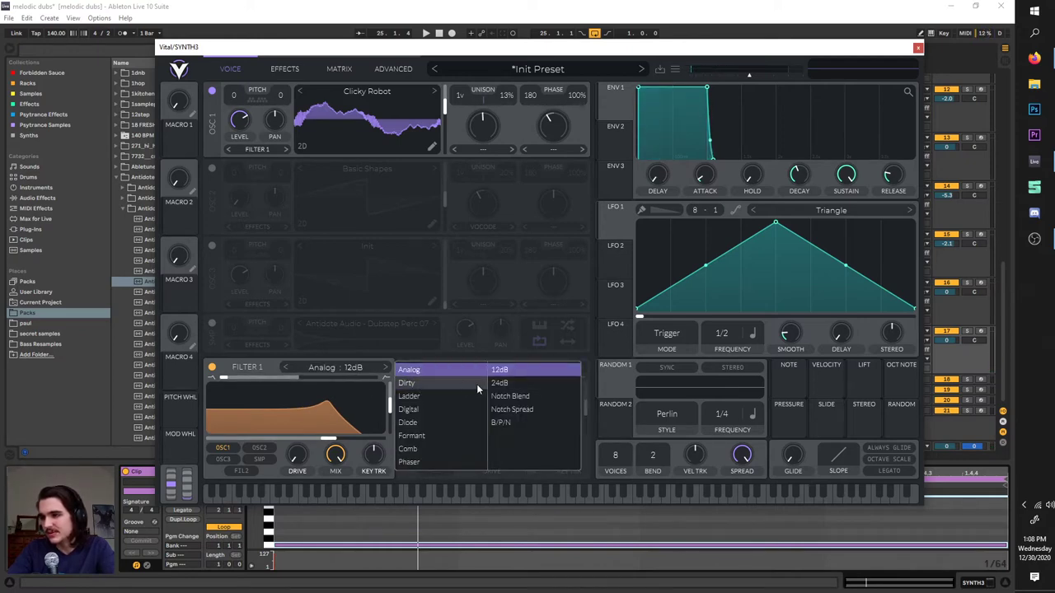
{"action": "left_click", "coordinate": [465, 380]}
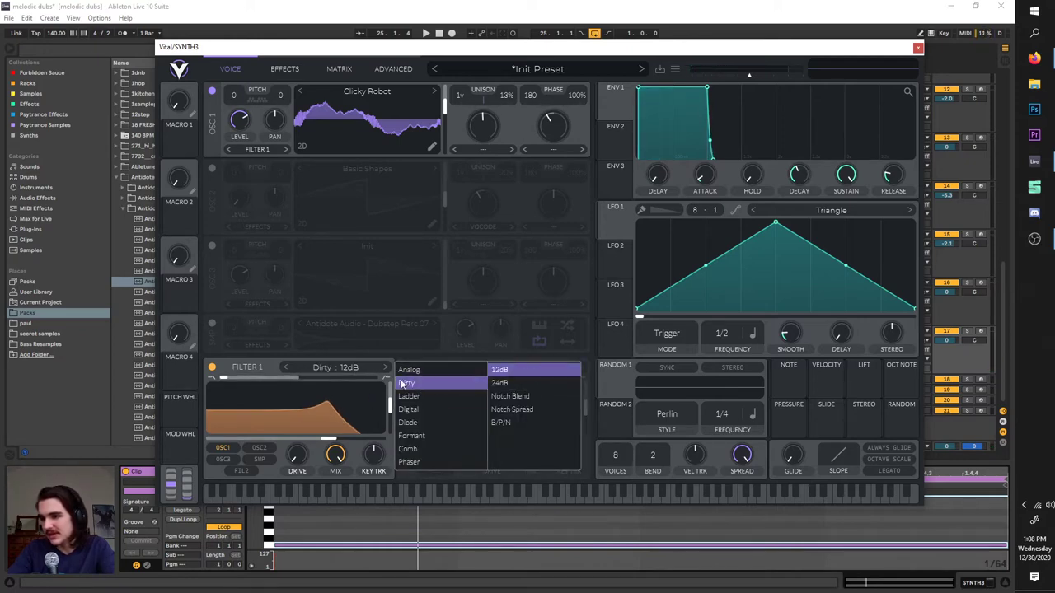
{"action": "left_click", "coordinate": [409, 370]}
{"action": "left_click", "coordinate": [438, 381]}
{"action": "left_click_drag", "start_coordinate": [329, 440], "coordinate": [317, 442]}
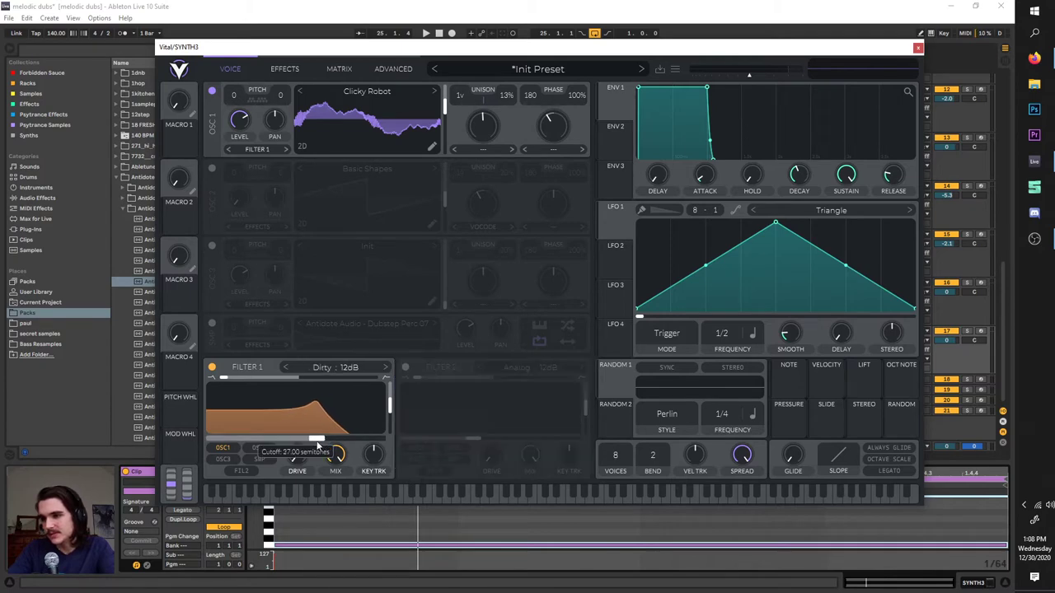
- Switch filter 1 between Analog 12dB and Dirty 12dB to compare their response curves, ending on Dirty
{"action": "left_click", "coordinate": [335, 367]}
{"action": "left_click", "coordinate": [420, 371]}
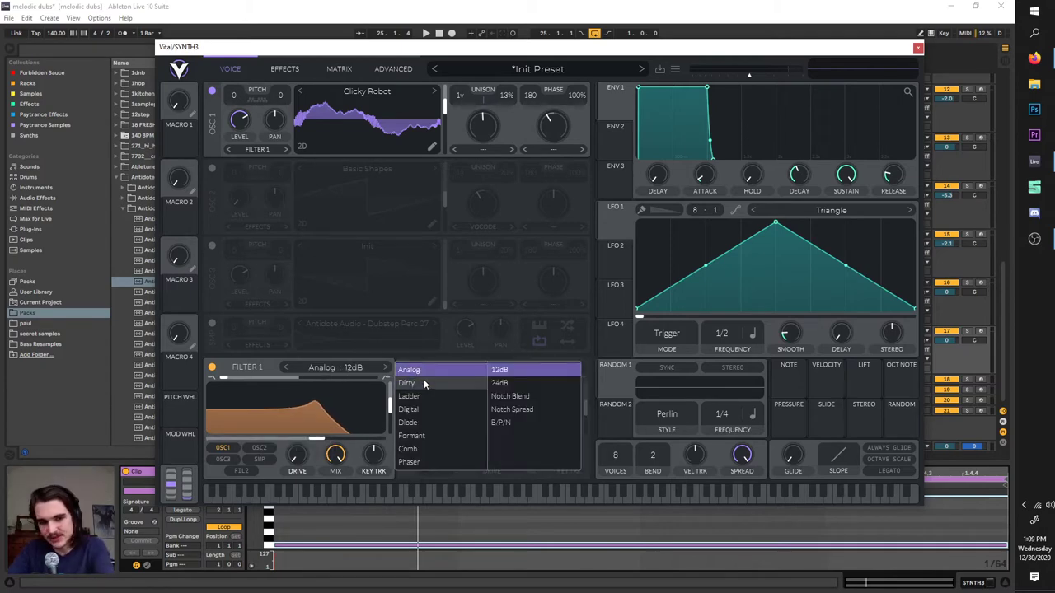
{"action": "left_click", "coordinate": [424, 381]}
{"action": "left_click", "coordinate": [422, 372]}
{"action": "left_click", "coordinate": [425, 383]}
{"action": "left_click", "coordinate": [356, 397]}
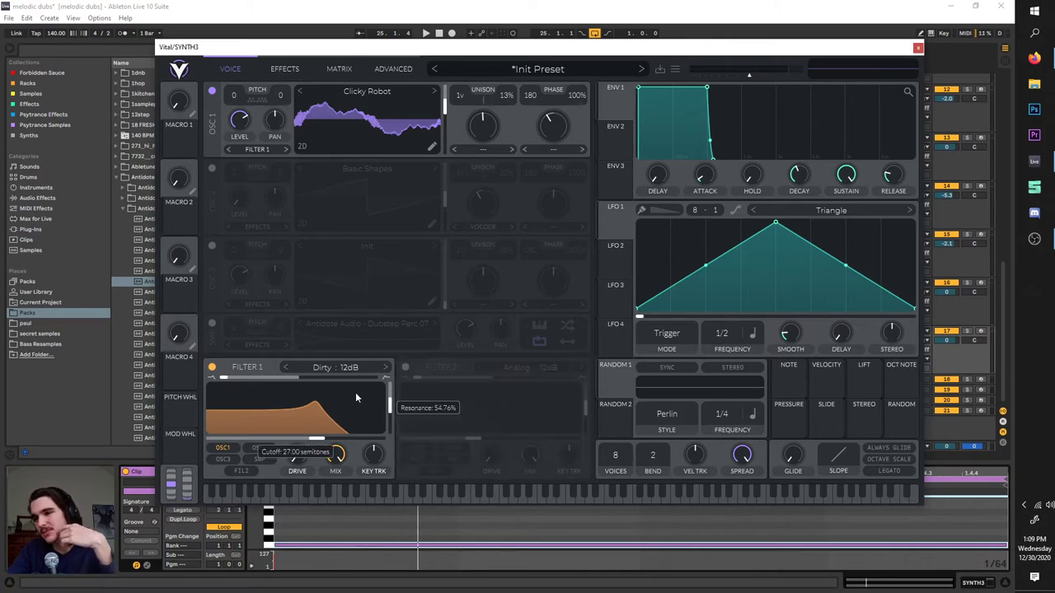
- Lower filter 1's cutoff further and raise its drive to maximum while playing the clip
{"action": "key", "text": "space"}
{"action": "key", "text": "space"}
{"action": "left_click_drag", "start_coordinate": [317, 440], "coordinate": [303, 442]}
{"action": "left_click_drag", "start_coordinate": [297, 454], "coordinate": [299, 388]}
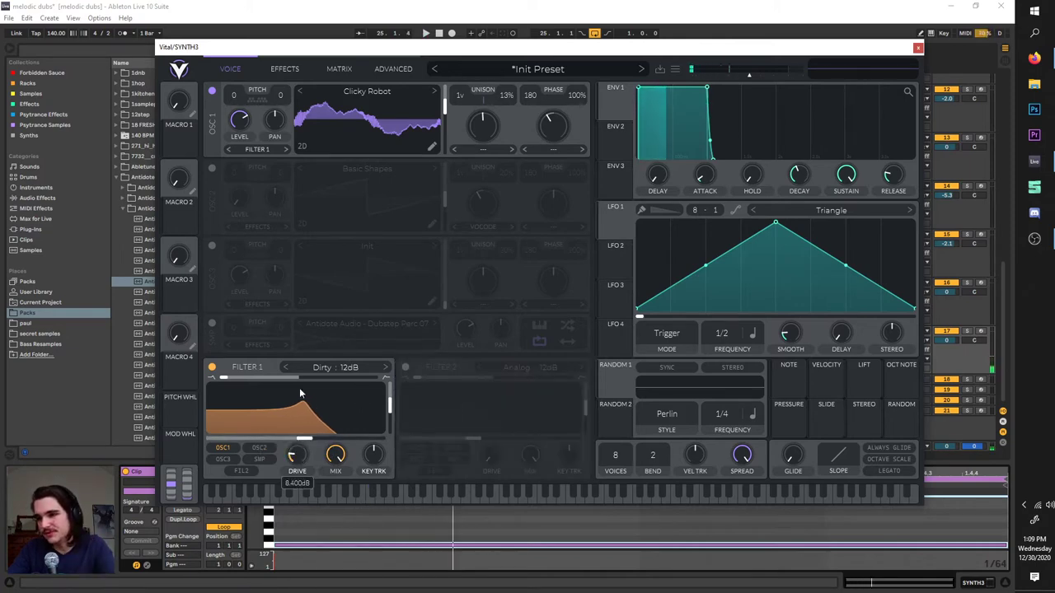
- Compare the driven sound of Analog 12dB and Dirty 12dB on filter 1 during playback, ending on Dirty
{"action": "left_click", "coordinate": [335, 366]}
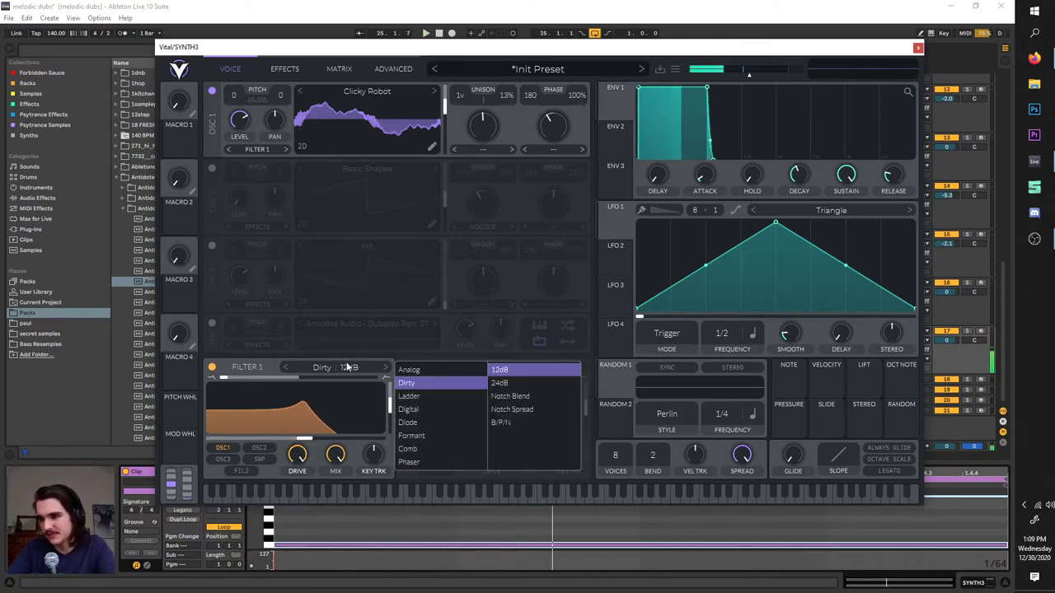
{"action": "left_click", "coordinate": [416, 372]}
{"action": "left_click", "coordinate": [423, 383]}
{"action": "left_click", "coordinate": [421, 369]}
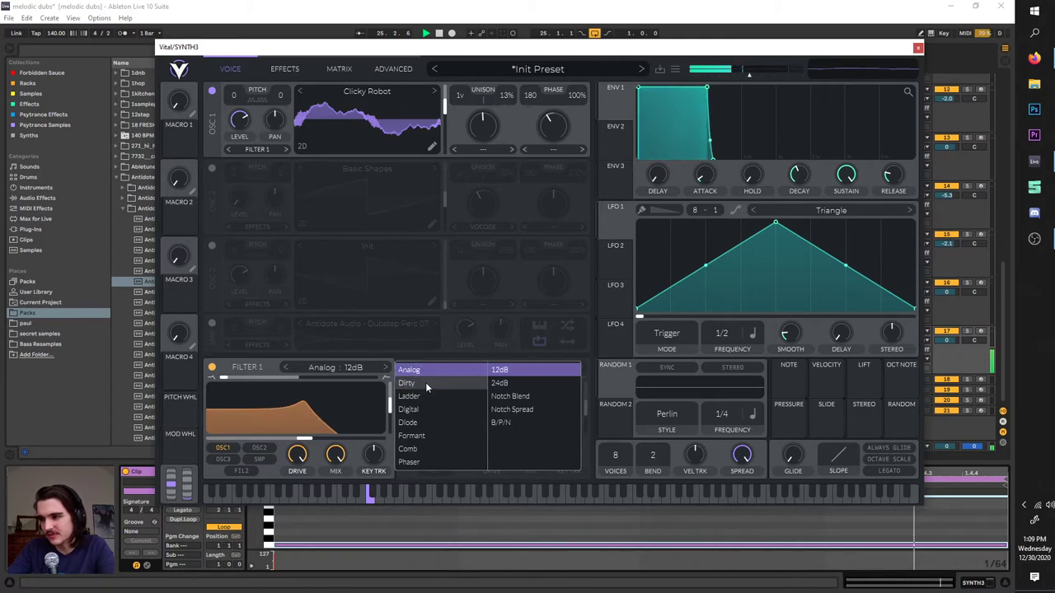
{"action": "left_click", "coordinate": [425, 383]}
{"action": "left_click", "coordinate": [425, 372]}
{"action": "left_click", "coordinate": [425, 382]}
{"action": "left_click", "coordinate": [323, 408]}
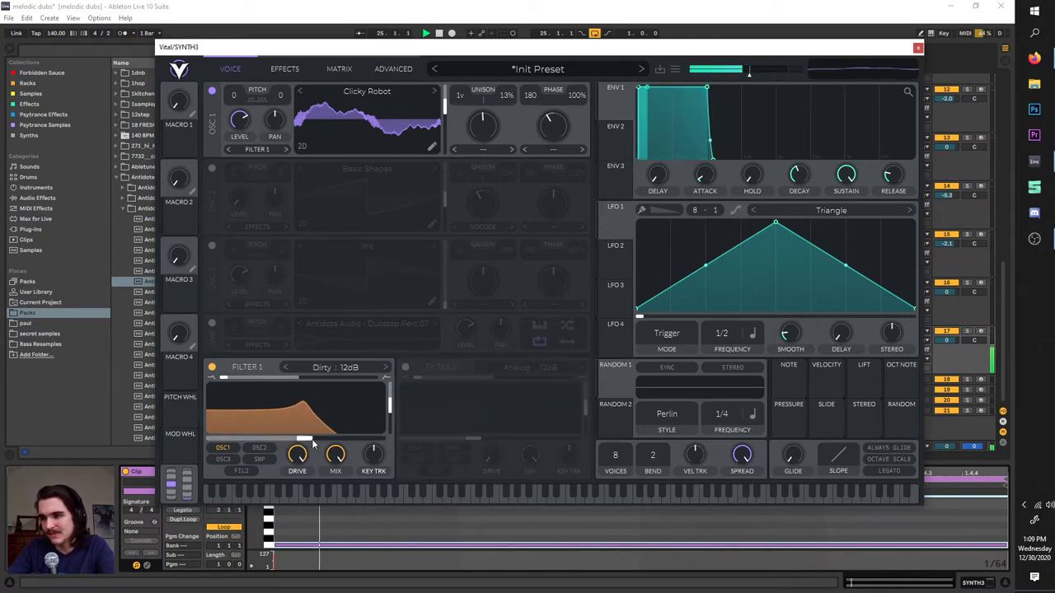
{"action": "key", "text": "space"}
- Try the Ladder, Digital and Diode models on filter 1 and return to Ladder 12dB
{"action": "left_click", "coordinate": [316, 368]}
{"action": "left_click", "coordinate": [412, 396]}
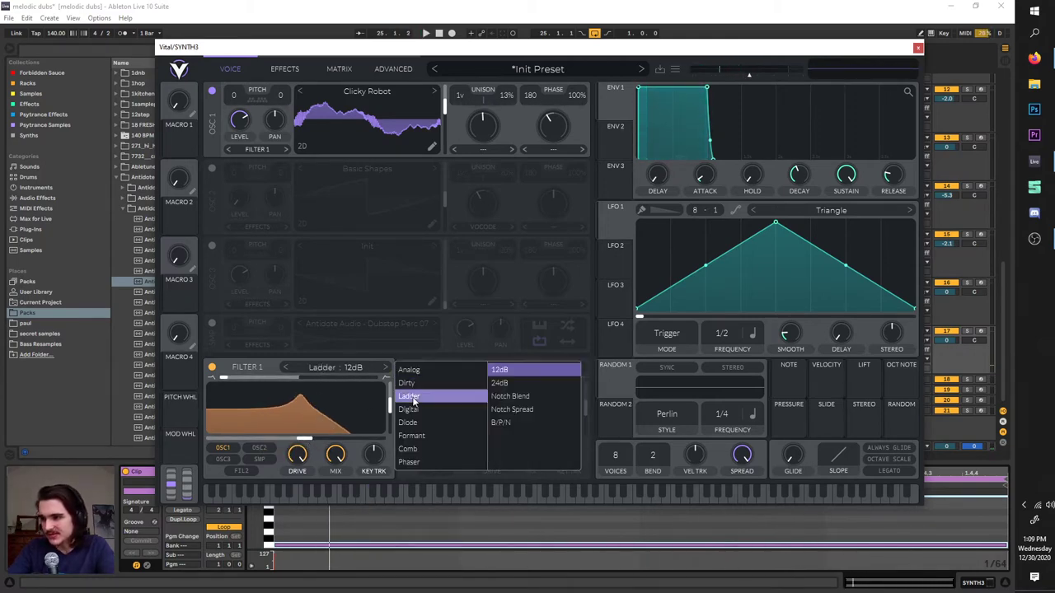
{"action": "left_click", "coordinate": [426, 410]}
{"action": "left_click", "coordinate": [407, 421]}
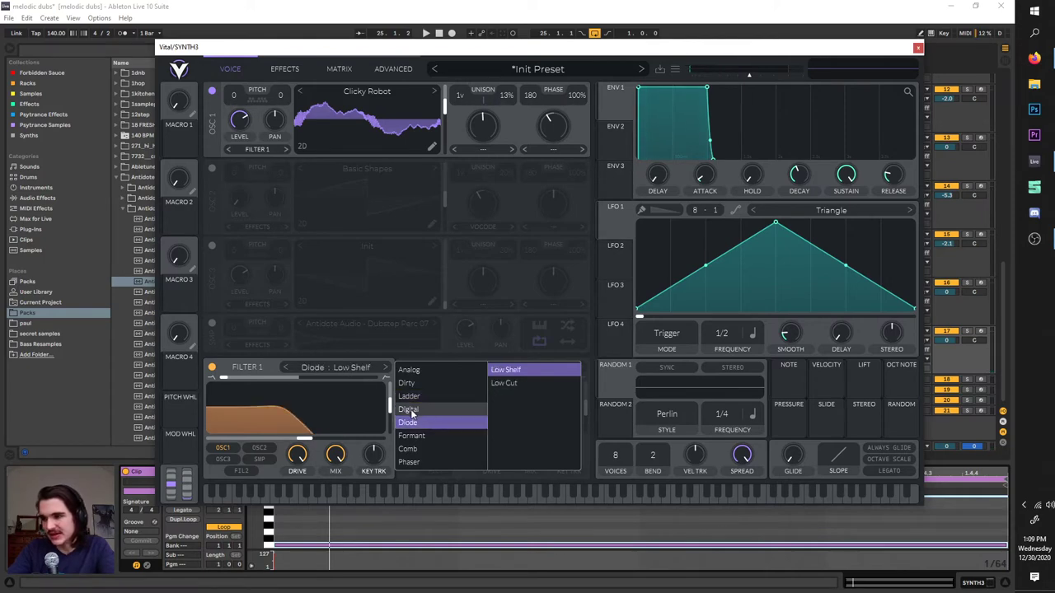
{"action": "left_click", "coordinate": [434, 398]}
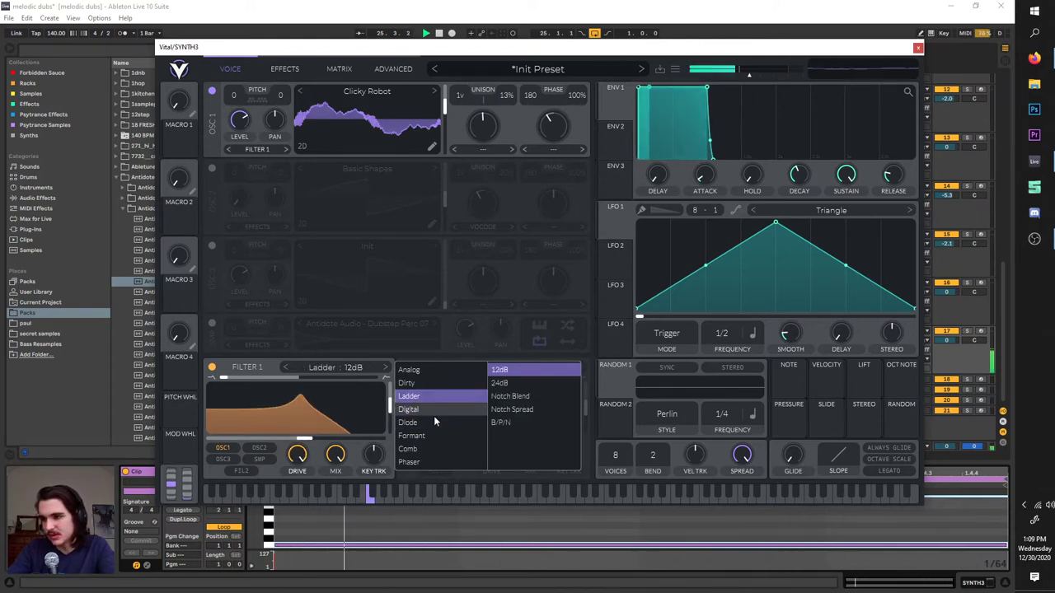
- Audition Diode against Digital on filter 1, choose Diode Low Cut and sweep its blend up to 2.000
{"action": "left_click", "coordinate": [432, 422]}
{"action": "left_click", "coordinate": [435, 410]}
{"action": "left_click", "coordinate": [434, 422]}
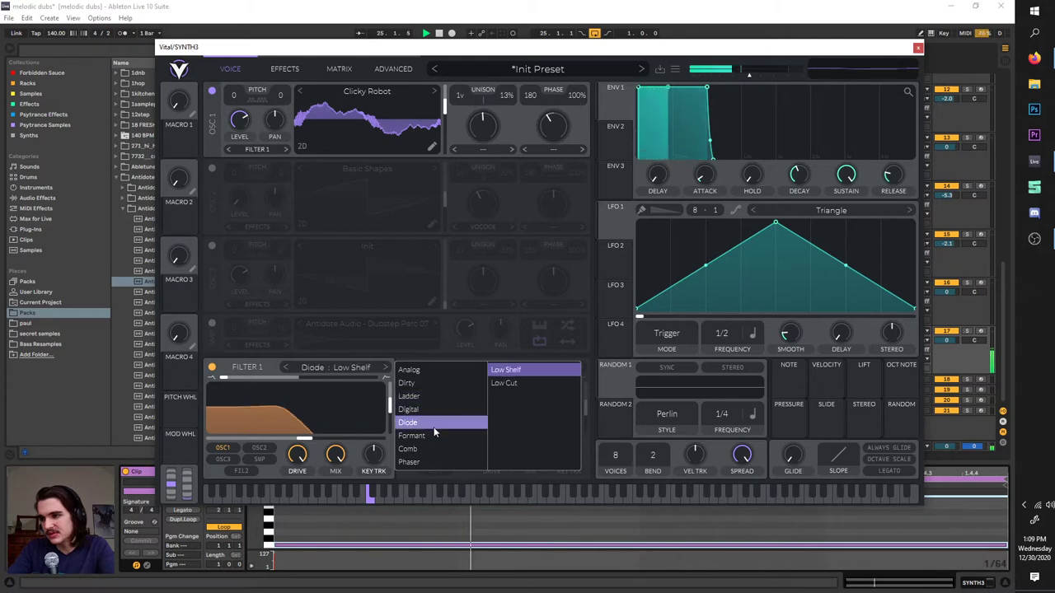
{"action": "left_click", "coordinate": [511, 383]}
{"action": "left_click", "coordinate": [229, 384]}
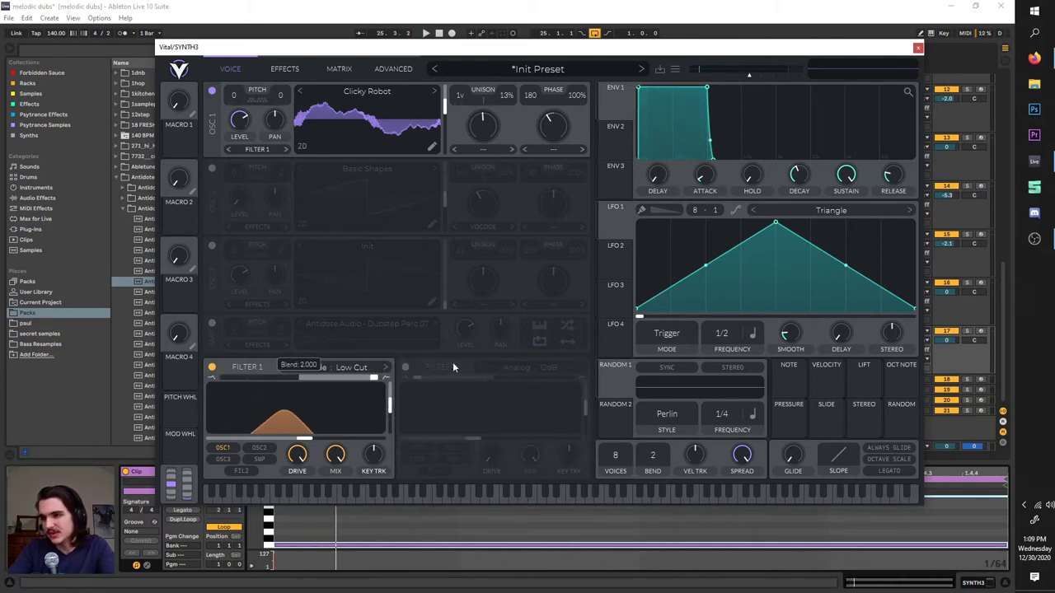
- Sweep filter 1's blend in Diode Low Shelf and again in Diode Low Cut, returning the blend to zero
{"action": "left_click", "coordinate": [351, 370]}
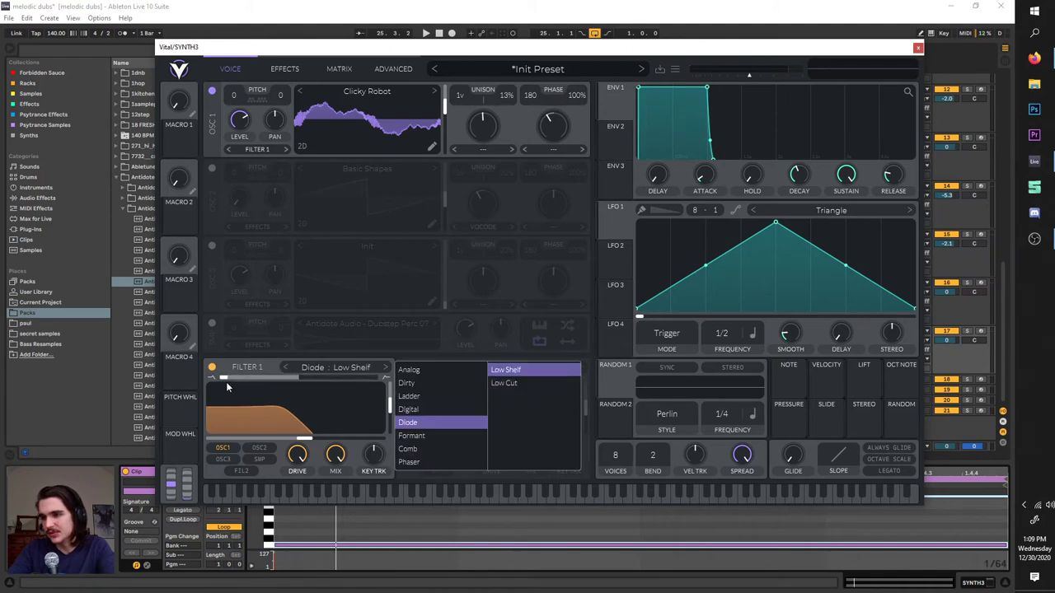
{"action": "left_click_drag", "start_coordinate": [226, 382], "coordinate": [402, 372]}
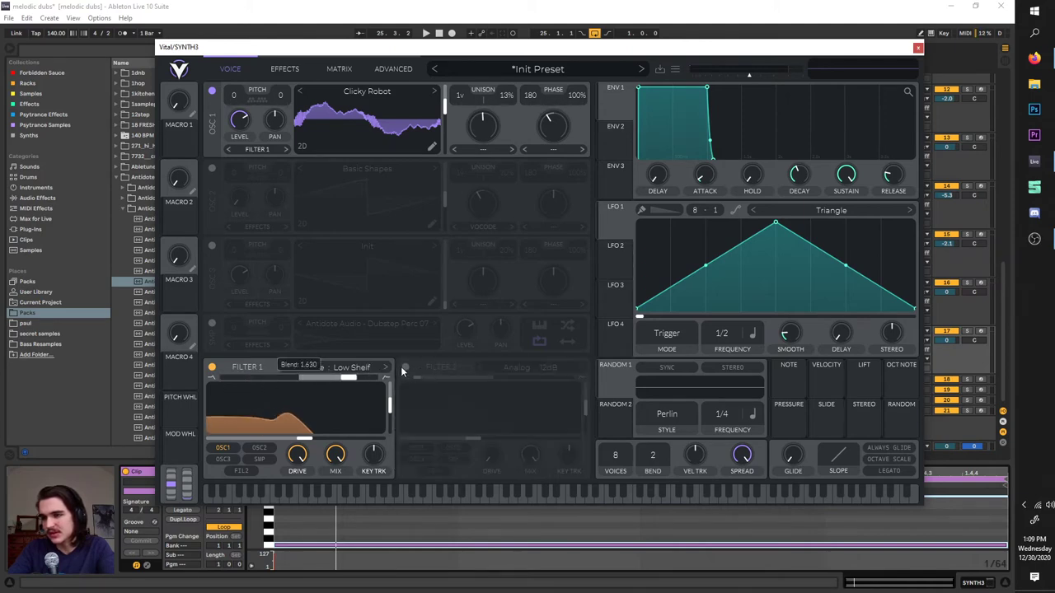
{"action": "left_click", "coordinate": [376, 369]}
{"action": "left_click", "coordinate": [512, 383]}
{"action": "left_click_drag", "start_coordinate": [335, 377], "coordinate": [296, 382]}
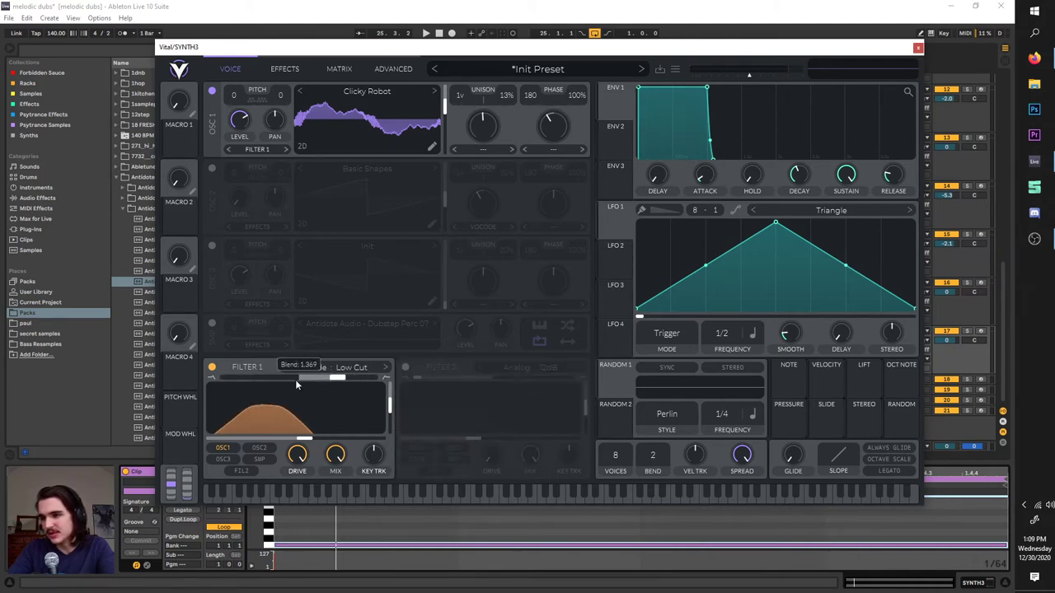
- Switch filter 1 to Formant AOIE and audition its peak, formant X and formant transpose controls
{"action": "left_click", "coordinate": [333, 367]}
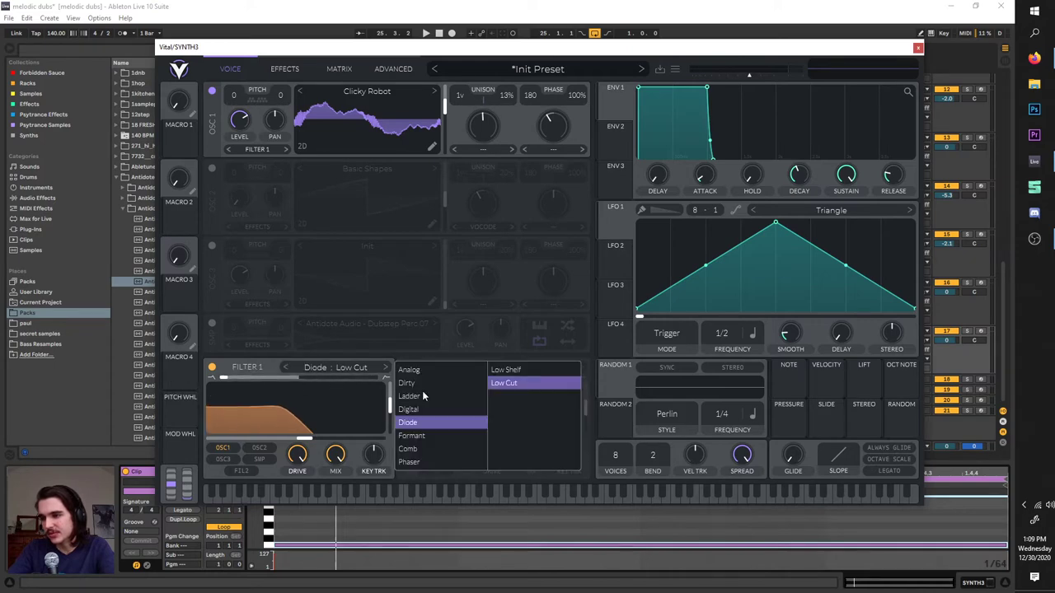
{"action": "left_click", "coordinate": [434, 437]}
{"action": "left_click", "coordinate": [297, 461]}
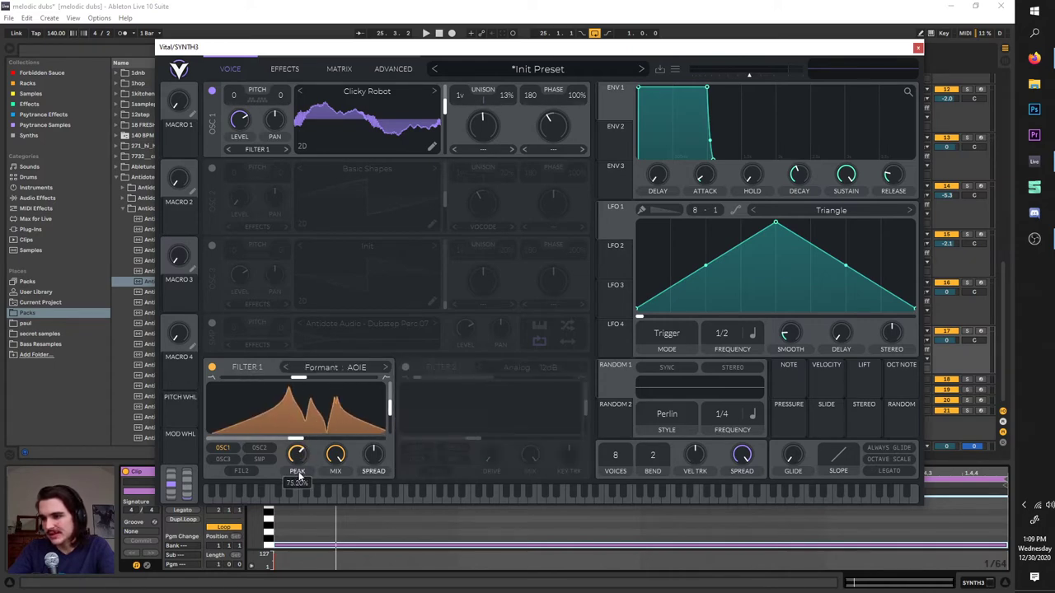
{"action": "key", "text": "space"}
{"action": "left_click_drag", "start_coordinate": [286, 440], "coordinate": [320, 438]}
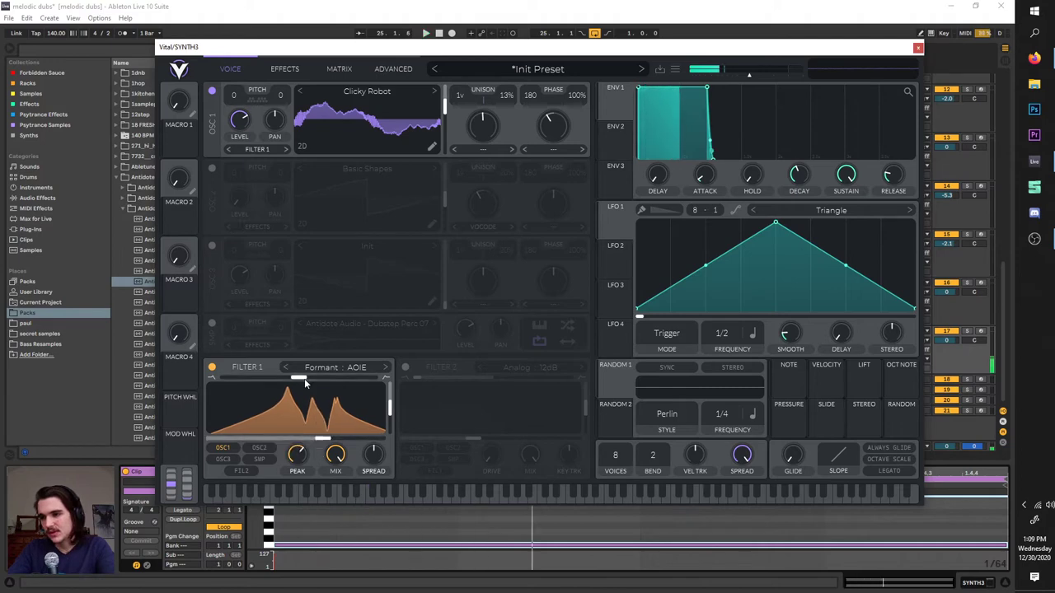
{"action": "mouse_move", "coordinate": [304, 378]}
{"action": "left_mouse_down"}
{"action": "mouse_move", "coordinate": [250, 381]}
{"action": "mouse_move", "coordinate": [303, 376]}
{"action": "left_mouse_up"}
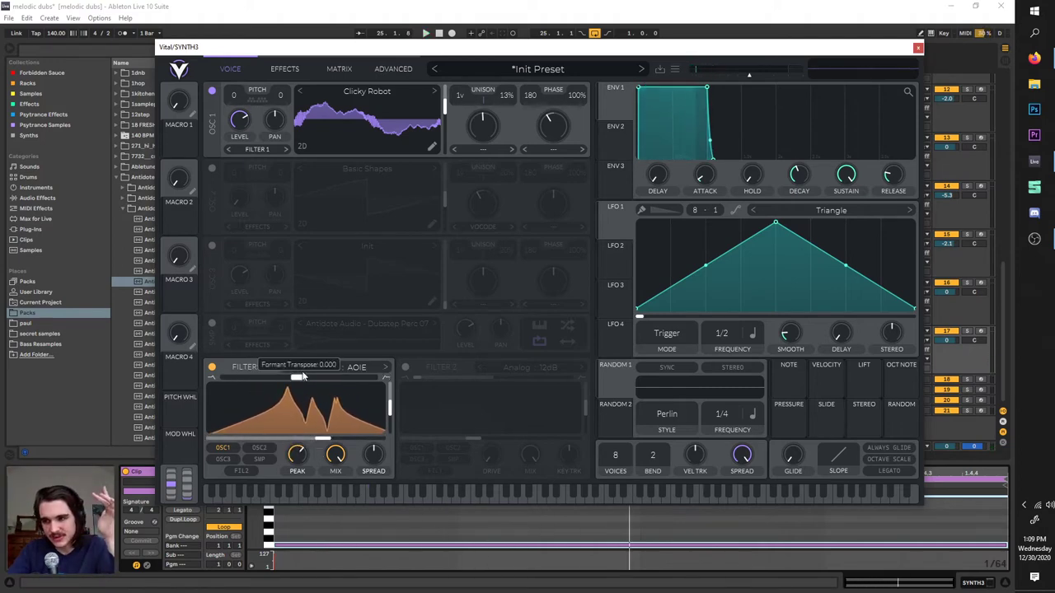
- Check the Formant variants, sweep filter 1's formant X and Y, and raise the formant transpose
{"action": "left_click", "coordinate": [360, 370]}
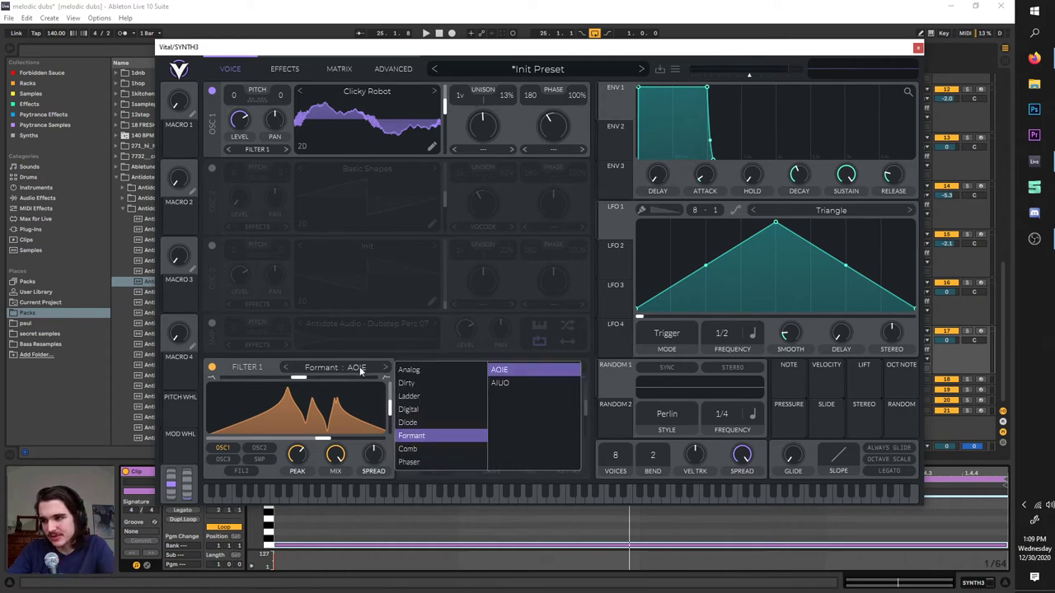
{"action": "left_click", "coordinate": [300, 379]}
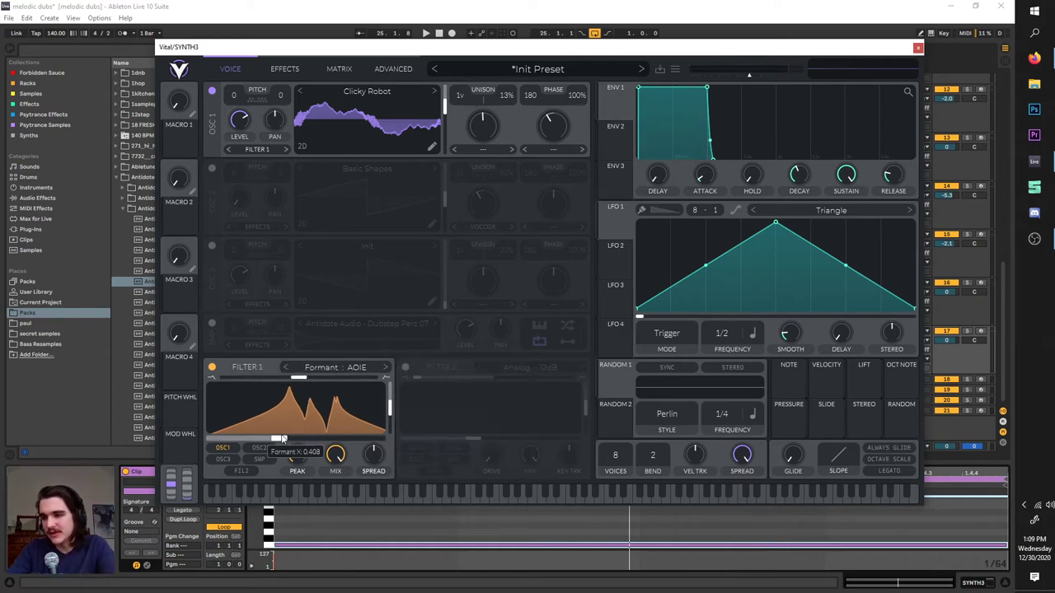
{"action": "left_click_drag", "start_coordinate": [281, 439], "coordinate": [362, 426]}
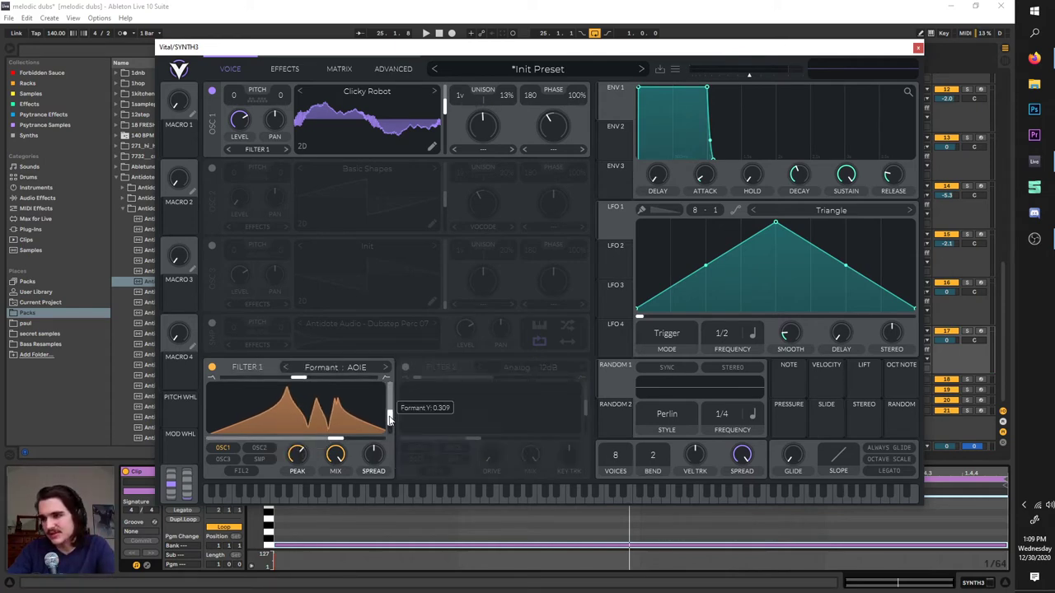
{"action": "left_click_drag", "start_coordinate": [343, 443], "coordinate": [300, 415]}
{"action": "left_click_drag", "start_coordinate": [246, 377], "coordinate": [321, 376]}
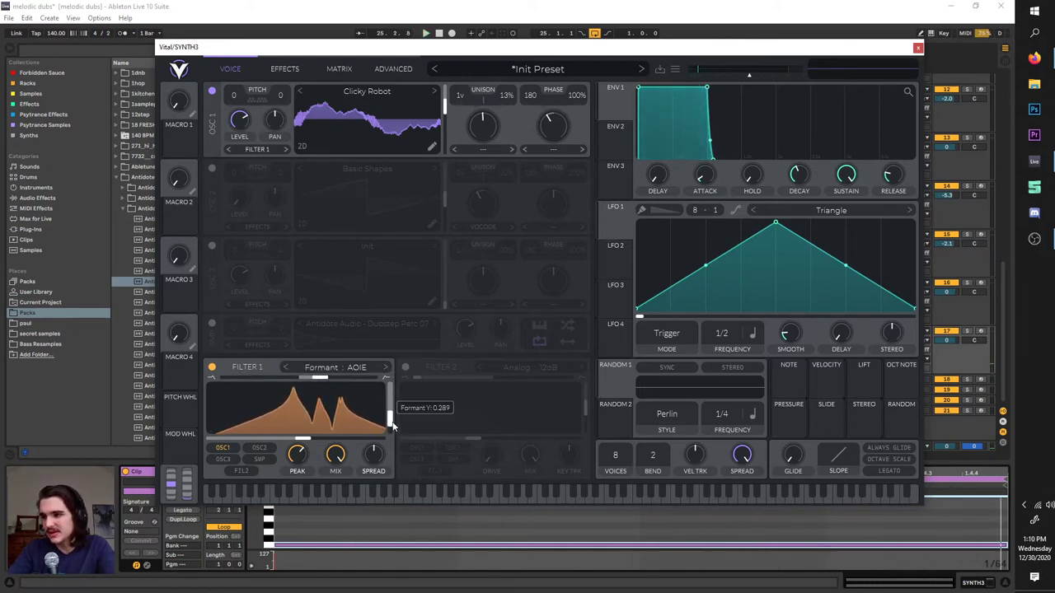
- During playback, raise filter 1's formant Y to 1.000 and peak to 100% while sweeping formant X
{"action": "left_click_drag", "start_coordinate": [393, 425], "coordinate": [391, 436]}
{"action": "key", "text": "space"}
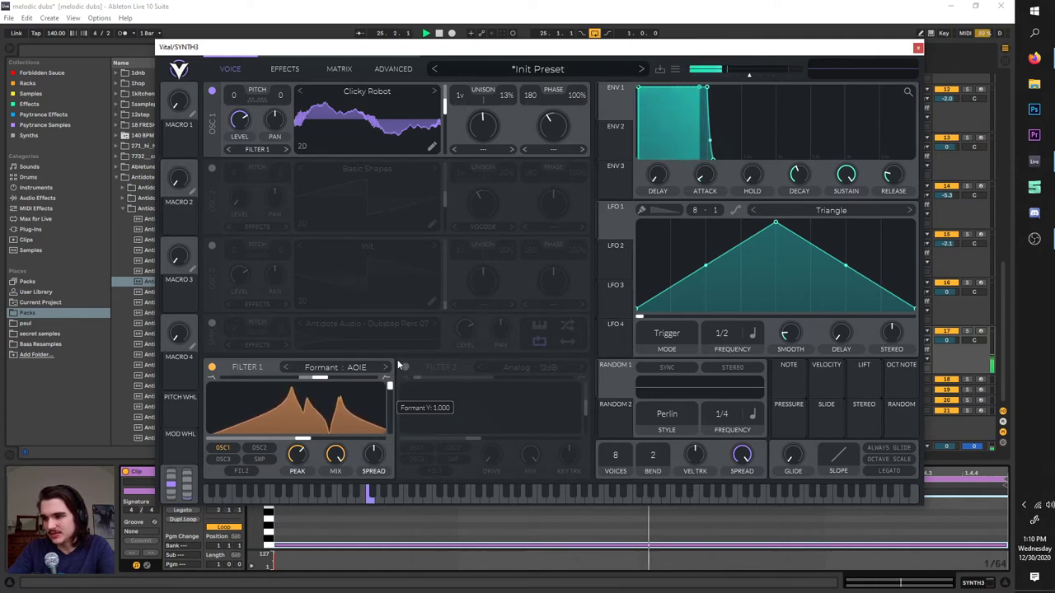
{"action": "left_click_drag", "start_coordinate": [303, 439], "coordinate": [263, 443]}
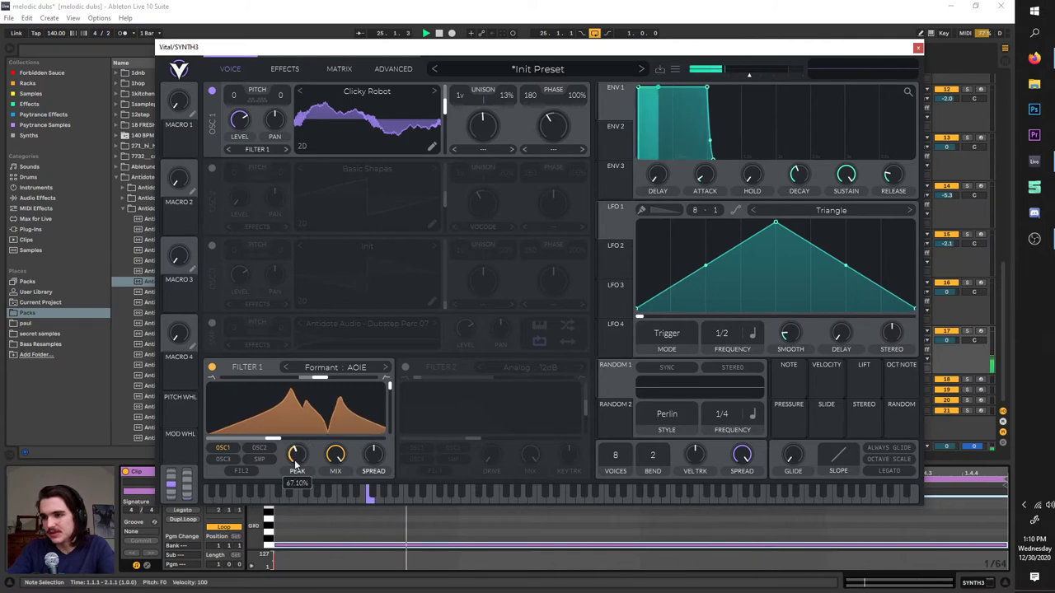
{"action": "left_click_drag", "start_coordinate": [295, 466], "coordinate": [313, 402]}
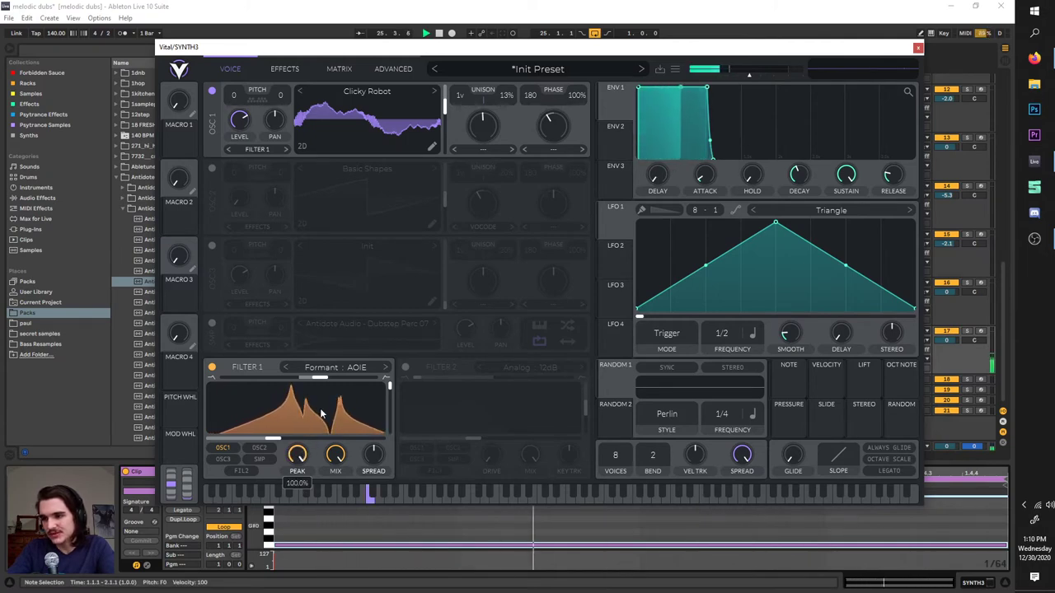
{"action": "left_click_drag", "start_coordinate": [329, 444], "coordinate": [299, 441]}
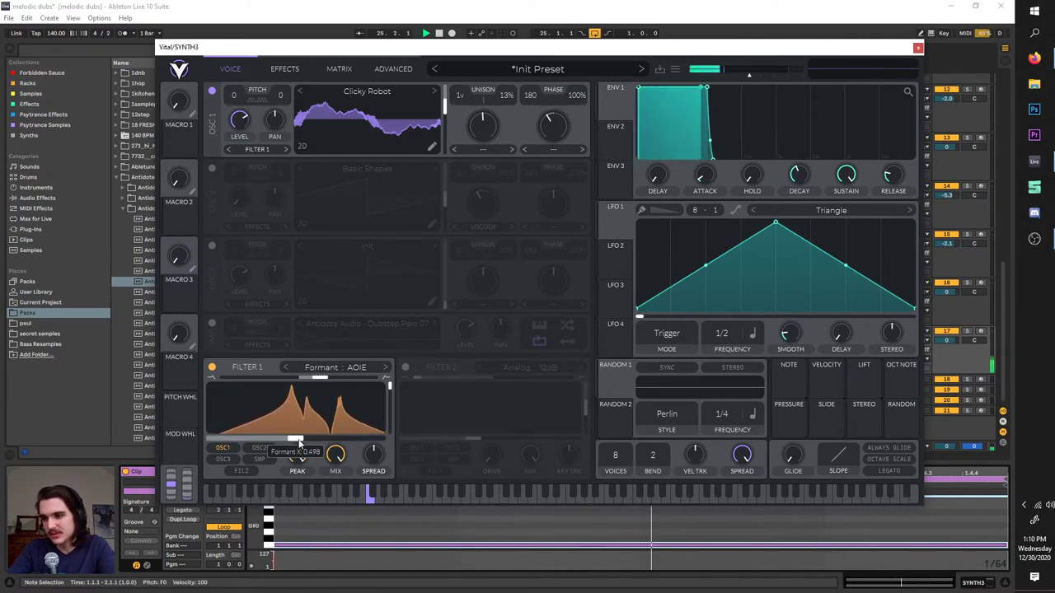
- Lower filter 1's peak, audition its spread during playback and reset the spread to its default value
{"action": "left_click_drag", "start_coordinate": [293, 497], "coordinate": [291, 564]}
{"action": "left_click_drag", "start_coordinate": [294, 440], "coordinate": [375, 455]}
{"action": "key", "text": "space"}
{"action": "key", "text": "space"}
{"action": "right_click", "coordinate": [376, 455]}
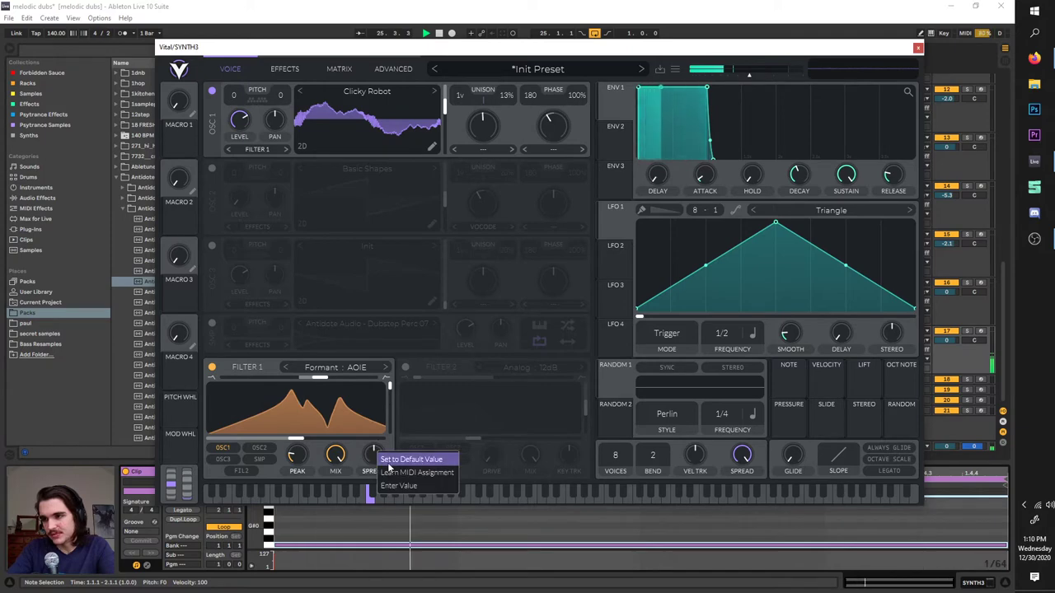
{"action": "left_click", "coordinate": [390, 462]}
{"action": "key", "text": "space"}
- Switch filter 1 to the Formant AIUO variant
{"action": "left_click", "coordinate": [337, 369]}
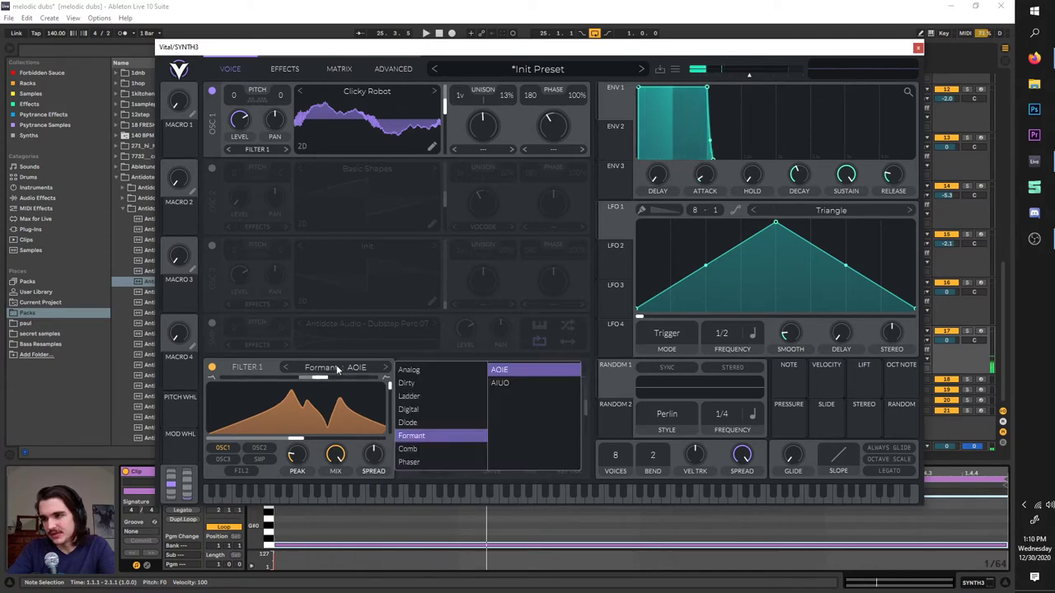
{"action": "left_click", "coordinate": [517, 384]}
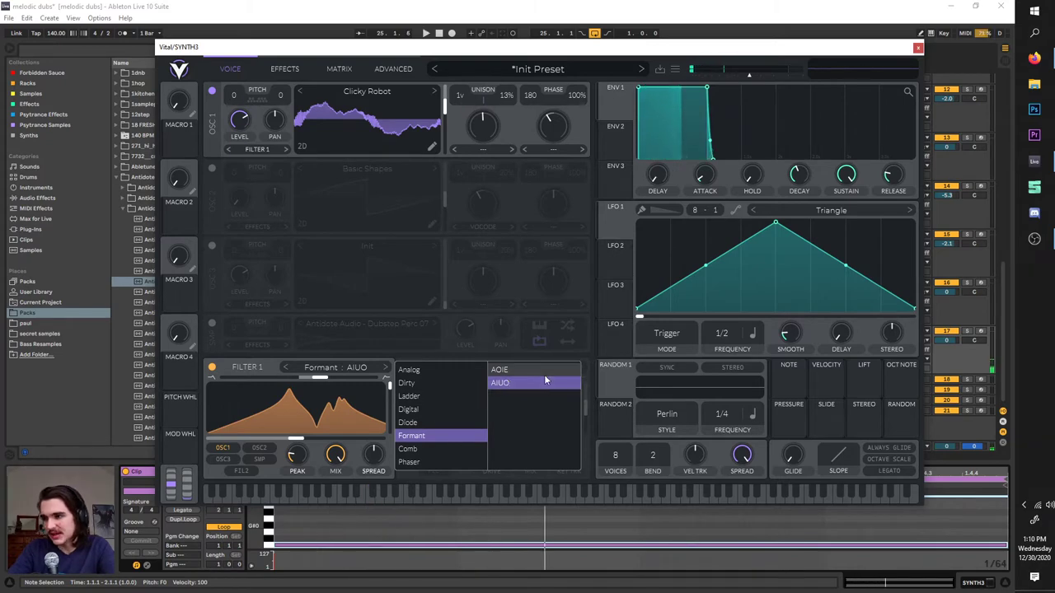
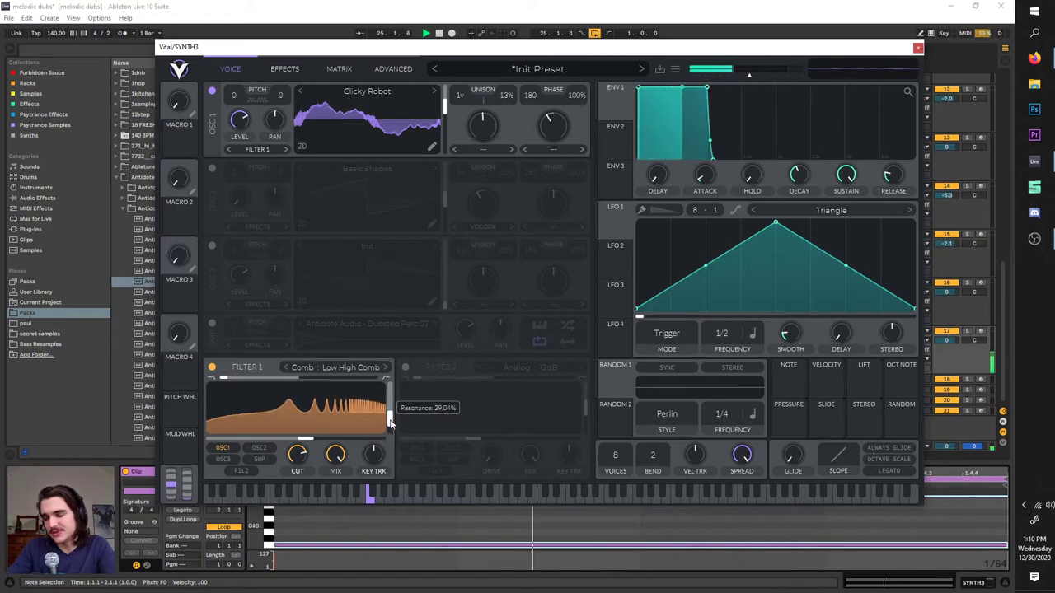
- Lower the Low High Comb cutoff on filter 1, switch the model to Low High Flange+ and audition its blend
{"action": "mouse_move", "coordinate": [327, 439]}
{"action": "left_mouse_down"}
{"action": "mouse_move", "coordinate": [365, 440]}
{"action": "mouse_move", "coordinate": [252, 440]}
{"action": "mouse_move", "coordinate": [316, 438]}
{"action": "left_mouse_up"}
{"action": "left_click", "coordinate": [350, 368]}
{"action": "left_click", "coordinate": [517, 383]}
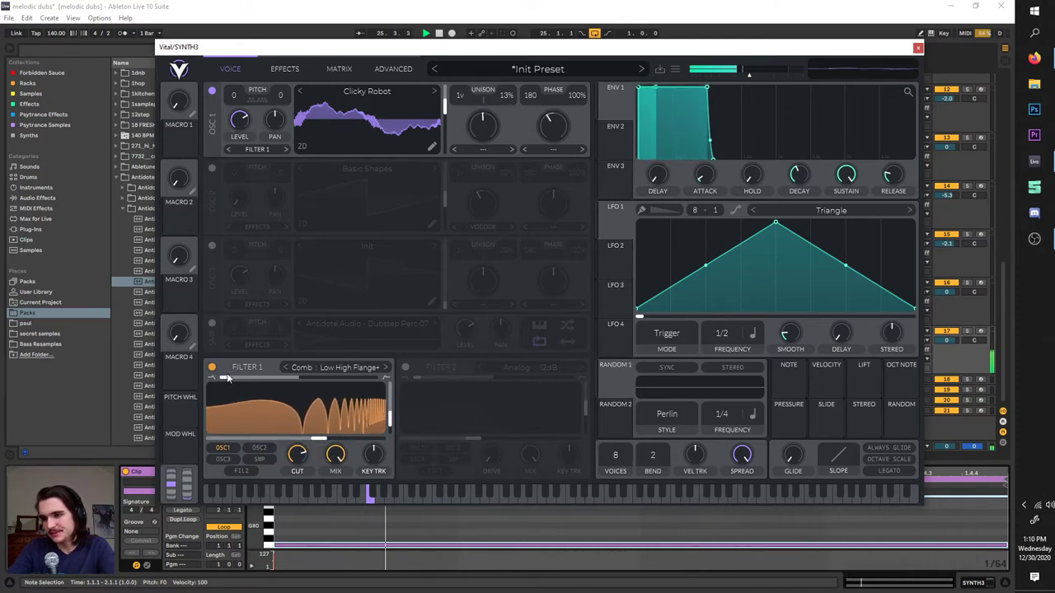
{"action": "mouse_move", "coordinate": [228, 377]}
{"action": "left_mouse_down"}
{"action": "mouse_move", "coordinate": [276, 378]}
{"action": "mouse_move", "coordinate": [220, 379]}
{"action": "left_mouse_up"}
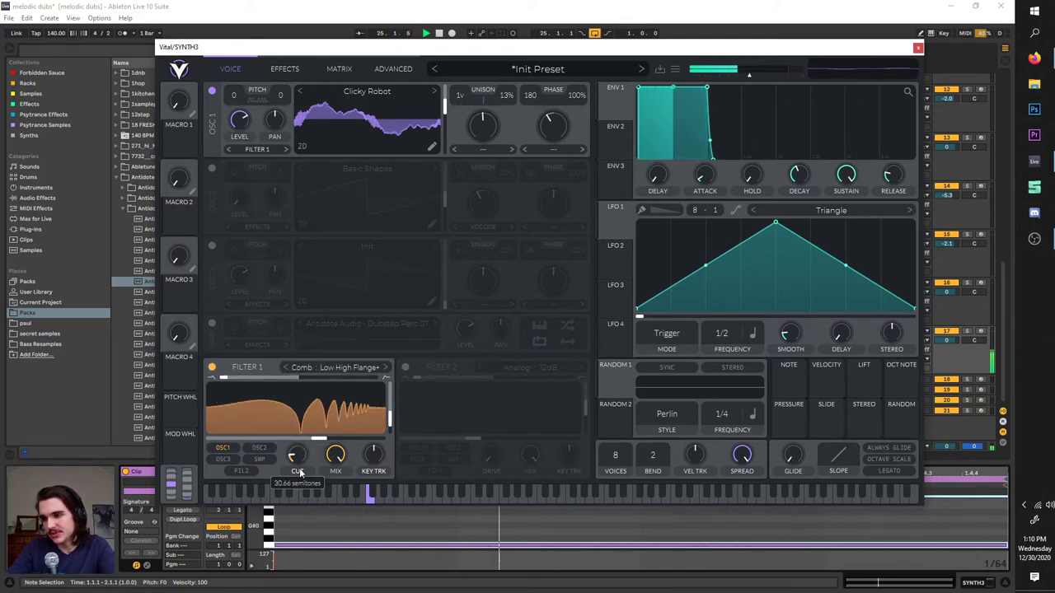
- Audition filter 1's Comb variants Low High Flange-, Band Spread Comb, Band Spread Flange+ and Band Spread Flange- during playback
{"action": "left_click", "coordinate": [347, 367]}
{"action": "left_click", "coordinate": [517, 397]}
{"action": "left_click", "coordinate": [514, 411]}
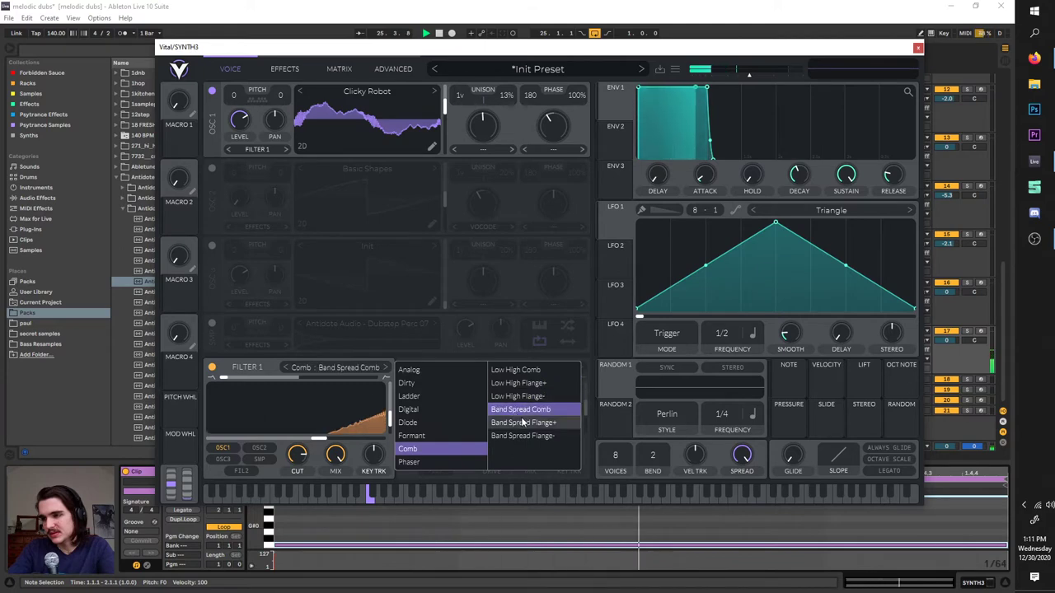
{"action": "left_click", "coordinate": [524, 422]}
{"action": "left_click", "coordinate": [538, 435]}
- Compare the low-high and band-spread Comb variants back and forth during playback, leaving filter 1 on Low High Flange-
{"action": "left_click", "coordinate": [541, 396]}
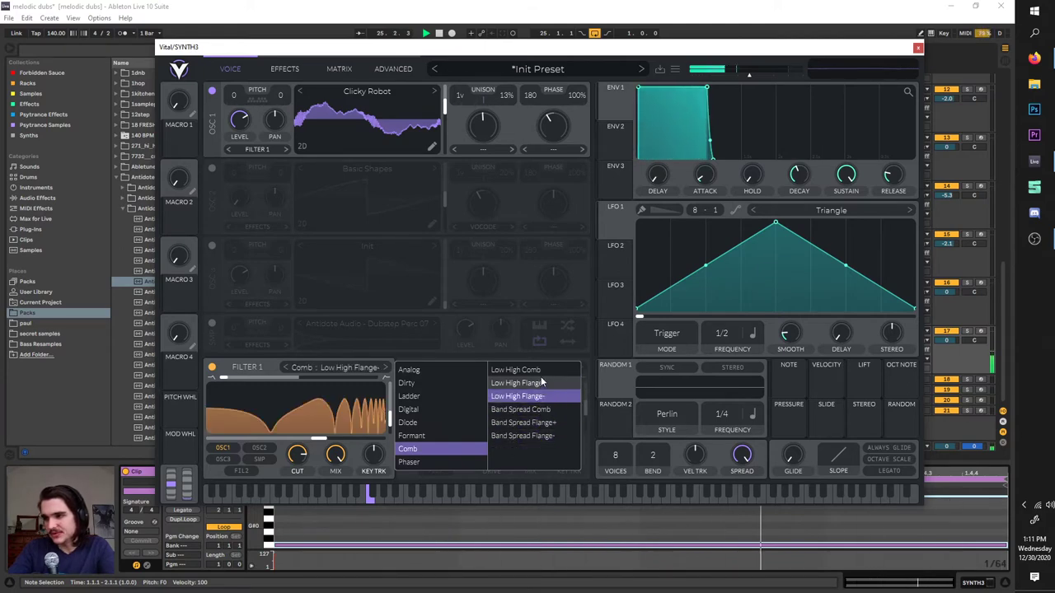
{"action": "left_click", "coordinate": [542, 383]}
{"action": "left_click", "coordinate": [549, 398]}
{"action": "left_click", "coordinate": [549, 386]}
{"action": "left_click", "coordinate": [517, 397]}
{"action": "left_click", "coordinate": [519, 410]}
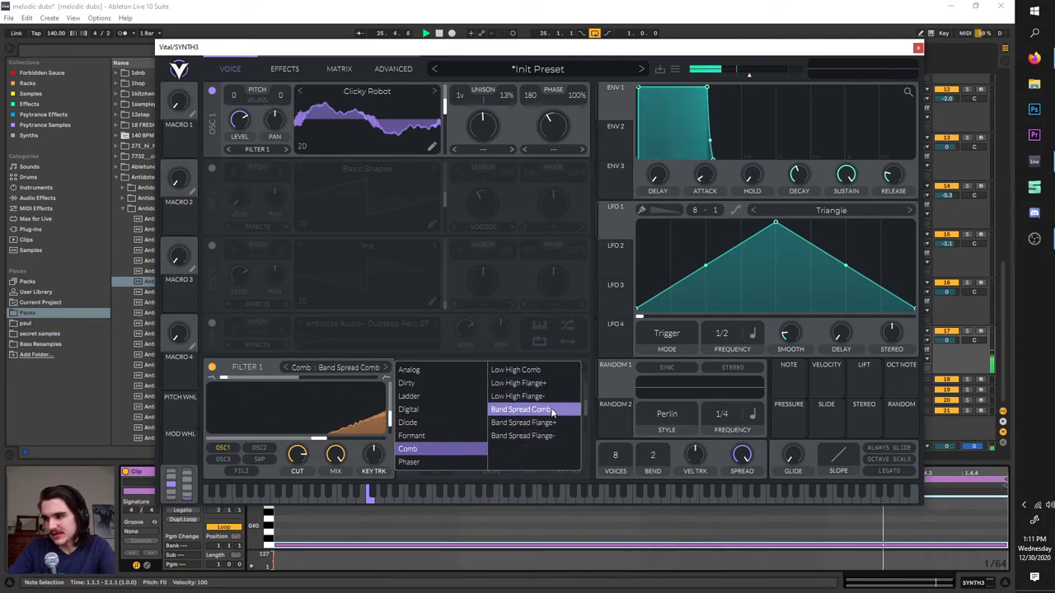
{"action": "left_click", "coordinate": [527, 383]}
{"action": "left_click", "coordinate": [551, 398]}
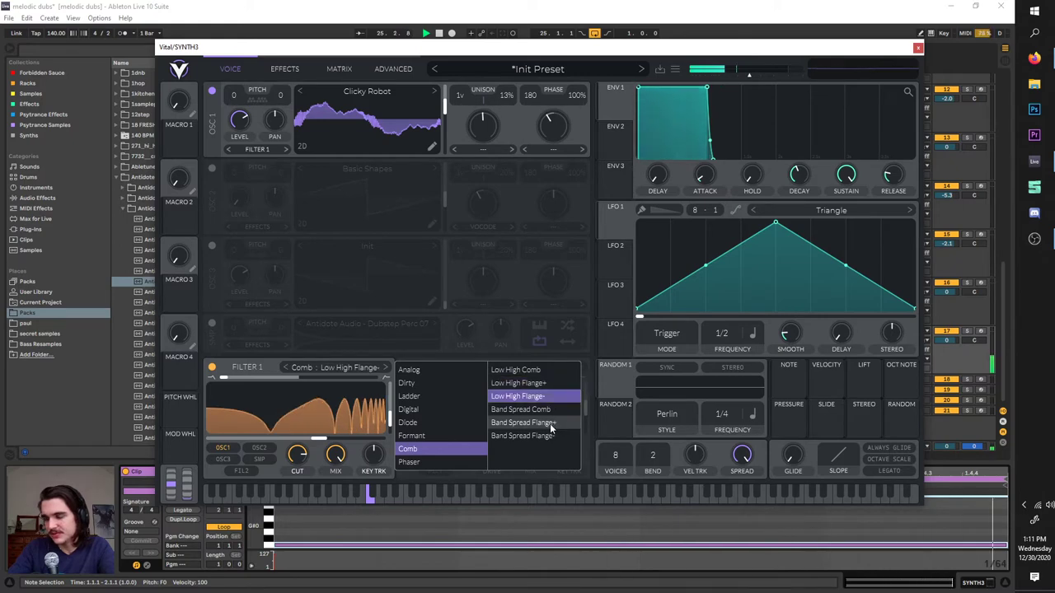
{"action": "left_click", "coordinate": [550, 425]}
{"action": "left_click", "coordinate": [543, 411]}
{"action": "left_click", "coordinate": [540, 396]}
{"action": "left_click", "coordinate": [543, 383]}
{"action": "left_click", "coordinate": [545, 371]}
{"action": "left_click", "coordinate": [532, 397]}
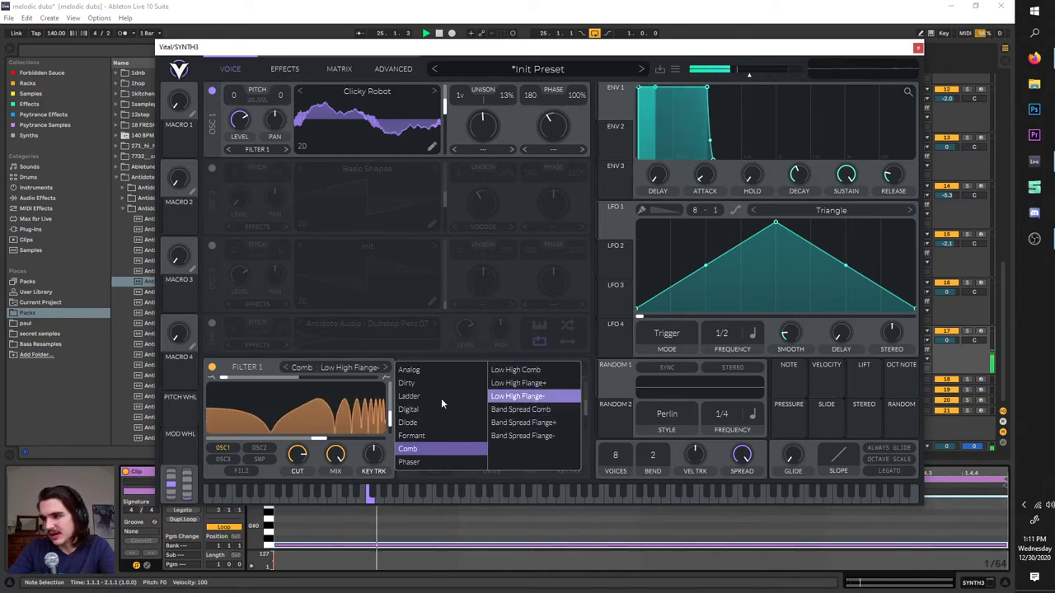
{"action": "mouse_move", "coordinate": [225, 378]}
{"action": "left_mouse_down"}
{"action": "mouse_move", "coordinate": [437, 380]}
{"action": "mouse_move", "coordinate": [225, 384]}
{"action": "left_mouse_up"}
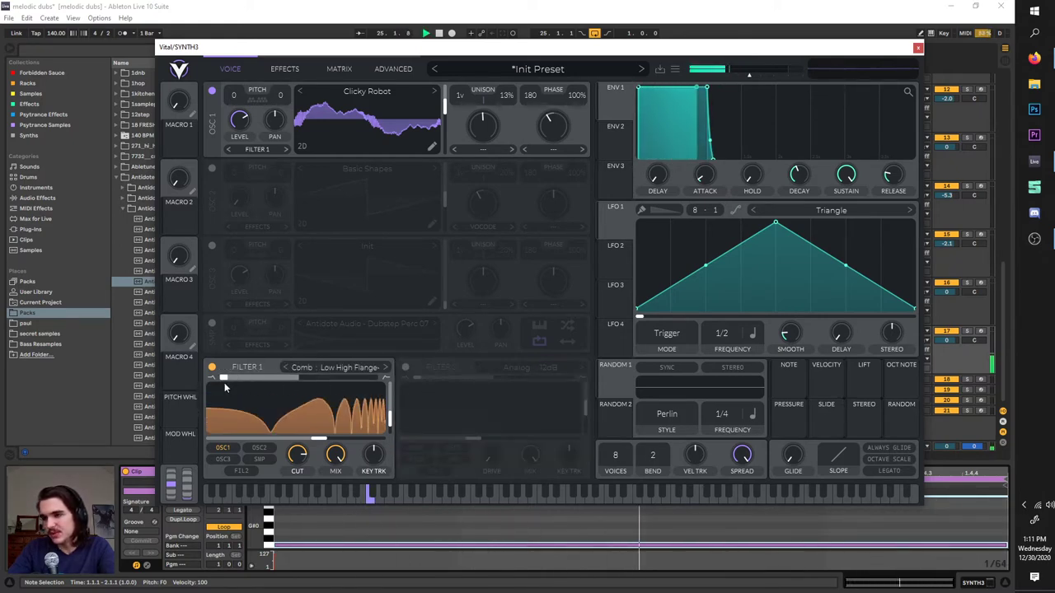
- Switch filter 1 to Phaser Positive and raise its blend to the maximum
{"action": "left_click", "coordinate": [332, 367]}
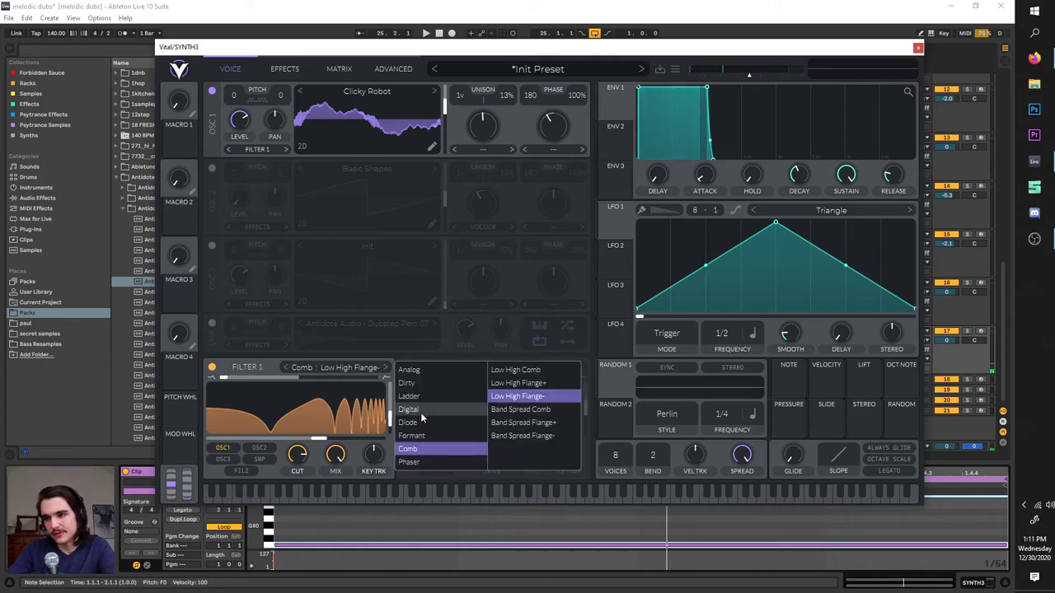
{"action": "left_click", "coordinate": [429, 461]}
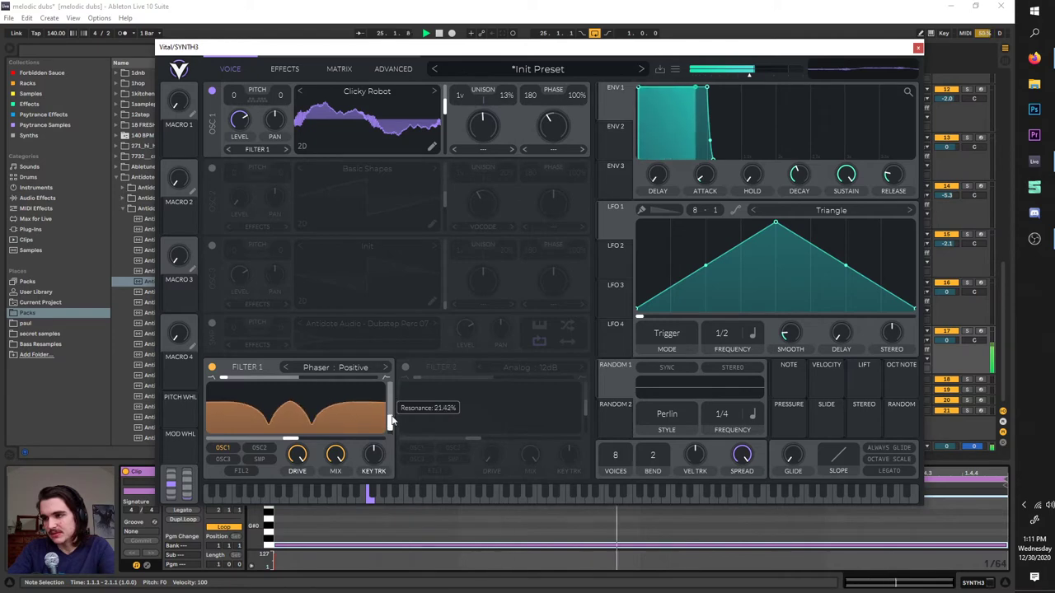
{"action": "left_click", "coordinate": [226, 379]}
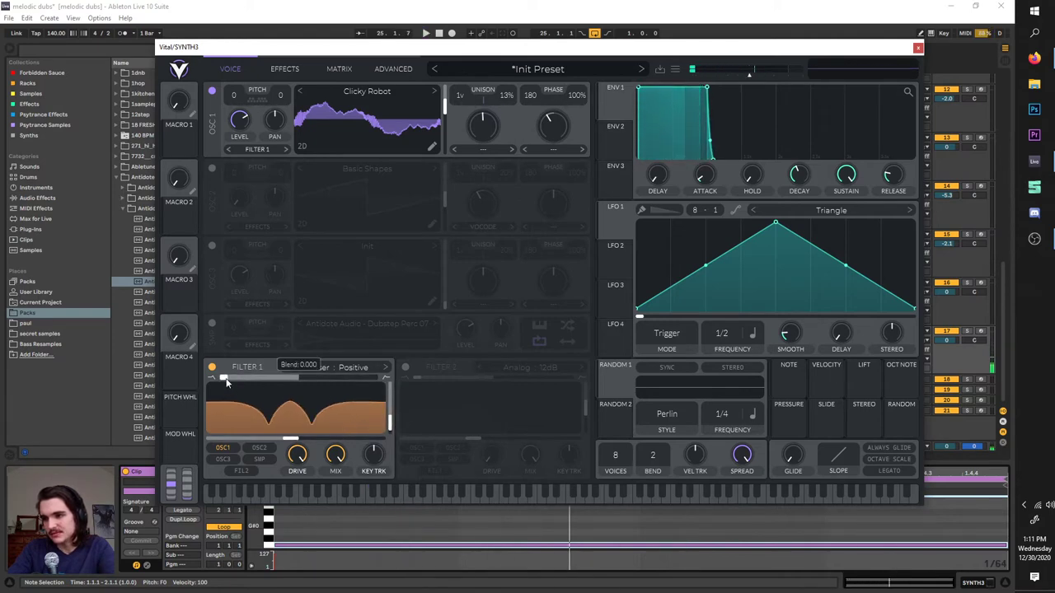
{"action": "left_click_drag", "start_coordinate": [289, 378], "coordinate": [425, 368]}
- Start playback and sweep the Phaser Positive cutoff on filter 1 up and back down
{"action": "key", "text": "space"}
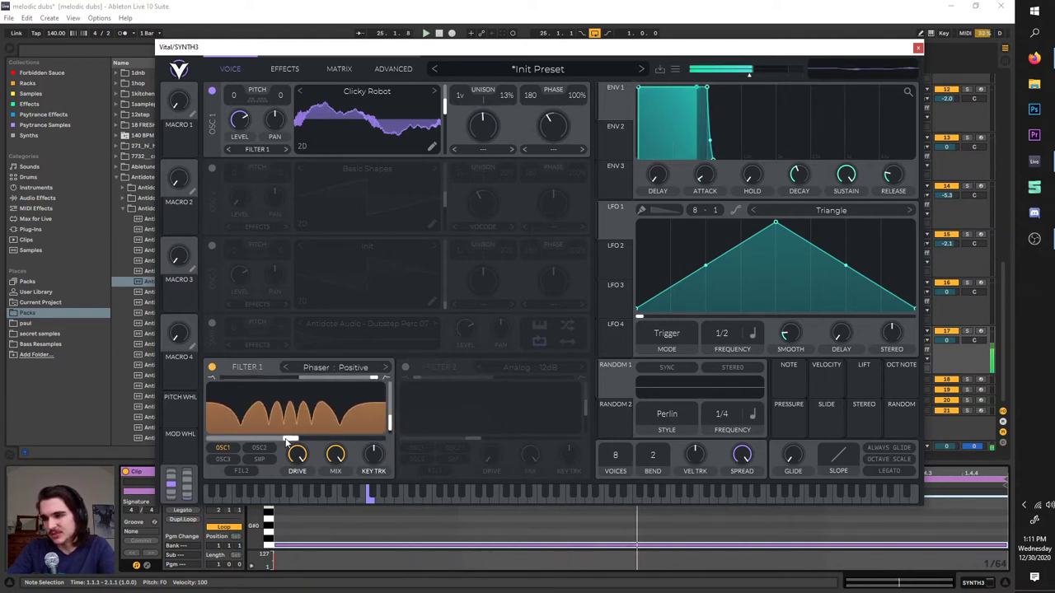
{"action": "left_click_drag", "start_coordinate": [291, 439], "coordinate": [391, 385]}
{"action": "left_click_drag", "start_coordinate": [362, 439], "coordinate": [302, 442]}
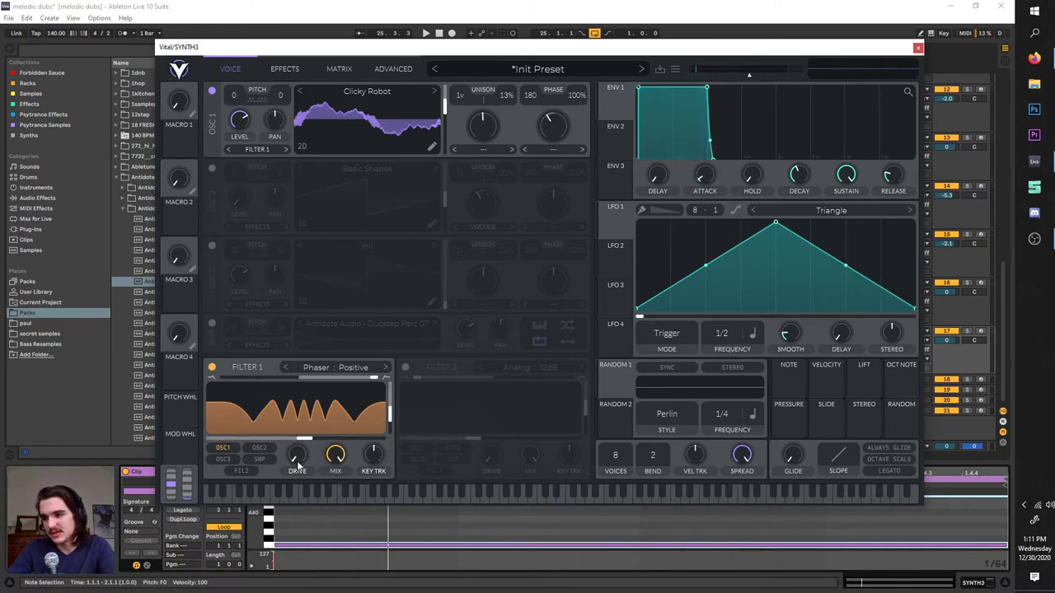
- Compare the Comb and Phaser models on filter 1, then choose the Phaser Negative variant
{"action": "left_click", "coordinate": [336, 366]}
{"action": "left_click", "coordinate": [456, 448]}
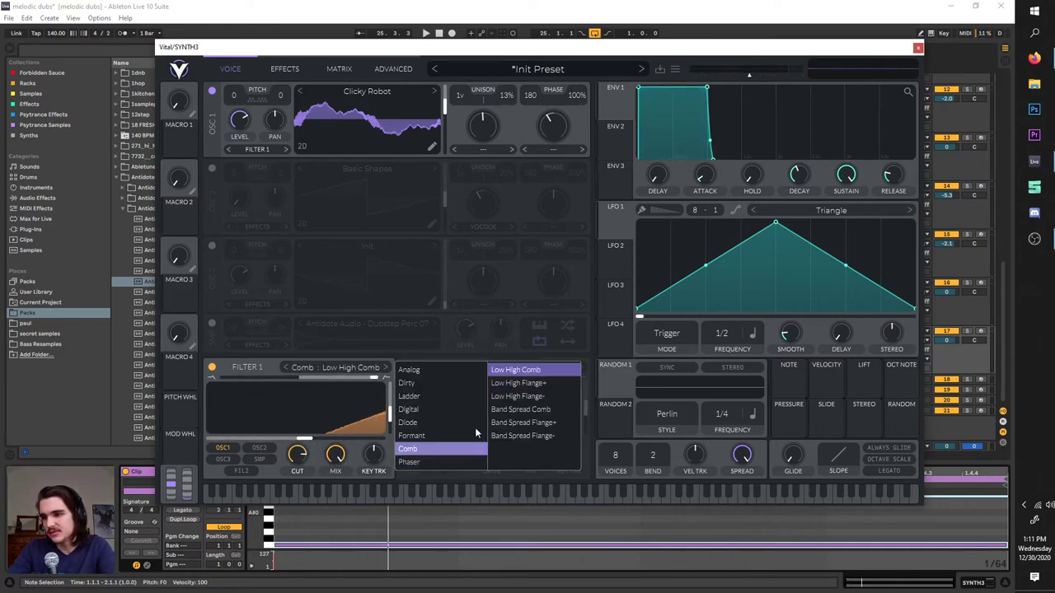
{"action": "left_click", "coordinate": [408, 462]}
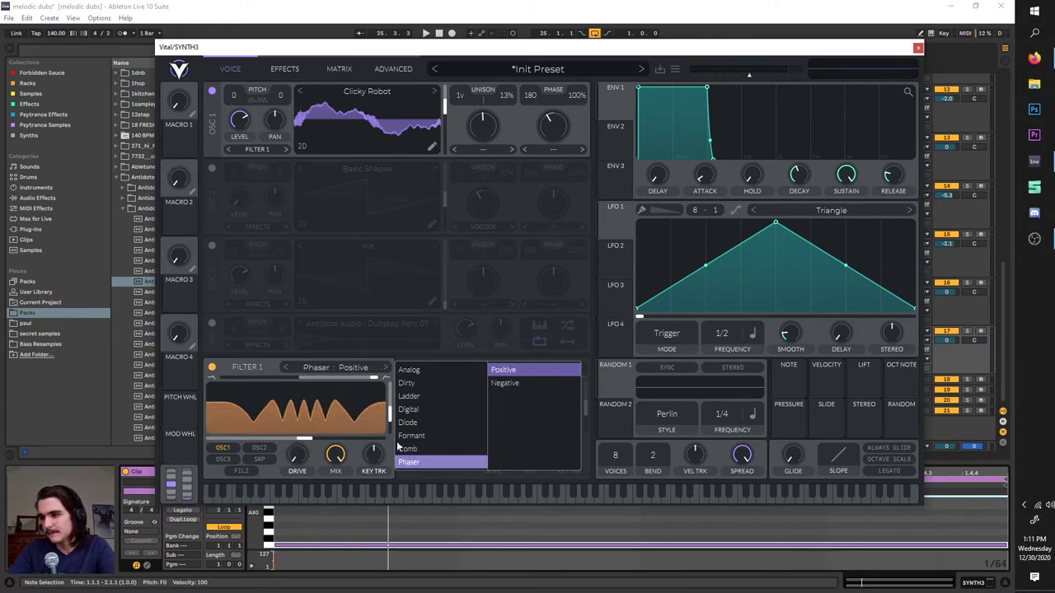
{"action": "left_click", "coordinate": [503, 383]}
- During playback, adjust filter 1's Phaser Negative resonance, audition its blend and sweep the cutoff
{"action": "left_click", "coordinate": [284, 405]}
{"action": "key", "text": "space"}
{"action": "left_click_drag", "start_coordinate": [390, 413], "coordinate": [279, 438]}
{"action": "mouse_move", "coordinate": [371, 378]}
{"action": "left_mouse_down"}
{"action": "mouse_move", "coordinate": [261, 376]}
{"action": "mouse_move", "coordinate": [375, 368]}
{"action": "left_mouse_up"}
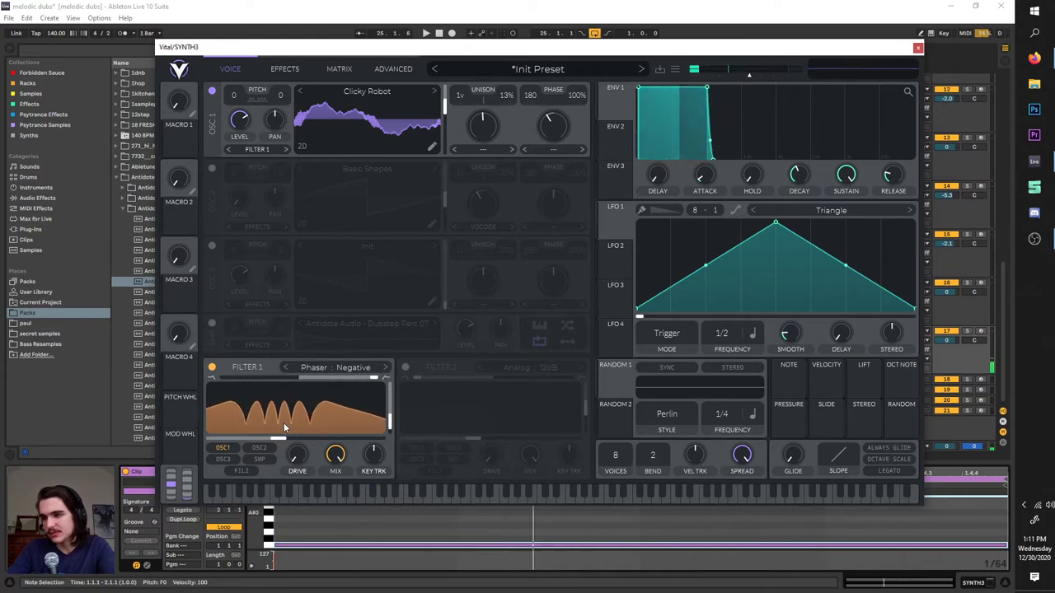
{"action": "mouse_move", "coordinate": [311, 437]}
{"action": "left_mouse_down"}
{"action": "mouse_move", "coordinate": [308, 424]}
{"action": "mouse_move", "coordinate": [323, 425]}
{"action": "left_mouse_up"}
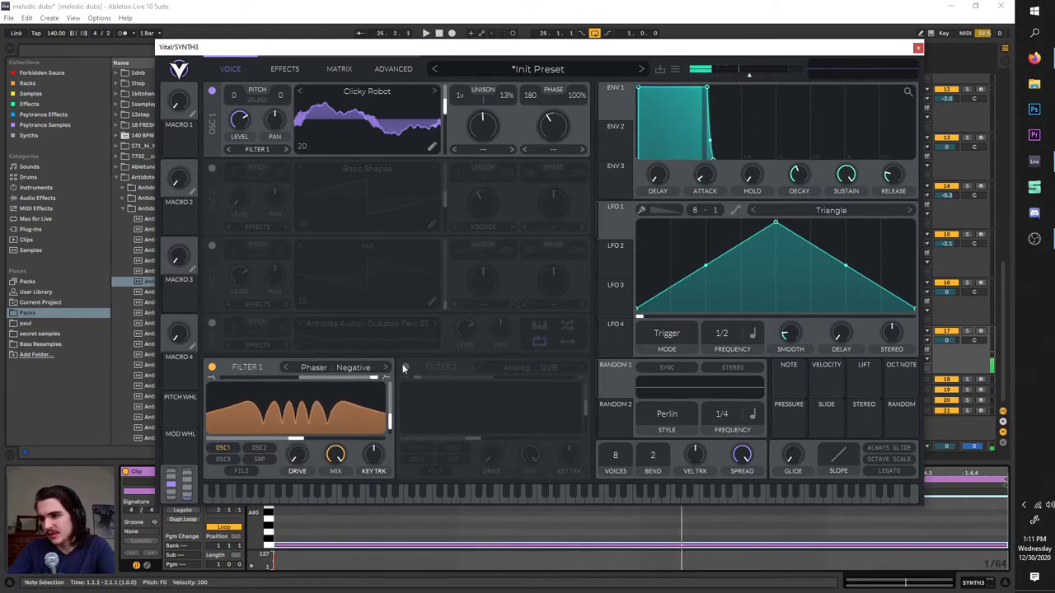
- Enable filter 2 and route oscillator 1 to Filter 1+2
{"action": "left_click", "coordinate": [430, 398]}
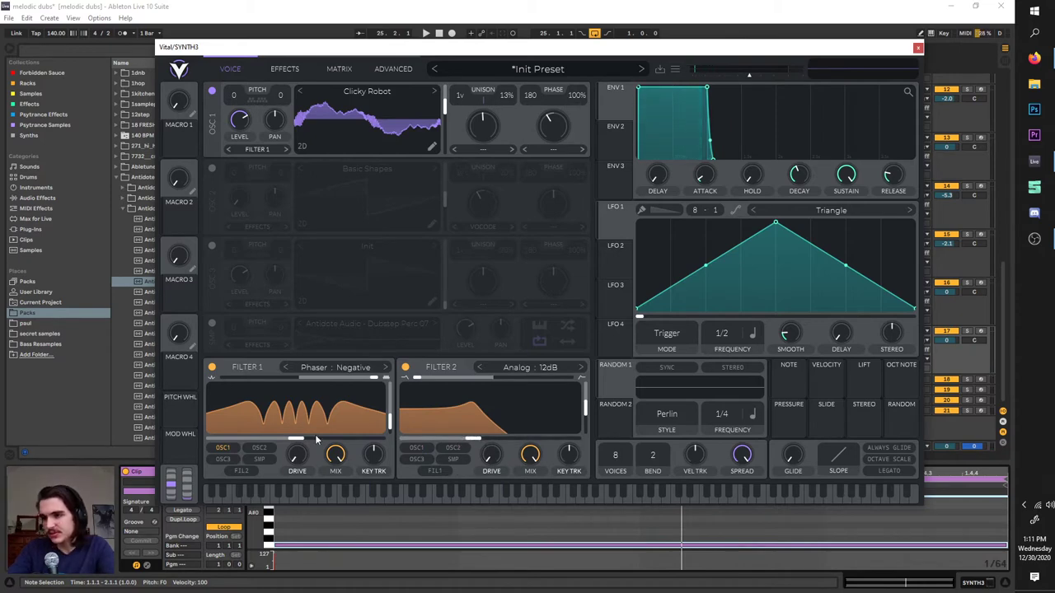
{"action": "left_click", "coordinate": [244, 150]}
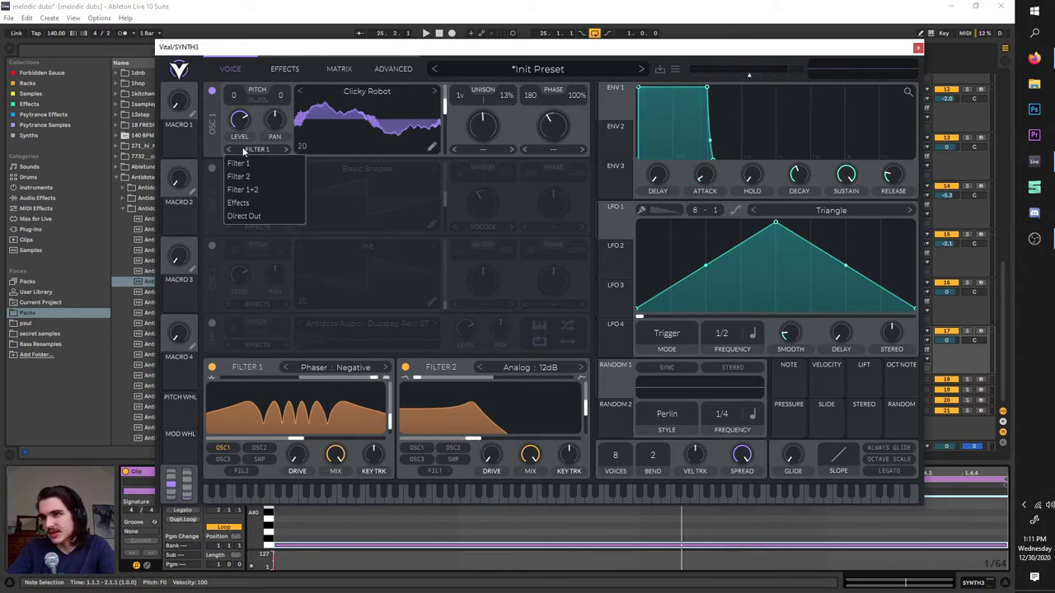
{"action": "left_click", "coordinate": [258, 190]}
- Audition both filters during playback, slightly lowering filter 2's cutoff and raising filter 1's cutoff
{"action": "key", "text": "space"}
{"action": "left_click_drag", "start_coordinate": [473, 408], "coordinate": [462, 388]}
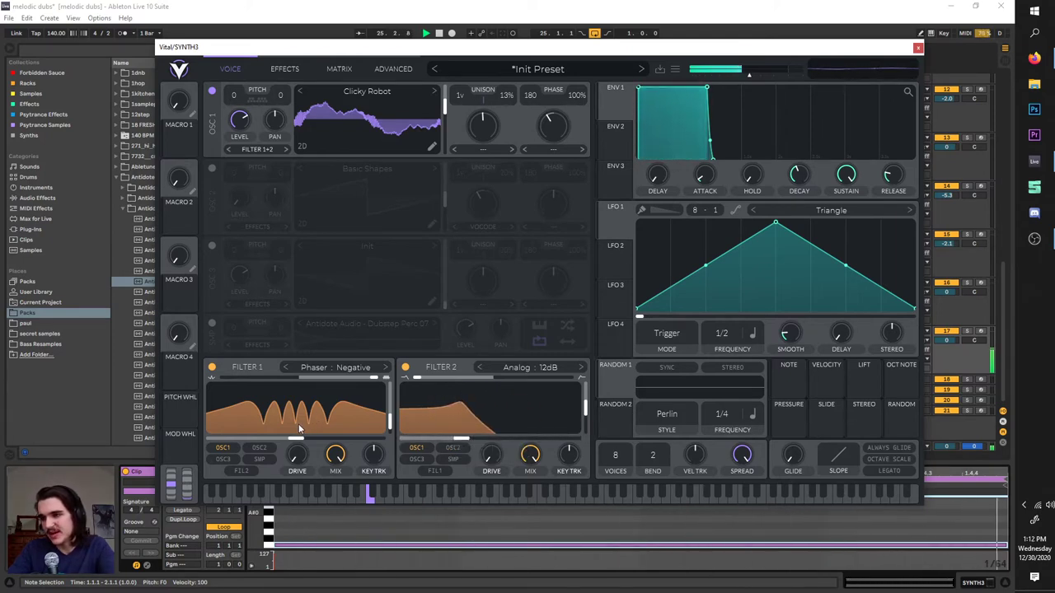
{"action": "left_click_drag", "start_coordinate": [299, 424], "coordinate": [328, 439]}
{"action": "key", "text": "space"}
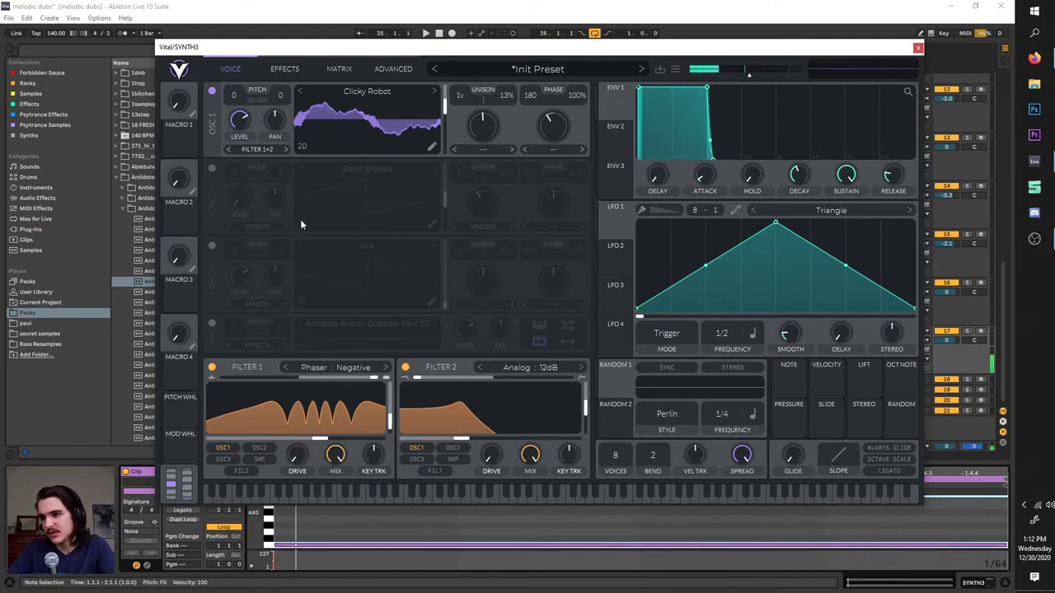
- Route oscillator 1 back to Filter 1 and feed filter 1's output into filter 2
{"action": "left_click", "coordinate": [271, 152]}
{"action": "left_click", "coordinate": [260, 161]}
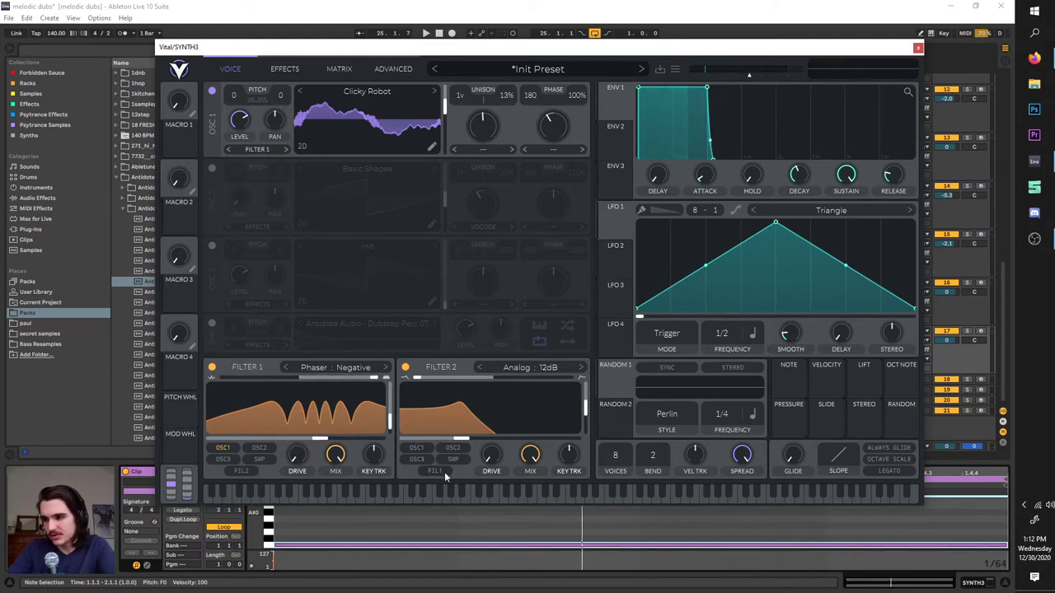
{"action": "left_click", "coordinate": [437, 471]}
- During playback, raise filter 2's cutoff and move its blend to the middle for a band-pass response
{"action": "key", "text": "space"}
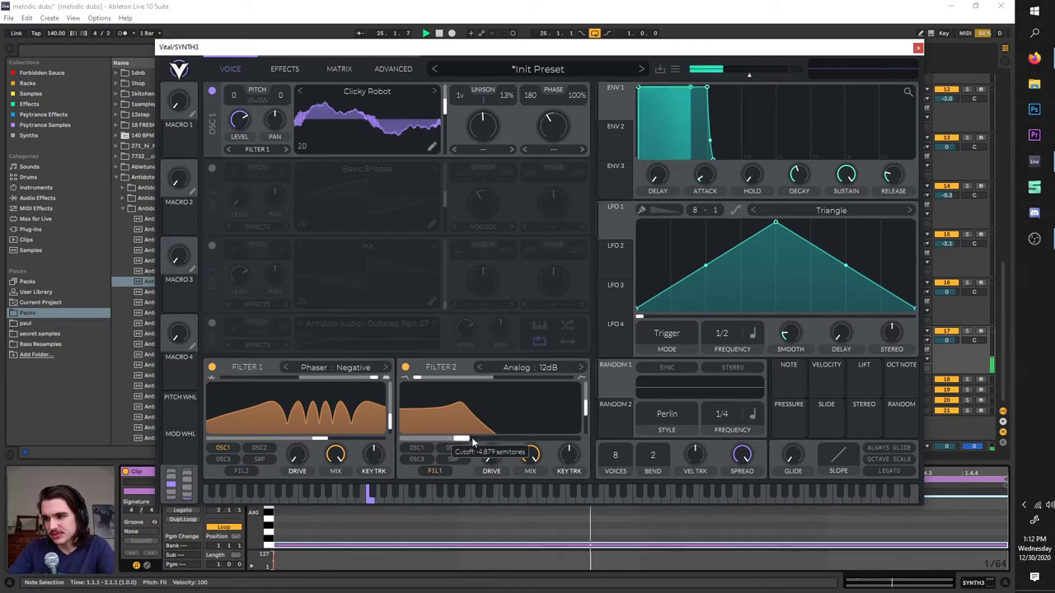
{"action": "left_click_drag", "start_coordinate": [451, 439], "coordinate": [522, 439]}
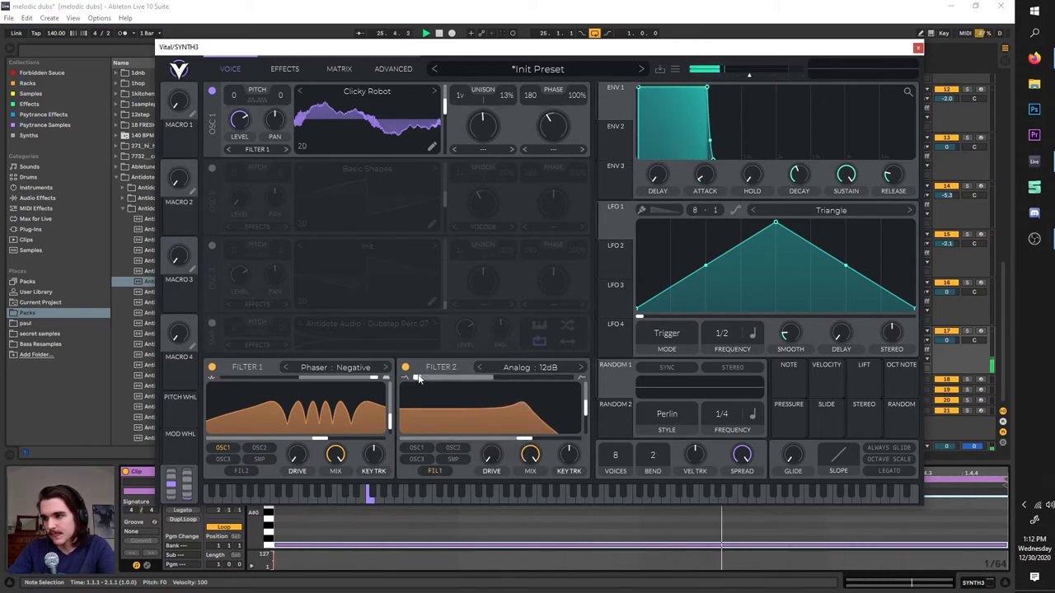
{"action": "left_click_drag", "start_coordinate": [419, 379], "coordinate": [493, 379]}
{"action": "mouse_move", "coordinate": [520, 439]}
{"action": "left_mouse_down"}
{"action": "mouse_move", "coordinate": [425, 440]}
{"action": "mouse_move", "coordinate": [567, 438]}
{"action": "mouse_move", "coordinate": [510, 440]}
{"action": "left_mouse_up"}
{"action": "key", "text": "space"}
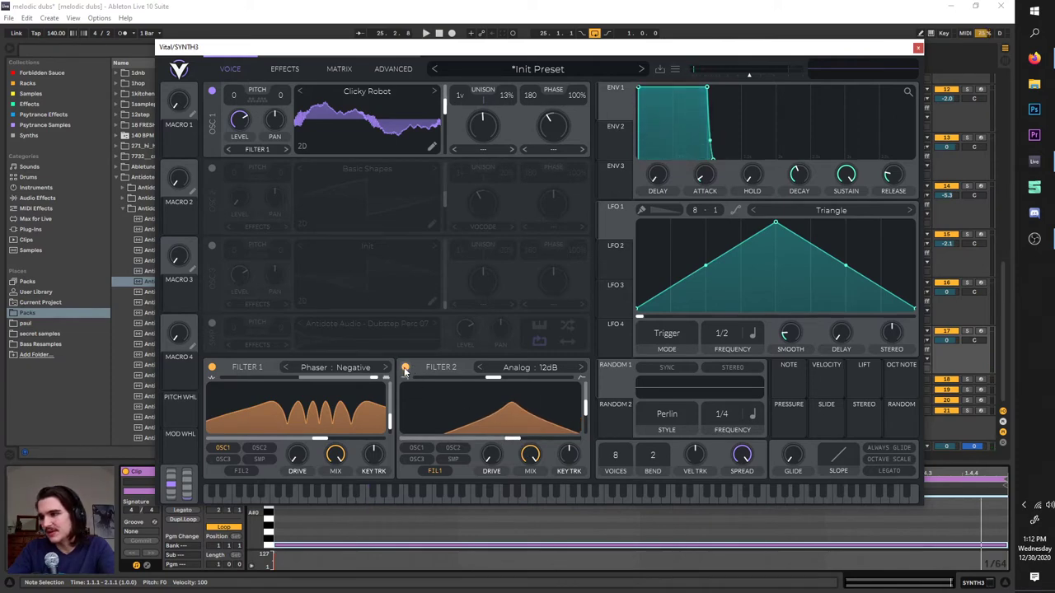
- Turn off both filters and enable the sampler with the Antidote Audio - Dubstep Perc 07 sample
{"action": "left_click", "coordinate": [404, 368]}
{"action": "left_click", "coordinate": [211, 368]}
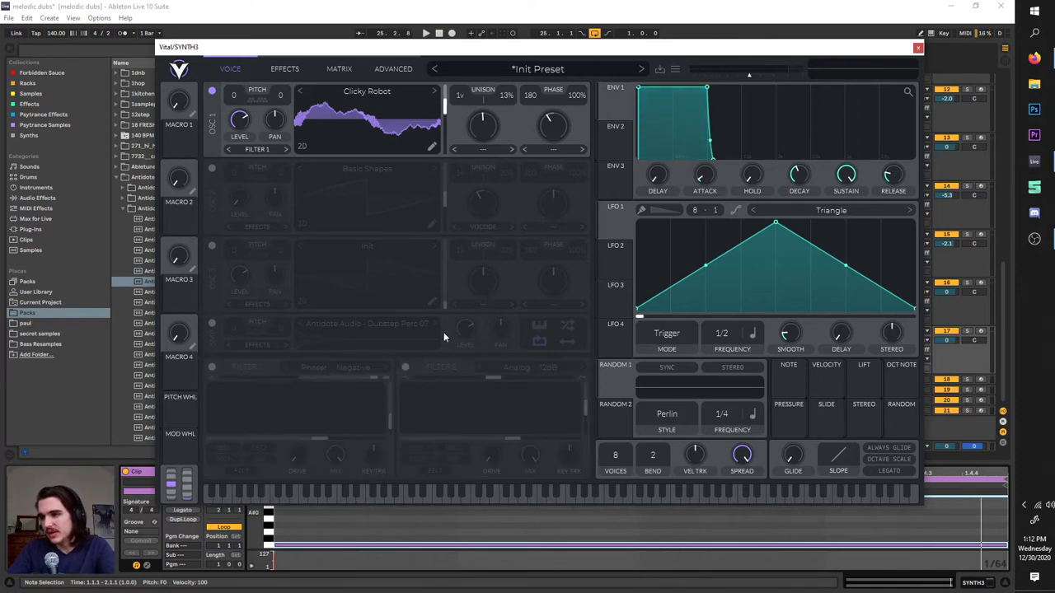
{"action": "left_click", "coordinate": [212, 322]}
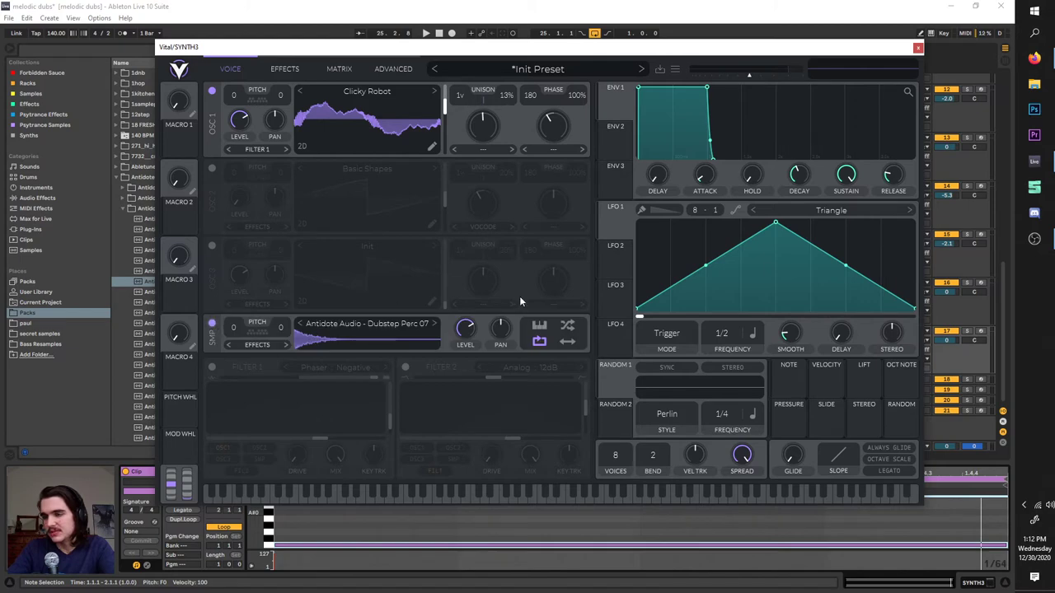
- Toggle the sampler's key tracking during playback to compare the sample's pitch, leaving it enabled
{"action": "left_click", "coordinate": [540, 342]}
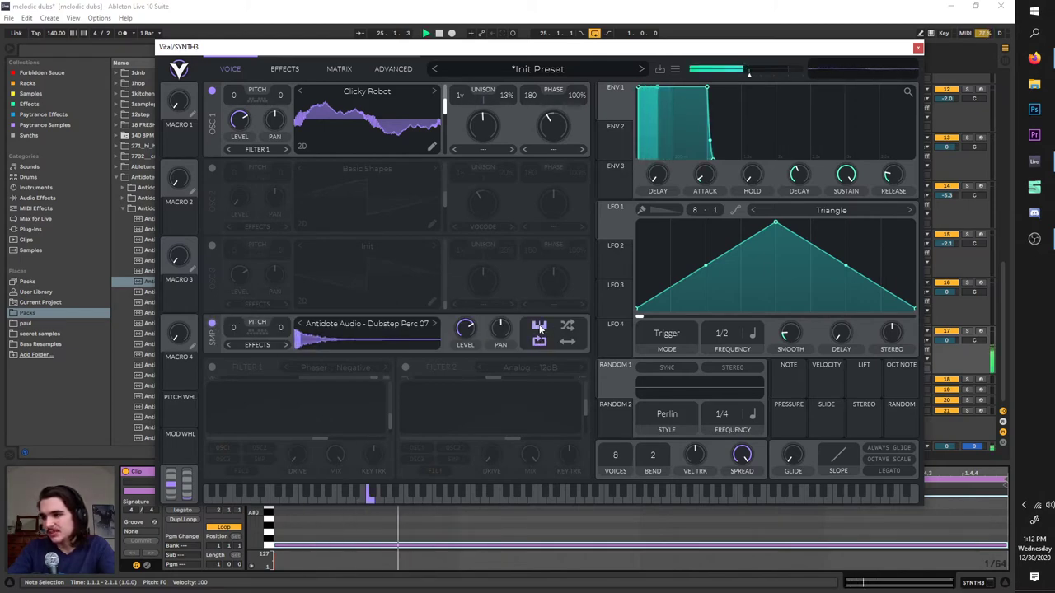
{"action": "left_click", "coordinate": [540, 327]}
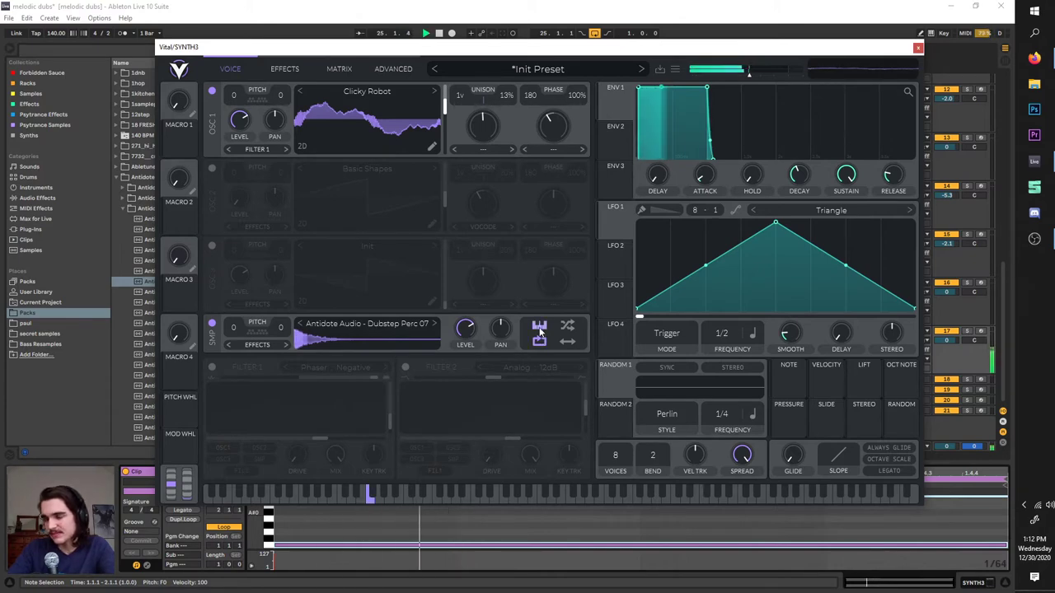
{"action": "left_click", "coordinate": [540, 327]}
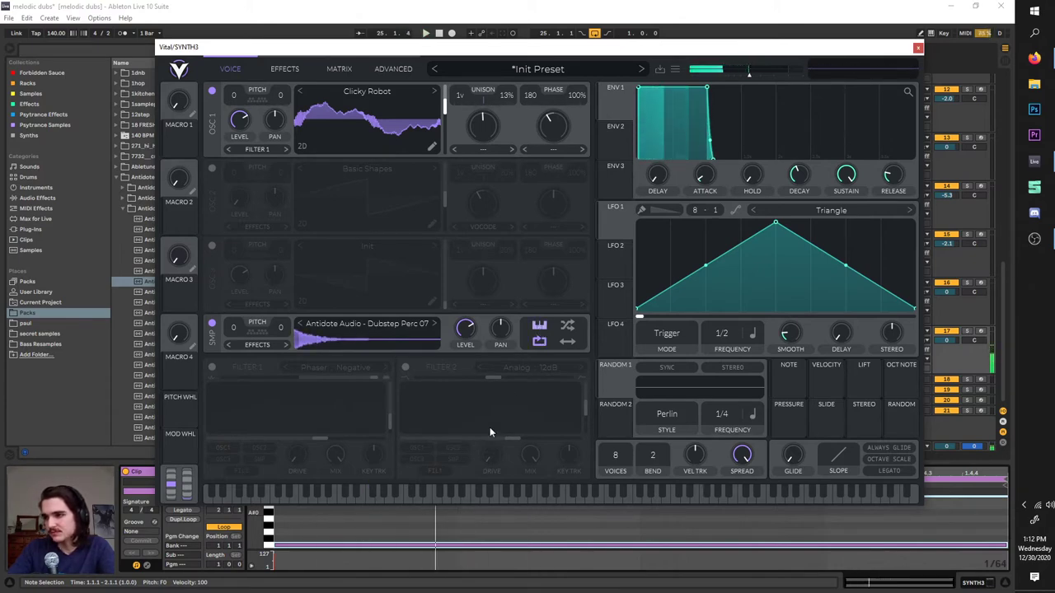
- Transpose the clip's note up an octave and back down, and turn off the sampler's key tracking
{"action": "left_click", "coordinate": [424, 545]}
{"action": "key", "text": "shift+Up"}
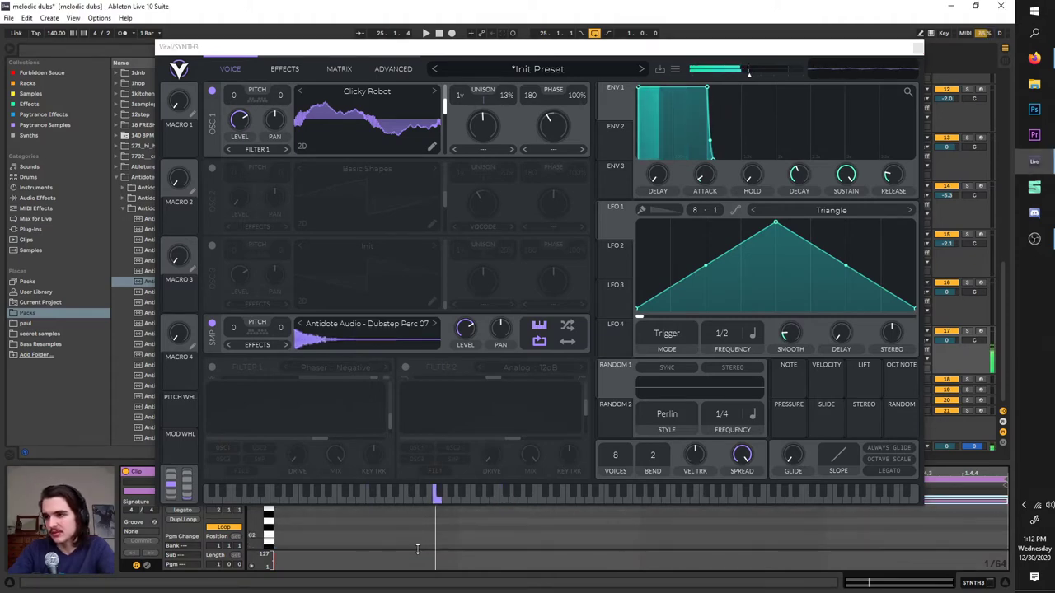
{"action": "key", "text": "shift+Down"}
{"action": "left_click", "coordinate": [539, 327]}
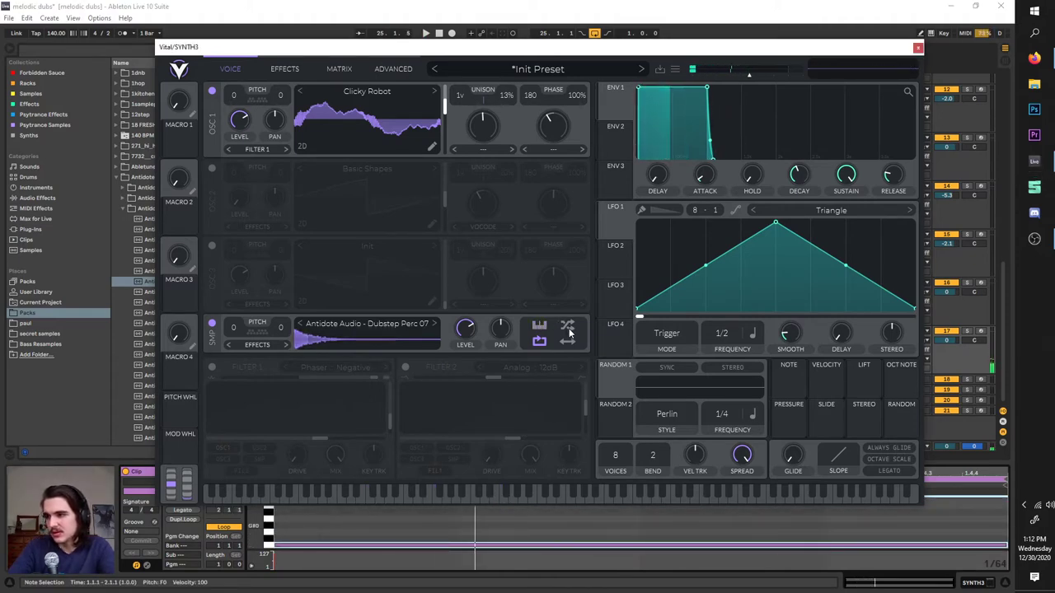
- Compare the sampler's bounce and loop playback options, leave looping off, and turn off the sampler
{"action": "left_click", "coordinate": [569, 329]}
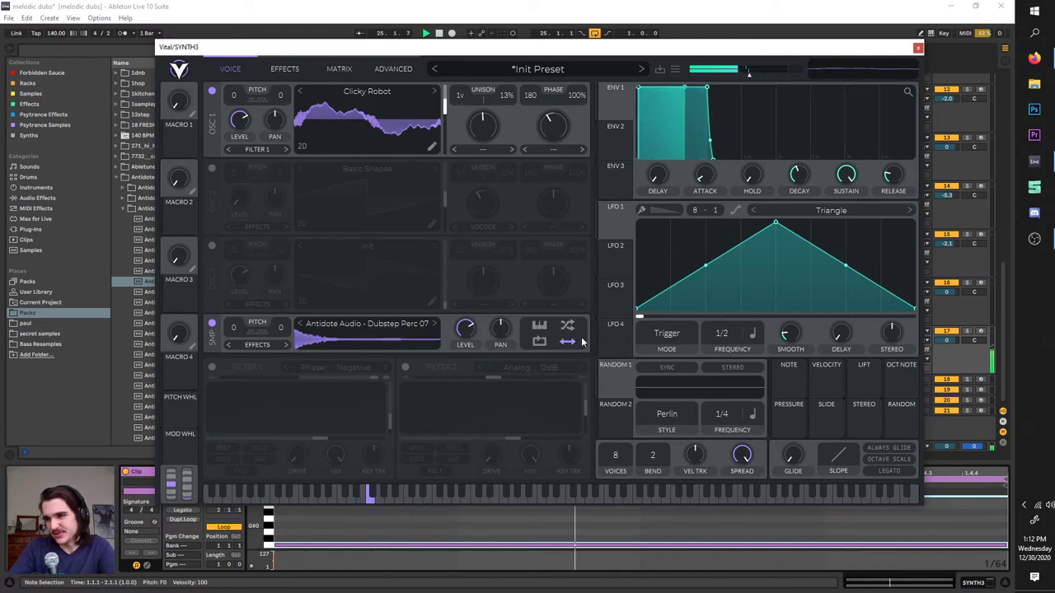
{"action": "left_click", "coordinate": [542, 341]}
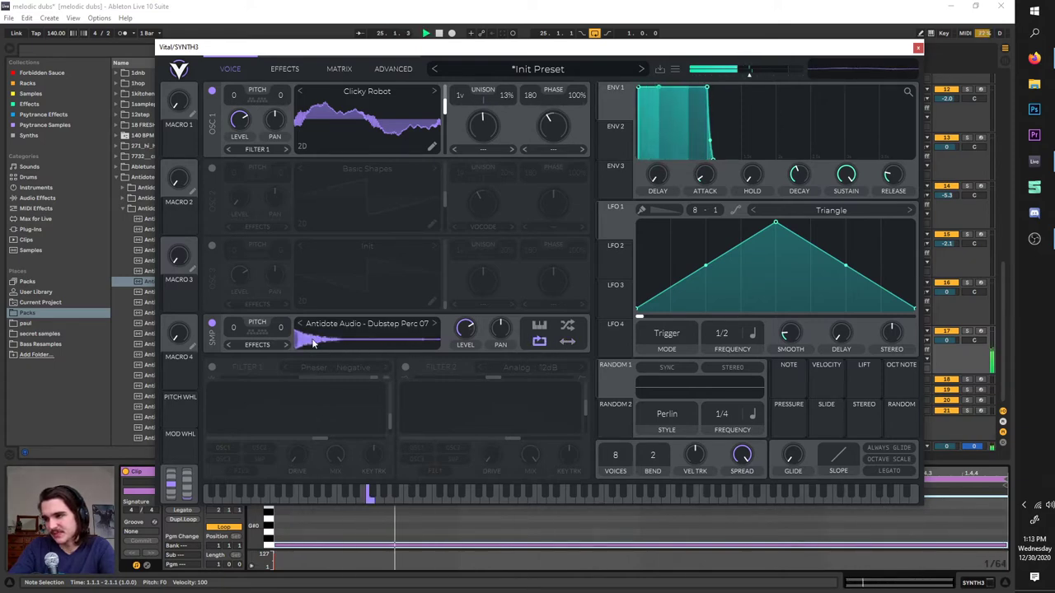
{"action": "left_click", "coordinate": [539, 341]}
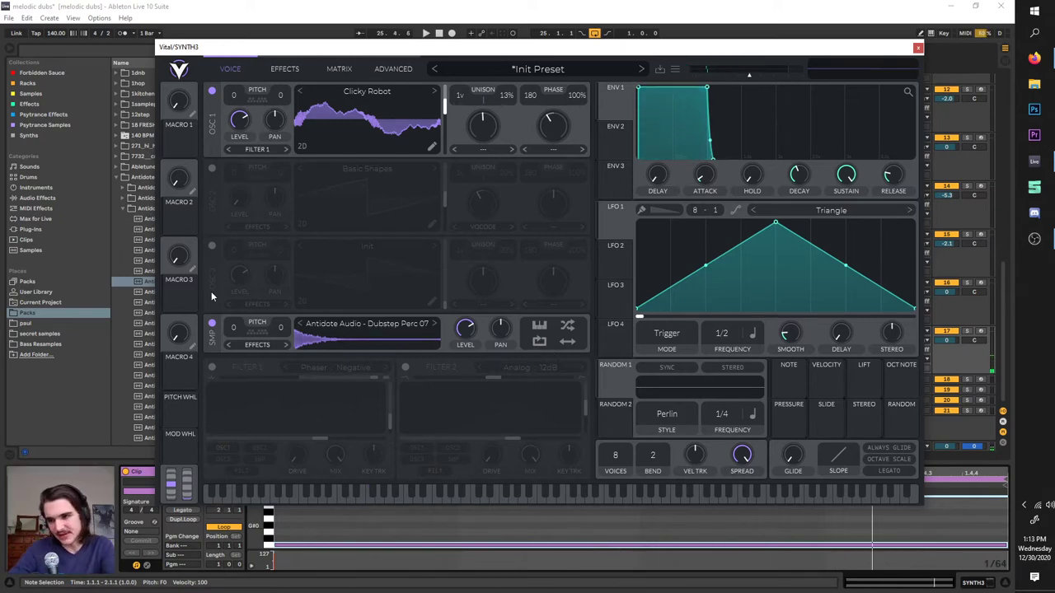
{"action": "left_click", "coordinate": [212, 324]}
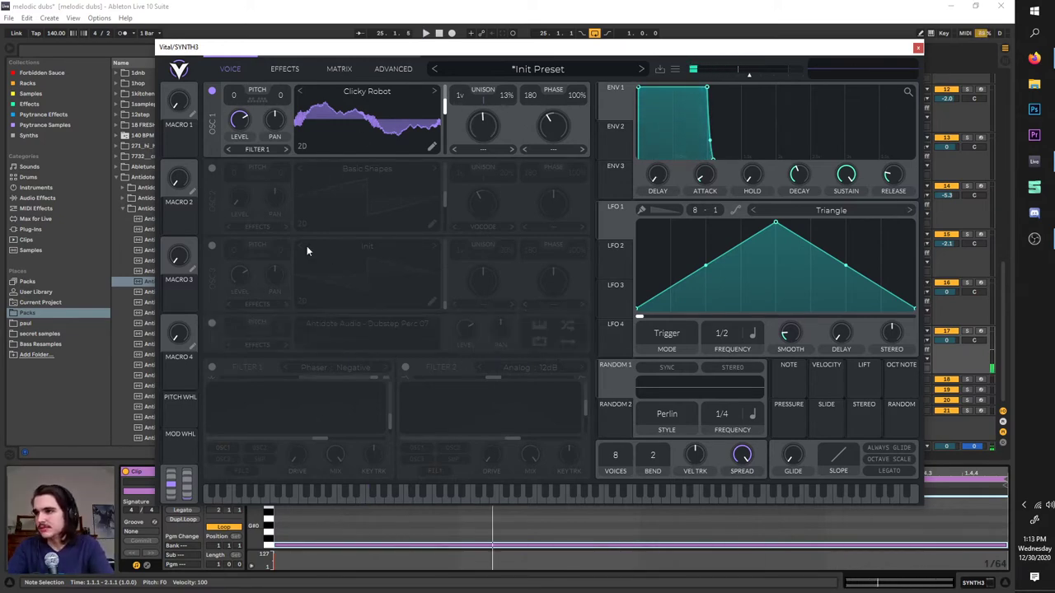
- Move oscillator 1's Clicky Robot wavetable to the end of its frame range and lower ENV 1's delay and attack to minimum during playback
{"action": "left_click_drag", "start_coordinate": [441, 115], "coordinate": [448, 78]}
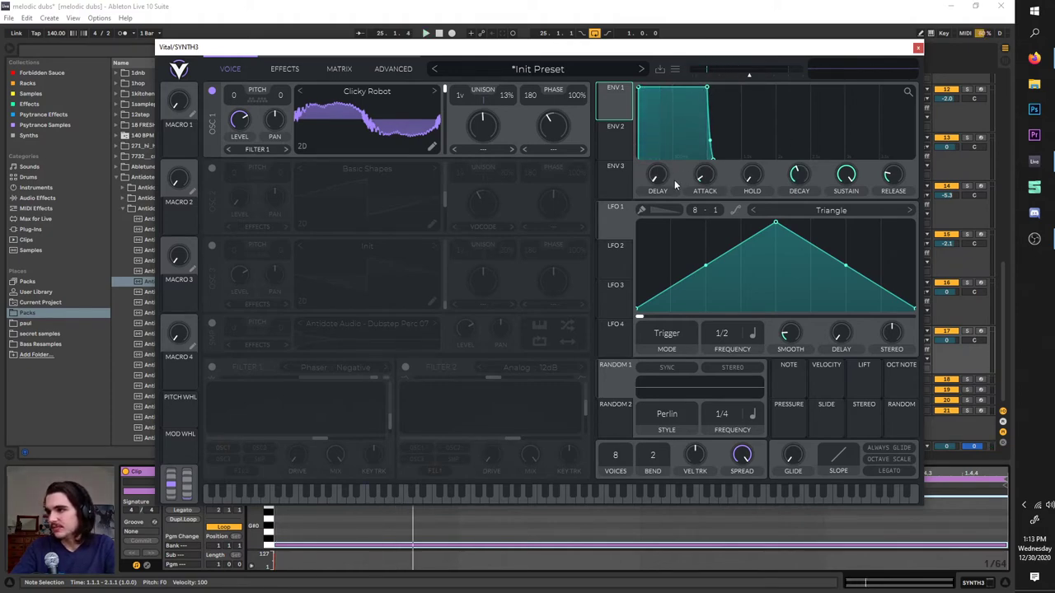
{"action": "key", "text": "space"}
{"action": "left_click_drag", "start_coordinate": [668, 153], "coordinate": [657, 203]}
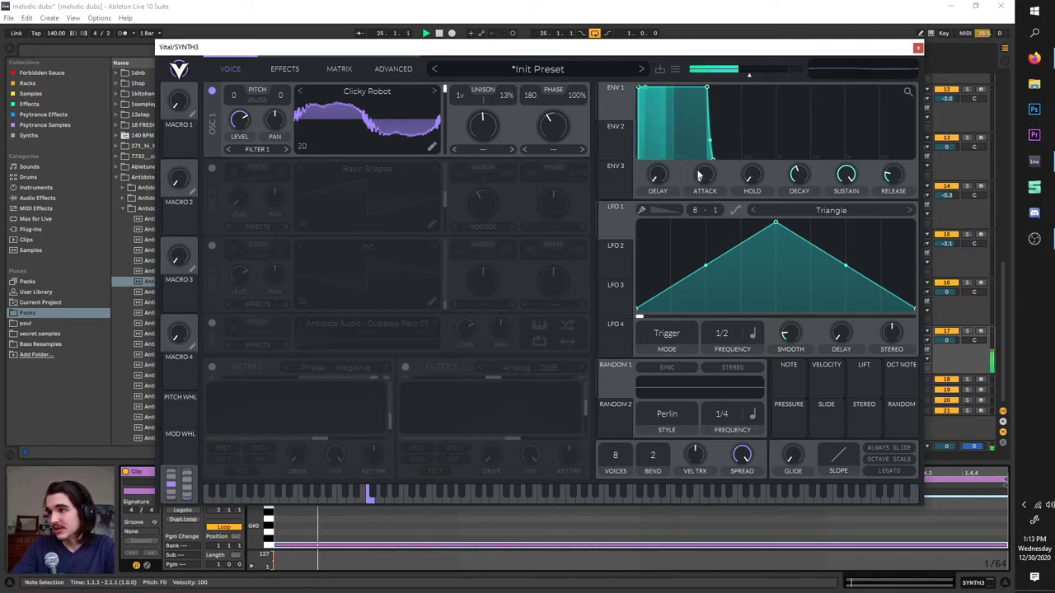
{"action": "mouse_move", "coordinate": [703, 175]}
{"action": "left_mouse_down"}
{"action": "mouse_move", "coordinate": [704, 141]}
{"action": "mouse_move", "coordinate": [698, 195]}
{"action": "left_mouse_up"}
{"action": "key", "text": "space"}
{"action": "key", "text": "space"}
{"action": "key", "text": "space"}
{"action": "key", "text": "space"}
{"action": "key", "text": "space"}
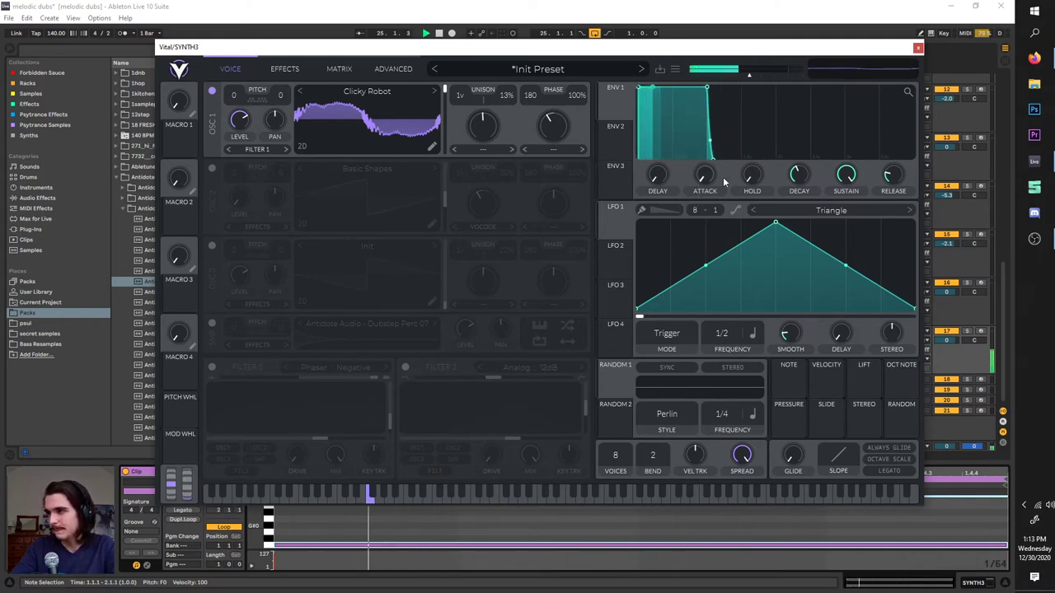
- Shorten ENV 1's decay, lower its sustain to 0, and add some hold time during playback
{"action": "left_click_drag", "start_coordinate": [749, 176], "coordinate": [801, 177]}
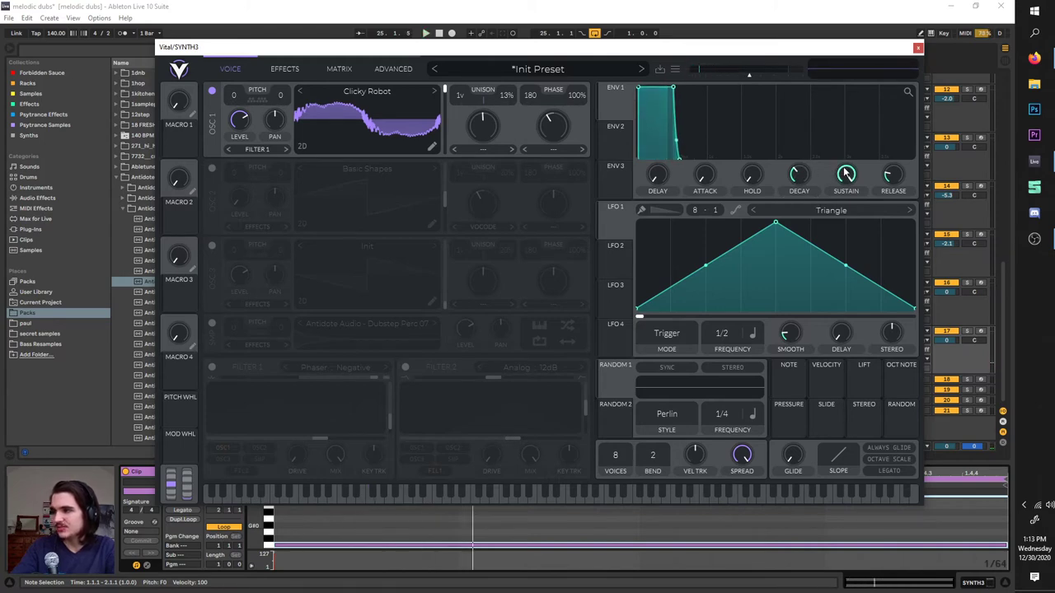
{"action": "left_click_drag", "start_coordinate": [852, 175], "coordinate": [844, 199]}
{"action": "key", "text": "space"}
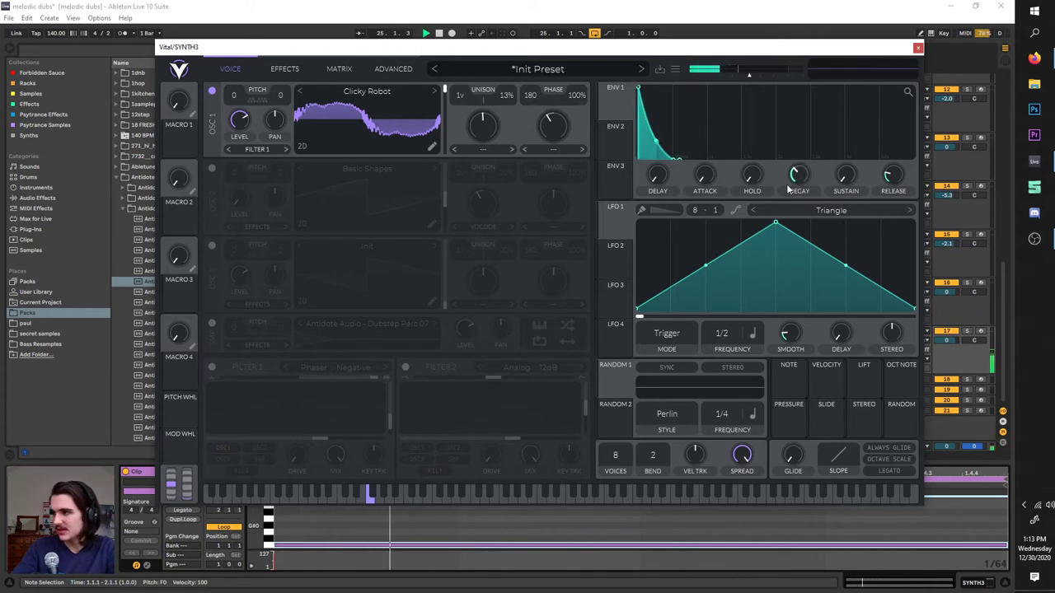
{"action": "mouse_move", "coordinate": [750, 181]}
{"action": "left_mouse_down"}
{"action": "mouse_move", "coordinate": [751, 117]}
{"action": "mouse_move", "coordinate": [748, 184]}
{"action": "left_mouse_up"}
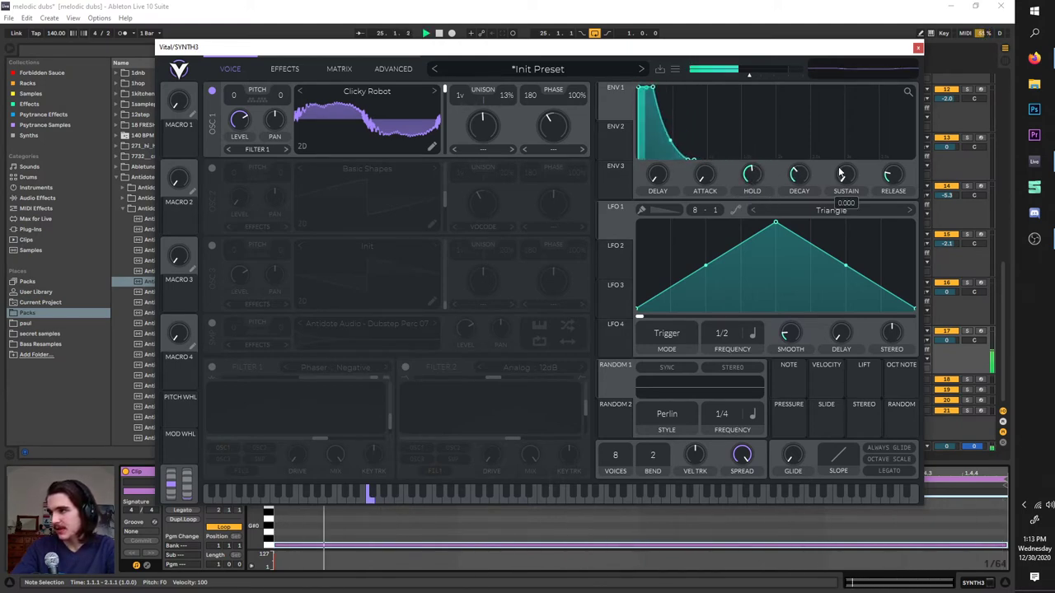
- Raise ENV 1's sustain partway and set its decay to 0.381 secs and release to 1.148 secs
{"action": "left_click_drag", "start_coordinate": [845, 177], "coordinate": [835, 145]}
{"action": "left_click_drag", "start_coordinate": [804, 178], "coordinate": [804, 162]}
{"action": "left_click_drag", "start_coordinate": [895, 176], "coordinate": [894, 162]}
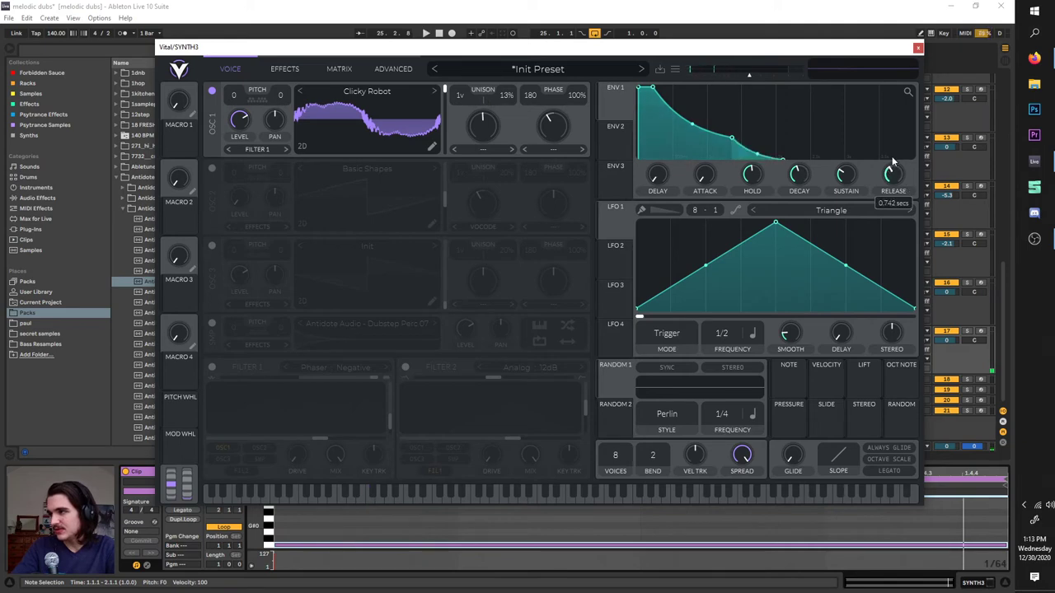
{"action": "left_click_drag", "start_coordinate": [796, 171], "coordinate": [792, 180]}
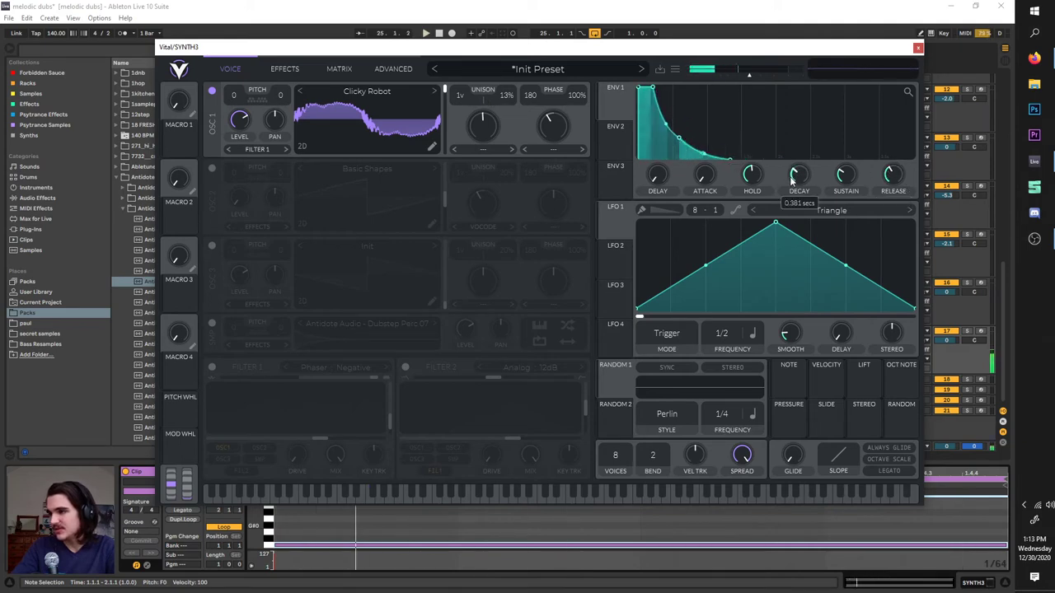
{"action": "left_click_drag", "start_coordinate": [891, 177], "coordinate": [890, 173]}
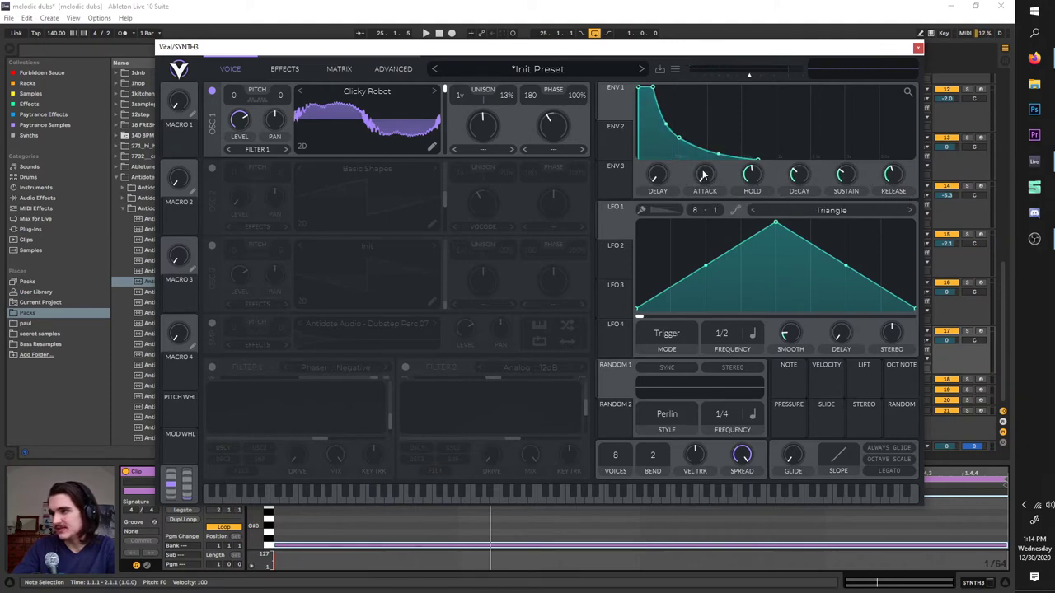
{"action": "mouse_move", "coordinate": [757, 179]}
{"action": "mouse_move", "coordinate": [888, 179]}
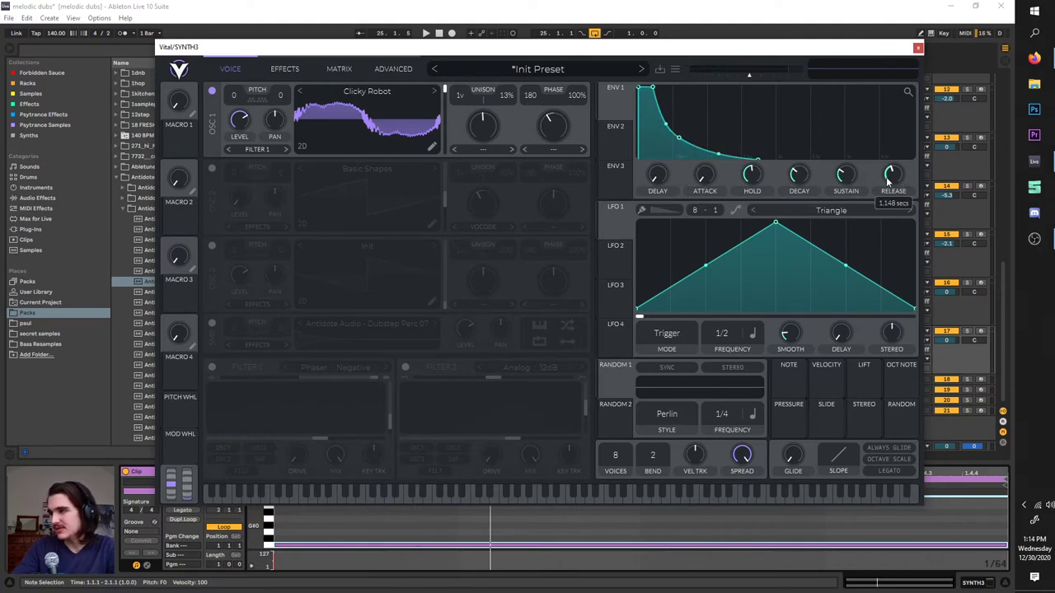
- Look through envelopes 2 and 3 and return to ENV 1
{"action": "left_click", "coordinate": [622, 147]}
{"action": "left_click", "coordinate": [617, 187]}
{"action": "left_click", "coordinate": [617, 145]}
{"action": "left_click", "coordinate": [616, 105]}
{"action": "left_click", "coordinate": [619, 133]}
{"action": "left_click", "coordinate": [617, 107]}
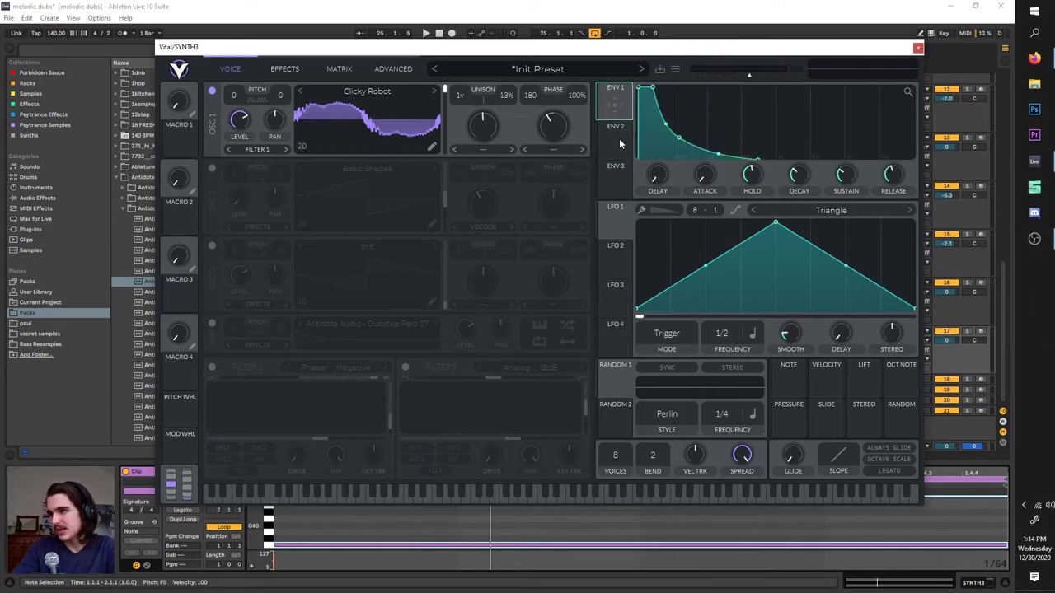
- Remove ENV 1's hold time during playback and switch the LFO section to LFO 4
{"action": "key", "text": "space"}
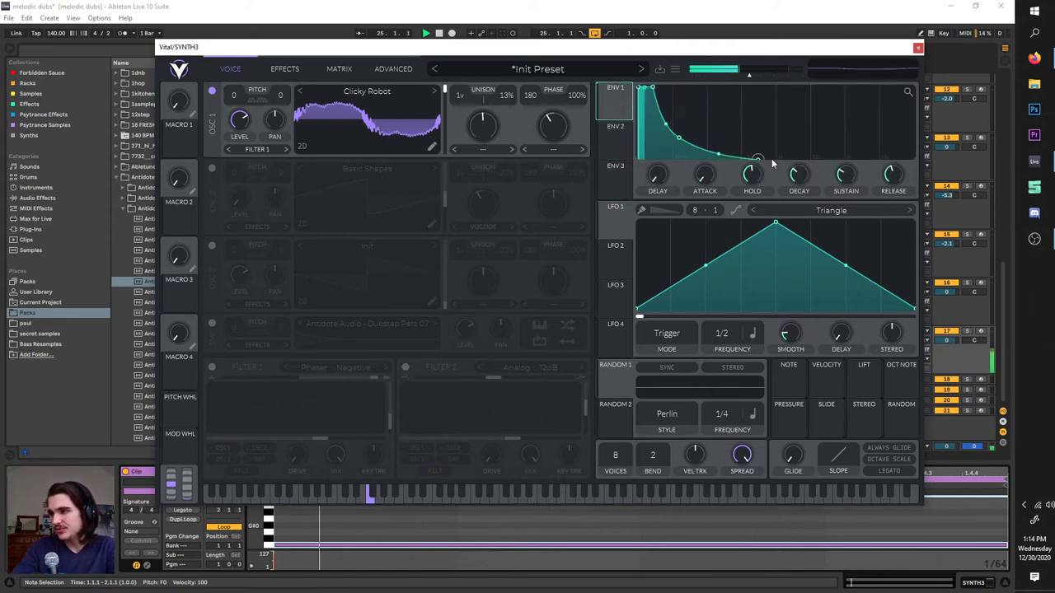
{"action": "left_click_drag", "start_coordinate": [751, 172], "coordinate": [750, 229]}
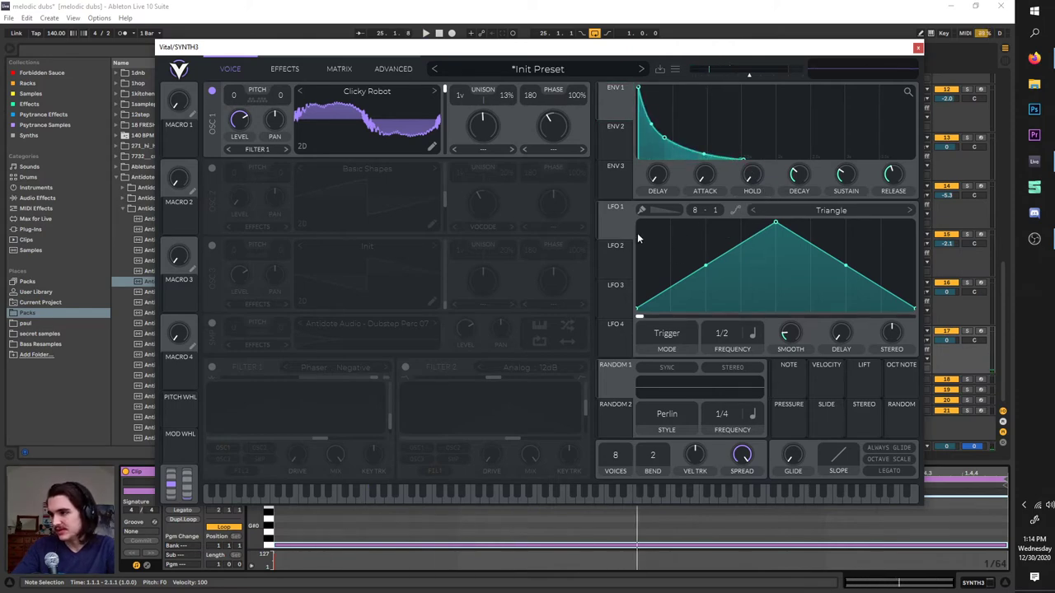
{"action": "left_click", "coordinate": [625, 335]}
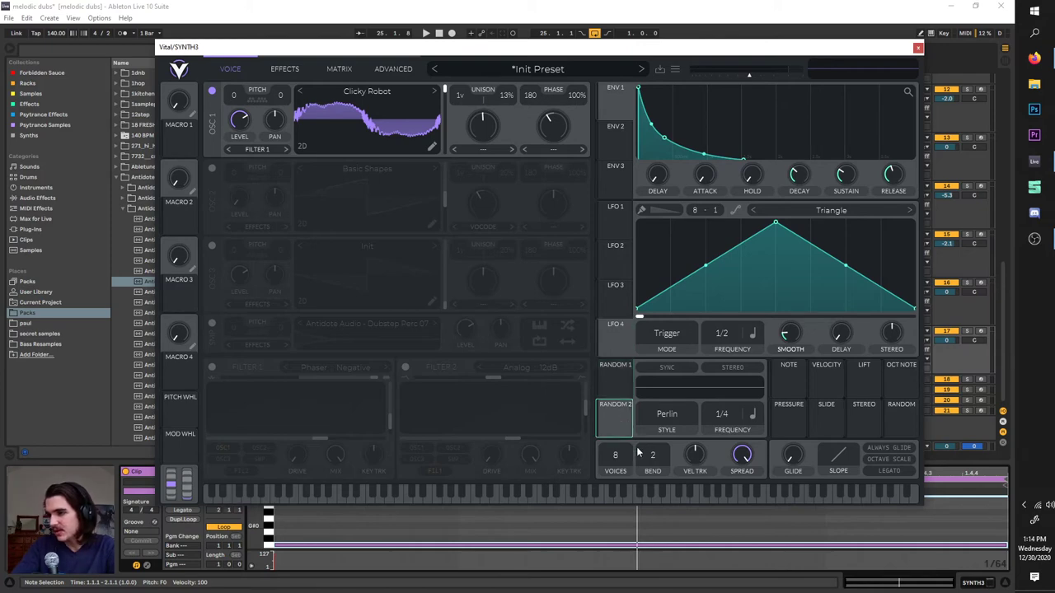
- Test the pitch wheel during playback, and shorten ENV 1's release and raise its sustain to full
{"action": "key", "text": "space"}
{"action": "left_click_drag", "start_coordinate": [174, 487], "coordinate": [187, 443]}
{"action": "key", "text": "space"}
{"action": "mouse_move", "coordinate": [891, 173]}
{"action": "left_mouse_down"}
{"action": "mouse_move", "coordinate": [889, 155]}
{"action": "mouse_move", "coordinate": [875, 181]}
{"action": "left_mouse_up"}
{"action": "left_click_drag", "start_coordinate": [847, 175], "coordinate": [910, 124]}
- Bend the playing note with the pitch wheel to hear the default bend range
{"action": "key", "text": "space"}
{"action": "mouse_move", "coordinate": [170, 480]}
{"action": "left_mouse_down"}
{"action": "mouse_move", "coordinate": [182, 525]}
{"action": "mouse_move", "coordinate": [173, 494]}
{"action": "left_mouse_up"}
{"action": "key", "text": "space"}
{"action": "key", "text": "space"}
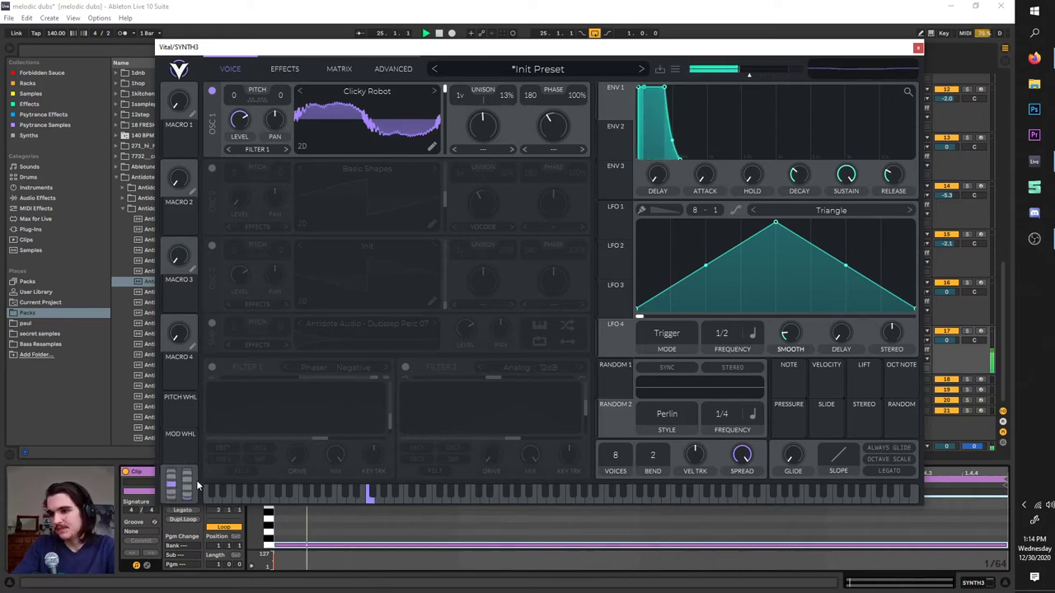
{"action": "key", "text": "space"}
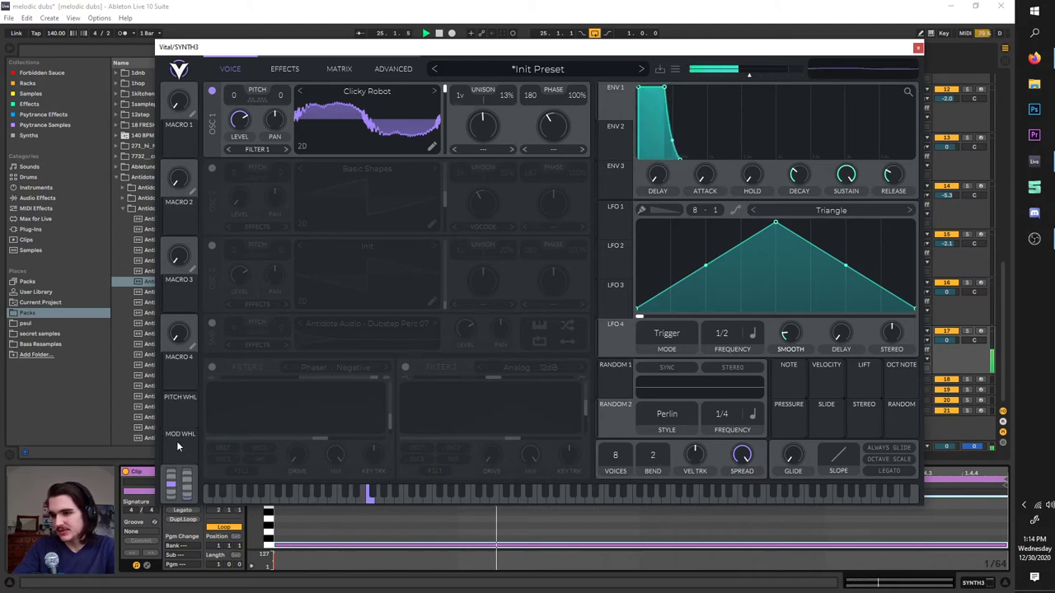
{"action": "left_click_drag", "start_coordinate": [166, 419], "coordinate": [167, 558]}
- Set the pitch bend range to 12 and test the pitch wheel during playback
{"action": "left_click_drag", "start_coordinate": [653, 455], "coordinate": [655, 417]}
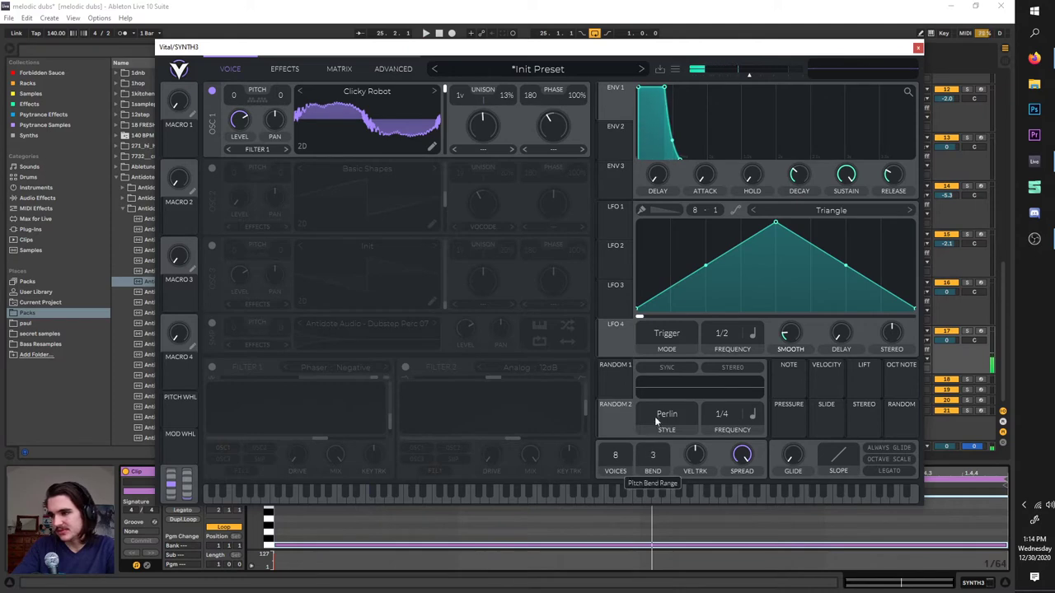
{"action": "left_click_drag", "start_coordinate": [661, 356], "coordinate": [663, 342]}
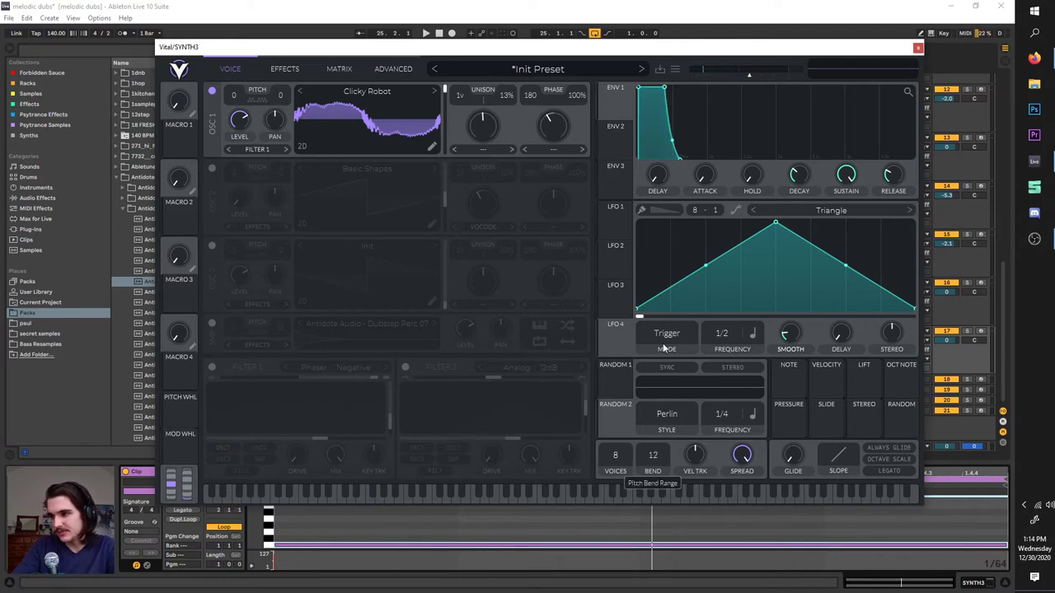
{"action": "mouse_move", "coordinate": [166, 476]}
{"action": "left_mouse_down"}
{"action": "mouse_move", "coordinate": [173, 533]}
{"action": "mouse_move", "coordinate": [173, 475]}
{"action": "mouse_move", "coordinate": [170, 486]}
{"action": "left_mouse_up"}
{"action": "key", "text": "space"}
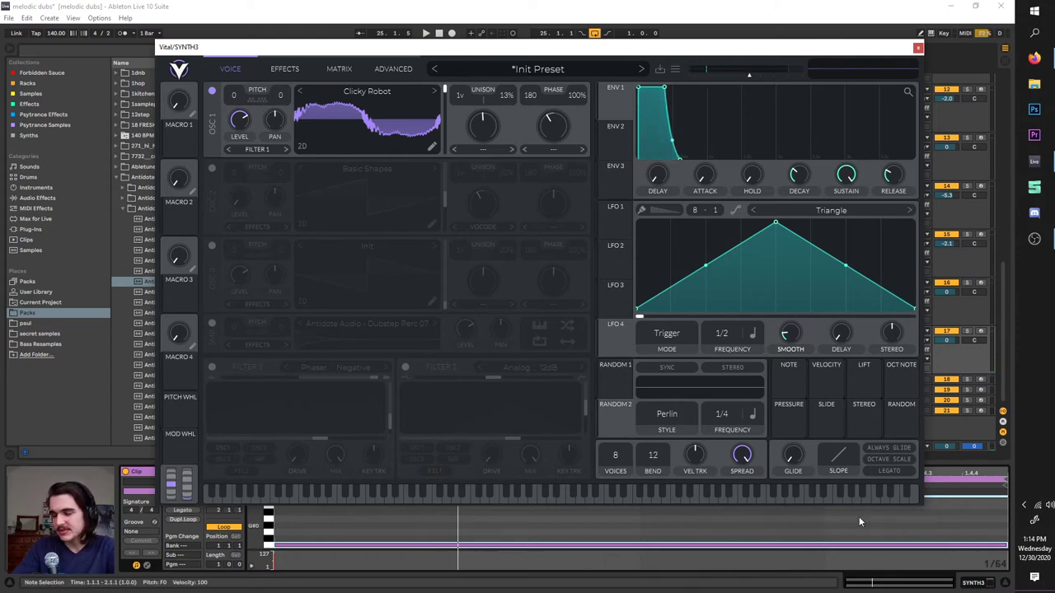
- Shorten the clip's F0 note to one beat and add matching notes at A0 and C1 to form a chord
{"action": "left_click", "coordinate": [983, 536]}
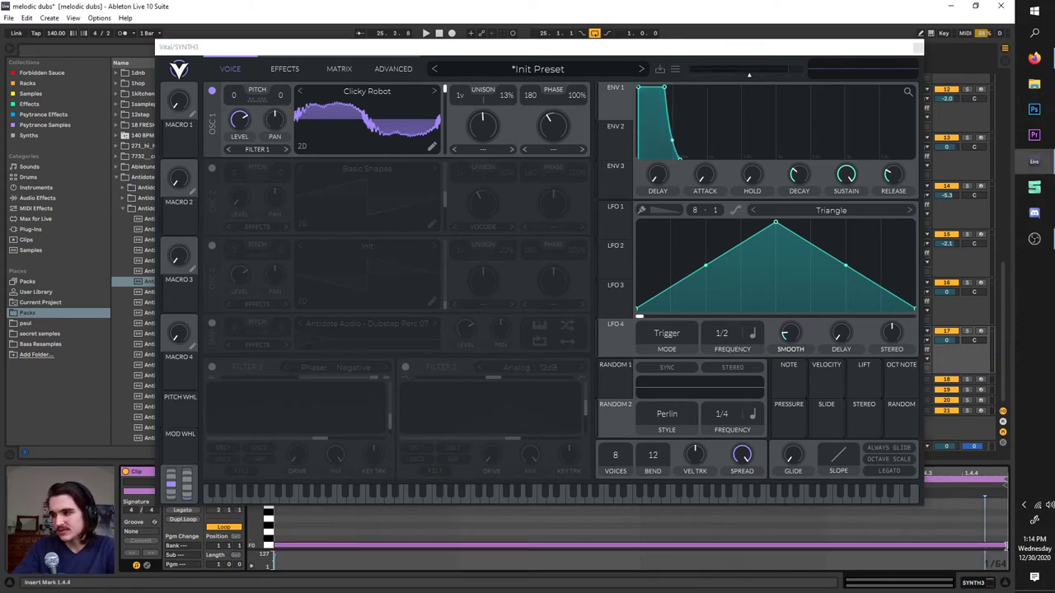
{"action": "left_click_drag", "start_coordinate": [1005, 546], "coordinate": [311, 510]}
{"action": "key", "text": "ctrl+d"}
{"action": "scroll", "coordinate": [492, 530], "scroll_direction": "up", "scroll_amount": 1}
{"action": "key", "text": "space"}
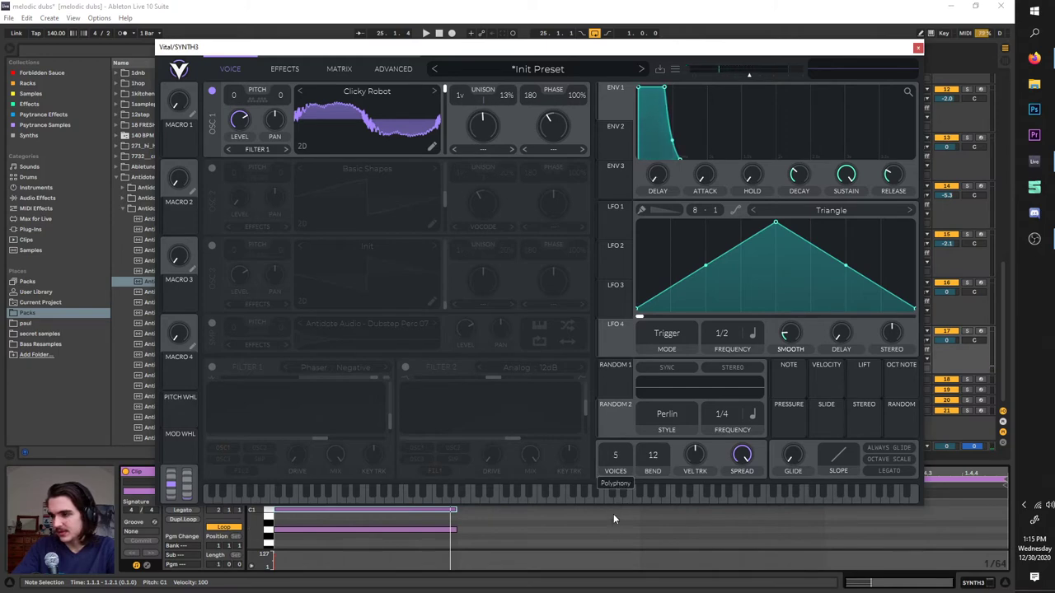
- Lower the polyphony to 1 voice while playing the chord at each reduced setting
{"action": "left_click_drag", "start_coordinate": [614, 515], "coordinate": [616, 523]}
{"action": "key", "text": "space"}
{"action": "scroll", "coordinate": [617, 523], "scroll_direction": "down", "scroll_amount": 1}
{"action": "key", "text": "space"}
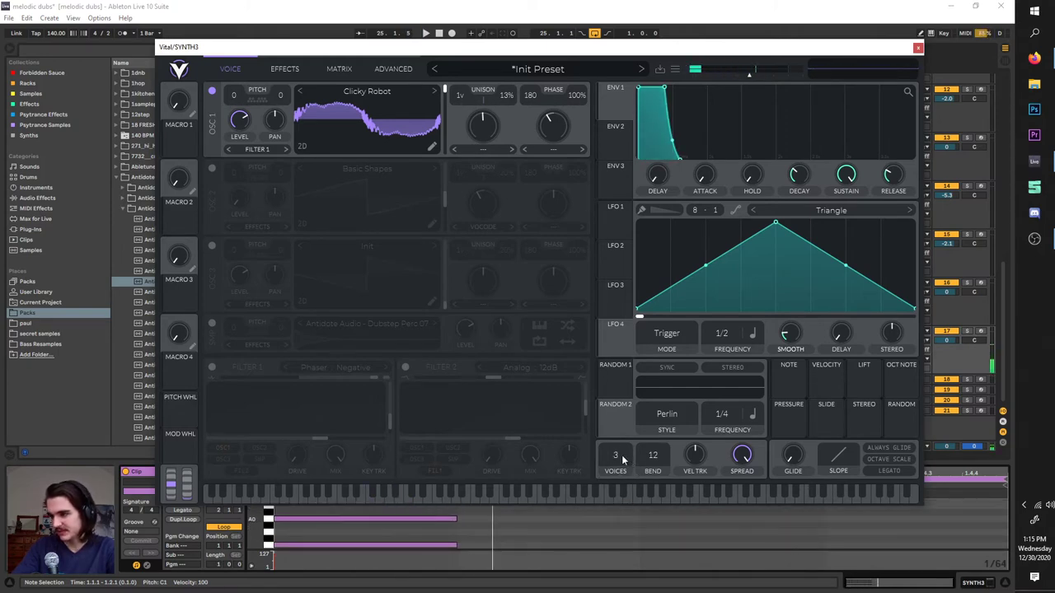
{"action": "scroll", "coordinate": [622, 455], "scroll_direction": "down", "scroll_amount": 1}
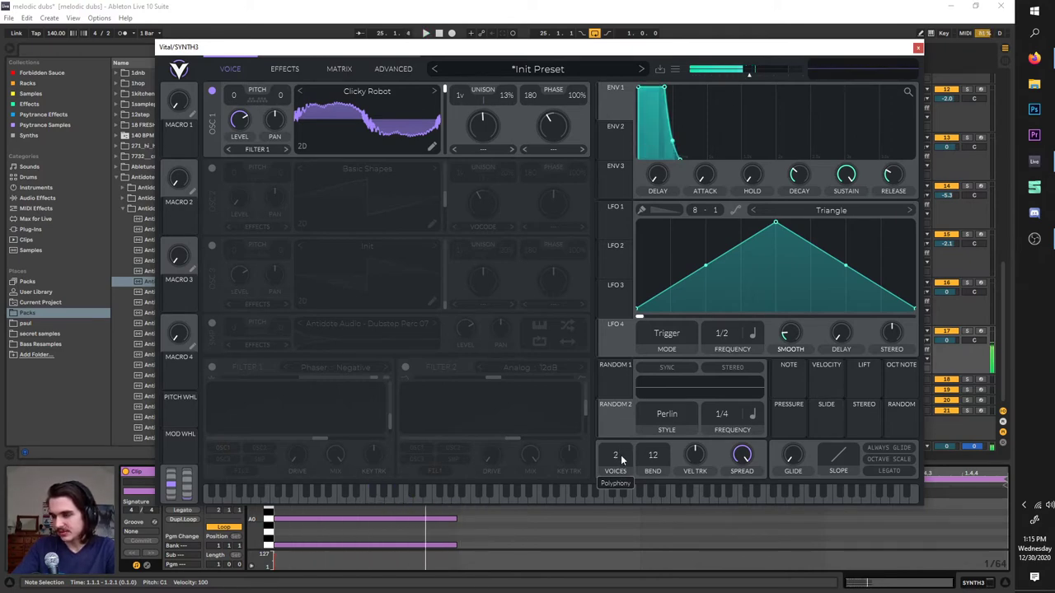
{"action": "scroll", "coordinate": [621, 455], "scroll_direction": "down", "scroll_amount": 1}
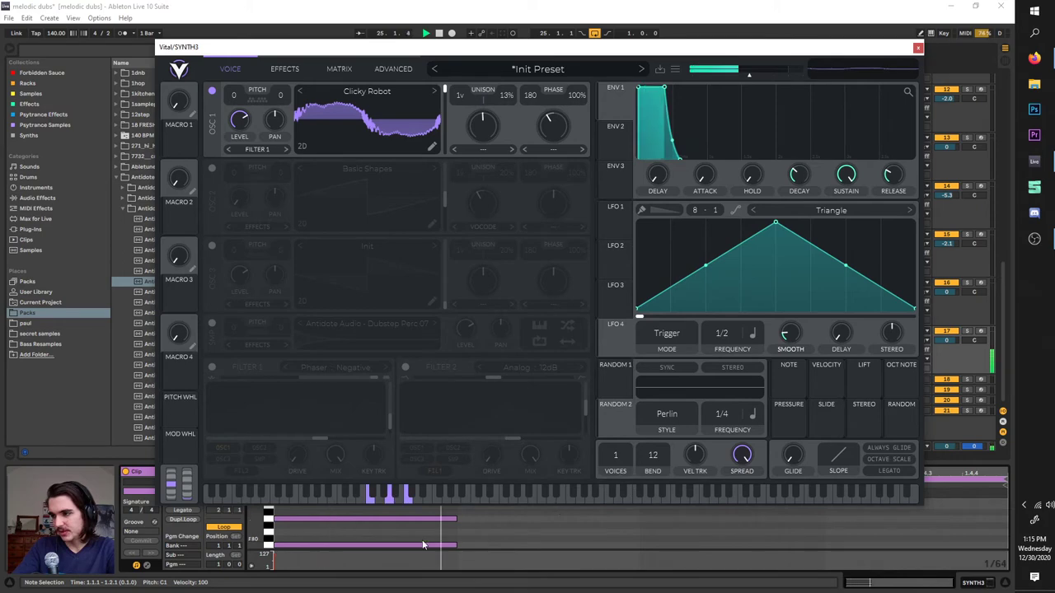
- Move the A0 note to start at 1.1.3, delete the C1 note, and play the overlapping notes
{"action": "left_click_drag", "start_coordinate": [398, 516], "coordinate": [493, 521]}
{"action": "left_click_drag", "start_coordinate": [845, 52], "coordinate": [868, 7]}
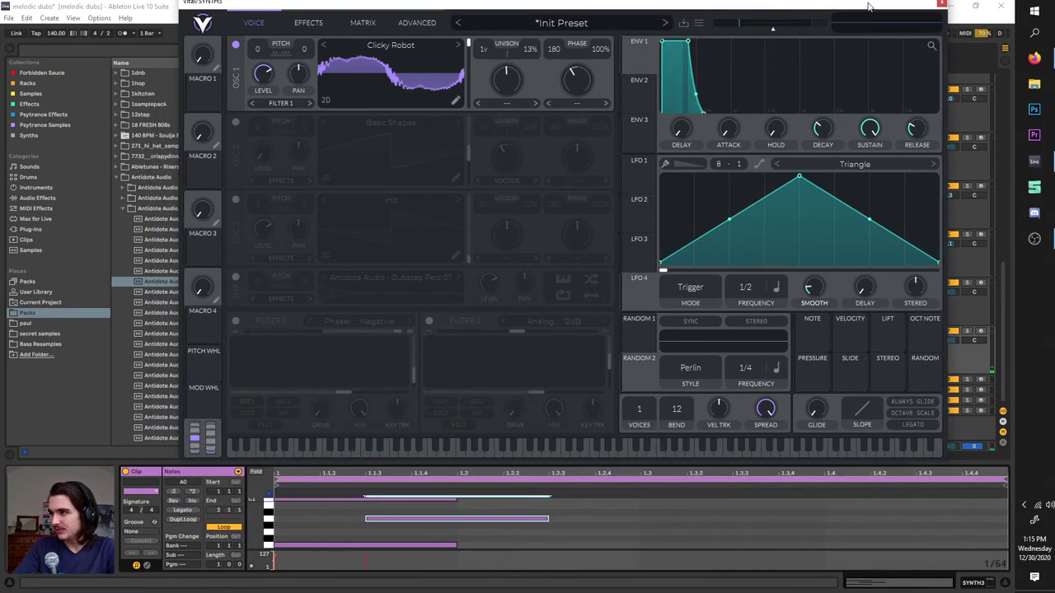
{"action": "left_click", "coordinate": [327, 507]}
{"action": "left_click", "coordinate": [322, 500]}
{"action": "key", "text": "Delete"}
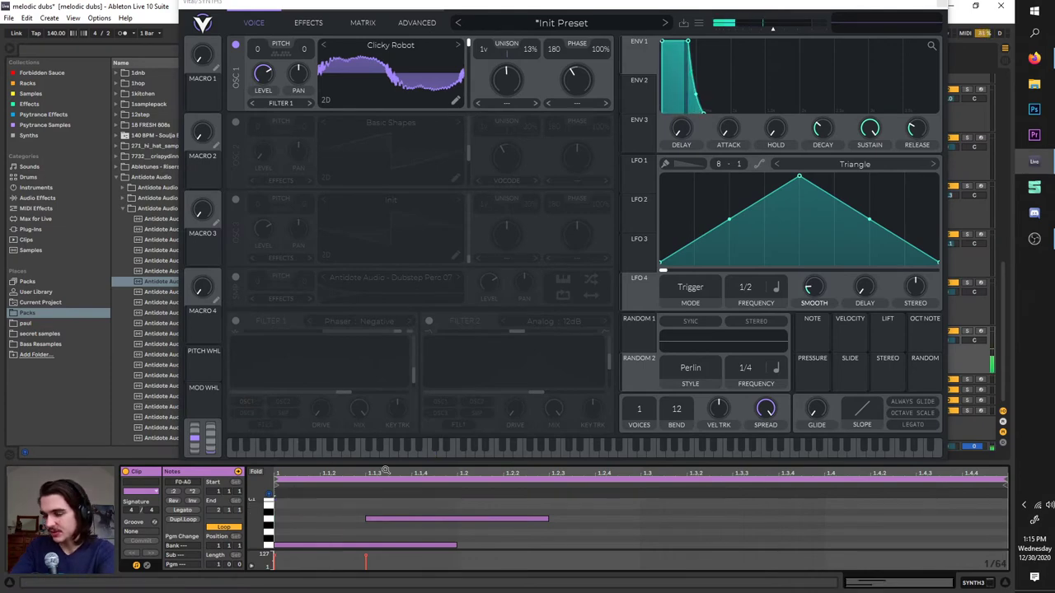
{"action": "key", "text": "space"}
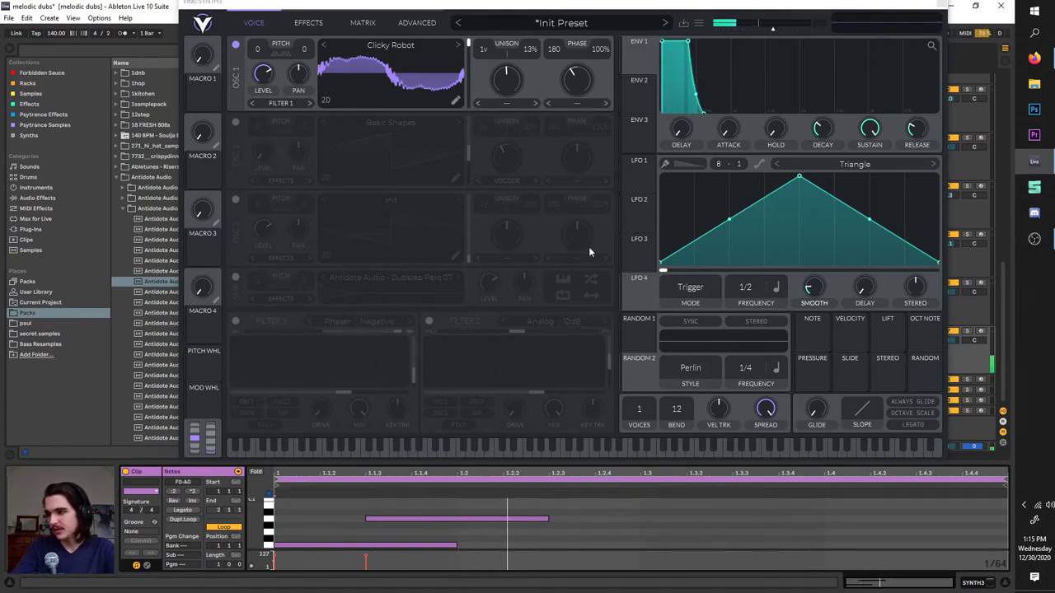
- Lower the F0 note's velocity to compare velocity tracking settings down to -100%, and reset the tracking to its default value
{"action": "left_click_drag", "start_coordinate": [507, 4], "coordinate": [423, 23]}
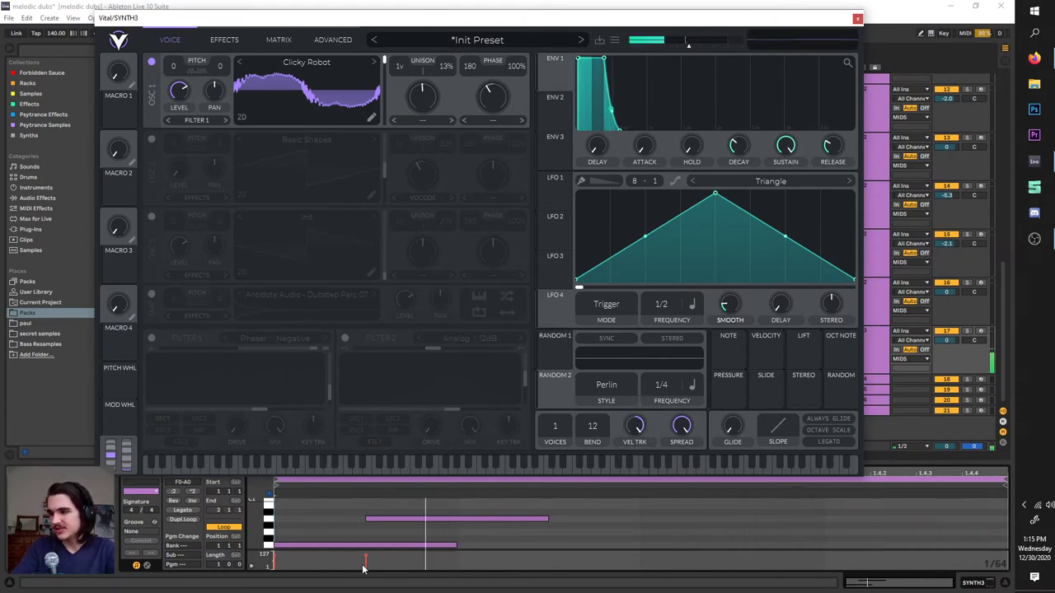
{"action": "left_click_drag", "start_coordinate": [274, 556], "coordinate": [274, 560]}
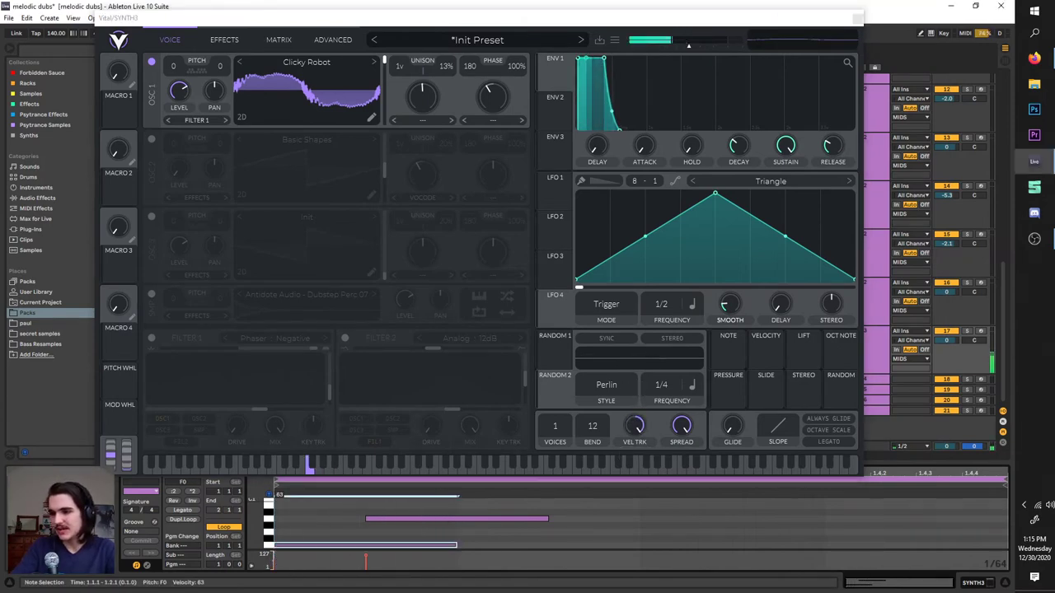
{"action": "left_click", "coordinate": [304, 563]}
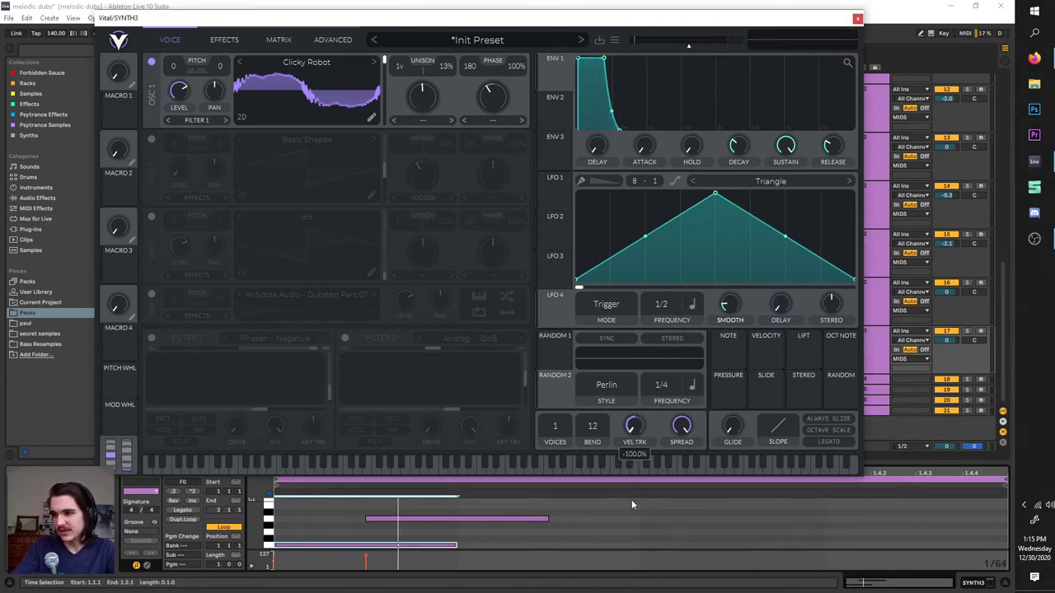
{"action": "right_click", "coordinate": [635, 425]}
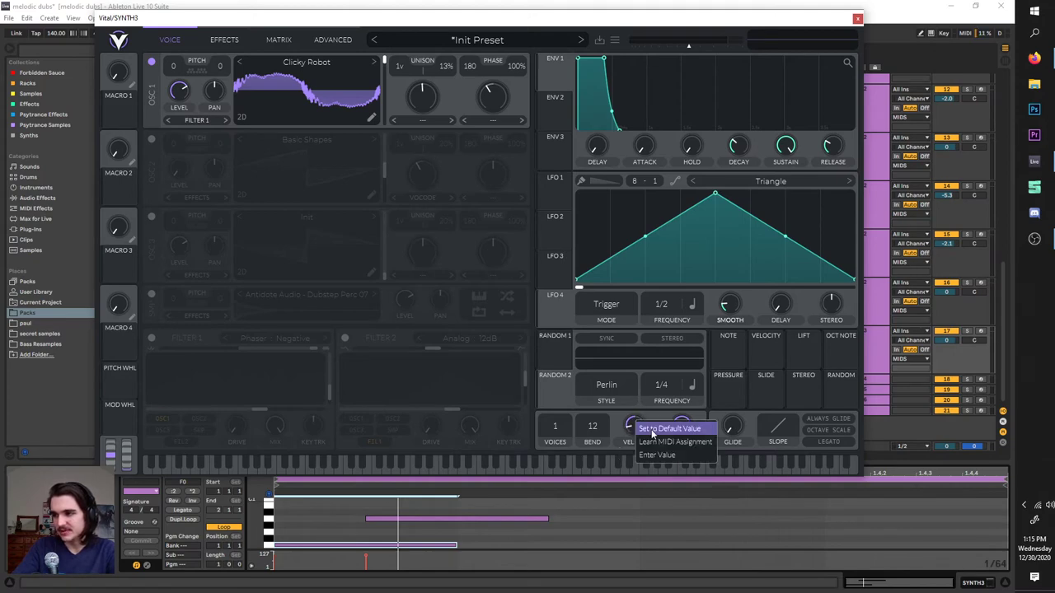
{"action": "left_click", "coordinate": [652, 429]}
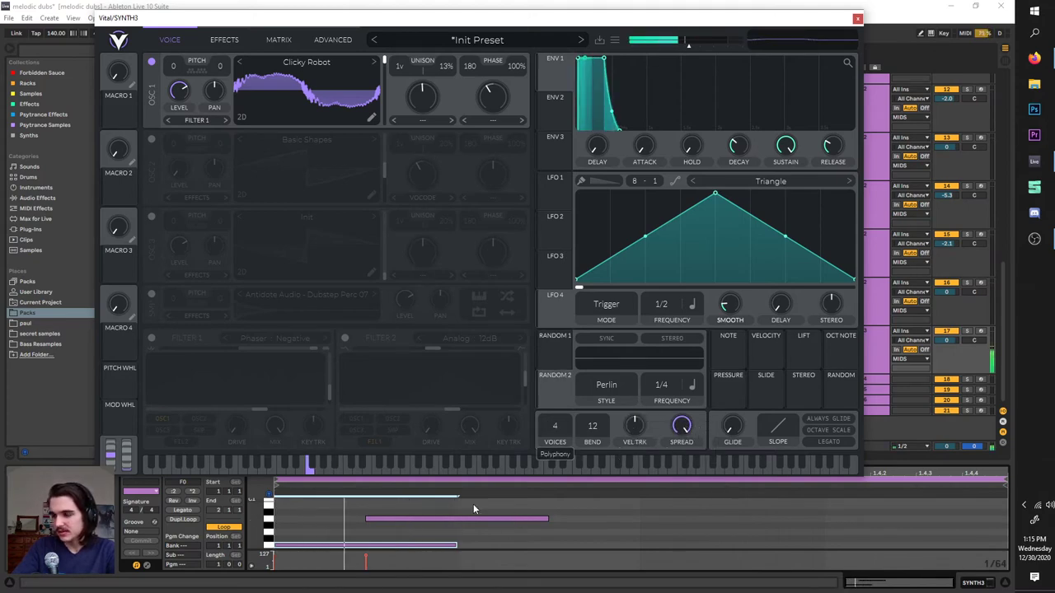
- Align the A0 note's start with the F0 note at 1.1.1 and reset the stereo spread to 100%
{"action": "left_click_drag", "start_coordinate": [423, 517], "coordinate": [345, 520]}
{"action": "left_click", "coordinate": [408, 531]}
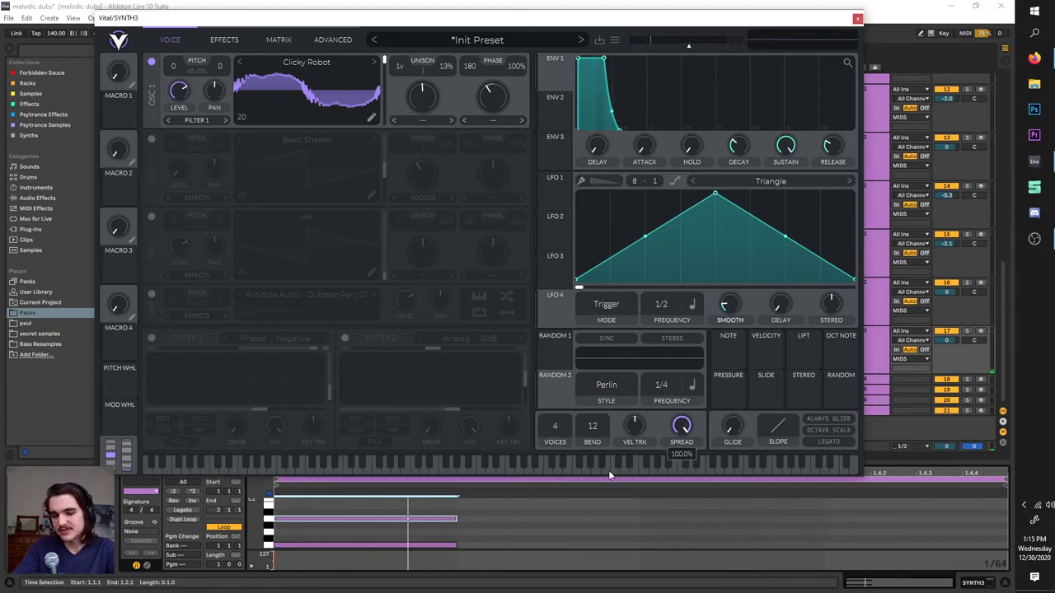
{"action": "double_click", "coordinate": [678, 426]}
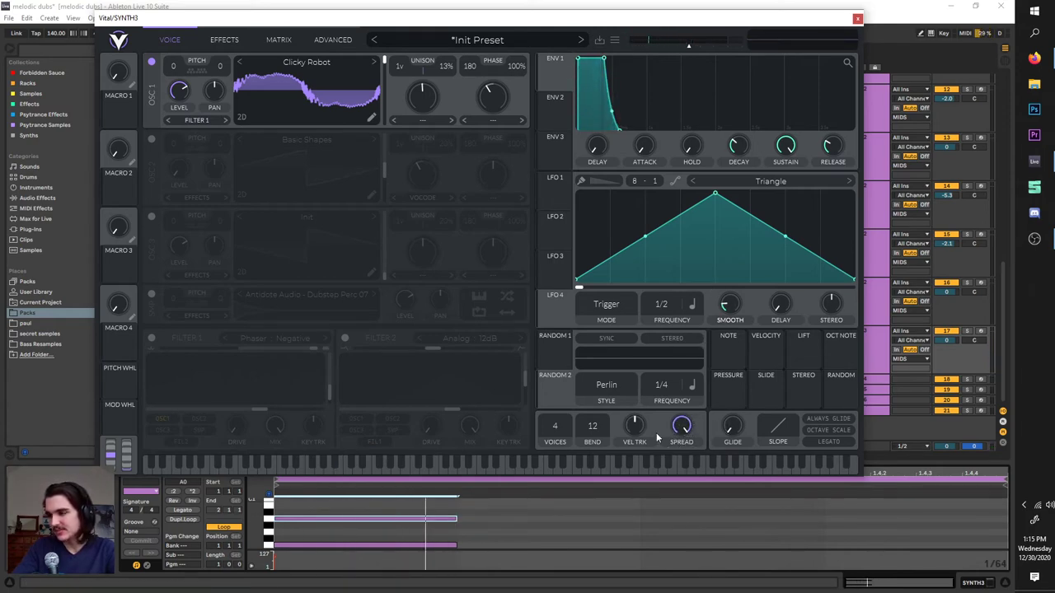
- Start the A0 note at 1.1.2 and set up one-voice glide with Always Glide and Octave Scale on, trying curved slopes
{"action": "left_click_drag", "start_coordinate": [388, 519], "coordinate": [433, 527]}
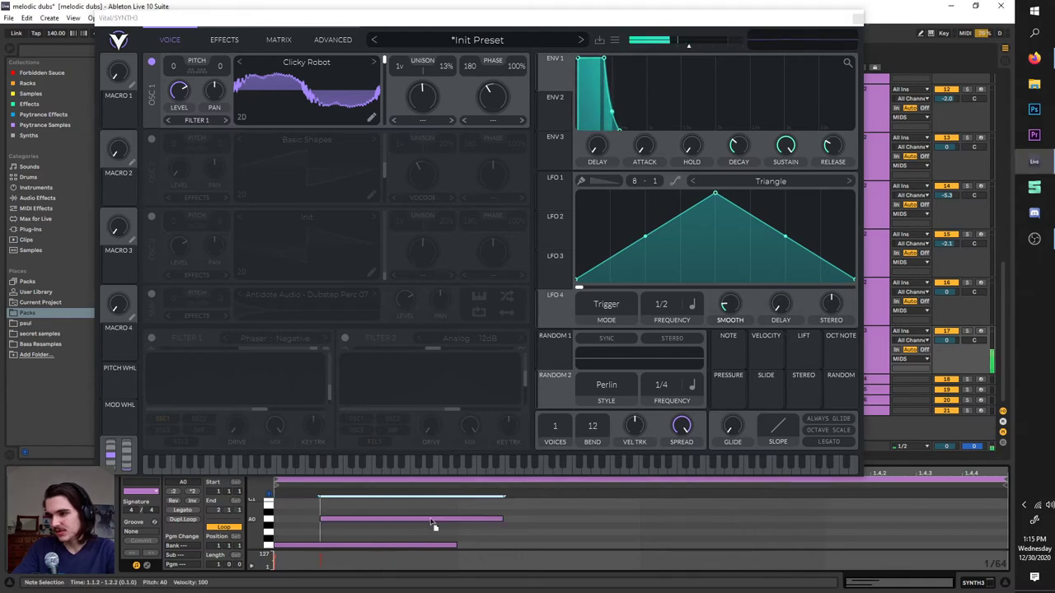
{"action": "left_click", "coordinate": [842, 420]}
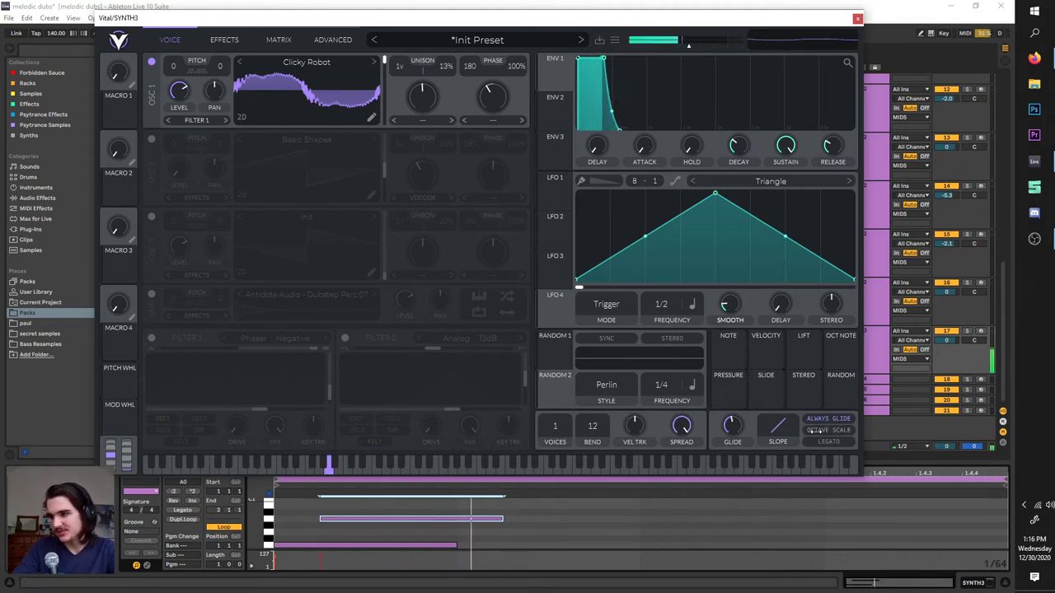
{"action": "mouse_move", "coordinate": [778, 425]}
{"action": "left_mouse_down"}
{"action": "mouse_move", "coordinate": [781, 500]}
{"action": "mouse_move", "coordinate": [777, 398]}
{"action": "mouse_move", "coordinate": [783, 417]}
{"action": "left_mouse_up"}
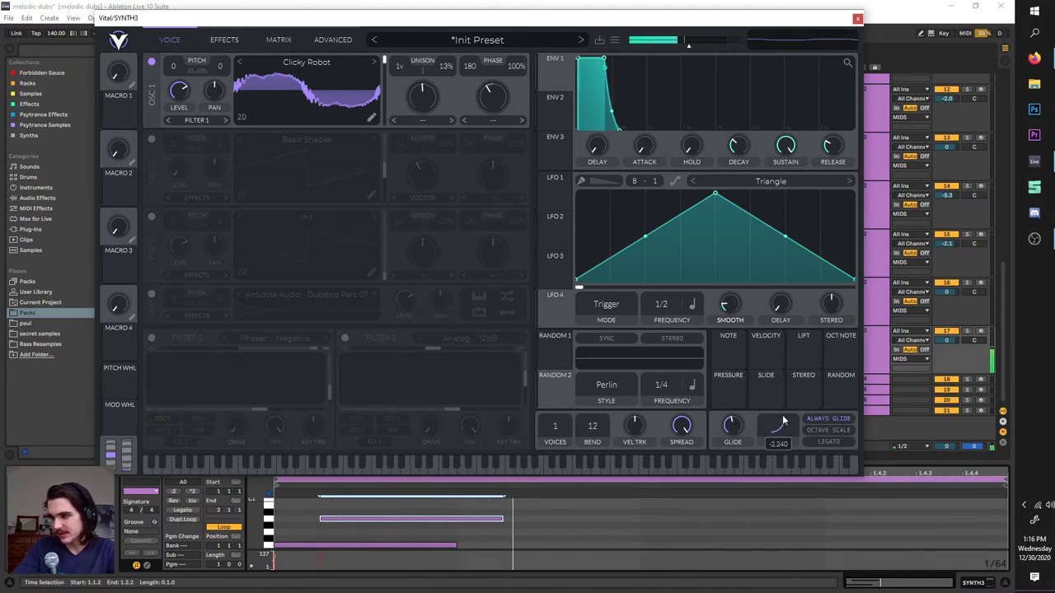
{"action": "left_click_drag", "start_coordinate": [796, 503], "coordinate": [779, 435]}
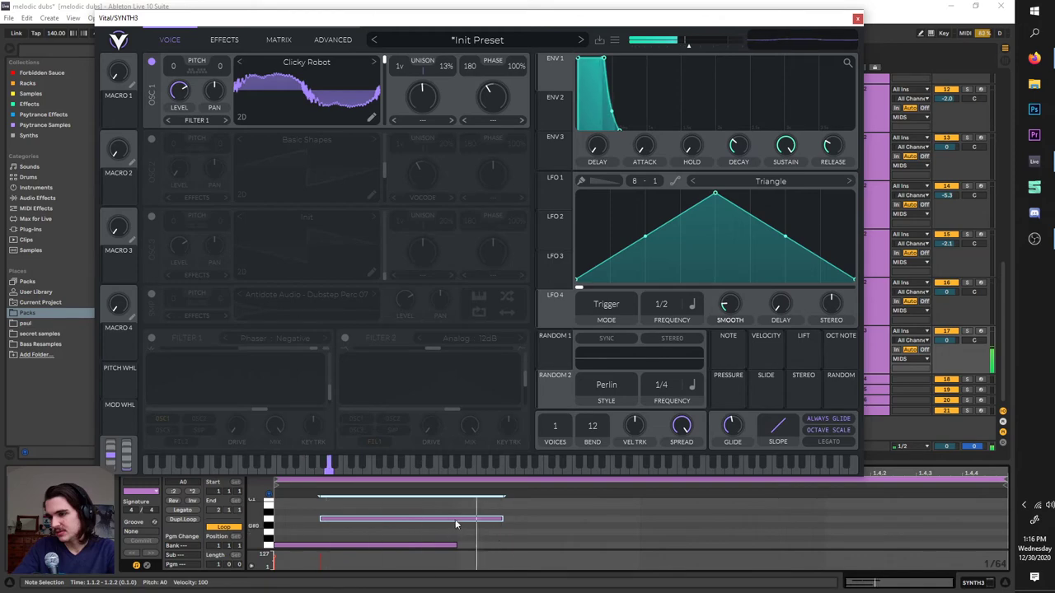
- Try the F0 note an octave lower to test Octave Scale during playback, and restore its pitch
{"action": "mouse_move", "coordinate": [455, 519]}
{"action": "left_mouse_down"}
{"action": "mouse_move", "coordinate": [454, 504]}
{"action": "mouse_move", "coordinate": [455, 528]}
{"action": "mouse_move", "coordinate": [453, 519]}
{"action": "left_mouse_up"}
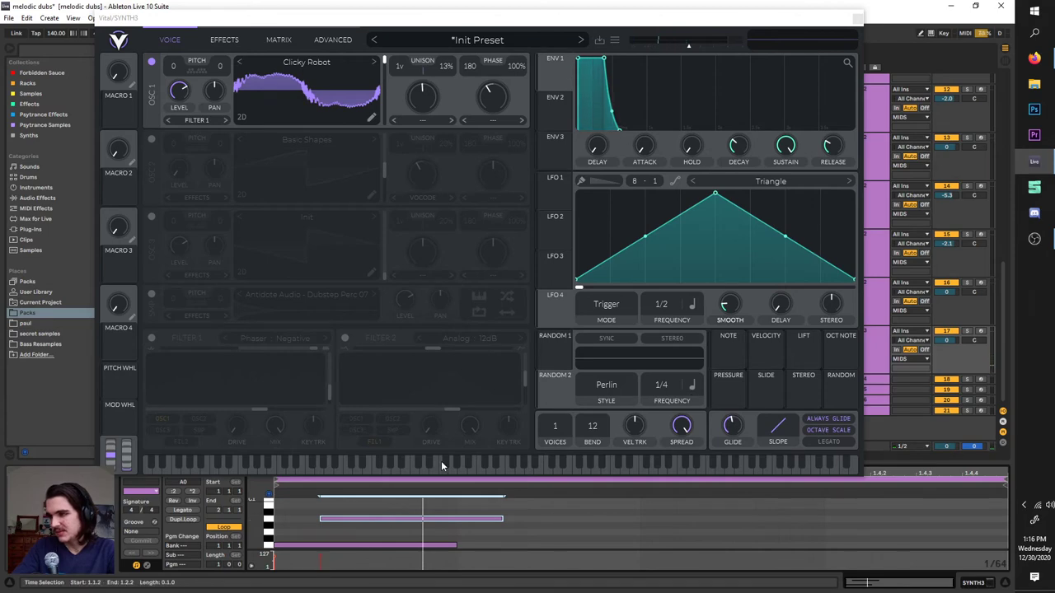
{"action": "scroll", "coordinate": [450, 518], "scroll_direction": "down", "scroll_amount": 1}
{"action": "left_click", "coordinate": [439, 526]}
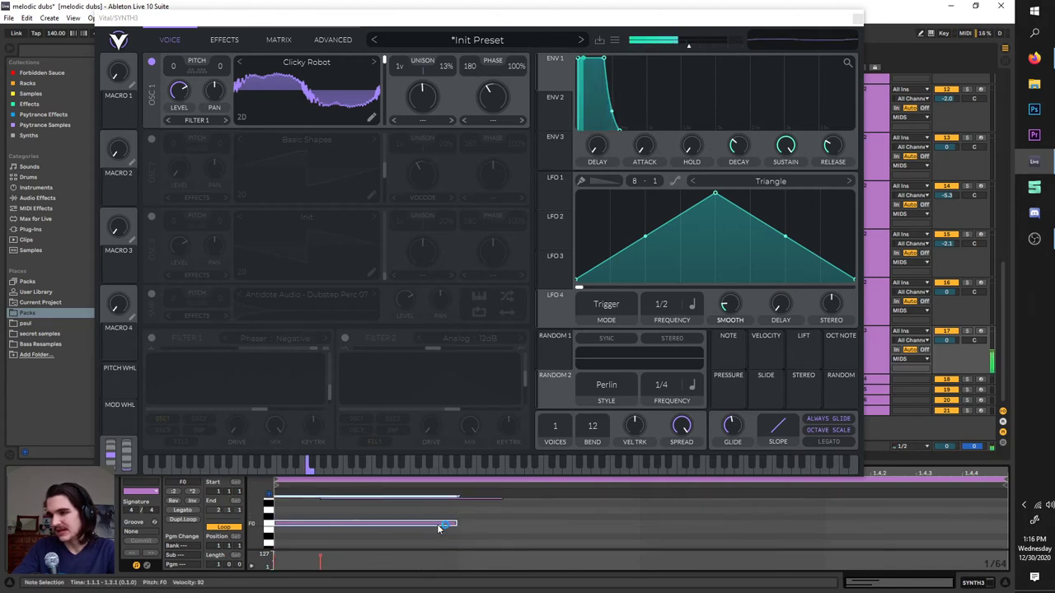
{"action": "scroll", "coordinate": [439, 529], "scroll_direction": "down", "scroll_amount": 1}
{"action": "key", "text": "shift+Down"}
{"action": "key", "text": "shift+Up"}
{"action": "key", "text": "space"}
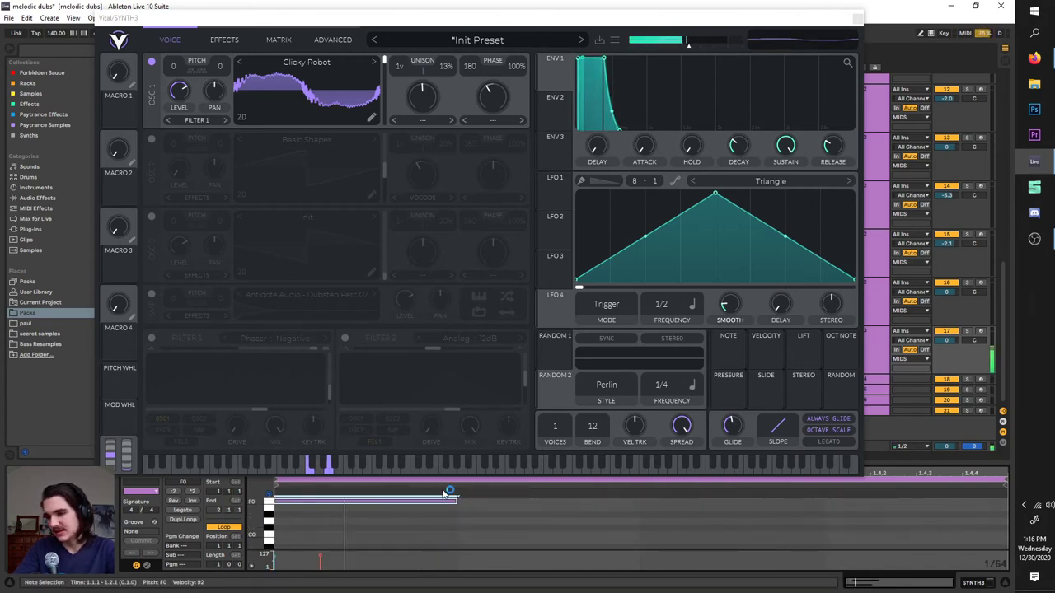
{"action": "key", "text": "space"}
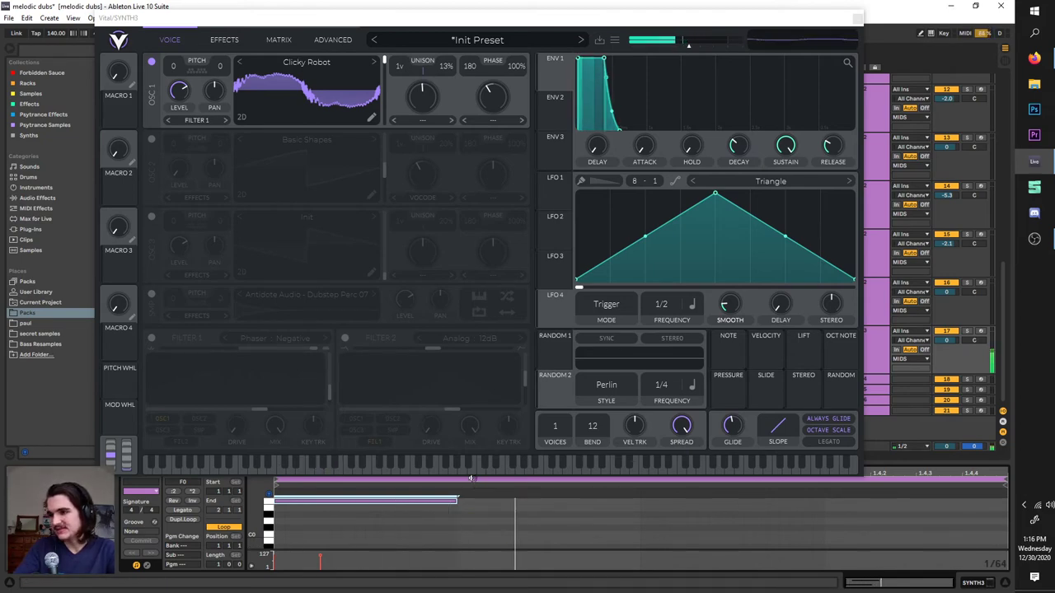
- Test Legato during playback and turn off Legato, Octave Scale and Always Glide
{"action": "left_click", "coordinate": [829, 444]}
{"action": "key", "text": "space"}
{"action": "key", "text": "space"}
{"action": "key", "text": "space"}
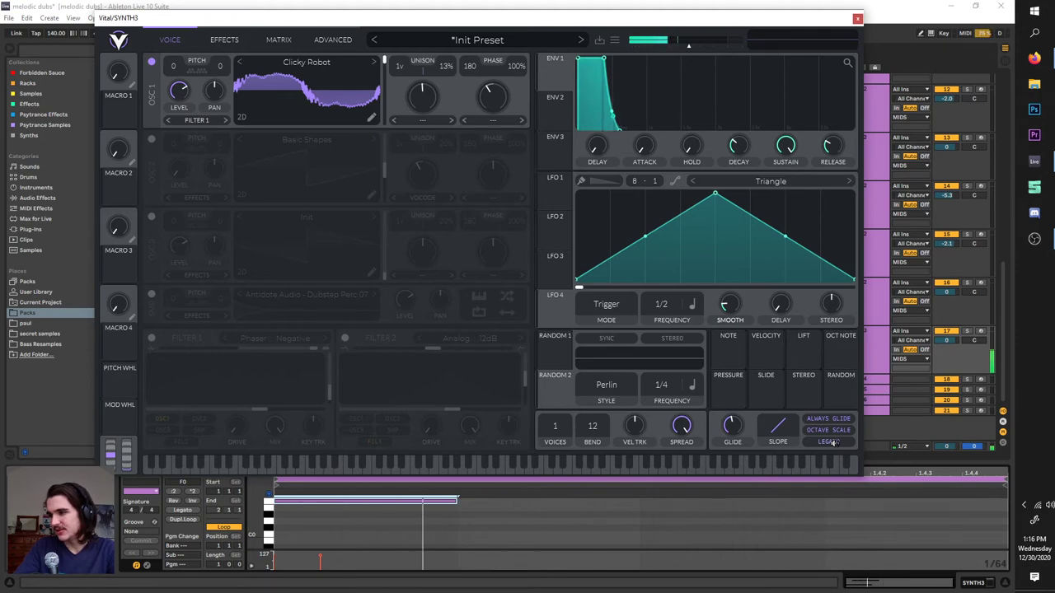
{"action": "key", "text": "space"}
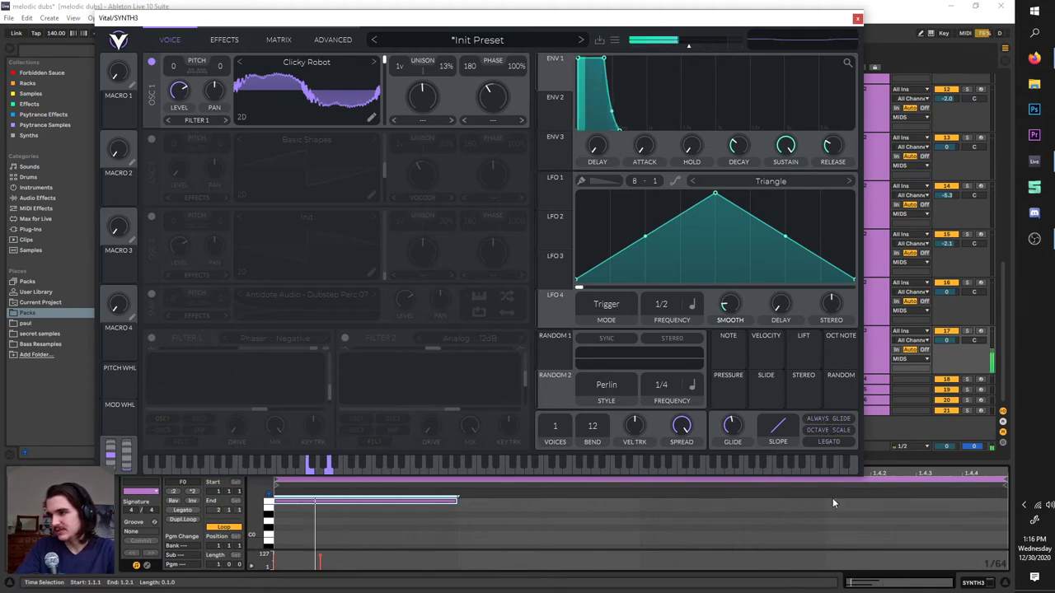
{"action": "scroll", "coordinate": [849, 500], "scroll_direction": "up", "scroll_amount": 3}
{"action": "key", "text": "space"}
{"action": "key", "text": "space"}
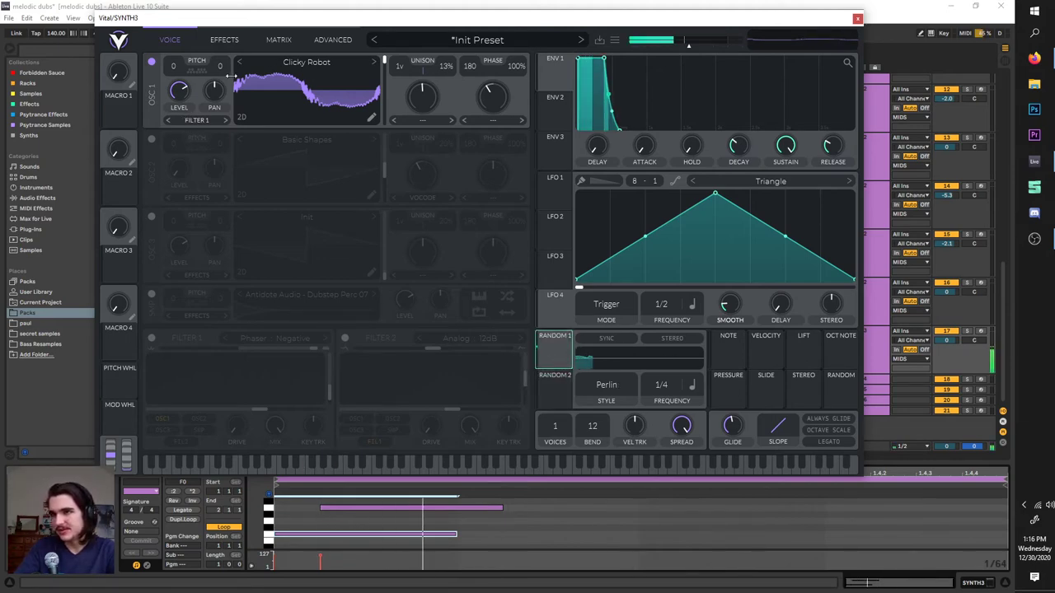
- Reduce the clip to a single F0 note lasting the full bar and open Vital's effects page
{"action": "double_click", "coordinate": [435, 508]}
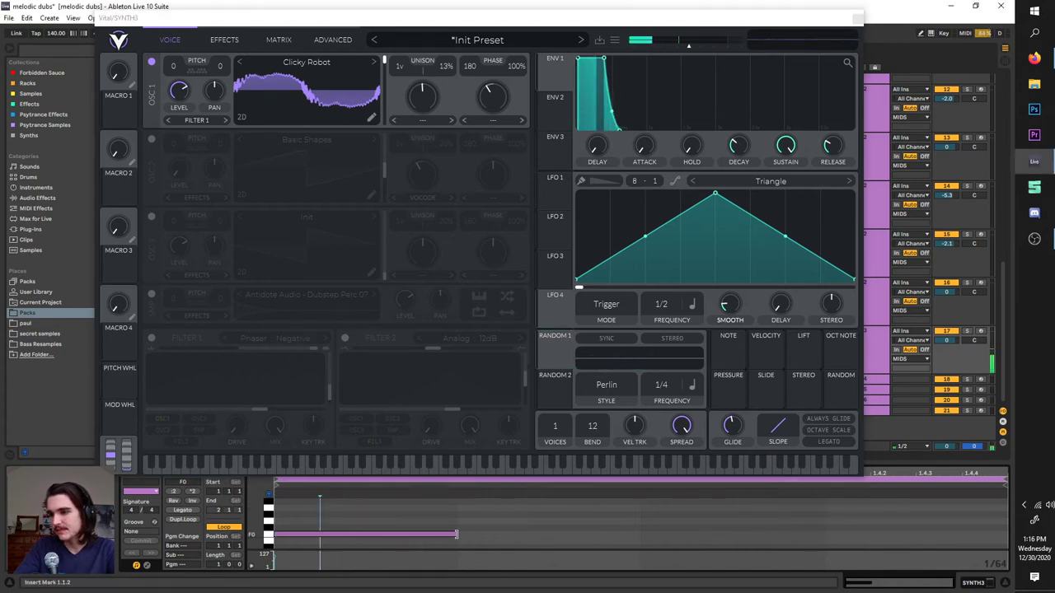
{"action": "left_click_drag", "start_coordinate": [456, 534], "coordinate": [1007, 518]}
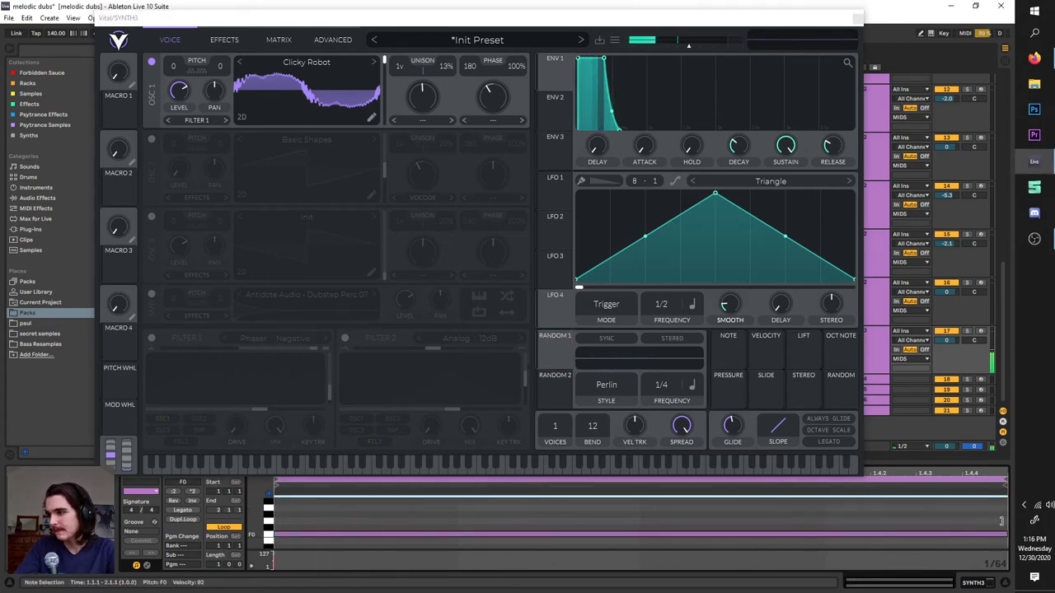
{"action": "left_click", "coordinate": [223, 40]}
- Enable the Chorus, Compressor, Delay, Distortion, EQ, Filter and Flanger effects one after another
{"action": "left_click", "coordinate": [150, 62]}
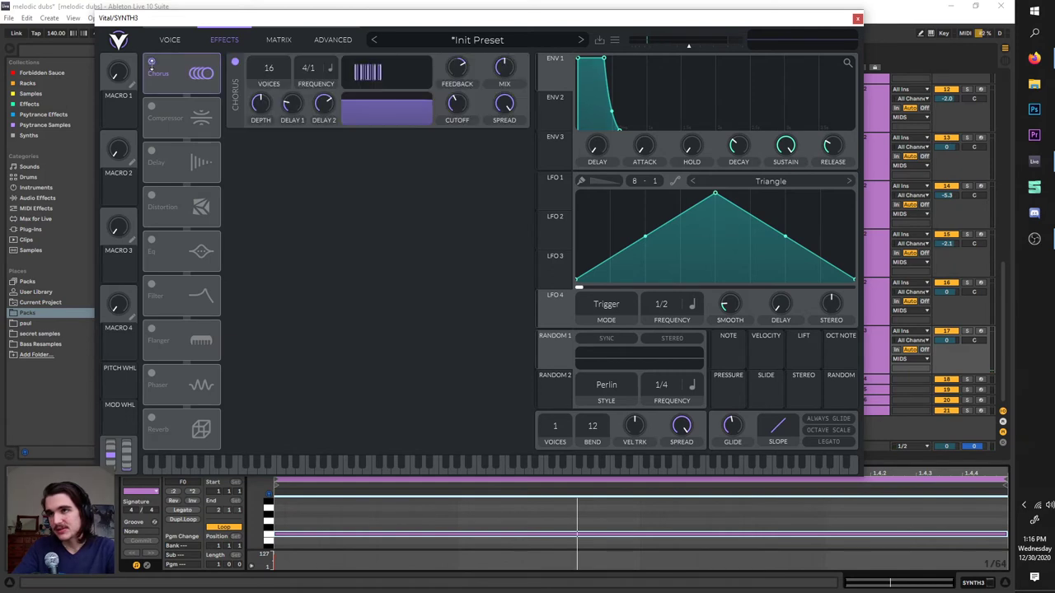
{"action": "left_click", "coordinate": [150, 62]}
{"action": "left_click", "coordinate": [151, 62]}
{"action": "left_click", "coordinate": [151, 107]}
{"action": "left_click", "coordinate": [151, 151]}
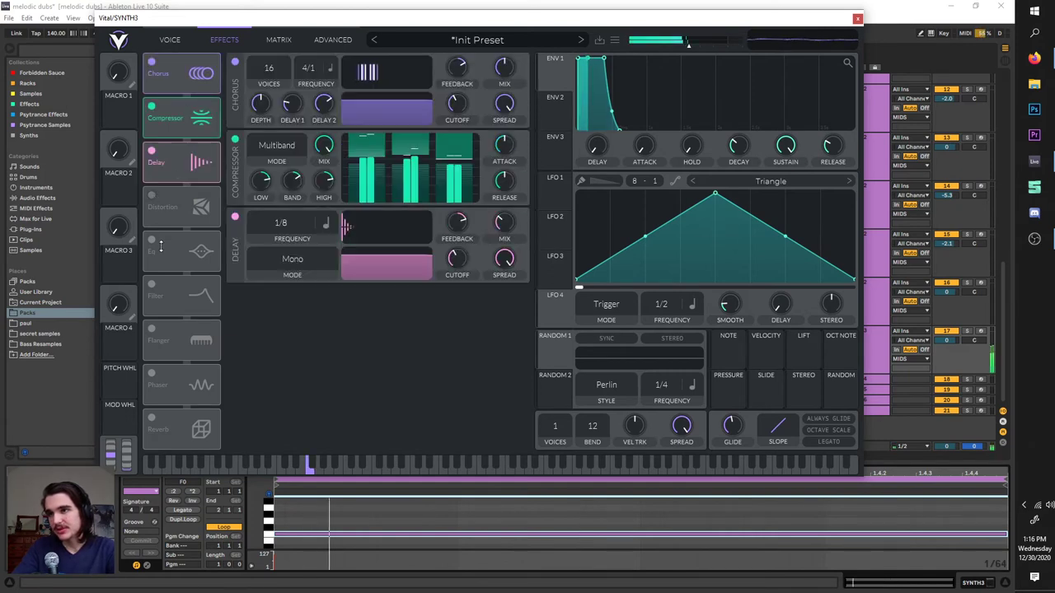
{"action": "left_click", "coordinate": [151, 195]}
{"action": "left_click", "coordinate": [151, 240]}
{"action": "left_click", "coordinate": [151, 285]}
{"action": "left_click", "coordinate": [151, 330]}
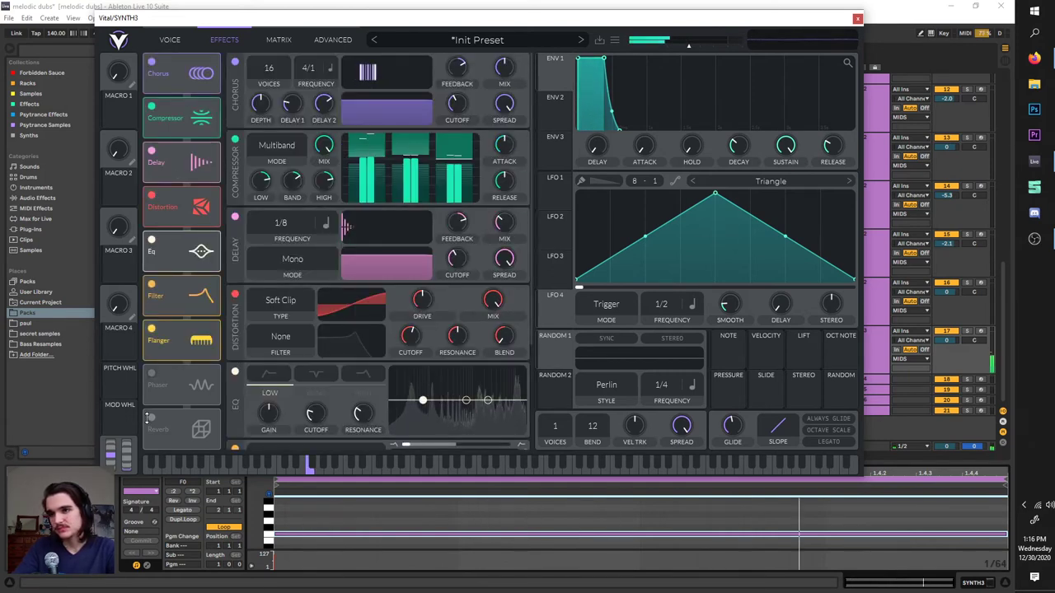
- Turn off the effects one by one from the Flanger back up to the Chorus
{"action": "left_click", "coordinate": [151, 330]}
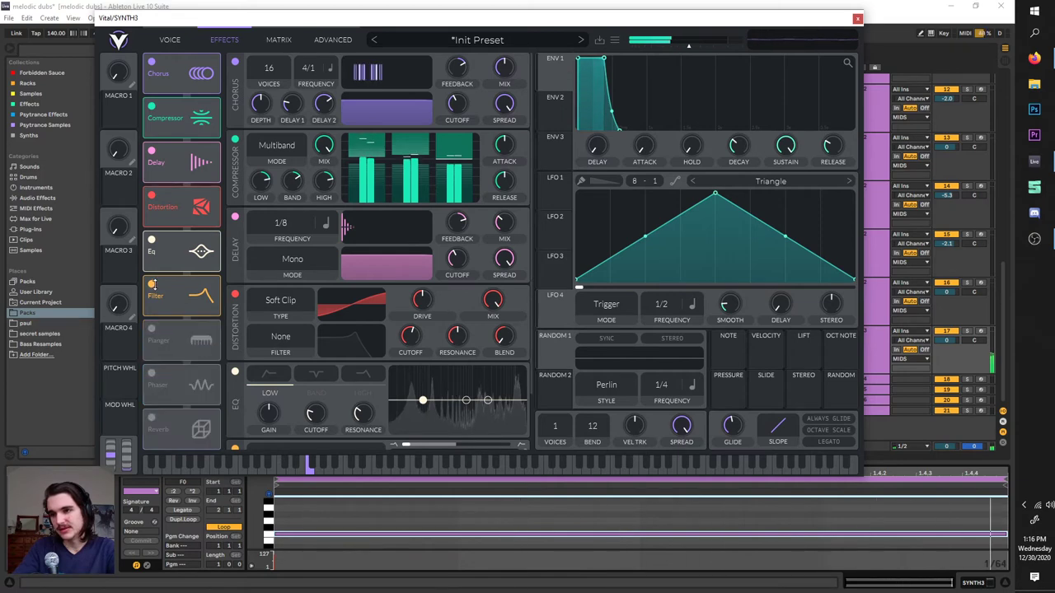
{"action": "left_click", "coordinate": [151, 284]}
{"action": "left_click", "coordinate": [150, 240]}
{"action": "left_click", "coordinate": [151, 196]}
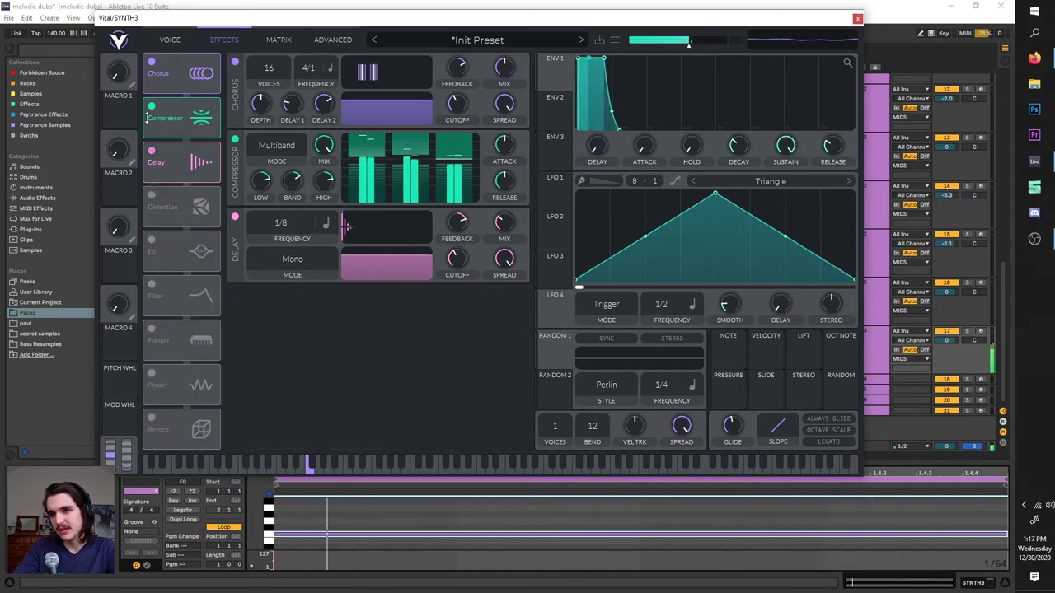
{"action": "left_click", "coordinate": [151, 151]}
{"action": "left_click", "coordinate": [151, 106]}
{"action": "left_click", "coordinate": [150, 62]}
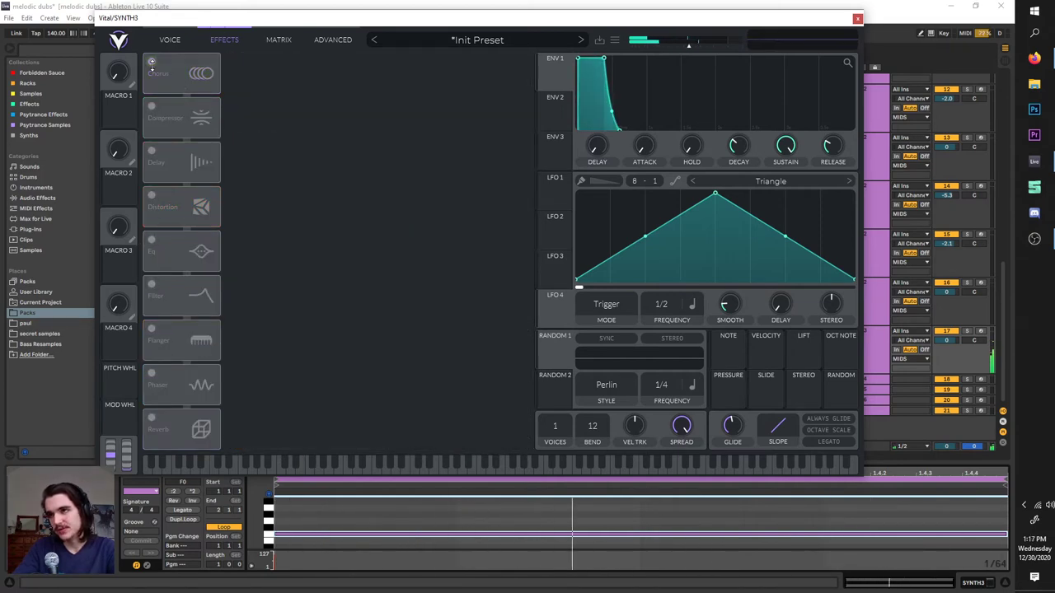
- Enable the Chorus, bypassing it once for comparison, and set its frequency to 16/1
{"action": "left_click", "coordinate": [151, 62]}
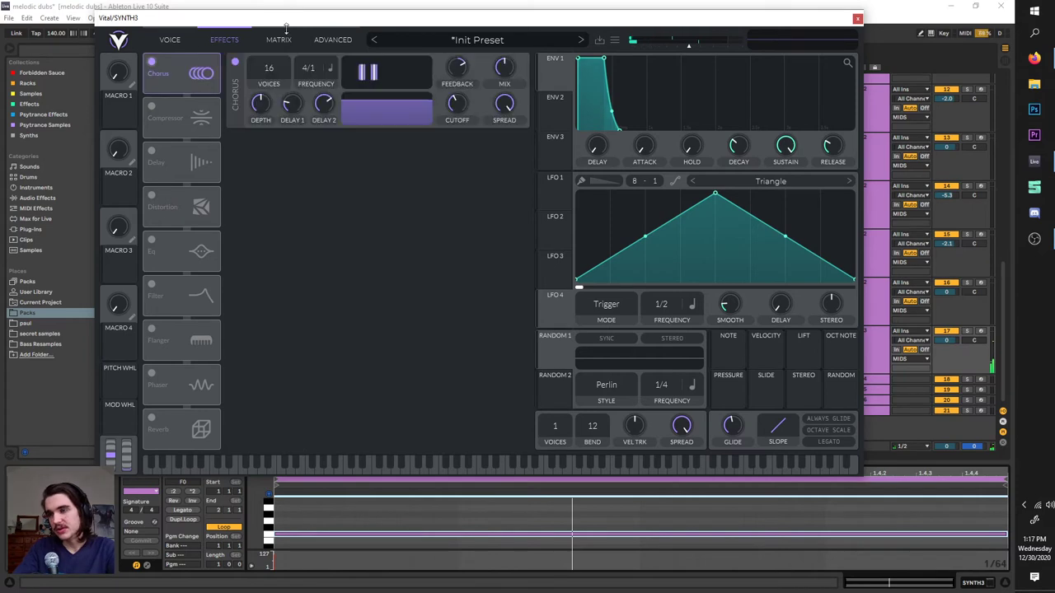
{"action": "left_click", "coordinate": [151, 62]}
{"action": "left_click", "coordinate": [151, 62]}
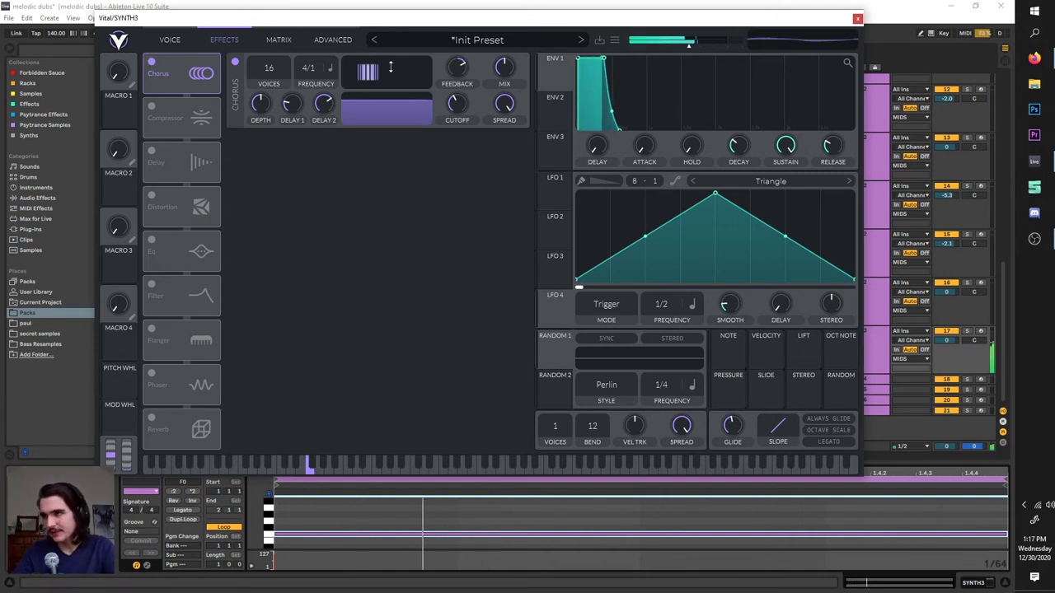
{"action": "left_click_drag", "start_coordinate": [316, 73], "coordinate": [313, 22]}
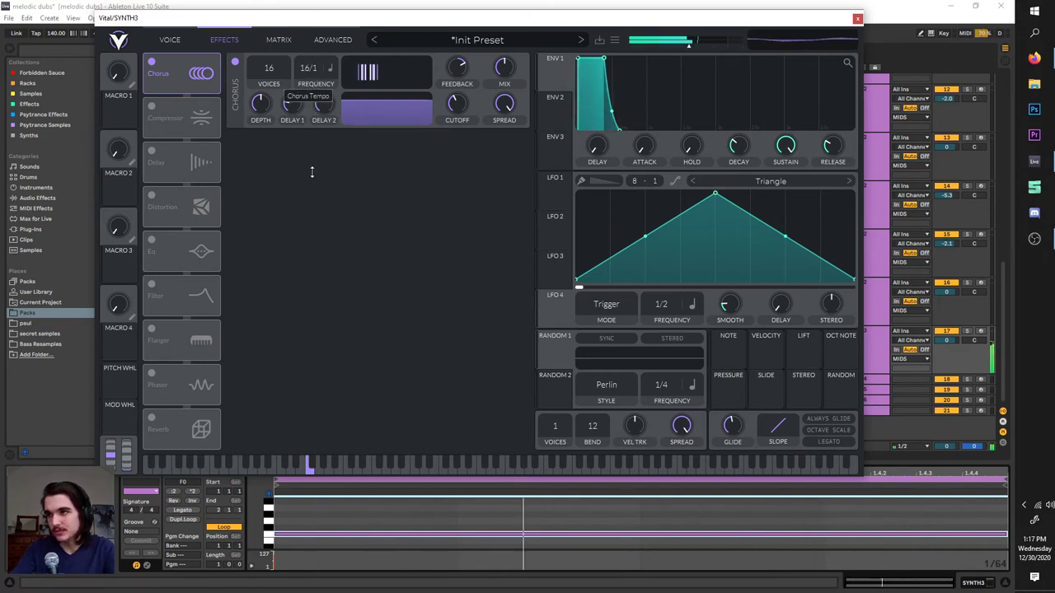
{"action": "scroll", "coordinate": [312, 65], "scroll_direction": "up", "scroll_amount": 2}
- Try the Seconds, Tempo Dotted and Tempo Triplets modes for the chorus frequency and return to Tempo
{"action": "left_click", "coordinate": [330, 67]}
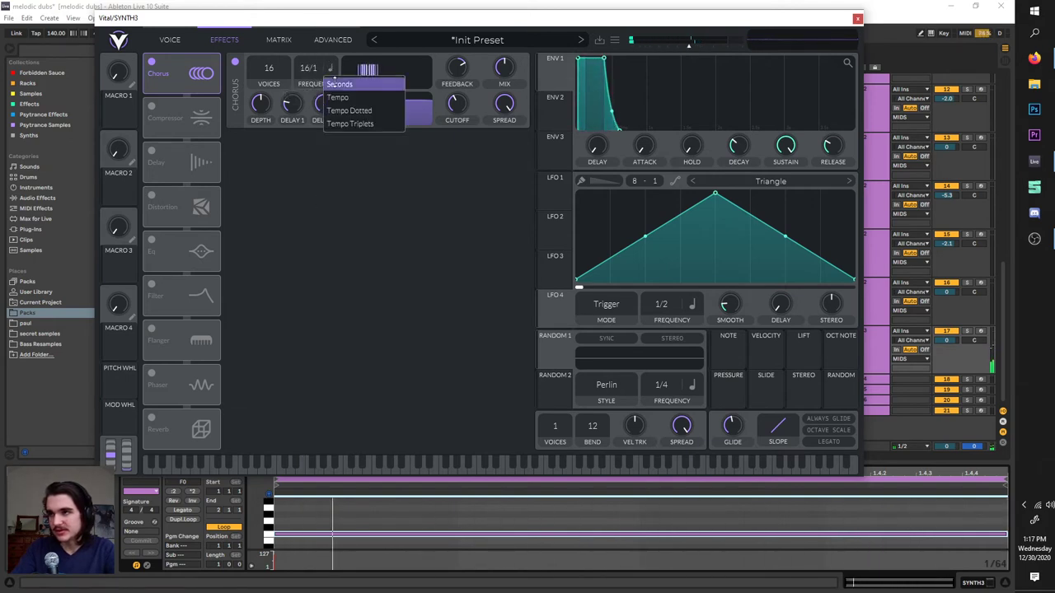
{"action": "left_click", "coordinate": [335, 82]}
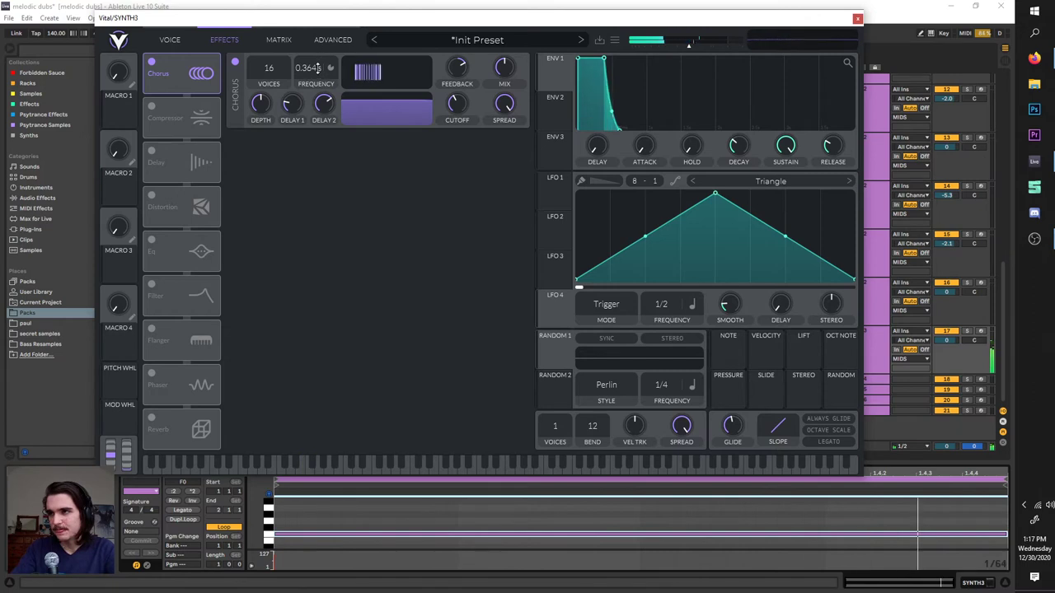
{"action": "left_click", "coordinate": [330, 68]}
{"action": "left_click", "coordinate": [340, 97]}
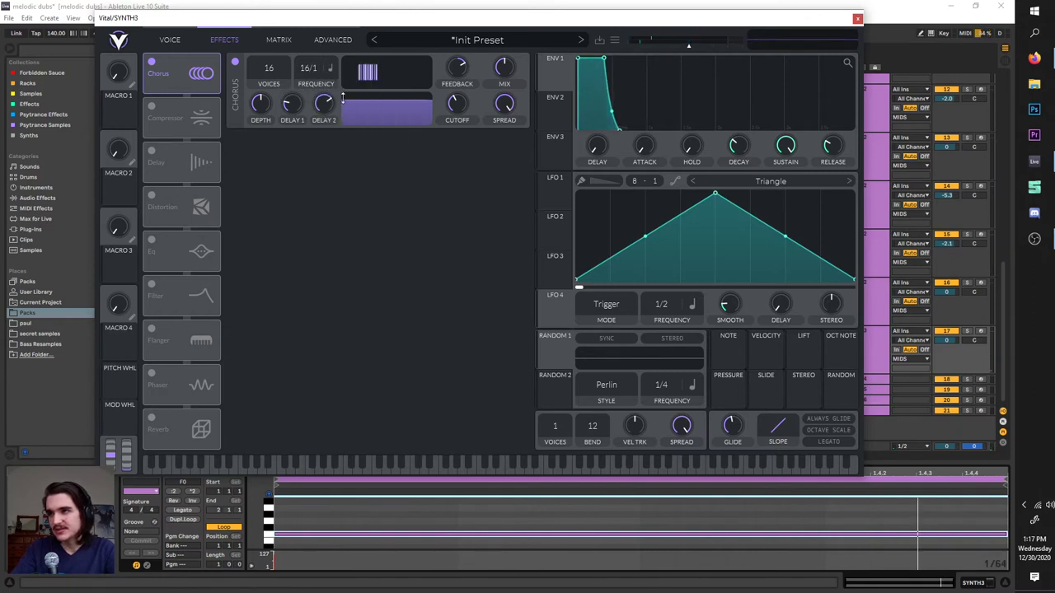
{"action": "left_click", "coordinate": [331, 68]}
{"action": "left_click", "coordinate": [341, 97]}
{"action": "left_click", "coordinate": [330, 68]}
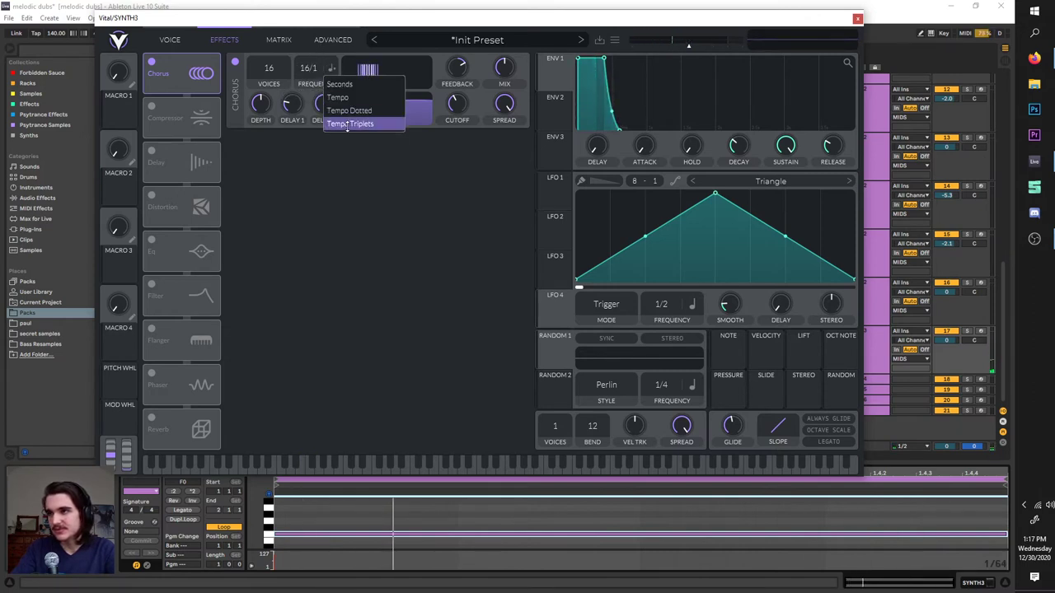
{"action": "left_click", "coordinate": [350, 124]}
{"action": "left_click", "coordinate": [330, 68]}
{"action": "left_click", "coordinate": [341, 98]}
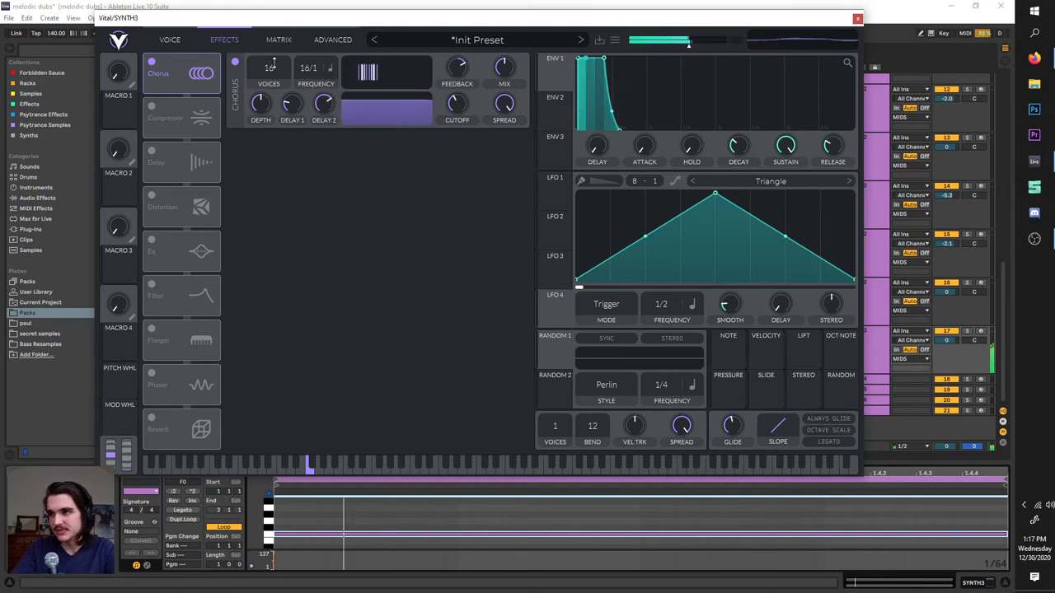
- Lower the chorus voices to 4
{"action": "left_click_drag", "start_coordinate": [268, 67], "coordinate": [243, 294]}
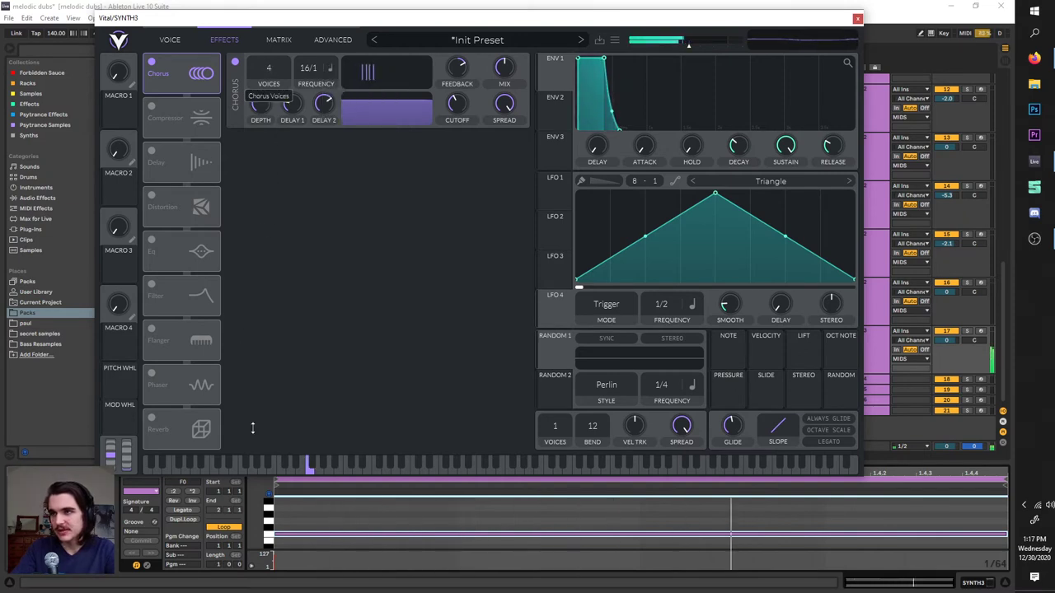
- Raise the number of chorus voices to 16
{"action": "left_click_drag", "start_coordinate": [256, 413], "coordinate": [256, 415]}
{"action": "left_click_drag", "start_coordinate": [267, 71], "coordinate": [284, 5]}
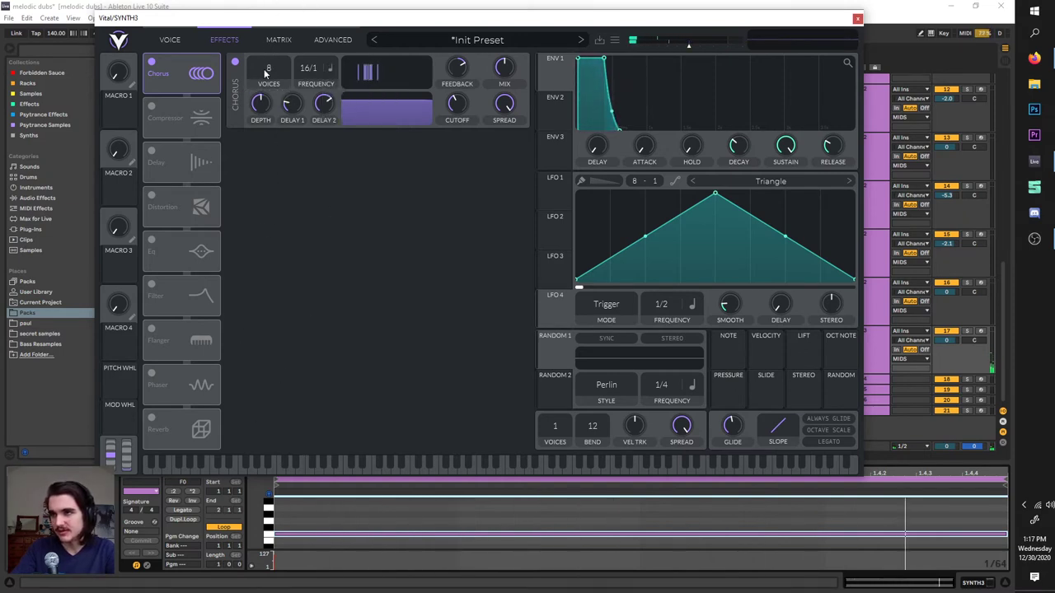
{"action": "left_click_drag", "start_coordinate": [271, 68], "coordinate": [258, 9]}
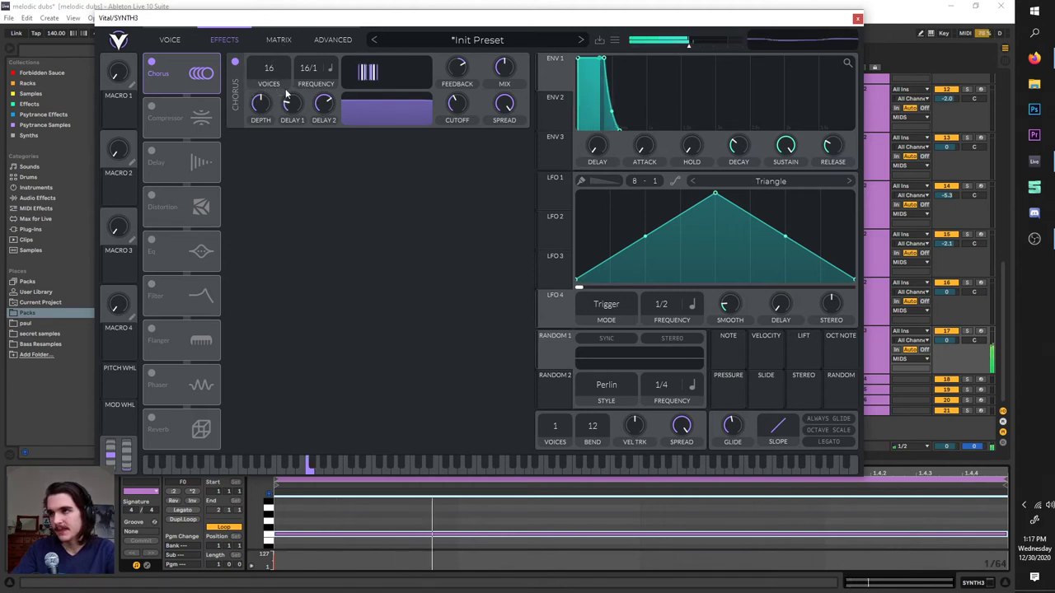
- Sweep the chorus depth down and back up to 100%, and increase the Delay 1 amount
{"action": "left_click_drag", "start_coordinate": [262, 104], "coordinate": [257, 151]}
{"action": "left_click_drag", "start_coordinate": [262, 104], "coordinate": [286, 9]}
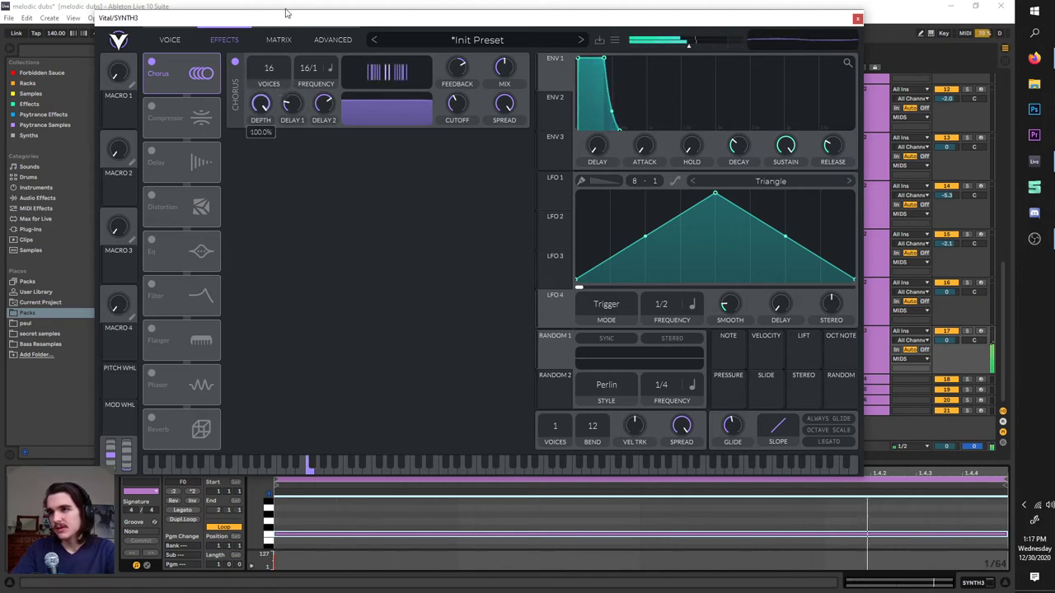
{"action": "left_click_drag", "start_coordinate": [278, 103], "coordinate": [294, 79]}
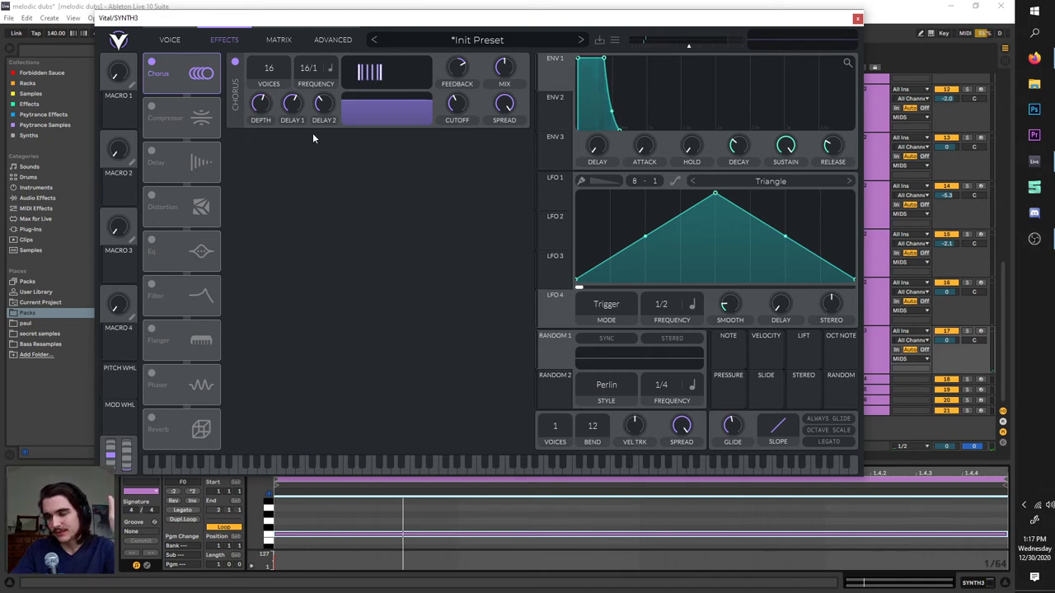
- Lower the chorus feedback during playback, and try the mix at 100% before resetting it to its default
{"action": "key", "text": "space"}
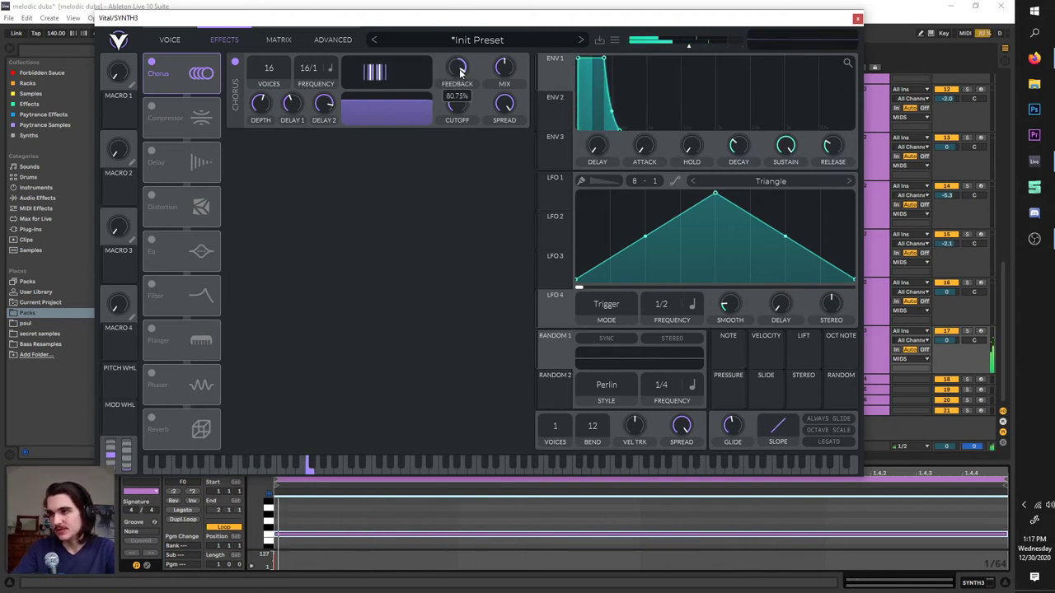
{"action": "scroll", "coordinate": [459, 71], "scroll_direction": "up", "scroll_amount": 3}
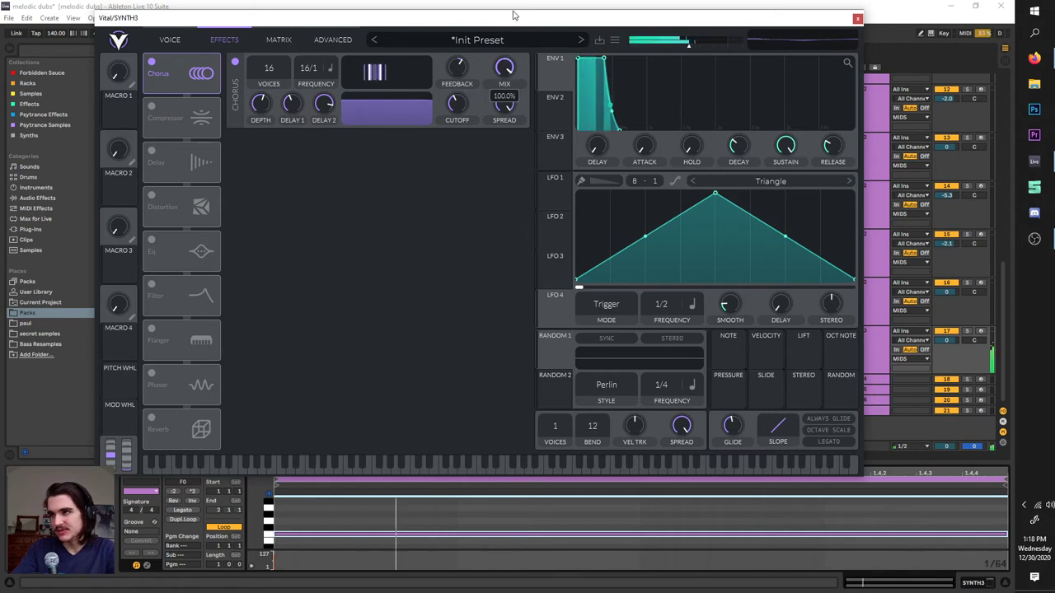
{"action": "scroll", "coordinate": [505, 71], "scroll_direction": "up", "scroll_amount": 3}
{"action": "double_click", "coordinate": [504, 68]}
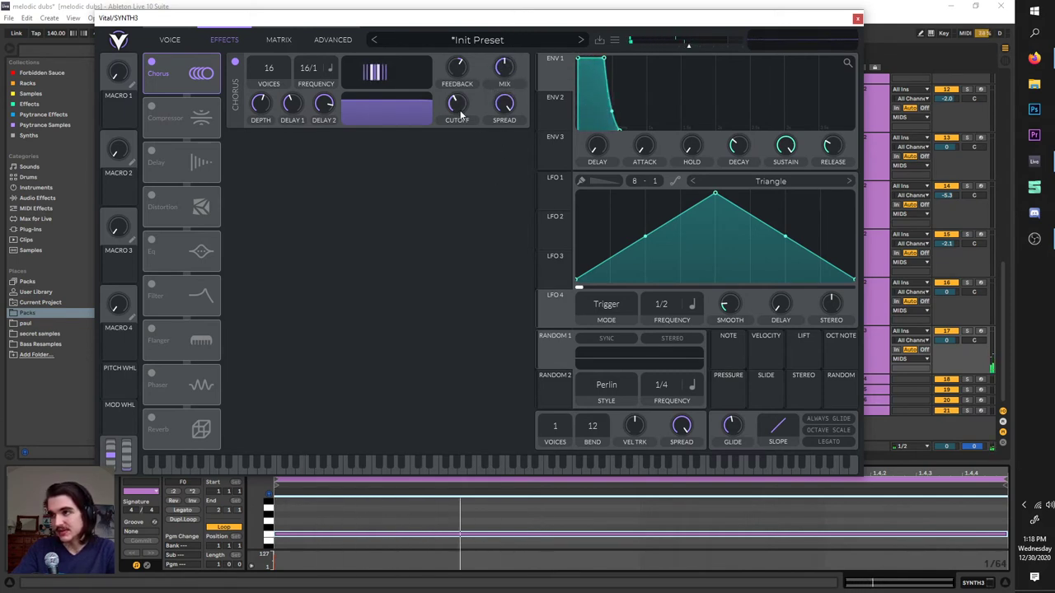
- Reshape the chorus sound by raising its filter cutoff and reducing its stereo spread during playback
{"action": "left_click_drag", "start_coordinate": [460, 111], "coordinate": [468, 41]}
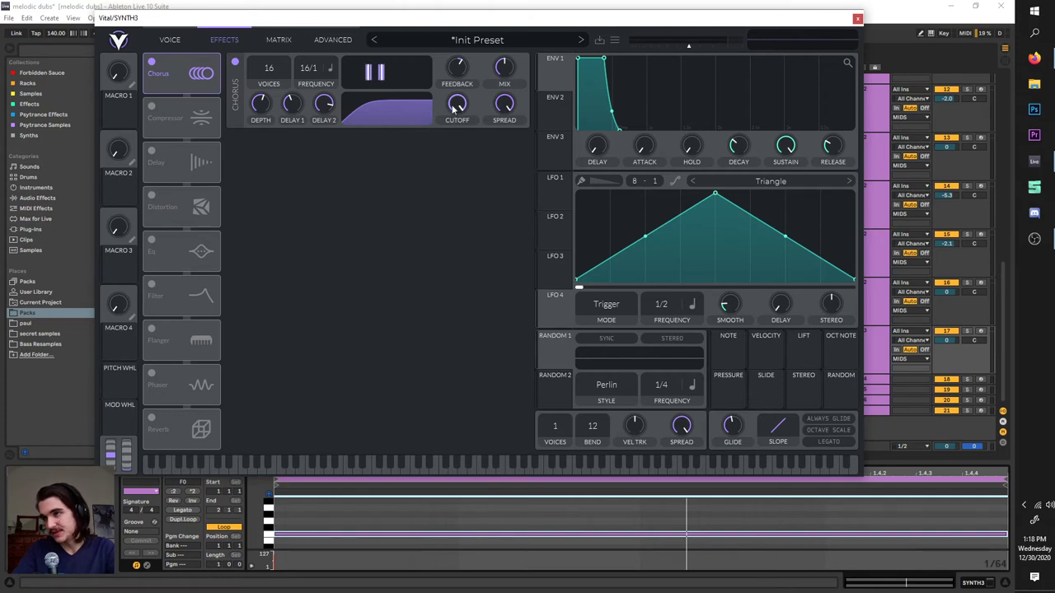
{"action": "key", "text": "space"}
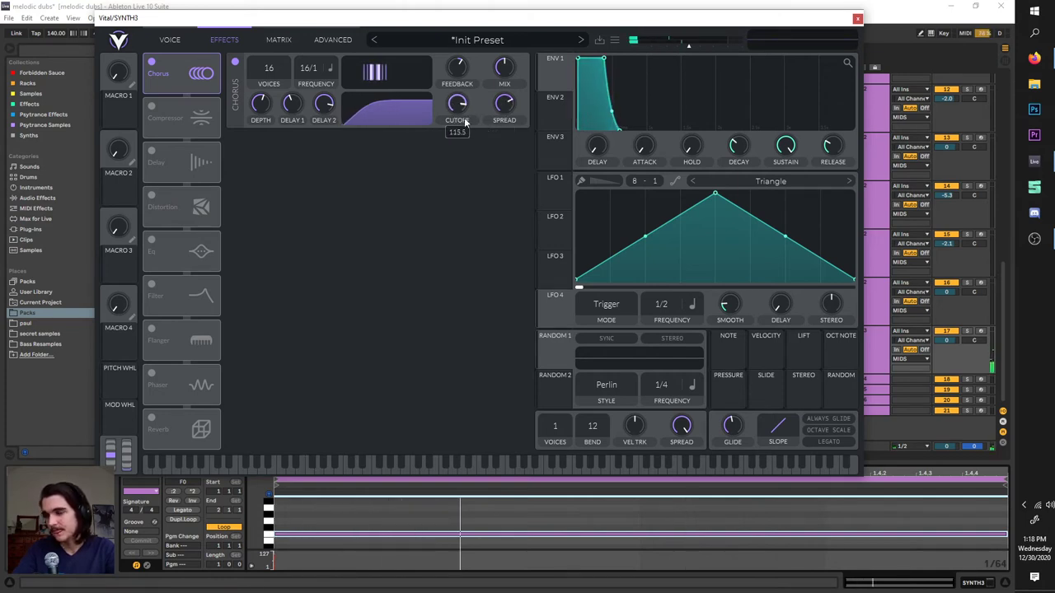
{"action": "mouse_move", "coordinate": [496, 120]}
{"action": "left_click_drag", "start_coordinate": [496, 120], "coordinate": [452, 172]}
{"action": "mouse_move", "coordinate": [453, 121]}
{"action": "mouse_move", "coordinate": [494, 76]}
{"action": "left_mouse_down"}
{"action": "mouse_move", "coordinate": [493, 131]}
{"action": "mouse_move", "coordinate": [504, 60]}
{"action": "mouse_move", "coordinate": [493, 86]}
{"action": "mouse_move", "coordinate": [471, 80]}
{"action": "mouse_move", "coordinate": [480, 63]}
{"action": "left_mouse_up"}
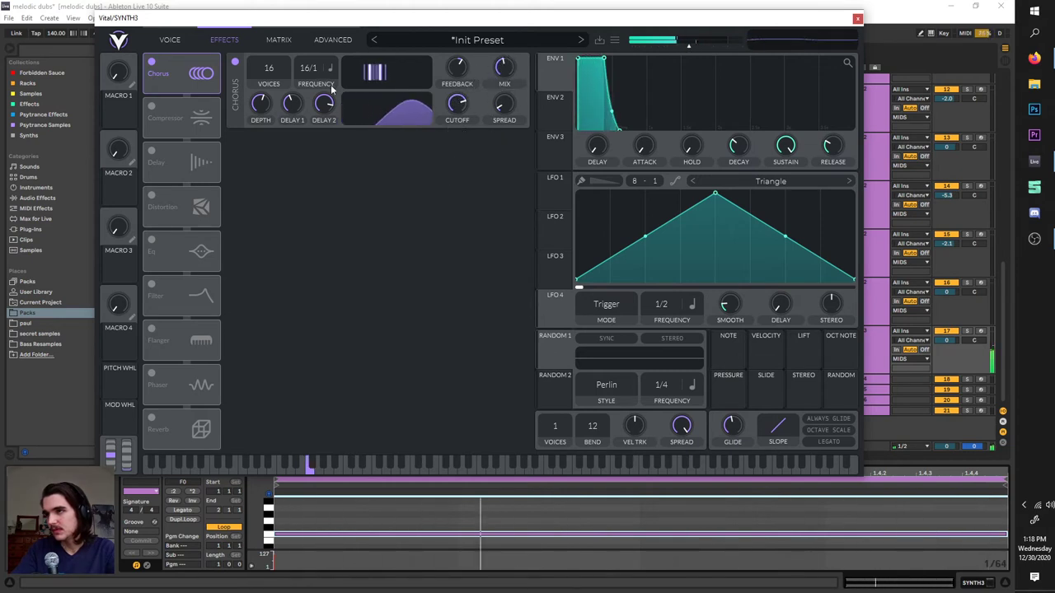
- Turn off the Chorus and enable the Compressor, bypassing the Compressor once for comparison
{"action": "left_click", "coordinate": [153, 63]}
{"action": "left_click", "coordinate": [152, 108]}
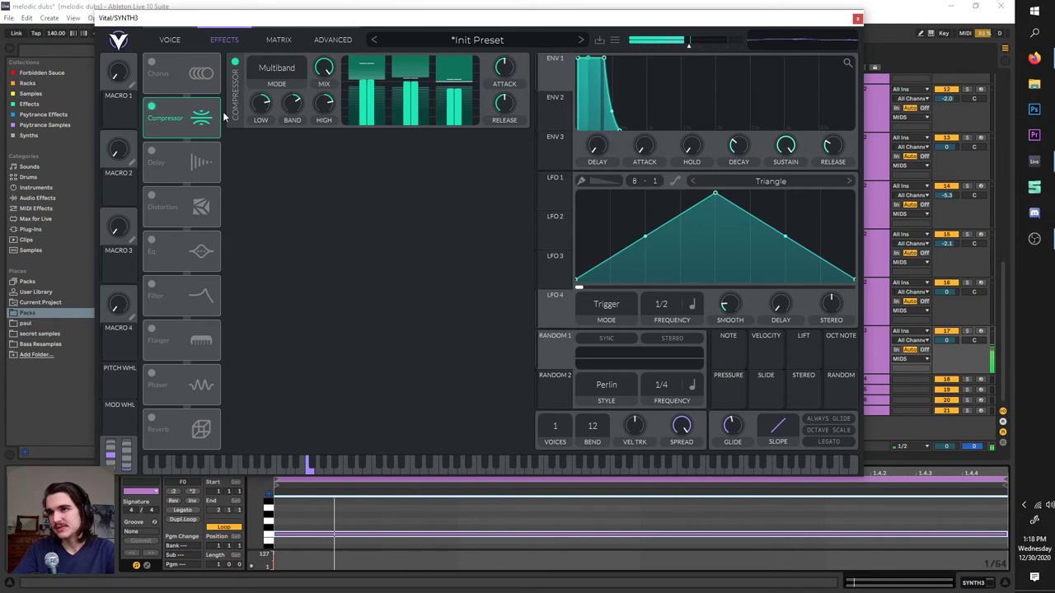
{"action": "left_click", "coordinate": [148, 105]}
{"action": "left_click", "coordinate": [151, 107]}
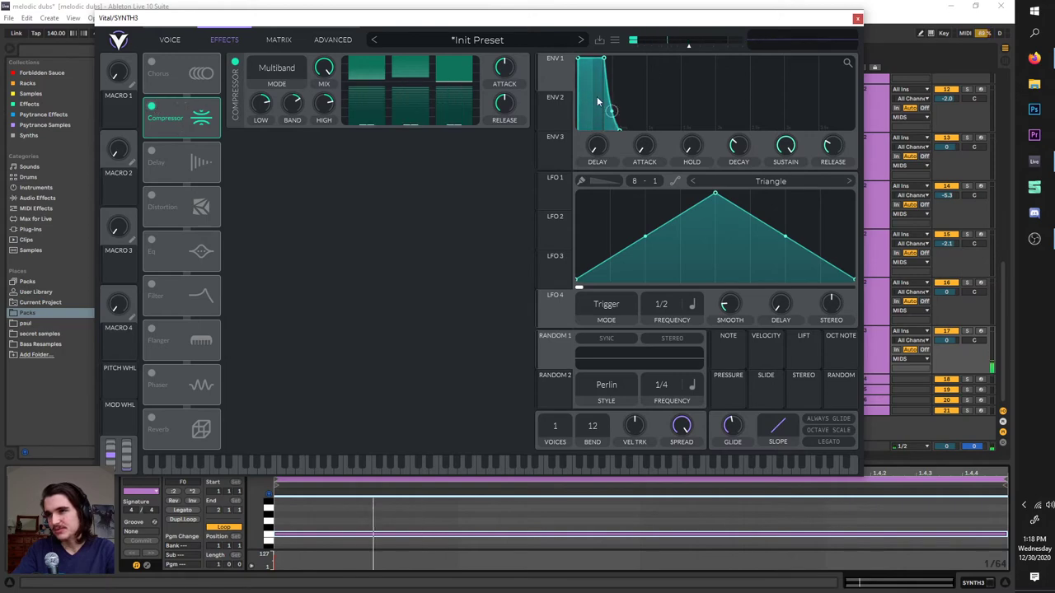
- Try the Low Band mode of the compressor and switch it to High Band
{"action": "left_click", "coordinate": [295, 76]}
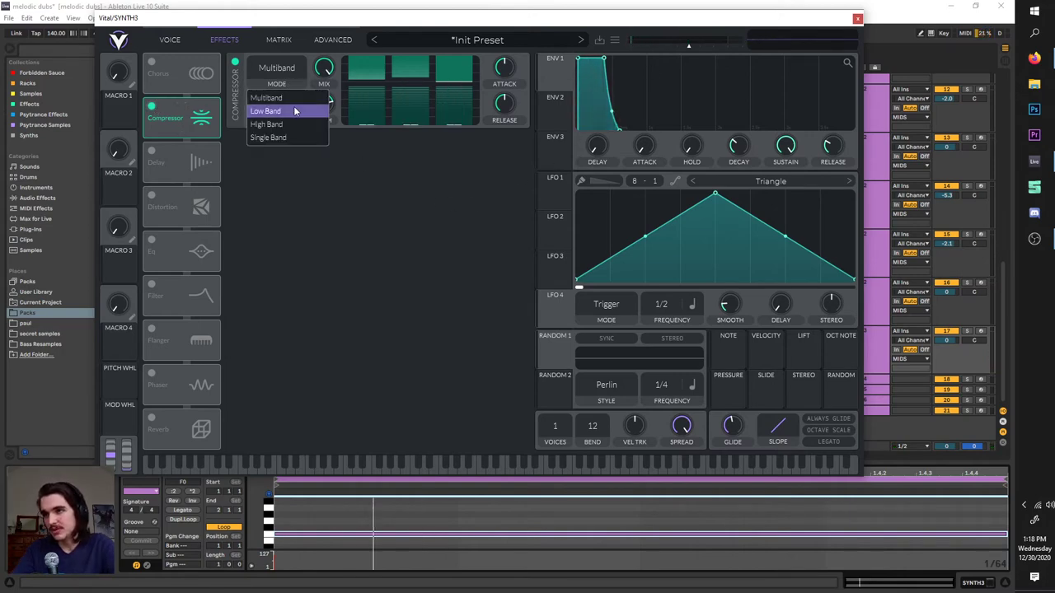
{"action": "left_click", "coordinate": [371, 80]}
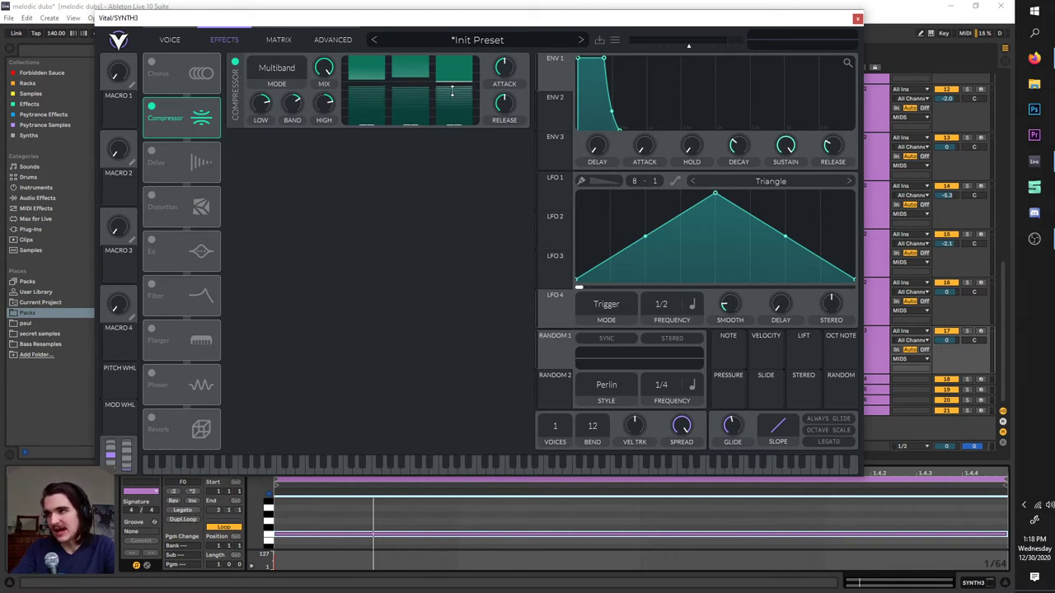
{"action": "left_click", "coordinate": [282, 69]}
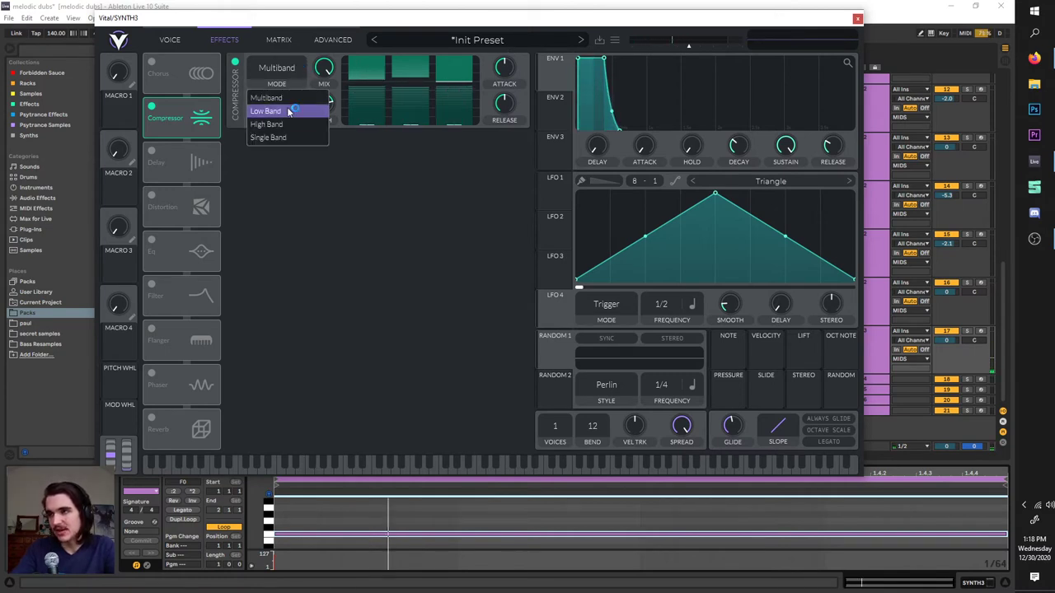
{"action": "left_click", "coordinate": [290, 111]}
{"action": "left_click", "coordinate": [280, 69]}
{"action": "left_click", "coordinate": [272, 123]}
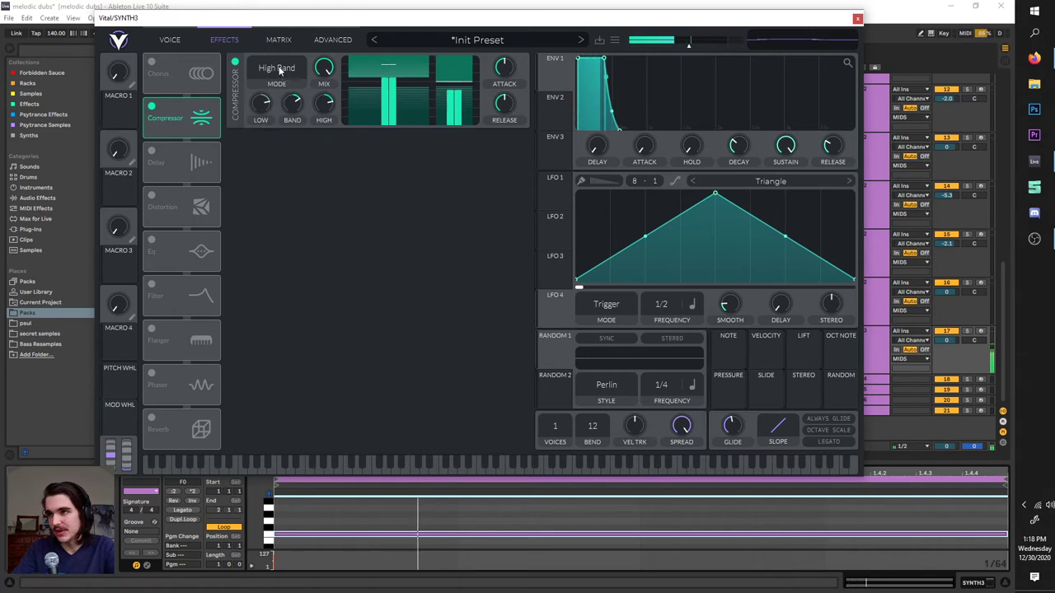
- Audition the compressor in Single Band mode and set its mode to Multiband
{"action": "left_click", "coordinate": [278, 69]}
{"action": "left_click", "coordinate": [289, 137]}
{"action": "left_click", "coordinate": [278, 71]}
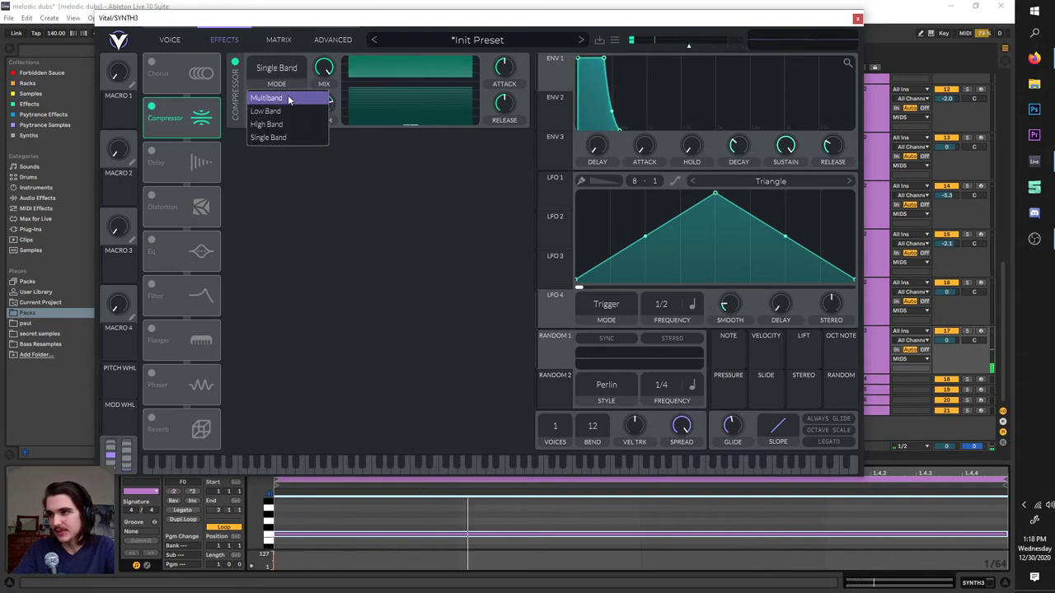
{"action": "left_click", "coordinate": [280, 98]}
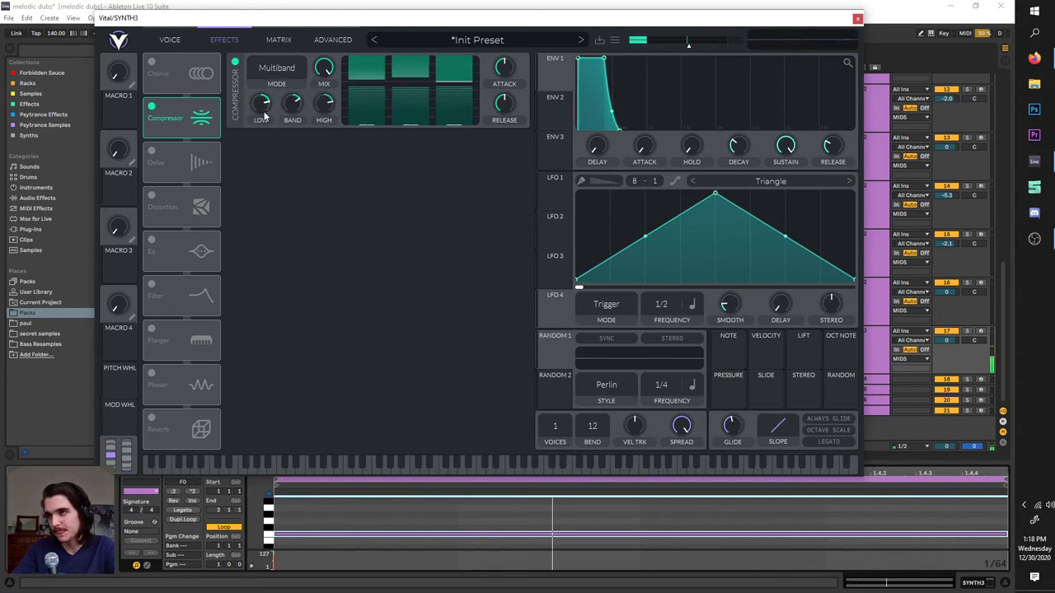
- Try lowering the compressor's Low gain to about -24.60 dB, and reset the Low, Band and High gains to their defaults
{"action": "left_click_drag", "start_coordinate": [270, 125], "coordinate": [260, 171]}
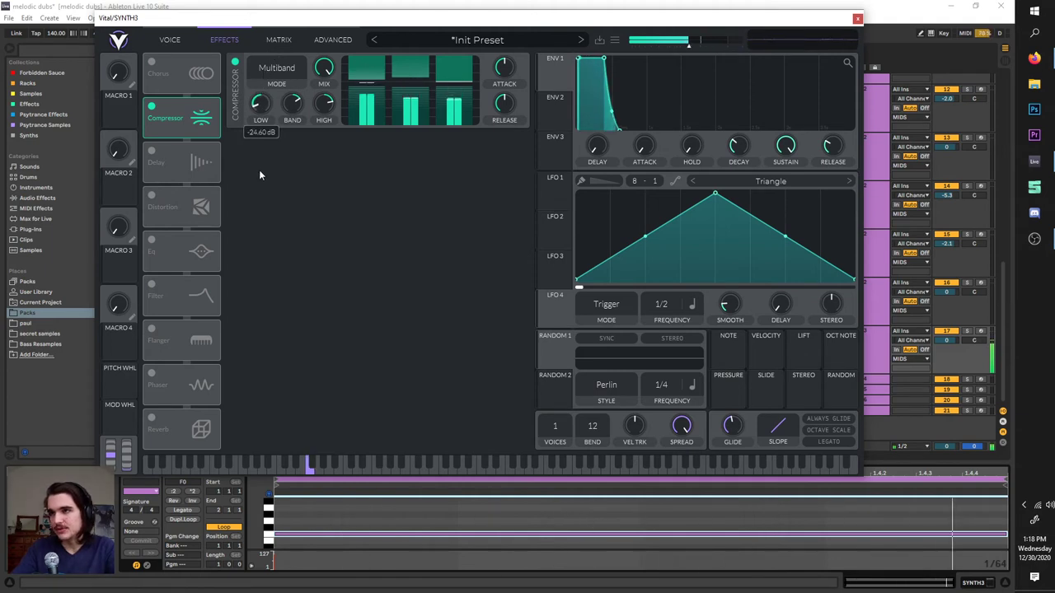
{"action": "right_click", "coordinate": [268, 124]}
{"action": "left_click", "coordinate": [292, 120]}
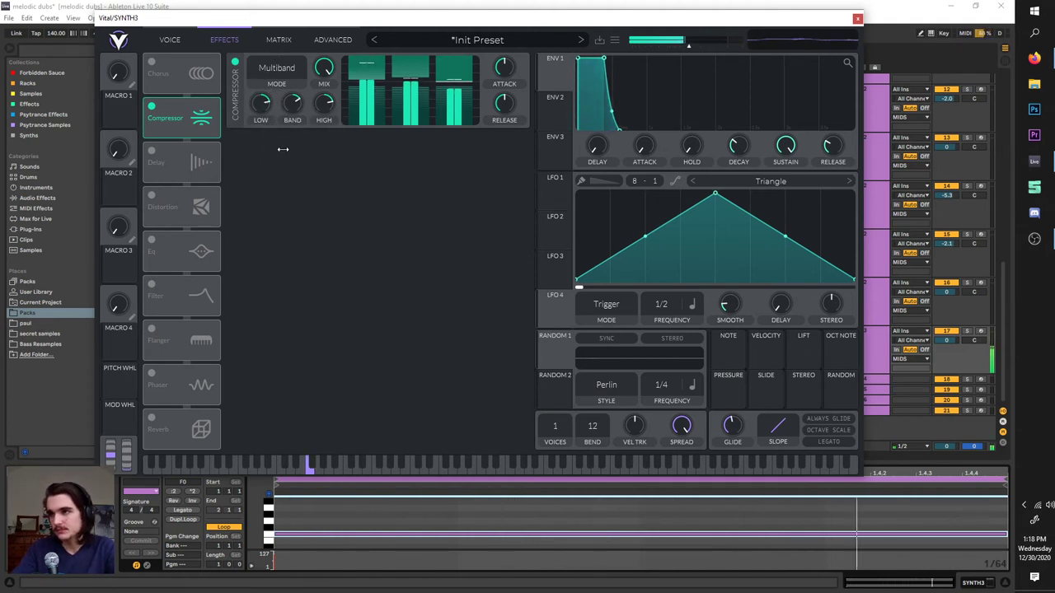
{"action": "right_click", "coordinate": [298, 100]}
{"action": "left_click", "coordinate": [309, 110]}
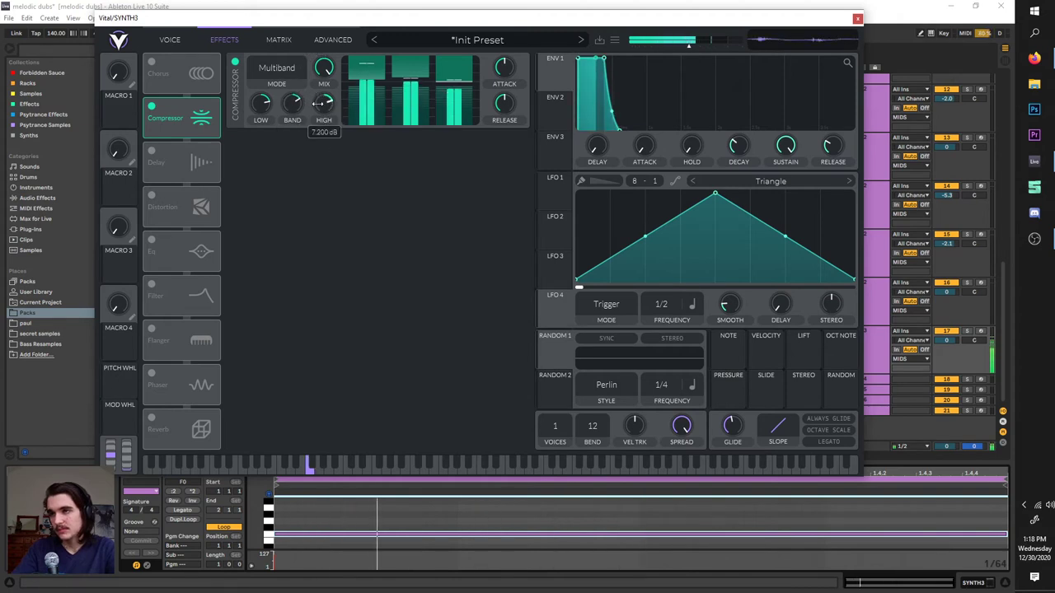
{"action": "right_click", "coordinate": [323, 103]}
{"action": "left_click", "coordinate": [327, 112]}
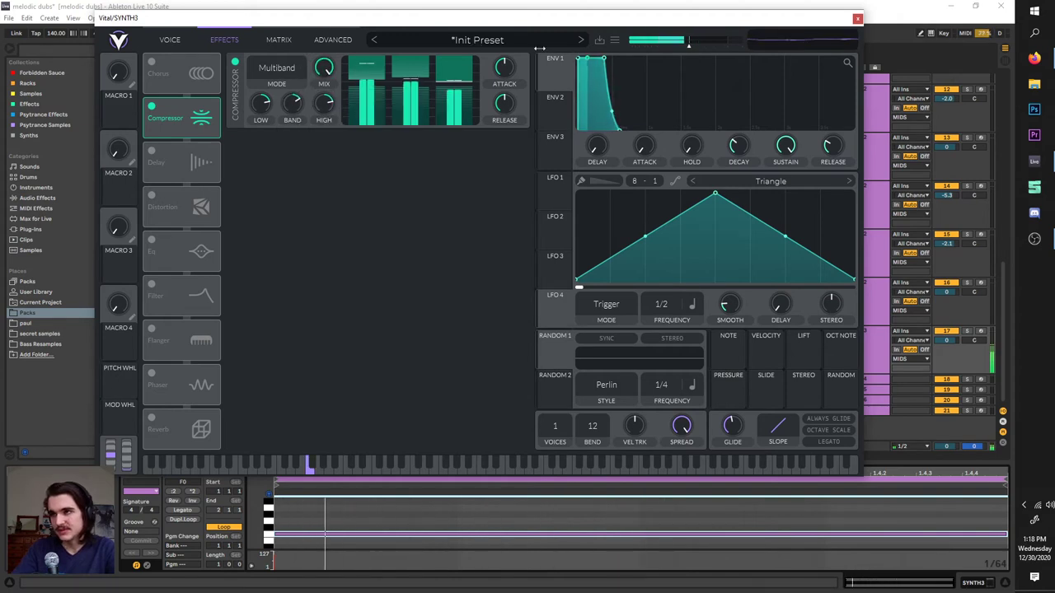
- Sweep the compressor's Attack to maximum and minimum, and return it to about the midpoint
{"action": "left_click_drag", "start_coordinate": [500, 61], "coordinate": [518, 5]}
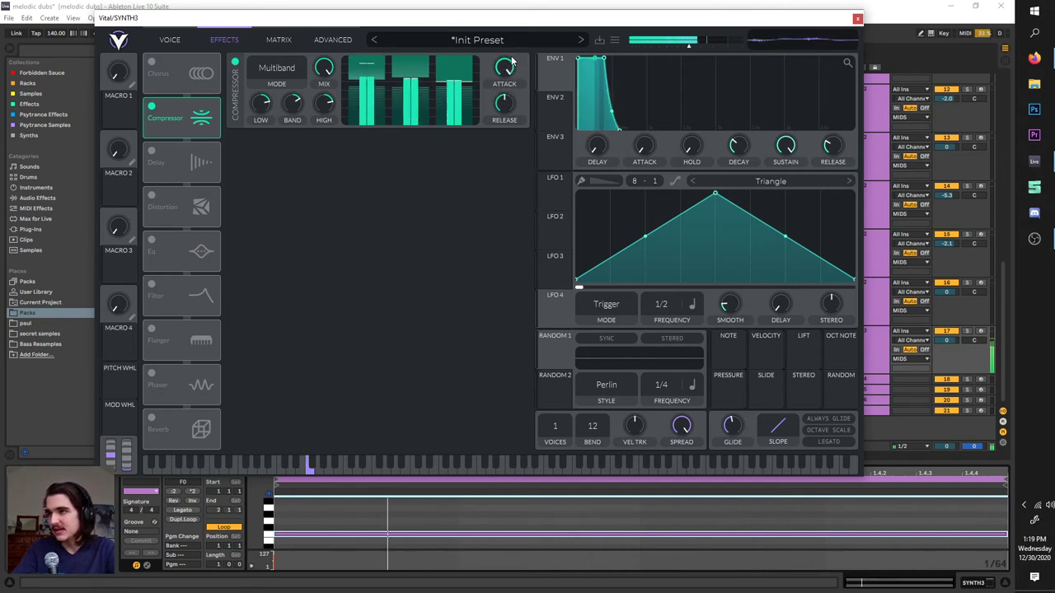
{"action": "left_click_drag", "start_coordinate": [511, 61], "coordinate": [472, 205]}
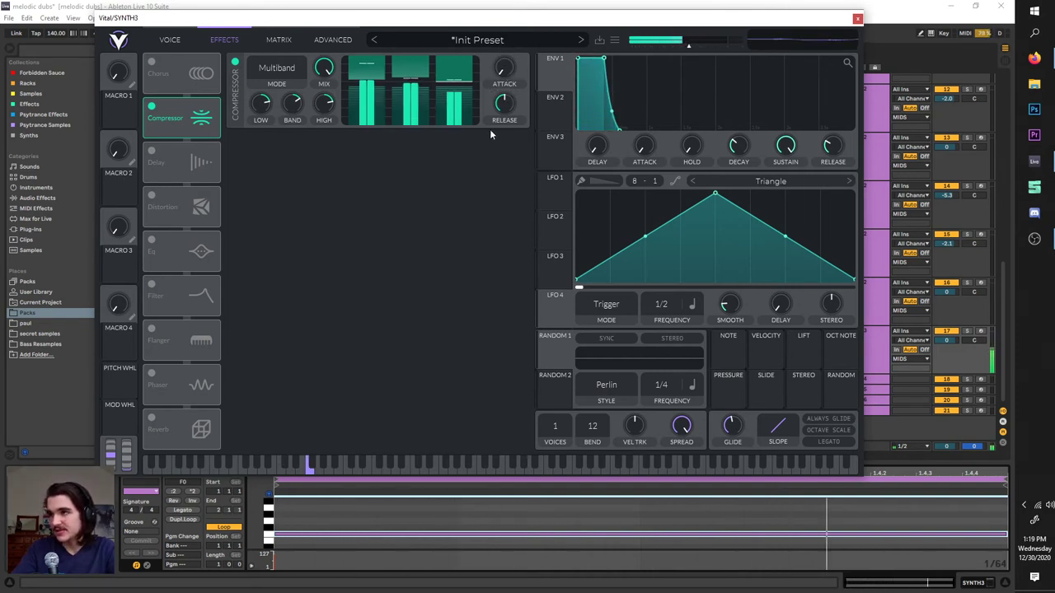
{"action": "left_click_drag", "start_coordinate": [499, 83], "coordinate": [510, 36]}
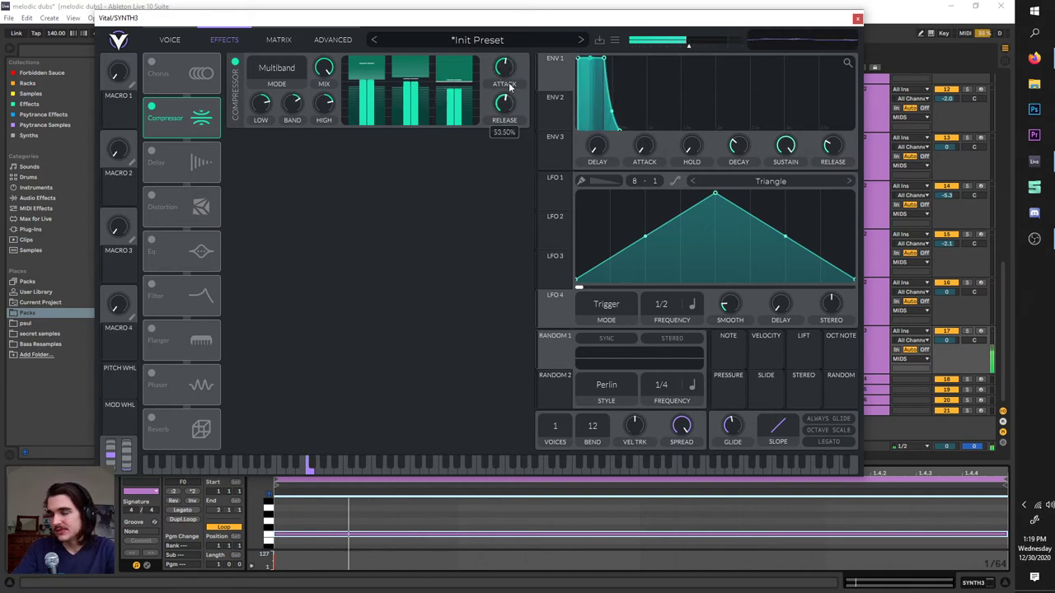
- Sweep the compressor's Release between 0% and maximum, and return it to about the midpoint
{"action": "left_click_drag", "start_coordinate": [504, 103], "coordinate": [497, 149]}
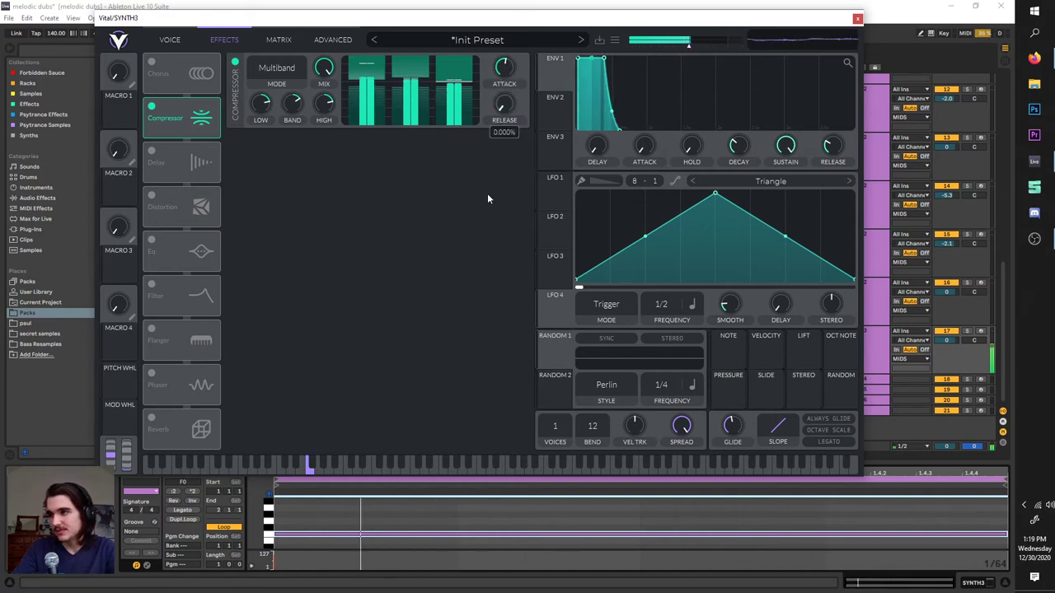
{"action": "left_click_drag", "start_coordinate": [487, 198], "coordinate": [501, 142]}
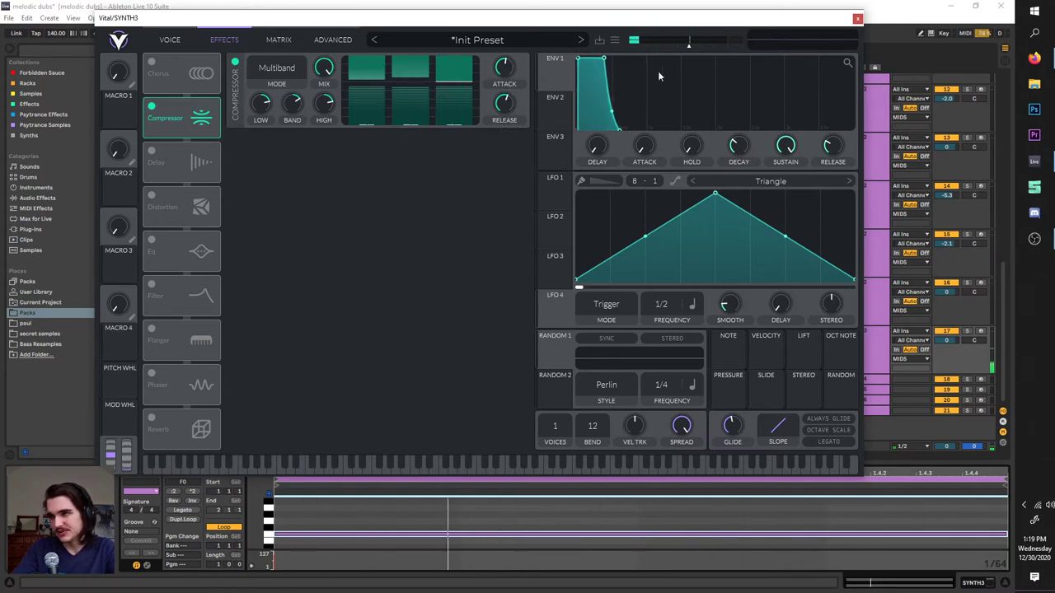
{"action": "left_click_drag", "start_coordinate": [504, 103], "coordinate": [517, 40]}
{"action": "left_click_drag", "start_coordinate": [507, 105], "coordinate": [477, 262]}
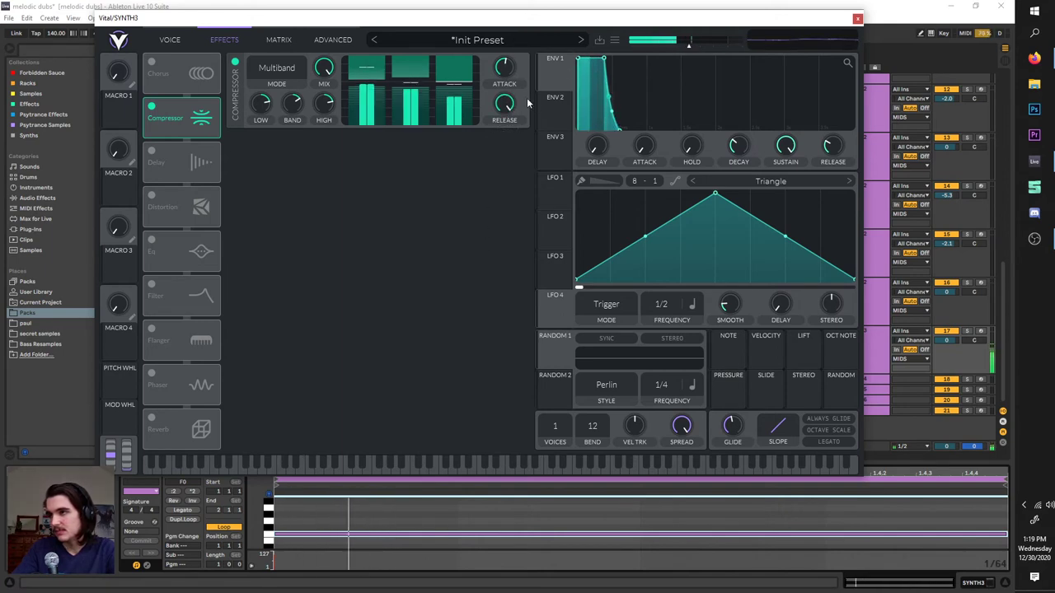
{"action": "mouse_move", "coordinate": [510, 106]}
{"action": "left_mouse_down"}
{"action": "mouse_move", "coordinate": [487, 163]}
{"action": "mouse_move", "coordinate": [503, 112]}
{"action": "left_mouse_up"}
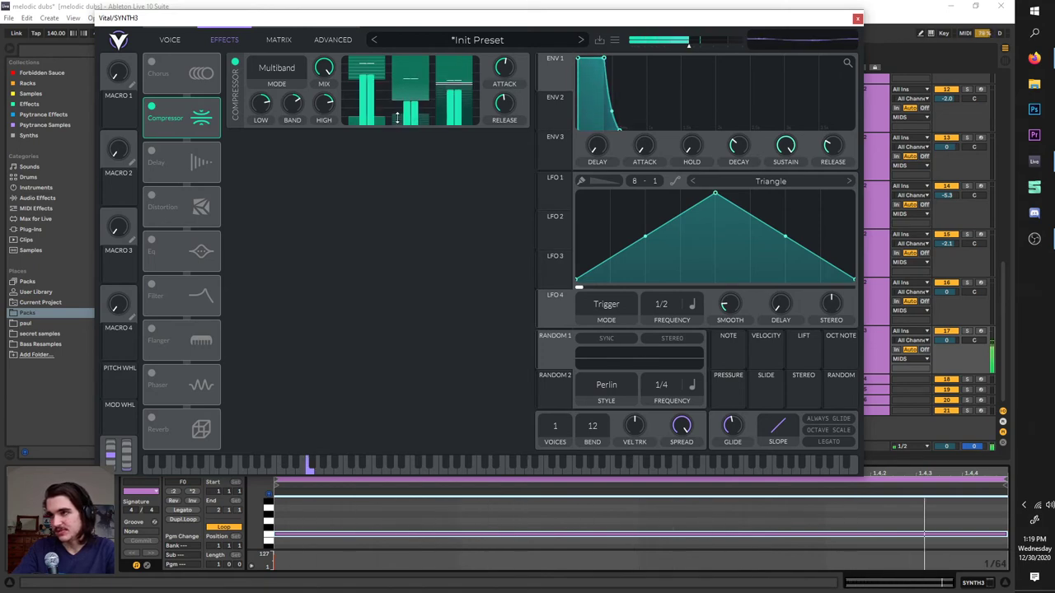
- Set the compressor's middle-band lower threshold to about -43.5 dB and turn the compressor off
{"action": "mouse_move", "coordinate": [406, 99]}
{"action": "left_mouse_down"}
{"action": "mouse_move", "coordinate": [409, 74]}
{"action": "mouse_move", "coordinate": [410, 95]}
{"action": "left_mouse_up"}
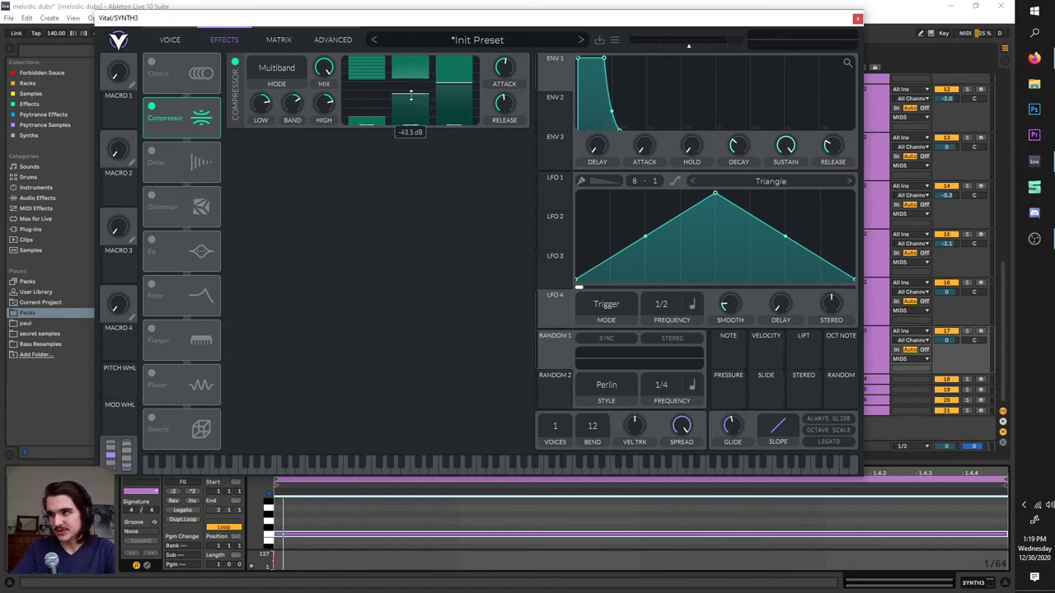
{"action": "left_click", "coordinate": [152, 108]}
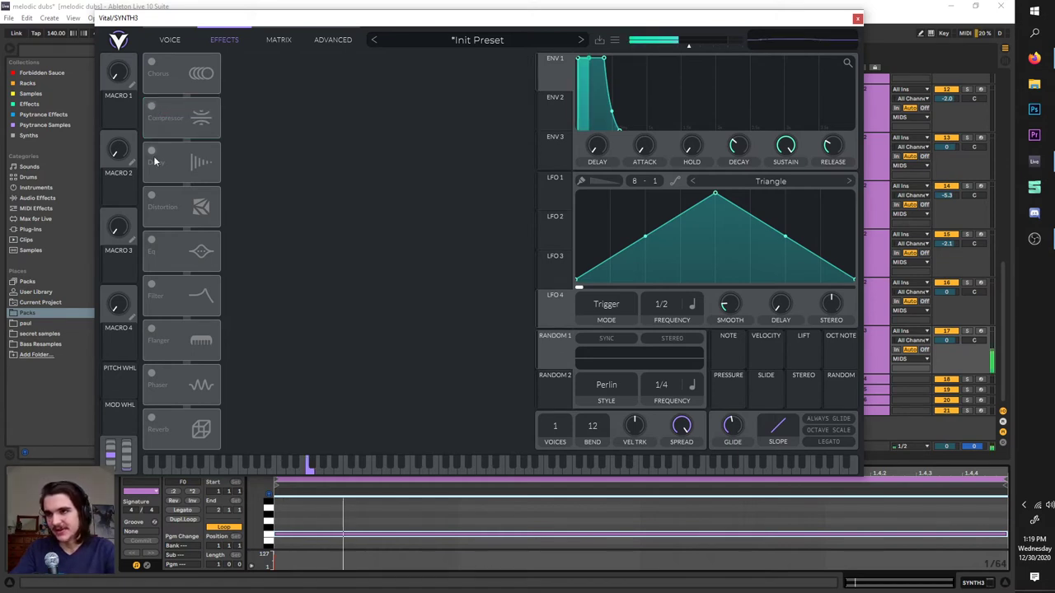
- Turn on the delay and switch its frequency to seconds, setting it to 0.030 secs
{"action": "left_click", "coordinate": [152, 153]}
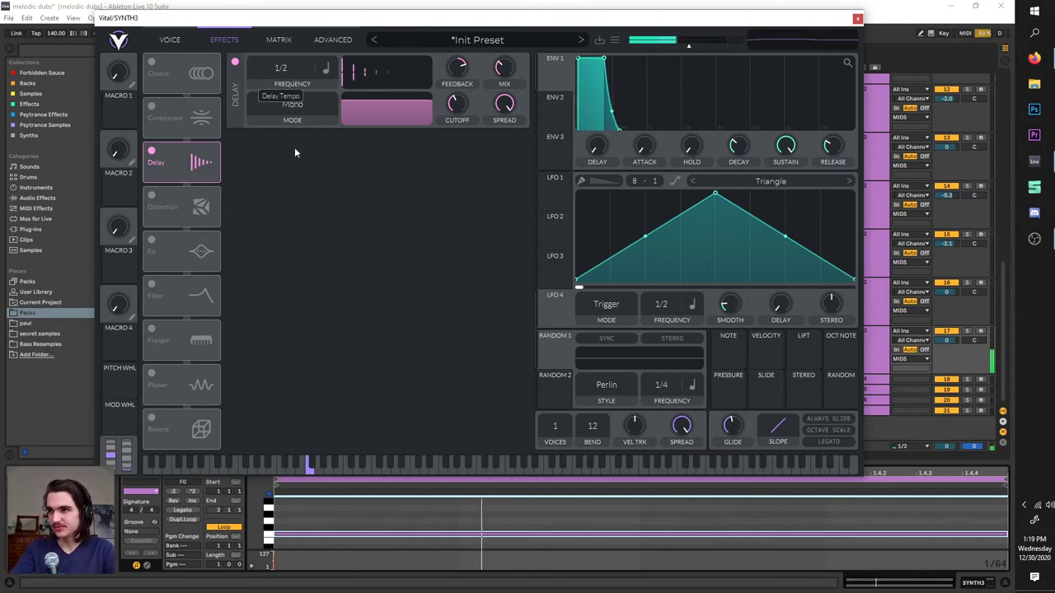
{"action": "scroll", "coordinate": [309, 70], "scroll_direction": "up", "scroll_amount": 2}
{"action": "left_click", "coordinate": [326, 69]}
{"action": "left_click", "coordinate": [333, 92]}
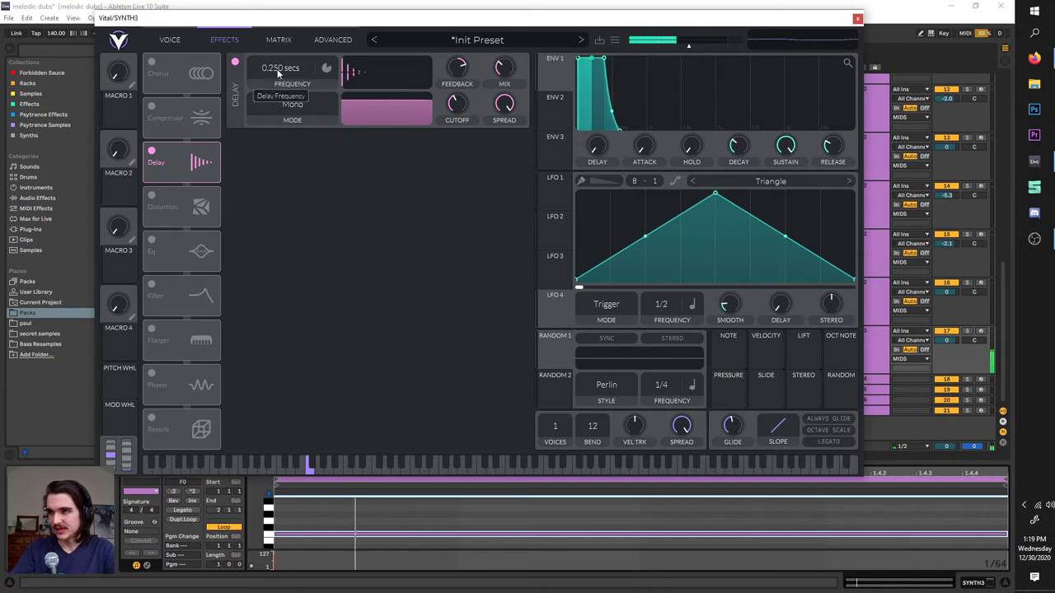
{"action": "left_click_drag", "start_coordinate": [290, 58], "coordinate": [288, 64]}
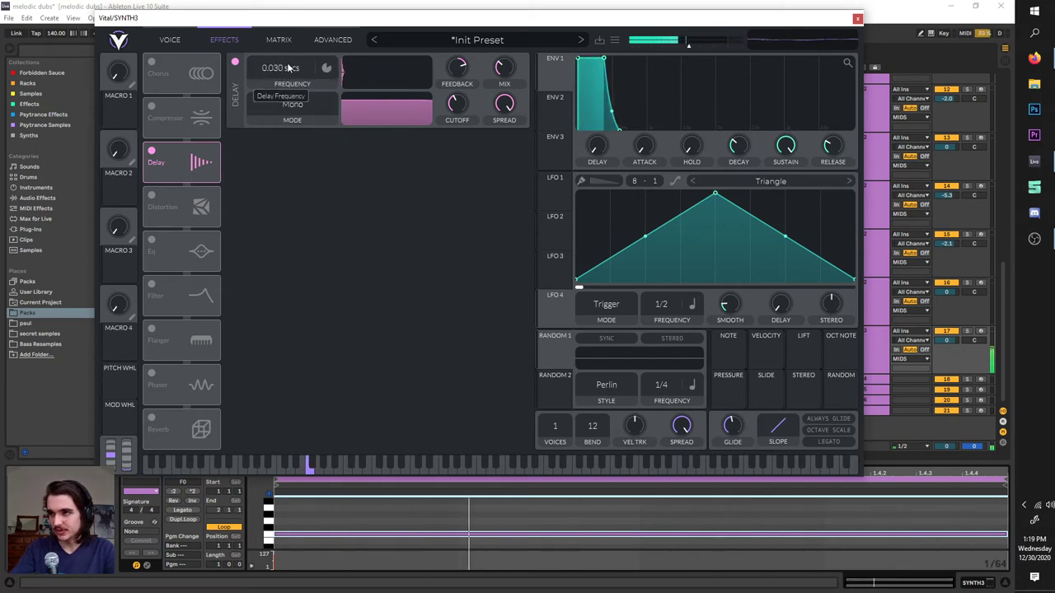
- Try the delay in Stereo mode with the second channel's time in seconds at 0.041 secs
{"action": "left_click", "coordinate": [293, 104]}
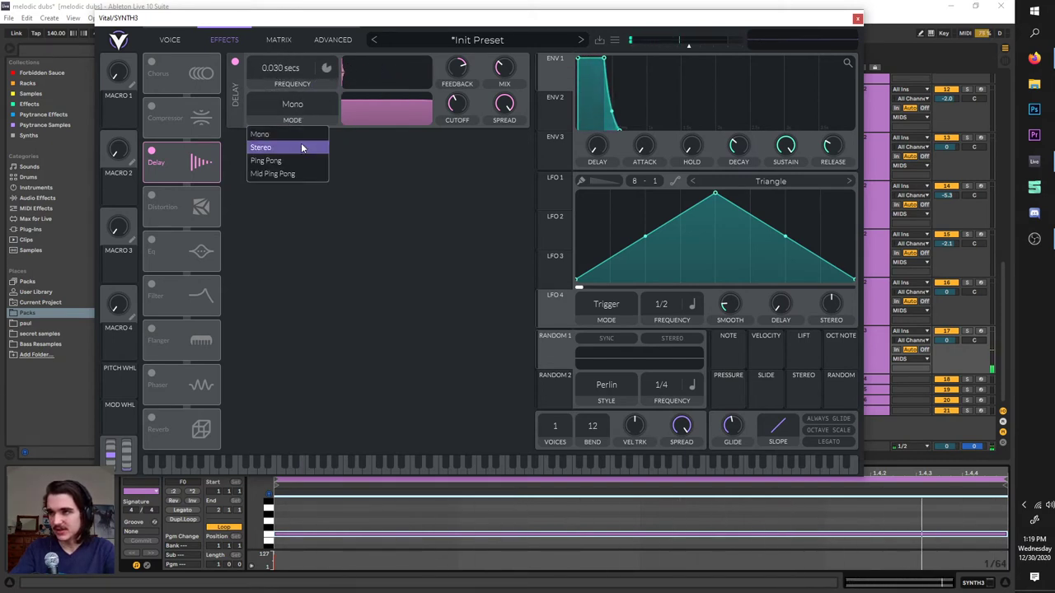
{"action": "left_click", "coordinate": [298, 143]}
{"action": "left_click", "coordinate": [330, 67]}
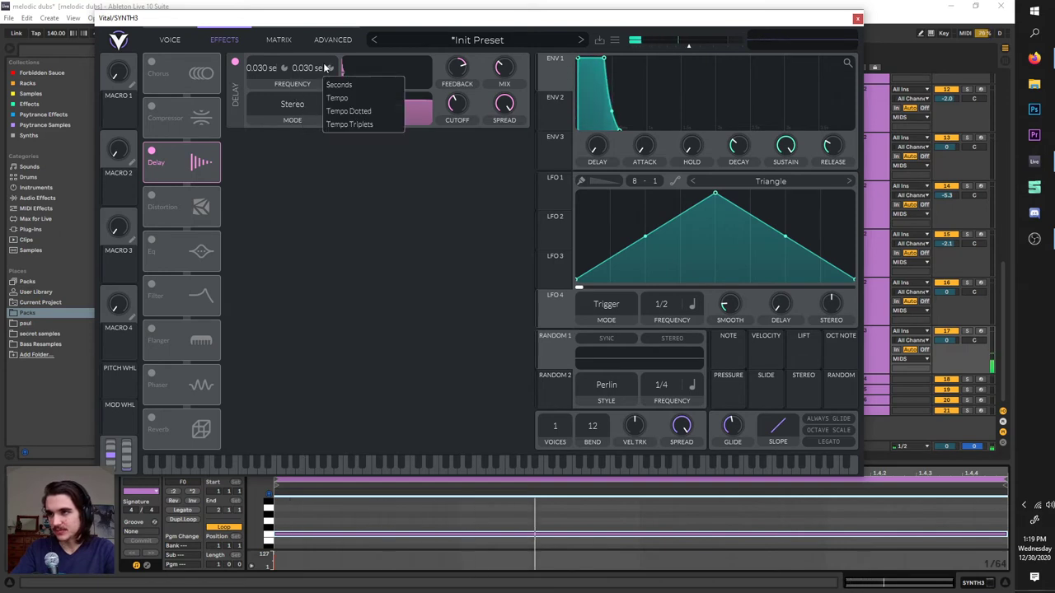
{"action": "left_click", "coordinate": [346, 83]}
- Set the delay's mode to Mono and its frequency to Tempo at 1/8
{"action": "left_click", "coordinate": [299, 106]}
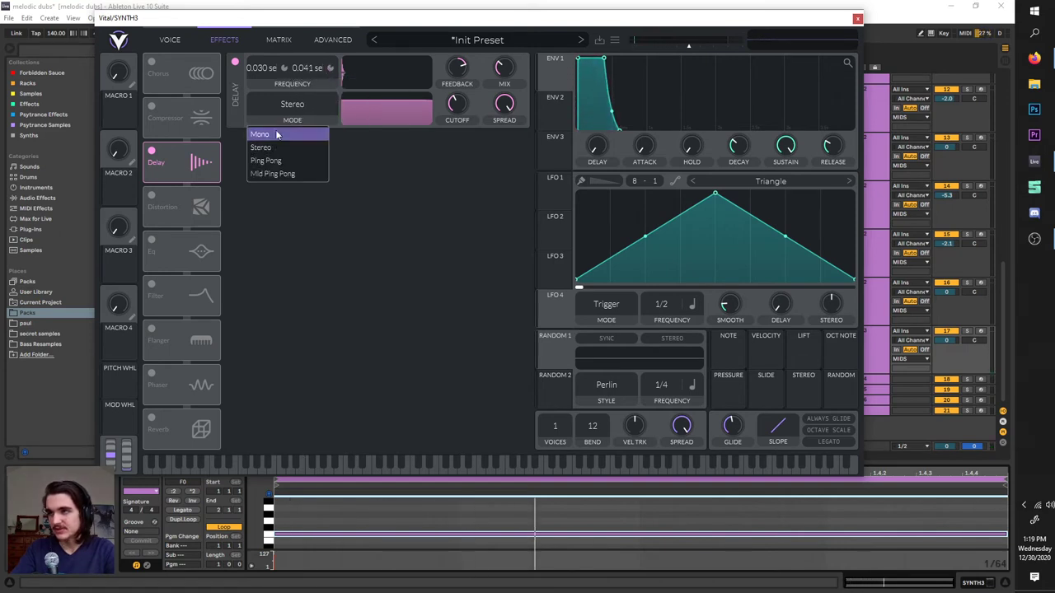
{"action": "left_click", "coordinate": [292, 130]}
{"action": "left_click", "coordinate": [327, 67]}
{"action": "left_click", "coordinate": [330, 101]}
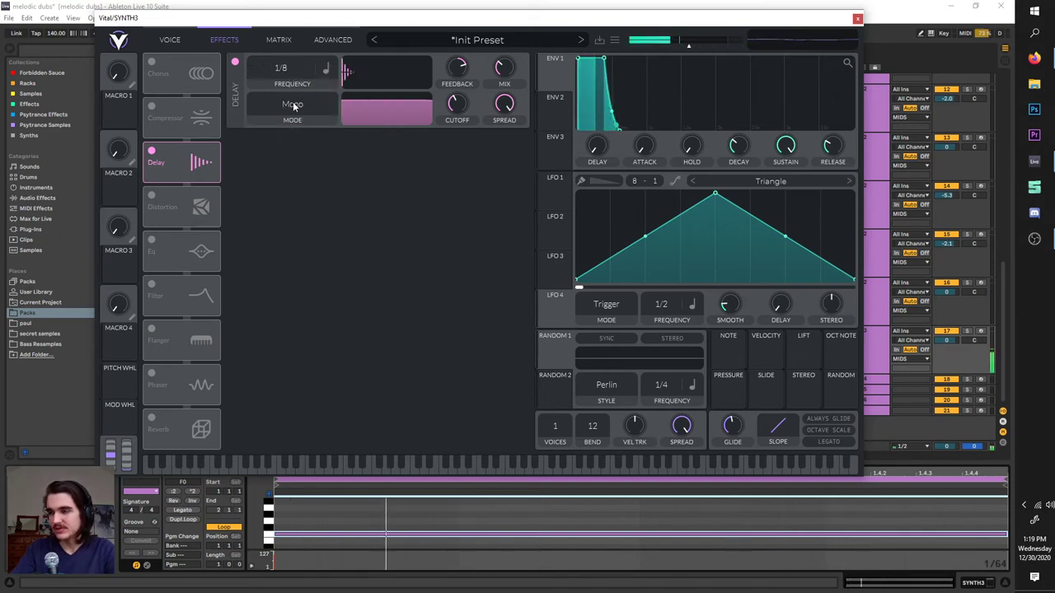
- Audition the delay's Stereo and Ping Pong modes, and set the mode to Mid Ping Pong
{"action": "left_click", "coordinate": [298, 106]}
{"action": "left_click", "coordinate": [300, 146]}
{"action": "left_click", "coordinate": [301, 105]}
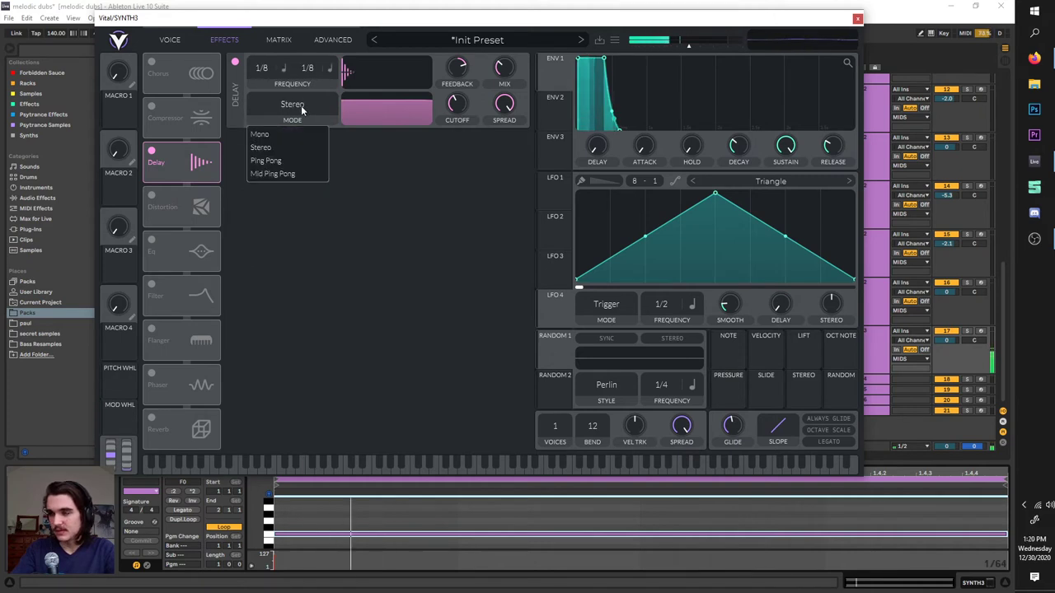
{"action": "left_click", "coordinate": [304, 157]}
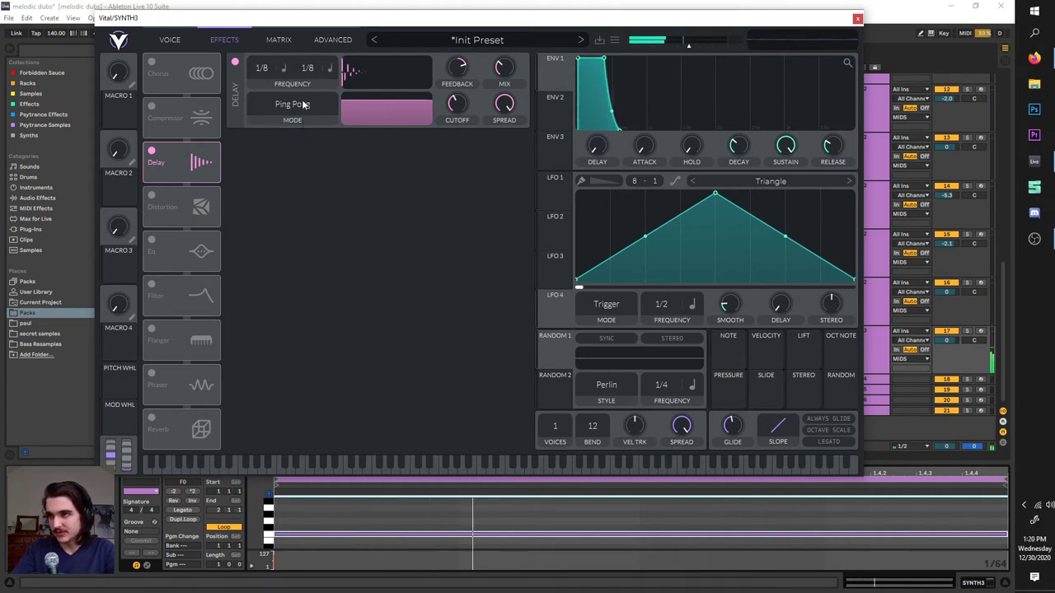
{"action": "left_click", "coordinate": [303, 104]}
{"action": "left_click", "coordinate": [301, 175]}
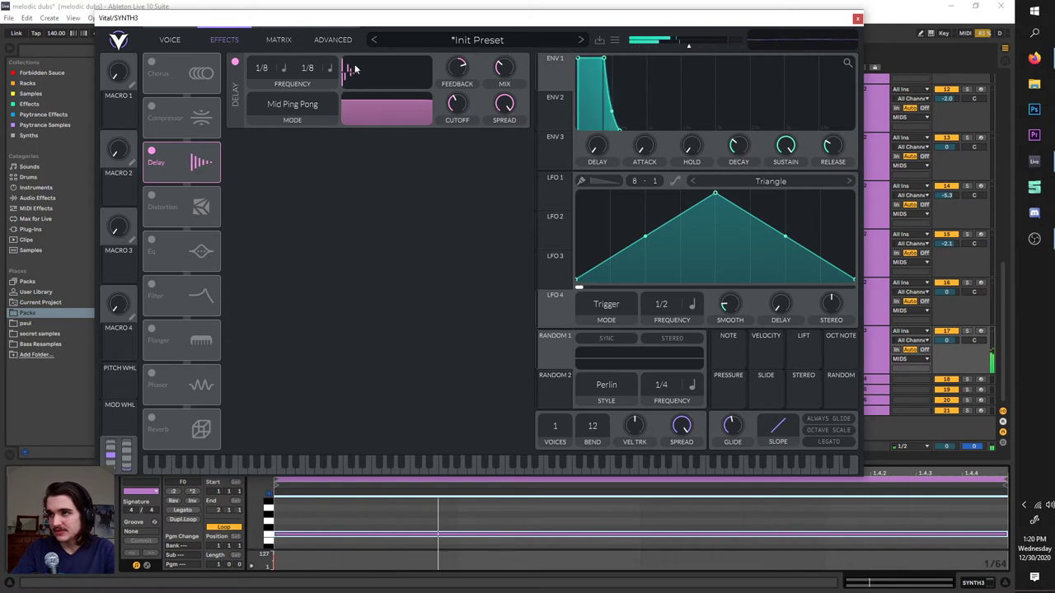
{"action": "left_click", "coordinate": [313, 107]}
{"action": "left_click", "coordinate": [423, 99]}
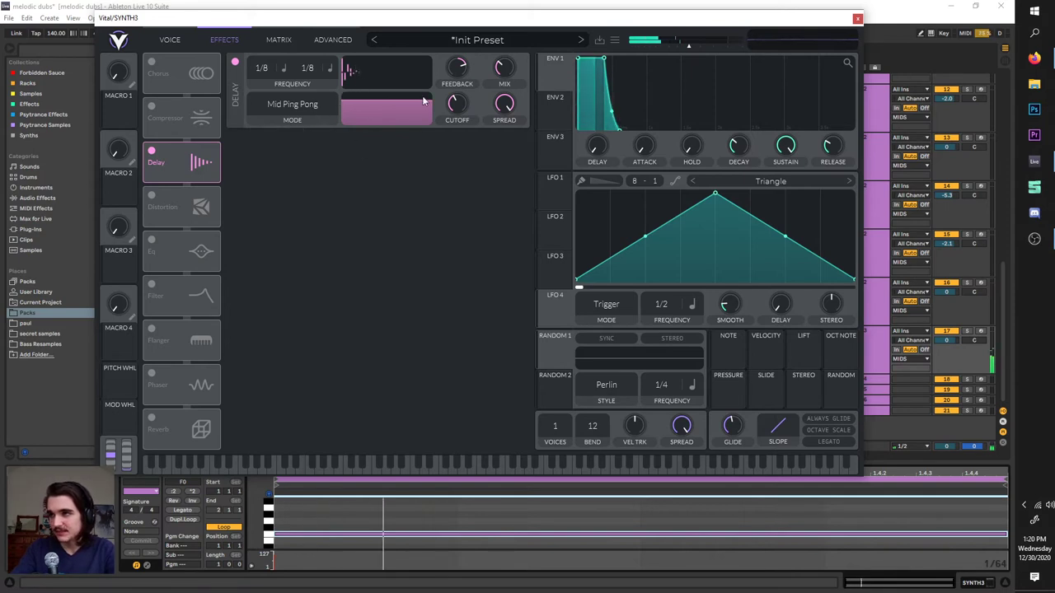
- Try the delay's Feedback at maximum and at about -1%, and reset it to its default
{"action": "left_click_drag", "start_coordinate": [451, 91], "coordinate": [464, 14]}
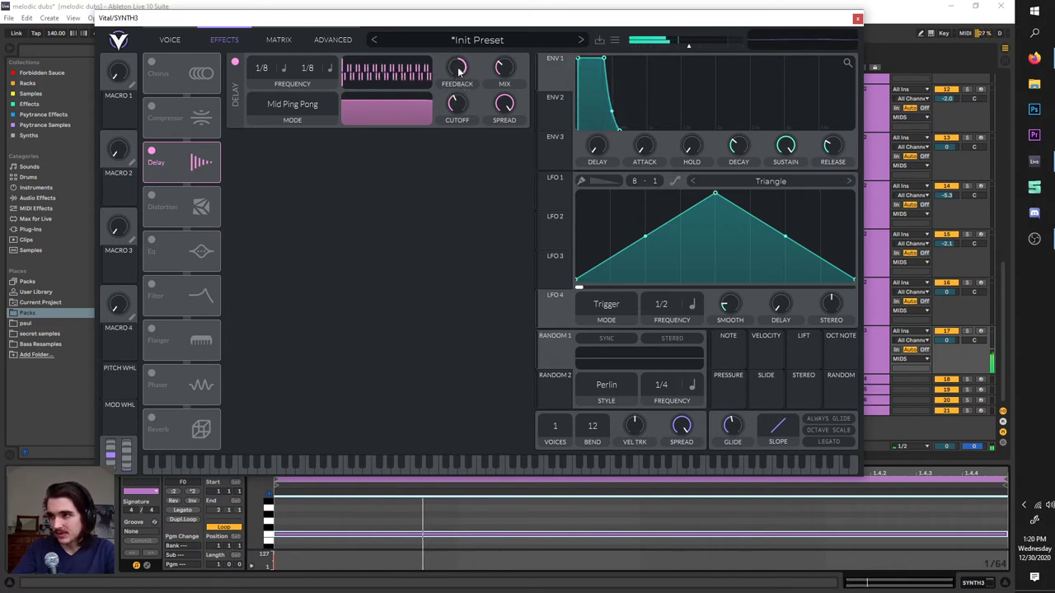
{"action": "mouse_move", "coordinate": [459, 71]}
{"action": "left_mouse_down"}
{"action": "mouse_move", "coordinate": [453, 79]}
{"action": "mouse_move", "coordinate": [456, 68]}
{"action": "left_mouse_up"}
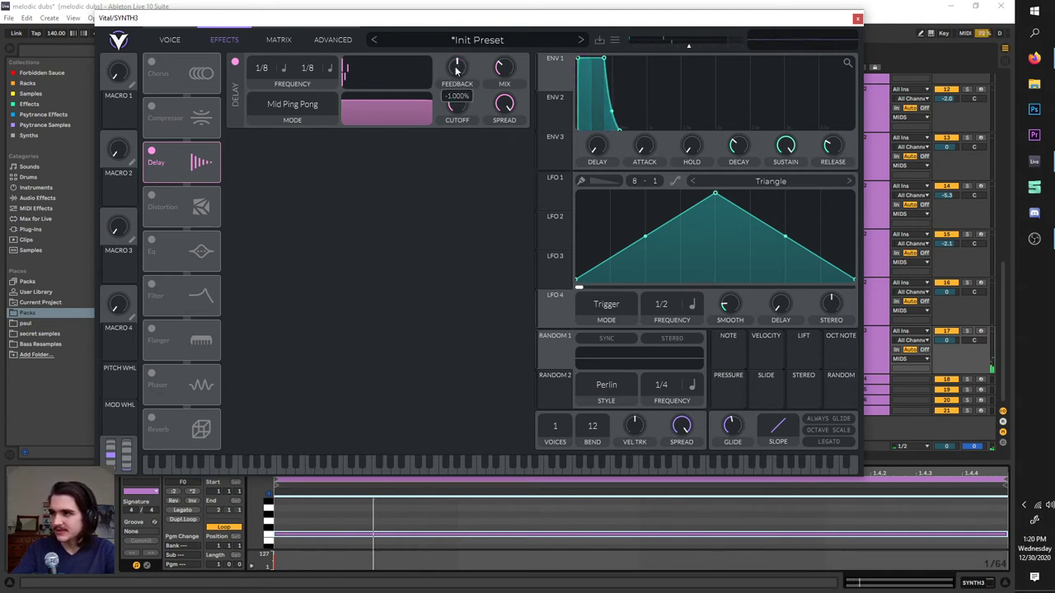
{"action": "right_click", "coordinate": [456, 70]}
{"action": "left_click", "coordinate": [459, 74]}
{"action": "mouse_move", "coordinate": [459, 72]}
{"action": "left_mouse_down"}
{"action": "mouse_move", "coordinate": [448, 91]}
{"action": "mouse_move", "coordinate": [454, 76]}
{"action": "left_mouse_up"}
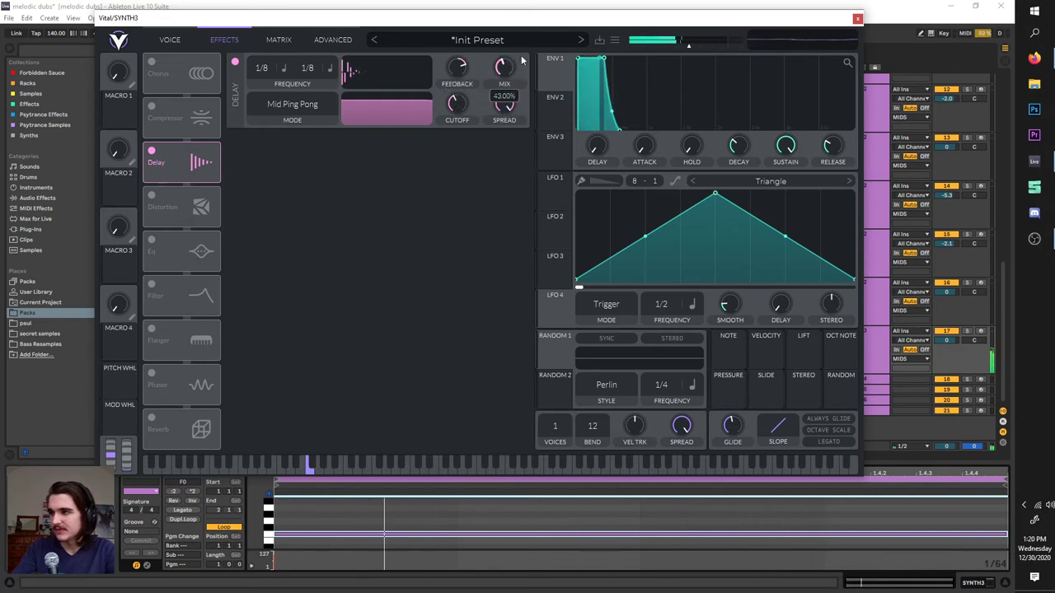
- Reduce the delay's Spread, and sweep its Cutoff down to about 17.60 and back up to maximum
{"action": "left_click_drag", "start_coordinate": [471, 80], "coordinate": [473, 65]}
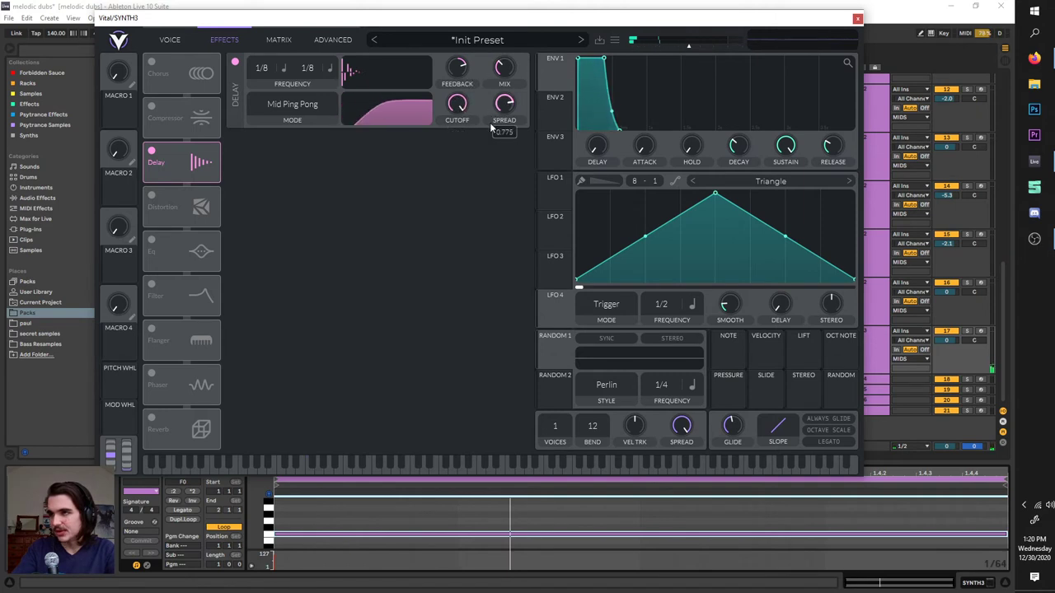
{"action": "left_click", "coordinate": [152, 151]}
{"action": "left_click", "coordinate": [152, 151]}
{"action": "left_click_drag", "start_coordinate": [457, 103], "coordinate": [437, 196]}
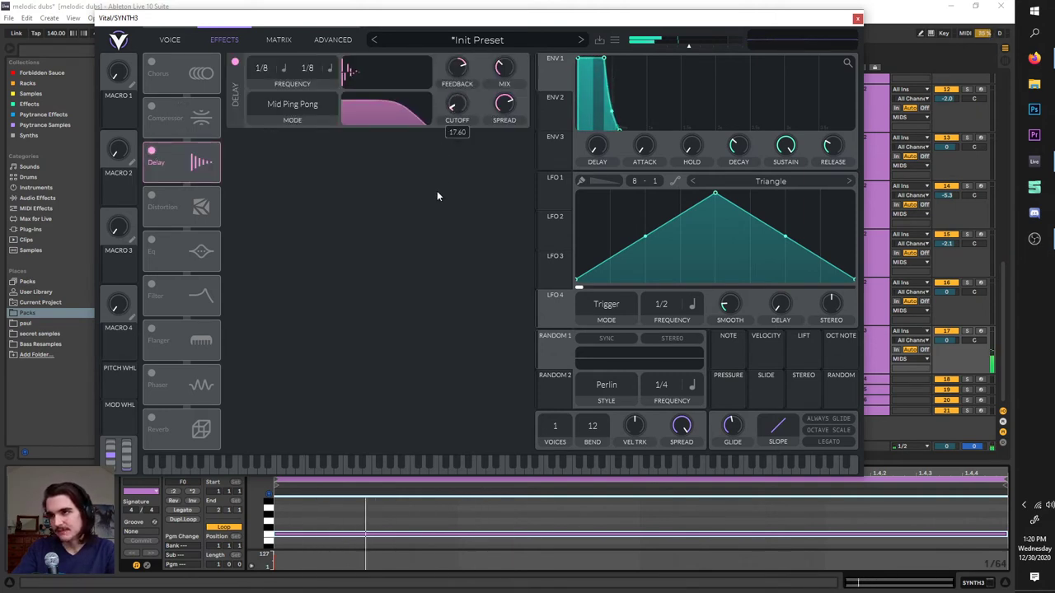
{"action": "left_click_drag", "start_coordinate": [463, 113], "coordinate": [485, 16]}
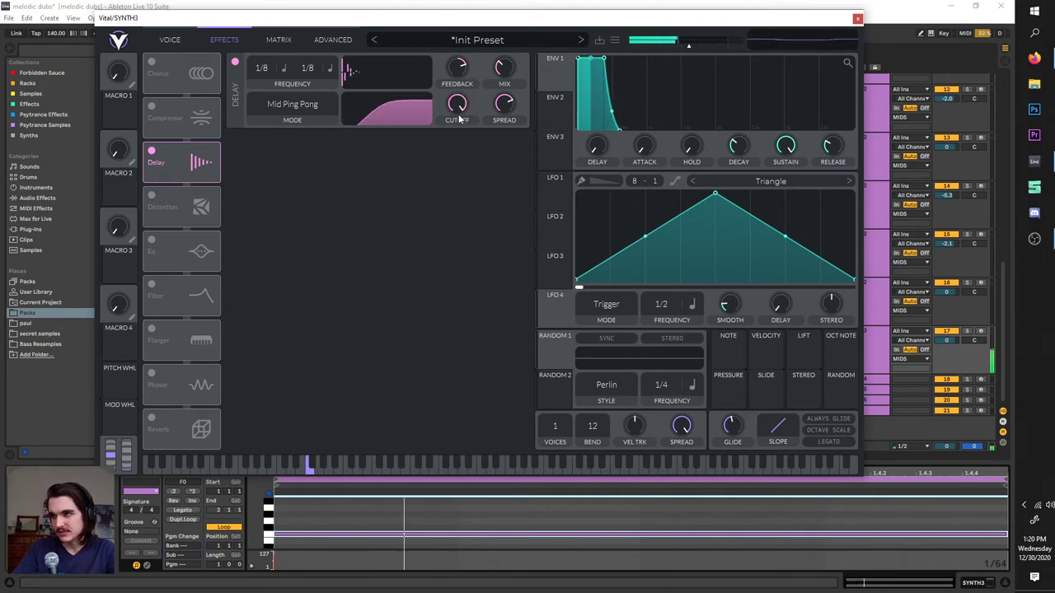
- Turn off the delay, turn on the distortion with the Soft Clip type, and raise its Drive to maximum
{"action": "left_click", "coordinate": [151, 150]}
{"action": "left_click", "coordinate": [153, 197]}
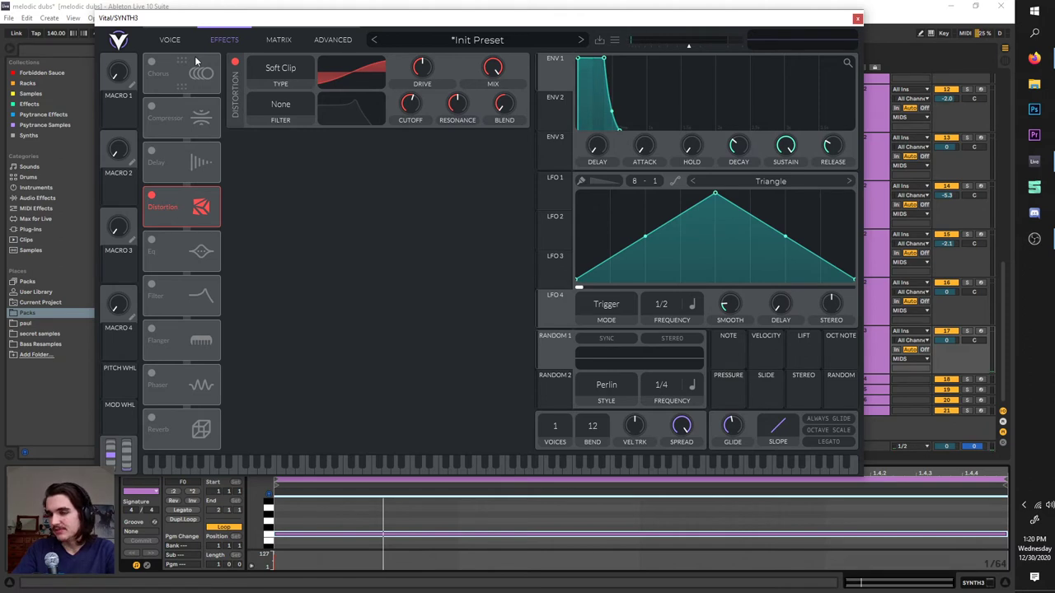
{"action": "left_click", "coordinate": [273, 72]}
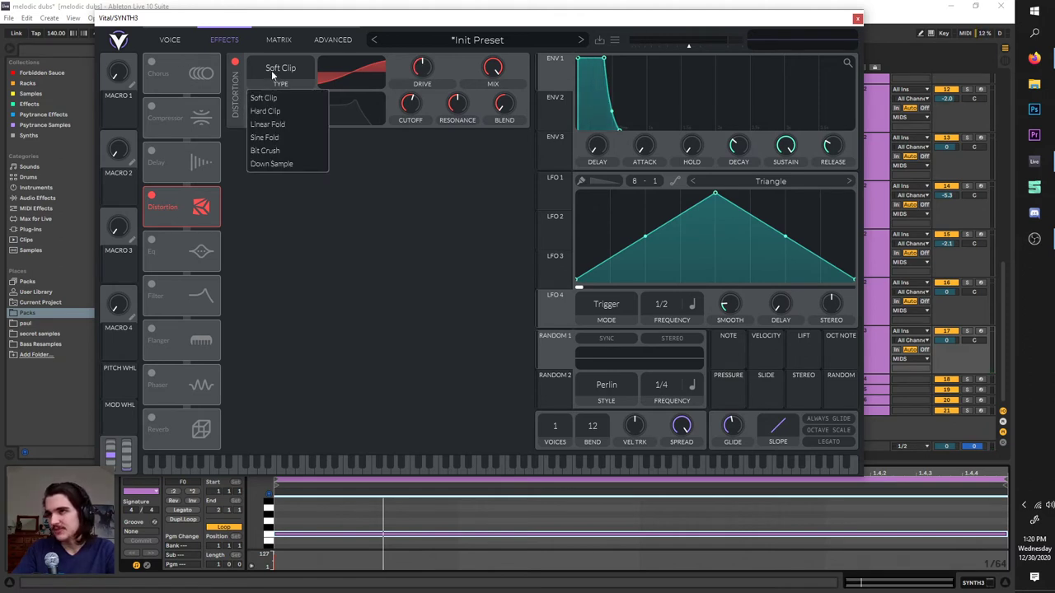
{"action": "left_click", "coordinate": [371, 89]}
{"action": "left_click_drag", "start_coordinate": [416, 70], "coordinate": [419, 57]}
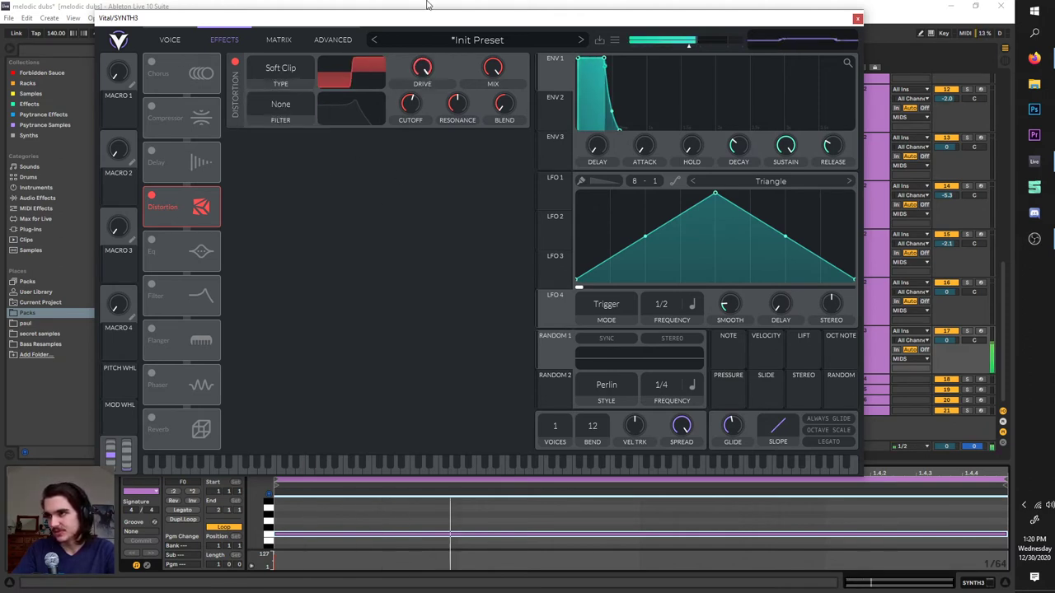
- Audition the distortion's Hard Clip and Linear Fold types at high Drive
{"action": "left_click", "coordinate": [280, 69]}
{"action": "left_click", "coordinate": [281, 123]}
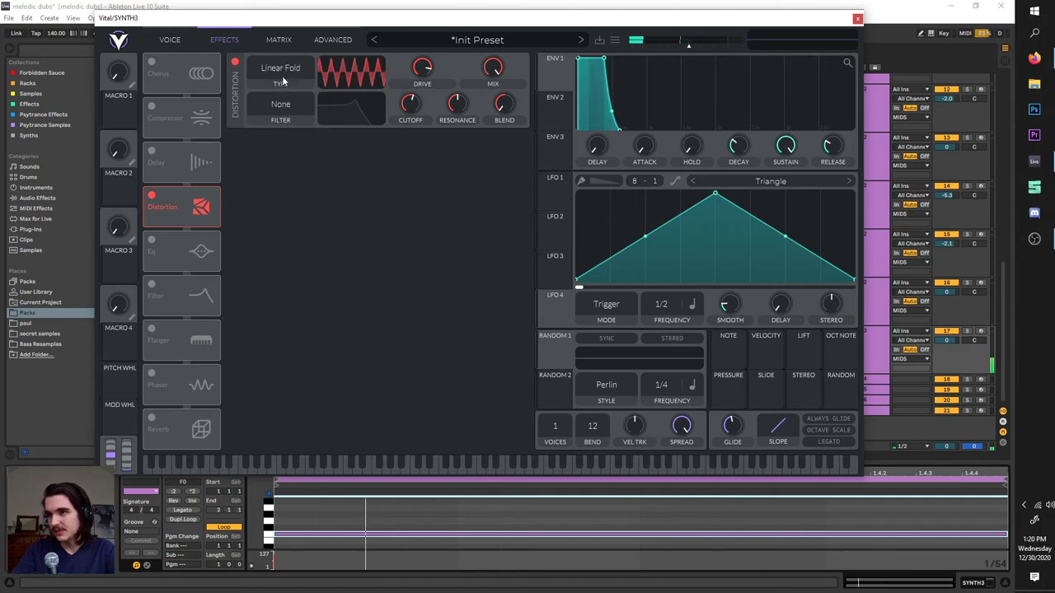
{"action": "left_click", "coordinate": [280, 70]}
{"action": "left_click", "coordinate": [265, 110]}
{"action": "left_click", "coordinate": [284, 125]}
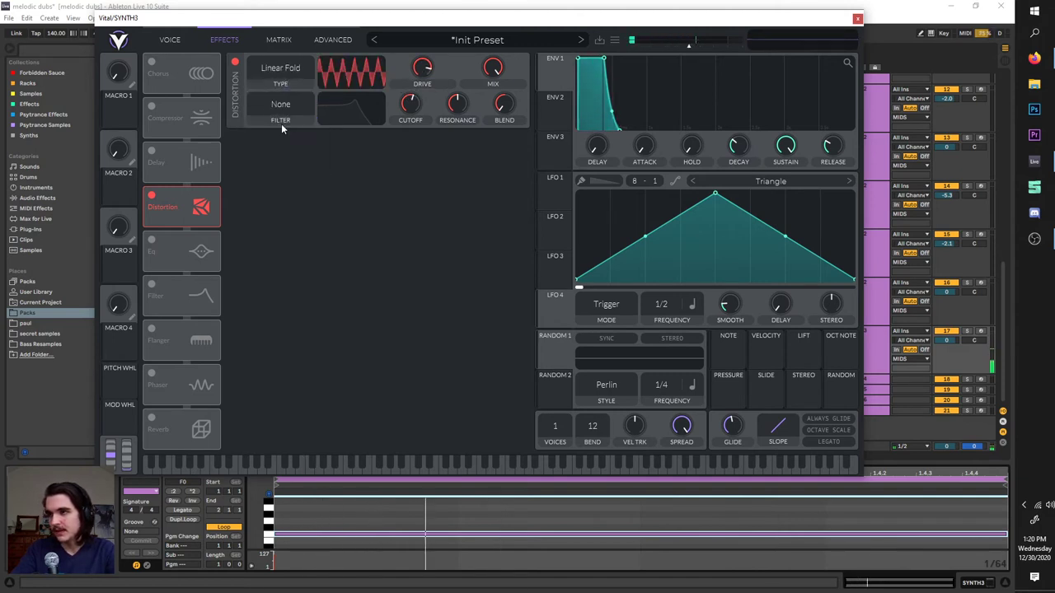
- Audition the distortion's Sine Fold, Bit Crush and Down Sample types, adjusting Drive on Down Sample
{"action": "left_click", "coordinate": [297, 68]}
{"action": "left_click", "coordinate": [272, 137]}
{"action": "left_click", "coordinate": [291, 73]}
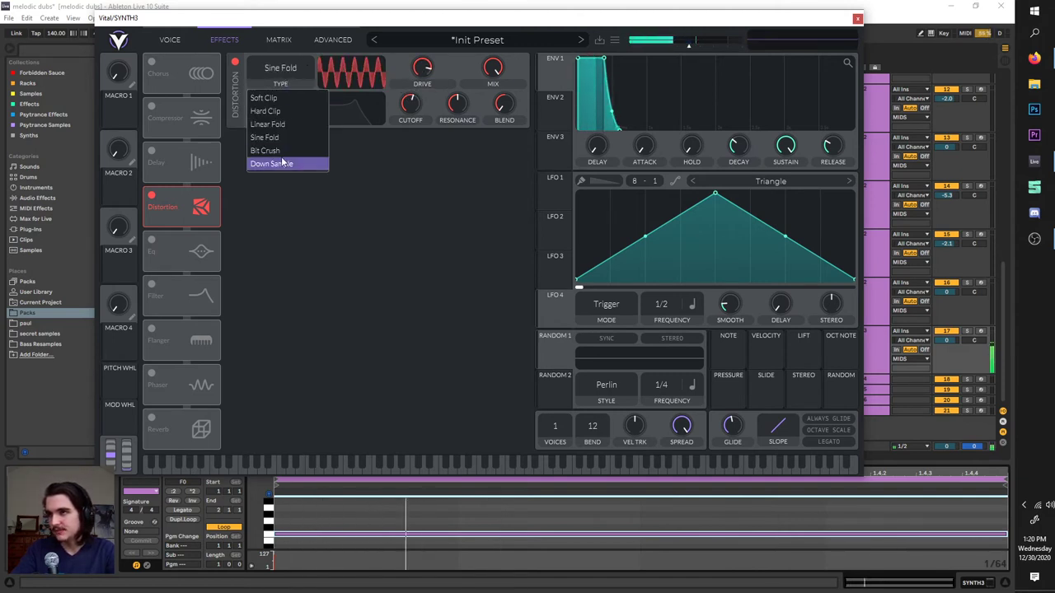
{"action": "left_click", "coordinate": [277, 155]}
{"action": "left_click", "coordinate": [280, 69]}
{"action": "left_click", "coordinate": [284, 164]}
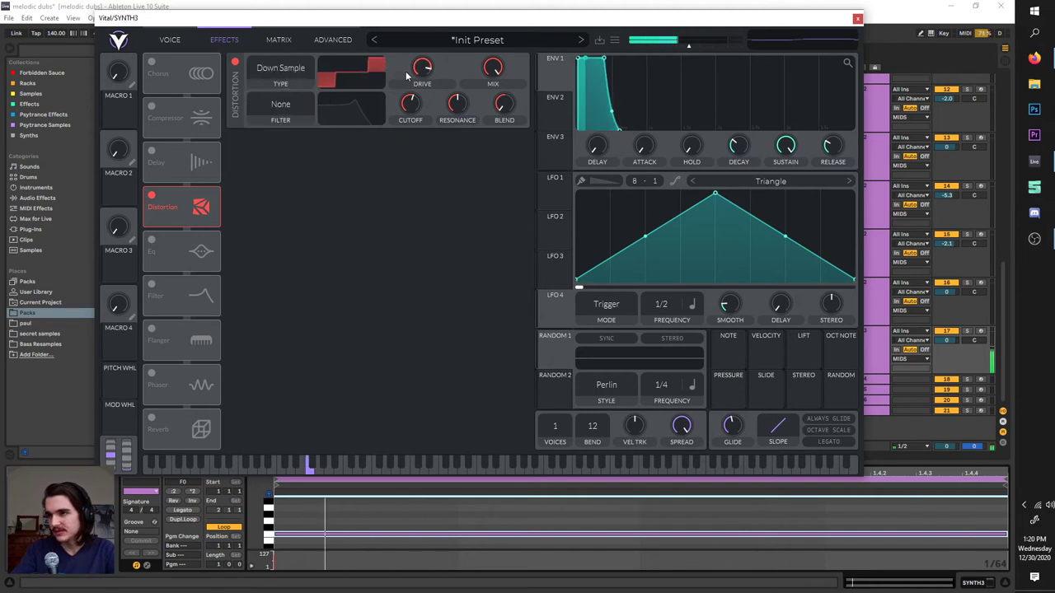
{"action": "mouse_move", "coordinate": [412, 80]}
{"action": "left_mouse_down"}
{"action": "mouse_move", "coordinate": [403, 101]}
{"action": "mouse_move", "coordinate": [429, 40]}
{"action": "mouse_move", "coordinate": [426, 70]}
{"action": "left_mouse_up"}
- Set the distortion type to Soft Clip and lower its Drive to a moderate amount
{"action": "left_click", "coordinate": [303, 68]}
{"action": "left_click", "coordinate": [271, 93]}
{"action": "left_click_drag", "start_coordinate": [430, 14], "coordinate": [416, 126]}
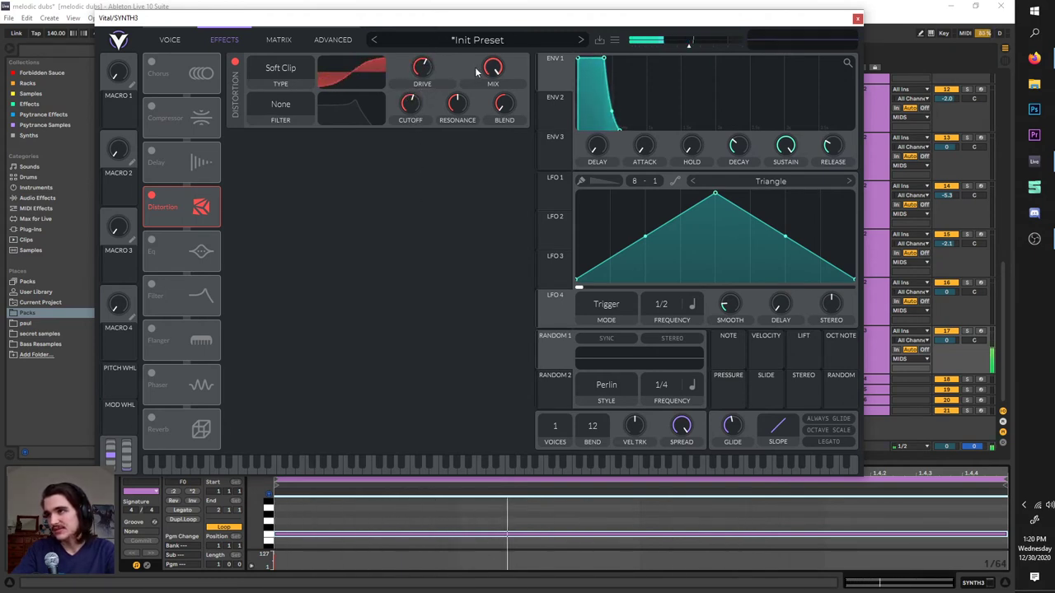
- Set the distortion's filter to Pre, lower its Cutoff, and raise the Drive
{"action": "left_click", "coordinate": [289, 102]}
{"action": "left_click", "coordinate": [314, 214]}
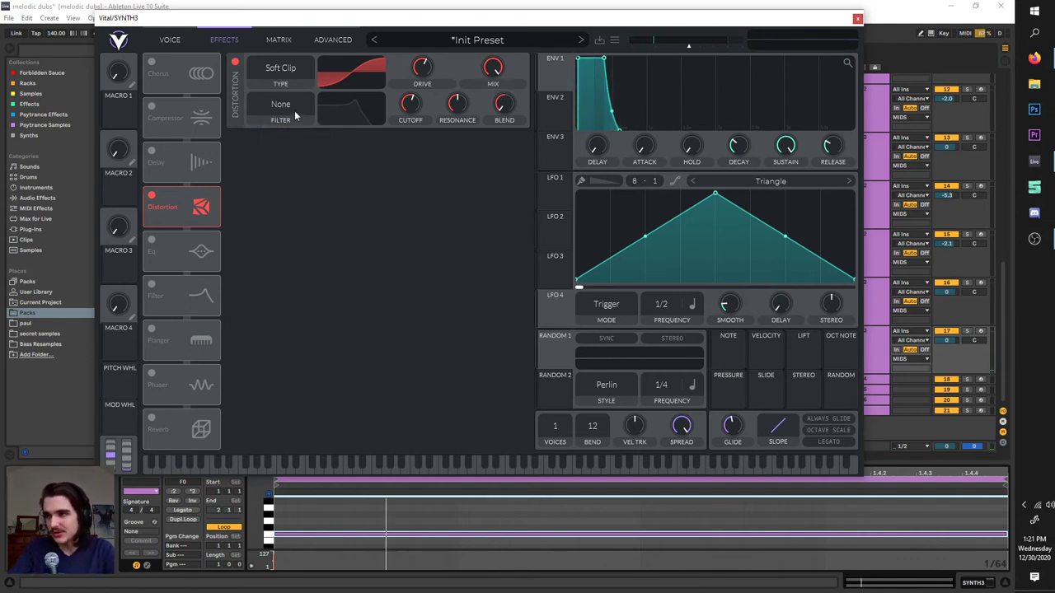
{"action": "left_click", "coordinate": [294, 109]}
{"action": "left_click", "coordinate": [294, 149]}
{"action": "left_click_drag", "start_coordinate": [394, 121], "coordinate": [393, 133]}
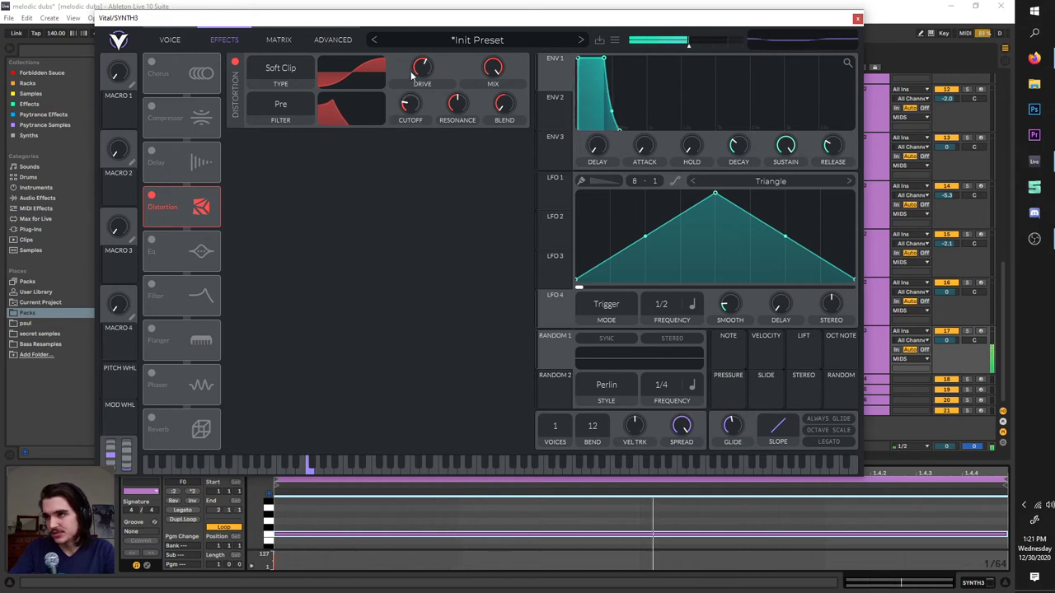
{"action": "left_click_drag", "start_coordinate": [412, 75], "coordinate": [419, 32]}
- Compare the distortion filter's Post and Pre positions, keep Post, and sweep Cutoff with Resonance raised and Blend at maximum
{"action": "left_click", "coordinate": [281, 105]}
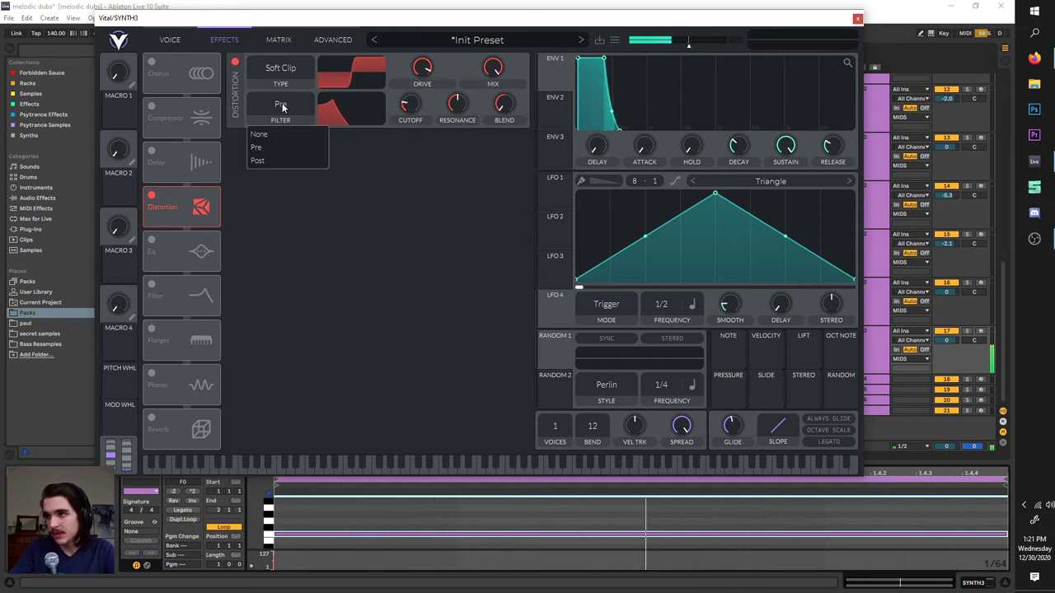
{"action": "left_click", "coordinate": [290, 160]}
{"action": "left_click", "coordinate": [299, 105]}
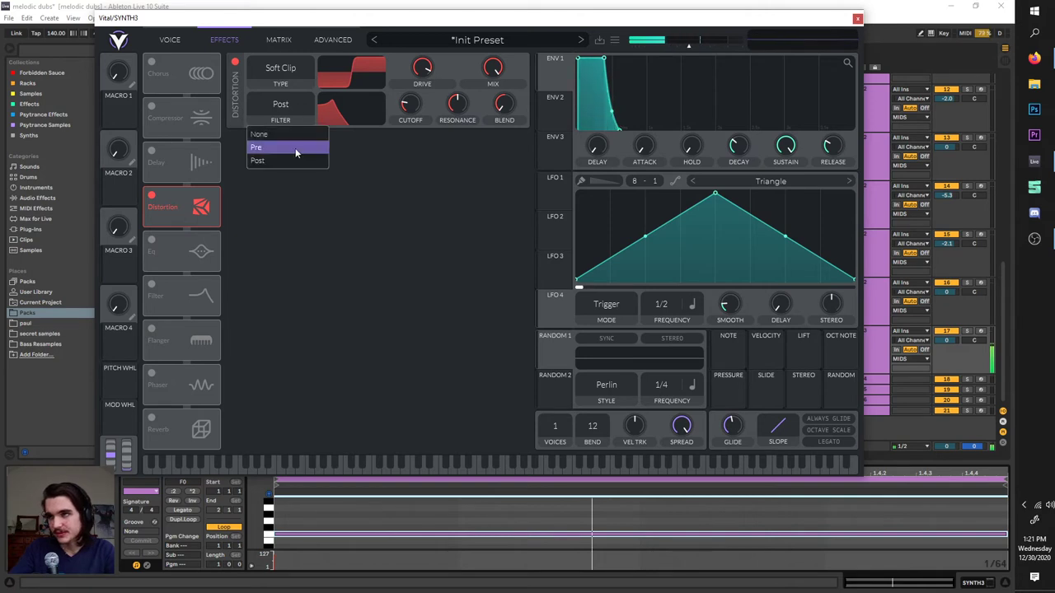
{"action": "left_click", "coordinate": [295, 148]}
{"action": "left_click", "coordinate": [295, 105]}
{"action": "left_click", "coordinate": [292, 161]}
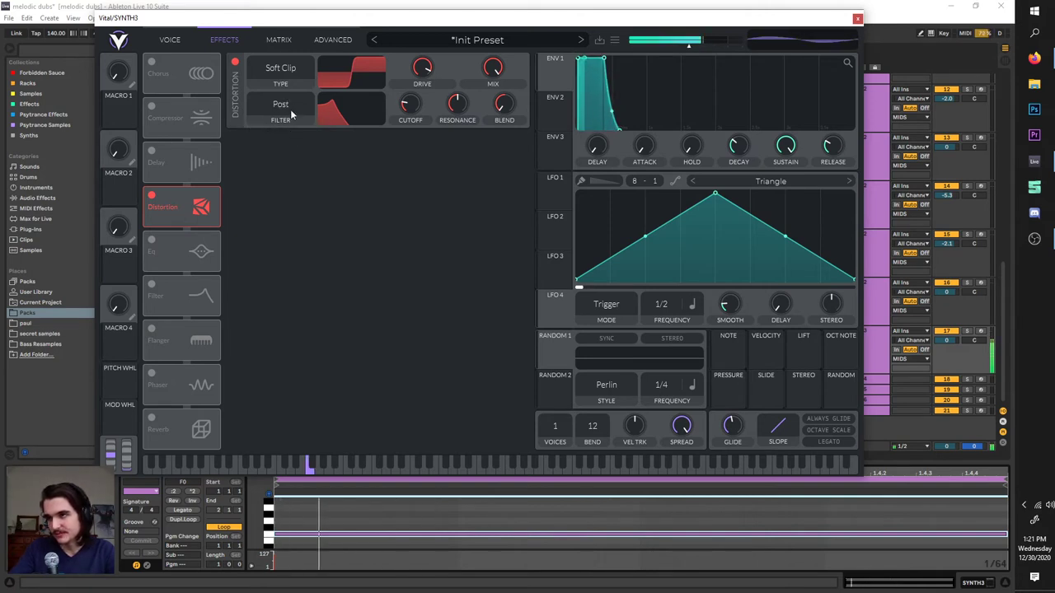
{"action": "left_click_drag", "start_coordinate": [411, 107], "coordinate": [418, 130]}
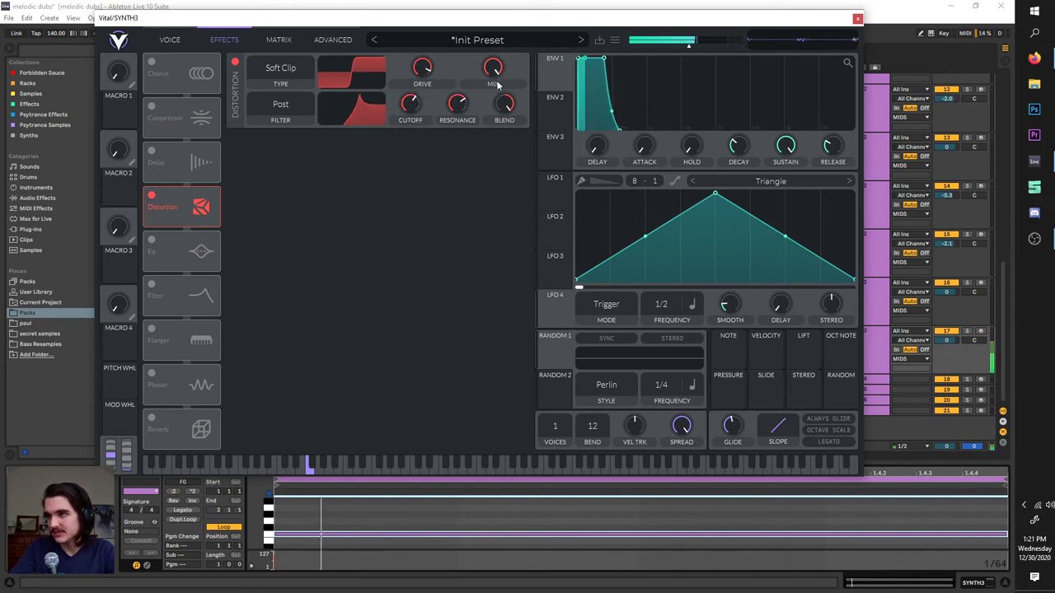
{"action": "left_click_drag", "start_coordinate": [407, 132], "coordinate": [410, 140]}
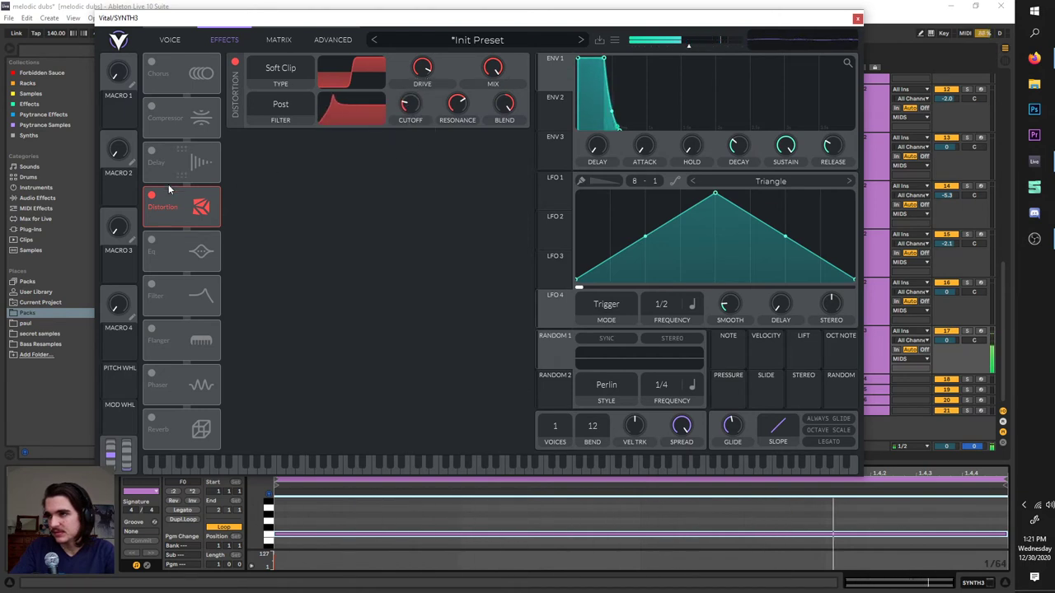
- Turn off the distortion, turn on the EQ, and sweep its Low band's Gain, Cutoff and Resonance
{"action": "left_click", "coordinate": [150, 239]}
{"action": "left_click", "coordinate": [151, 240]}
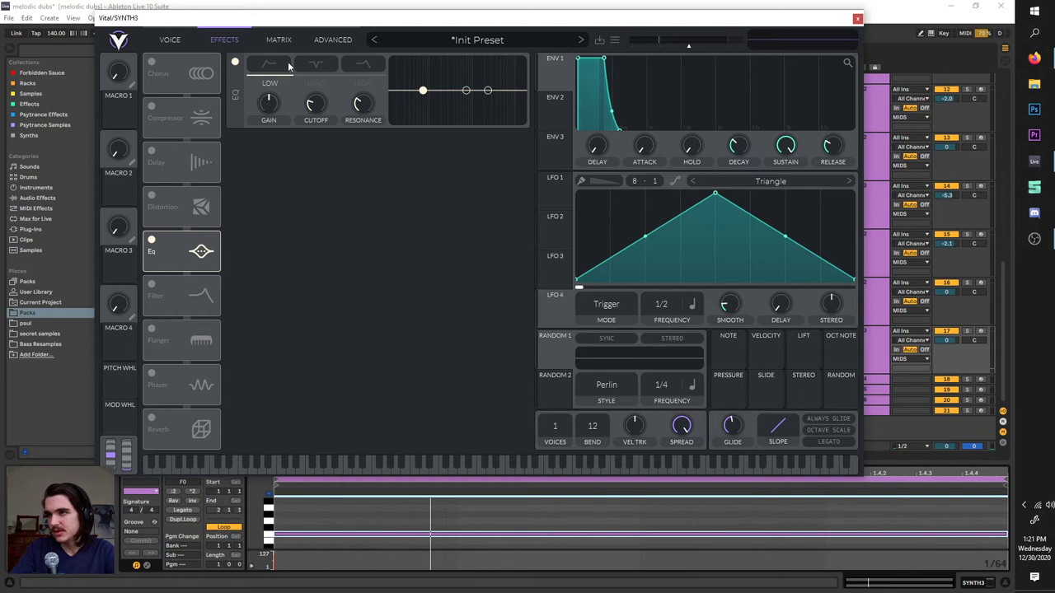
{"action": "left_click_drag", "start_coordinate": [274, 104], "coordinate": [316, 77]}
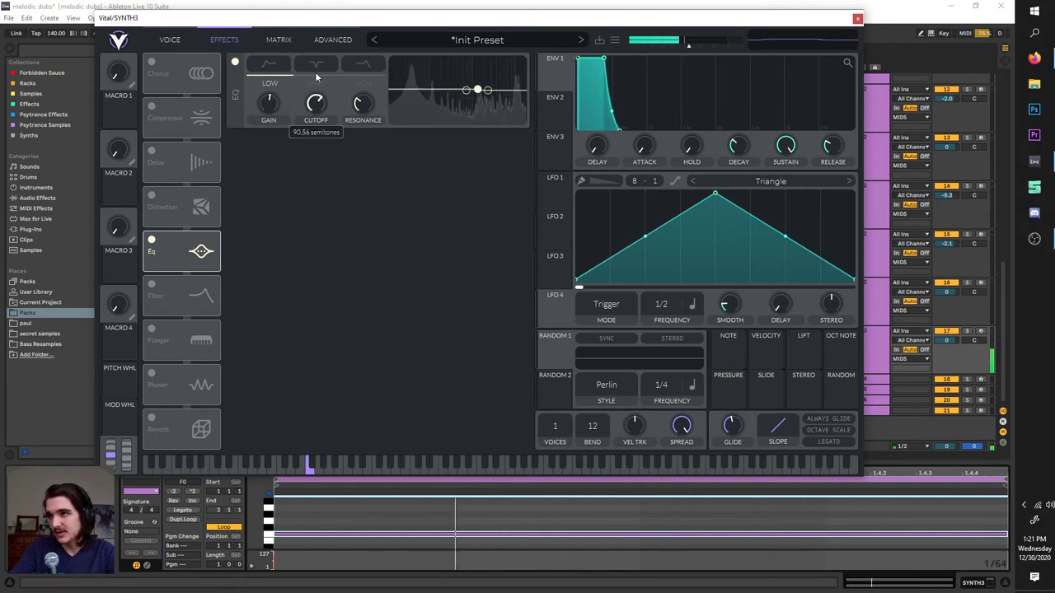
{"action": "left_click_drag", "start_coordinate": [316, 118], "coordinate": [280, 105]}
- Reset the EQ Low band's Gain, Cutoff and Resonance to their default values
{"action": "right_click", "coordinate": [280, 106]}
{"action": "left_click", "coordinate": [301, 111]}
{"action": "right_click", "coordinate": [315, 104]}
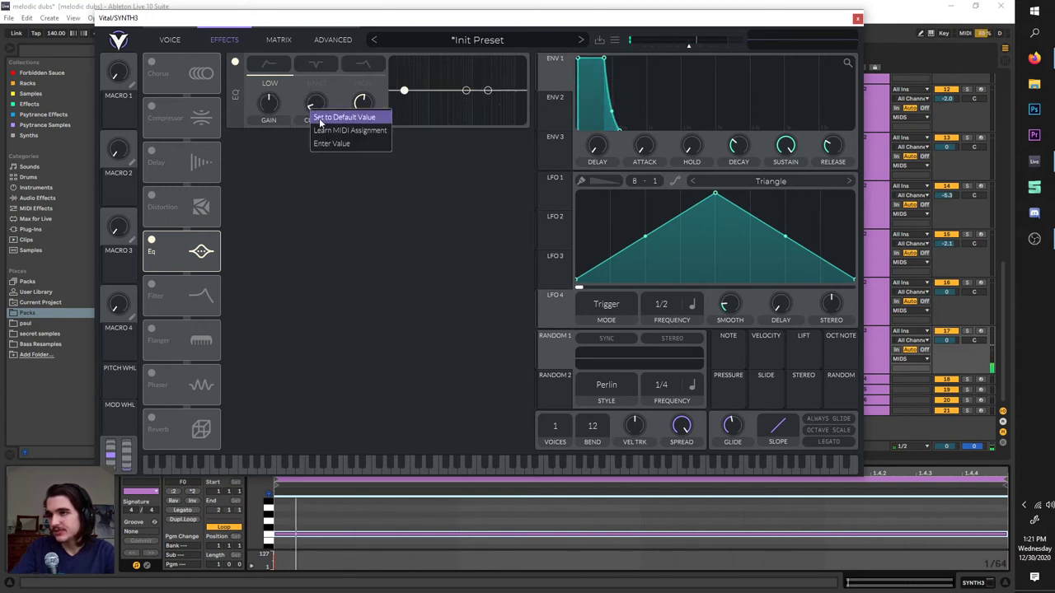
{"action": "left_click", "coordinate": [333, 113]}
{"action": "right_click", "coordinate": [359, 103]}
{"action": "left_click", "coordinate": [379, 110]}
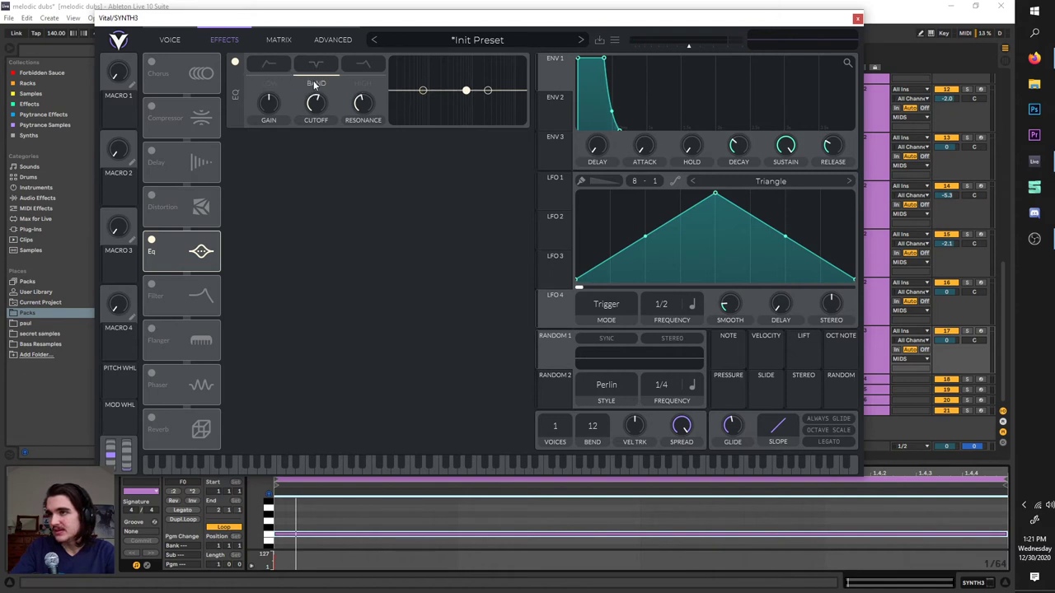
- Try the Gain and Cutoff of the EQ's middle Band during playback
{"action": "key", "text": "space"}
{"action": "left_click_drag", "start_coordinate": [279, 103], "coordinate": [287, 109]}
{"action": "right_click", "coordinate": [329, 101]}
{"action": "left_click", "coordinate": [333, 112]}
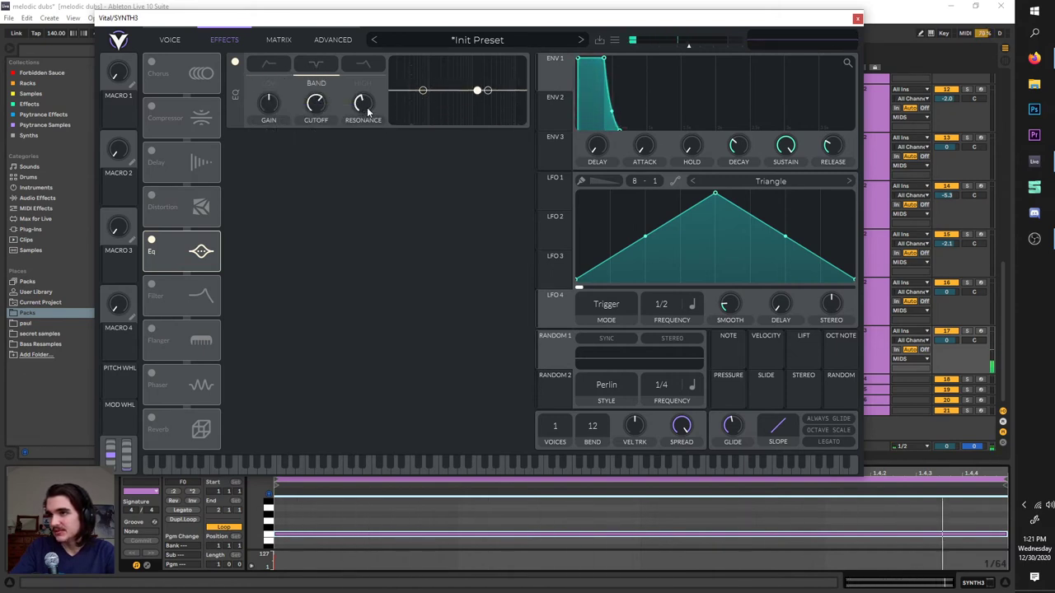
- Reposition the low, band and high points directly on the EQ graph during playback
{"action": "key", "text": "space"}
{"action": "mouse_move", "coordinate": [472, 70]}
{"action": "left_mouse_down"}
{"action": "mouse_move", "coordinate": [497, 66]}
{"action": "mouse_move", "coordinate": [482, 61]}
{"action": "mouse_move", "coordinate": [489, 70]}
{"action": "mouse_move", "coordinate": [466, 86]}
{"action": "left_mouse_up"}
{"action": "left_click_drag", "start_coordinate": [425, 88], "coordinate": [476, 79]}
{"action": "left_click_drag", "start_coordinate": [489, 90], "coordinate": [417, 81]}
- Try the EQ's high-pass, notch and low-pass shapes on its bands, and return the bands to their regular shapes
{"action": "left_click", "coordinate": [265, 66]}
{"action": "left_click_drag", "start_coordinate": [358, 98], "coordinate": [478, 86]}
{"action": "key", "text": "space"}
{"action": "left_click", "coordinate": [314, 68]}
{"action": "left_click", "coordinate": [373, 66]}
{"action": "key", "text": "space"}
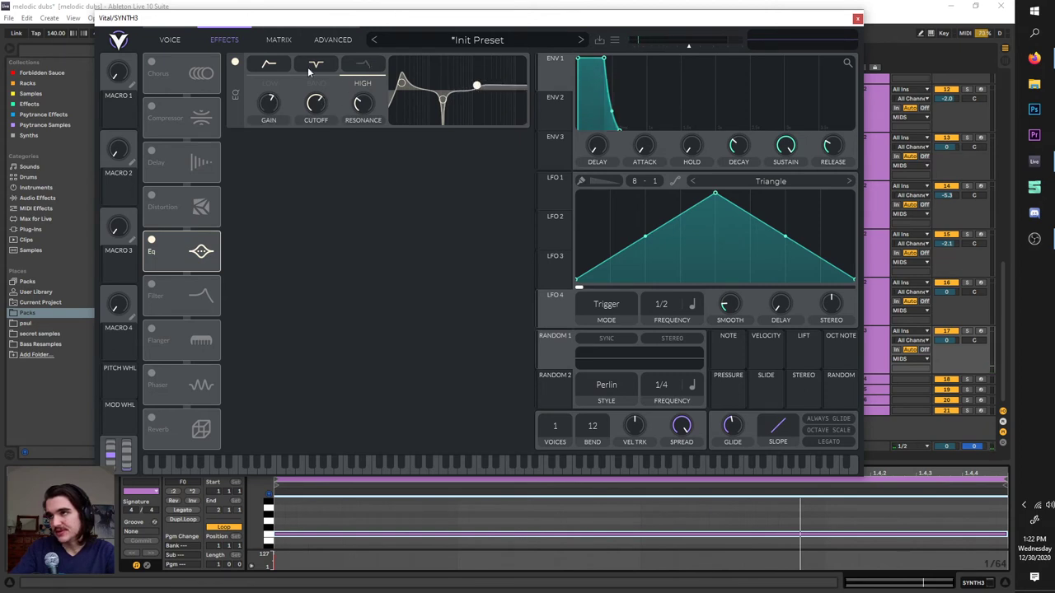
{"action": "left_click", "coordinate": [284, 70]}
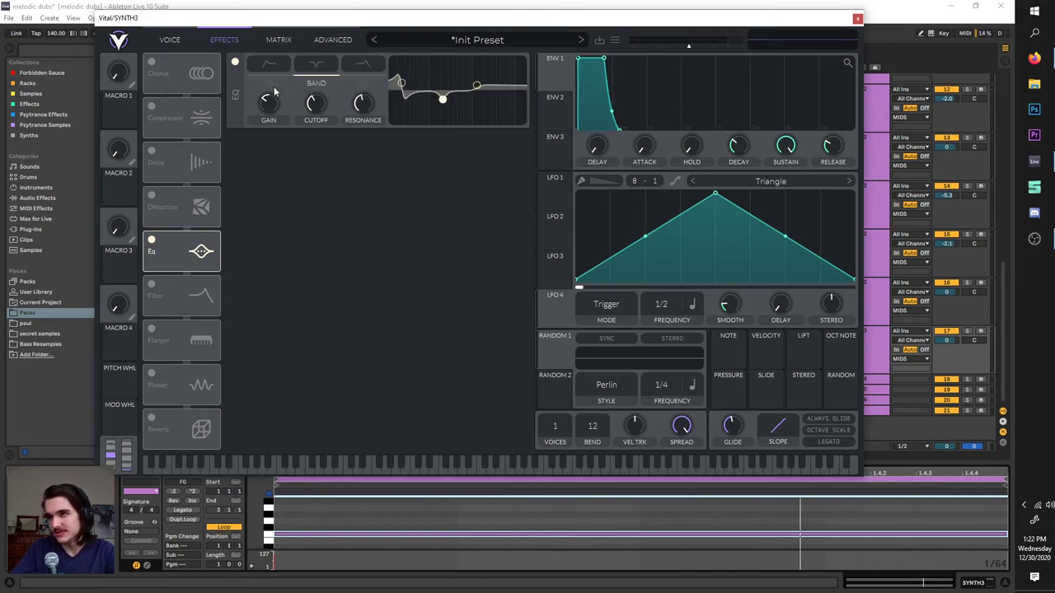
- Turn off the EQ, turn on the filter effect, raise its Drive to maximum, and shift its blend towards high-pass
{"action": "left_click", "coordinate": [152, 240]}
{"action": "left_click", "coordinate": [151, 284]}
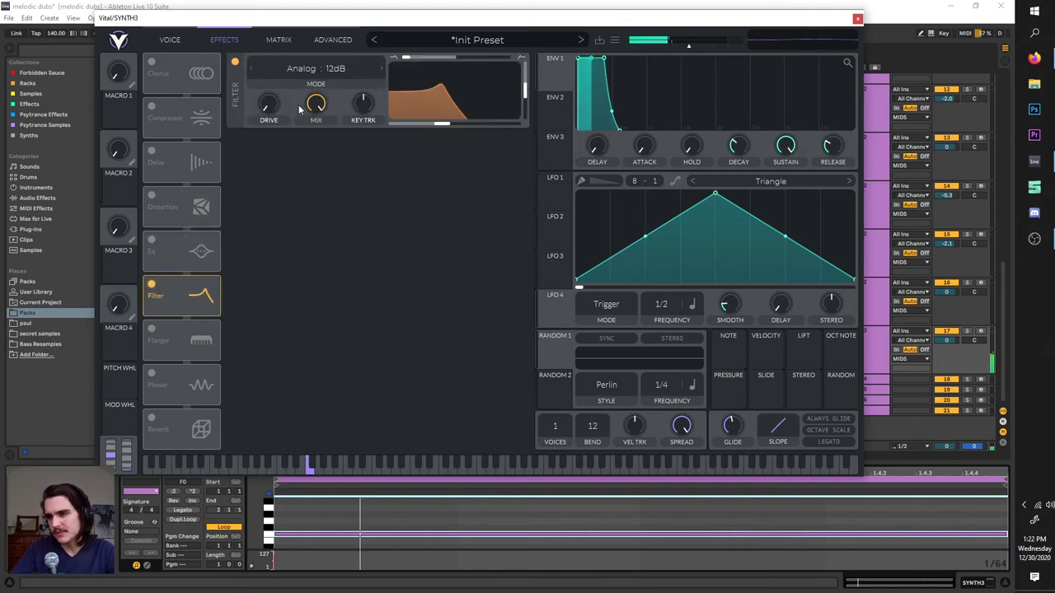
{"action": "left_click_drag", "start_coordinate": [270, 93], "coordinate": [271, 78]}
{"action": "left_click_drag", "start_coordinate": [405, 57], "coordinate": [505, 48]}
- Audition filter modes such as Diode Low Shelf, return to Analog 12dB, and turn off the filter effect
{"action": "left_click", "coordinate": [318, 70]}
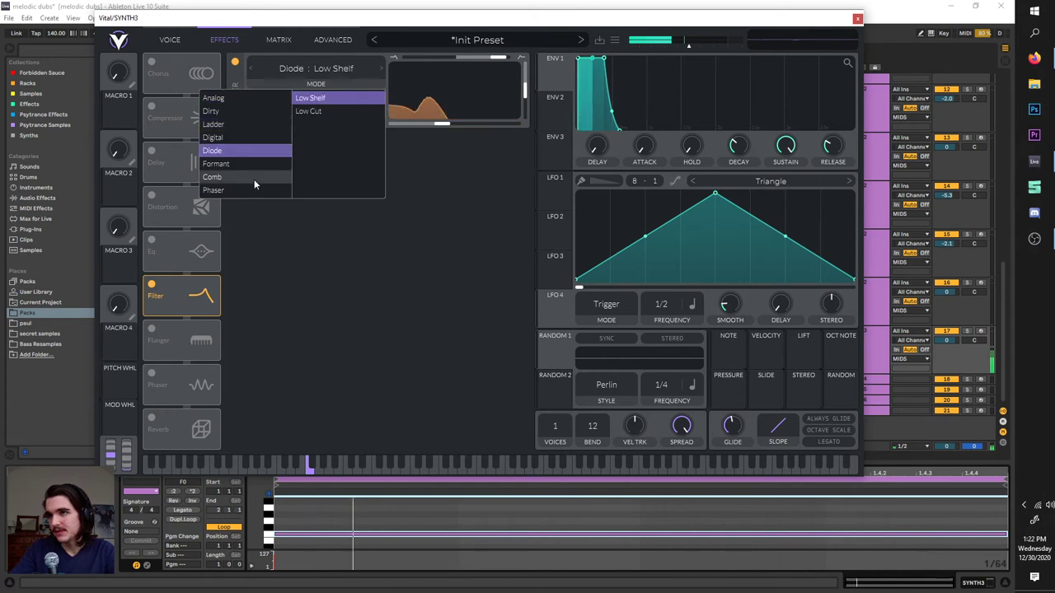
{"action": "left_click", "coordinate": [248, 85]}
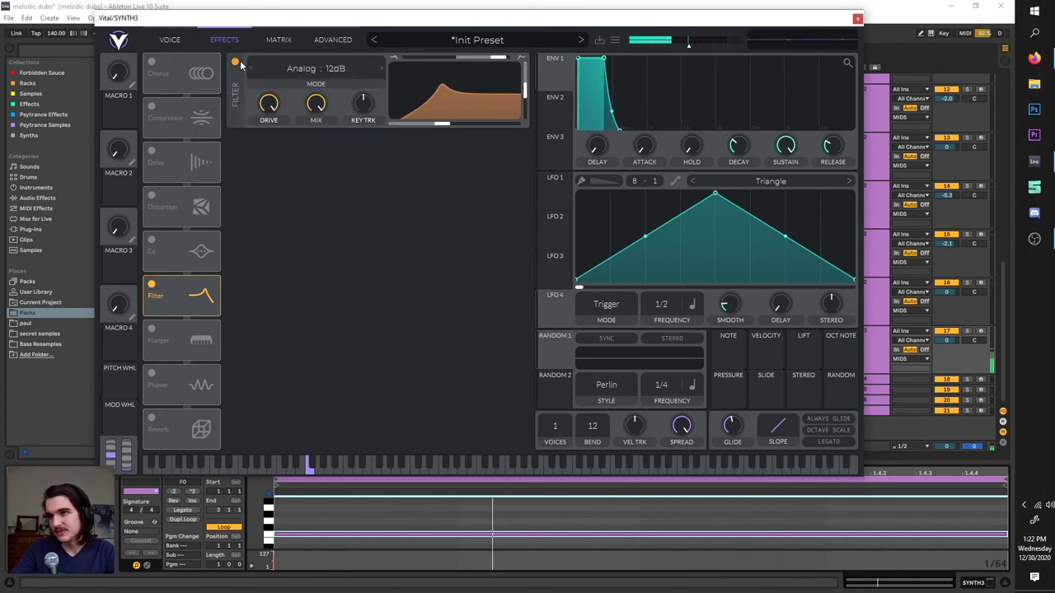
{"action": "left_click", "coordinate": [234, 62]}
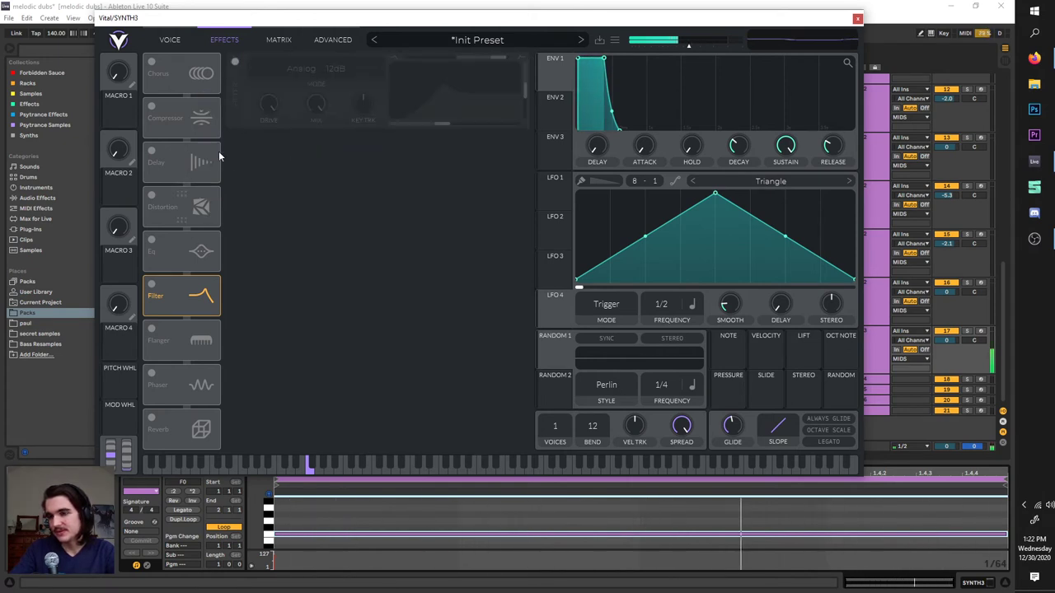
- Turn on the flanger, set its Frequency to Freeze, and sweep its Offset up to about 241
{"action": "left_click", "coordinate": [157, 326]}
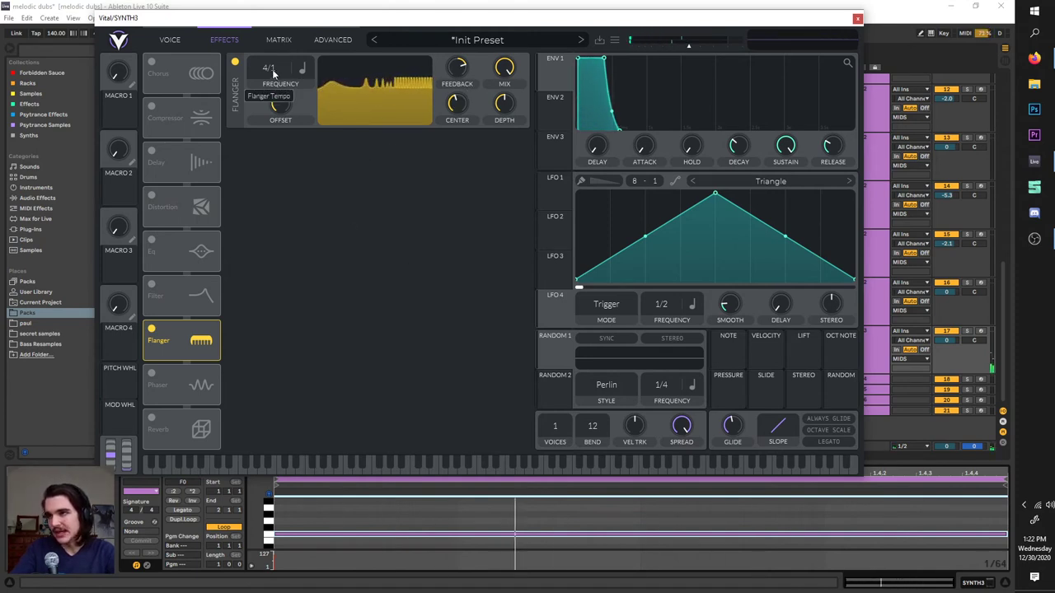
{"action": "left_click_drag", "start_coordinate": [277, 79], "coordinate": [304, 250]}
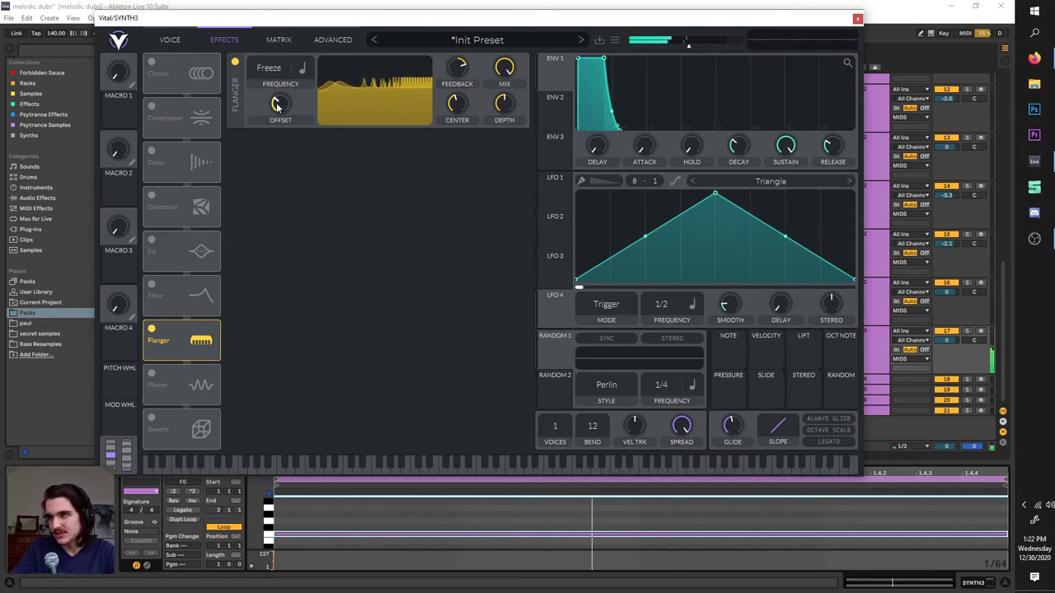
{"action": "mouse_move", "coordinate": [277, 105]}
{"action": "left_mouse_down"}
{"action": "mouse_move", "coordinate": [274, 145]}
{"action": "mouse_move", "coordinate": [288, 93]}
{"action": "mouse_move", "coordinate": [288, 109]}
{"action": "left_mouse_up"}
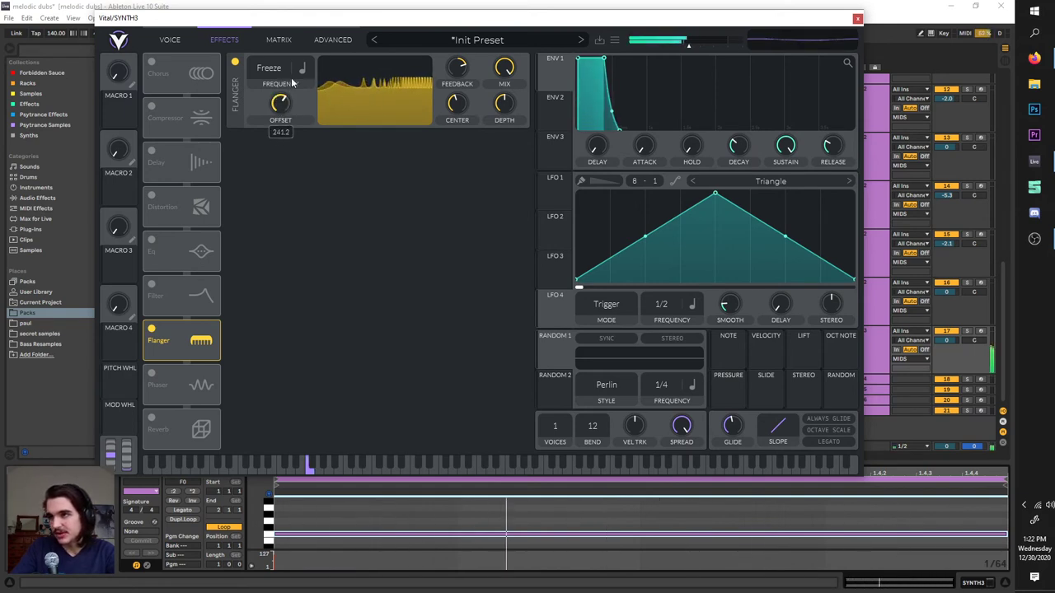
- Try the flanger's Feedback and Center, raise its Depth to maximum, and adjust the Offset
{"action": "left_click_drag", "start_coordinate": [463, 68], "coordinate": [469, 36]}
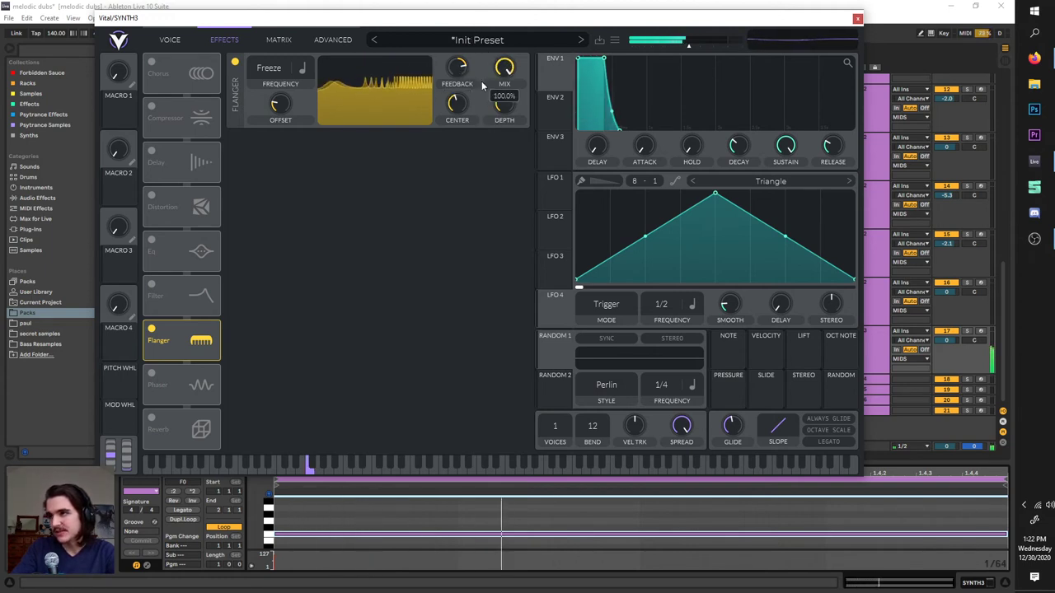
{"action": "left_click_drag", "start_coordinate": [454, 105], "coordinate": [521, 62]}
{"action": "scroll", "coordinate": [459, 111], "scroll_direction": "up", "scroll_amount": 3}
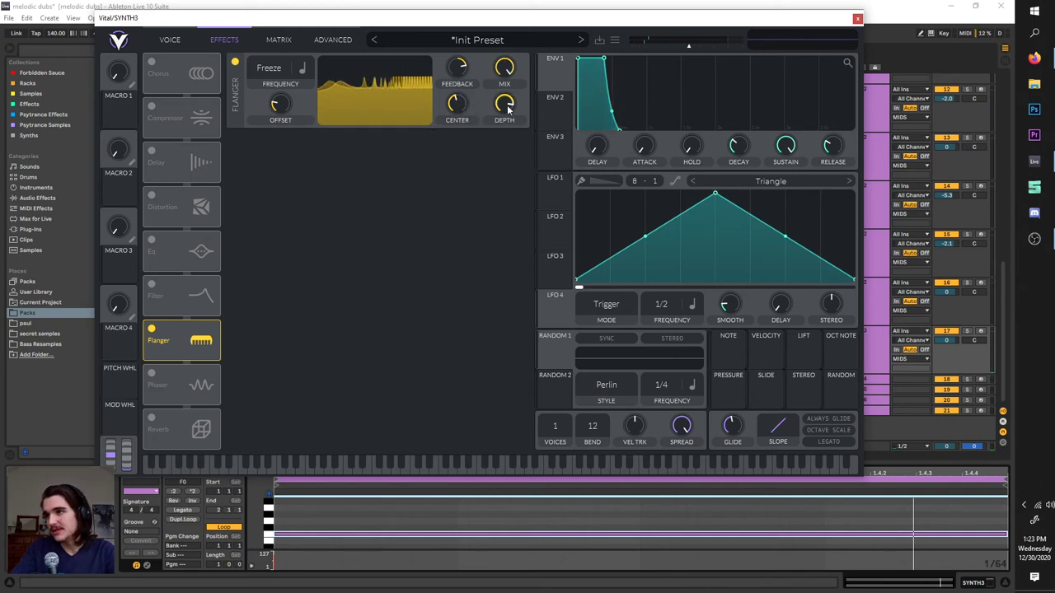
{"action": "scroll", "coordinate": [290, 101], "scroll_direction": "up", "scroll_amount": 3}
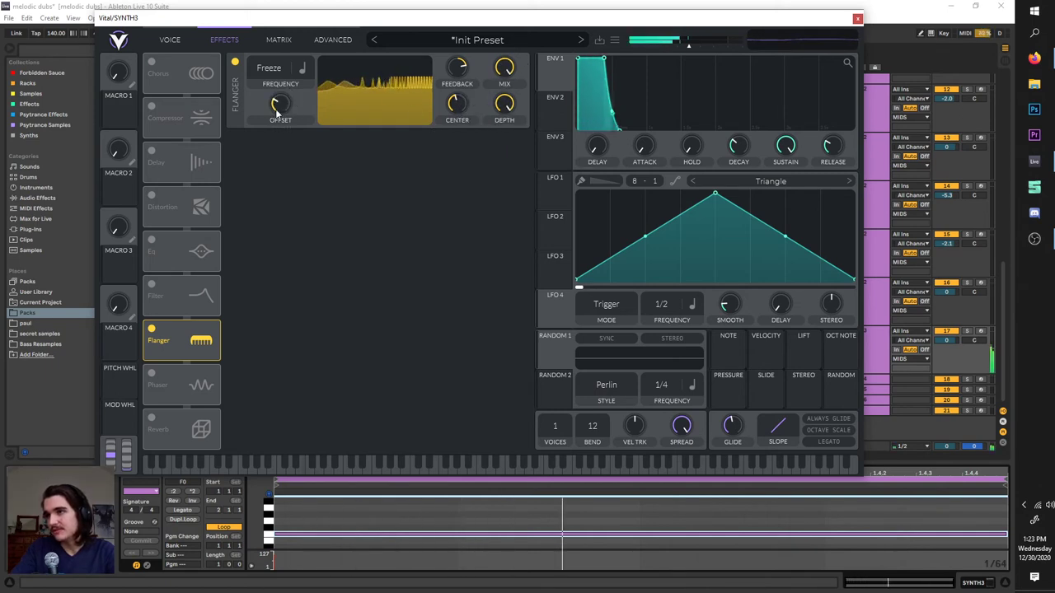
{"action": "scroll", "coordinate": [283, 104], "scroll_direction": "up", "scroll_amount": 5}
- Turn off the flanger, turn on the phaser, and try its Seconds and Tempo timing, ending on a dotted 16/1 Frequency
{"action": "left_click", "coordinate": [152, 330]}
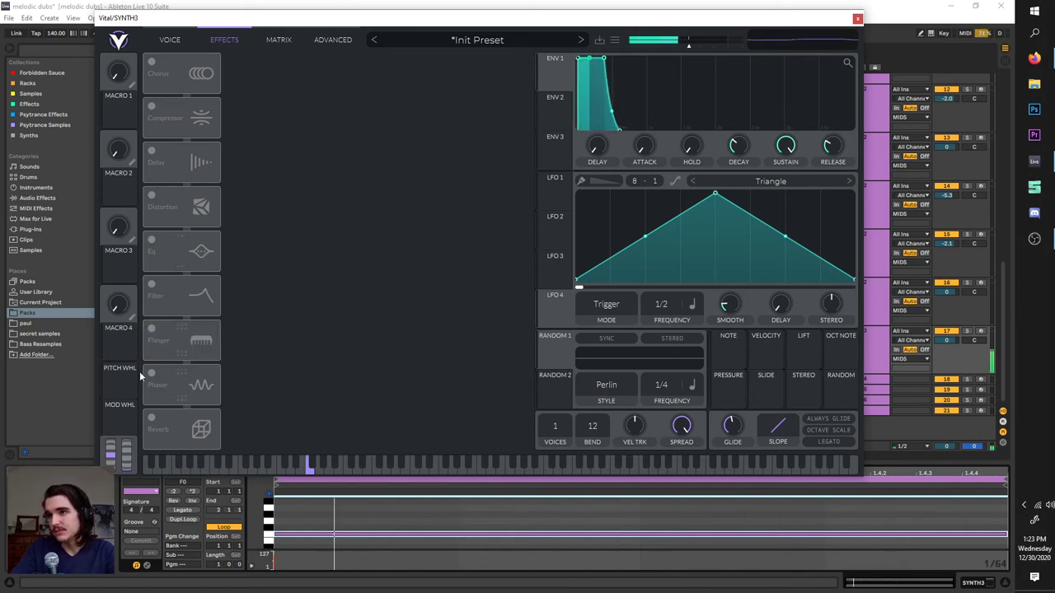
{"action": "left_click", "coordinate": [149, 378]}
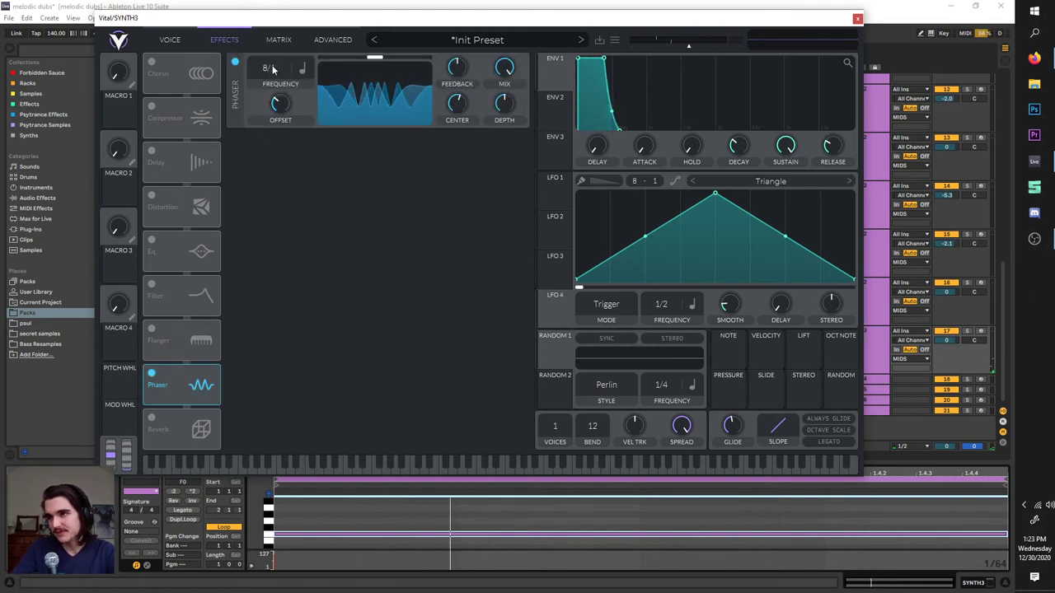
{"action": "left_click", "coordinate": [302, 69]}
{"action": "left_click", "coordinate": [306, 88]}
{"action": "left_click", "coordinate": [302, 68]}
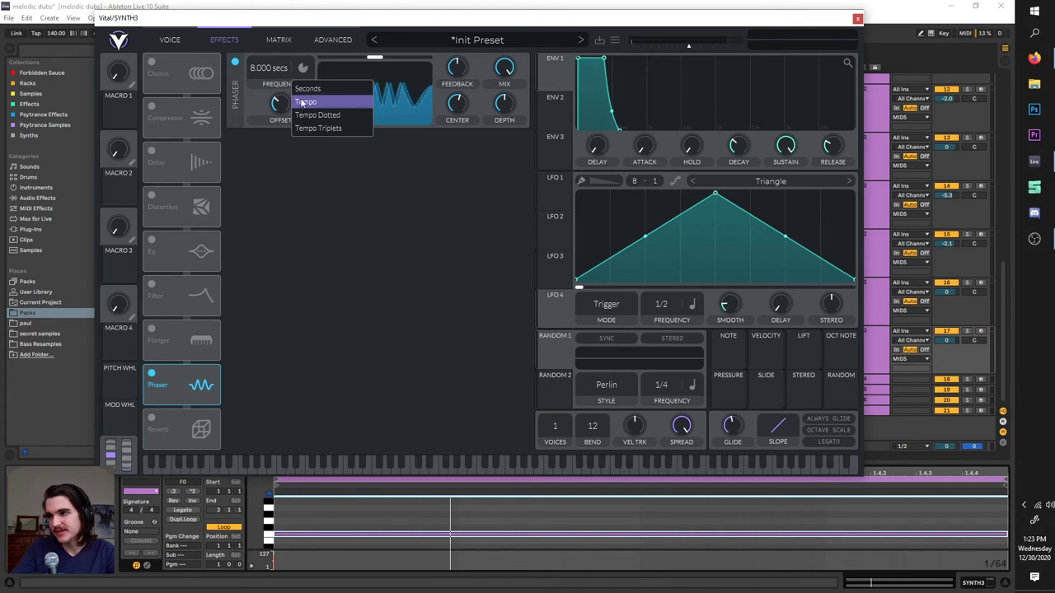
{"action": "left_click", "coordinate": [303, 102]}
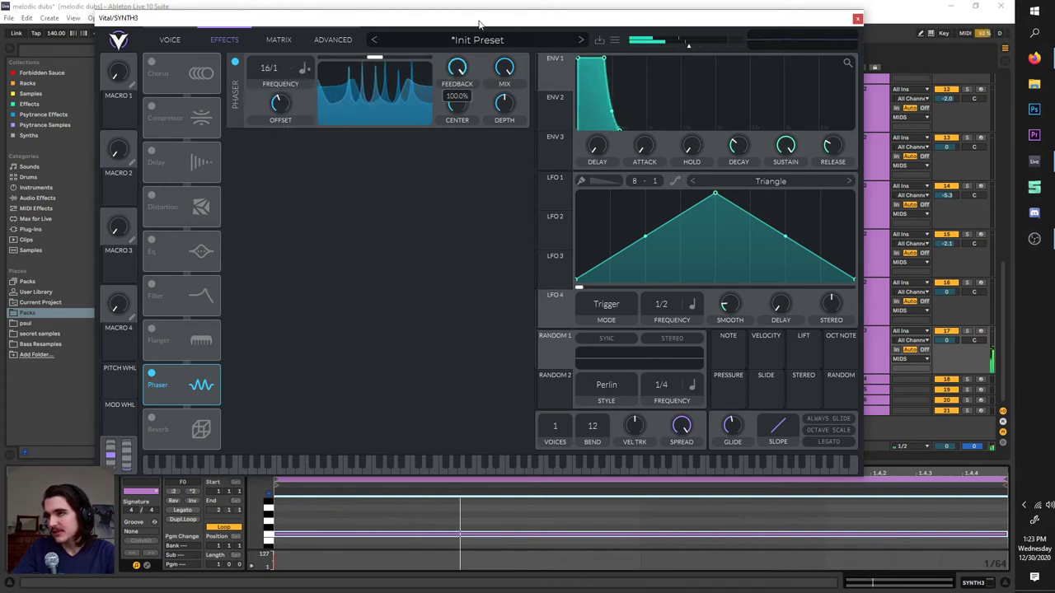
- Try the phaser's Feedback at 100%, raise its Depth to maximum, and adjust the Center
{"action": "mouse_move", "coordinate": [465, 59]}
{"action": "left_mouse_down"}
{"action": "mouse_move", "coordinate": [468, 100]}
{"action": "mouse_move", "coordinate": [471, 41]}
{"action": "left_mouse_up"}
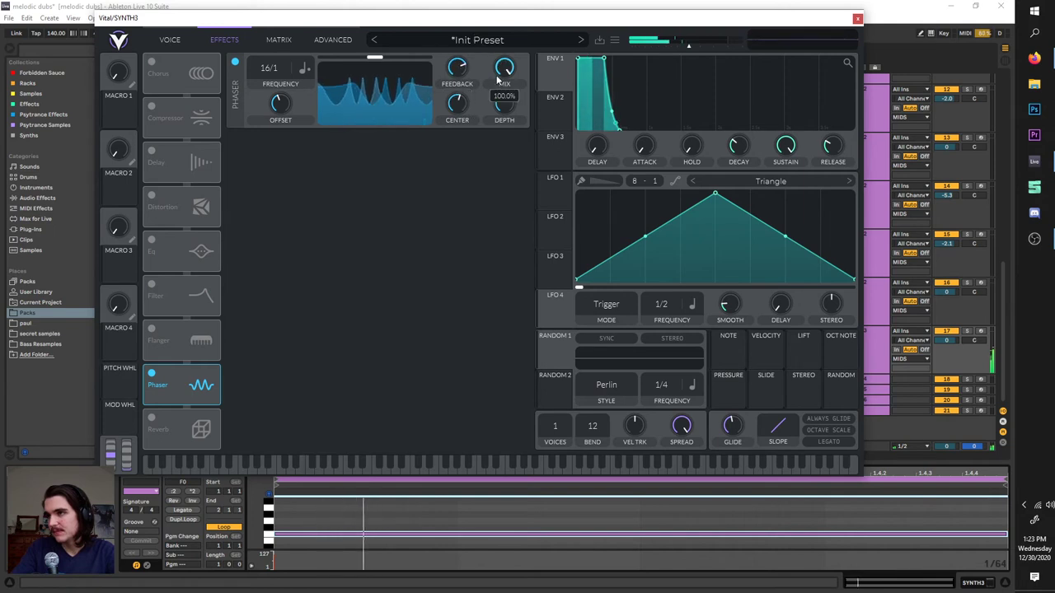
{"action": "left_click_drag", "start_coordinate": [501, 102], "coordinate": [504, 50]}
{"action": "mouse_move", "coordinate": [458, 104]}
{"action": "left_mouse_down"}
{"action": "mouse_move", "coordinate": [459, 149]}
{"action": "mouse_move", "coordinate": [468, 95]}
{"action": "left_mouse_up"}
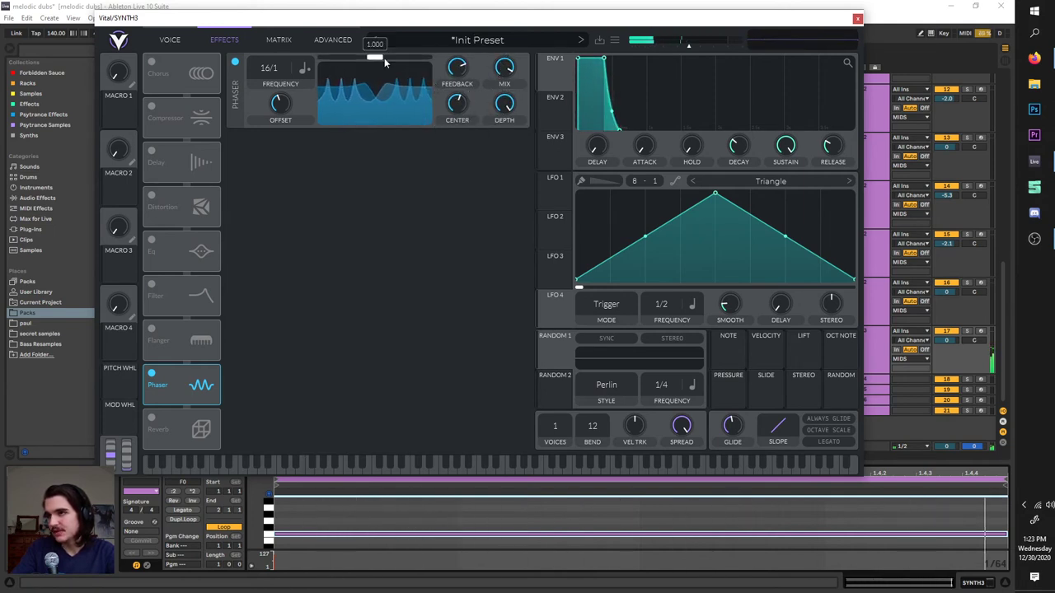
- Try the phaser's blend slider at different positions, adjust its Offset, and turn the phaser off
{"action": "left_click_drag", "start_coordinate": [383, 58], "coordinate": [487, 63]}
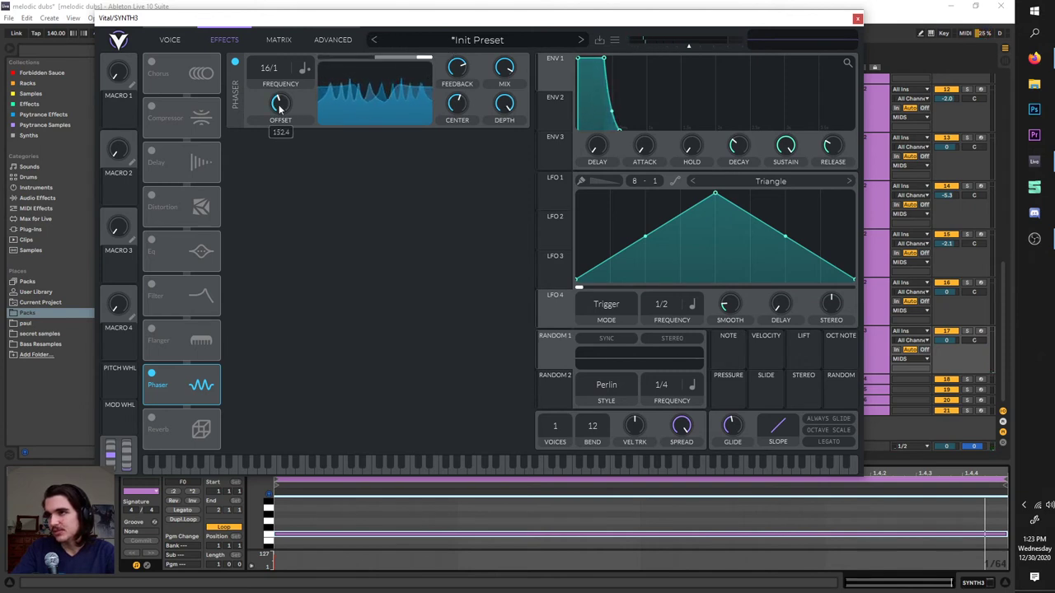
{"action": "left_click_drag", "start_coordinate": [280, 107], "coordinate": [298, 137]}
{"action": "left_click_drag", "start_coordinate": [411, 57], "coordinate": [469, 59]}
{"action": "left_click", "coordinate": [152, 374]}
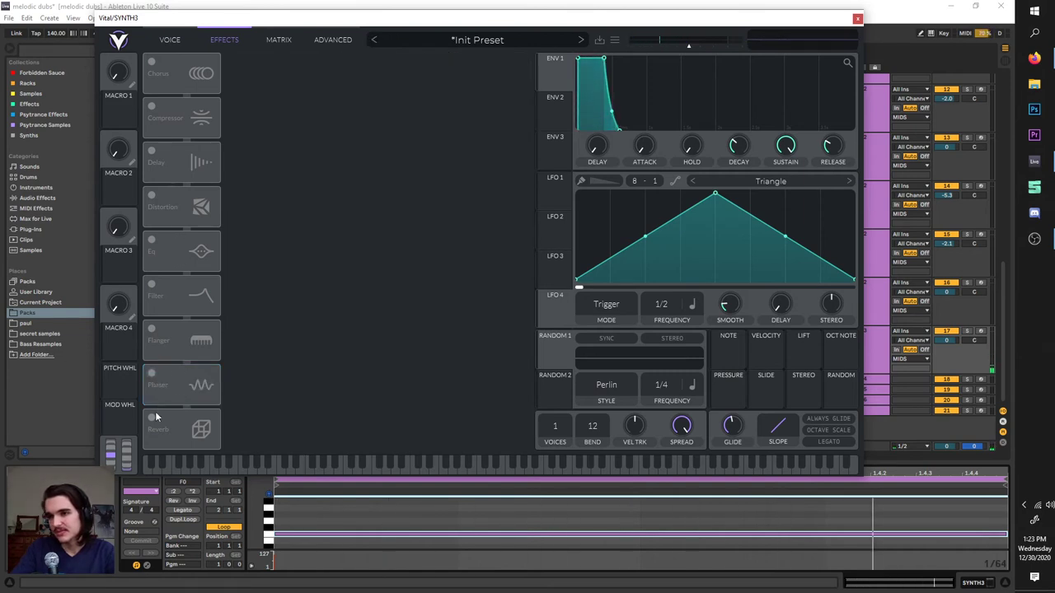
- Turn on the reverb and try its shelf curve, Pre Low Cut and Pre High Cut
{"action": "left_click", "coordinate": [153, 417]}
{"action": "left_click_drag", "start_coordinate": [291, 77], "coordinate": [282, 125]}
{"action": "left_click_drag", "start_coordinate": [336, 77], "coordinate": [361, 66]}
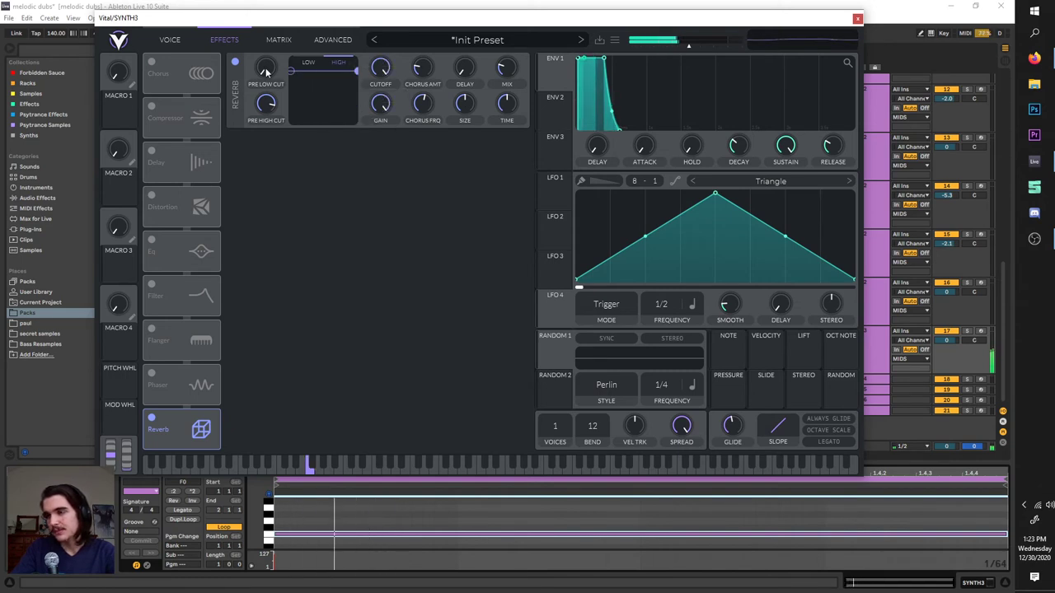
{"action": "left_click_drag", "start_coordinate": [266, 71], "coordinate": [279, 18]}
{"action": "left_click_drag", "start_coordinate": [269, 91], "coordinate": [269, 102]}
{"action": "left_click_drag", "start_coordinate": [268, 106], "coordinate": [270, 74]}
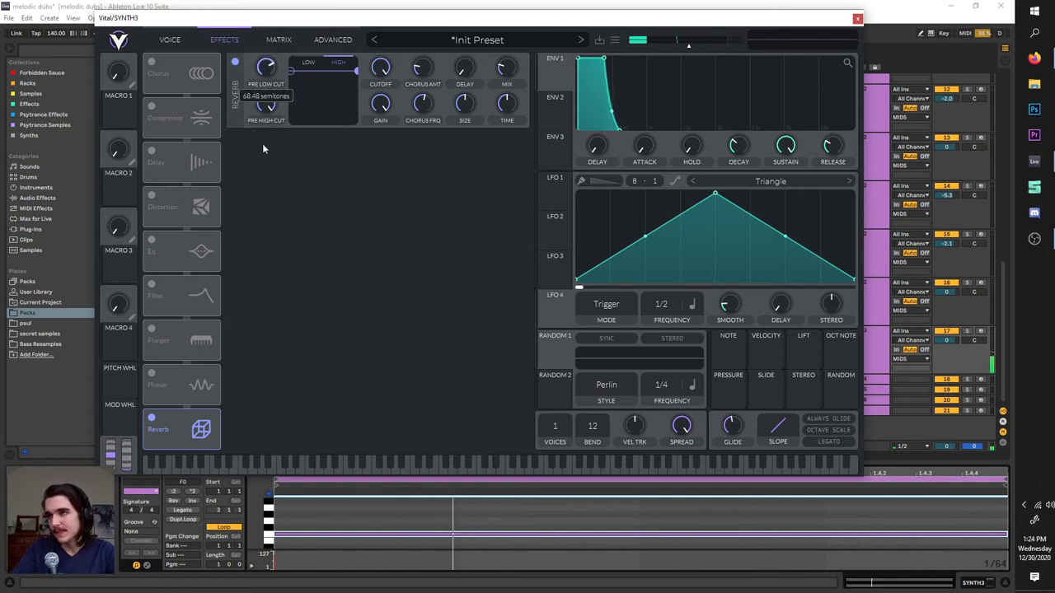
- Lower the reverb's high shelf Cutoff and Gain, and try its Chorus Amount and Chorus Frequency, briefly checking the separate chorus effect
{"action": "left_click_drag", "start_coordinate": [363, 76], "coordinate": [362, 101]}
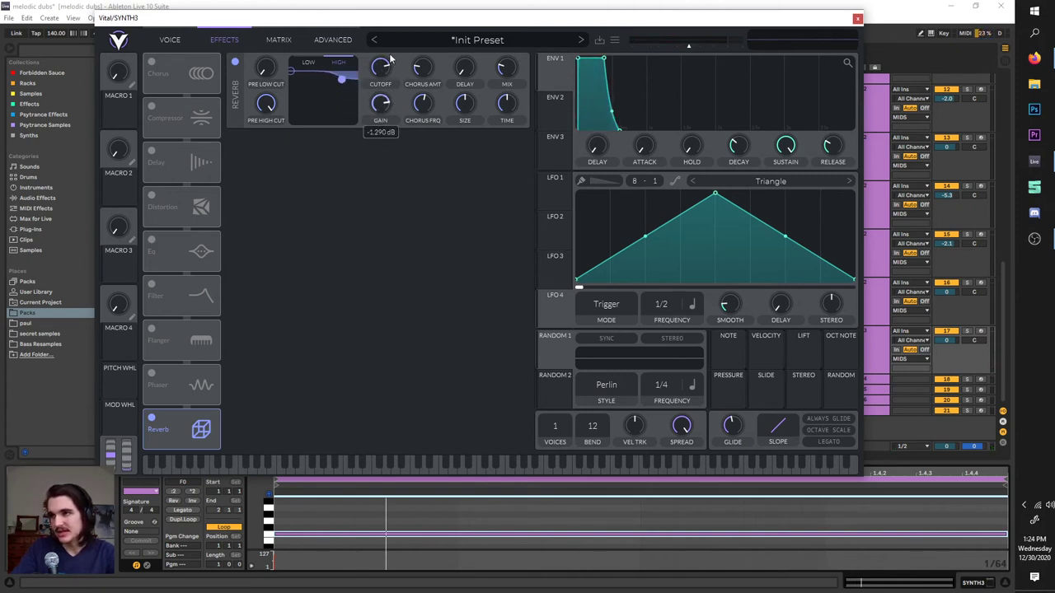
{"action": "left_click_drag", "start_coordinate": [380, 84], "coordinate": [391, 91]}
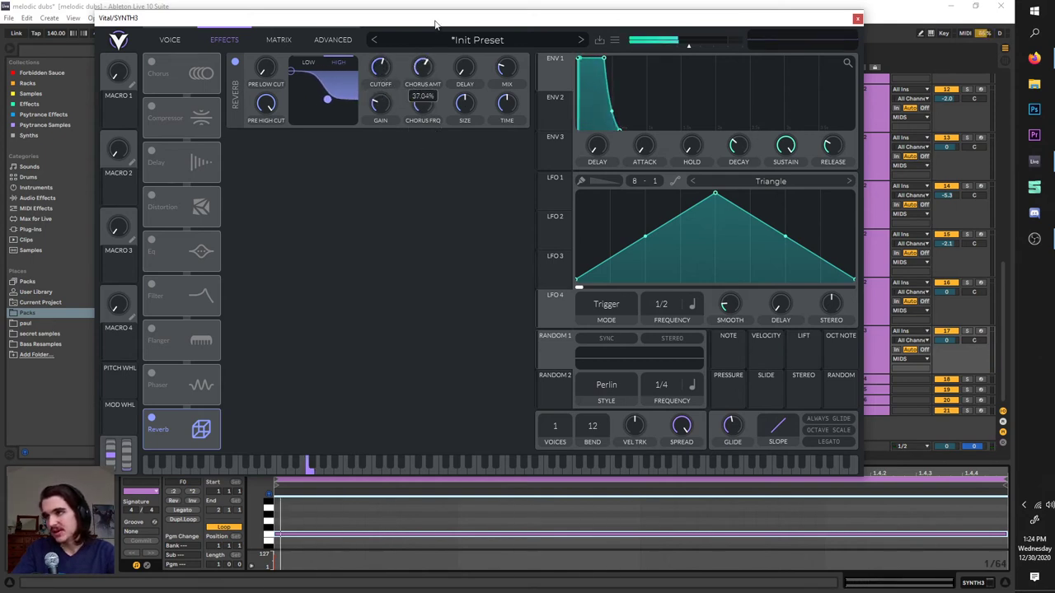
{"action": "left_click_drag", "start_coordinate": [417, 136], "coordinate": [418, 154]}
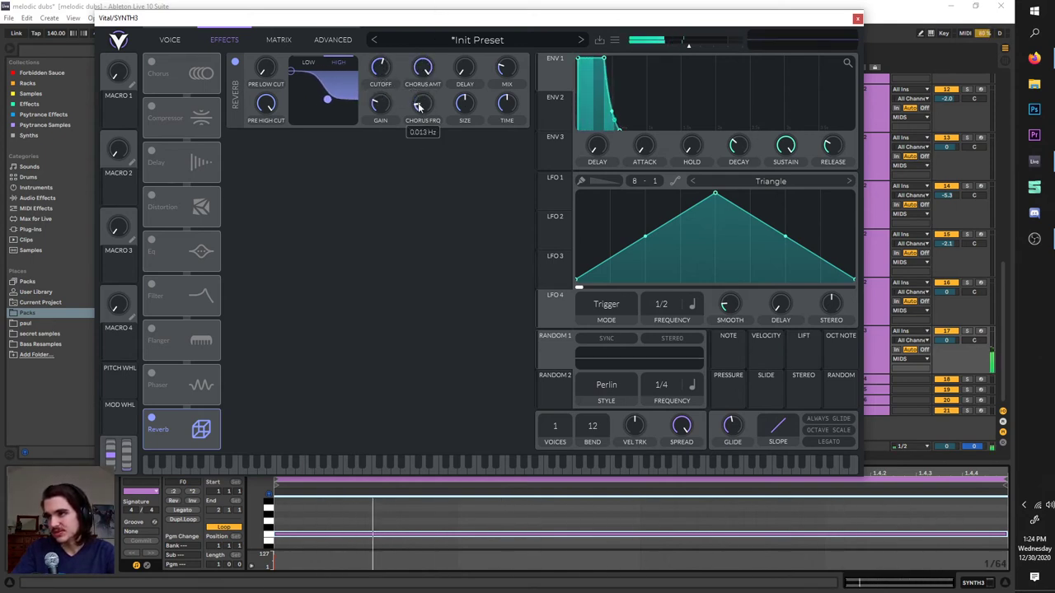
{"action": "left_click", "coordinate": [151, 62]}
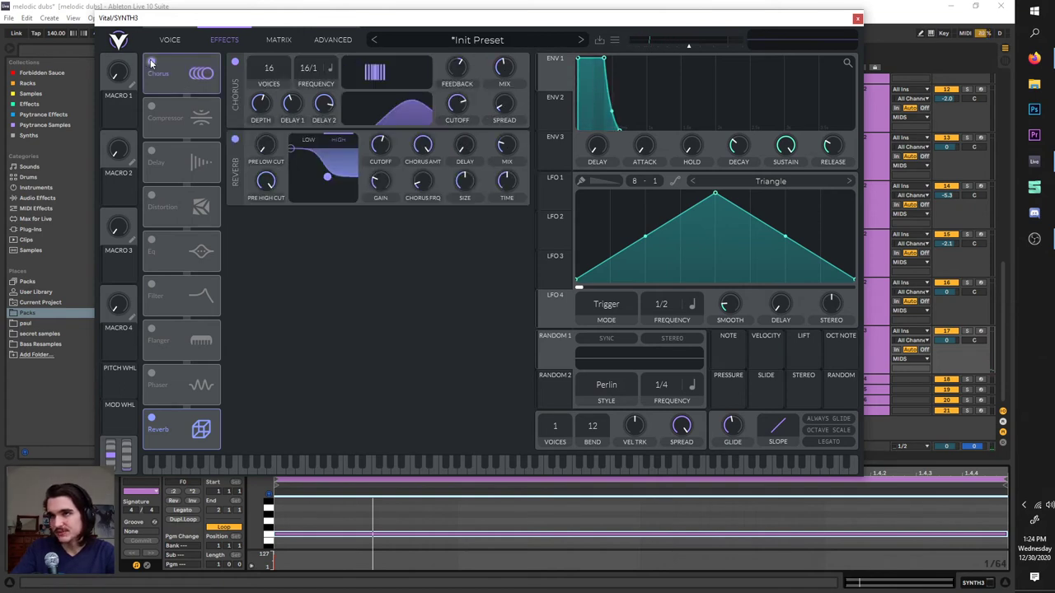
{"action": "left_click", "coordinate": [150, 62]}
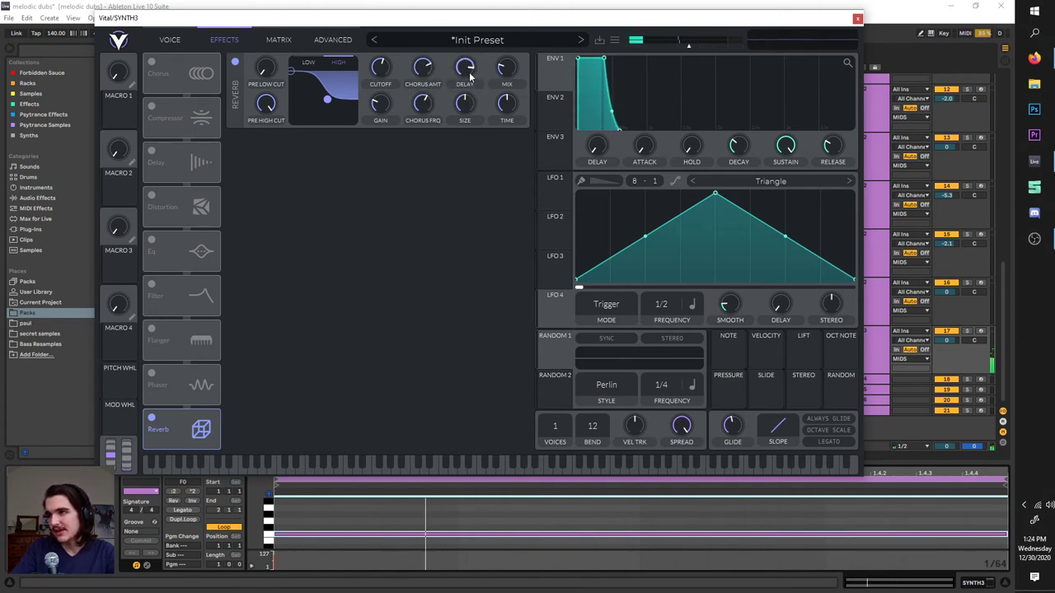
- Try the reverb's Delay, Size and Time, and turn the reverb off
{"action": "left_click_drag", "start_coordinate": [469, 74], "coordinate": [470, 50]}
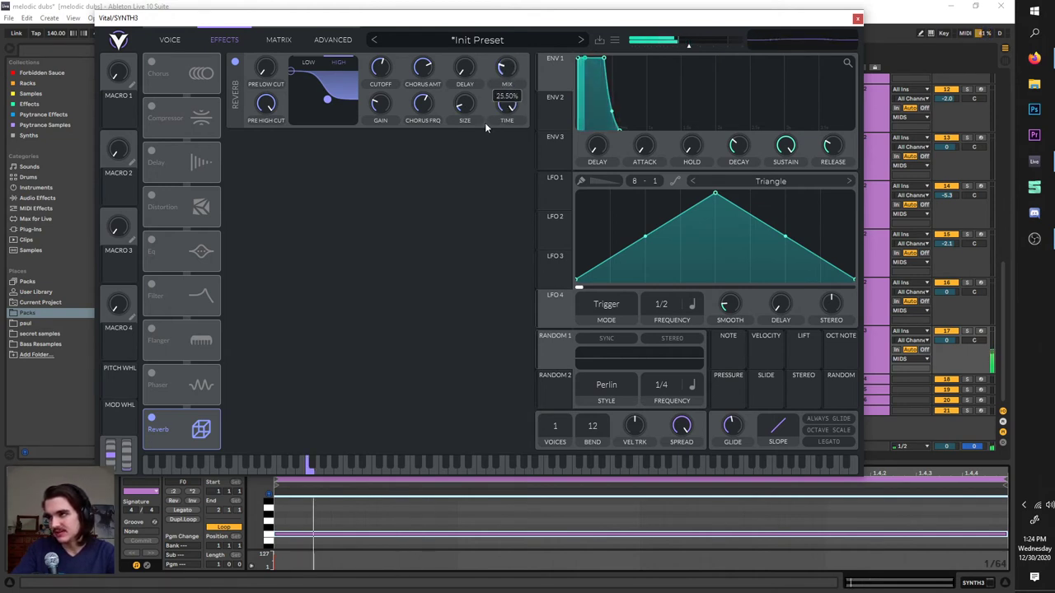
{"action": "left_click_drag", "start_coordinate": [484, 126], "coordinate": [495, 117]}
{"action": "left_click", "coordinate": [154, 418]}
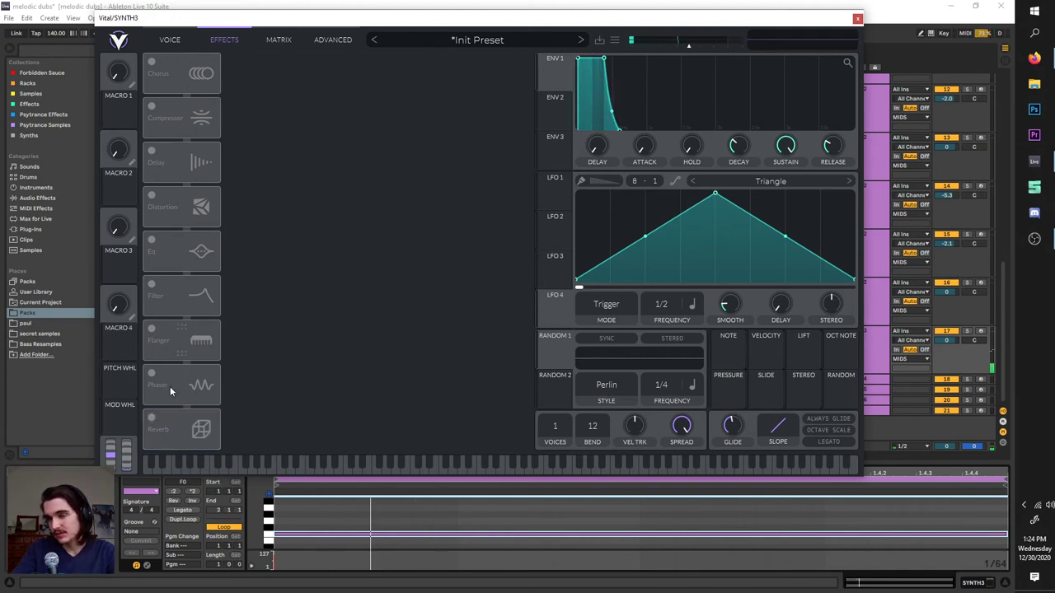
- Move the reverb directly below the chorus, enable both along with the distortion, and move the distortion to the start of the effects chain
{"action": "left_click_drag", "start_coordinate": [173, 417], "coordinate": [196, 111]}
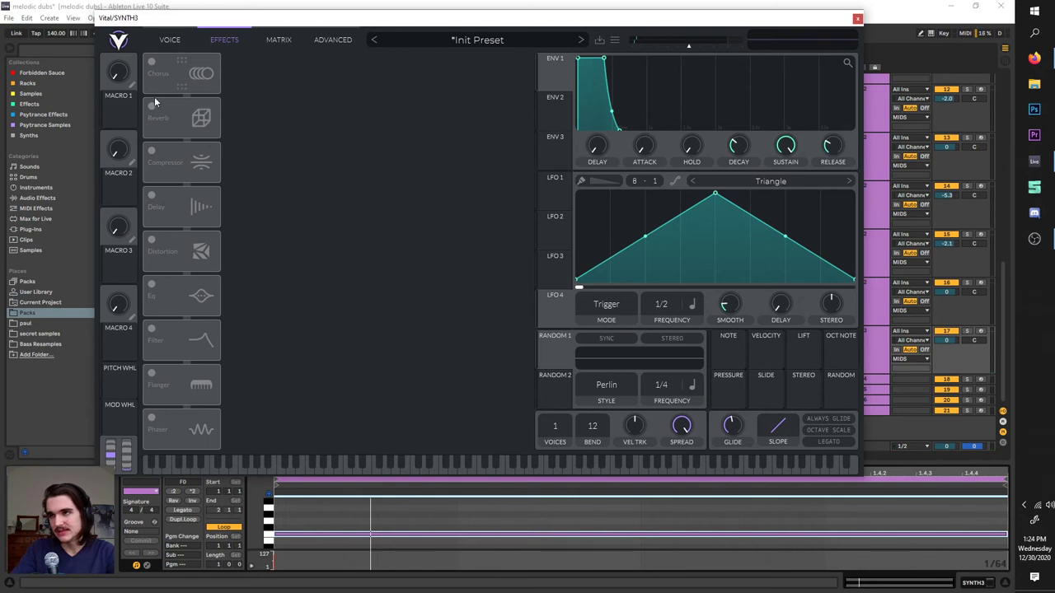
{"action": "left_click", "coordinate": [151, 106]}
{"action": "left_click", "coordinate": [151, 62]}
{"action": "left_click", "coordinate": [156, 104]}
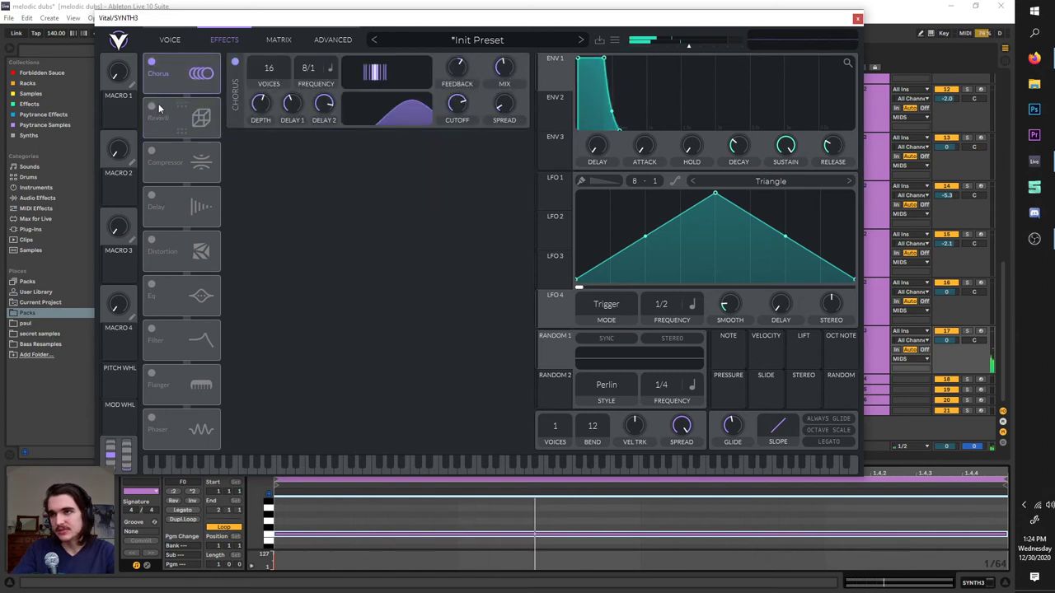
{"action": "left_click", "coordinate": [157, 103]}
{"action": "left_click", "coordinate": [153, 239]}
{"action": "left_click_drag", "start_coordinate": [164, 262], "coordinate": [153, 71]}
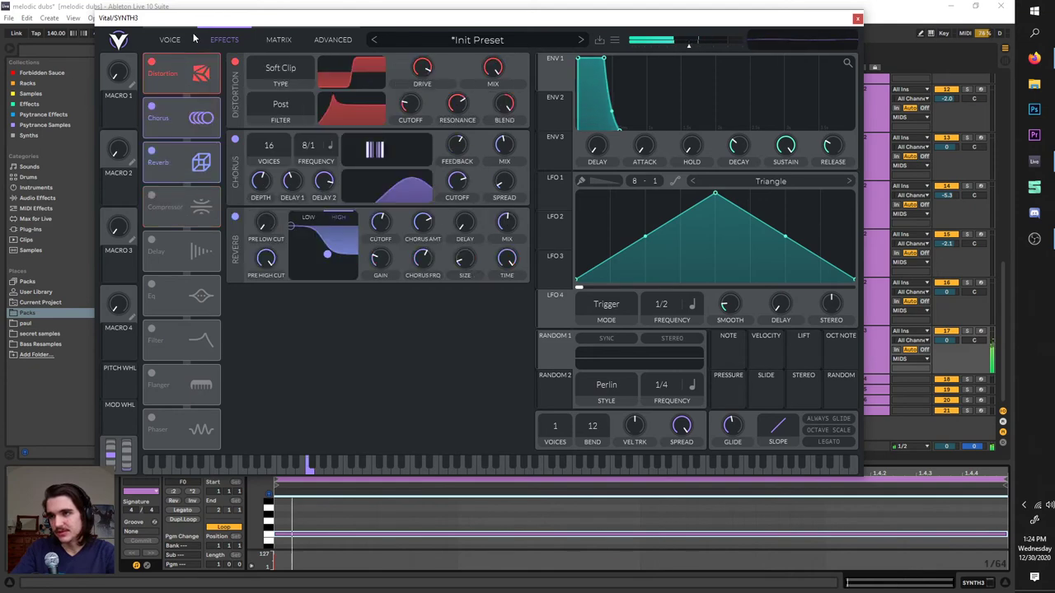
- Move the distortion directly below the compressor in the chain, and turn off the chorus, reverb and distortion
{"action": "key", "text": "ctrl+z"}
{"action": "key", "text": "ctrl+z"}
{"action": "key", "text": "ctrl+z"}
{"action": "key", "text": "ctrl+z"}
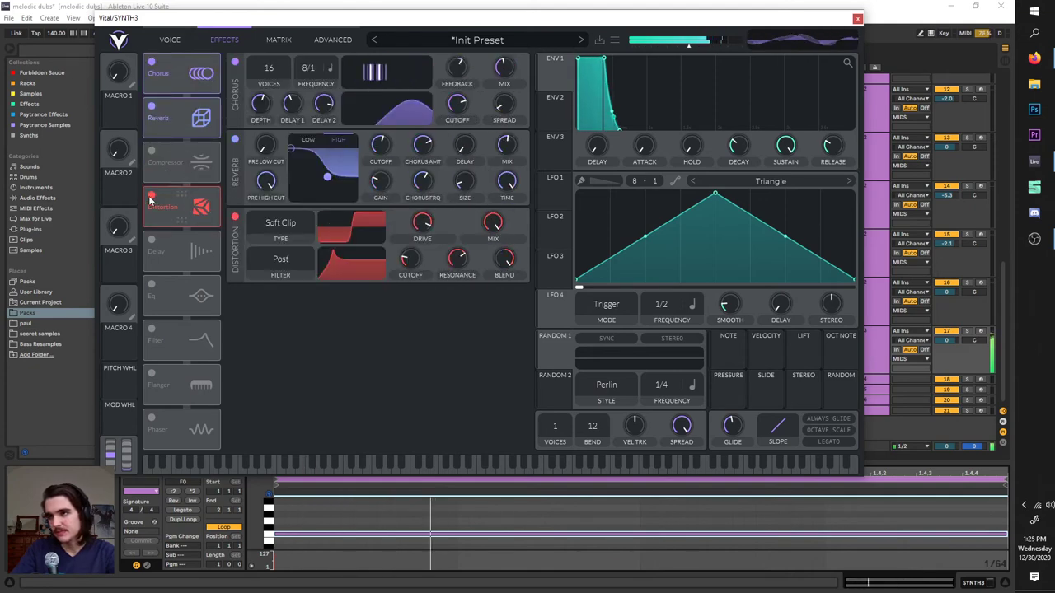
{"action": "key", "text": "ctrl+z"}
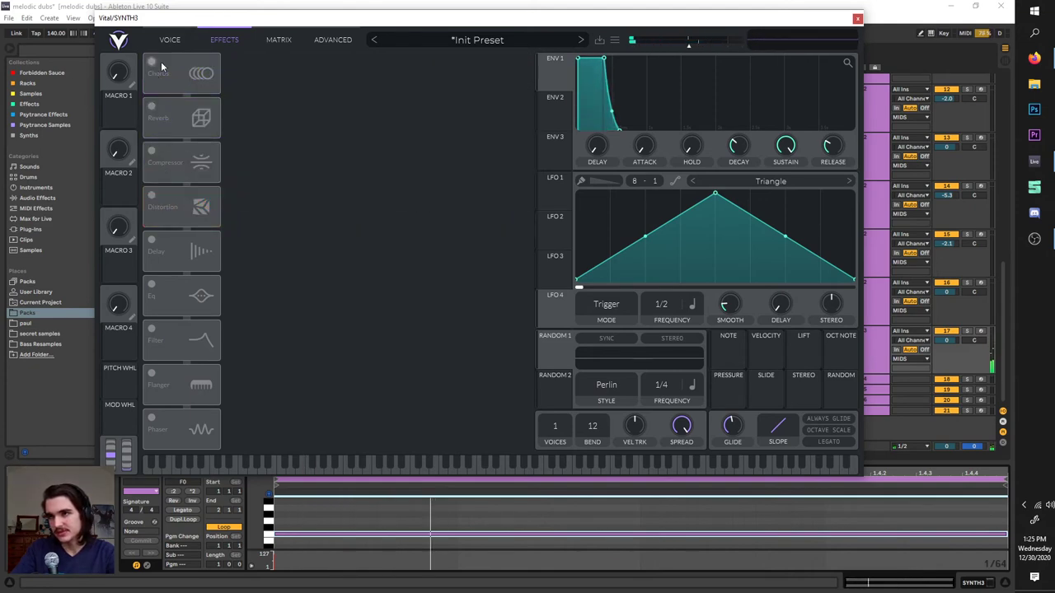
- Look at the empty modulation matrix, return to the voice page, and shape envelope 2 into a decay with zero sustain
{"action": "left_click", "coordinate": [285, 42]}
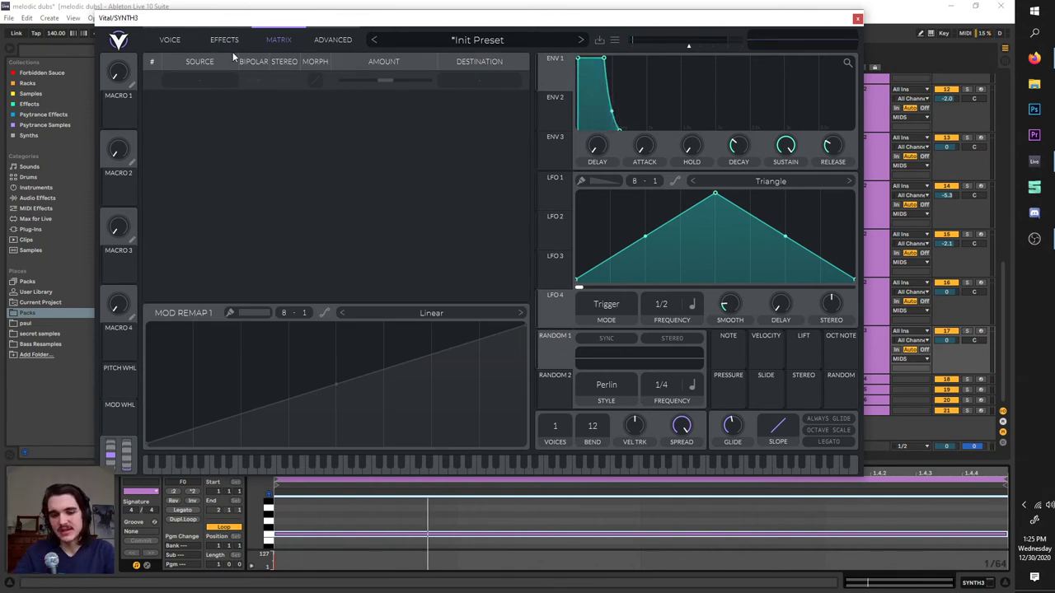
{"action": "left_click", "coordinate": [171, 42]}
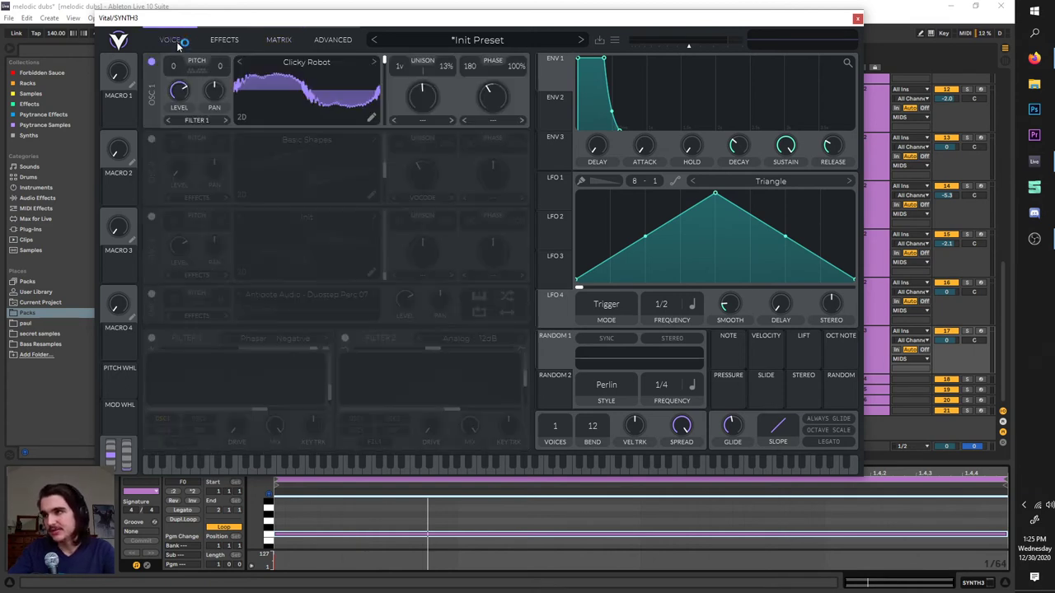
{"action": "left_click", "coordinate": [556, 100]}
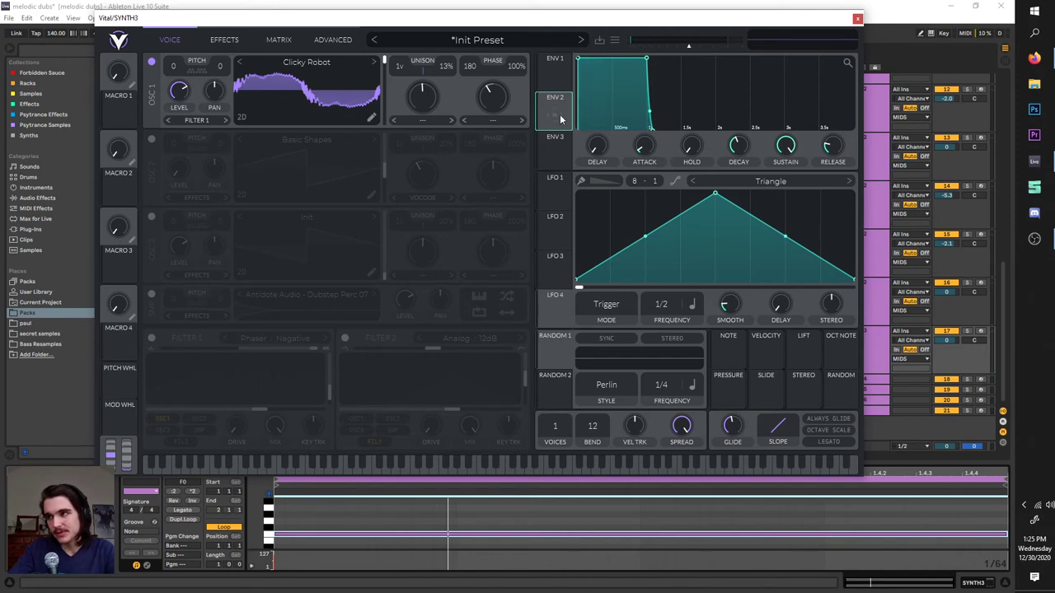
{"action": "left_click", "coordinate": [152, 340]}
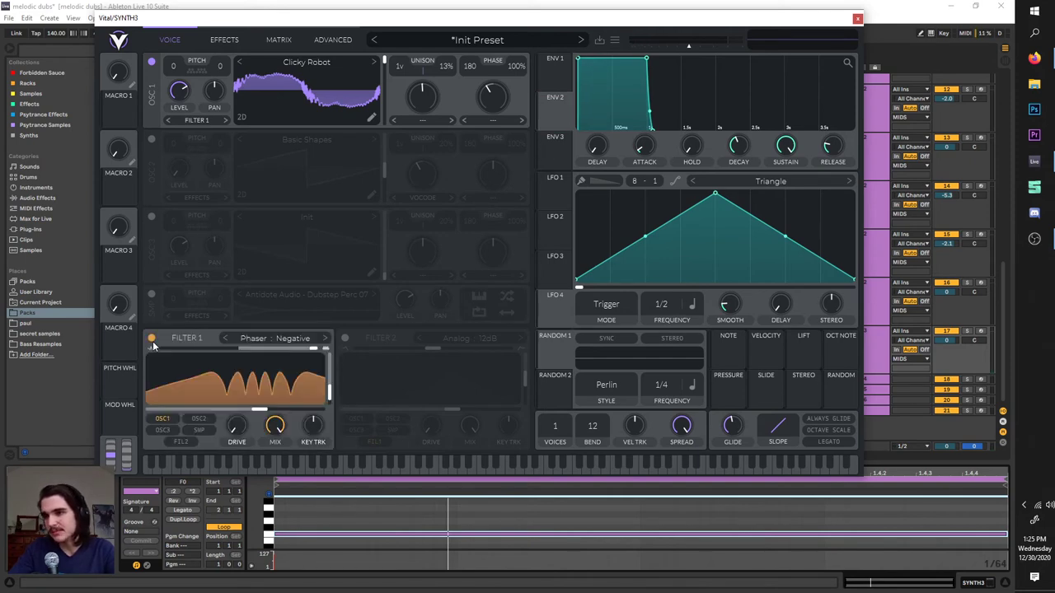
{"action": "left_click", "coordinate": [153, 340]}
{"action": "left_click_drag", "start_coordinate": [655, 64], "coordinate": [639, 131]}
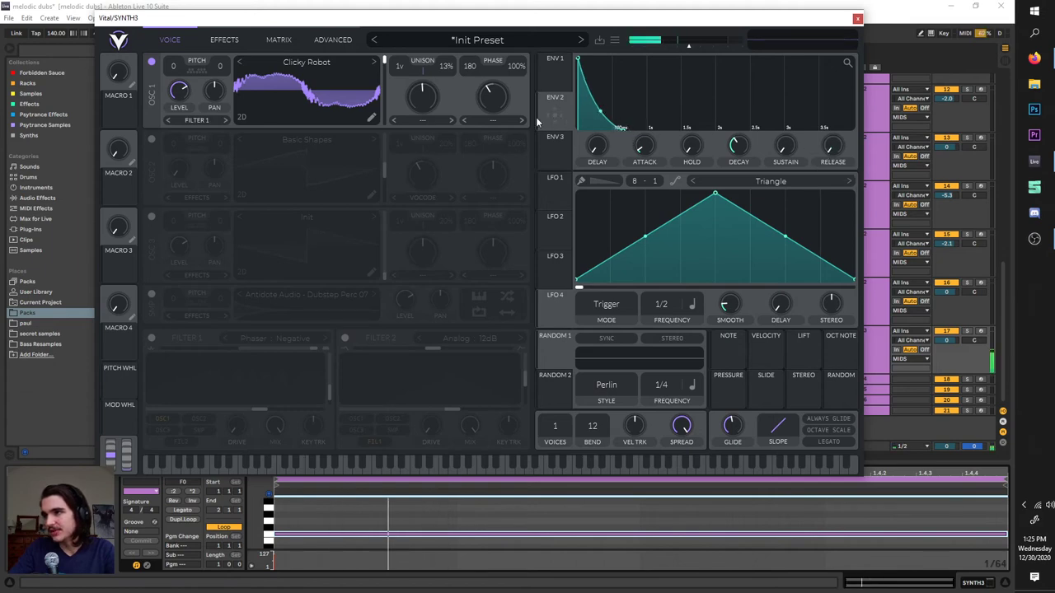
- Set oscillator 1's spectral morph to Smear, modulate its amount with Env 2, and lengthen Env 2's Attack
{"action": "left_click", "coordinate": [432, 120]}
{"action": "left_click", "coordinate": [440, 212]}
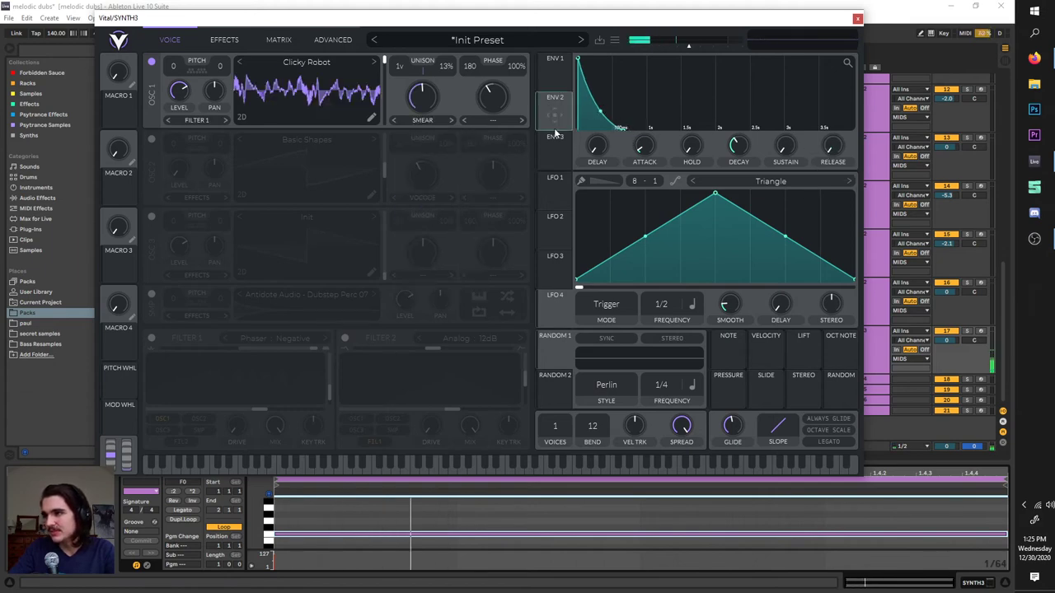
{"action": "left_click_drag", "start_coordinate": [554, 124], "coordinate": [422, 97]}
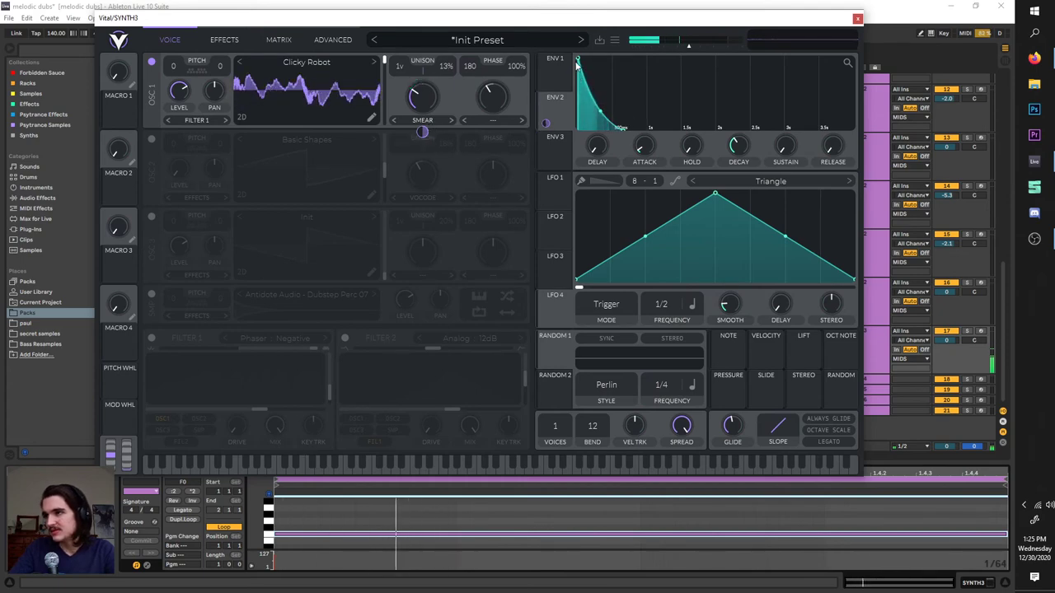
{"action": "left_click_drag", "start_coordinate": [647, 148], "coordinate": [647, 133]}
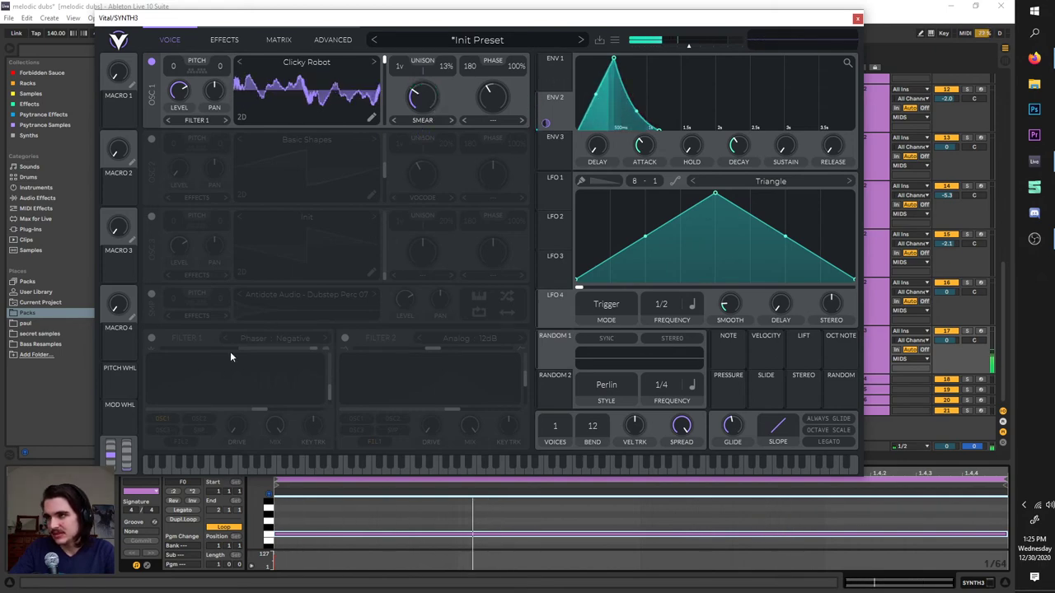
- Turn on Filter 1, assign Env 2 to its cutoff, and review both Env 2 connections in the modulation matrix
{"action": "left_click", "coordinate": [151, 338]}
{"action": "left_click_drag", "start_coordinate": [558, 111], "coordinate": [262, 409]}
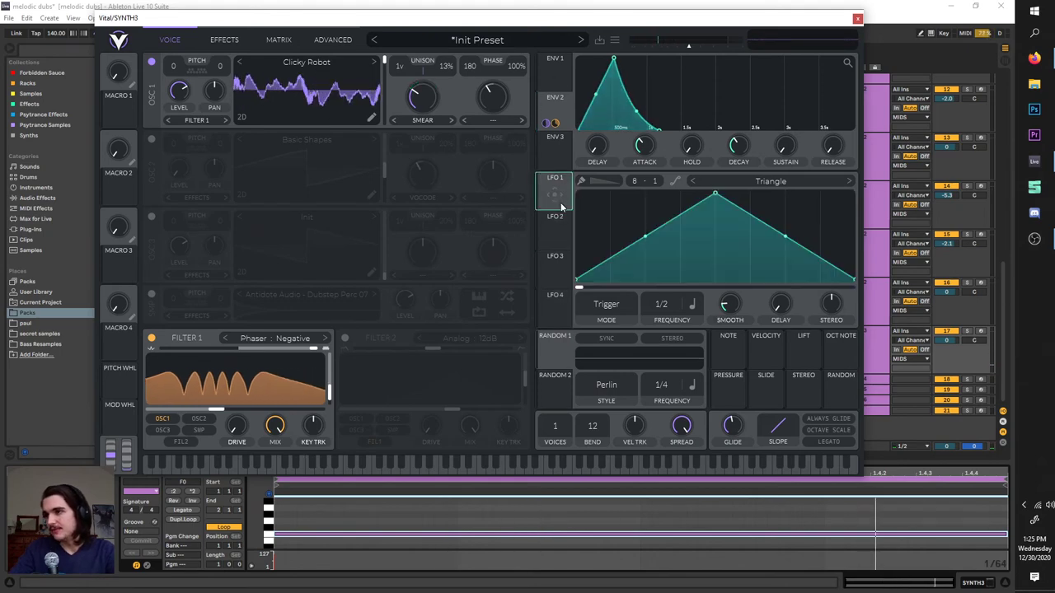
{"action": "left_click", "coordinate": [279, 41]}
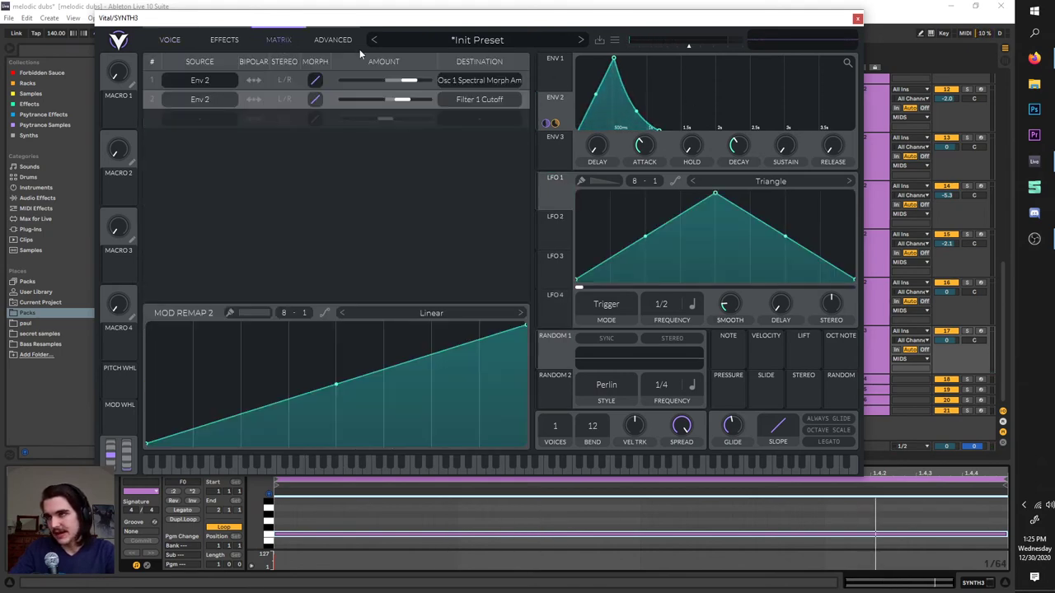
{"action": "left_click", "coordinate": [174, 40]}
{"action": "left_click", "coordinate": [279, 41]}
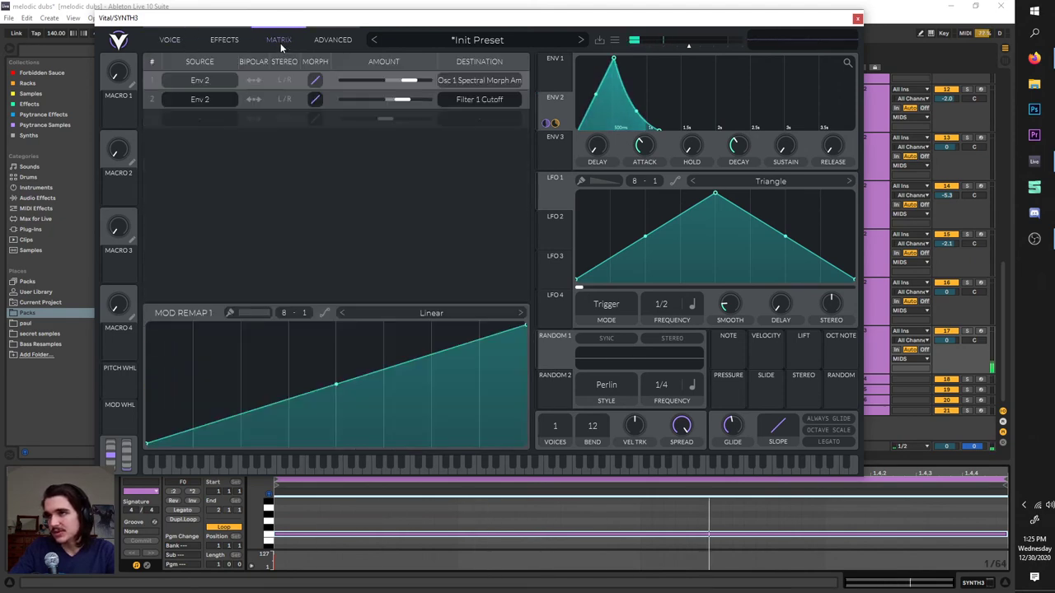
{"action": "left_click", "coordinate": [170, 40]}
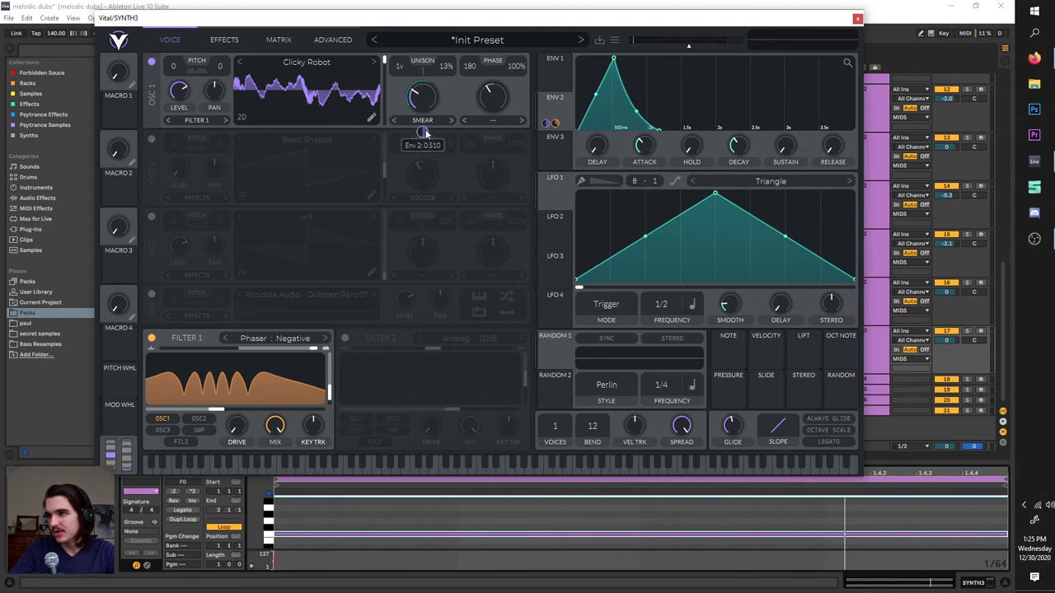
- Play the loop while adjusting the Env 2 modulation amount and the base value of oscillator 1's Smear knob
{"action": "key", "text": "space"}
{"action": "mouse_move", "coordinate": [427, 133]}
{"action": "left_mouse_down"}
{"action": "mouse_move", "coordinate": [426, 84]}
{"action": "mouse_move", "coordinate": [424, 198]}
{"action": "left_mouse_up"}
{"action": "key", "text": "space"}
{"action": "key", "text": "space"}
{"action": "double_click", "coordinate": [436, 98]}
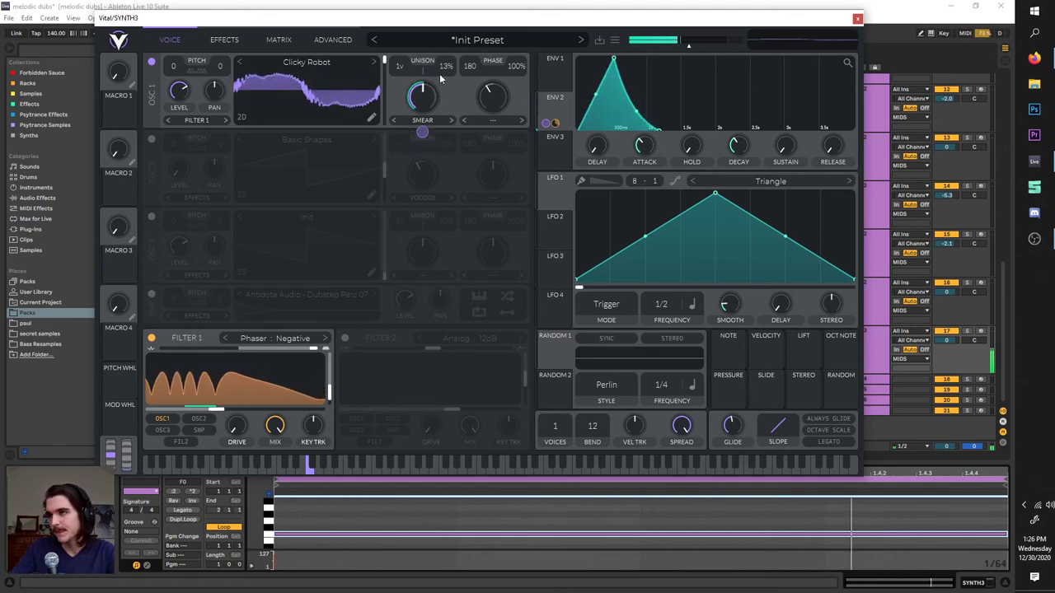
{"action": "left_click", "coordinate": [422, 120]}
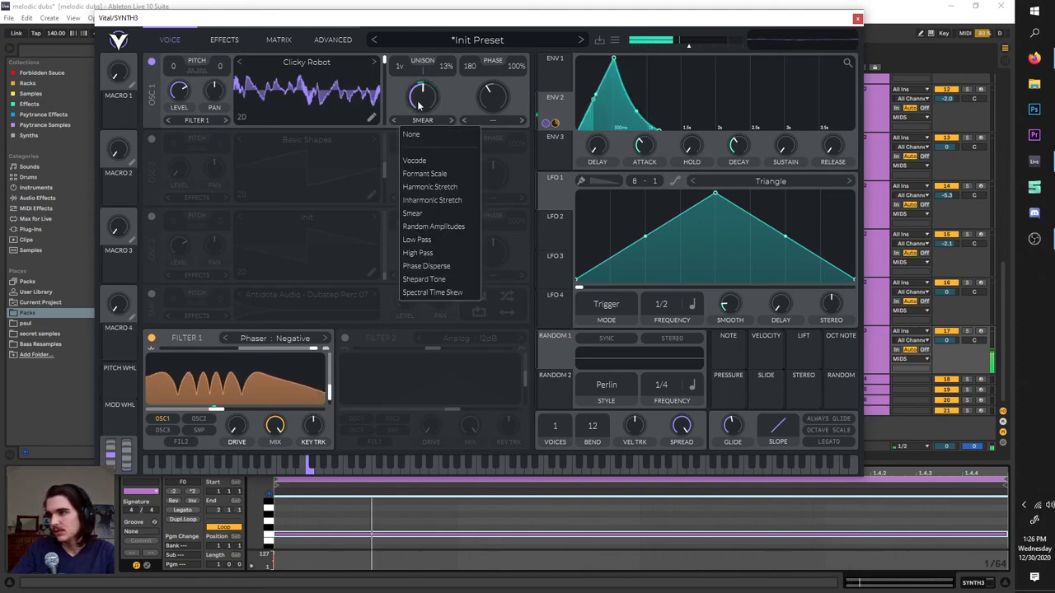
{"action": "left_click", "coordinate": [420, 104]}
- Set oscillator 1's phase distortion to Quantize and modulate its amount with LFO 1
{"action": "left_click", "coordinate": [502, 122]}
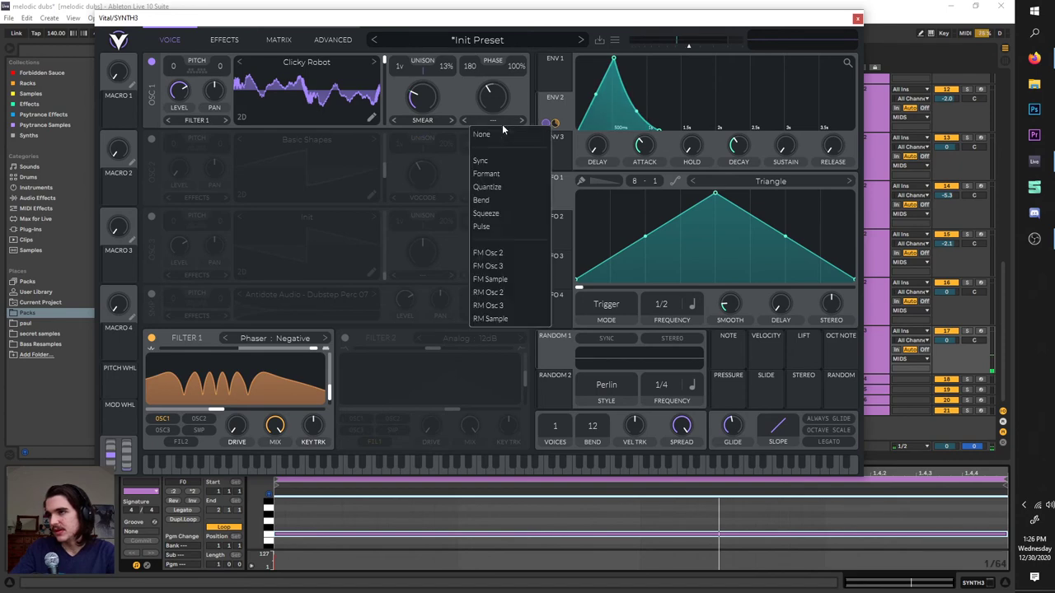
{"action": "left_click", "coordinate": [486, 186]}
{"action": "left_click_drag", "start_coordinate": [551, 123], "coordinate": [496, 122]}
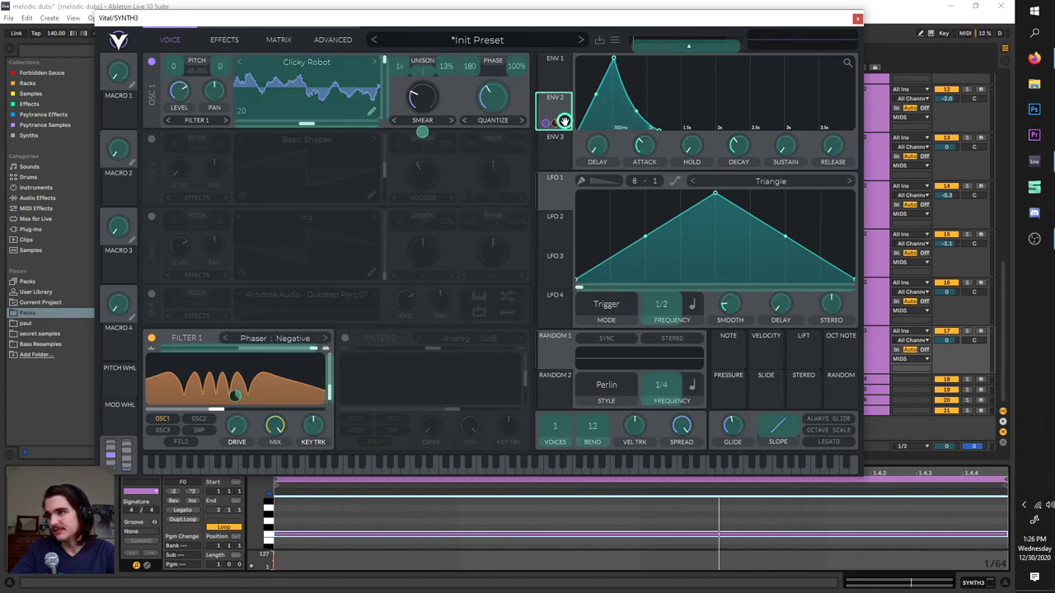
{"action": "left_click_drag", "start_coordinate": [564, 121], "coordinate": [563, 124]}
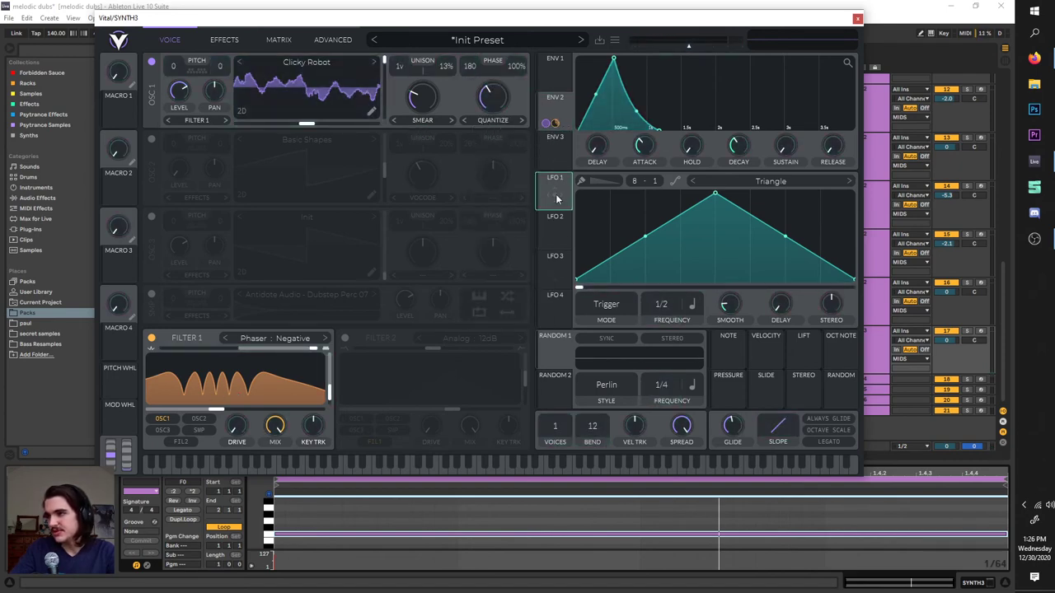
{"action": "left_click_drag", "start_coordinate": [546, 201], "coordinate": [492, 97]}
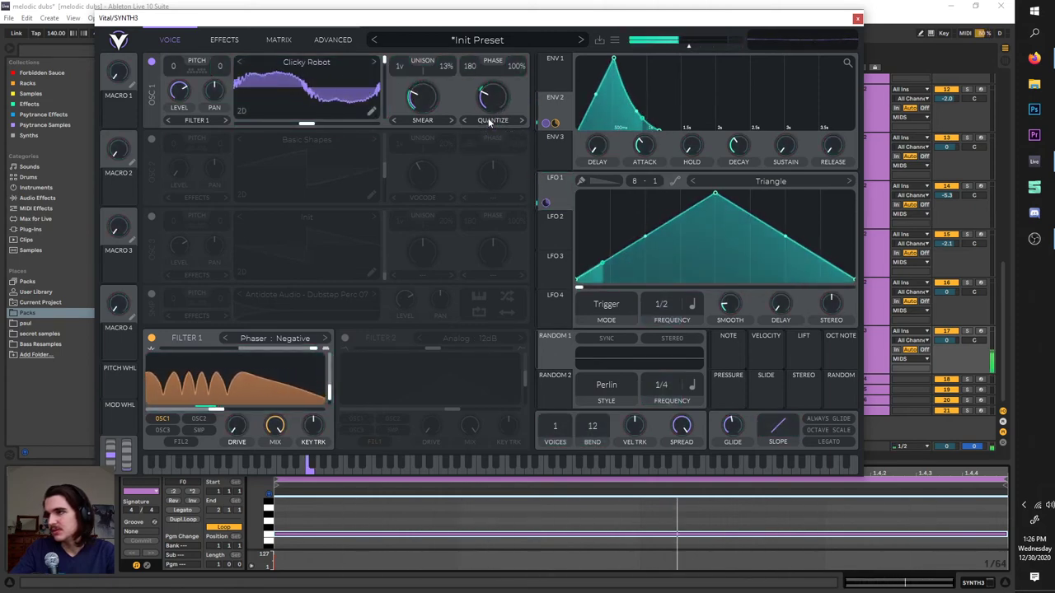
- Disconnect Env 2 from oscillator 1's Smear amount and turn off Filter 1
{"action": "right_click", "coordinate": [489, 103]}
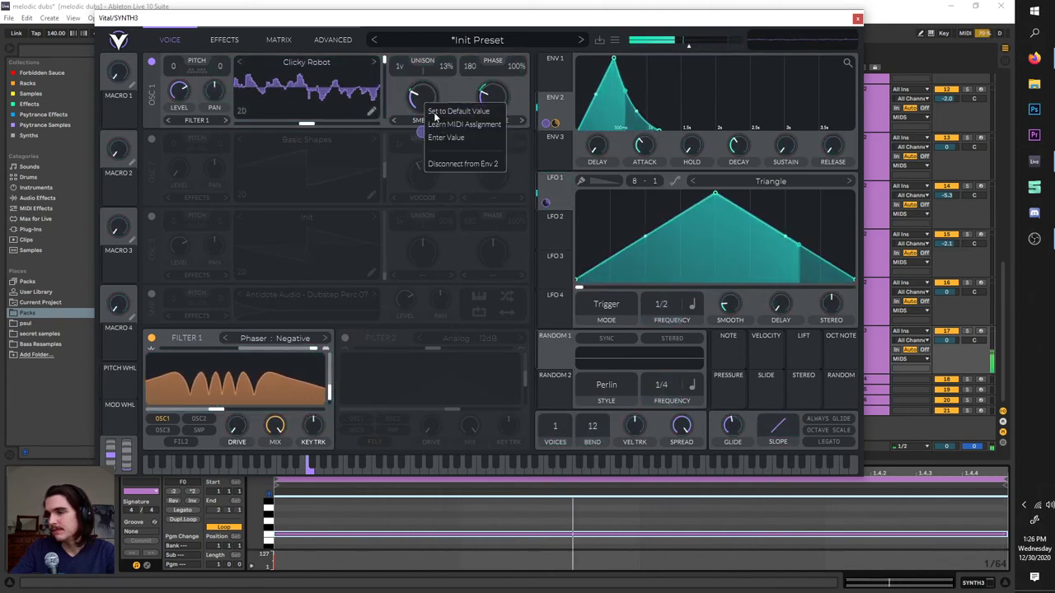
{"action": "left_click", "coordinate": [455, 163]}
{"action": "left_click", "coordinate": [153, 341]}
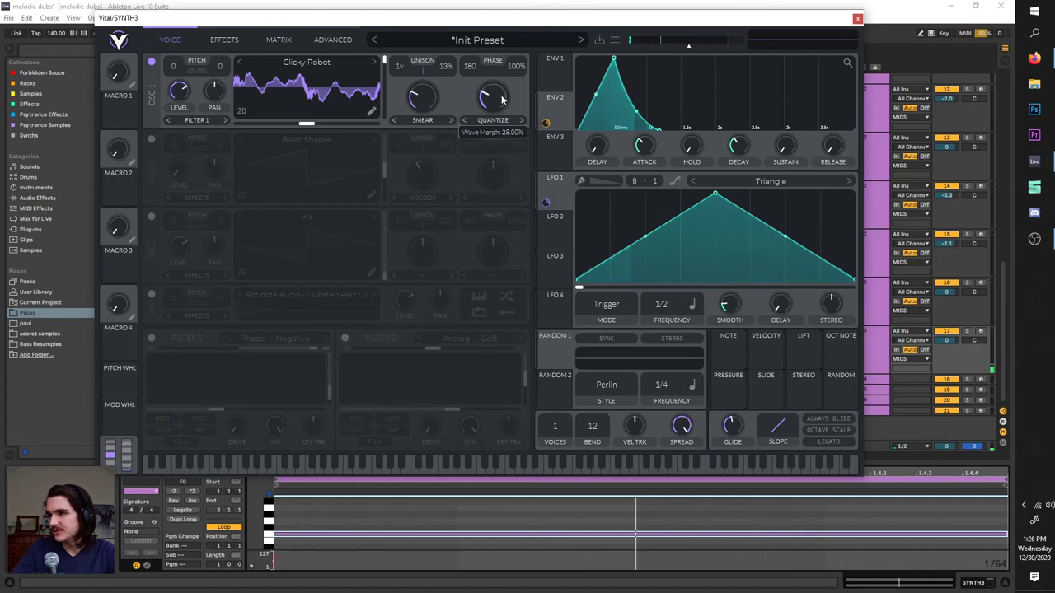
- Move LFO 1's peak to the start of the cycle so the triangle becomes a falling ramp
{"action": "left_click", "coordinate": [497, 121]}
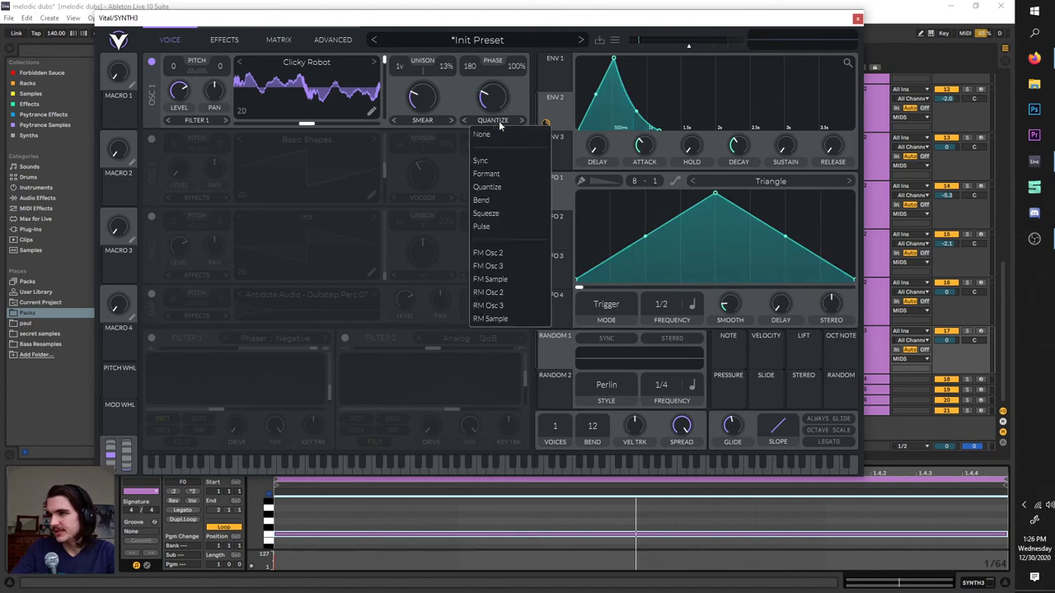
{"action": "left_click", "coordinate": [563, 201]}
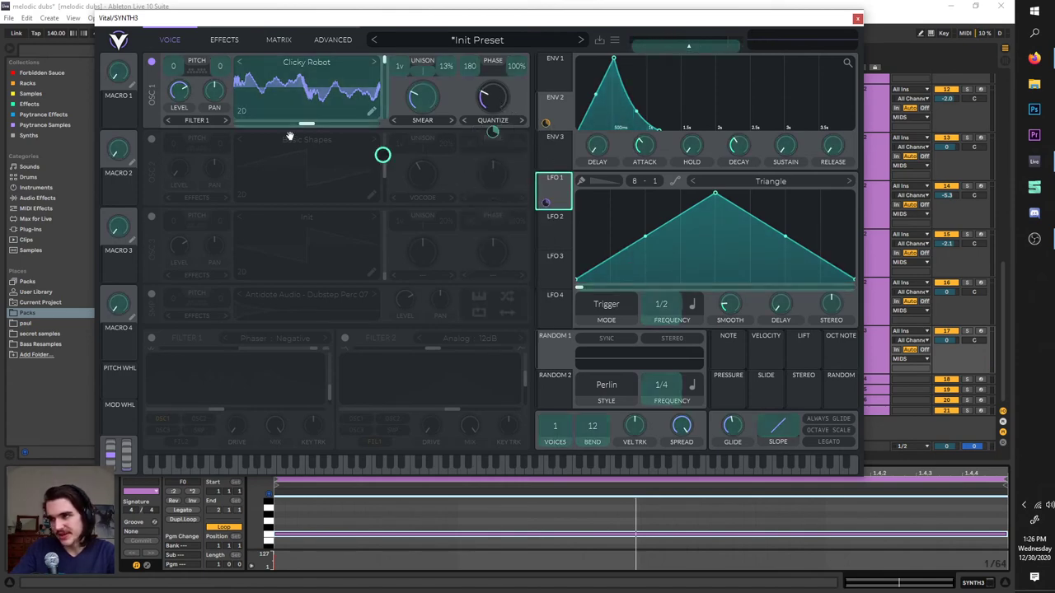
{"action": "left_click_drag", "start_coordinate": [554, 233], "coordinate": [346, 108]}
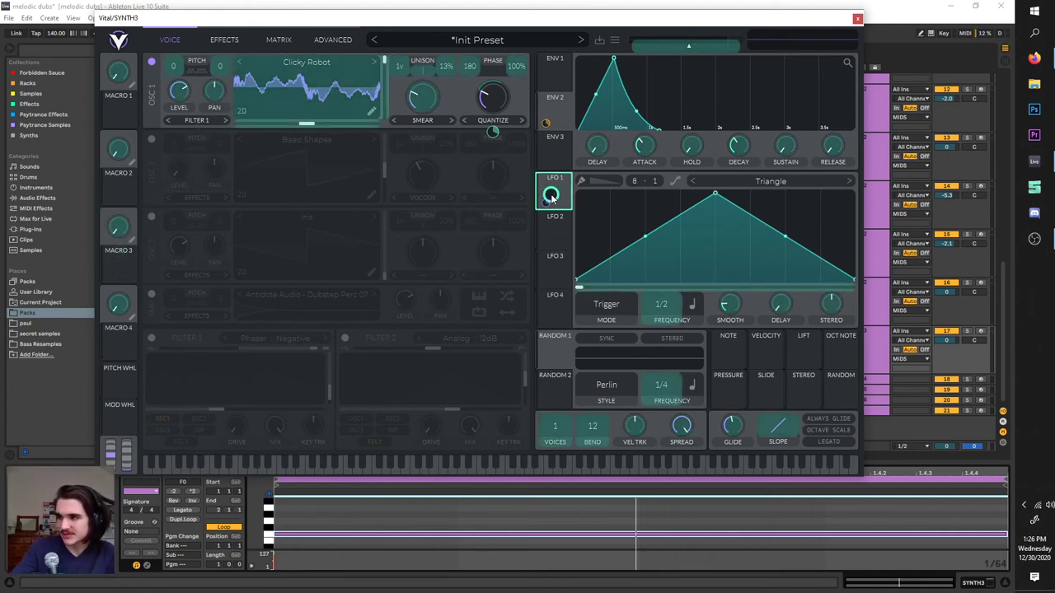
{"action": "left_click_drag", "start_coordinate": [550, 195], "coordinate": [552, 200]}
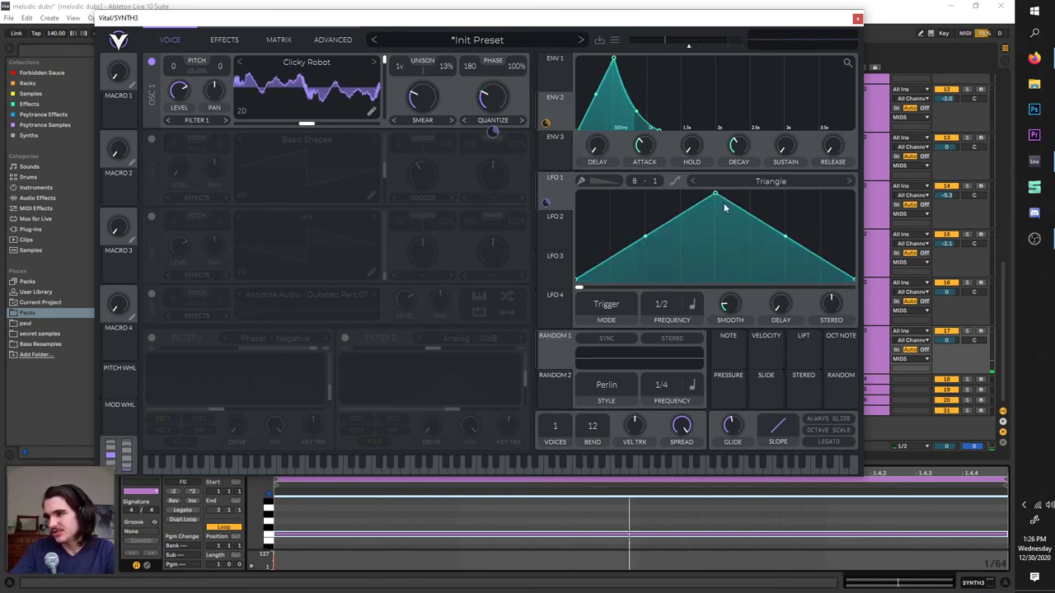
{"action": "left_click_drag", "start_coordinate": [715, 194], "coordinate": [486, 116]}
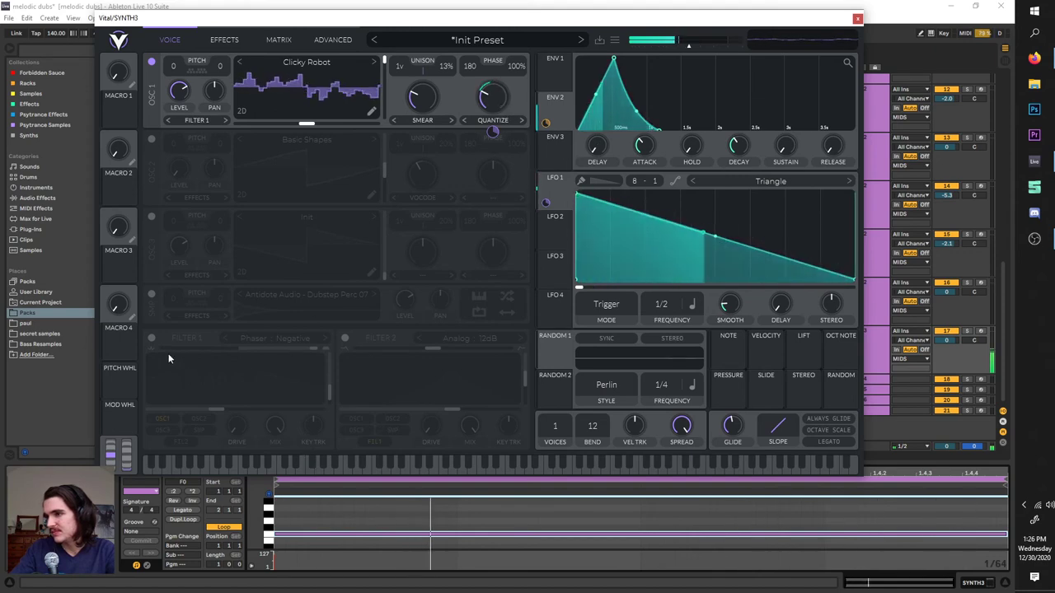
- Turn on Filter 1 as an Analog 12dB low-pass and disconnect LFO 1 from oscillator 1's Quantize amount
{"action": "left_click", "coordinate": [264, 338]}
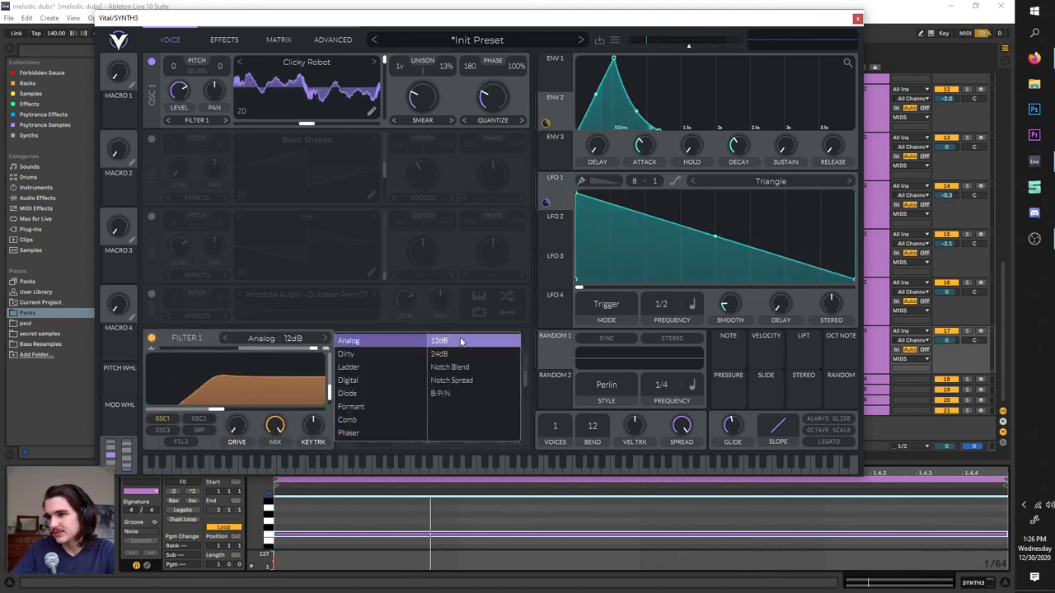
{"action": "left_click", "coordinate": [310, 345]}
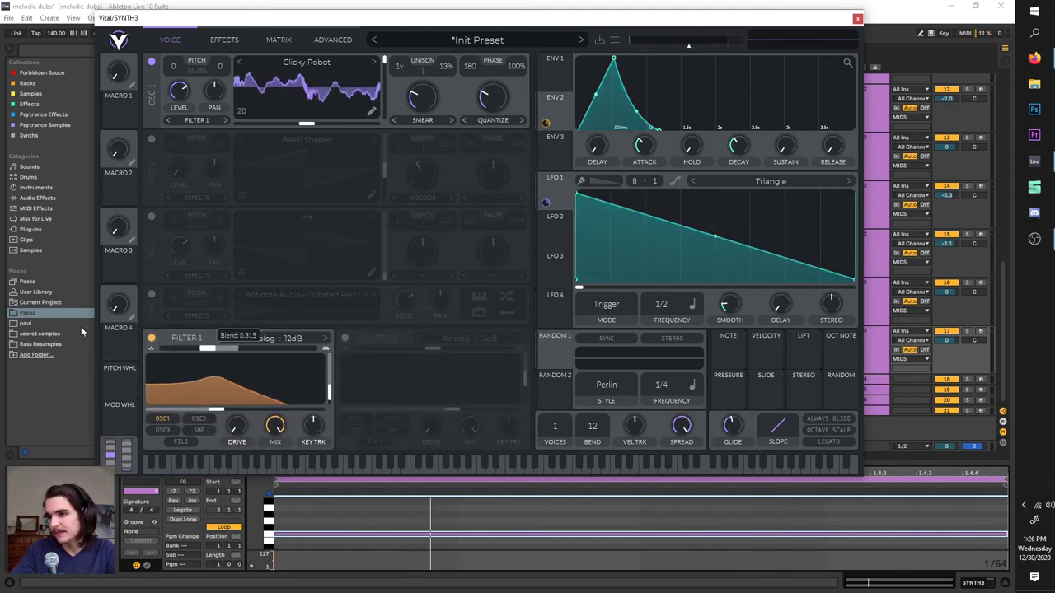
{"action": "right_click", "coordinate": [490, 99]}
{"action": "left_click", "coordinate": [518, 158]}
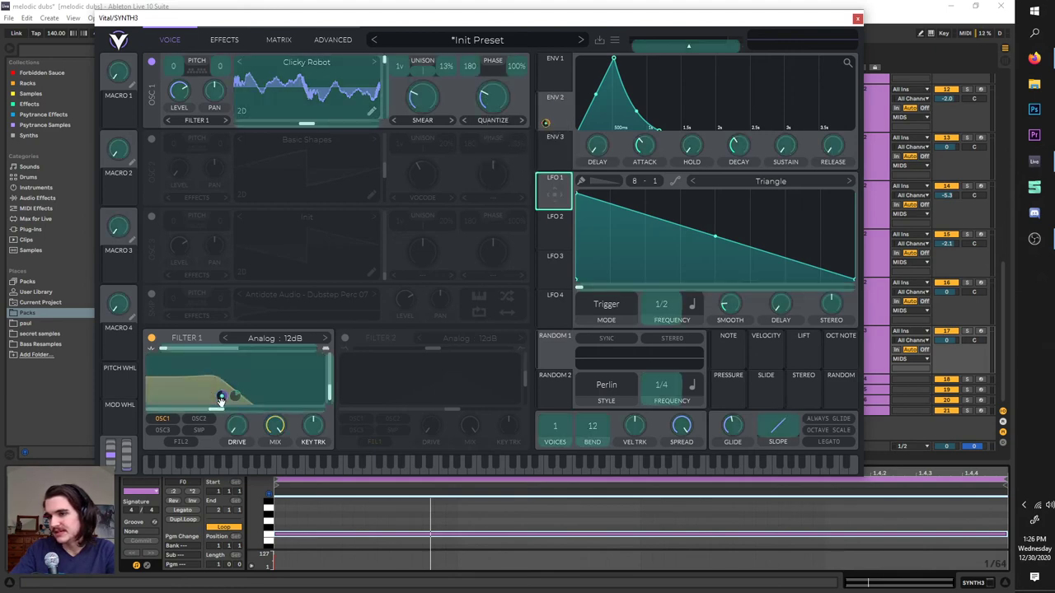
- Remove the Env 2 modulation from Filter 1's cutoff and modulate the cutoff with LFO 1 instead
{"action": "right_click", "coordinate": [235, 397]}
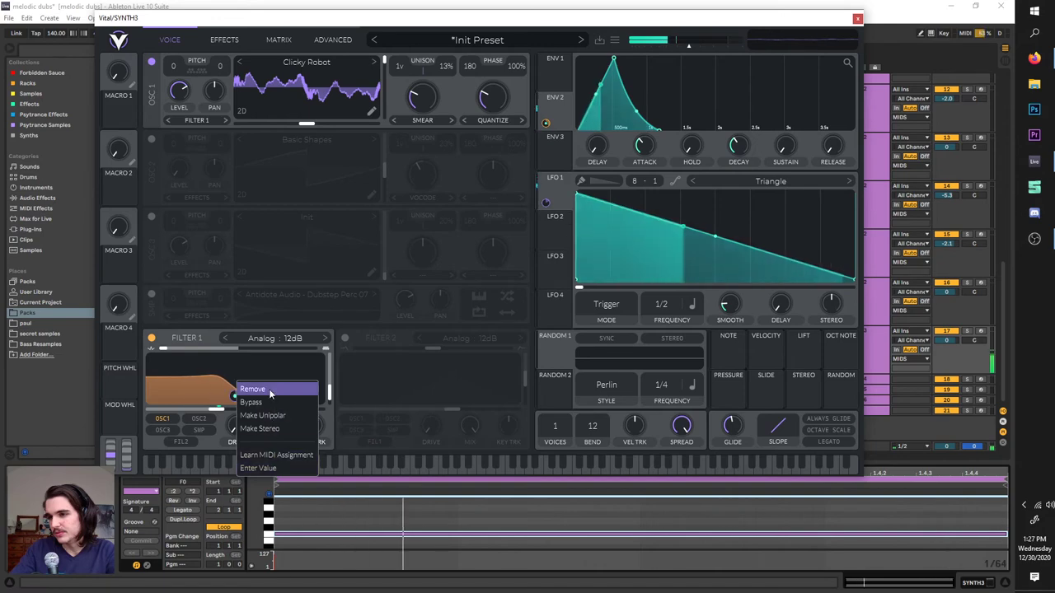
{"action": "left_click", "coordinate": [269, 389]}
{"action": "left_click_drag", "start_coordinate": [545, 202], "coordinate": [235, 396]}
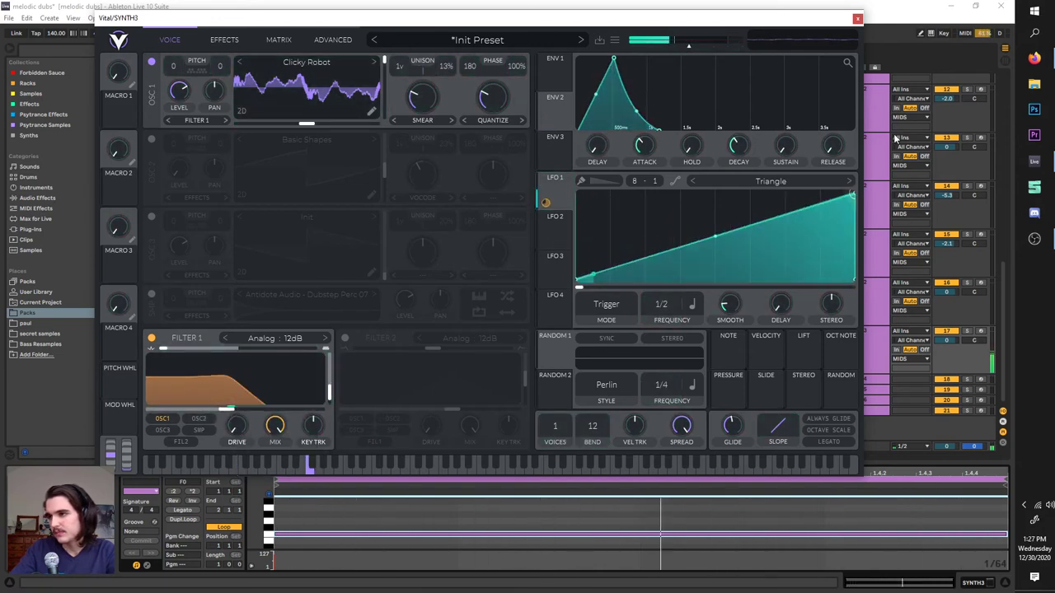
- Reshape LFO 1 into a steep curved rise to an early peak, a dip, and a lower second hump with a gradual fall
{"action": "left_click_drag", "start_coordinate": [721, 137], "coordinate": [716, 129]}
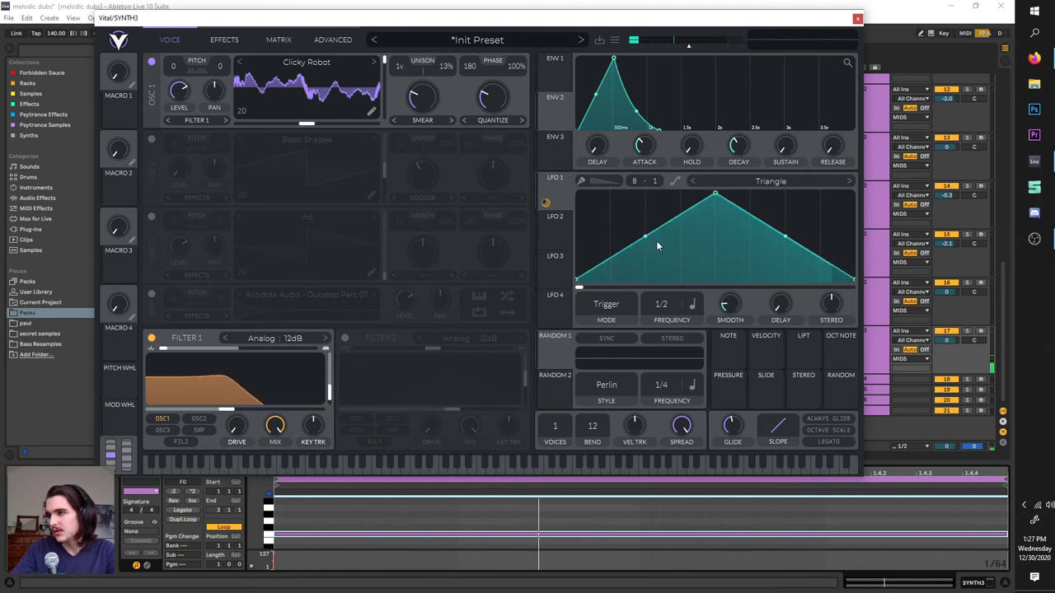
{"action": "left_click_drag", "start_coordinate": [645, 238], "coordinate": [624, 193]}
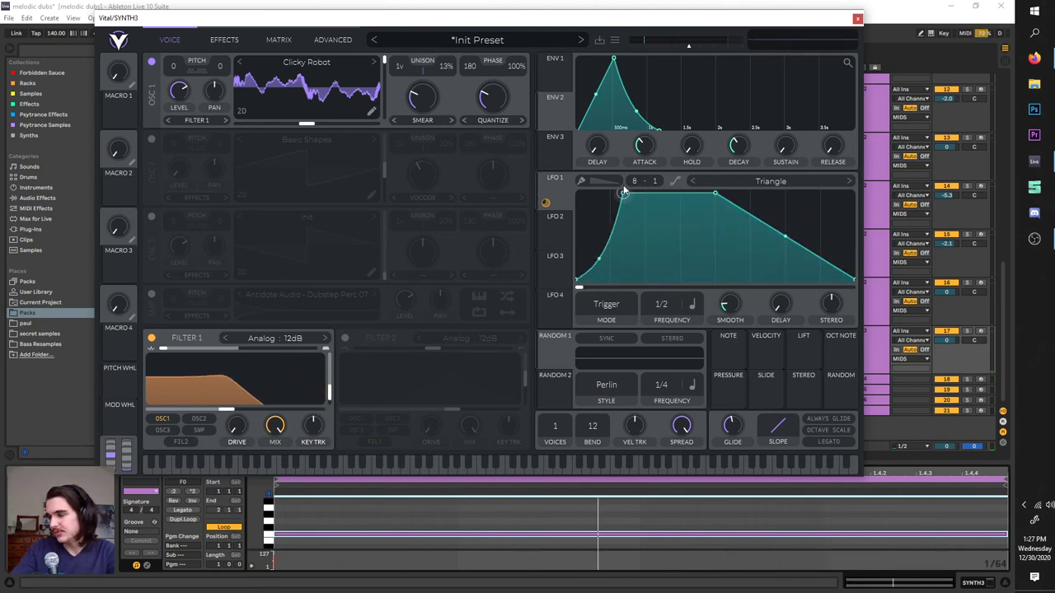
{"action": "double_click", "coordinate": [741, 244]}
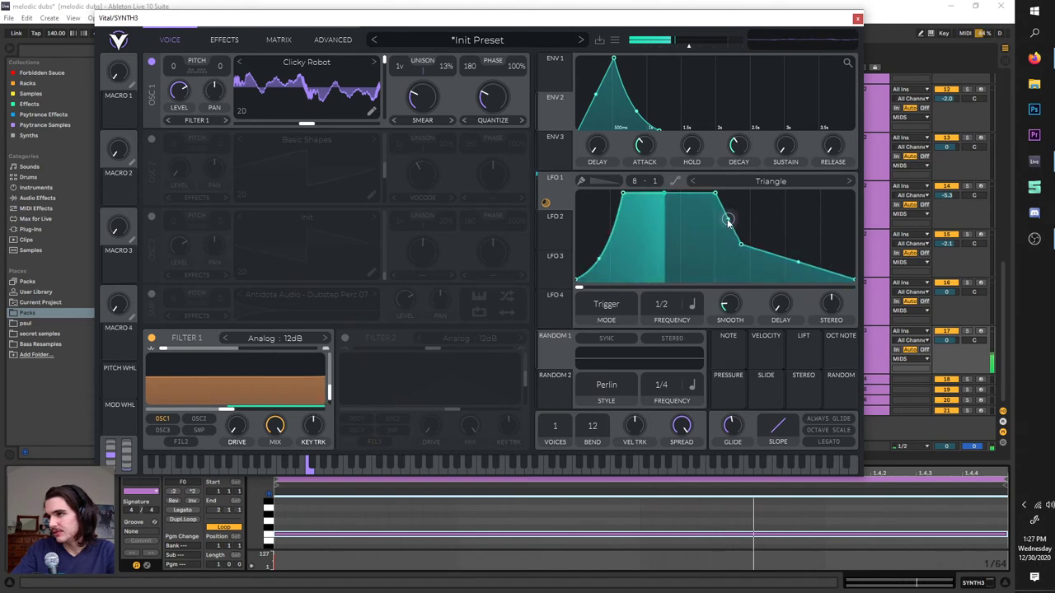
{"action": "left_click_drag", "start_coordinate": [728, 219], "coordinate": [667, 250]}
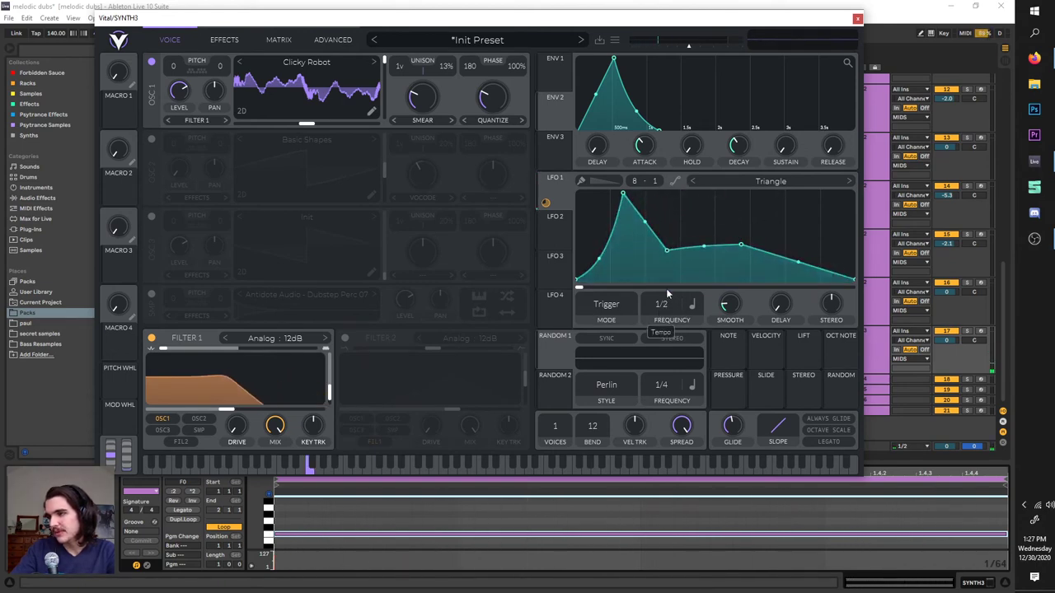
- Set LFO 1's frequency to 1/1 and switch its rate type to Keytrack
{"action": "left_click_drag", "start_coordinate": [668, 298], "coordinate": [674, 330]}
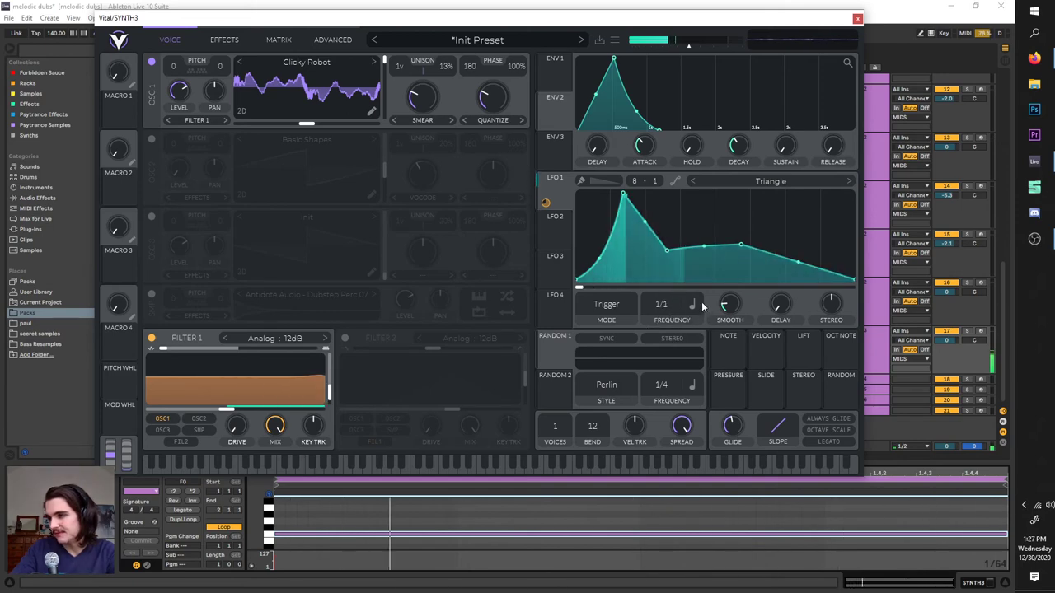
{"action": "left_click", "coordinate": [698, 302]}
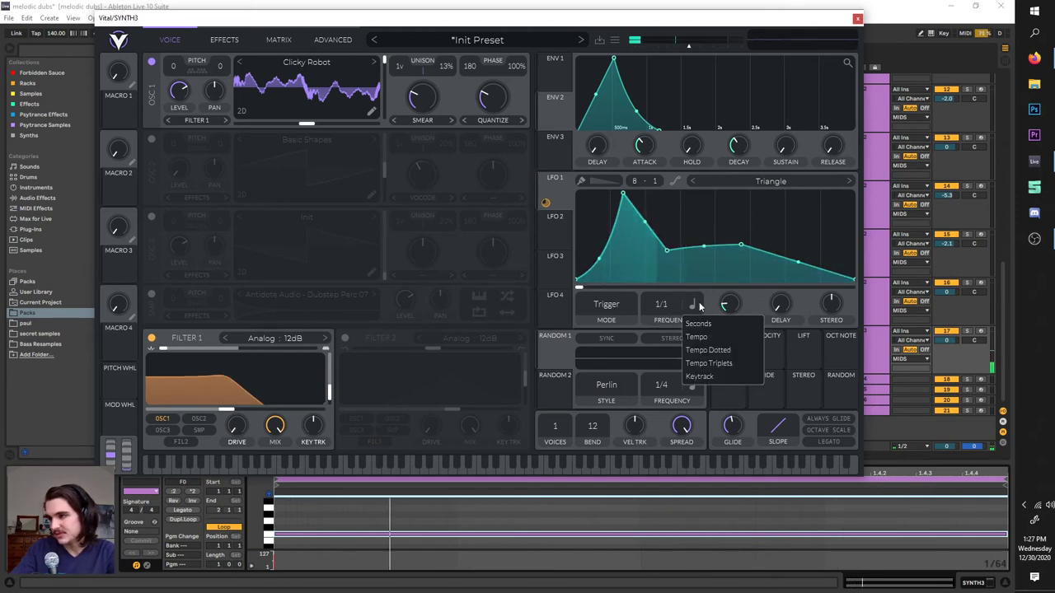
{"action": "left_click", "coordinate": [714, 377]}
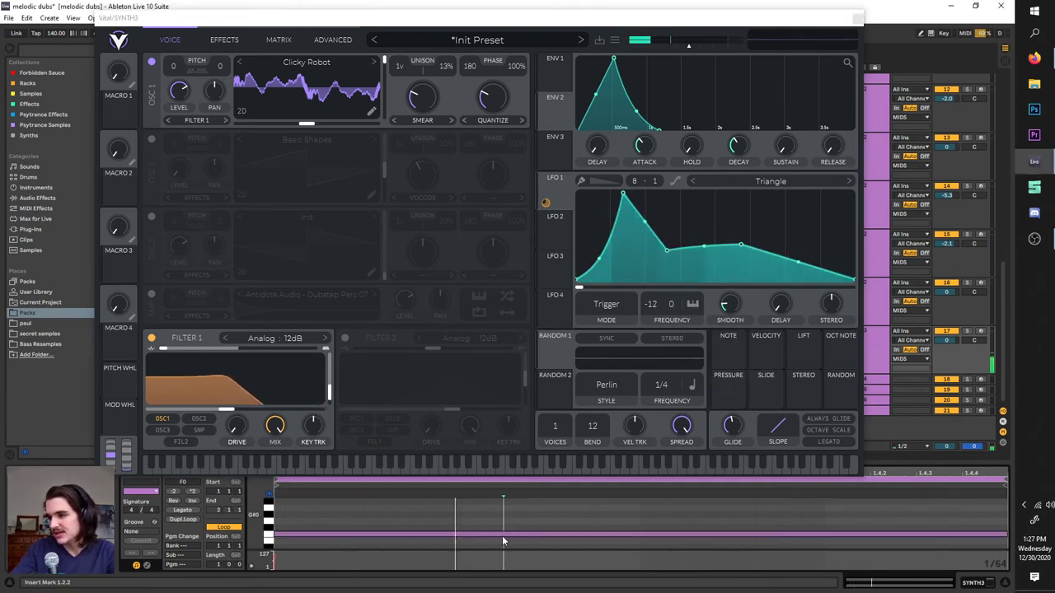
- Transpose the looping note up and down by octaves and semitones to compare the key-tracked LFO speed at different pitches
{"action": "key", "text": "shift+Up"}
{"action": "key", "text": "shift+Up"}
{"action": "key", "text": "shift+Up"}
{"action": "key", "text": "shift+Down"}
{"action": "key", "text": "shift+Down"}
{"action": "key", "text": "shift+Down"}
{"action": "key", "text": "shift+Down"}
{"action": "key", "text": "shift+Down"}
{"action": "key", "text": "shift+Down"}
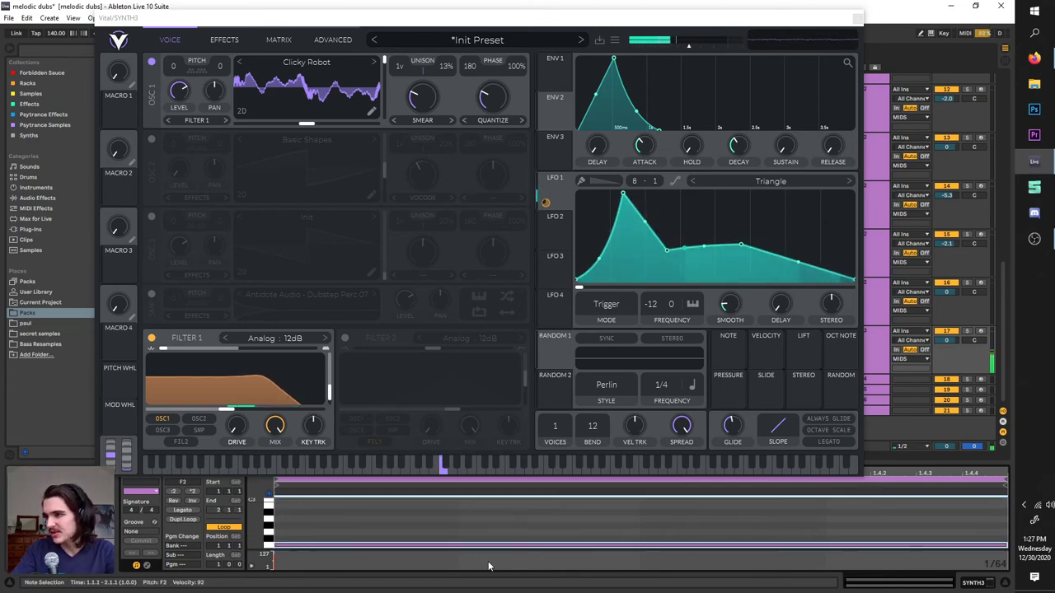
{"action": "key", "text": "shift+Up"}
{"action": "key", "text": "shift+Up"}
{"action": "key", "text": "shift+Up"}
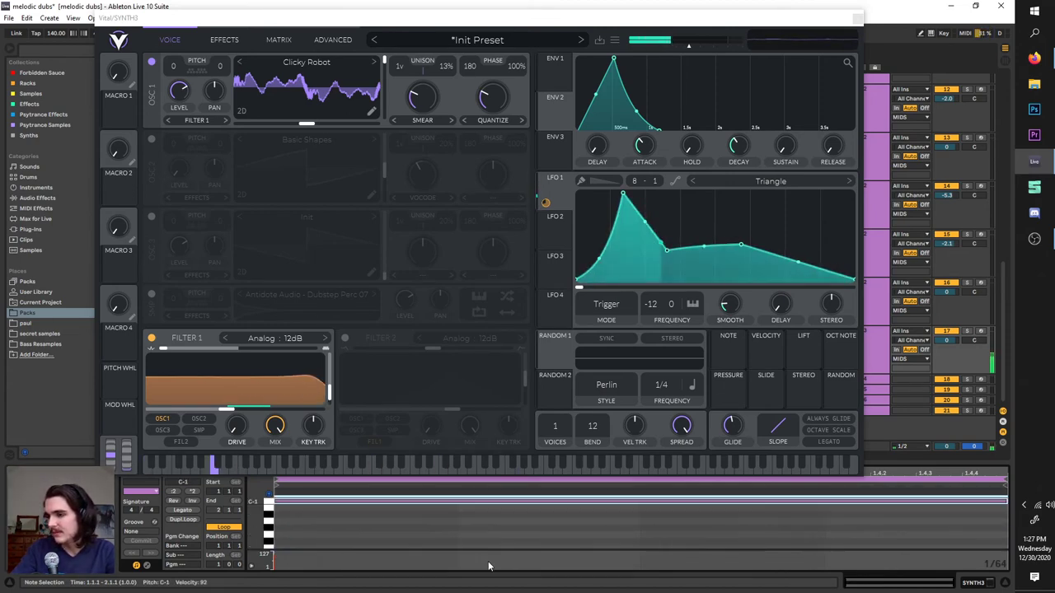
{"action": "key", "text": "shift+Up"}
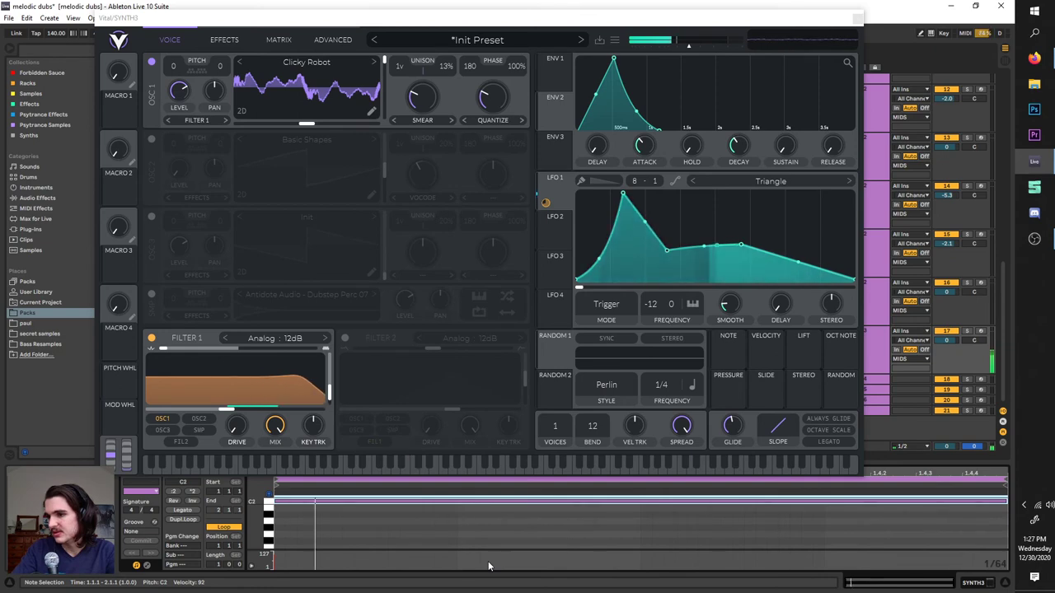
{"action": "key", "text": "shift+Down"}
{"action": "key", "text": "Down"}
{"action": "key", "text": "Down"}
{"action": "key", "text": "Down"}
{"action": "key", "text": "Down"}
{"action": "key", "text": "Down"}
{"action": "key", "text": "Down"}
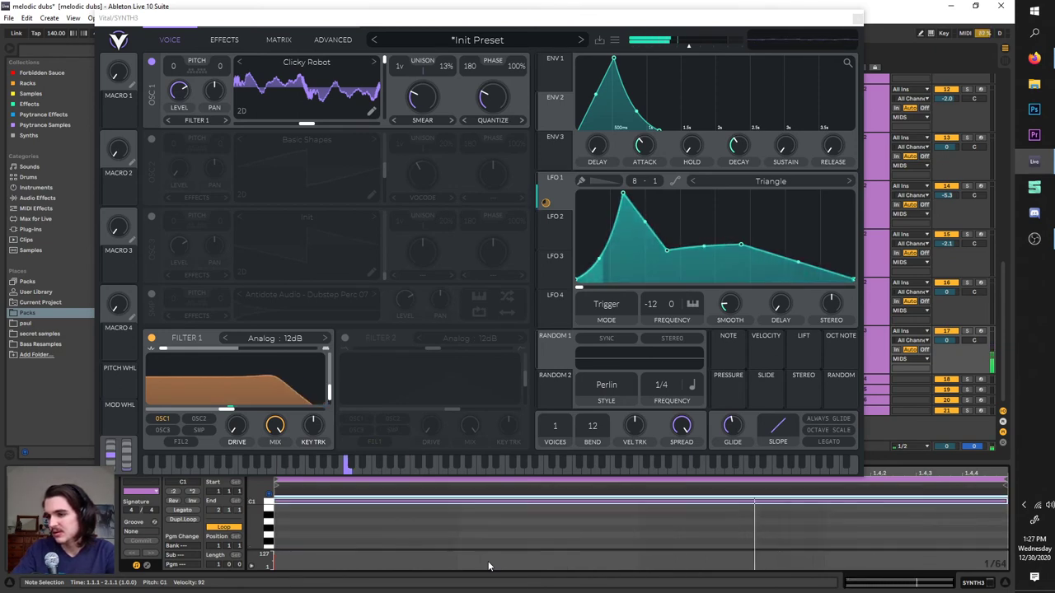
{"action": "key", "text": "Down"}
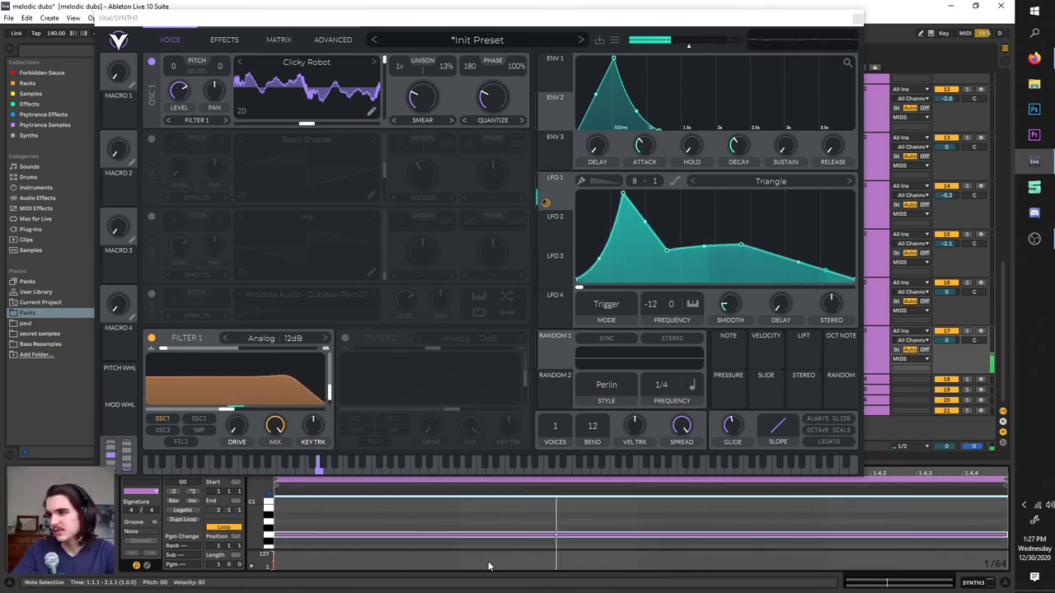
- Switch LFO 1's rate type back to Tempo and set its mode to Sync
{"action": "left_click", "coordinate": [692, 304]}
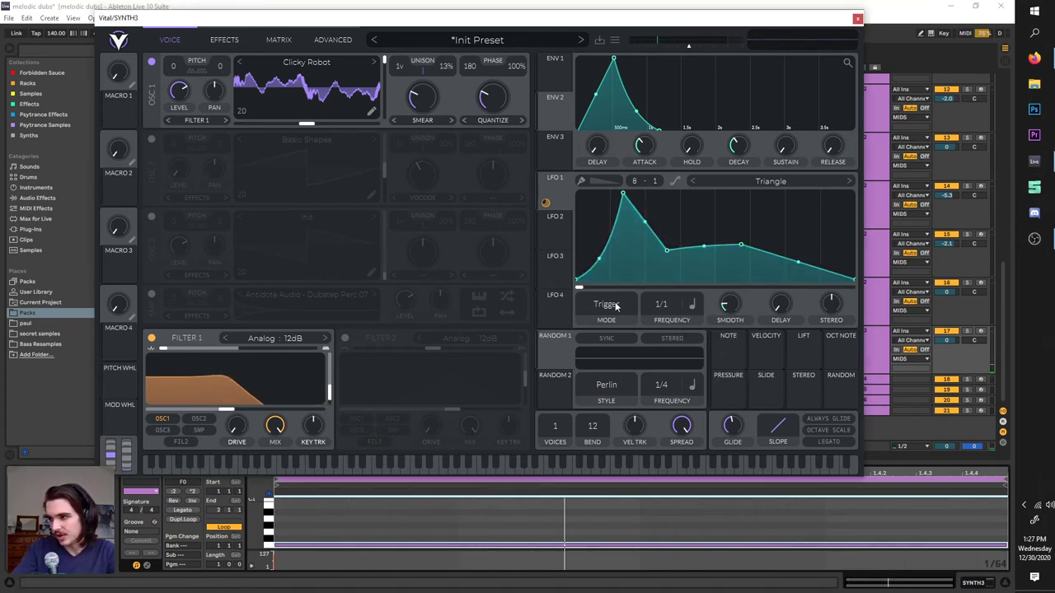
{"action": "left_click", "coordinate": [615, 302]}
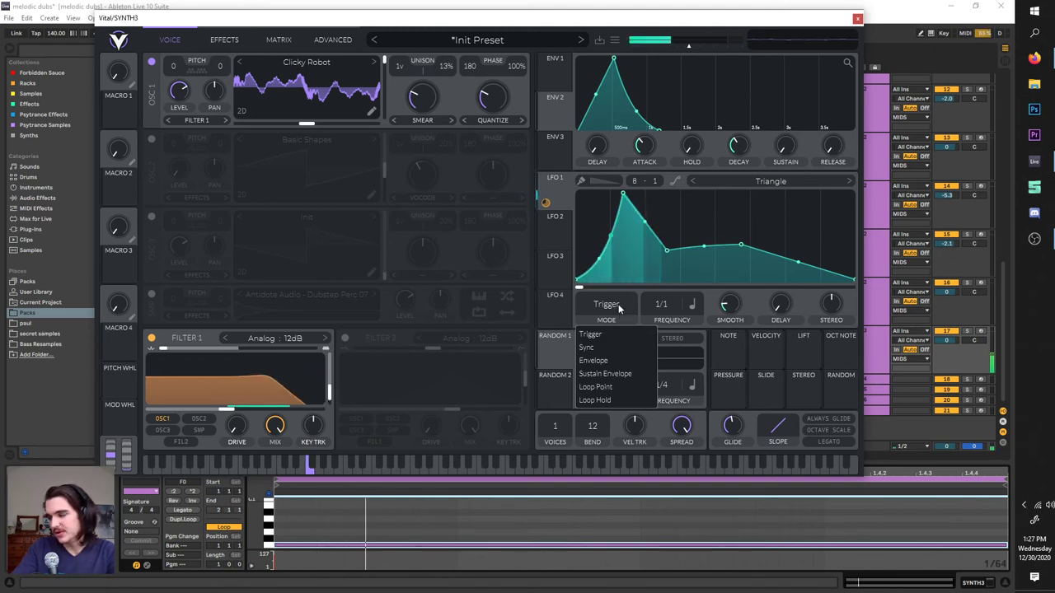
{"action": "left_click", "coordinate": [639, 347]}
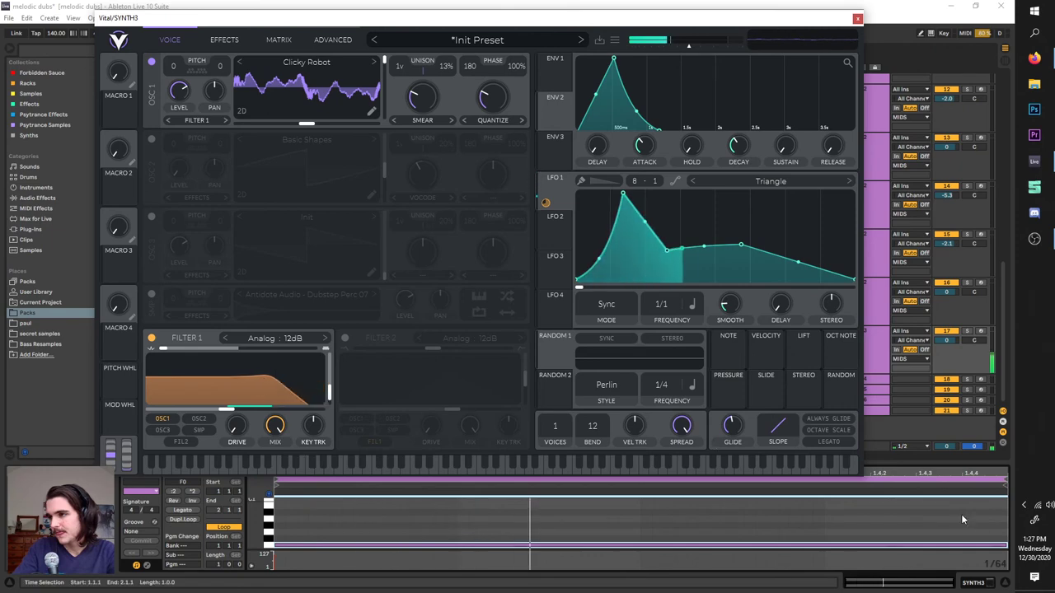
- Shorten the clip's note to one beat and place a copy directly after it
{"action": "left_click_drag", "start_coordinate": [1006, 546], "coordinate": [549, 543]}
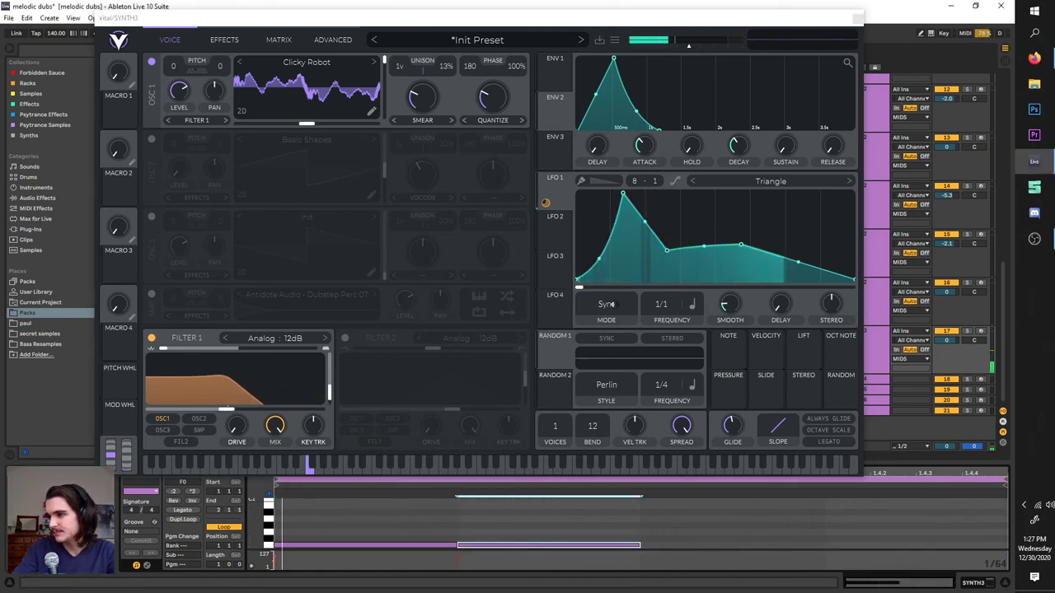
{"action": "left_click", "coordinate": [464, 544]}
- Try LFO 1's Trigger mode on the short notes, and switch the mode to Envelope
{"action": "left_click", "coordinate": [615, 317]}
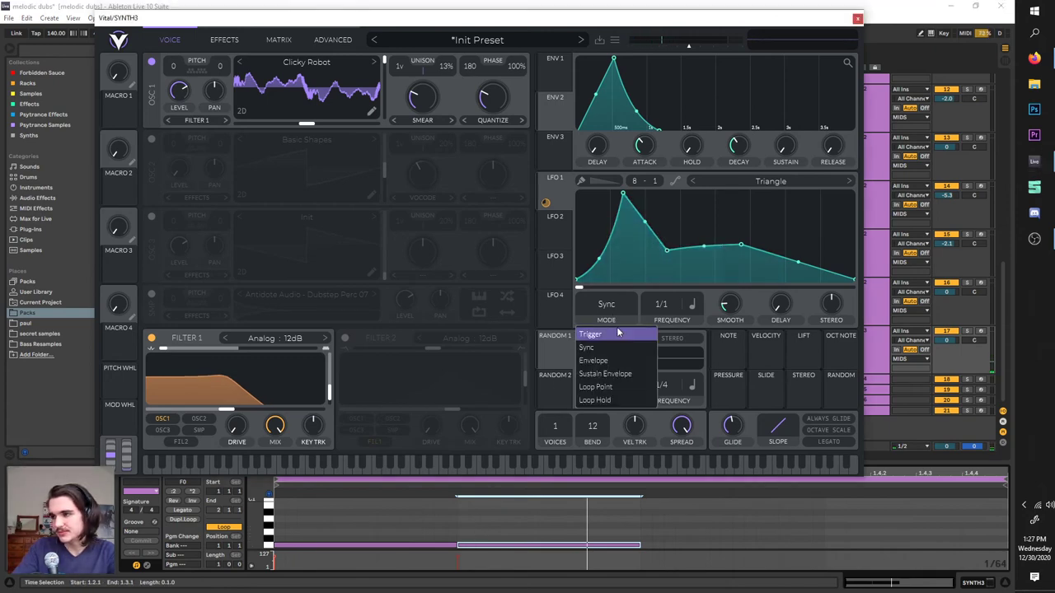
{"action": "left_click", "coordinate": [617, 333]}
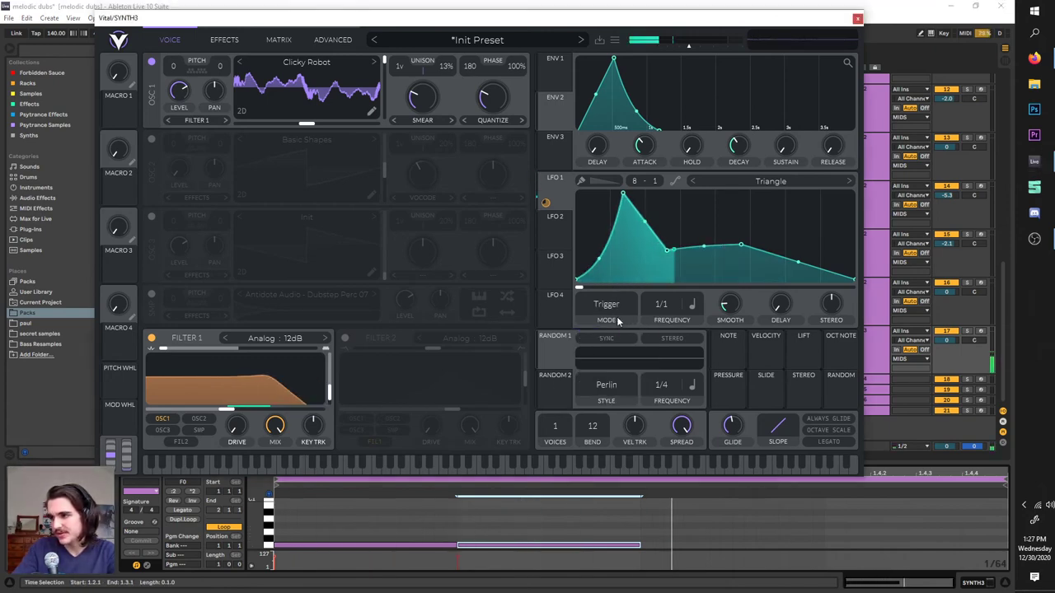
{"action": "left_click", "coordinate": [610, 304]}
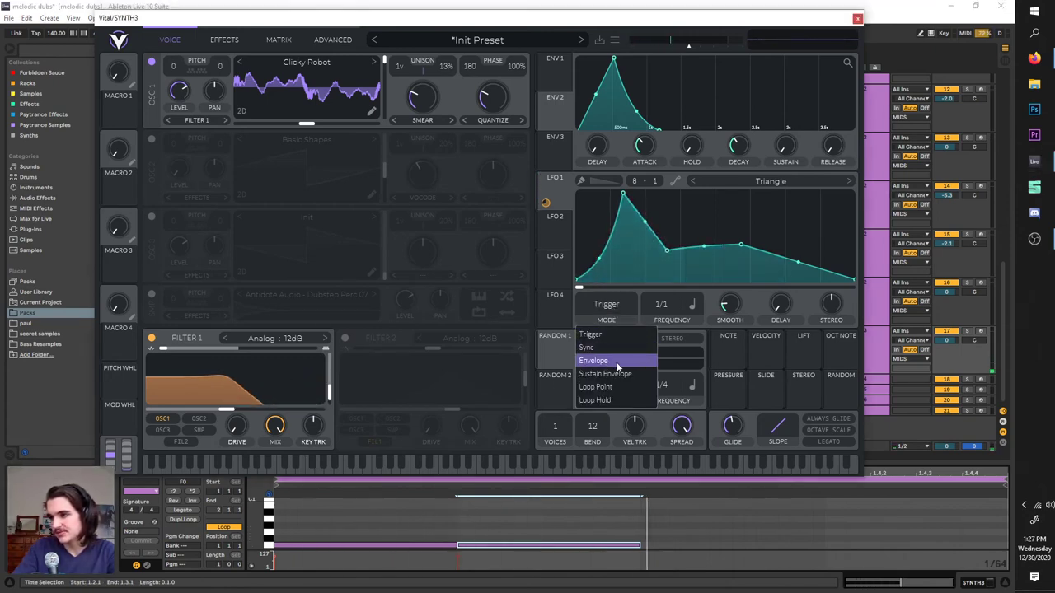
{"action": "left_click", "coordinate": [609, 361]}
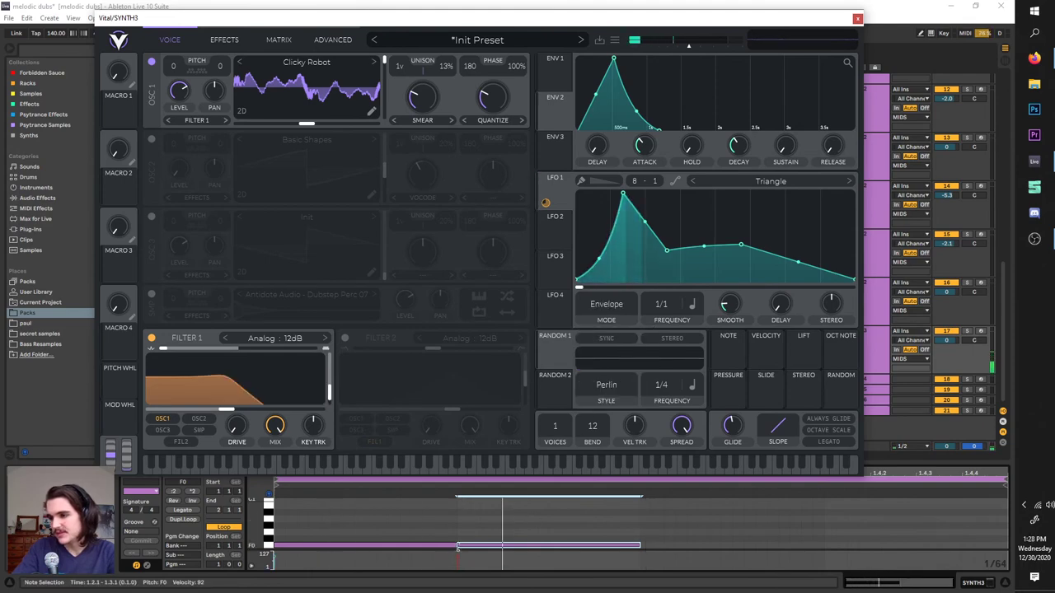
- Make a single note span the whole loop again and set LFO 1's frequency to 1/4
{"action": "left_click_drag", "start_coordinate": [456, 546], "coordinate": [1008, 515]}
{"action": "left_click_drag", "start_coordinate": [666, 310], "coordinate": [672, 282]}
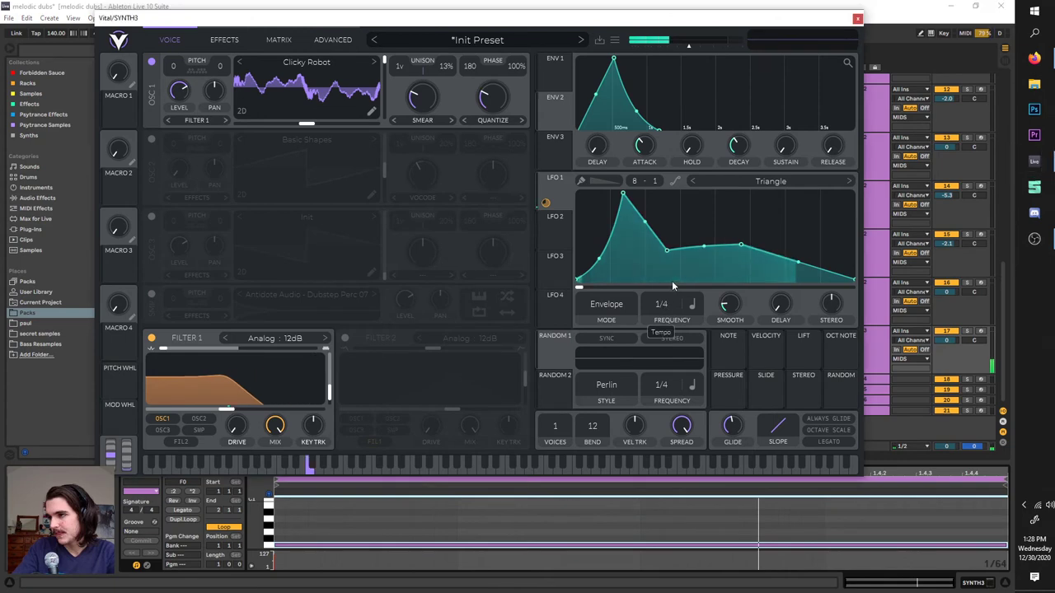
- Compare LFO 1's Trigger and Envelope modes on the long note, and switch the mode to Sustain Envelope
{"action": "left_click", "coordinate": [611, 303]}
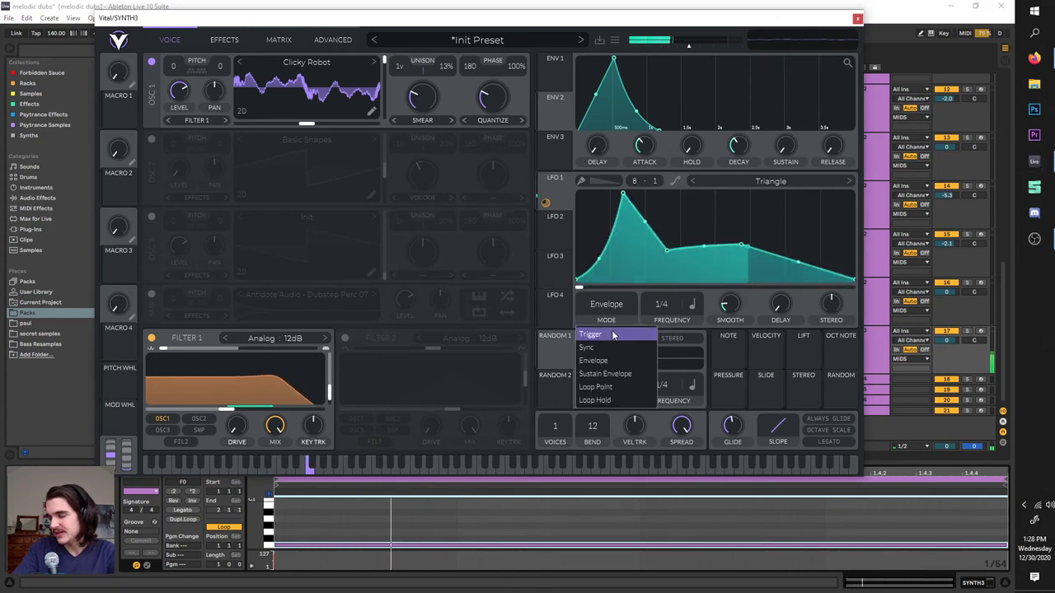
{"action": "left_click", "coordinate": [591, 333]}
{"action": "left_click", "coordinate": [618, 309]}
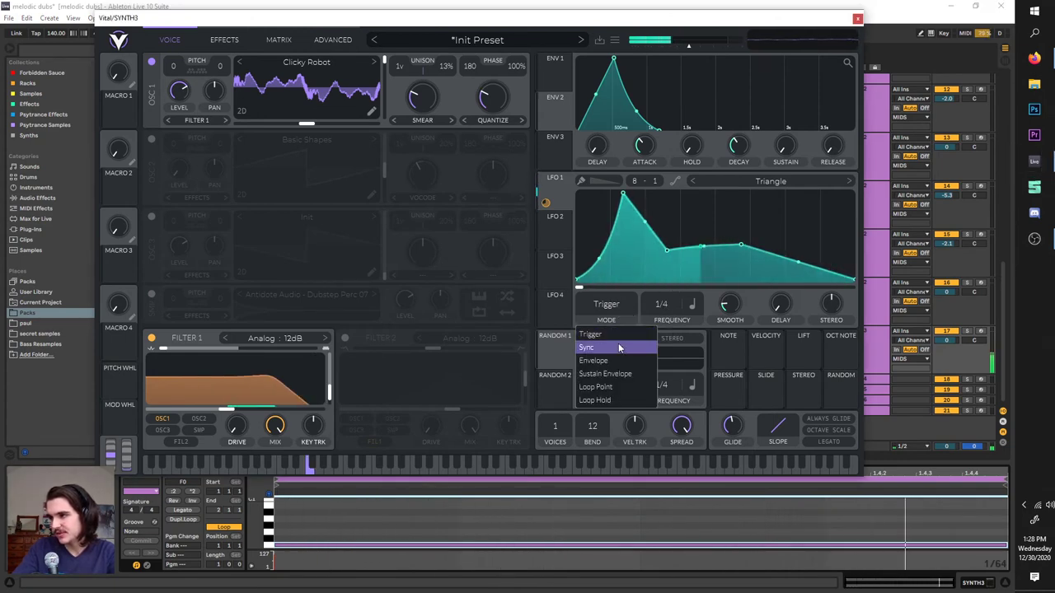
{"action": "left_click", "coordinate": [618, 346]}
{"action": "left_click", "coordinate": [605, 365]}
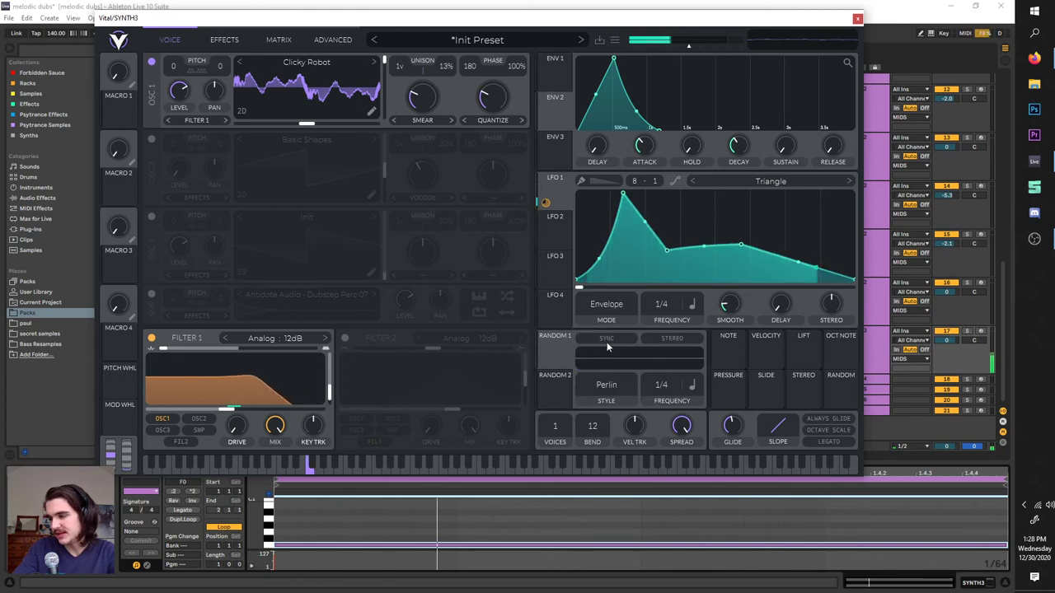
{"action": "left_click", "coordinate": [612, 304]}
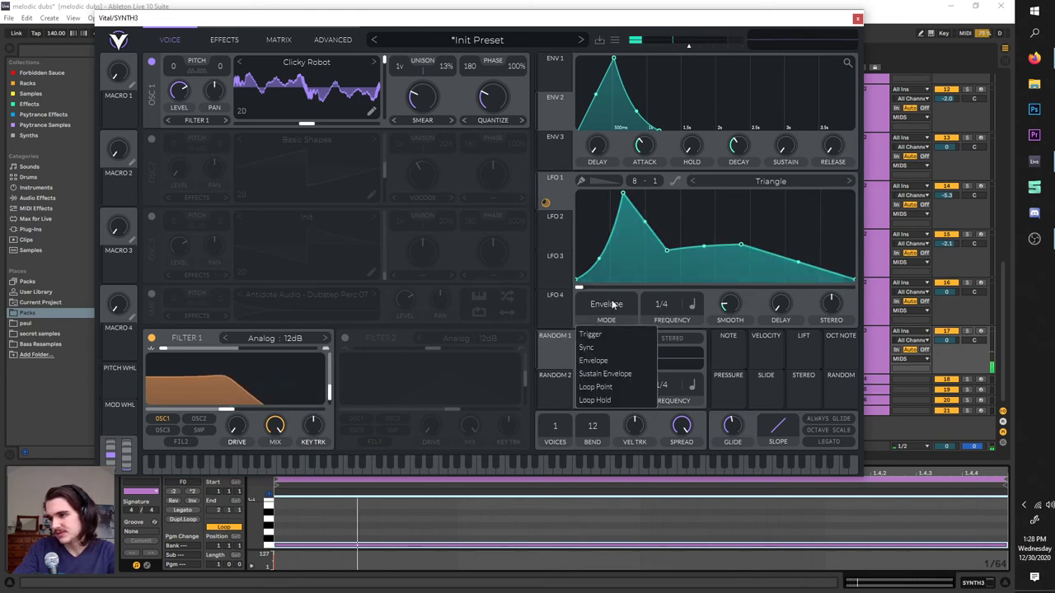
{"action": "left_click", "coordinate": [603, 374]}
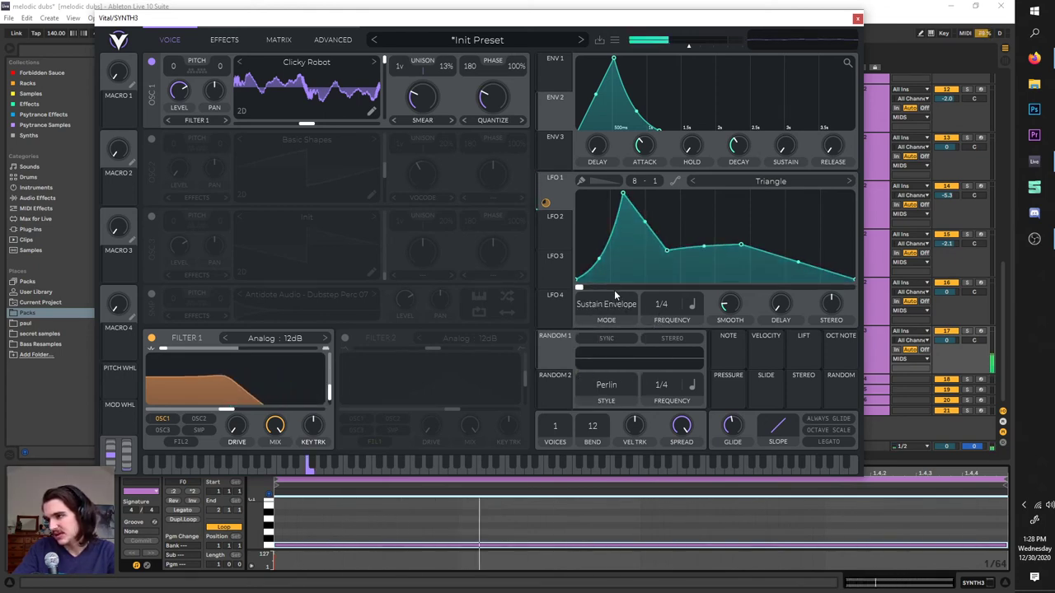
- Shift the clip's F0 note to start slightly later, and move it back to the start of the loop
{"action": "left_click", "coordinate": [325, 545]}
{"action": "key", "text": "Right"}
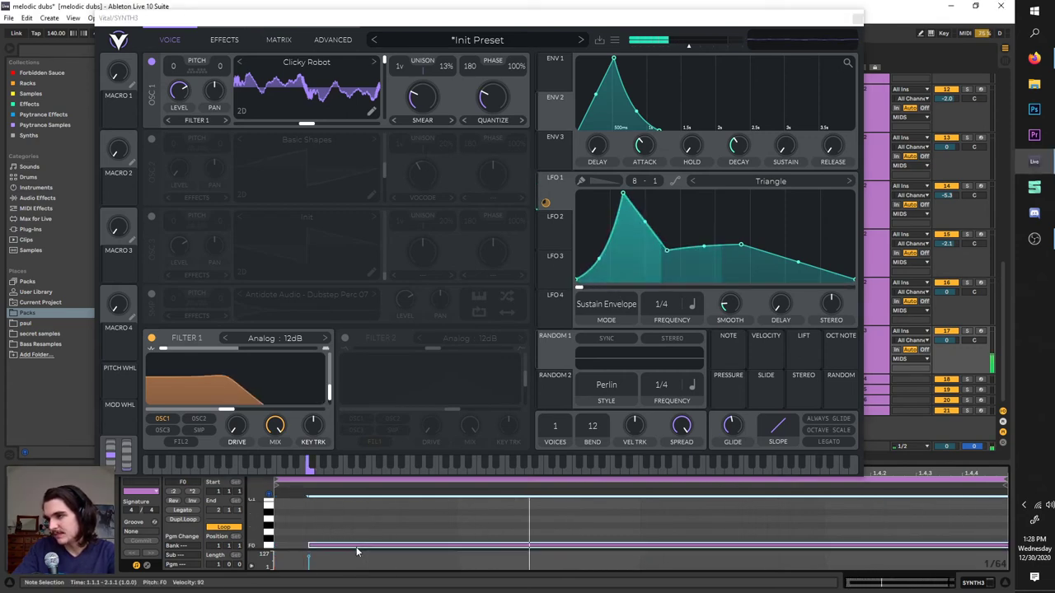
{"action": "left_click_drag", "start_coordinate": [357, 551], "coordinate": [322, 551]}
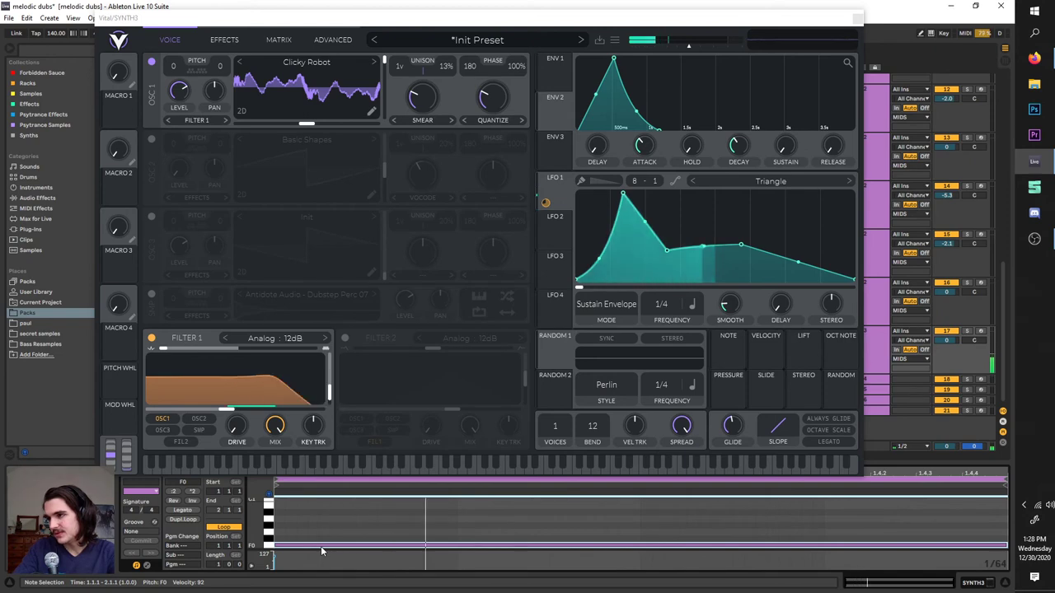
- Try the Loop Point and Loop Hold modes on LFO 1
{"action": "left_click", "coordinate": [624, 303]}
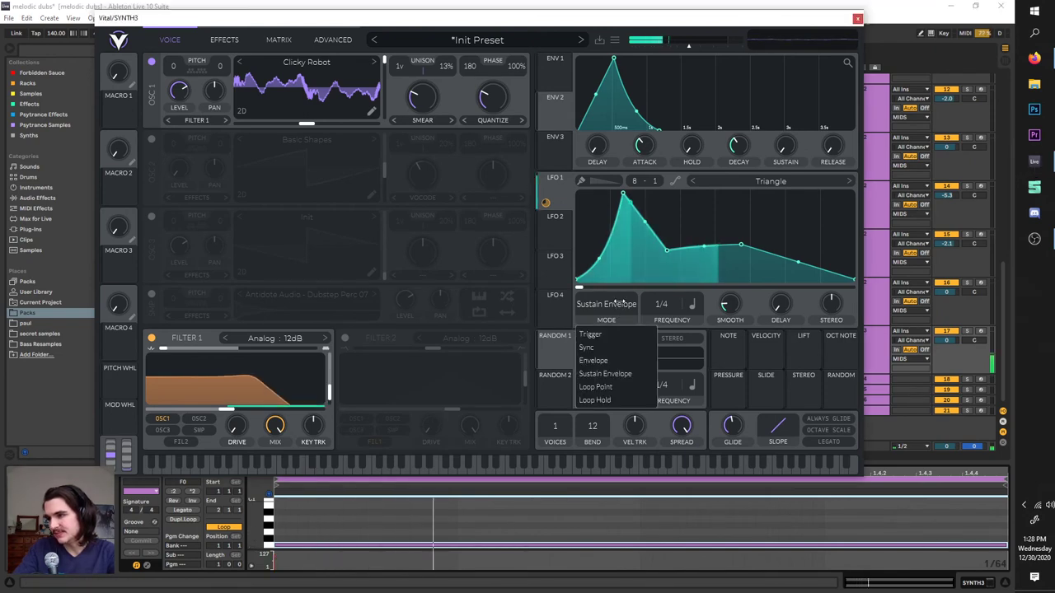
{"action": "left_click", "coordinate": [620, 387]}
{"action": "left_click", "coordinate": [607, 304]}
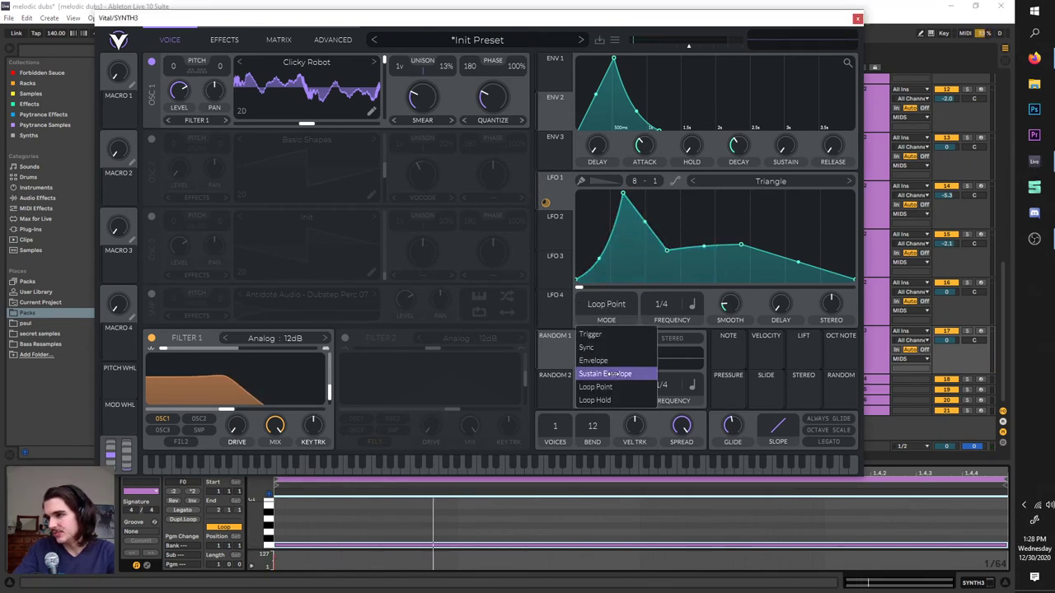
{"action": "left_click", "coordinate": [625, 398]}
{"action": "left_click", "coordinate": [614, 304]}
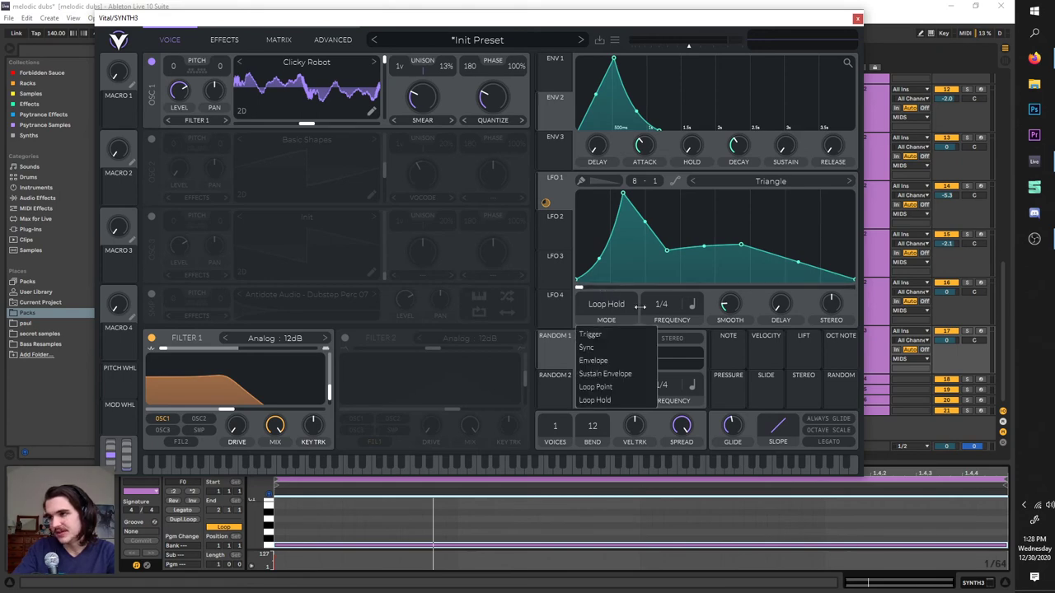
- Try a different smoothing time on LFO 1 and set its mode to Trigger
{"action": "left_click", "coordinate": [729, 304]}
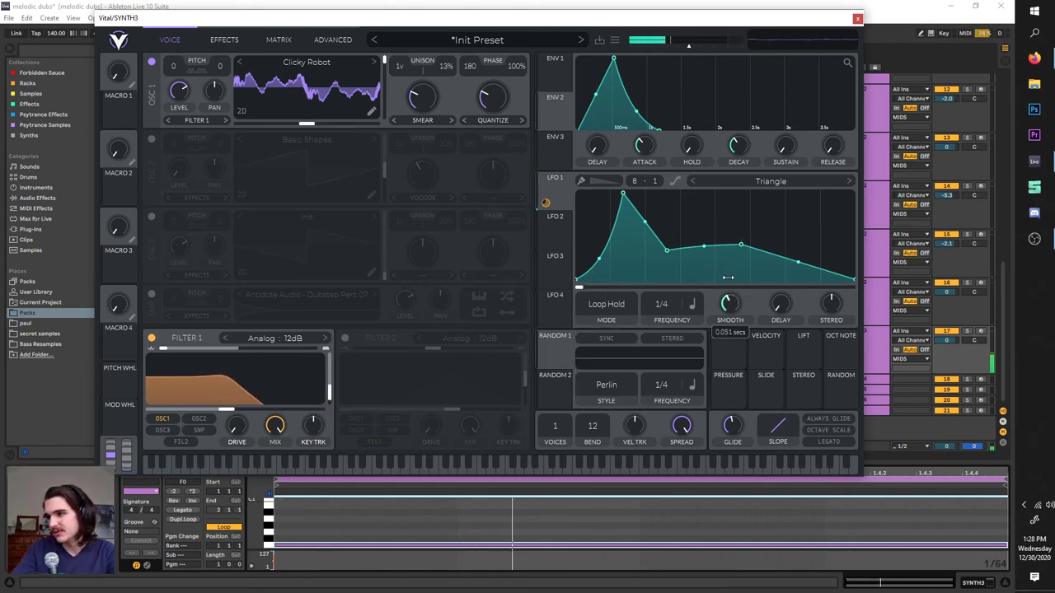
{"action": "left_click", "coordinate": [607, 304]}
{"action": "left_click", "coordinate": [614, 337]}
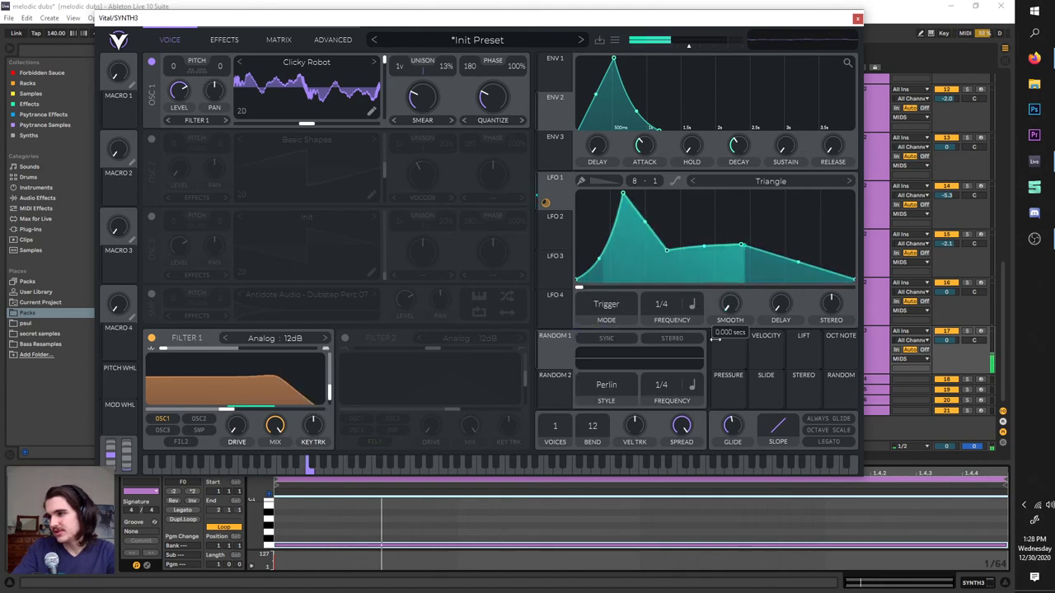
- Try different smoothing times on LFO 1 at a 1/64 frequency, and raise its delay to 3.040 secs
{"action": "left_click_drag", "start_coordinate": [715, 339], "coordinate": [734, 208]}
{"action": "left_click_drag", "start_coordinate": [664, 324], "coordinate": [665, 305]}
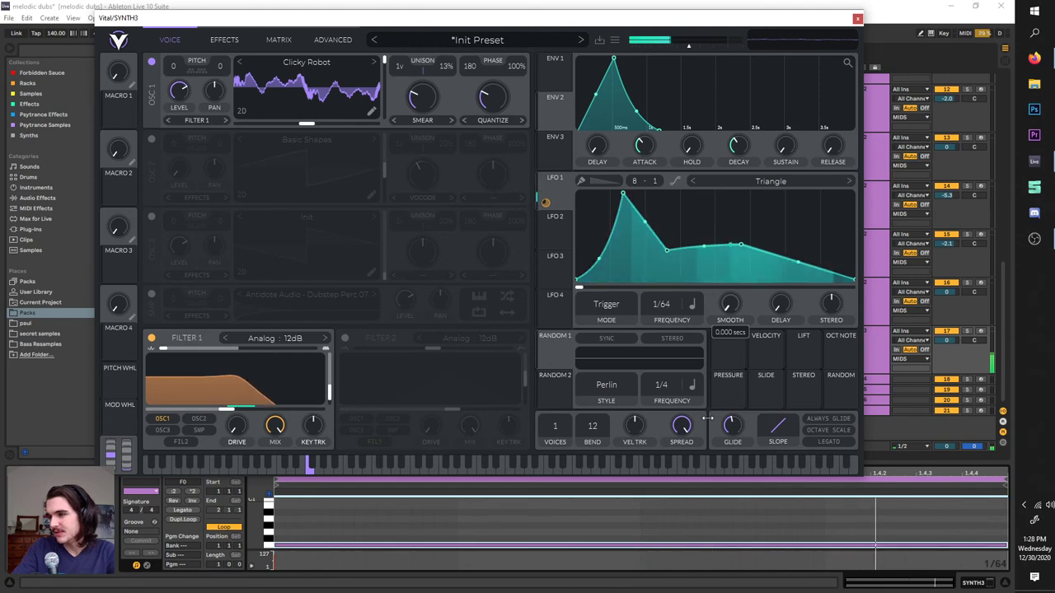
{"action": "left_click_drag", "start_coordinate": [708, 419], "coordinate": [715, 347]}
{"action": "key", "text": "space"}
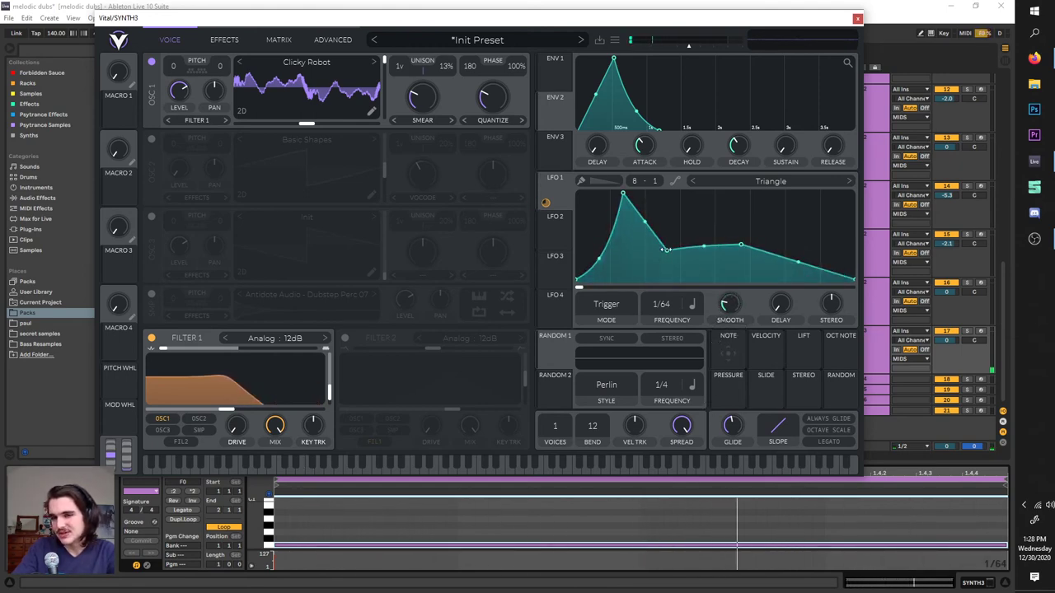
{"action": "key", "text": "space"}
{"action": "left_click_drag", "start_coordinate": [781, 307], "coordinate": [796, 247]}
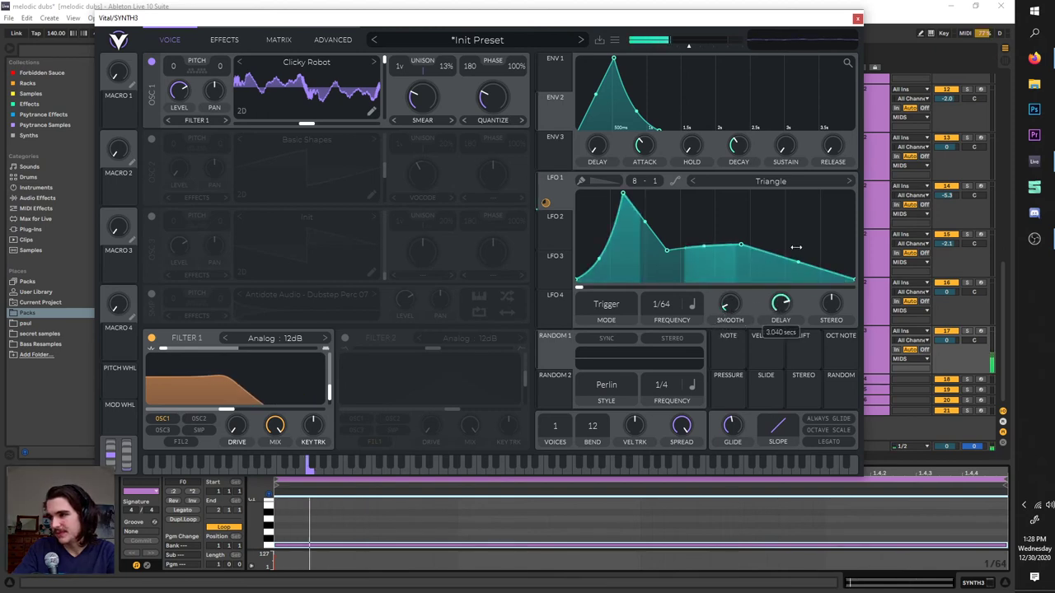
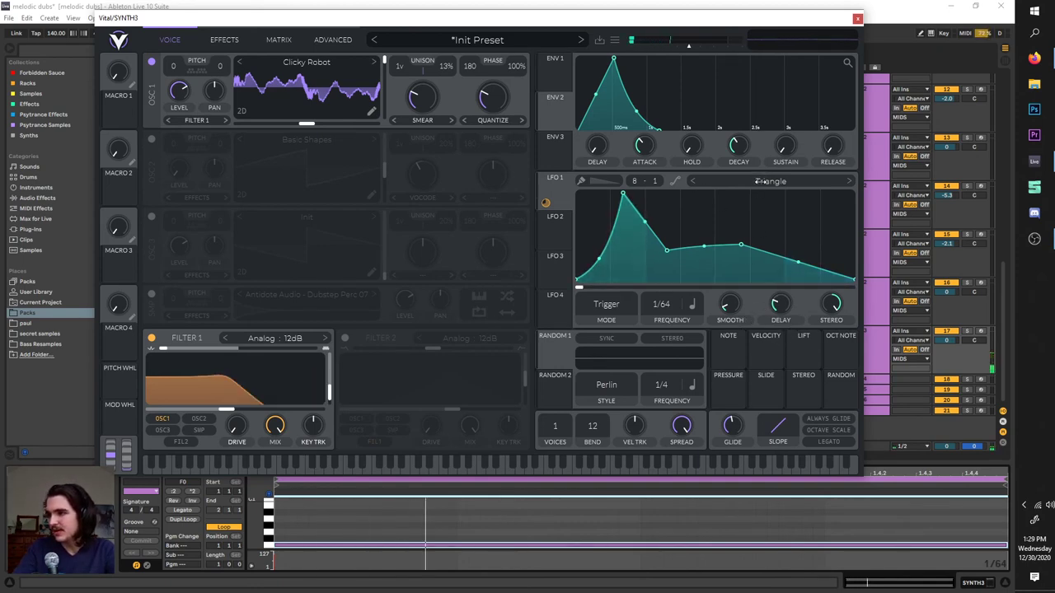
- Reload the Triangle shape in LFO 1, and replace it with the Nervous Groove shape
{"action": "left_click", "coordinate": [754, 179]}
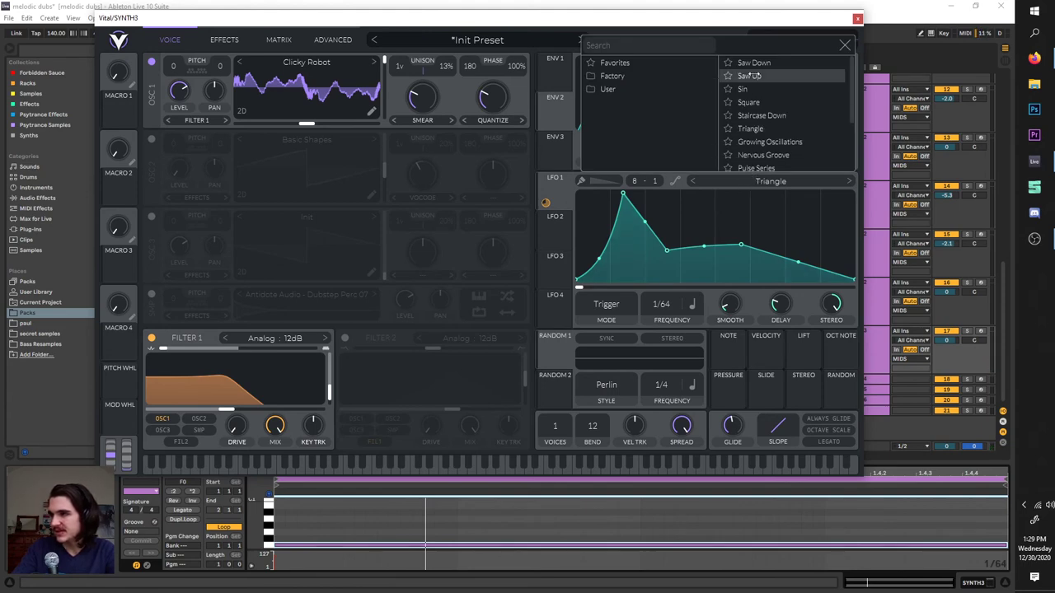
{"action": "left_click", "coordinate": [750, 129]}
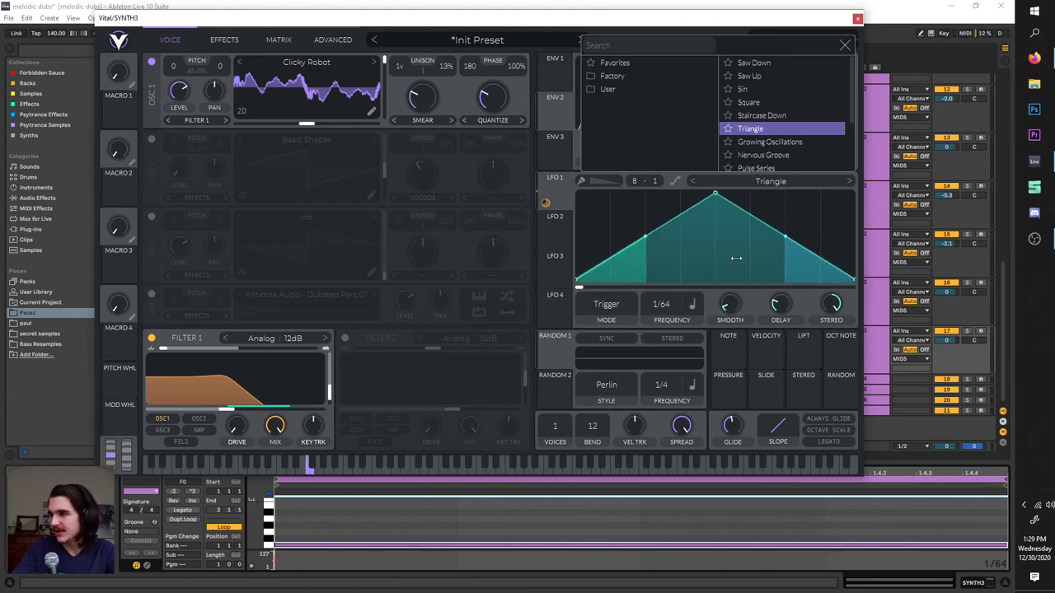
{"action": "left_click", "coordinate": [765, 183]}
{"action": "left_click", "coordinate": [765, 183]}
{"action": "left_click", "coordinate": [783, 154]}
{"action": "left_click", "coordinate": [752, 244]}
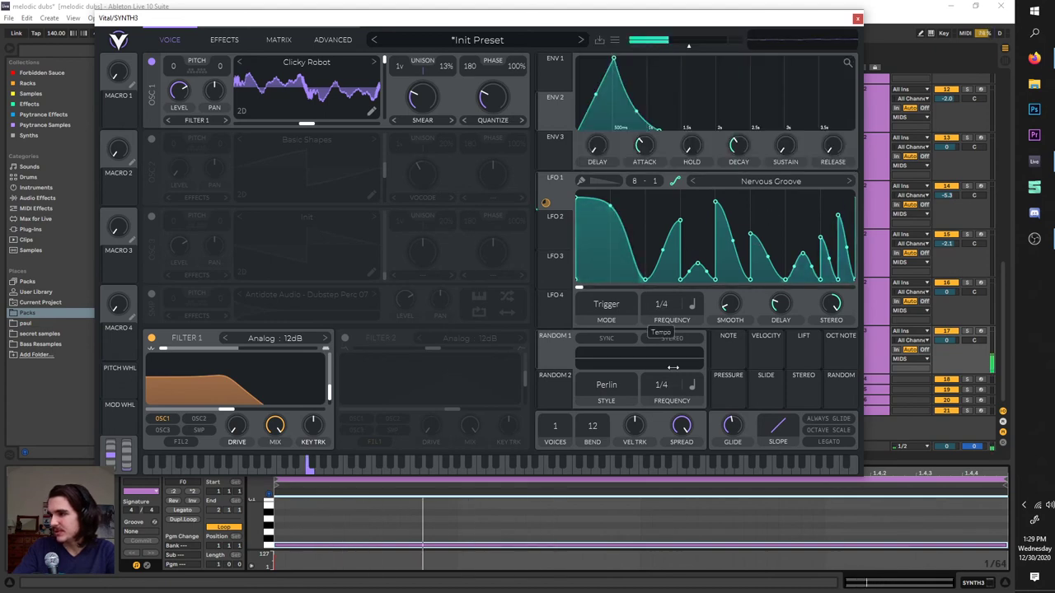
- Set LFO 1's frequency to 1/2 with the mode on Trigger
{"action": "left_click_drag", "start_coordinate": [544, 202], "coordinate": [231, 401]}
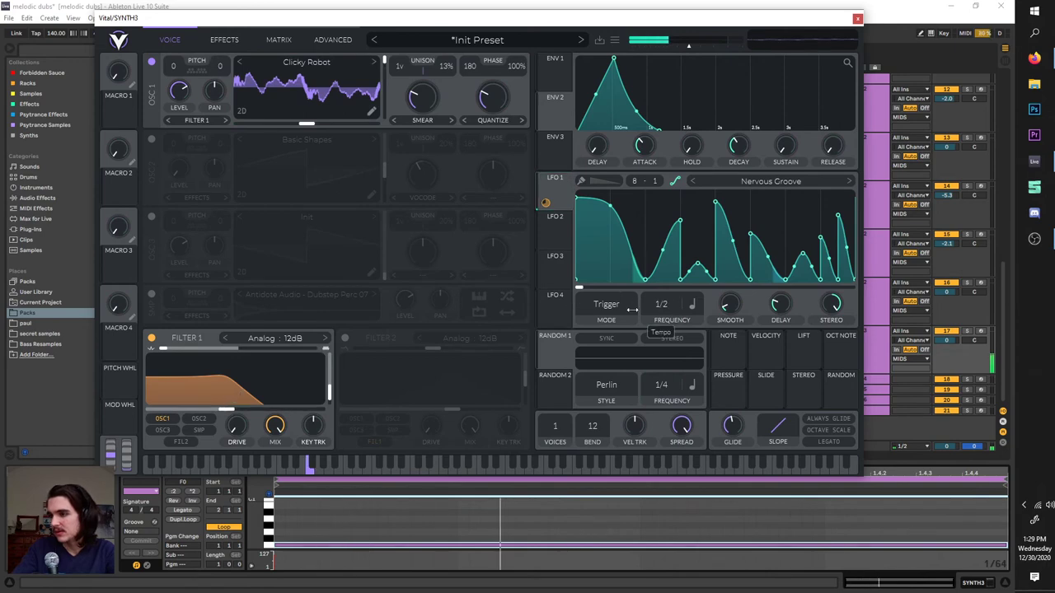
{"action": "left_click", "coordinate": [610, 309]}
{"action": "left_click", "coordinate": [624, 335]}
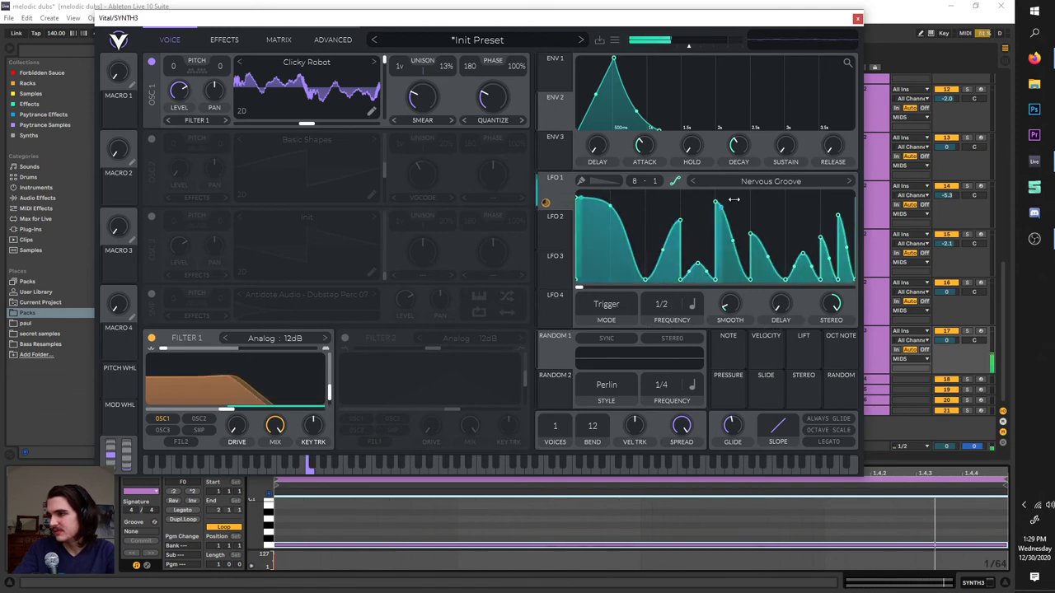
- Turn off LFO 1's curve smoothing and sweep its phase offset back and forth during playback
{"action": "left_click", "coordinate": [673, 180]}
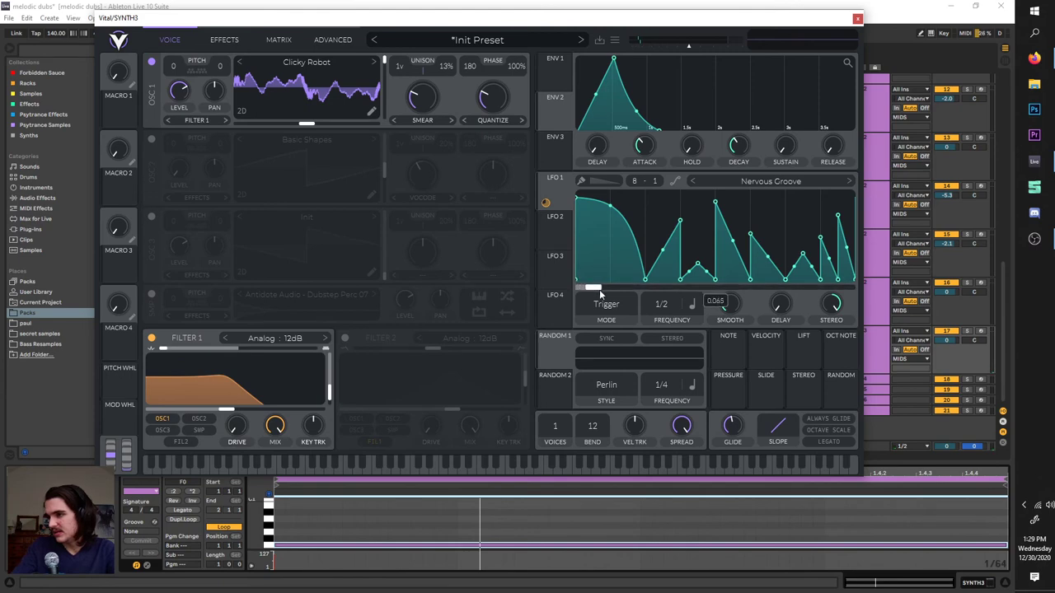
{"action": "key", "text": "space"}
{"action": "left_click_drag", "start_coordinate": [700, 292], "coordinate": [734, 282]}
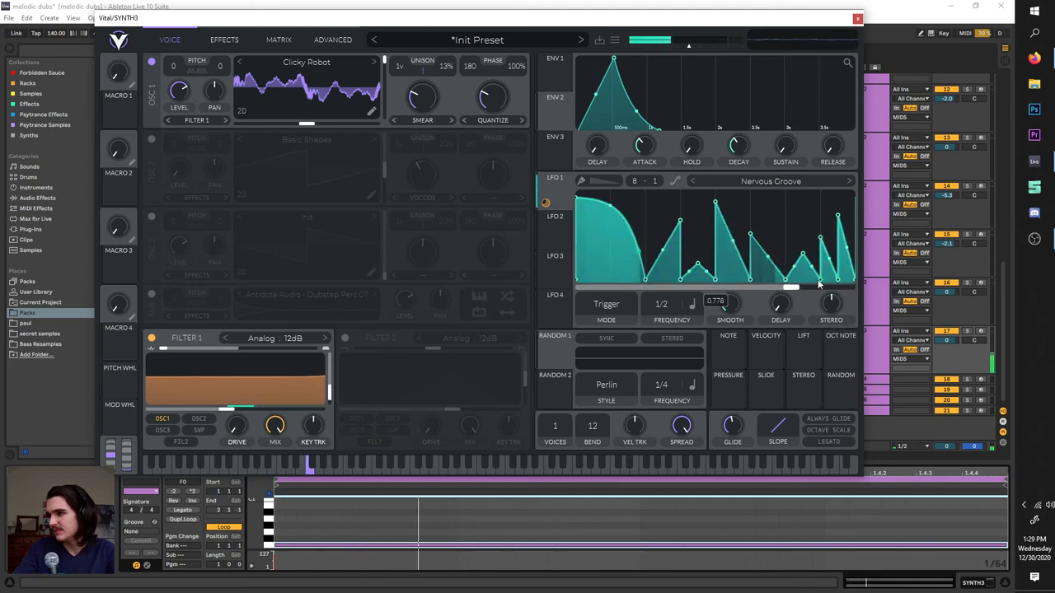
{"action": "left_click_drag", "start_coordinate": [765, 287], "coordinate": [596, 294]}
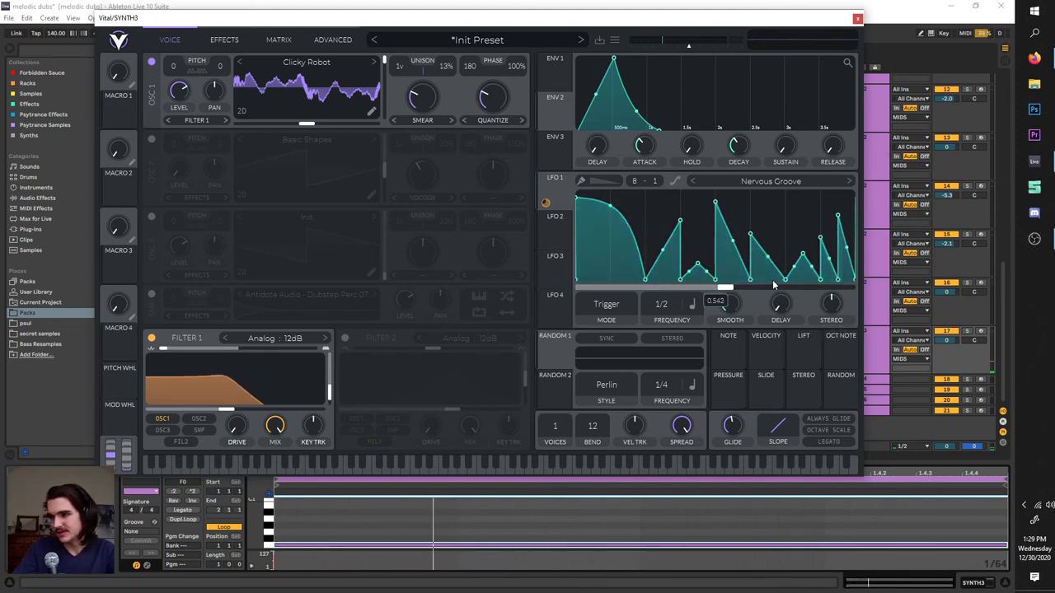
{"action": "left_click", "coordinate": [676, 182]}
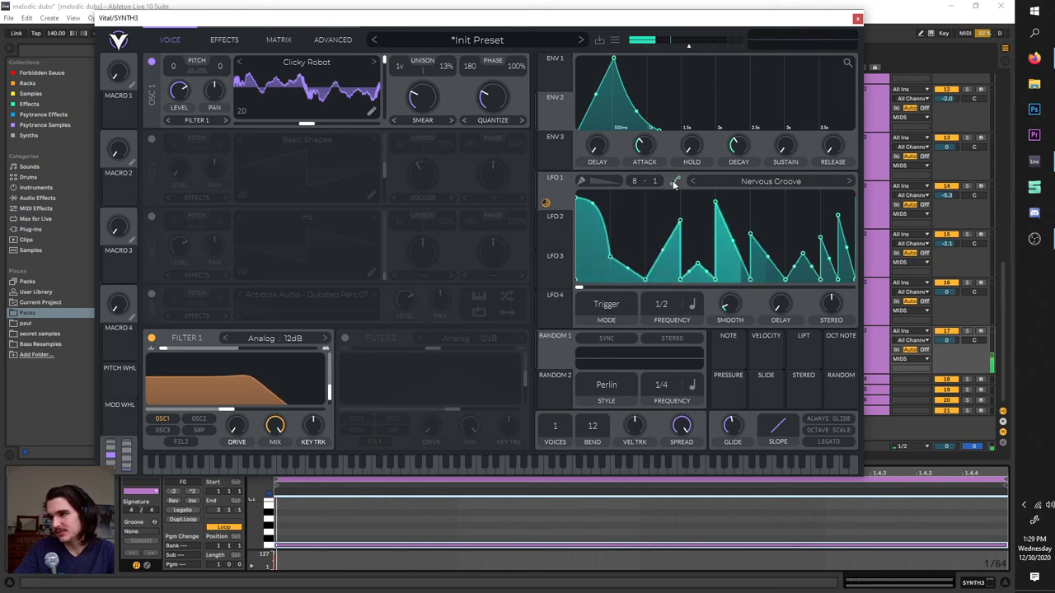
- Enable paint mode for LFO 1 and paint a series of ramps with the Down pattern
{"action": "left_click", "coordinate": [582, 181]}
{"action": "mouse_move", "coordinate": [595, 227]}
{"action": "left_mouse_down"}
{"action": "mouse_move", "coordinate": [797, 188]}
{"action": "mouse_move", "coordinate": [606, 197]}
{"action": "left_mouse_up"}
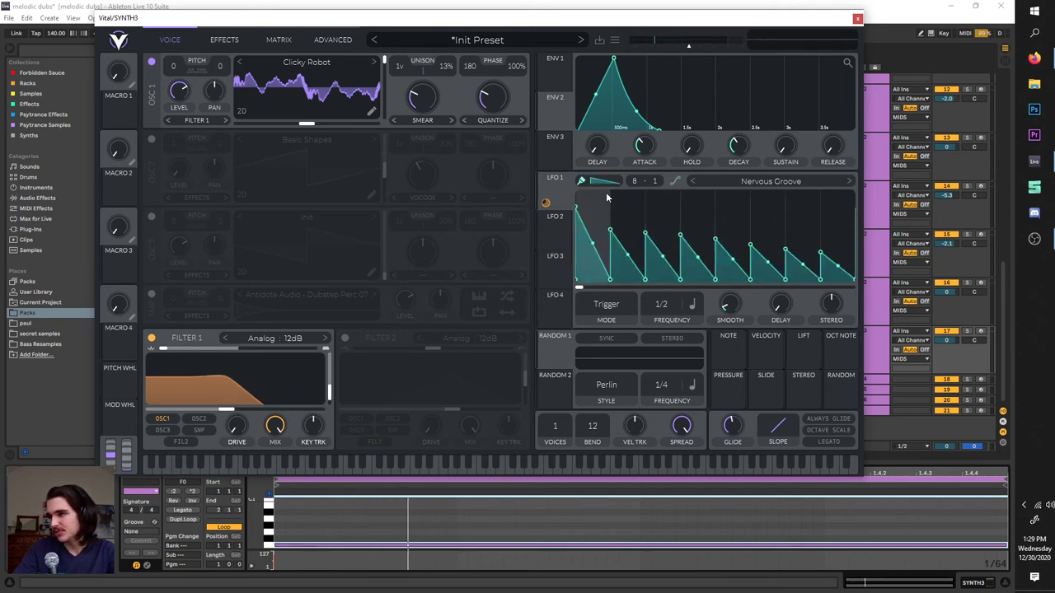
{"action": "right_click", "coordinate": [587, 190]}
{"action": "left_click", "coordinate": [614, 224]}
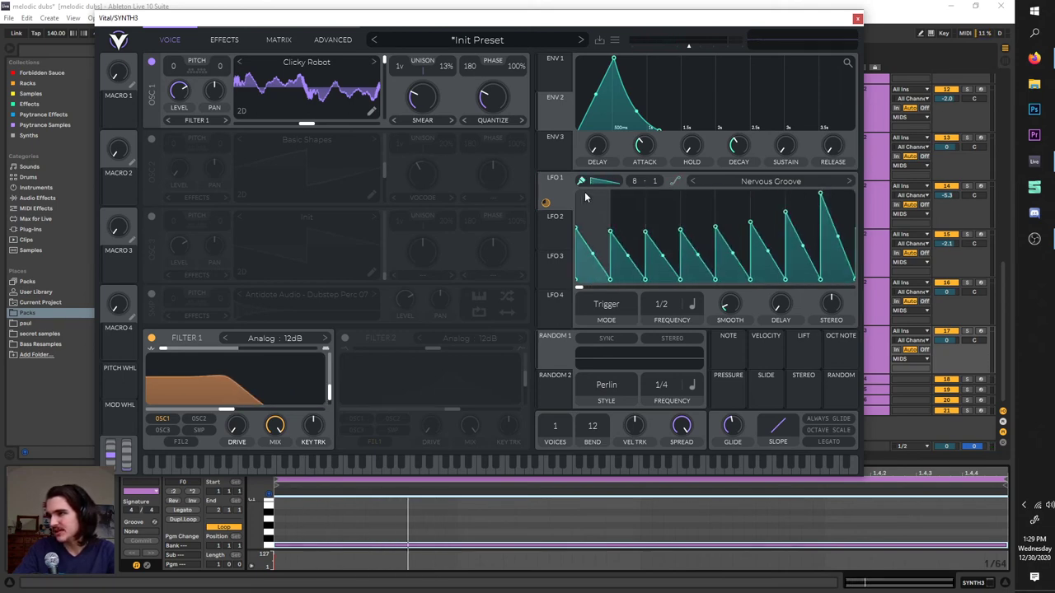
- Switch LFO 1's paint pattern to Up and paint rising ramps across the whole shape
{"action": "right_click", "coordinate": [585, 196]}
{"action": "left_click", "coordinate": [617, 234]}
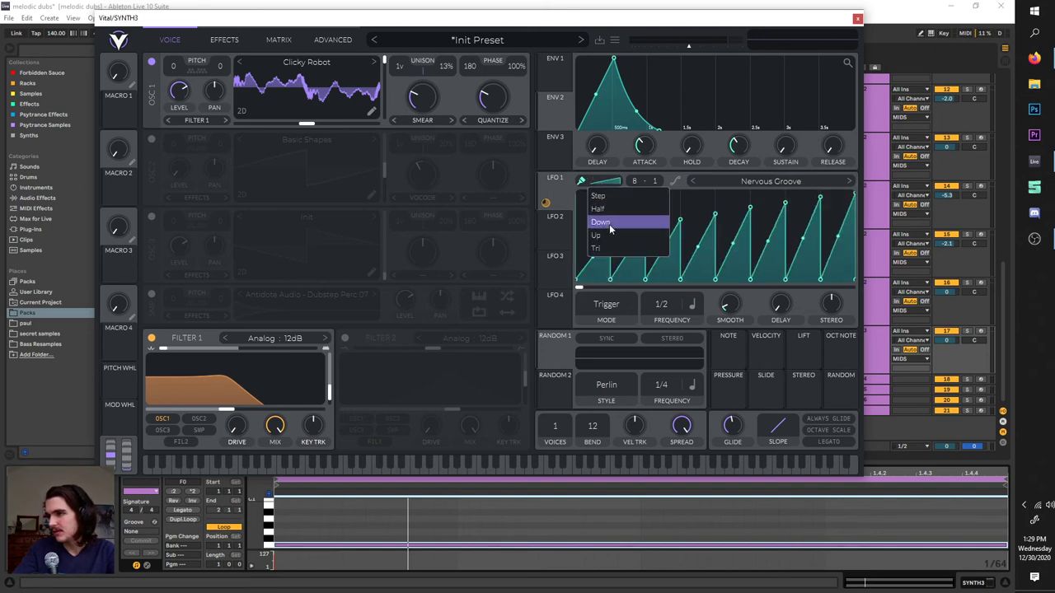
{"action": "left_click", "coordinate": [610, 236]}
{"action": "left_click_drag", "start_coordinate": [606, 233], "coordinate": [842, 206]}
- Paint Up ramps across LFO 1 on a horizontal grid of 16, and repaint them on a 10 by 5 grid
{"action": "left_click_drag", "start_coordinate": [637, 182], "coordinate": [660, 121]}
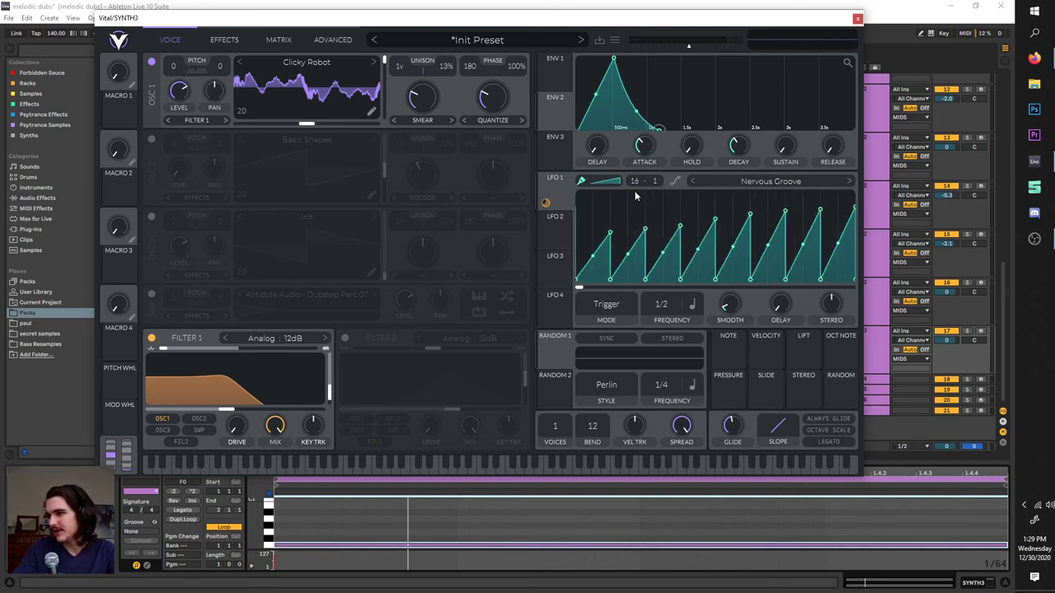
{"action": "mouse_move", "coordinate": [585, 223]}
{"action": "left_mouse_down"}
{"action": "mouse_move", "coordinate": [839, 210]}
{"action": "mouse_move", "coordinate": [849, 195]}
{"action": "left_mouse_up"}
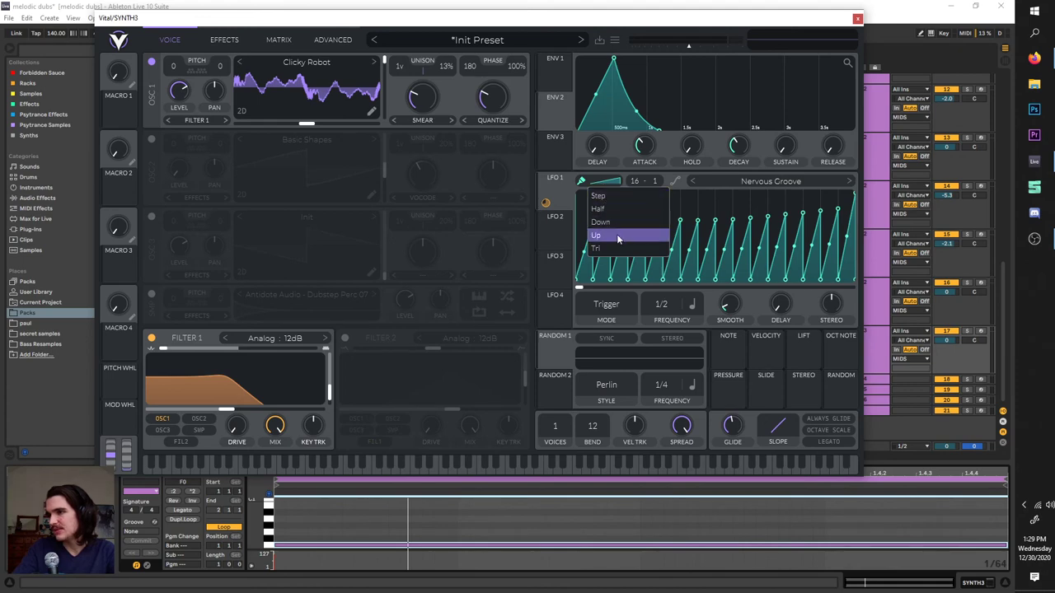
{"action": "left_click", "coordinate": [618, 237]}
{"action": "mouse_move", "coordinate": [619, 221]}
{"action": "left_mouse_down"}
{"action": "mouse_move", "coordinate": [740, 234]}
{"action": "mouse_move", "coordinate": [742, 212]}
{"action": "left_mouse_up"}
{"action": "left_click_drag", "start_coordinate": [647, 227], "coordinate": [839, 191]}
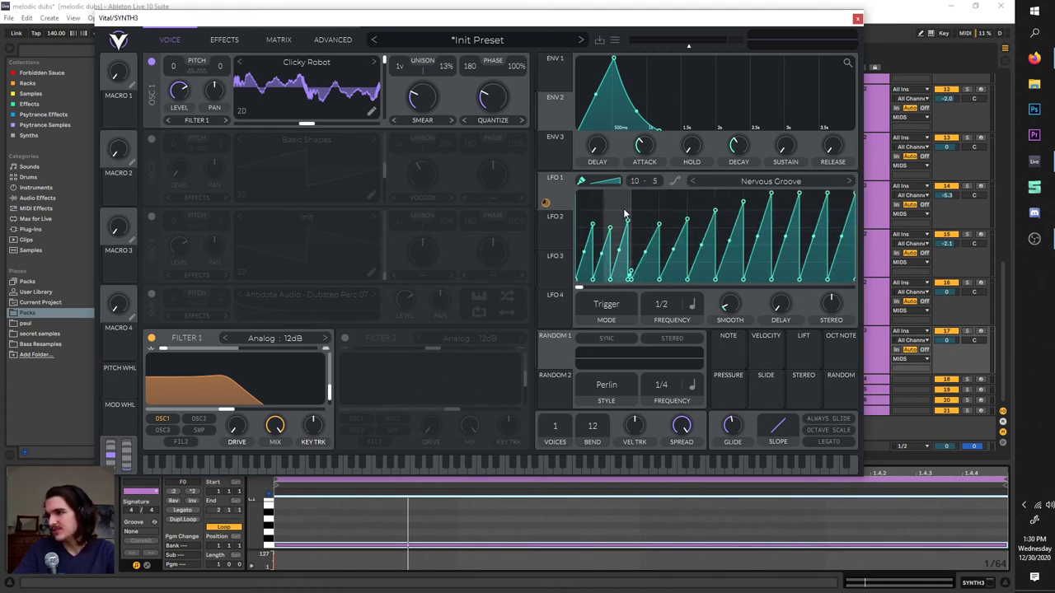
- Repaint LFO 1's Up ramps on a horizontal grid of 6, and set the vertical grid to 8
{"action": "left_click_drag", "start_coordinate": [635, 189], "coordinate": [638, 215]}
{"action": "mouse_move", "coordinate": [641, 253]}
{"action": "left_mouse_down"}
{"action": "mouse_move", "coordinate": [911, 200]}
{"action": "mouse_move", "coordinate": [845, 218]}
{"action": "left_mouse_up"}
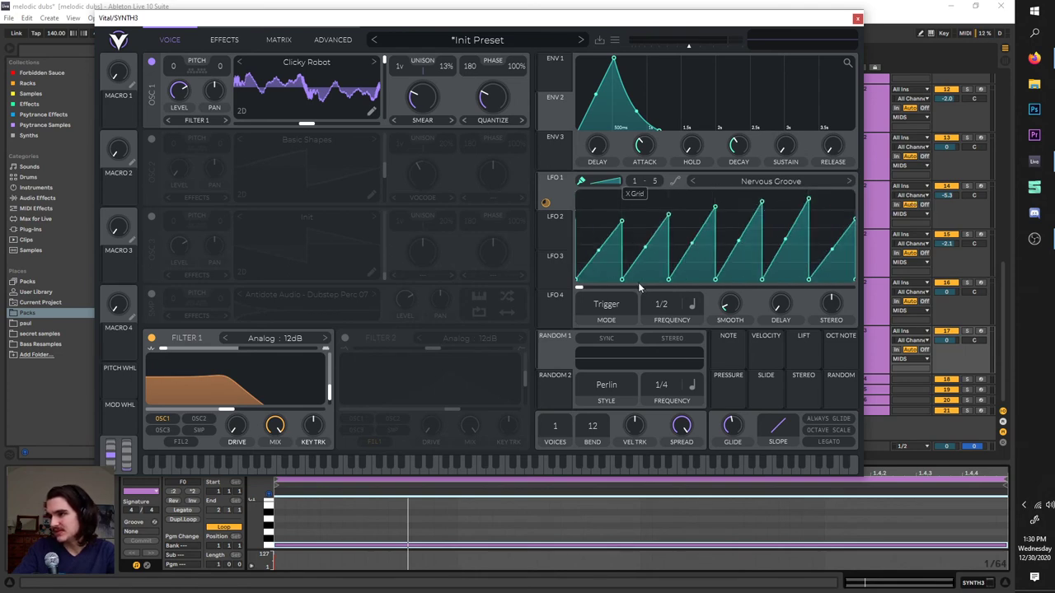
{"action": "left_click_drag", "start_coordinate": [657, 185], "coordinate": [656, 132]}
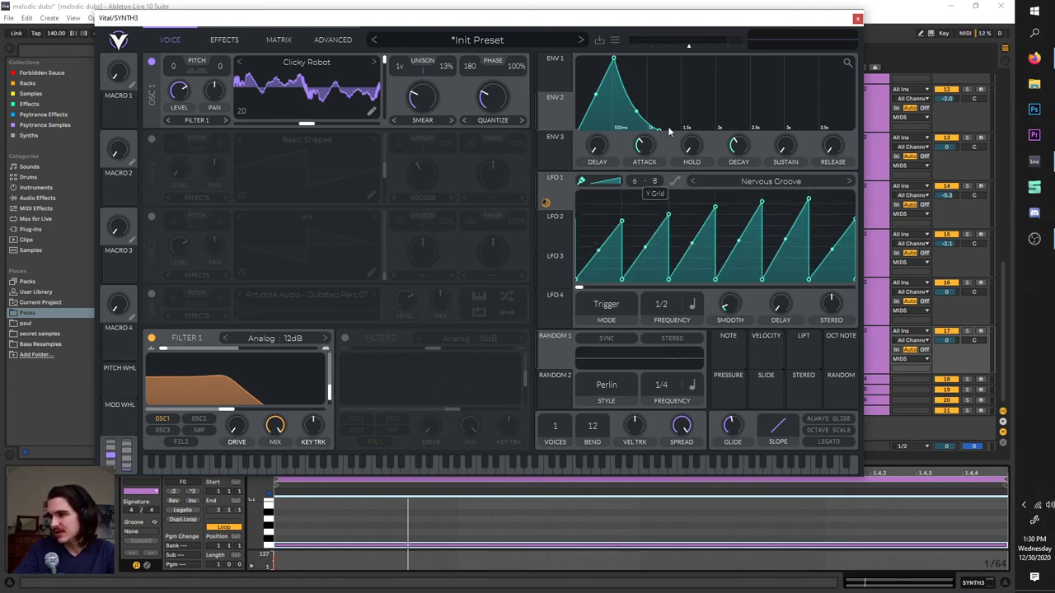
- Assign LFO 2 to modulate oscillator 1's Smear amount, and play the clip to hear it
{"action": "left_click", "coordinate": [560, 241]}
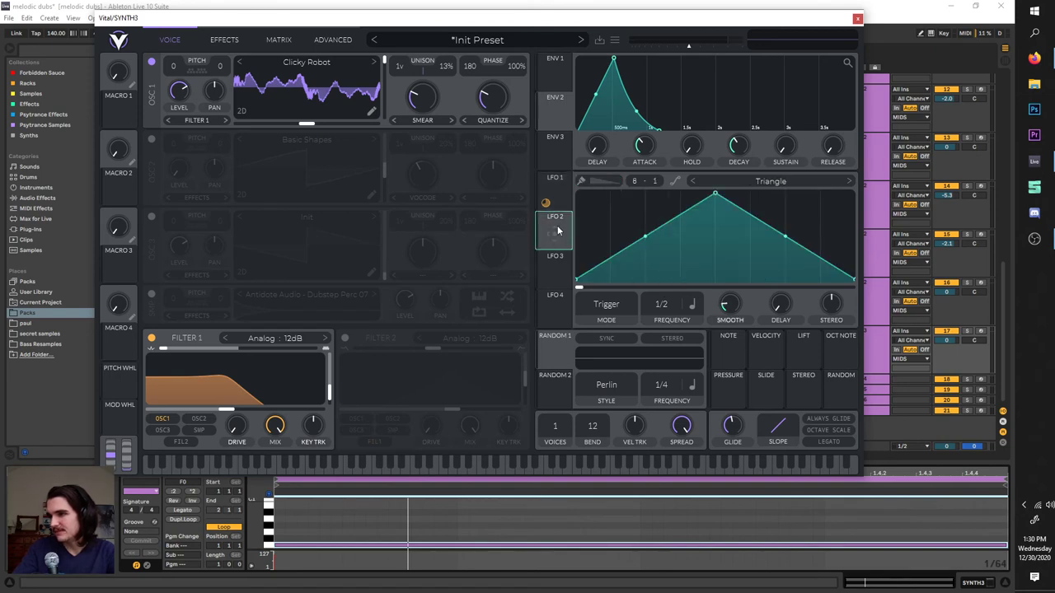
{"action": "left_click_drag", "start_coordinate": [558, 232], "coordinate": [423, 98]}
{"action": "key", "text": "space"}
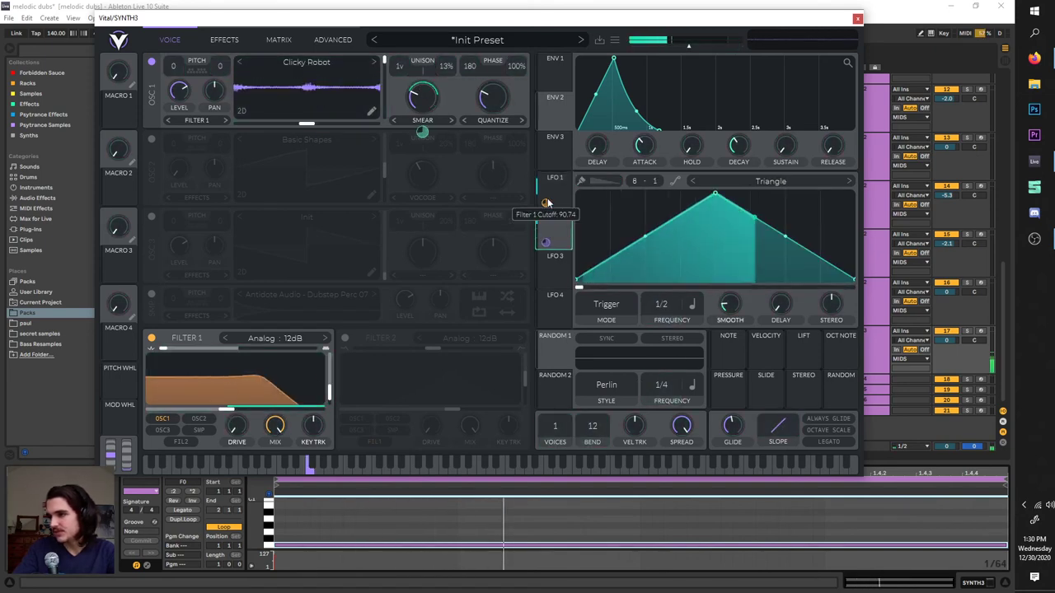
- Assign LFO 3 to oscillator 1's Quantize amount with the type switched to Formant, and assign LFO 4 to the oscillator's level
{"action": "left_click_drag", "start_coordinate": [545, 281], "coordinate": [492, 130]}
{"action": "left_click", "coordinate": [494, 122]}
{"action": "left_click", "coordinate": [492, 185]}
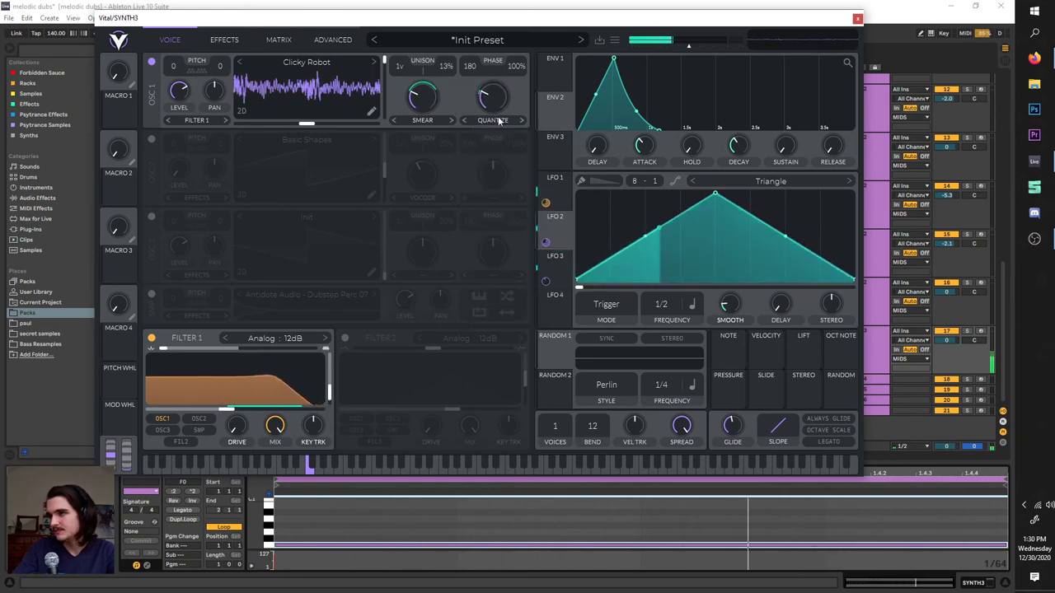
{"action": "left_click", "coordinate": [499, 121]}
{"action": "left_click", "coordinate": [495, 172]}
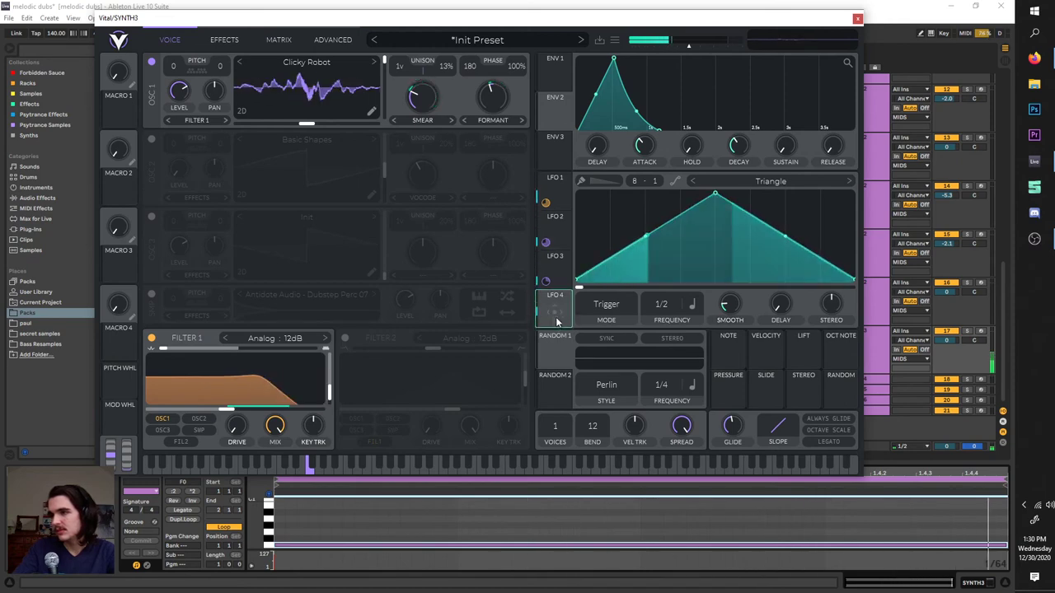
{"action": "left_click_drag", "start_coordinate": [556, 321], "coordinate": [177, 93]}
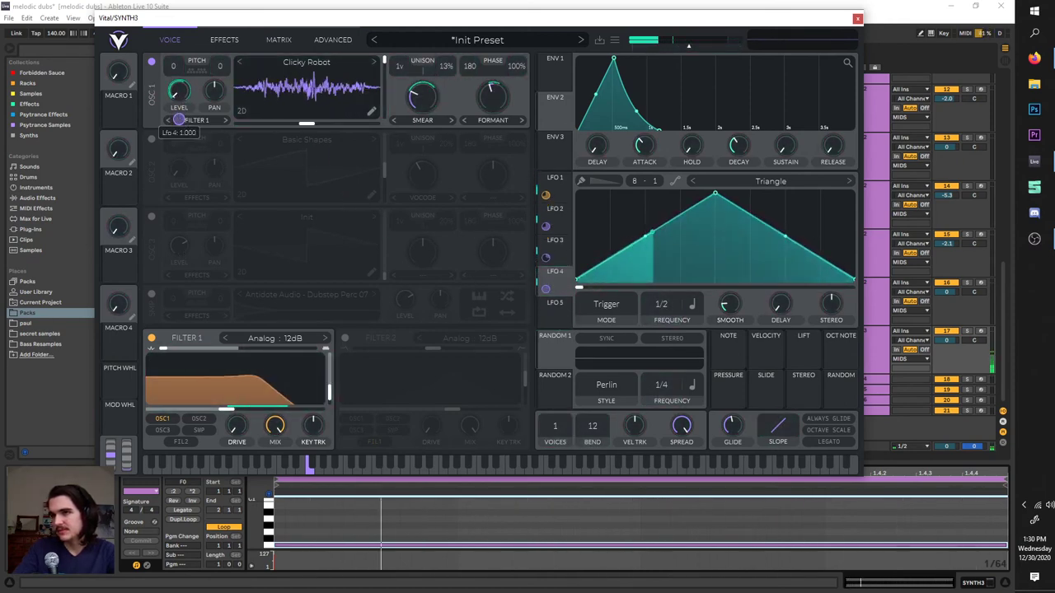
- Initialize the preset, and enable Filter 1 with Random 1 modulating its cutoff
{"action": "left_click", "coordinate": [614, 39]}
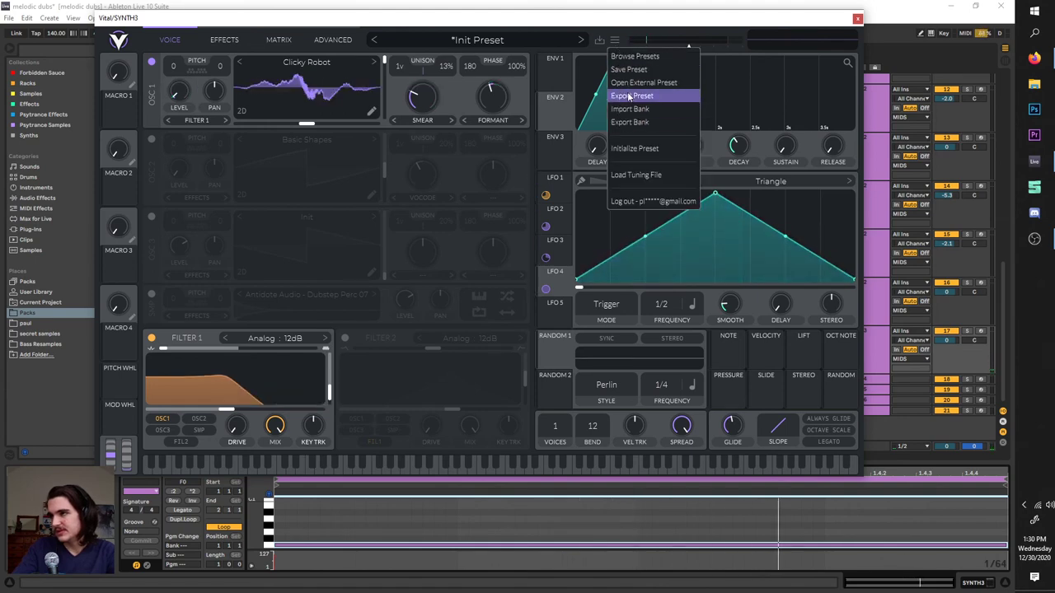
{"action": "left_click", "coordinate": [633, 148]}
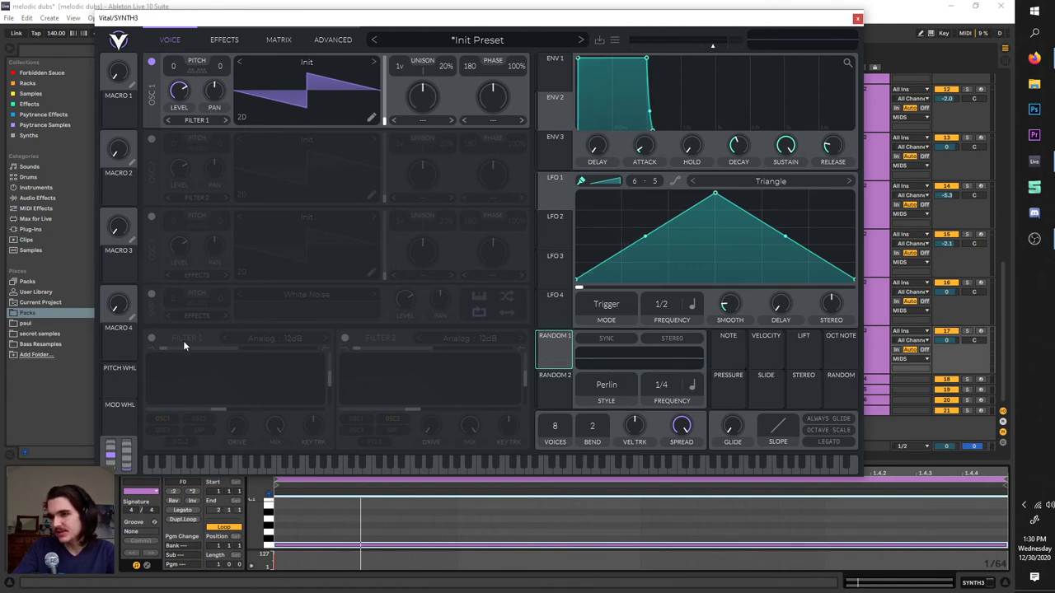
{"action": "left_click", "coordinate": [153, 337]}
{"action": "left_click_drag", "start_coordinate": [550, 354], "coordinate": [222, 409]}
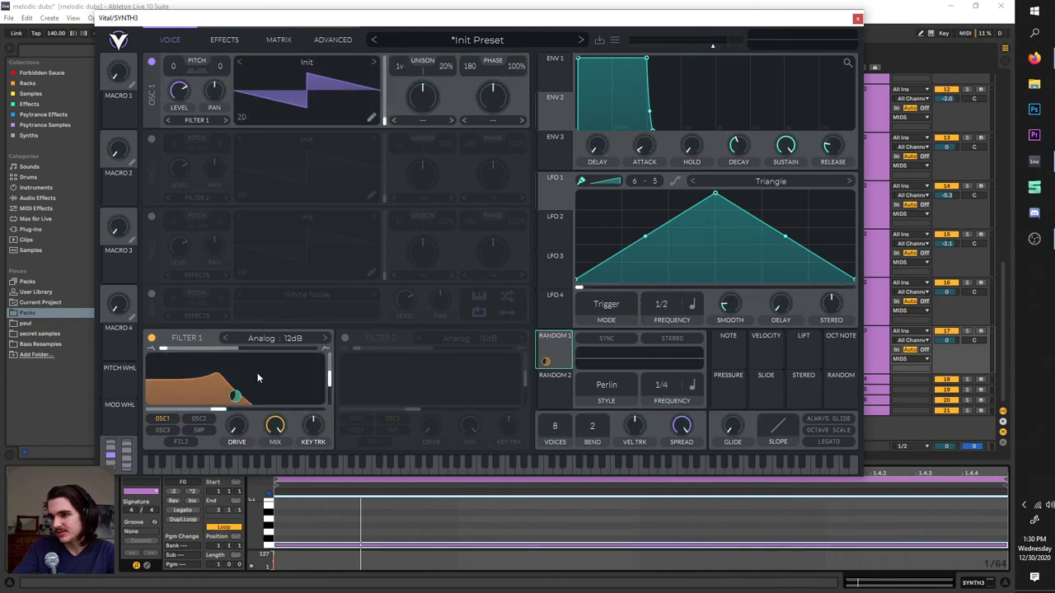
- Audition Random 1's Sample & Hold, Sine Interpolate and Lorenz Attractor styles, and lower Filter 1's cutoff
{"action": "left_click", "coordinate": [606, 384]}
{"action": "left_click", "coordinate": [606, 429]}
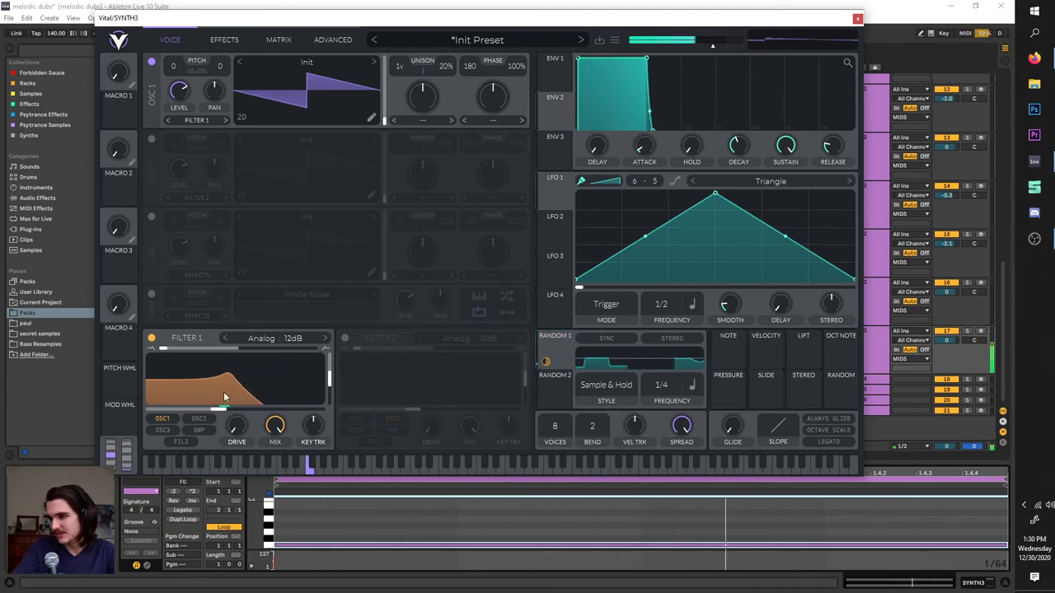
{"action": "left_click", "coordinate": [605, 385]}
{"action": "left_click", "coordinate": [617, 439]}
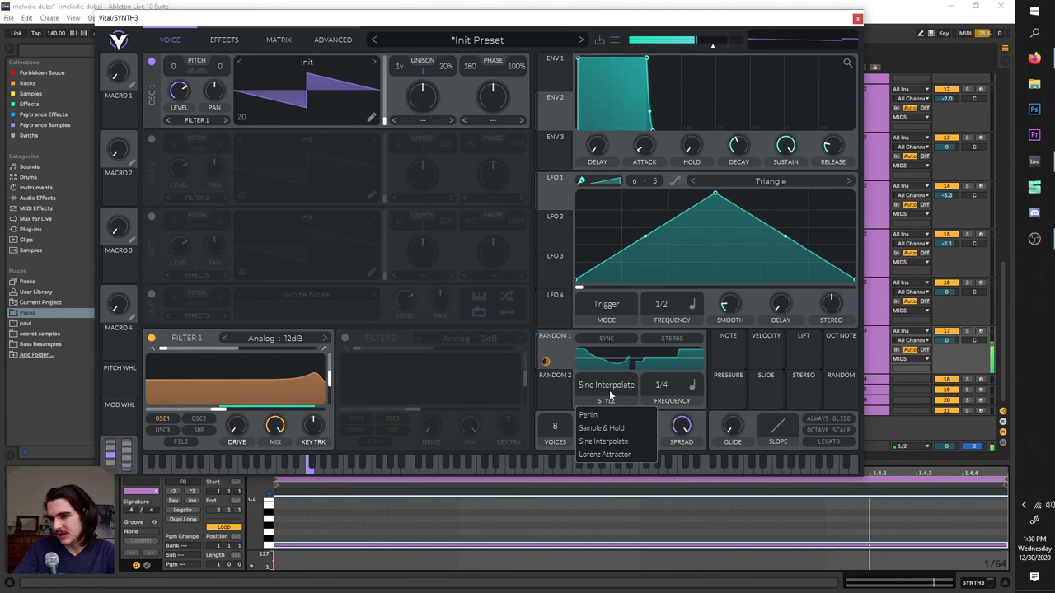
{"action": "left_click", "coordinate": [604, 454]}
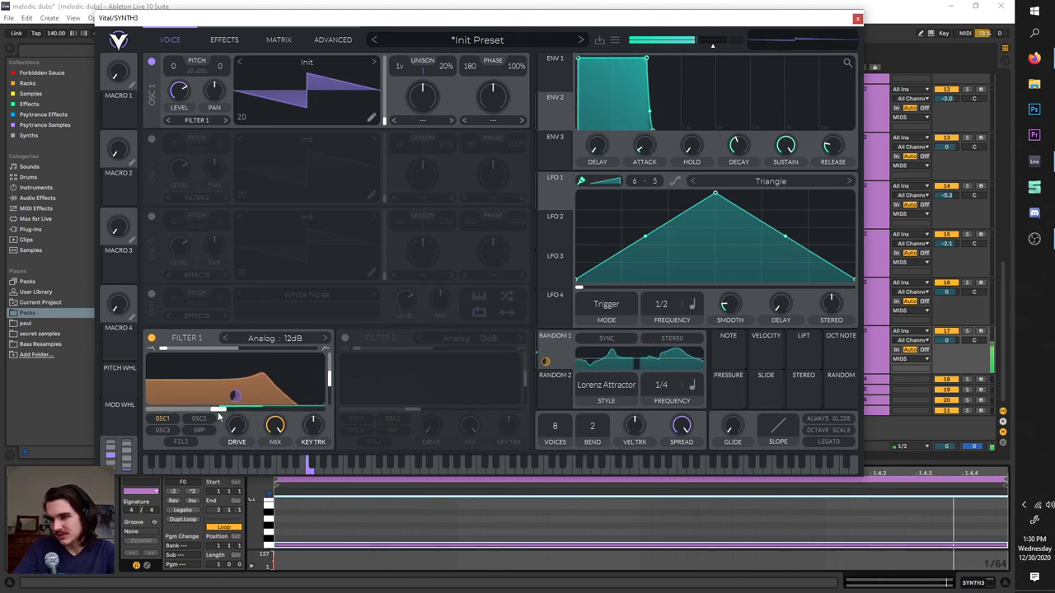
{"action": "left_click_drag", "start_coordinate": [211, 410], "coordinate": [192, 411]}
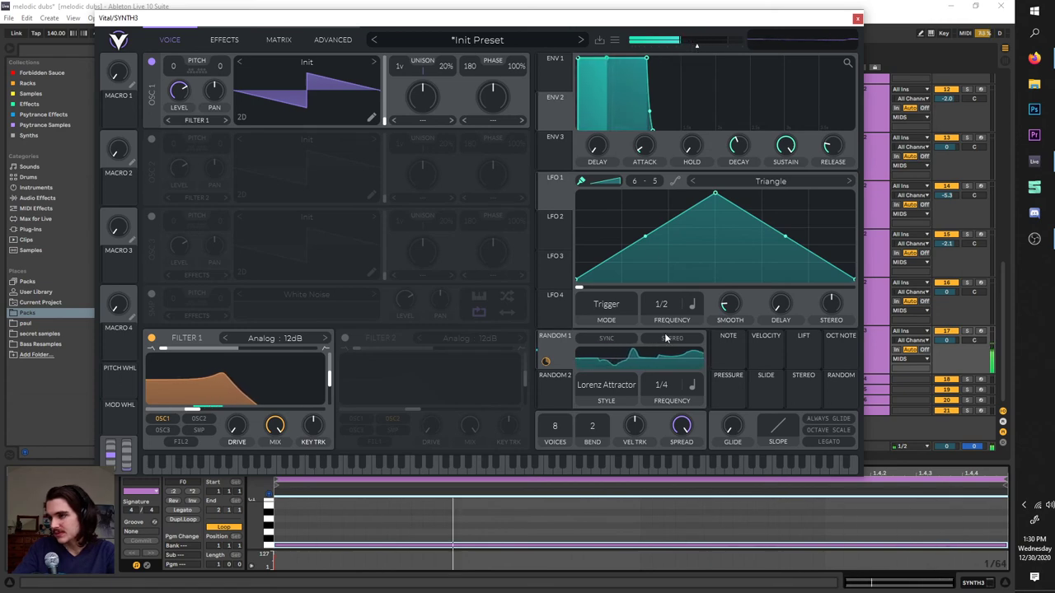
- Set Random 1 to a frequency of 8/1 and the Perlin style with Sync on, and look over LFO 1's mode options
{"action": "left_click_drag", "start_coordinate": [670, 384], "coordinate": [685, 231]}
{"action": "left_click_drag", "start_coordinate": [642, 512], "coordinate": [651, 463]}
{"action": "left_click", "coordinate": [610, 385]}
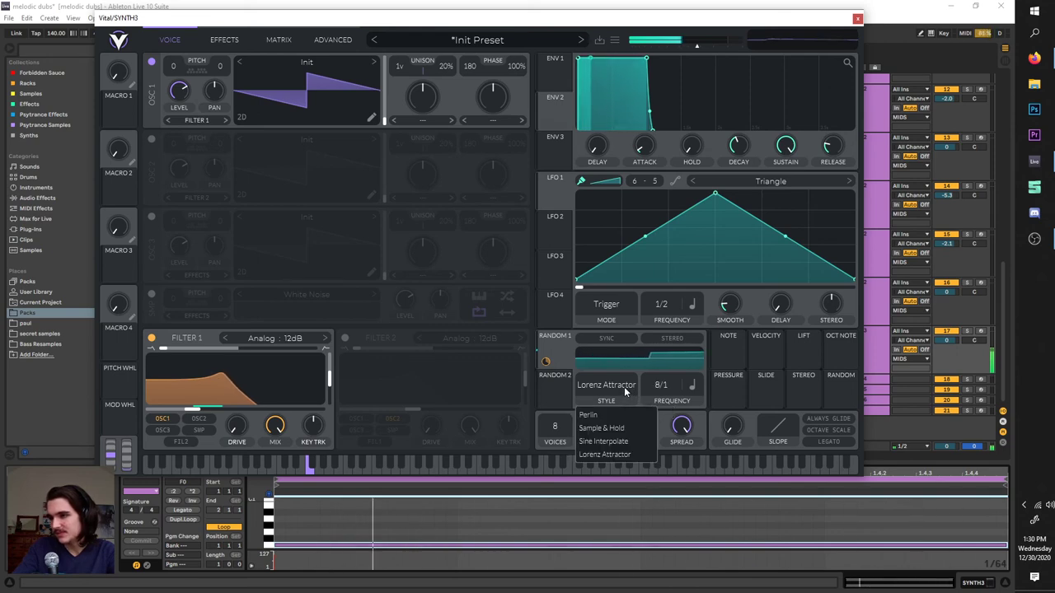
{"action": "left_click", "coordinate": [618, 415]}
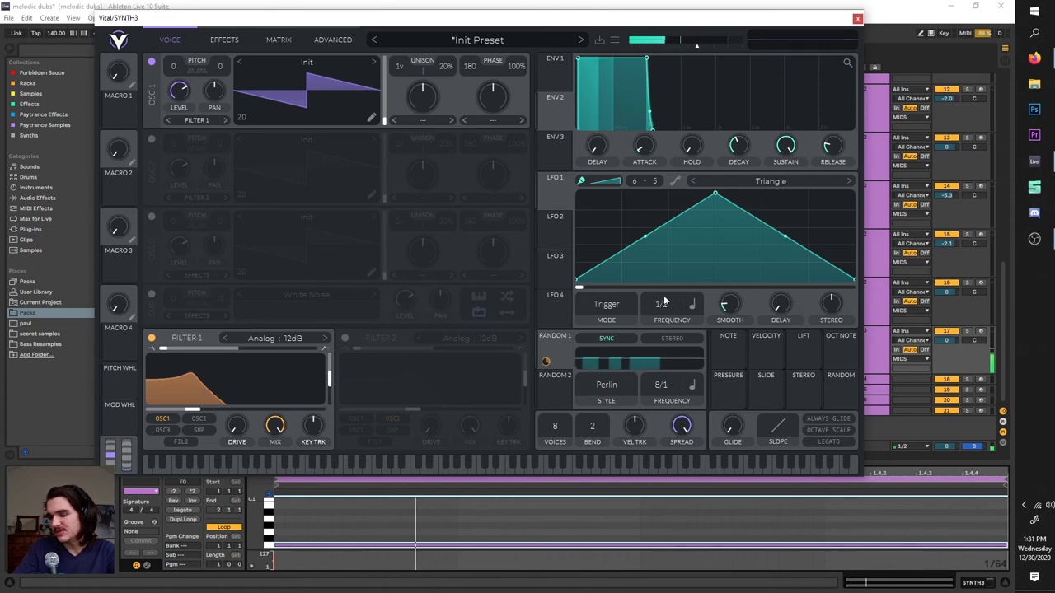
{"action": "left_click", "coordinate": [626, 306]}
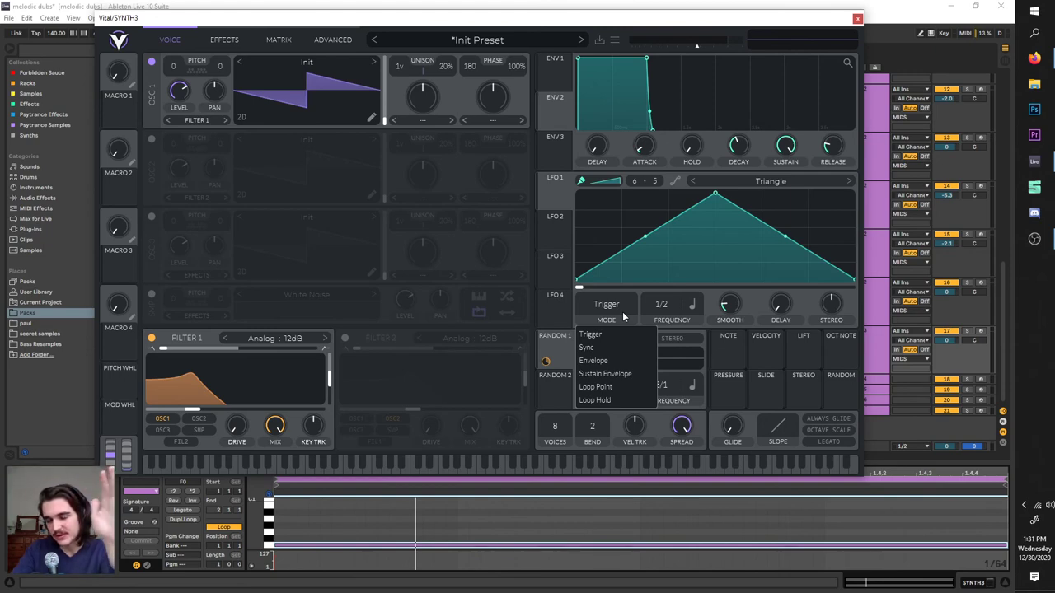
{"action": "left_click", "coordinate": [556, 363]}
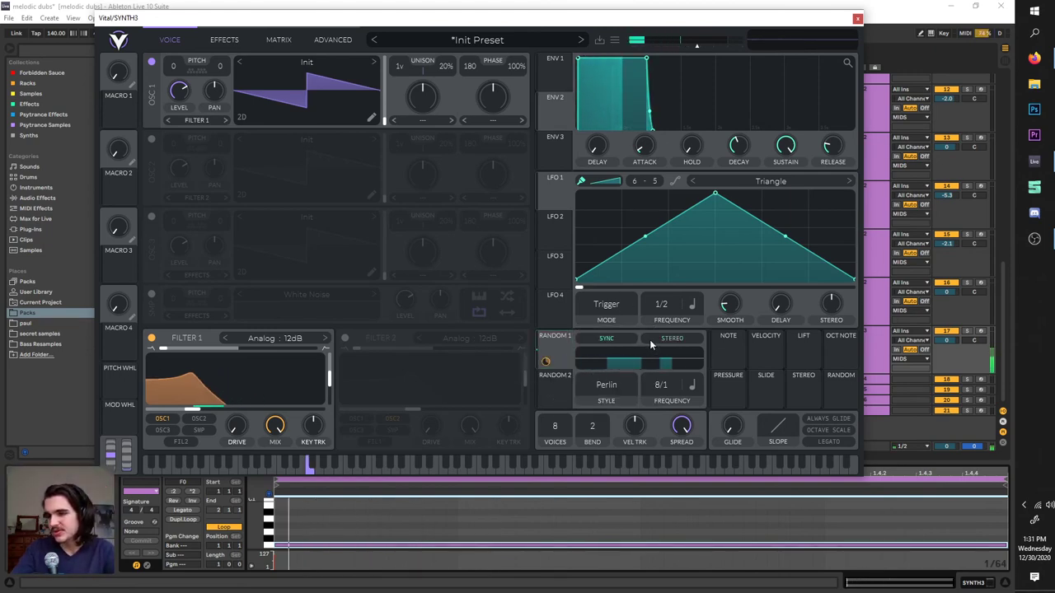
- Set Random 1's frequency to 1/4, and turn off its Stereo and Sync options
{"action": "left_click", "coordinate": [623, 381]}
{"action": "left_click_drag", "start_coordinate": [660, 385], "coordinate": [685, 304]}
{"action": "left_click", "coordinate": [665, 339]}
{"action": "left_click", "coordinate": [628, 336]}
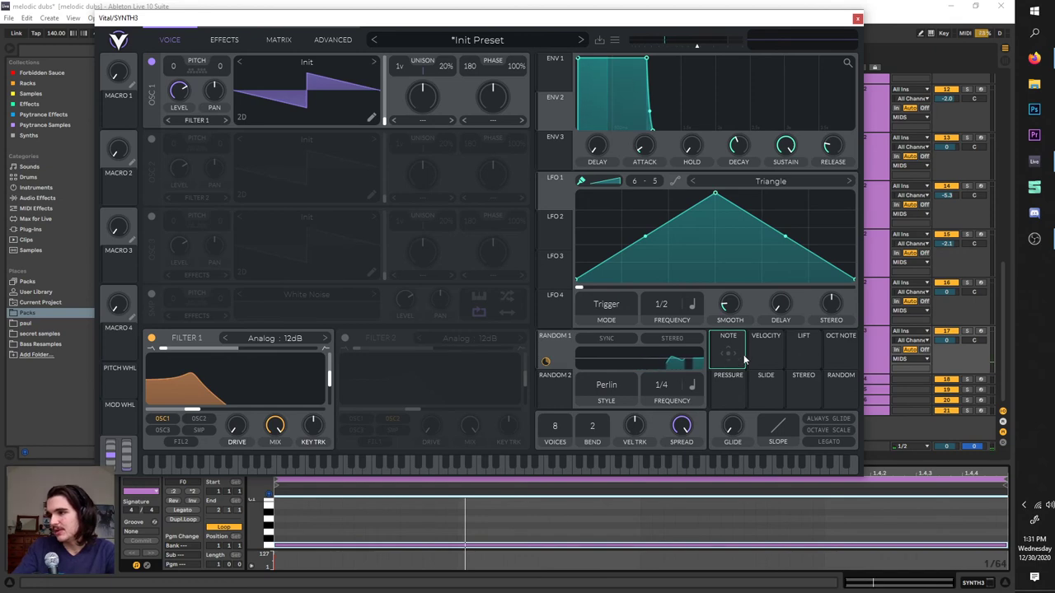
- Replace Random 1 with Note as the modulator of Filter 1's cutoff, and play the clip
{"action": "right_click", "coordinate": [235, 396]}
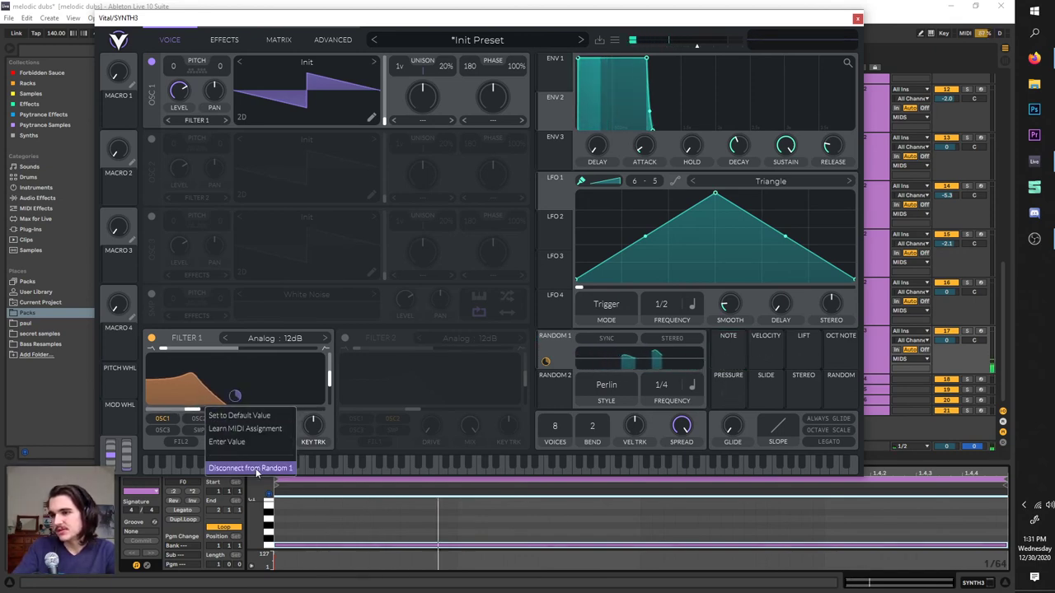
{"action": "left_click", "coordinate": [251, 468]}
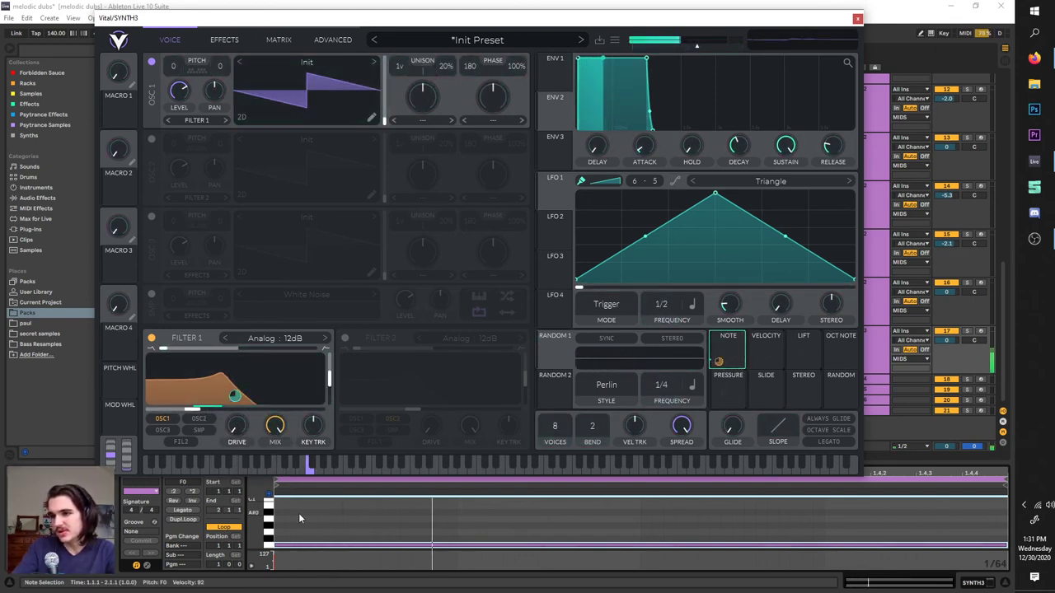
{"action": "key", "text": "space"}
- Transpose the clip's note up and down by octaves to hear the Note modulation of the cutoff
{"action": "left_click", "coordinate": [316, 545]}
{"action": "key", "text": "shift+Up"}
{"action": "key", "text": "shift+Up"}
{"action": "key", "text": "shift+Up"}
{"action": "key", "text": "shift+Down"}
{"action": "key", "text": "shift+Down"}
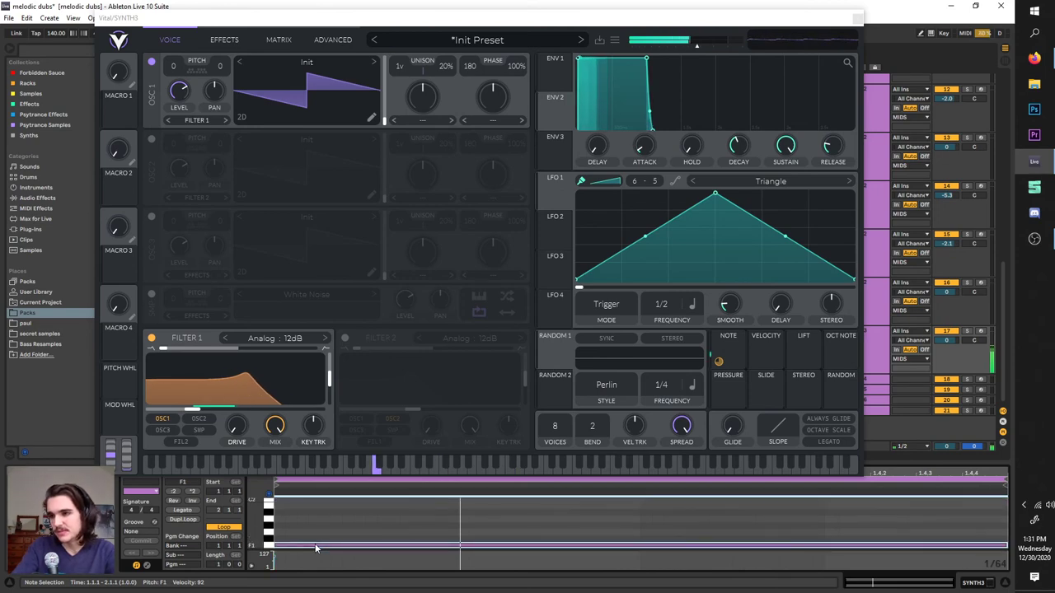
{"action": "key", "text": "shift+Down"}
{"action": "key", "text": "space"}
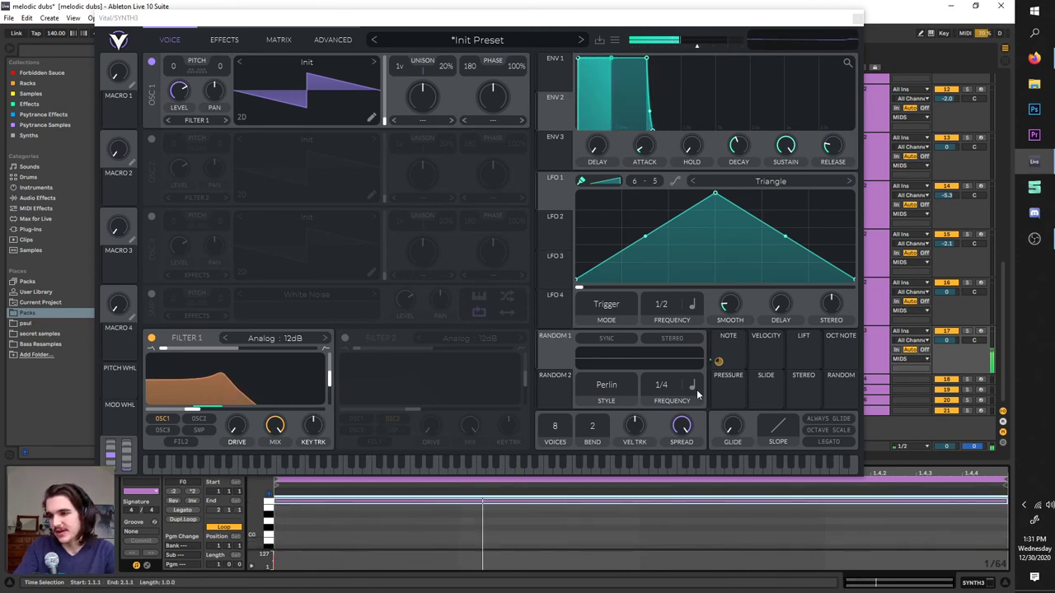
- Replace Note with Velocity as the modulator of Filter 1's cutoff, and adjust the clip note's velocity to 112
{"action": "right_click", "coordinate": [182, 409]}
{"action": "left_click", "coordinate": [227, 467]}
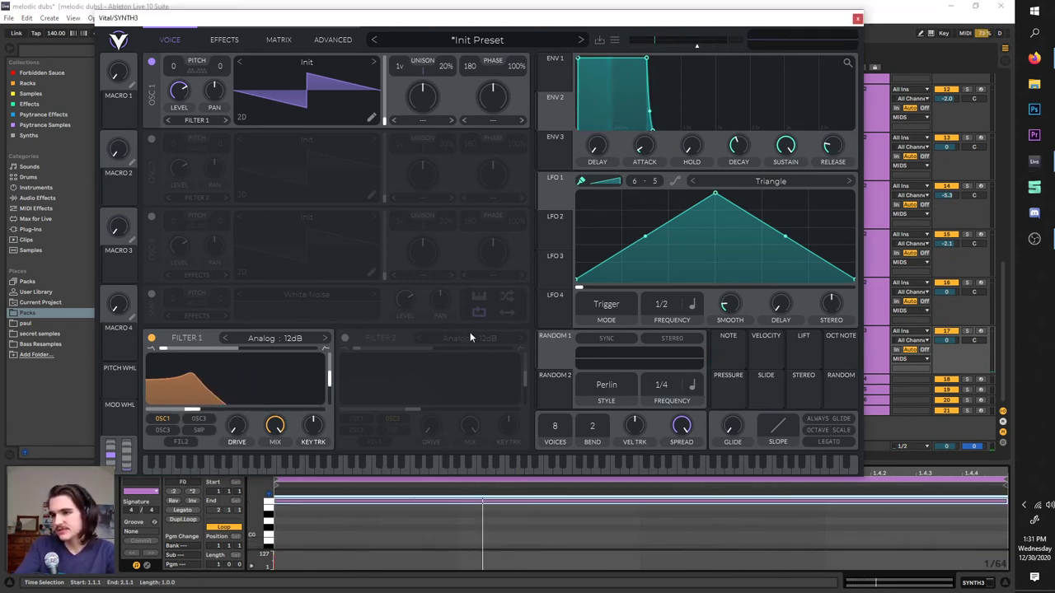
{"action": "left_click_drag", "start_coordinate": [766, 354], "coordinate": [235, 396]}
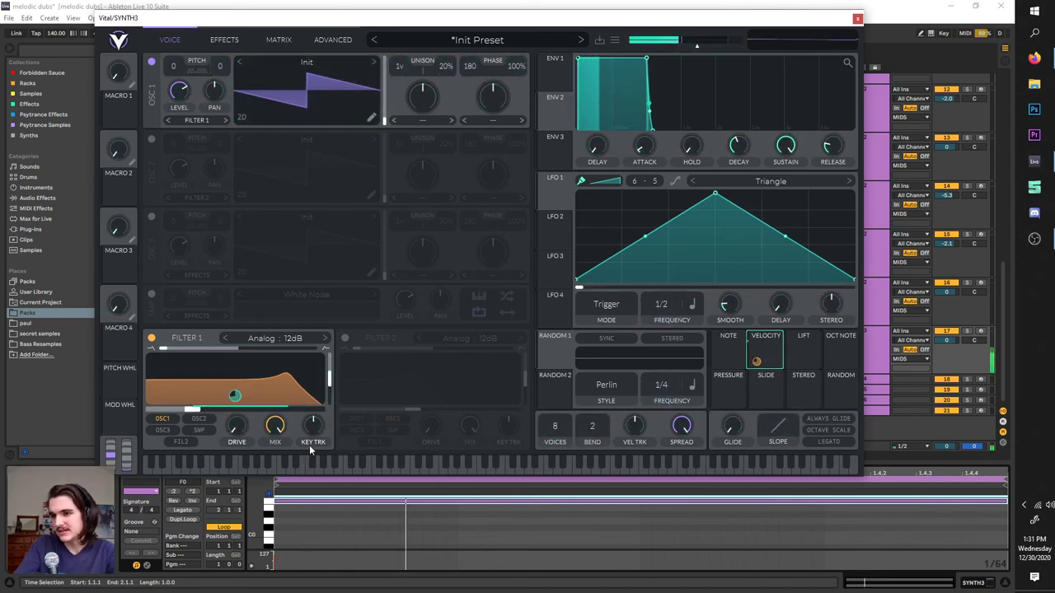
{"action": "left_click_drag", "start_coordinate": [270, 566], "coordinate": [274, 555]}
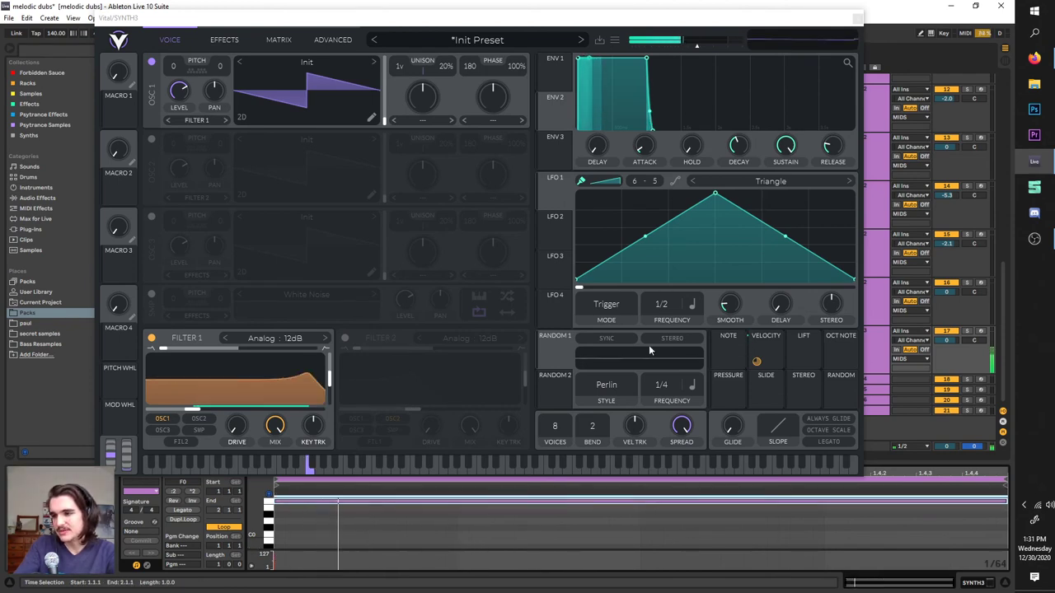
- Replace Velocity with Lift as the modulator of Filter 1's cutoff, and adjust the modulation amount
{"action": "left_click", "coordinate": [776, 339]}
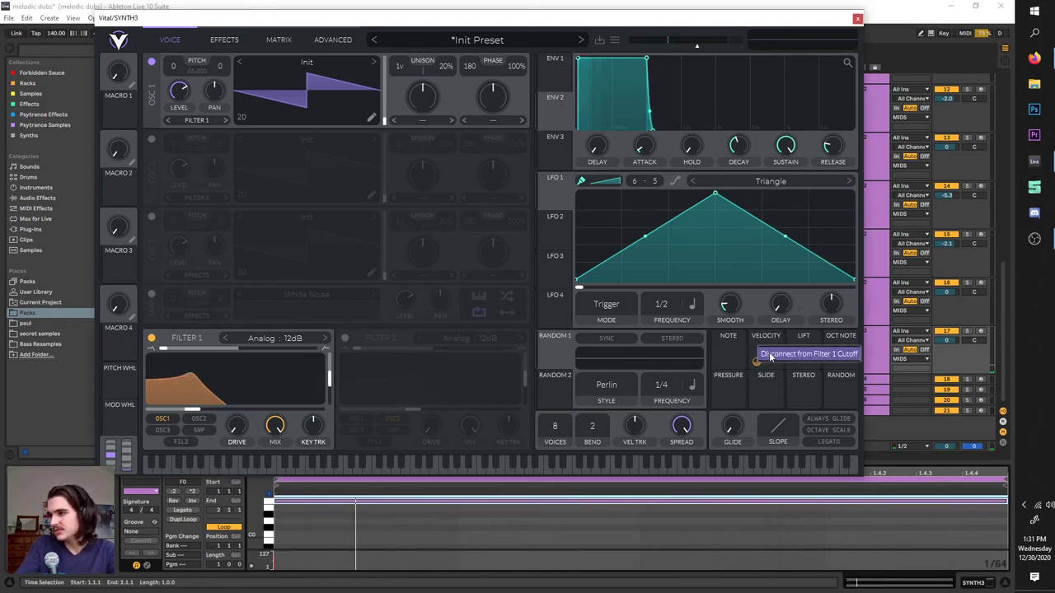
{"action": "left_click_drag", "start_coordinate": [812, 354], "coordinate": [699, 365]}
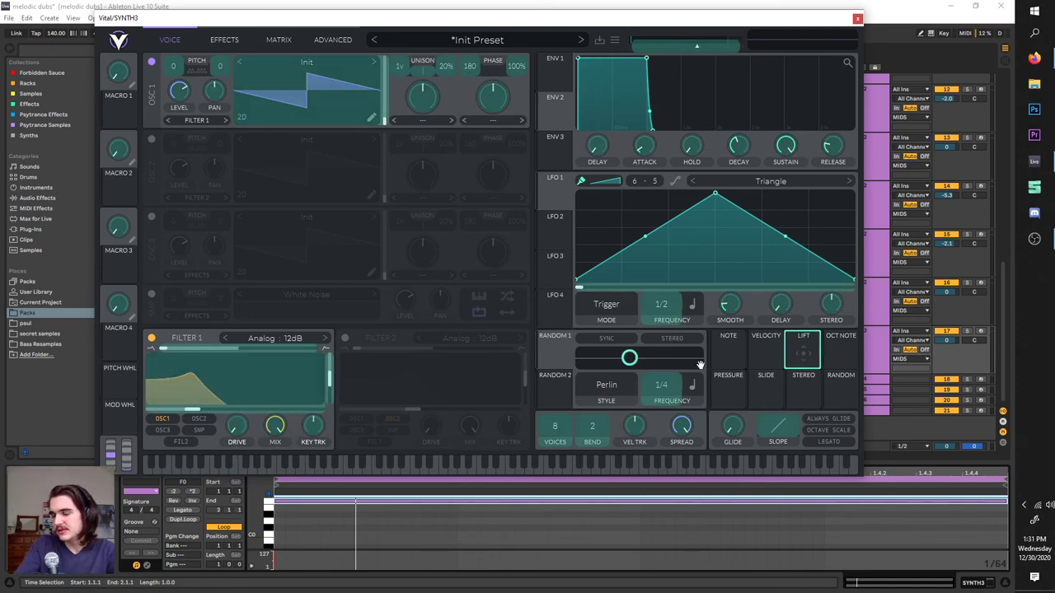
{"action": "left_click_drag", "start_coordinate": [788, 346], "coordinate": [803, 351]}
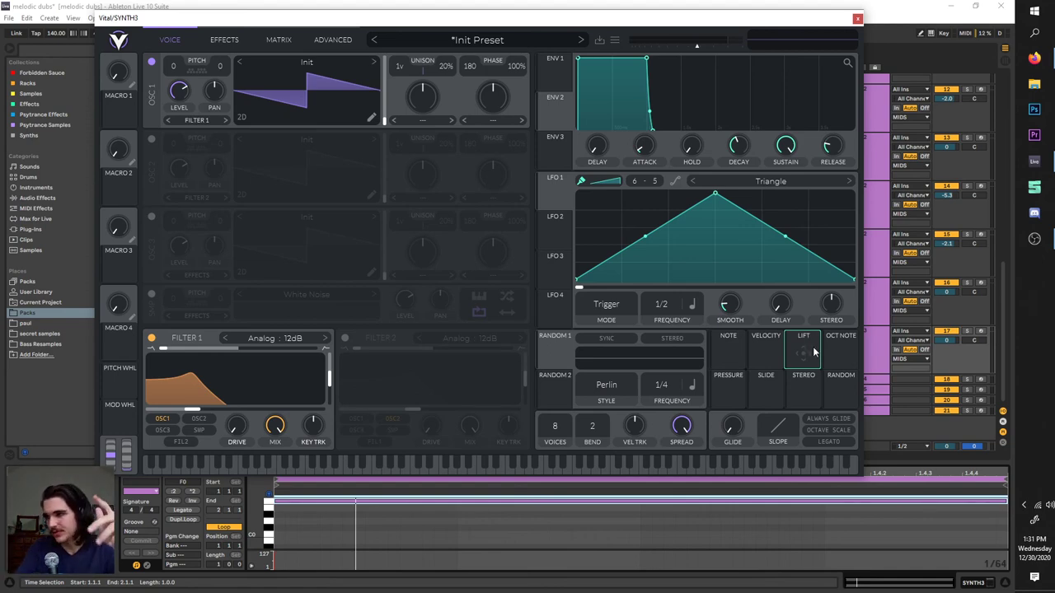
{"action": "left_click_drag", "start_coordinate": [812, 357], "coordinate": [235, 397]}
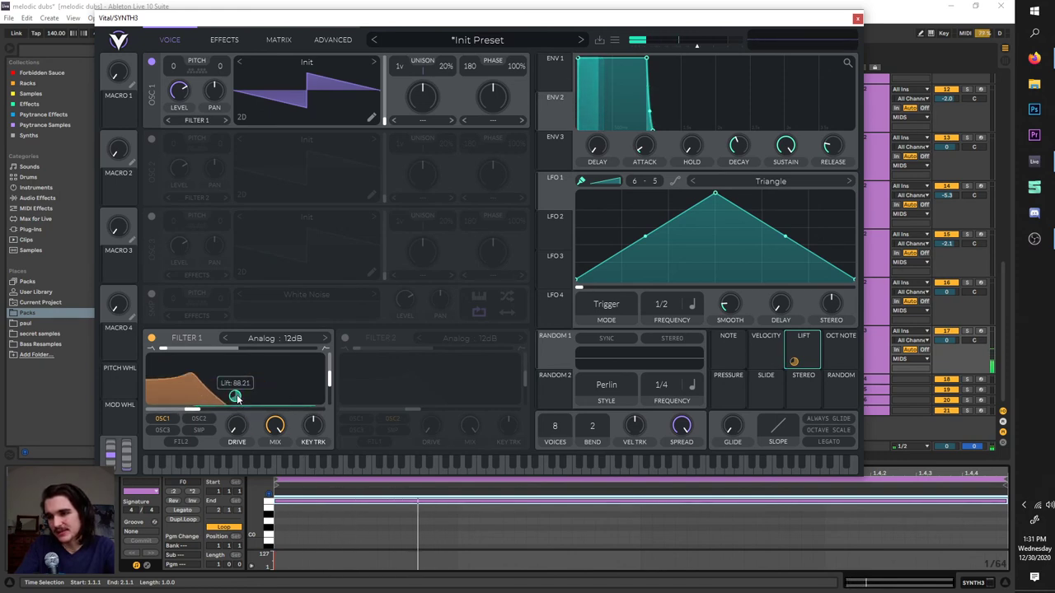
{"action": "left_click_drag", "start_coordinate": [236, 397], "coordinate": [235, 417]}
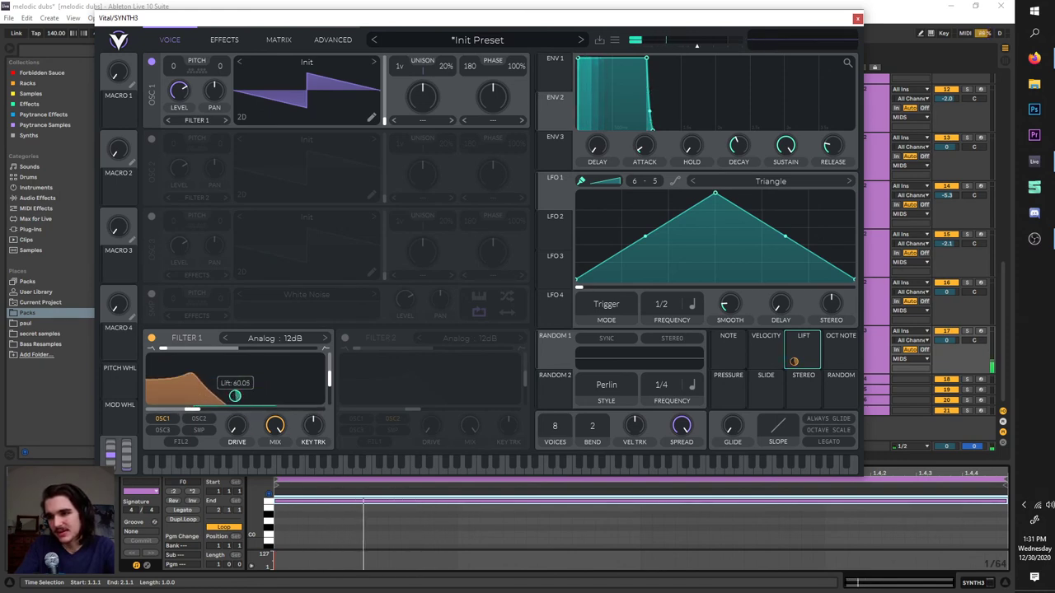
- Remove the Lift modulation from Filter 1's cutoff, and assign Oct Note to it instead
{"action": "right_click", "coordinate": [235, 398]}
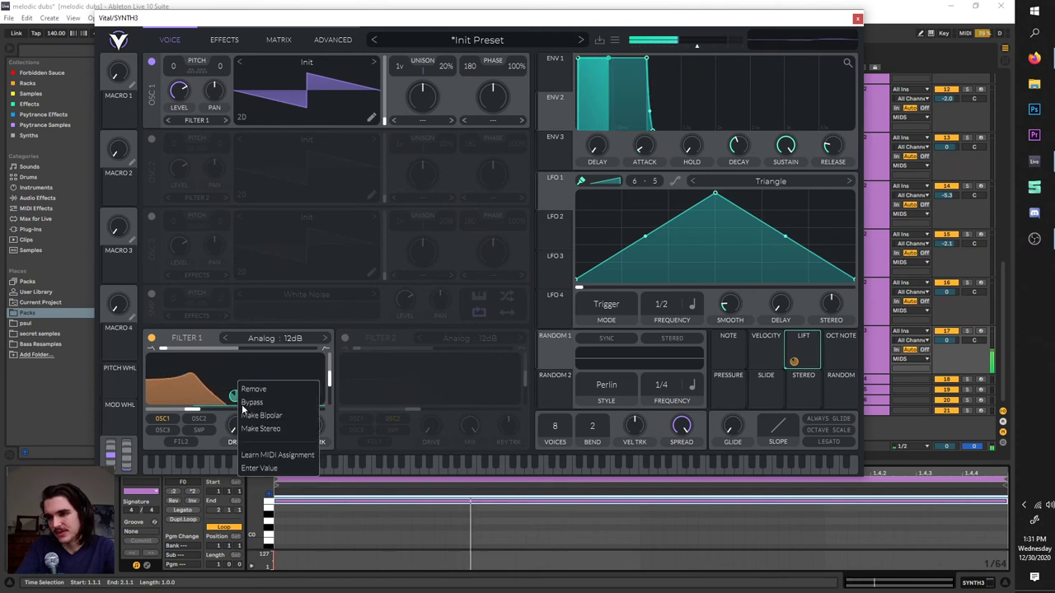
{"action": "left_click", "coordinate": [256, 394]}
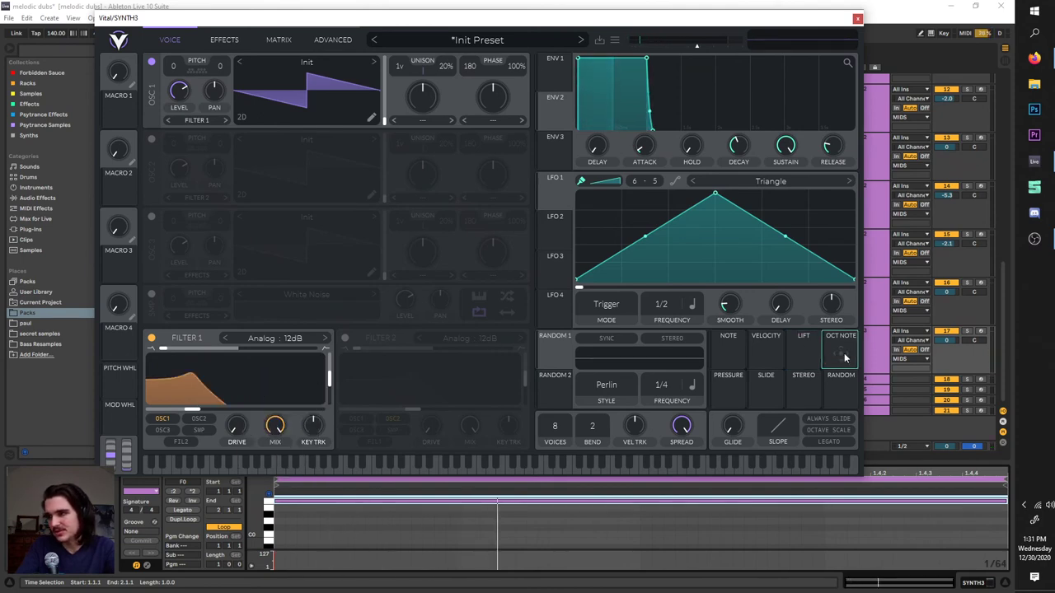
{"action": "left_click_drag", "start_coordinate": [841, 354], "coordinate": [236, 397]}
- Lower the clip's note semitone by semitone to B-2 to hear how Oct Note moves the cutoff
{"action": "left_click", "coordinate": [314, 503]}
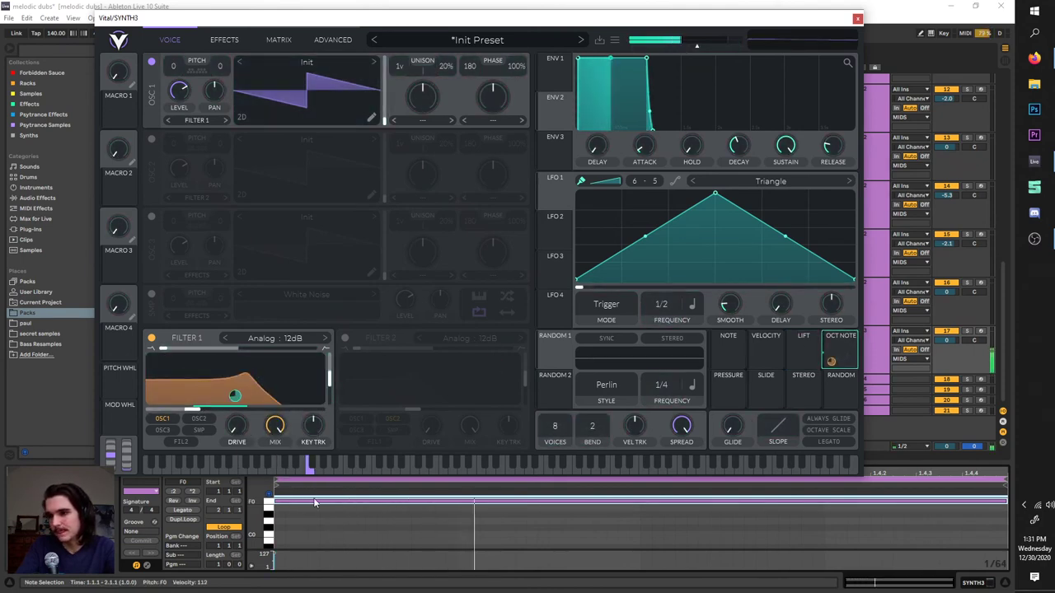
{"action": "key", "text": "Down"}
{"action": "key", "text": "Down"}
{"action": "key", "text": "Down"}
{"action": "key", "text": "Down"}
{"action": "key", "text": "Down"}
{"action": "key", "text": "Down"}
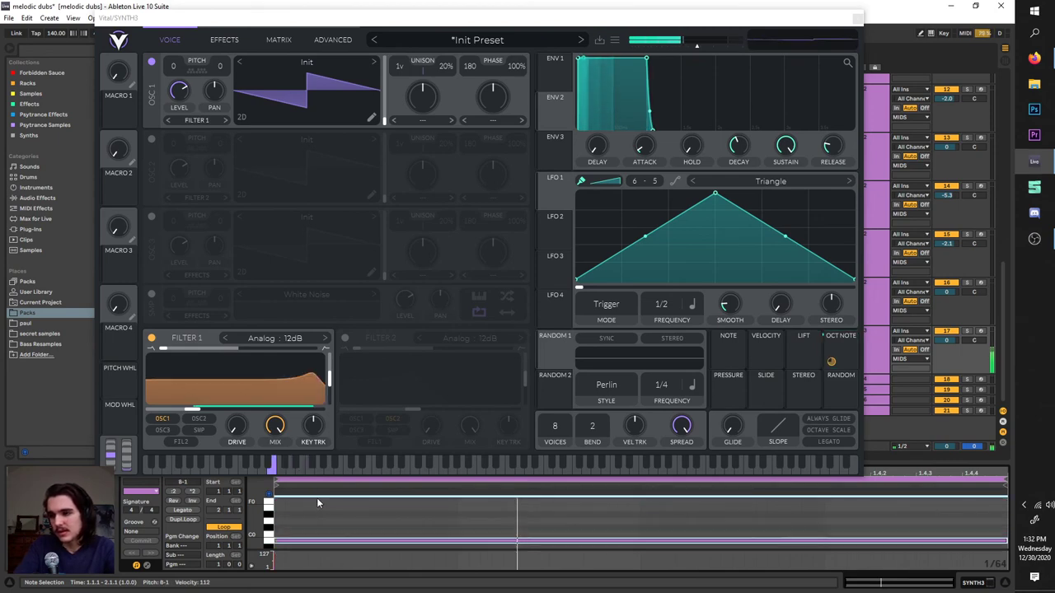
{"action": "key", "text": "Down"}
{"action": "key", "text": "Down"}
{"action": "key", "text": "Down"}
{"action": "key", "text": "Down"}
{"action": "key", "text": "Down"}
{"action": "key", "text": "Down"}
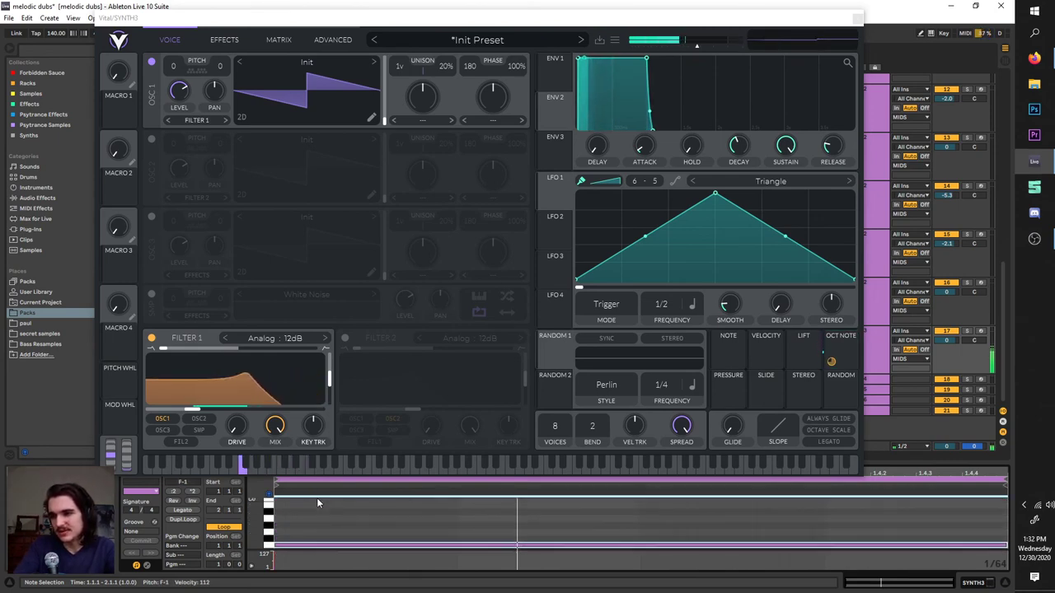
{"action": "key", "text": "Down"}
{"action": "key", "text": "Down"}
{"action": "key", "text": "Down"}
{"action": "key", "text": "Down"}
{"action": "key", "text": "Down"}
{"action": "key", "text": "Down"}
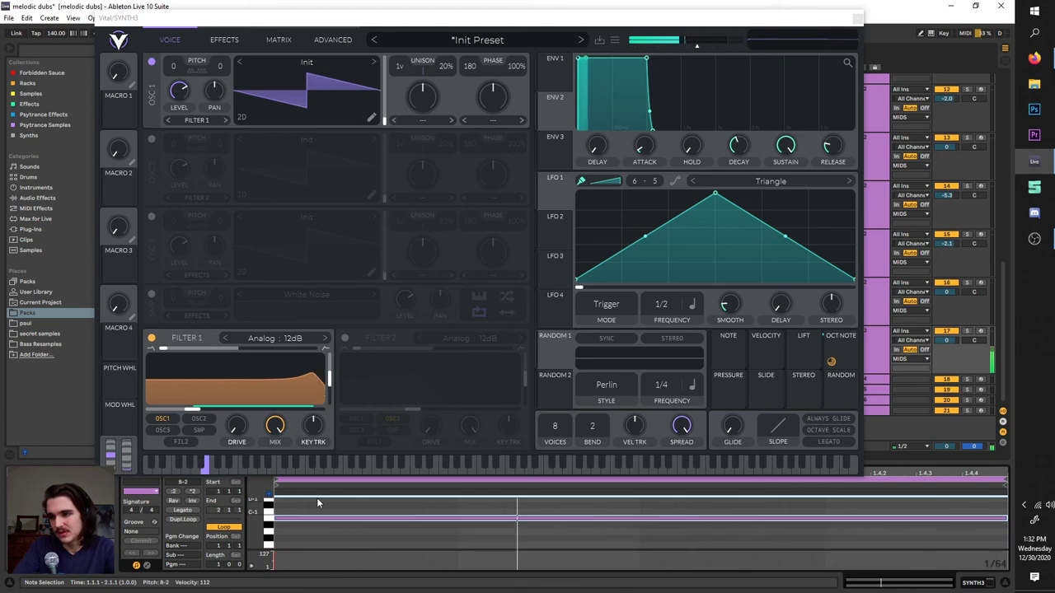
- Raise the clip's note back up by semitones to around A-1 while listening to the Oct Note modulation
{"action": "key", "text": "Up"}
{"action": "key", "text": "Up"}
{"action": "key", "text": "Up"}
{"action": "key", "text": "Up"}
{"action": "key", "text": "Up"}
{"action": "key", "text": "Up"}
{"action": "key", "text": "Up"}
{"action": "key", "text": "Up"}
{"action": "key", "text": "Up"}
{"action": "key", "text": "Up"}
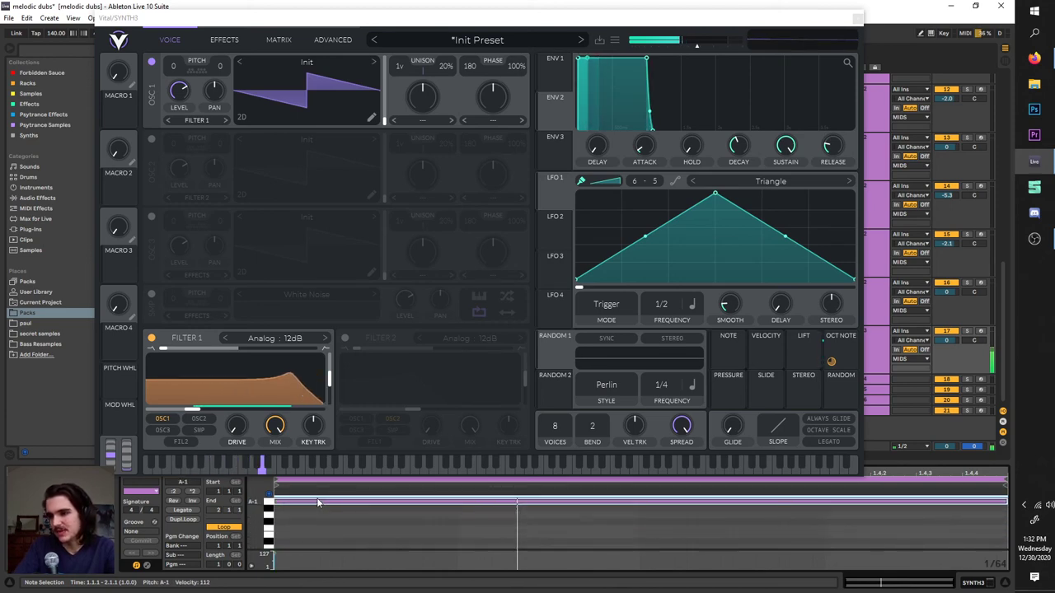
{"action": "key", "text": "Up"}
{"action": "key", "text": "Up"}
{"action": "key", "text": "Up"}
{"action": "key", "text": "Up"}
{"action": "key", "text": "Up"}
{"action": "key", "text": "Up"}
{"action": "key", "text": "Up"}
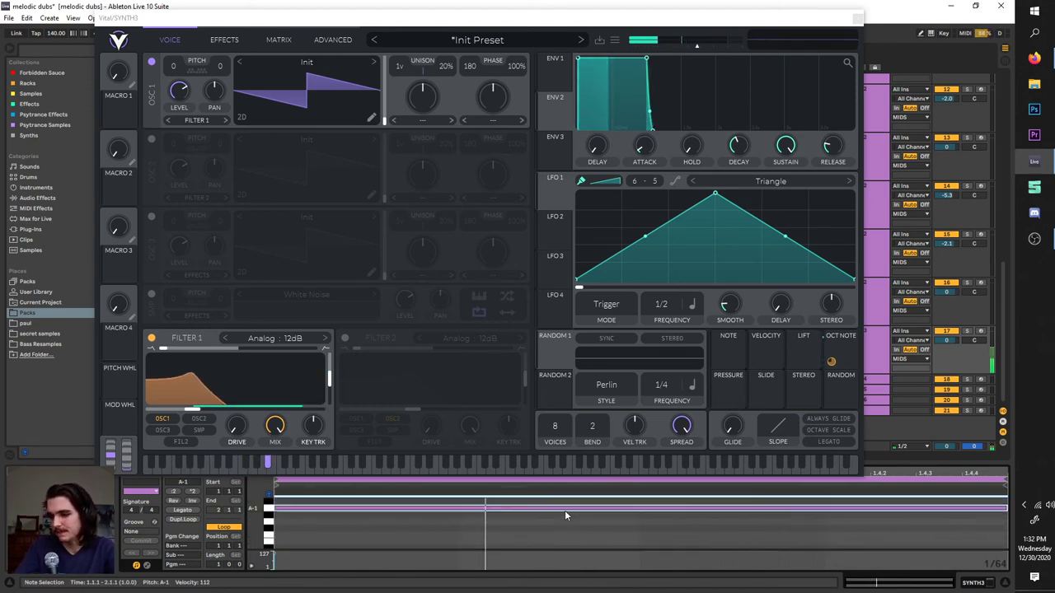
- Raise the clip's note to F0 to hear the Oct Note modulation across the octave change
{"action": "key", "text": "Up"}
{"action": "key", "text": "Up"}
{"action": "key", "text": "Down"}
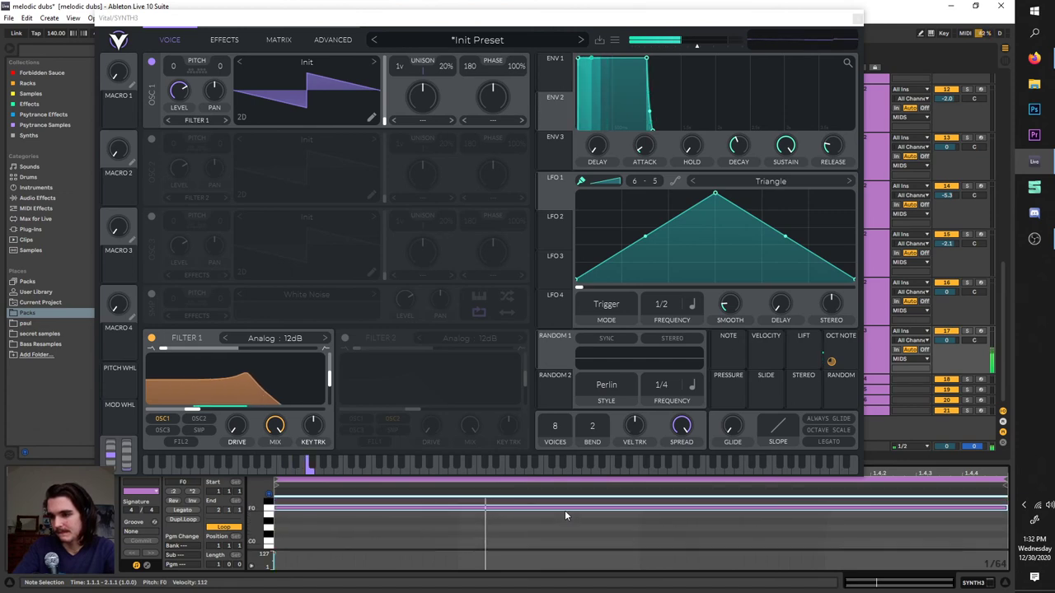
- Try to disconnect Oct Note from Filter 1's cutoff, assign Stereo to it, and raise the base cutoff slightly
{"action": "right_click", "coordinate": [219, 412]}
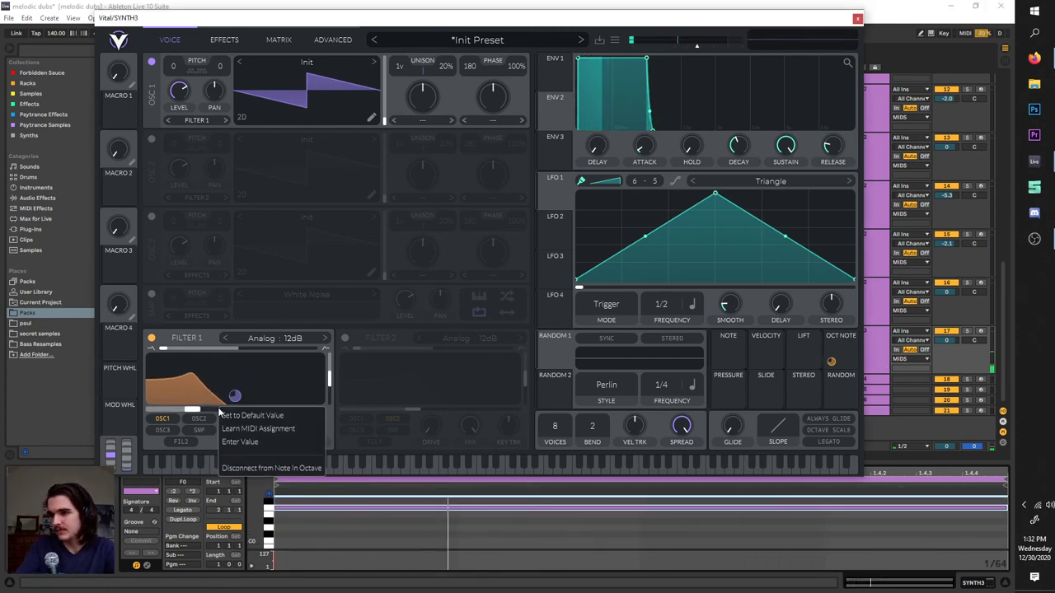
{"action": "left_click", "coordinate": [264, 468]}
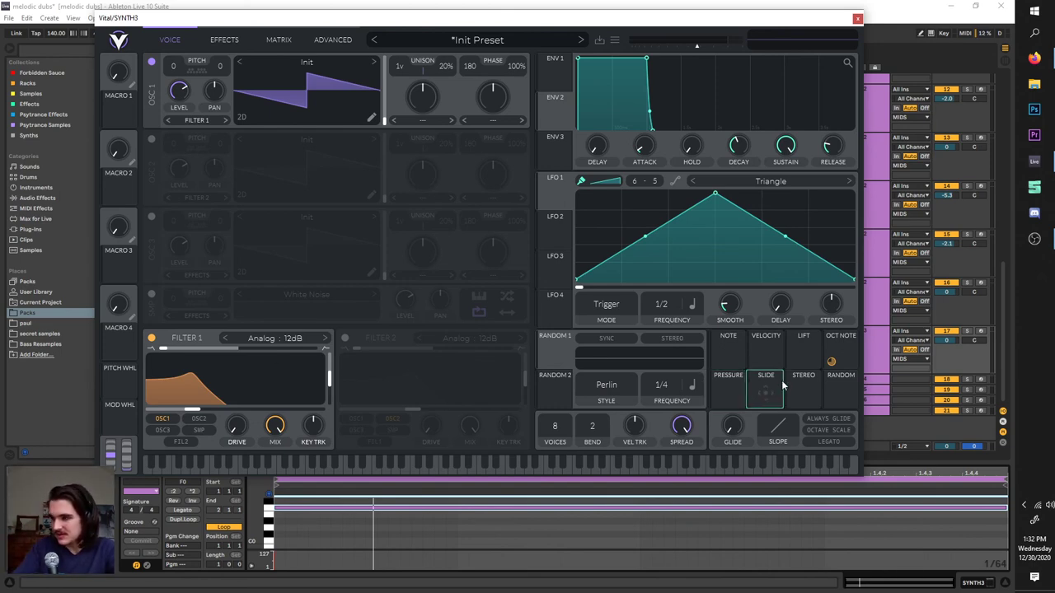
{"action": "left_click", "coordinate": [767, 401]}
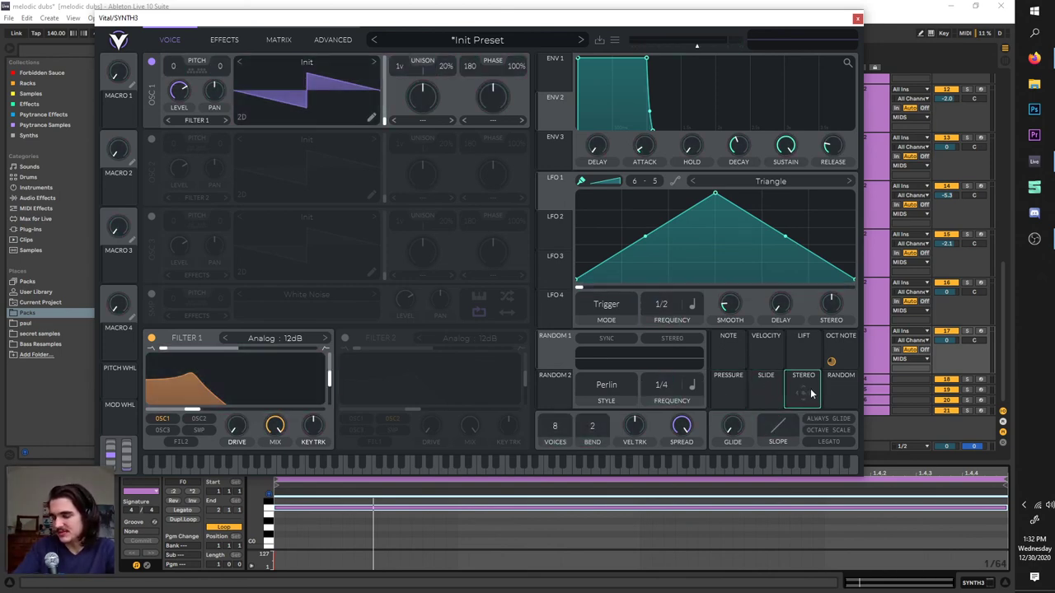
{"action": "left_click_drag", "start_coordinate": [810, 388], "coordinate": [235, 397]}
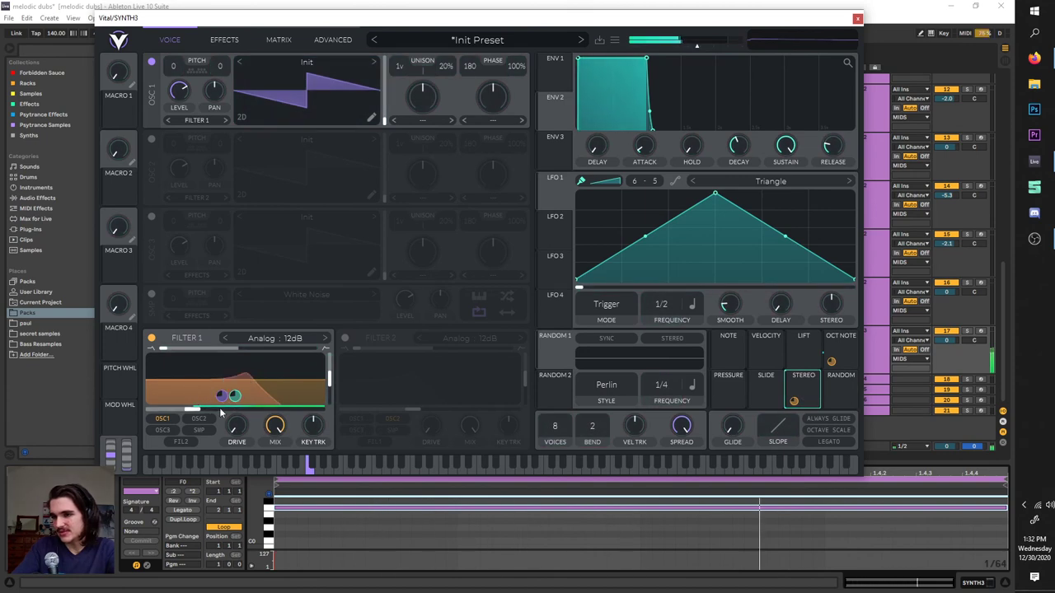
{"action": "left_click", "coordinate": [230, 398]}
{"action": "mouse_move", "coordinate": [198, 410]}
{"action": "left_mouse_down"}
{"action": "mouse_move", "coordinate": [167, 409]}
{"action": "mouse_move", "coordinate": [211, 410]}
{"action": "left_mouse_up"}
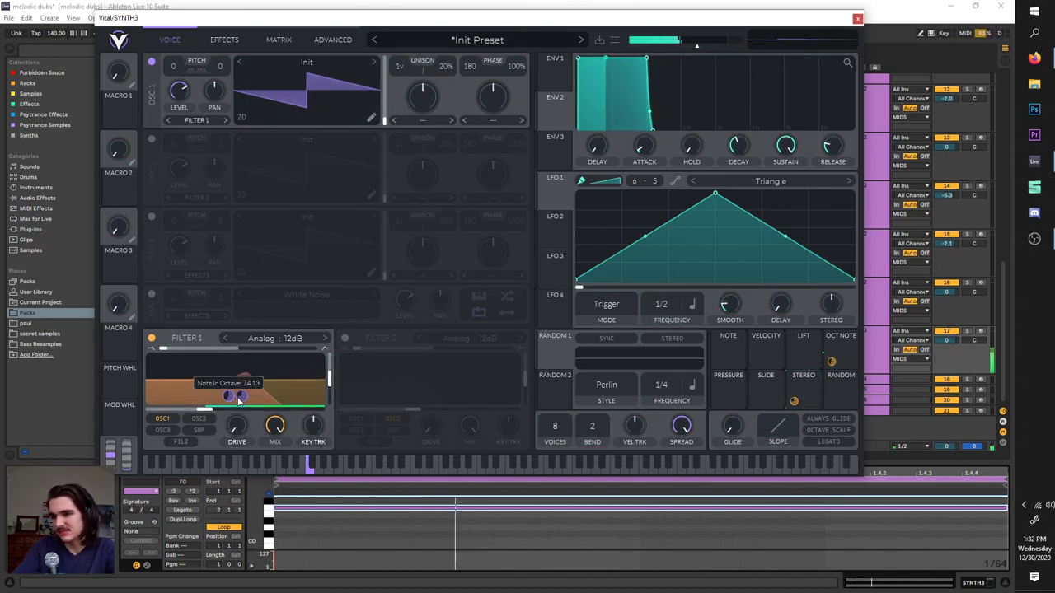
- Assign Random 1 to Oscillator 1's level, and switch on the Stereo option for Random 1 during playback
{"action": "right_click", "coordinate": [242, 396]}
{"action": "left_click", "coordinate": [619, 365]}
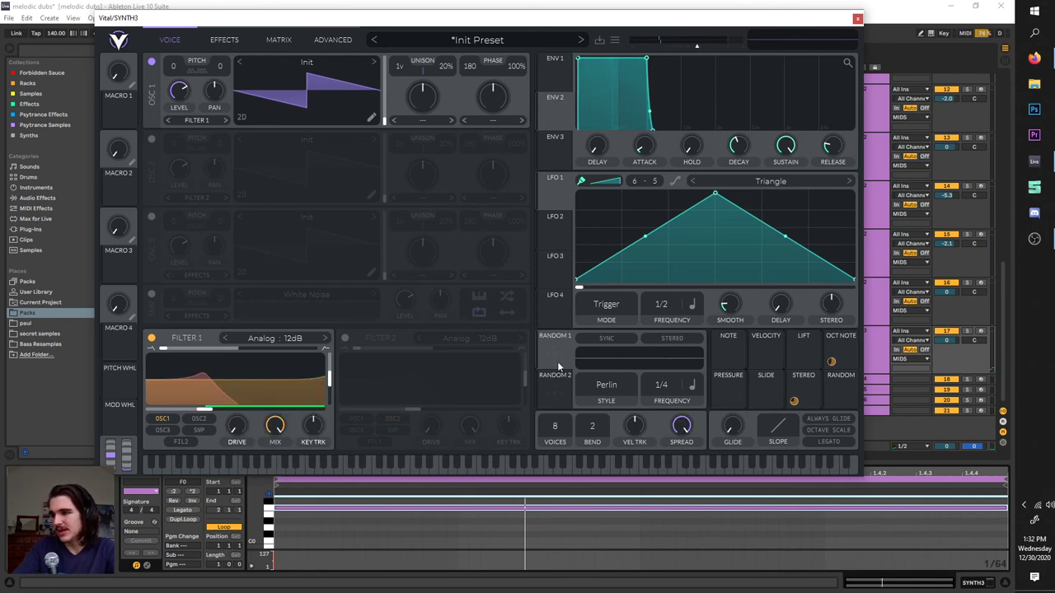
{"action": "left_click_drag", "start_coordinate": [558, 363], "coordinate": [180, 91]}
{"action": "key", "text": "space"}
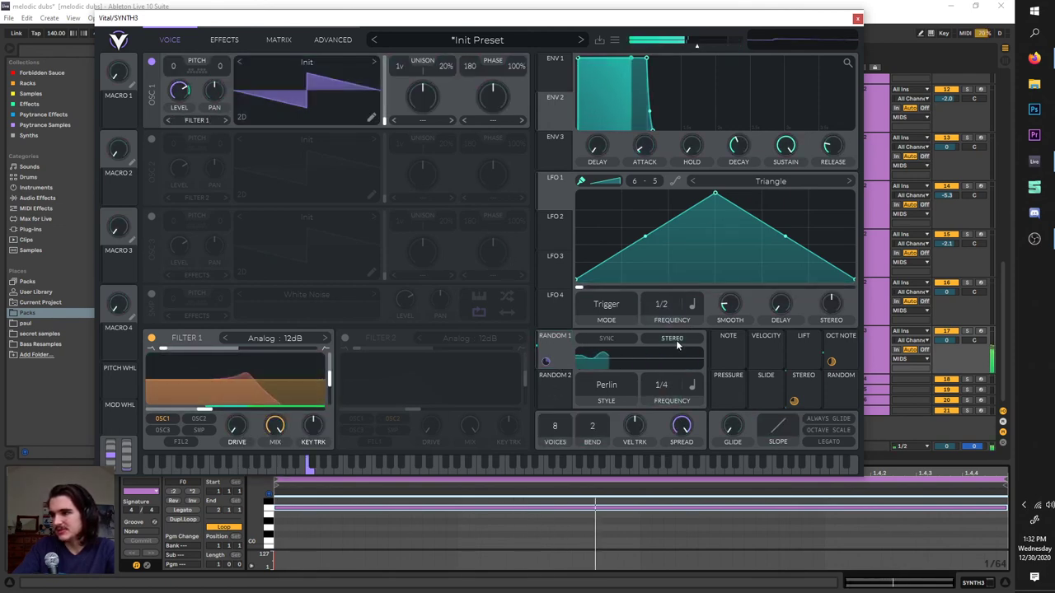
{"action": "left_click", "coordinate": [676, 342]}
- Disconnect the Random 1 modulation from Oscillator 1's level
{"action": "right_click", "coordinate": [212, 89]}
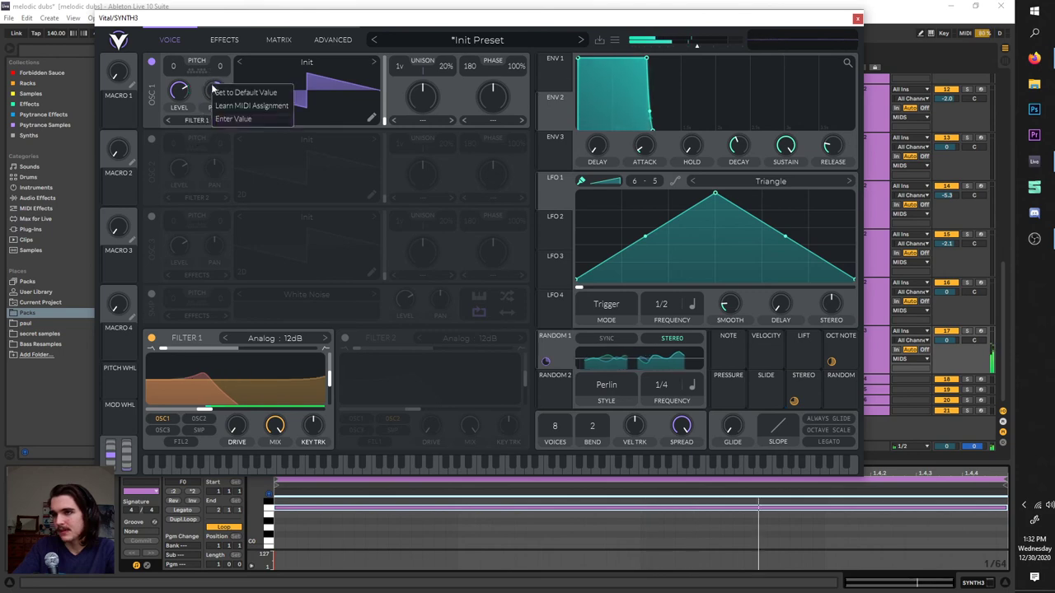
{"action": "right_click", "coordinate": [179, 91]}
{"action": "left_click", "coordinate": [221, 150]}
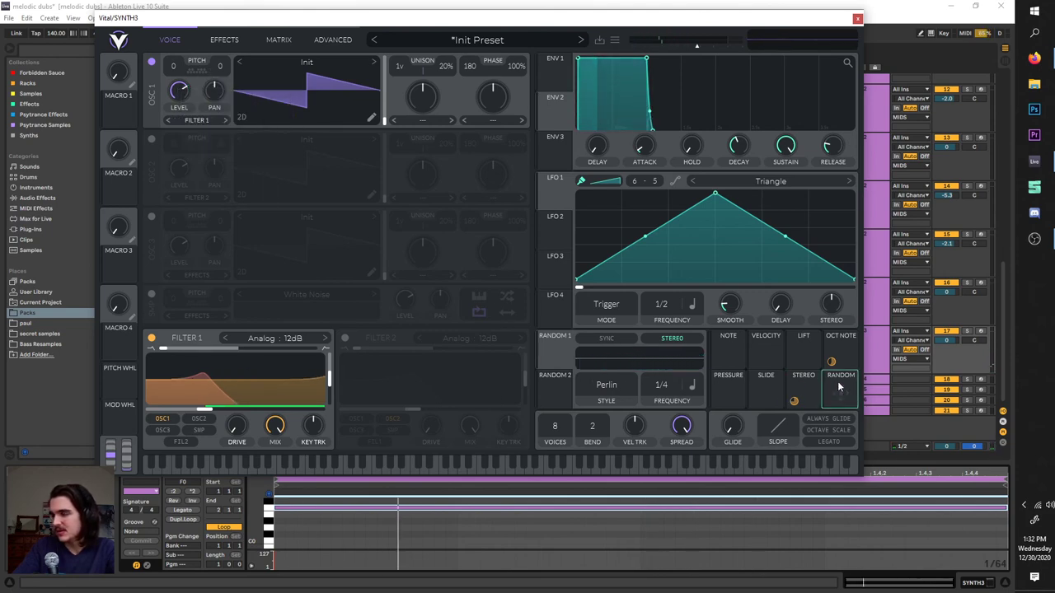
- Clear all modulations from Filter 1's cutoff, and assign only the per-note Random source to it
{"action": "left_click_drag", "start_coordinate": [839, 387], "coordinate": [206, 375]}
{"action": "right_click", "coordinate": [206, 371]}
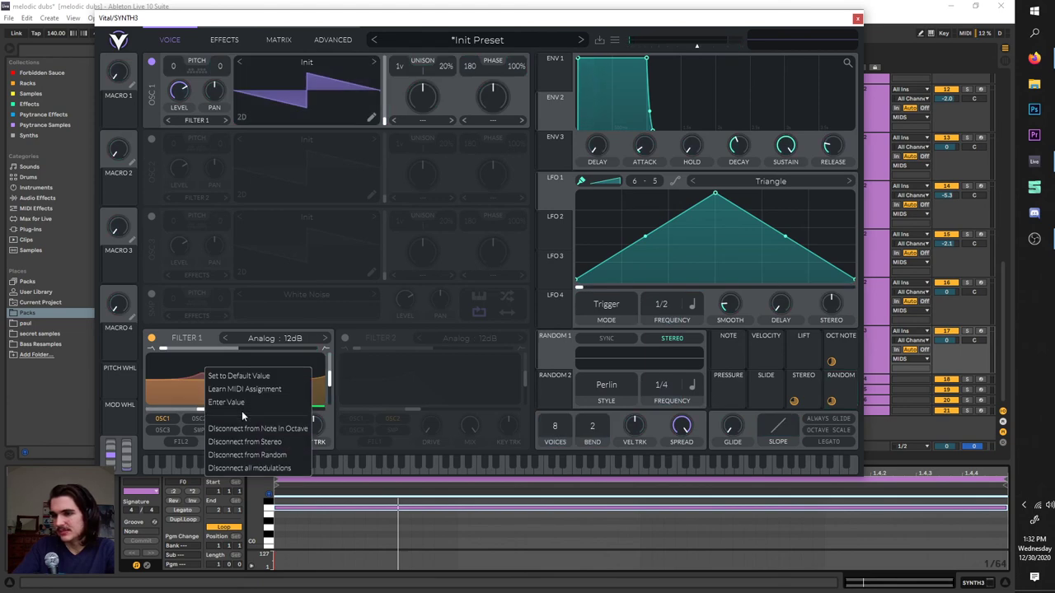
{"action": "left_click", "coordinate": [249, 468]}
{"action": "left_click_drag", "start_coordinate": [841, 386], "coordinate": [235, 397]}
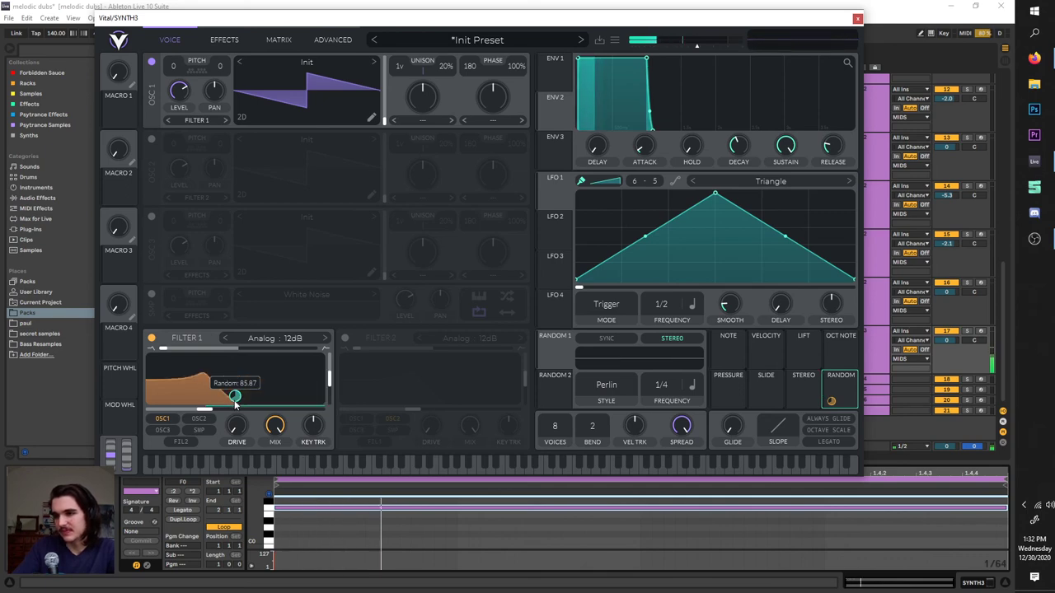
- Remove the Random modulation from Filter 1's cutoff using its modulation amount knob
{"action": "right_click", "coordinate": [235, 397]}
{"action": "right_click", "coordinate": [198, 406]}
{"action": "right_click", "coordinate": [233, 396]}
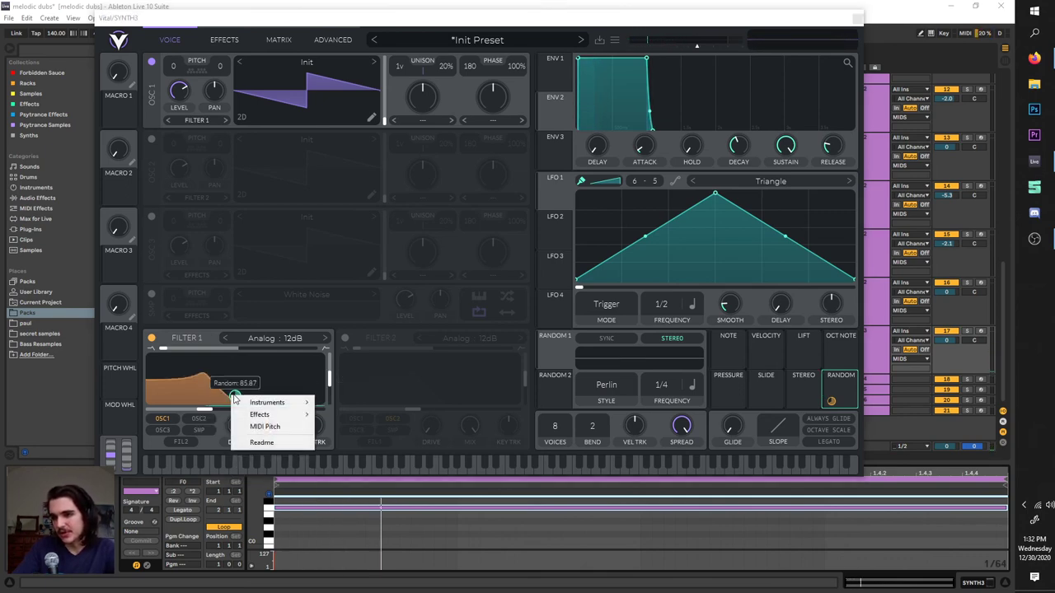
{"action": "right_click", "coordinate": [233, 397]}
{"action": "left_click", "coordinate": [239, 429]}
{"action": "right_click", "coordinate": [238, 399]}
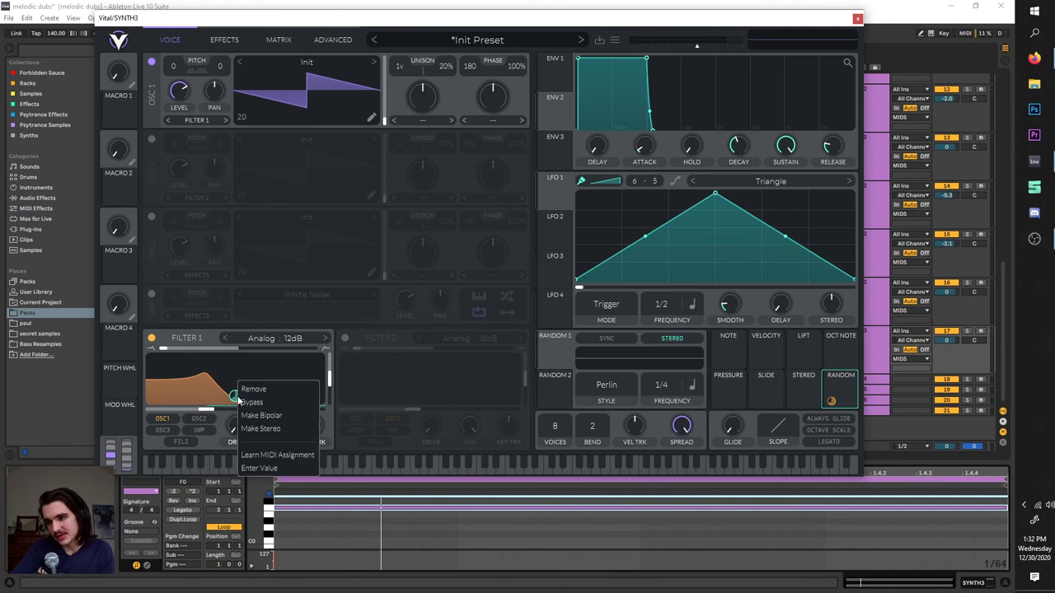
{"action": "left_click", "coordinate": [252, 389]}
- Assign Oct Note and Lift to Filter 1's cutoff, and Random to its drive
{"action": "right_click", "coordinate": [212, 409]}
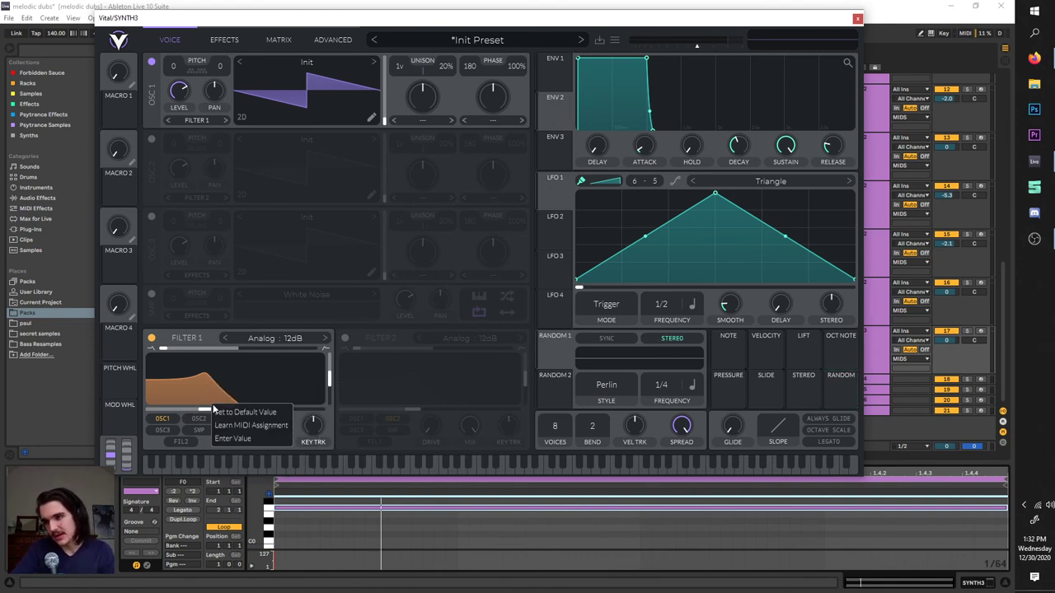
{"action": "left_click", "coordinate": [847, 353]}
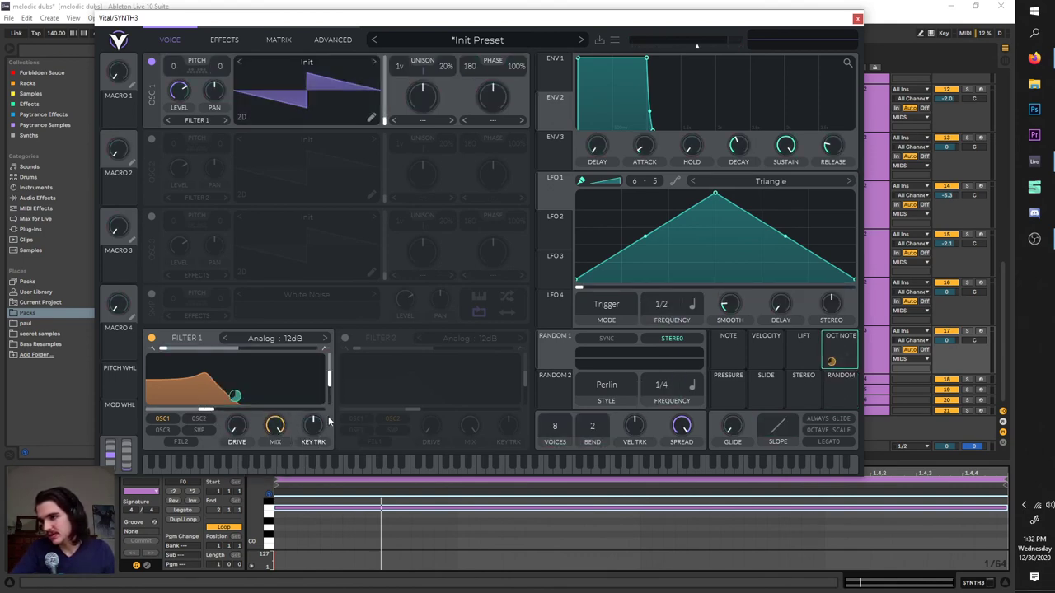
{"action": "left_click_drag", "start_coordinate": [834, 394], "coordinate": [257, 440]}
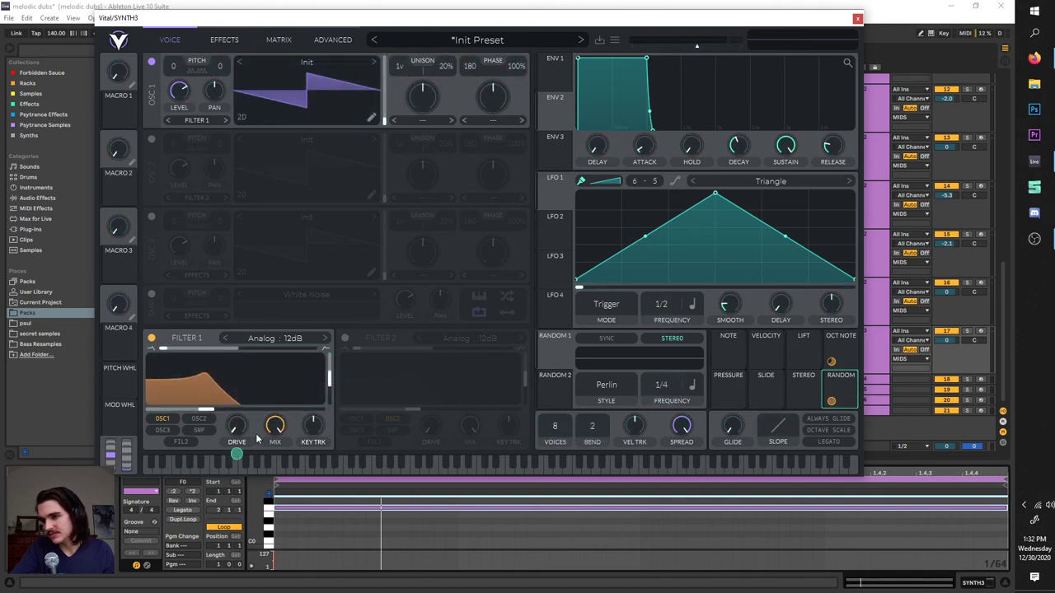
{"action": "left_click_drag", "start_coordinate": [804, 346], "coordinate": [224, 384]}
- Disconnect all modulations from Filter 1's cutoff and drive
{"action": "right_click", "coordinate": [224, 384]}
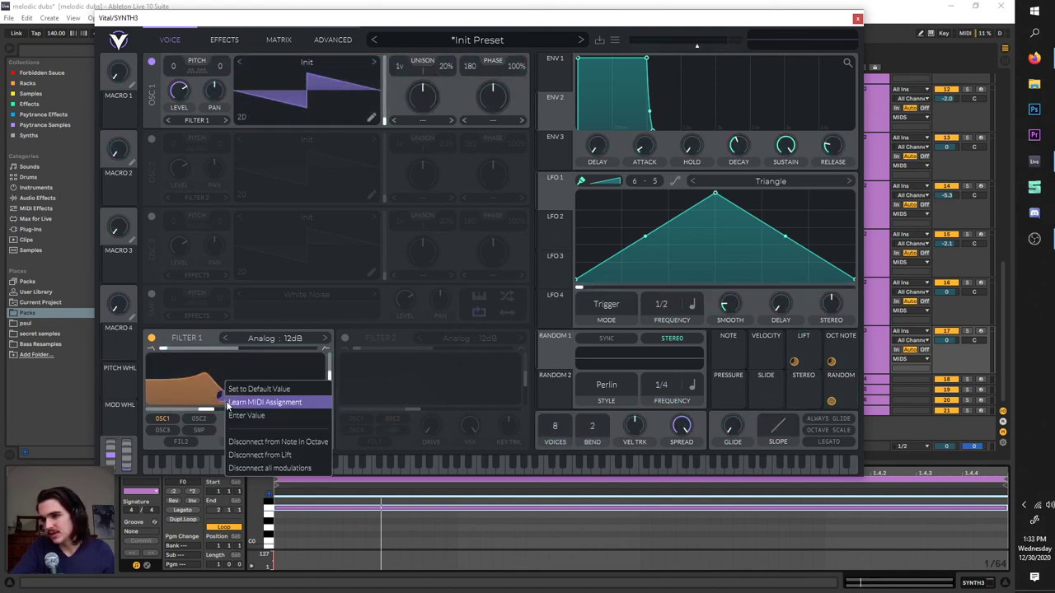
{"action": "left_click", "coordinate": [264, 468]}
{"action": "right_click", "coordinate": [236, 425]}
{"action": "left_click", "coordinate": [272, 468]}
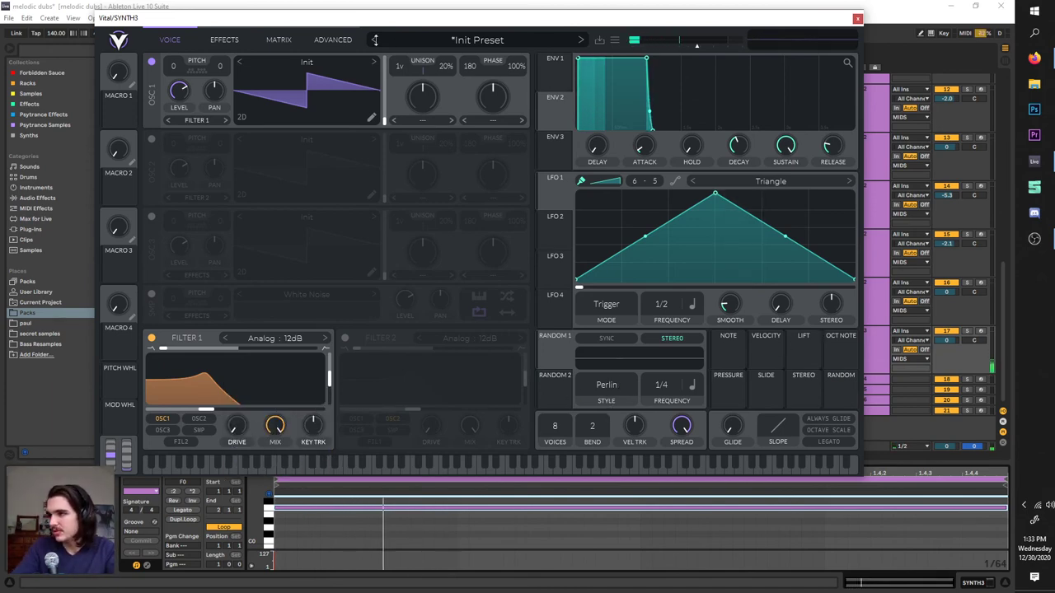
- Assign LFO 1 to Filter 1's cutoff, and open the modulation matrix to show the connection
{"action": "left_click", "coordinate": [290, 41]}
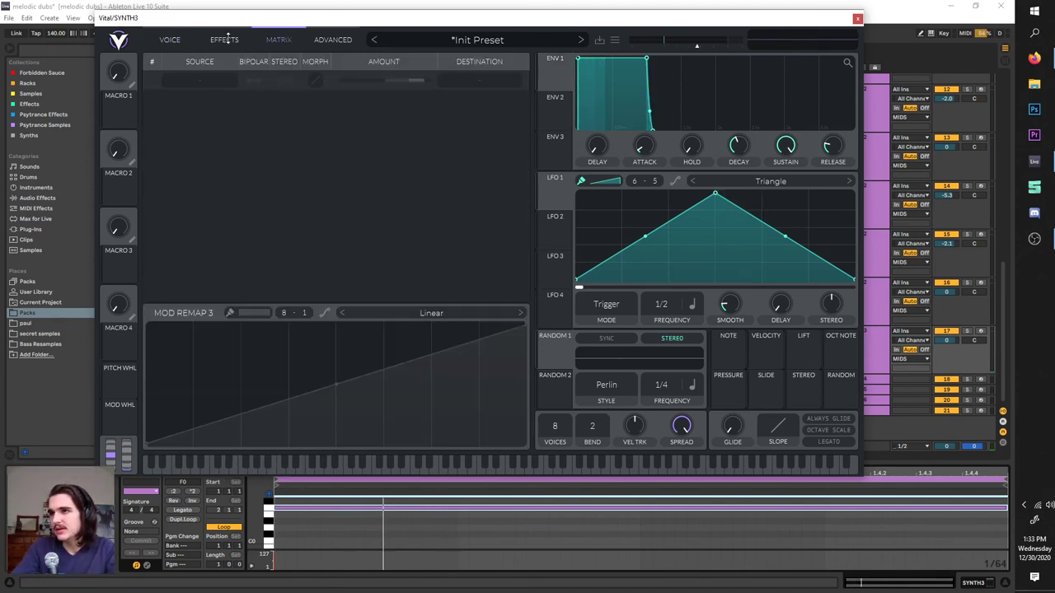
{"action": "left_click", "coordinate": [173, 39]}
{"action": "left_click_drag", "start_coordinate": [554, 190], "coordinate": [233, 394]}
{"action": "left_click", "coordinate": [284, 39]}
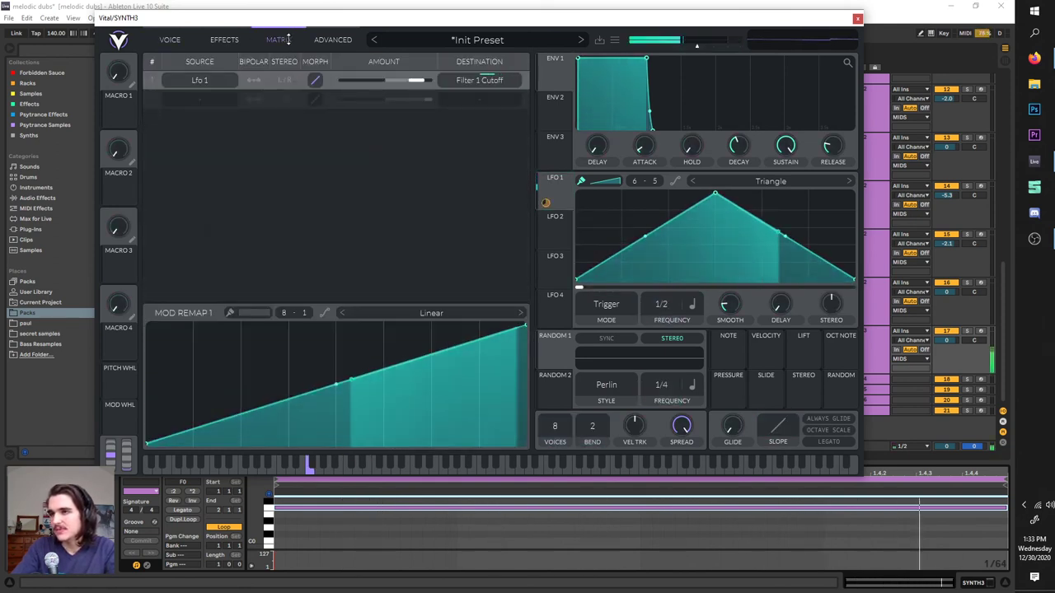
- Try a bent Morph curve and the Stereo option on the LFO 1 connection, and return both to their defaults
{"action": "left_click_drag", "start_coordinate": [315, 81], "coordinate": [315, 54]}
{"action": "left_click", "coordinate": [288, 84]}
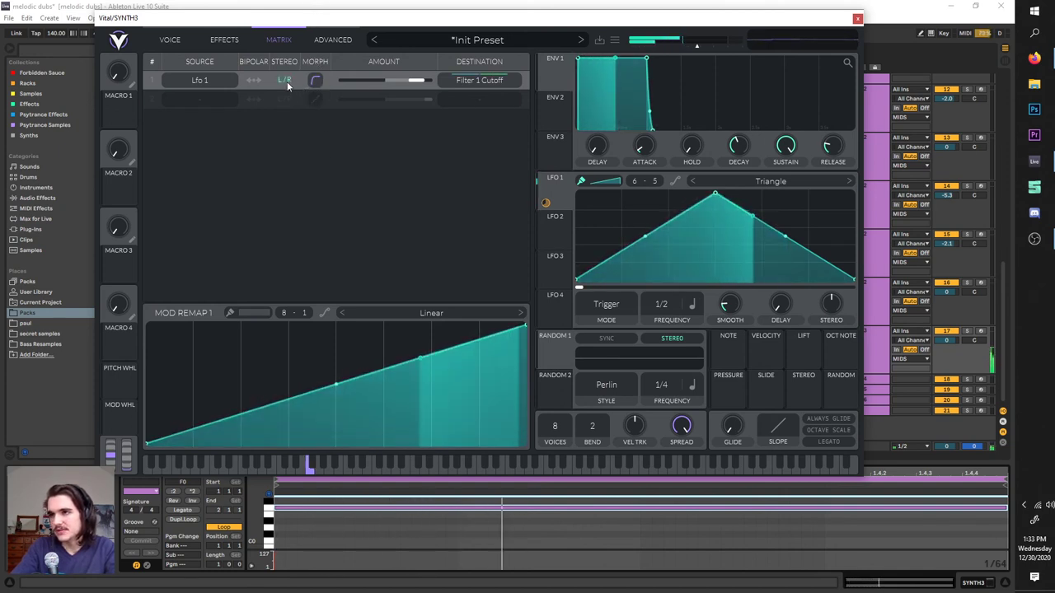
{"action": "left_click", "coordinate": [286, 81]}
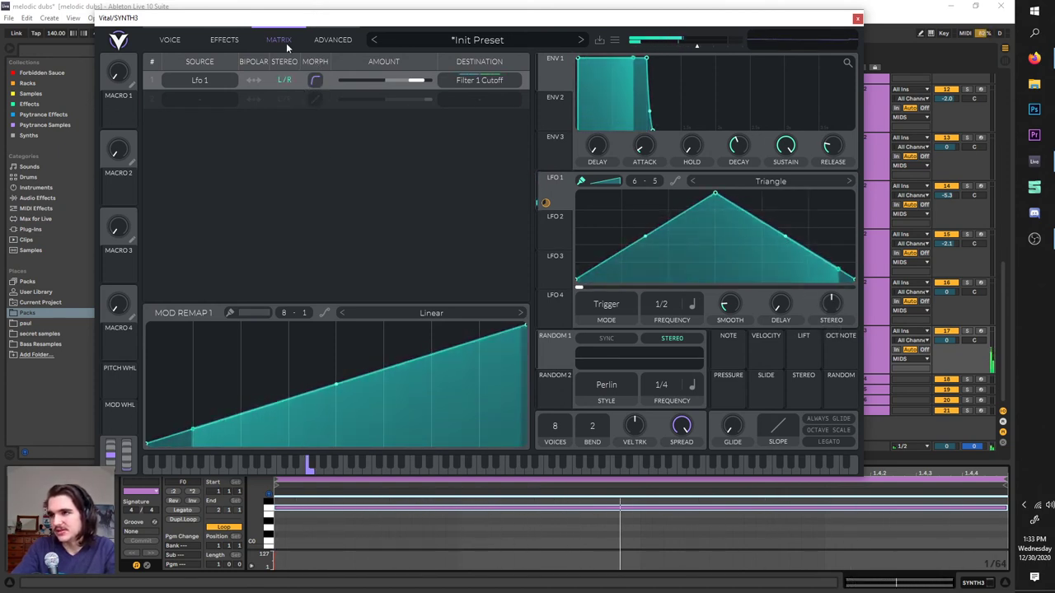
{"action": "left_click", "coordinate": [284, 81]}
{"action": "mouse_move", "coordinate": [315, 80]}
{"action": "left_mouse_down"}
{"action": "mouse_move", "coordinate": [313, 198]}
{"action": "mouse_move", "coordinate": [306, 82]}
{"action": "mouse_move", "coordinate": [308, 94]}
{"action": "left_mouse_up"}
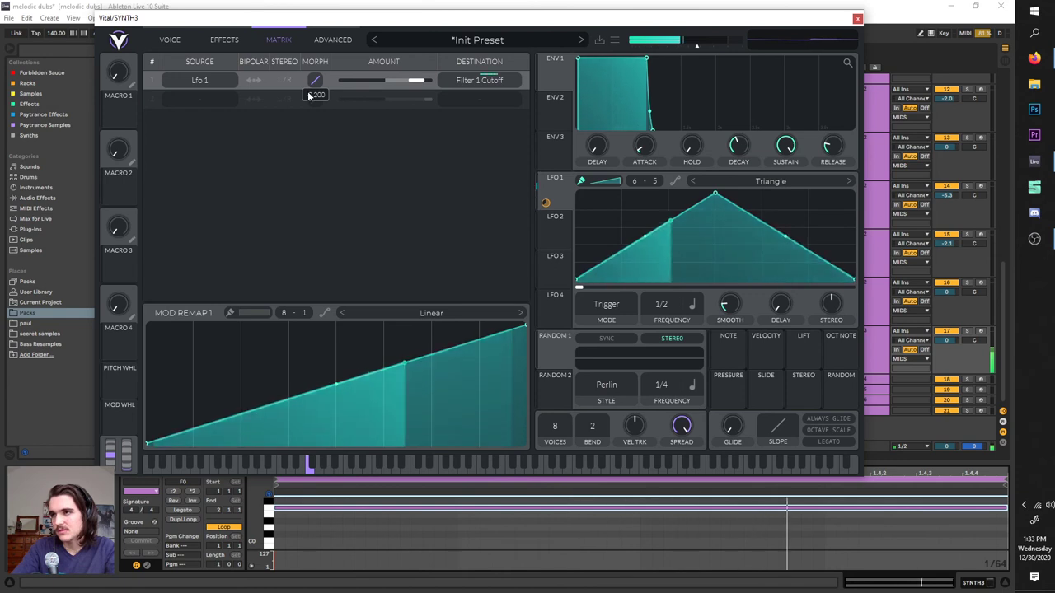
- Lower the LFO 1 modulation amount in the matrix, and compare it with the cutoff's modulation on the Voice page
{"action": "left_click_drag", "start_coordinate": [387, 82], "coordinate": [437, 70]}
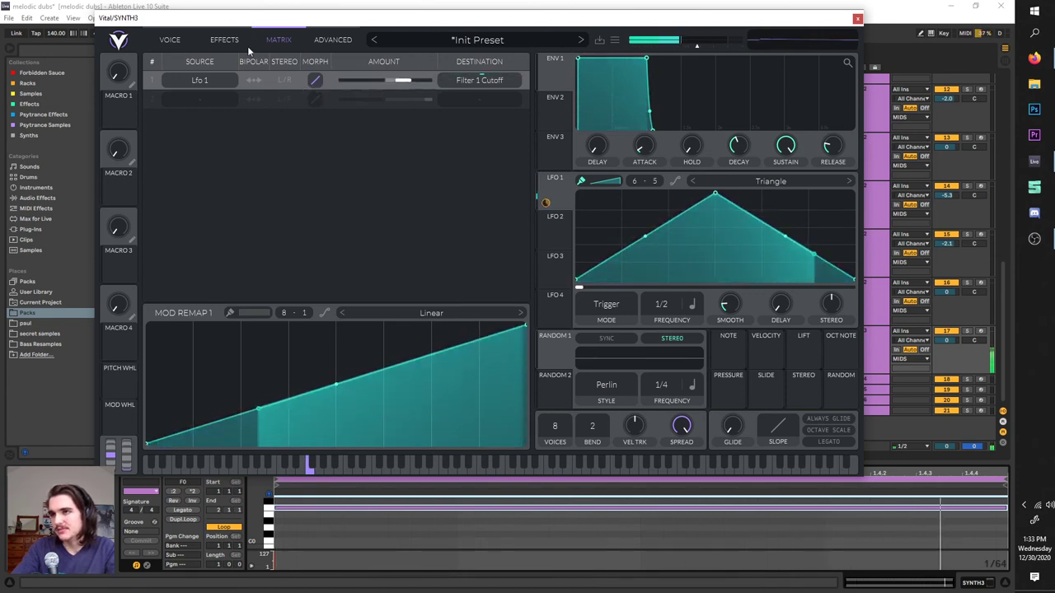
{"action": "left_click", "coordinate": [172, 39]}
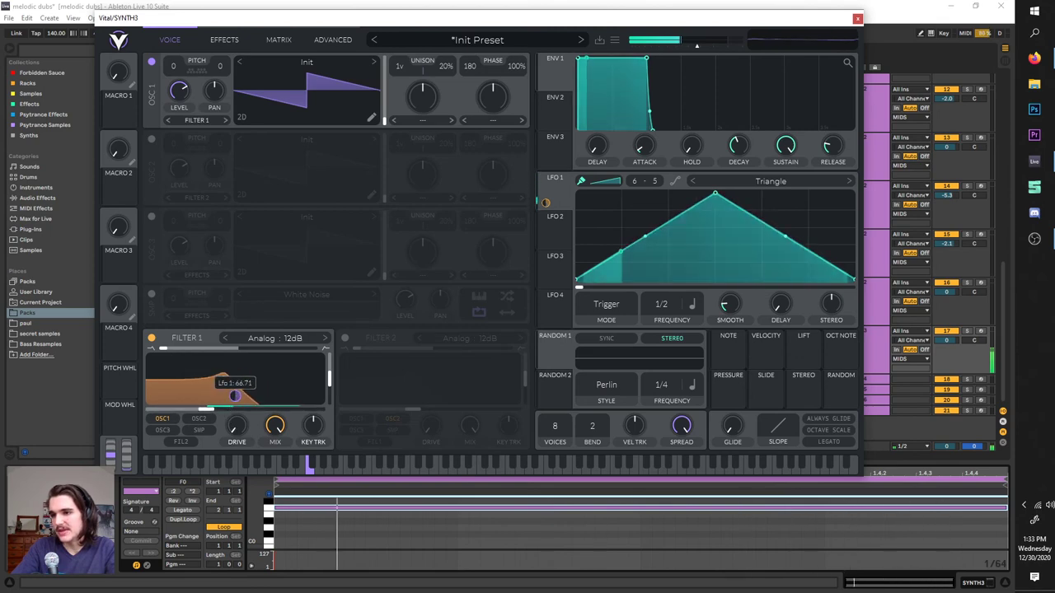
{"action": "left_click", "coordinate": [278, 36]}
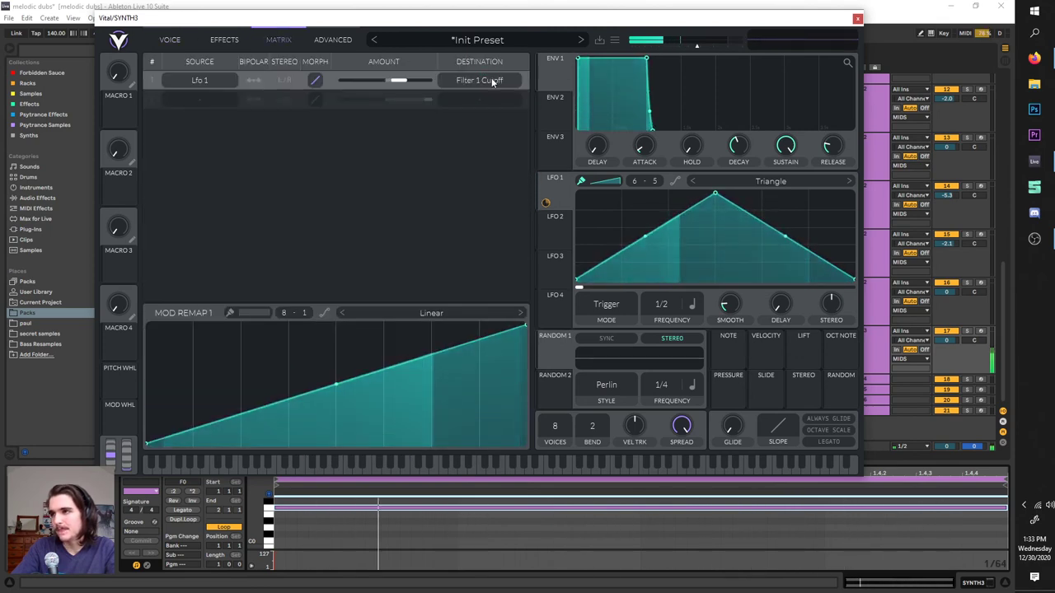
- Change the LFO 1 connection's destination to Oscillator 1 Level, and raise its amount to the maximum
{"action": "left_click", "coordinate": [492, 81]}
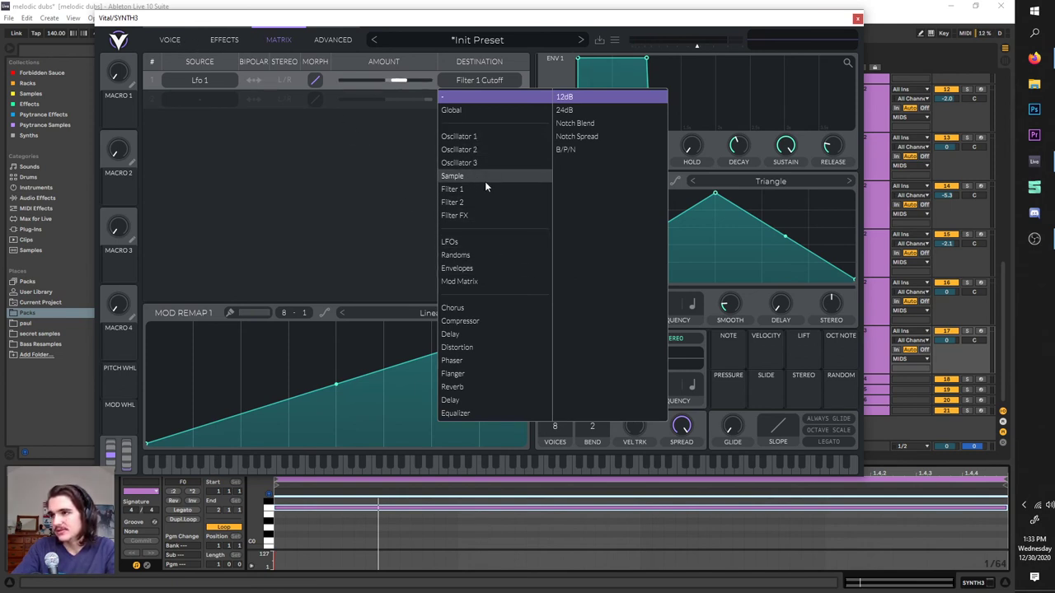
{"action": "left_click", "coordinate": [483, 137]}
{"action": "left_click", "coordinate": [574, 176]}
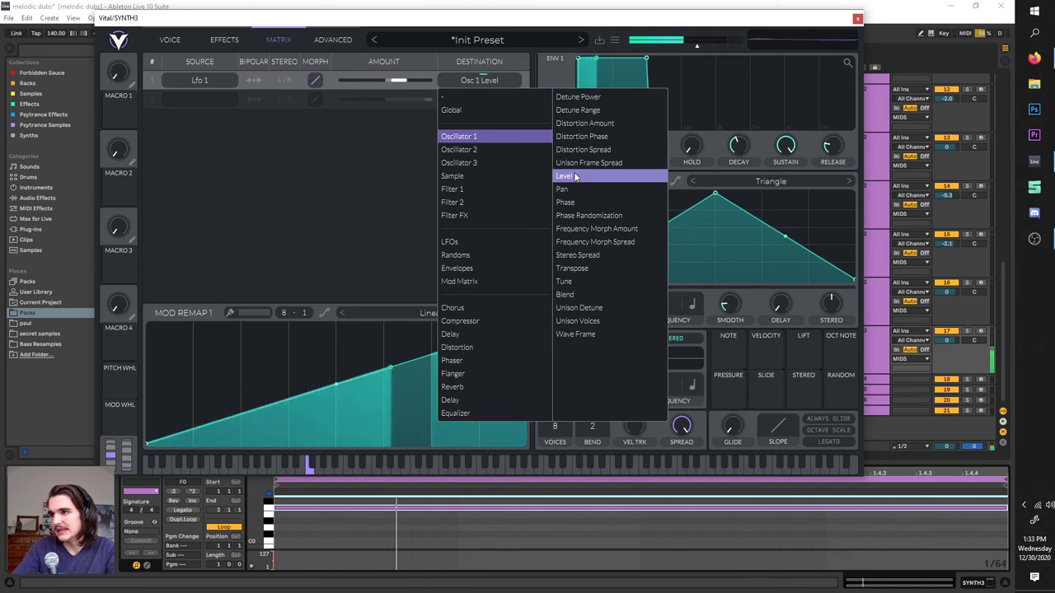
{"action": "left_click", "coordinate": [491, 148]}
{"action": "left_click", "coordinate": [495, 136]}
{"action": "left_click_drag", "start_coordinate": [397, 80], "coordinate": [449, 80]}
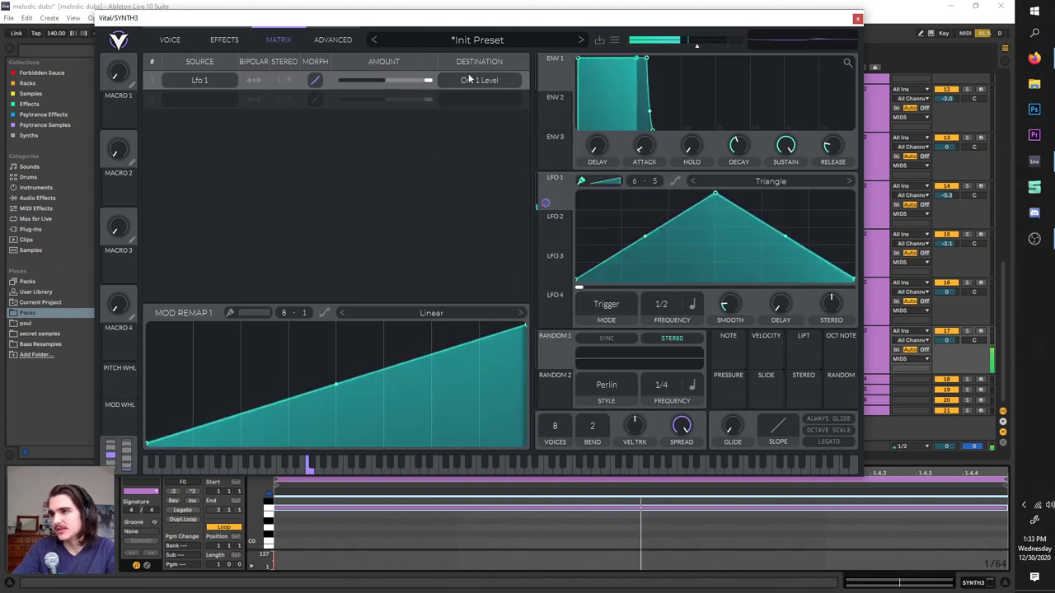
- Change the LFO 1 connection's destination to Filter 1 Cutoff
{"action": "left_click", "coordinate": [480, 82]}
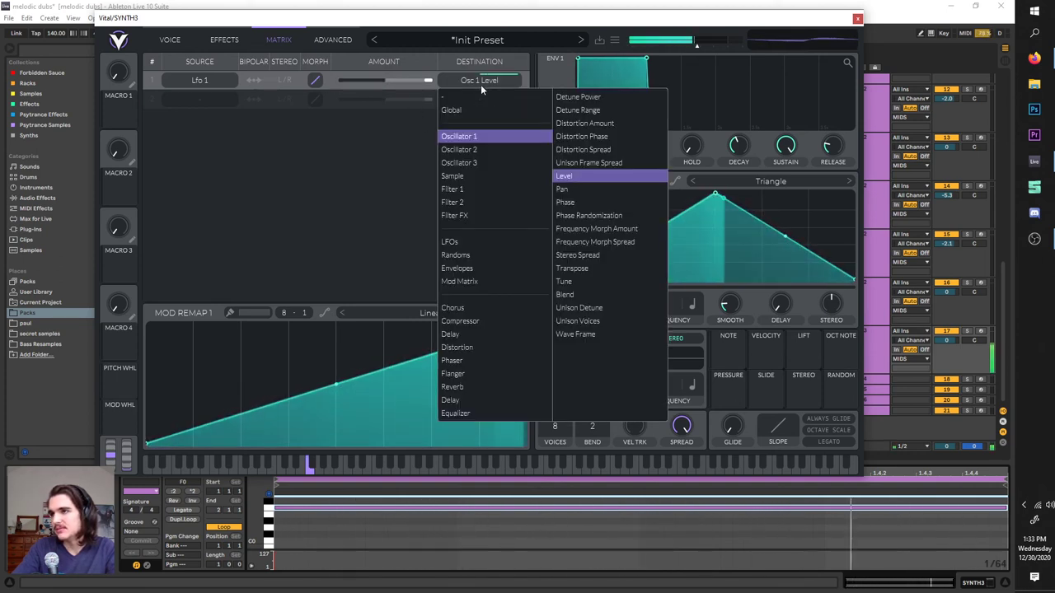
{"action": "left_click", "coordinate": [476, 189]}
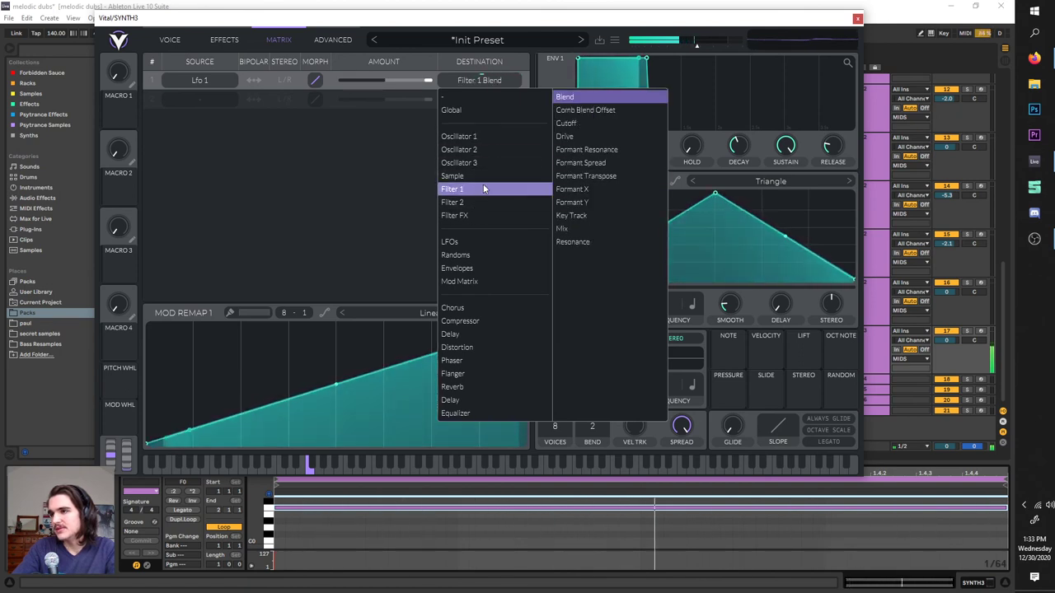
{"action": "left_click", "coordinate": [591, 125]}
{"action": "left_click", "coordinate": [391, 131]}
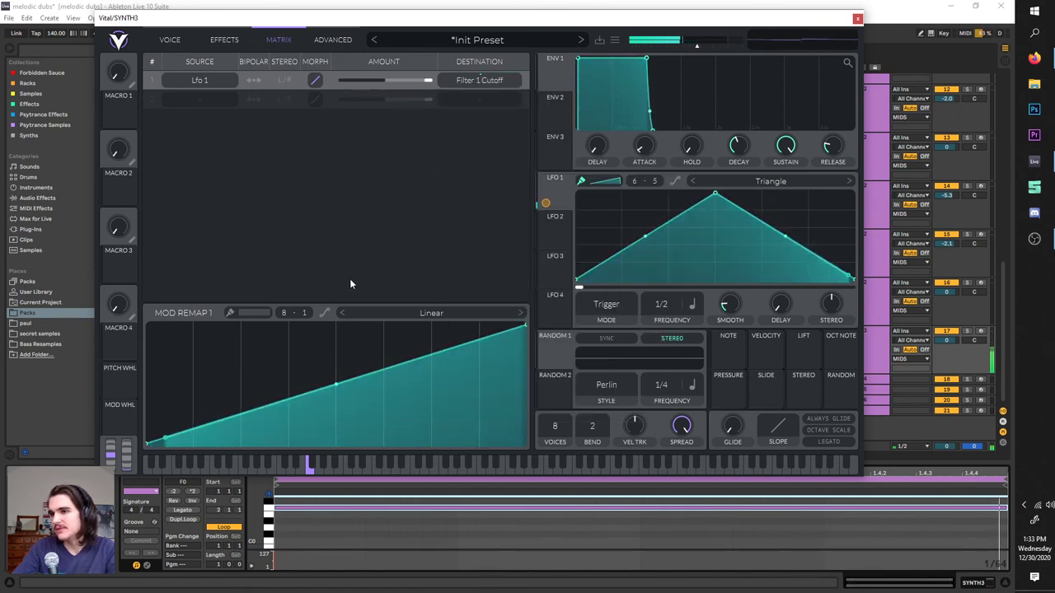
- Reshape the Mod Remap 1 curve with two added points, a peak near the start and a dip to zero before the middle
{"action": "double_click", "coordinate": [269, 415]}
{"action": "left_click_drag", "start_coordinate": [268, 416], "coordinate": [176, 362]}
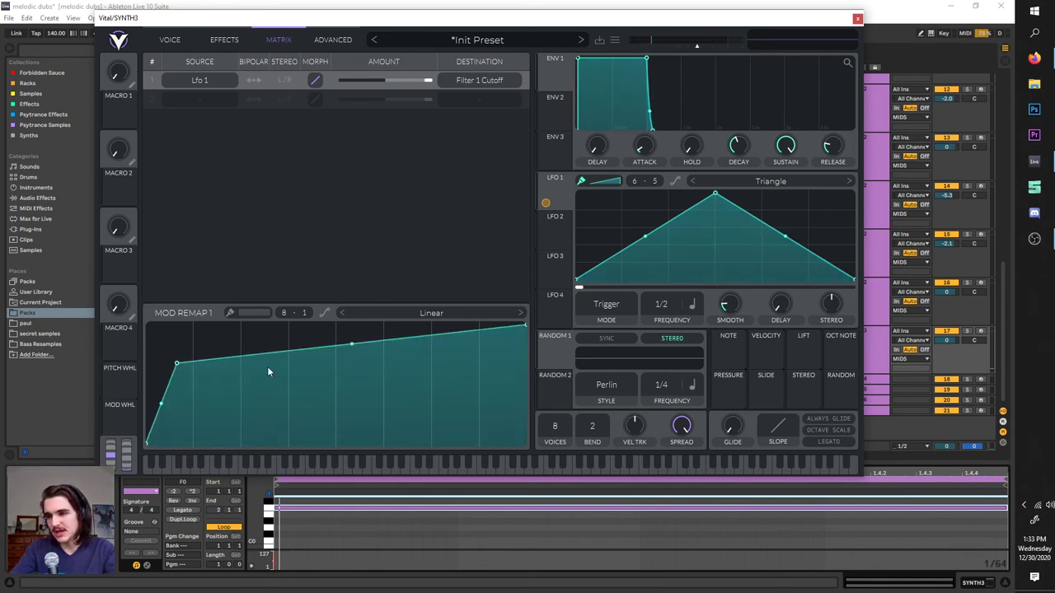
{"action": "double_click", "coordinate": [267, 368]}
{"action": "left_click_drag", "start_coordinate": [267, 368], "coordinate": [300, 443]}
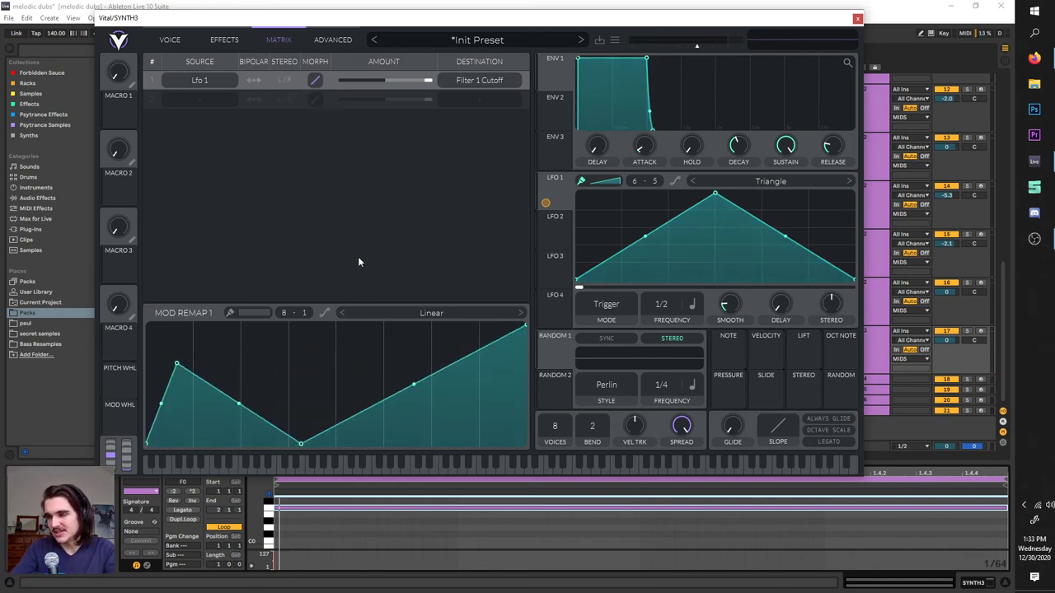
- Add another peak and dip to zero on the Mod Remap 1 curve, and audition the Saw Down, Square and Nervous Groove shapes
{"action": "left_click_drag", "start_coordinate": [406, 362], "coordinate": [462, 506]}
{"action": "double_click", "coordinate": [440, 336]}
{"action": "left_click", "coordinate": [378, 312]}
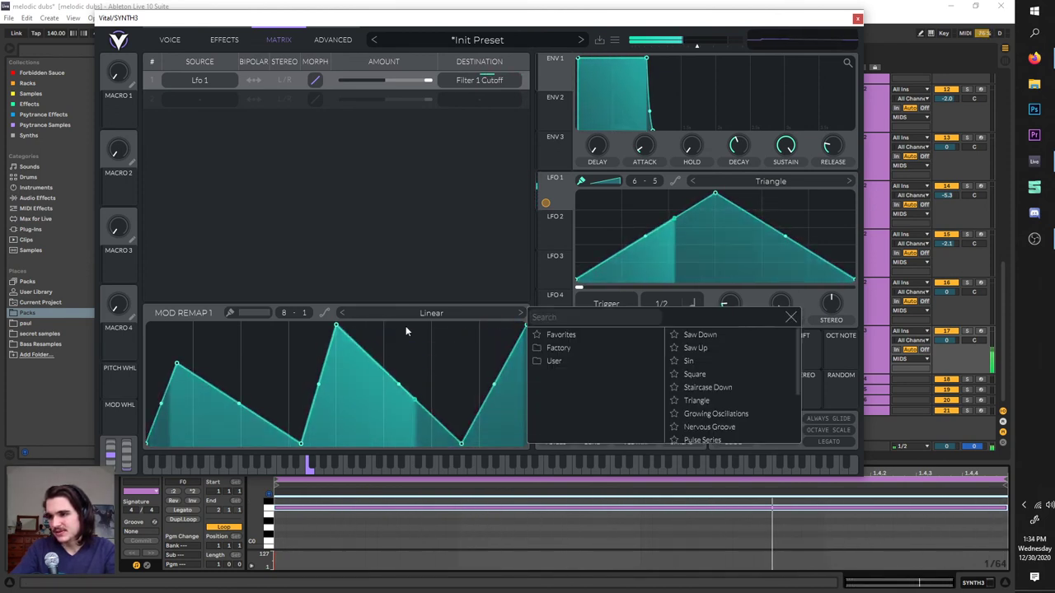
{"action": "left_click", "coordinate": [709, 335]}
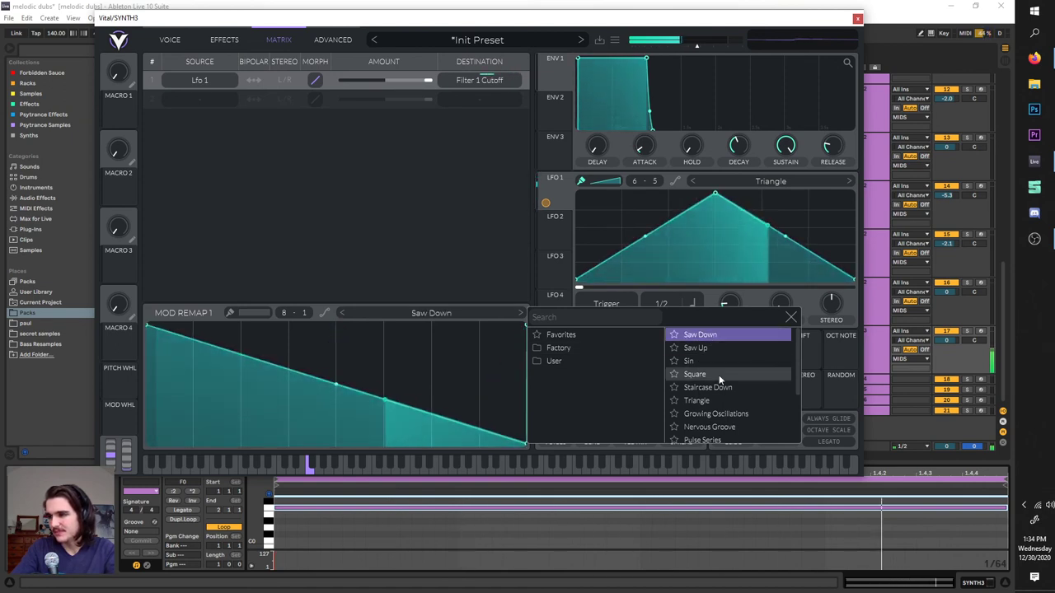
{"action": "left_click", "coordinate": [718, 375]}
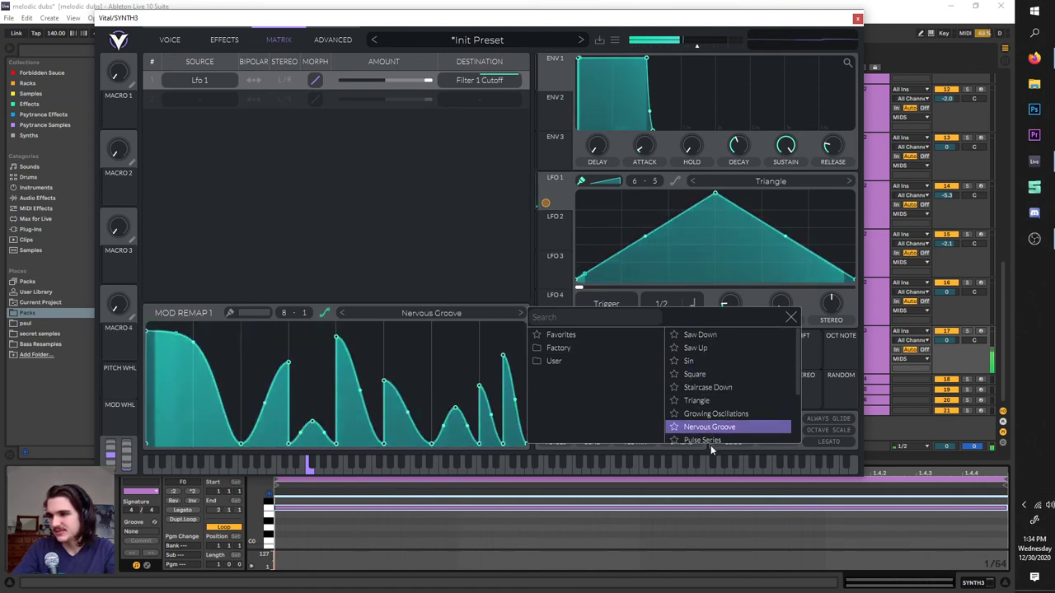
{"action": "left_click", "coordinate": [708, 429]}
- Load the Side Chain 2 shape into Mod Remap 1
{"action": "left_click", "coordinate": [460, 313]}
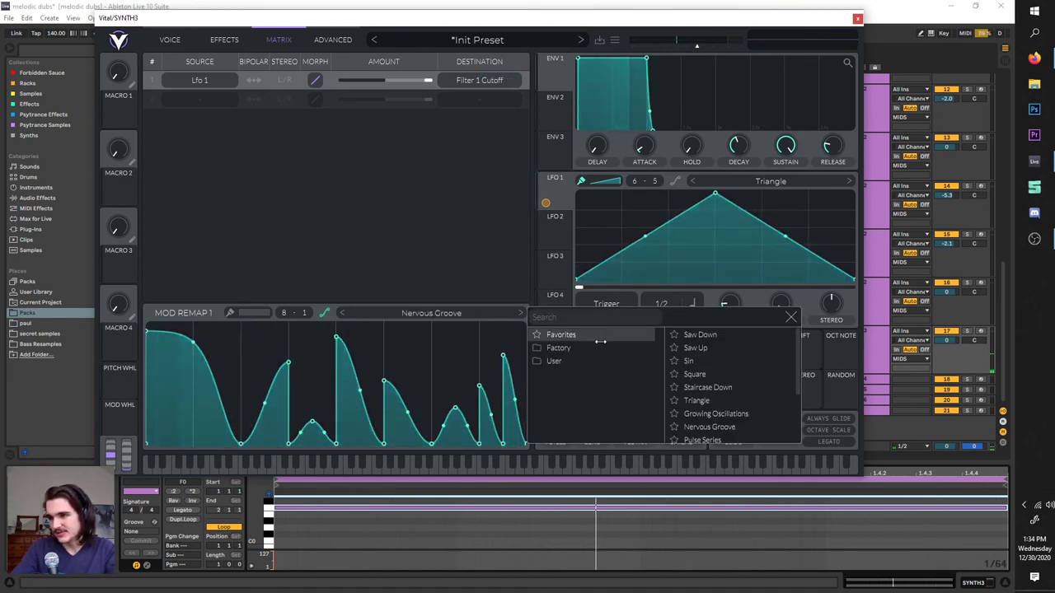
{"action": "left_click", "coordinate": [725, 404]}
{"action": "scroll", "coordinate": [725, 396], "scroll_direction": "down", "scroll_amount": 2}
{"action": "left_click", "coordinate": [744, 410]}
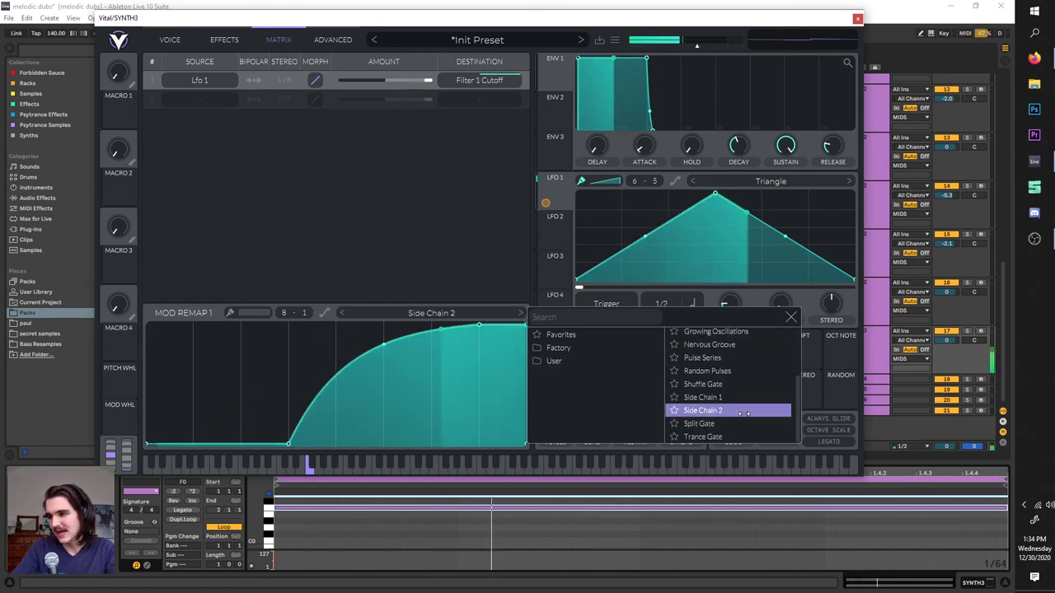
{"action": "left_click", "coordinate": [389, 350]}
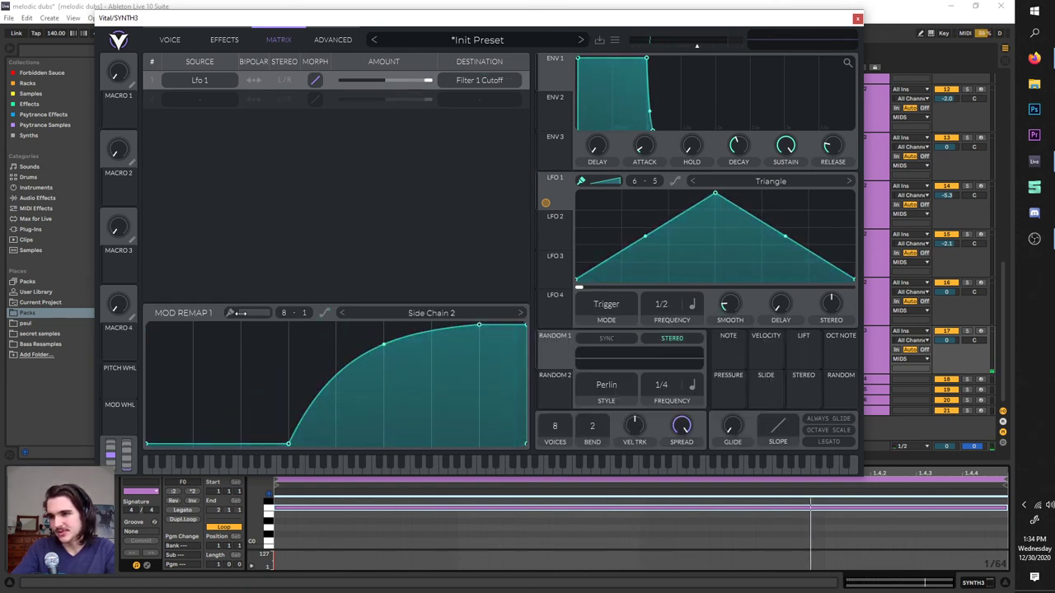
- Paint an uneven stepped pattern with a narrow spike near the end over the Mod Remap 1 curve
{"action": "mouse_move", "coordinate": [220, 371]}
{"action": "left_mouse_down"}
{"action": "mouse_move", "coordinate": [453, 417]}
{"action": "mouse_move", "coordinate": [571, 362]}
{"action": "mouse_move", "coordinate": [360, 375]}
{"action": "left_mouse_up"}
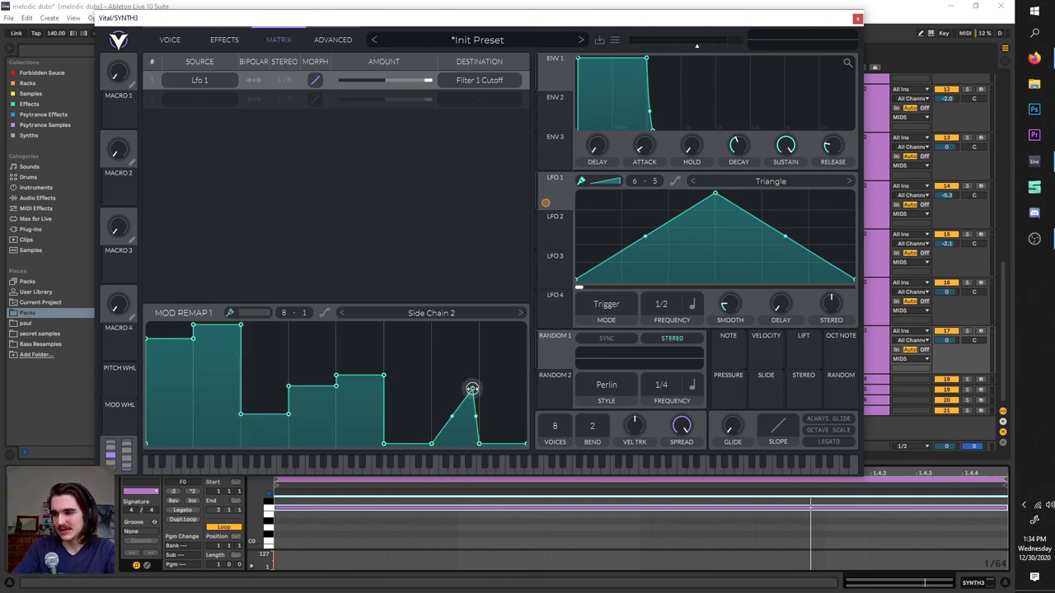
{"action": "left_click", "coordinate": [333, 40]}
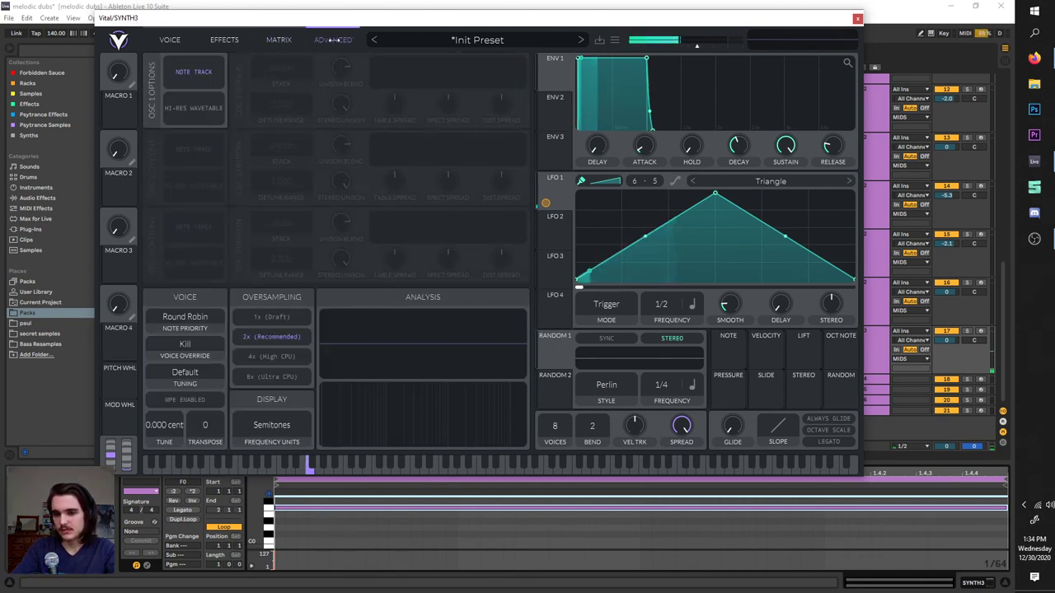
{"action": "left_click", "coordinate": [334, 39]}
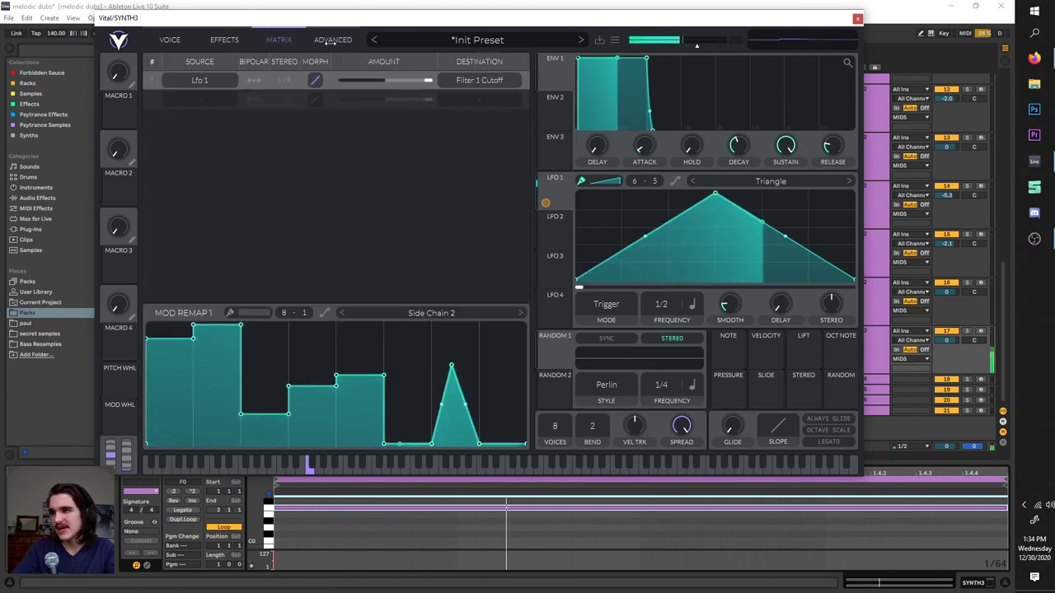
- Initialize the preset to clear all modulation and filter changes
{"action": "left_click", "coordinate": [331, 40]}
{"action": "left_click", "coordinate": [170, 40]}
{"action": "left_click", "coordinate": [615, 40]}
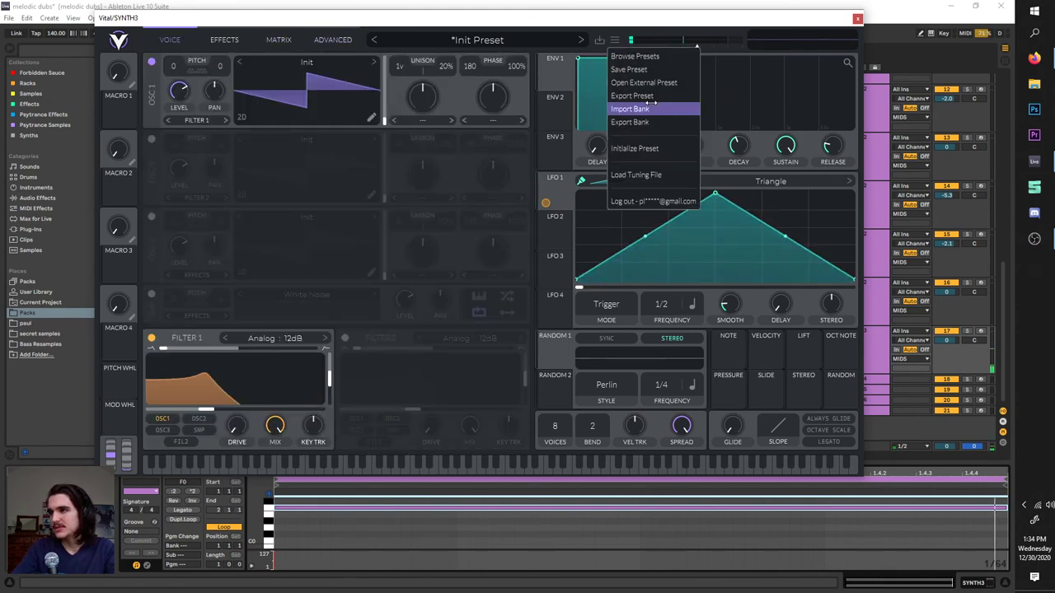
{"action": "left_click", "coordinate": [634, 149]}
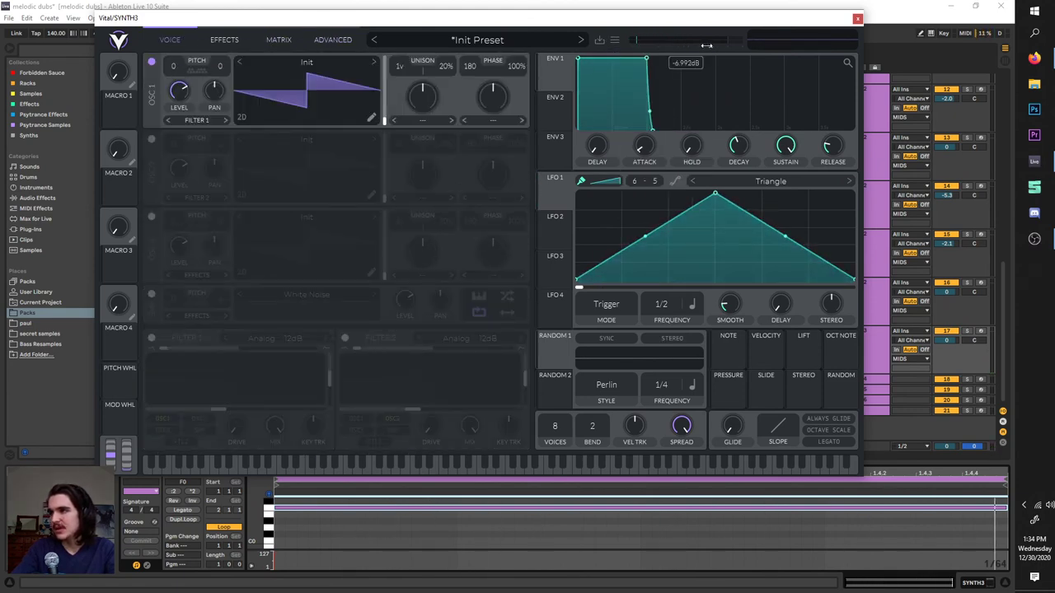
- Turn off Note Track for Oscillator 1, and test it by moving the clip's note to E0 and back
{"action": "left_click", "coordinate": [333, 40]}
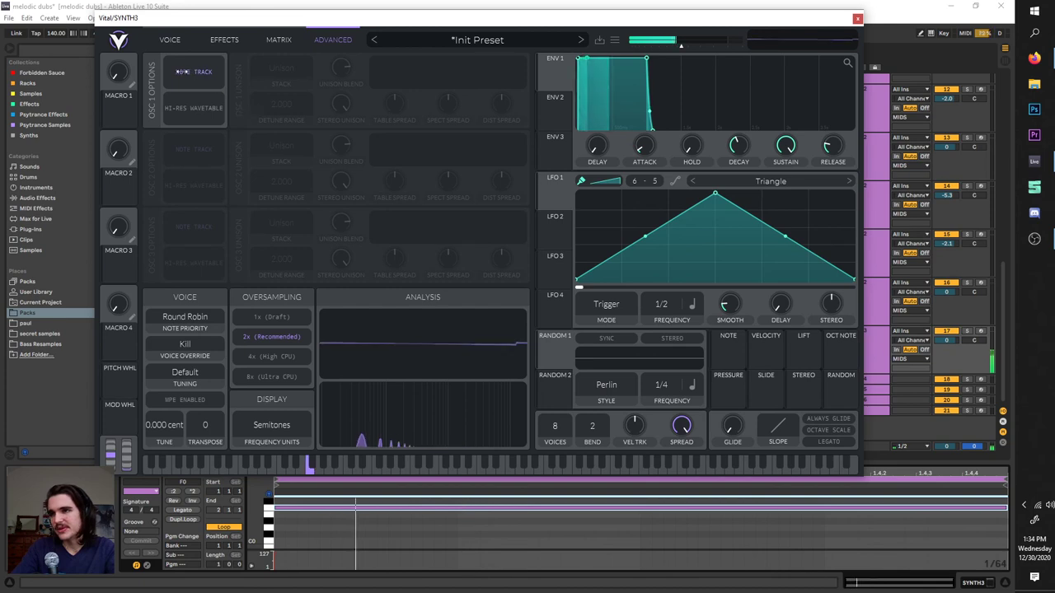
{"action": "mouse_move", "coordinate": [354, 500]}
{"action": "left_mouse_down"}
{"action": "mouse_move", "coordinate": [360, 532]}
{"action": "mouse_move", "coordinate": [360, 508]}
{"action": "left_mouse_up"}
{"action": "left_click", "coordinate": [194, 74]}
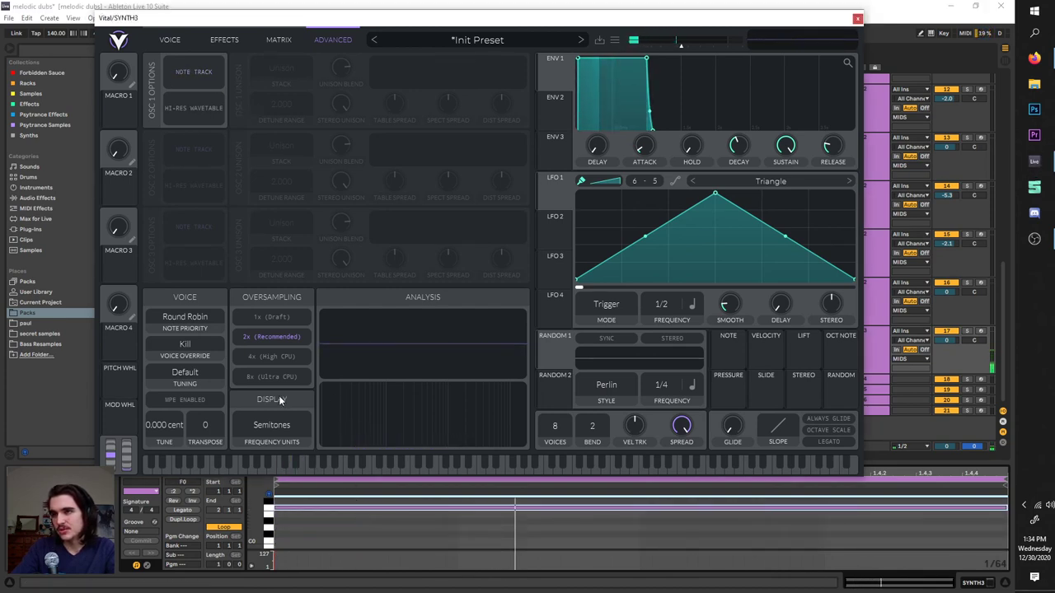
{"action": "left_click", "coordinate": [323, 505]}
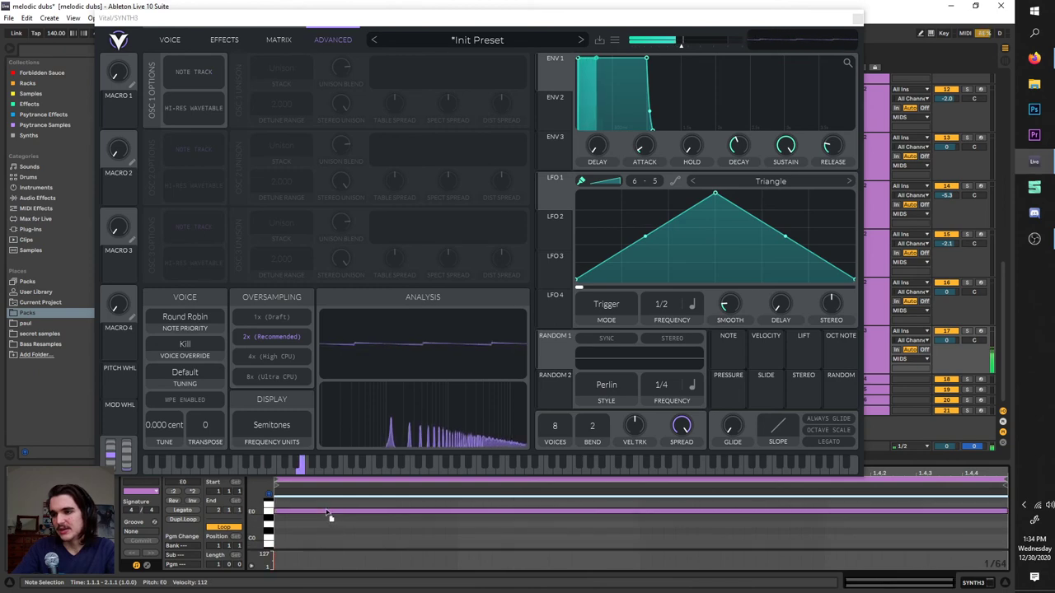
{"action": "left_click", "coordinate": [324, 507]}
- Try transposing Oscillator 1 up and reset it to 0, and turn its Note Track back on
{"action": "left_click", "coordinate": [170, 39]}
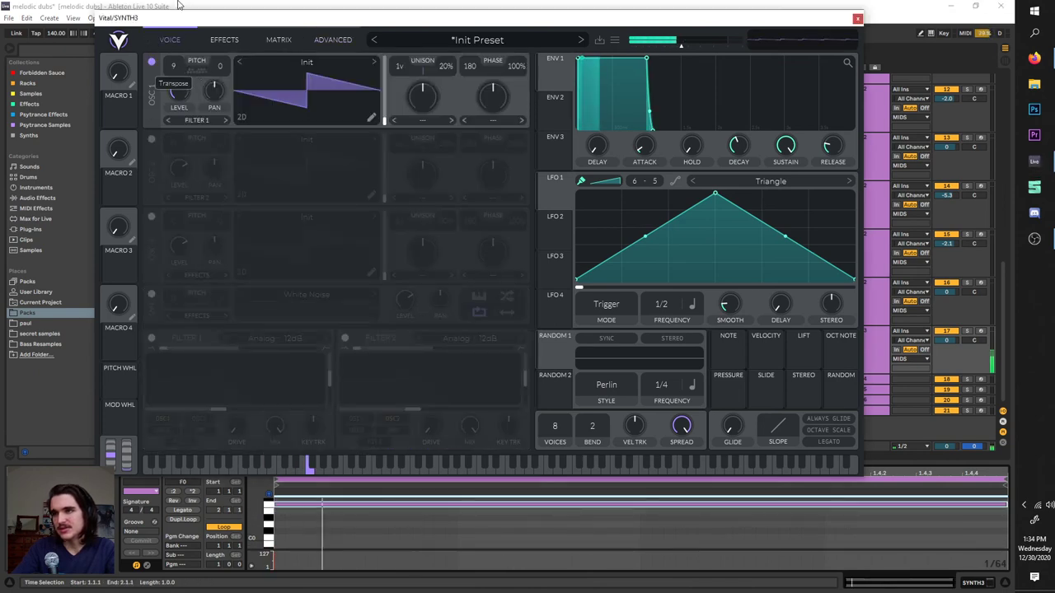
{"action": "left_click_drag", "start_coordinate": [180, 4], "coordinate": [179, 84]}
{"action": "right_click", "coordinate": [177, 64]}
{"action": "left_click", "coordinate": [194, 71]}
{"action": "left_click", "coordinate": [334, 42]}
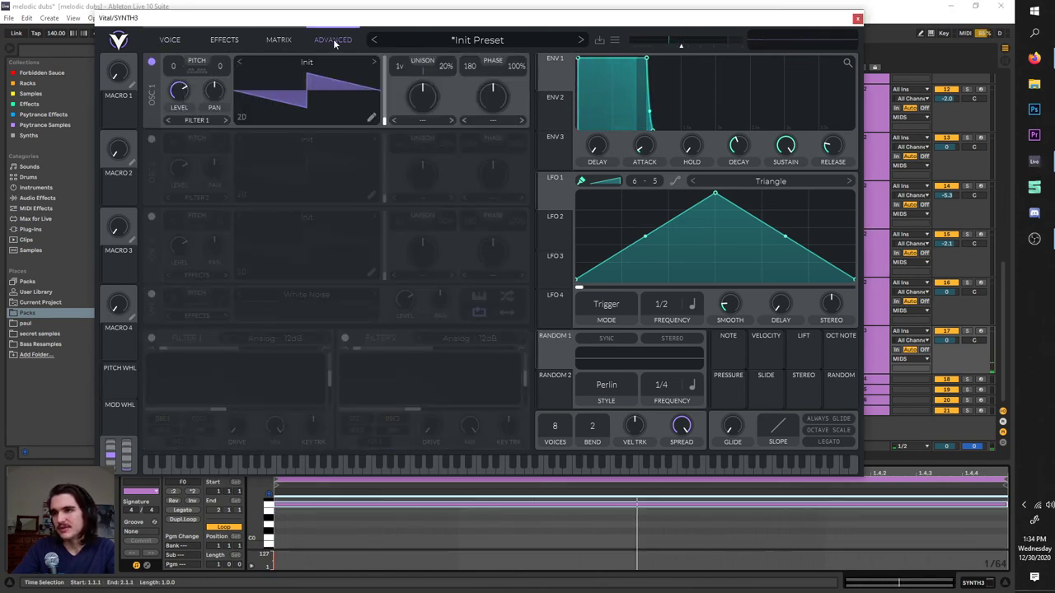
{"action": "left_click", "coordinate": [333, 40]}
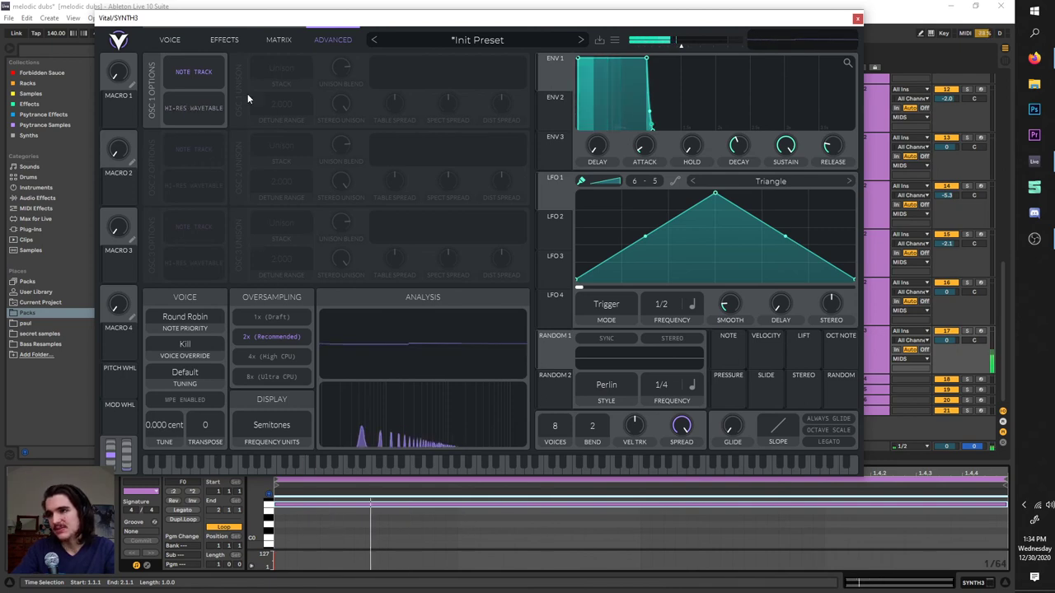
- Set Oscillator 1's unison to 7 voices, and return to its unison options on the Advanced page
{"action": "left_click", "coordinate": [169, 39]}
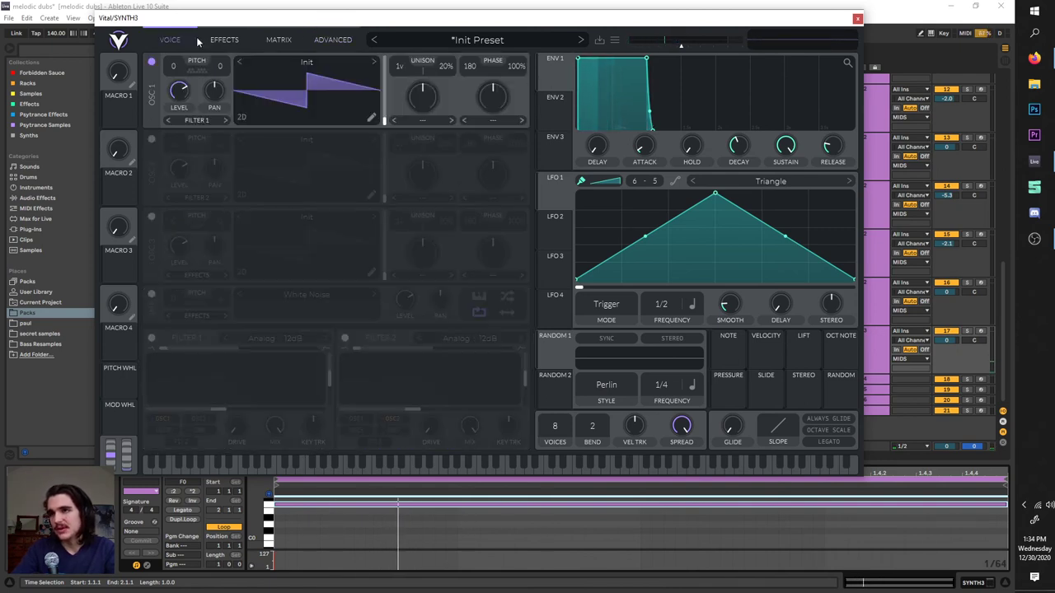
{"action": "left_click", "coordinate": [280, 43]}
{"action": "left_click", "coordinate": [330, 40]}
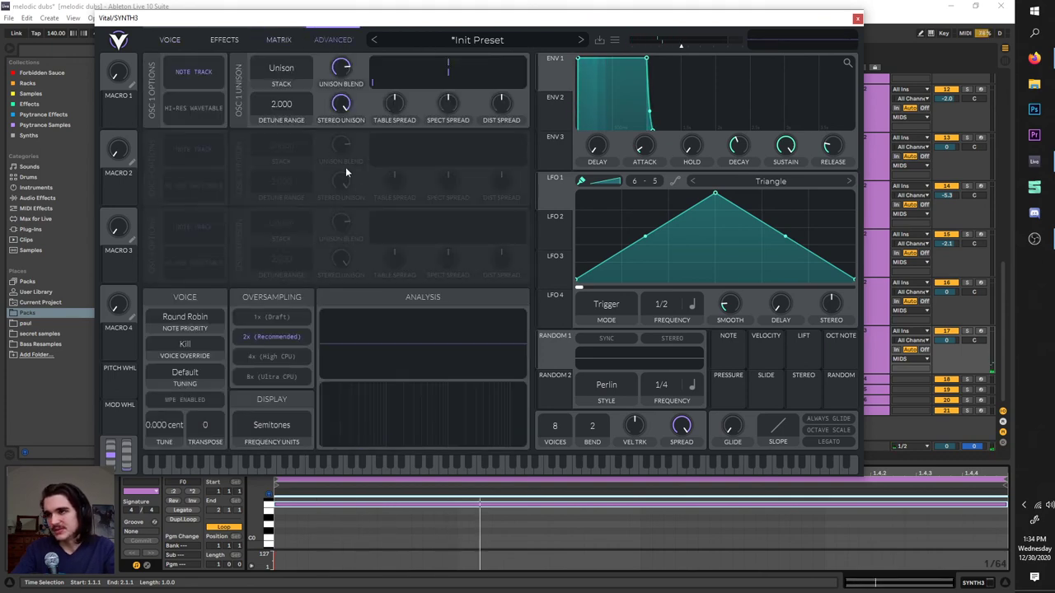
- Lower Oscillator 1's Unison Blend, and sweep Stereo Unison down to 0% and back to maximum
{"action": "left_click_drag", "start_coordinate": [336, 70], "coordinate": [330, 177]}
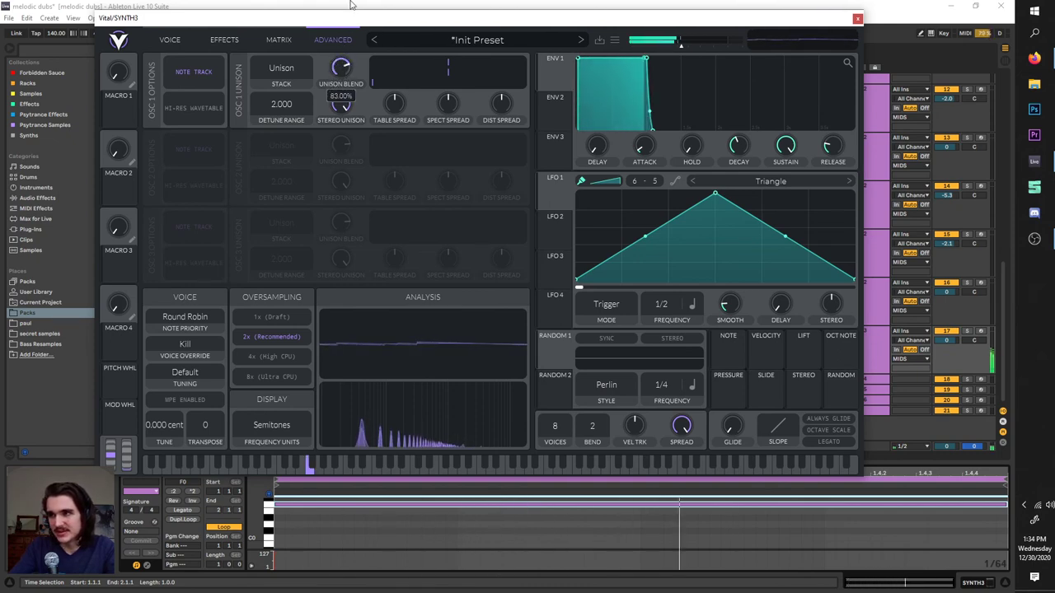
{"action": "left_click_drag", "start_coordinate": [349, 76], "coordinate": [345, 110]}
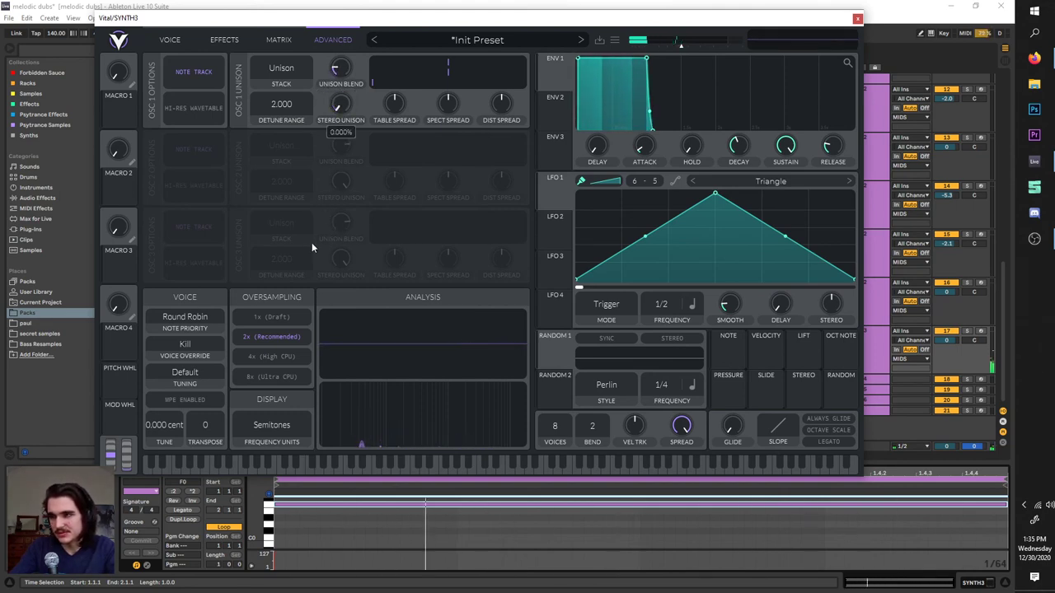
{"action": "left_click_drag", "start_coordinate": [311, 243], "coordinate": [327, 89]}
- Raise Oscillator 1's Table Spread and Dist Spread slightly, and lower its Spect Spread
{"action": "mouse_move", "coordinate": [395, 89]}
{"action": "left_mouse_down"}
{"action": "mouse_move", "coordinate": [388, 168]}
{"action": "mouse_move", "coordinate": [401, 83]}
{"action": "left_mouse_up"}
{"action": "left_click_drag", "start_coordinate": [449, 103], "coordinate": [400, 97]}
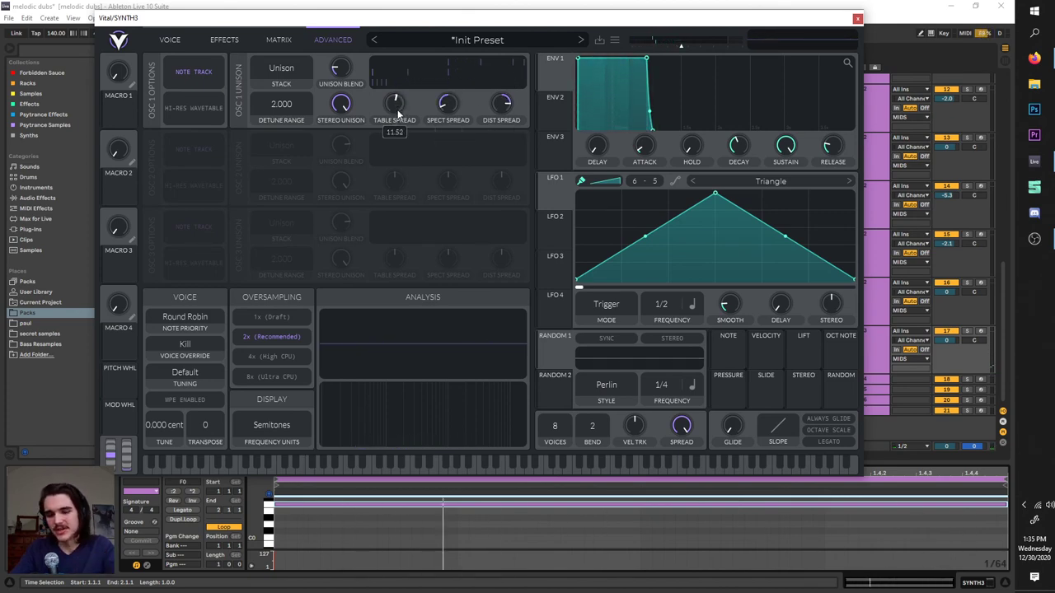
- Audition the Center Drop 12, Octave and 2x Octave unison stacks on Oscillator 1
{"action": "left_click", "coordinate": [287, 69]}
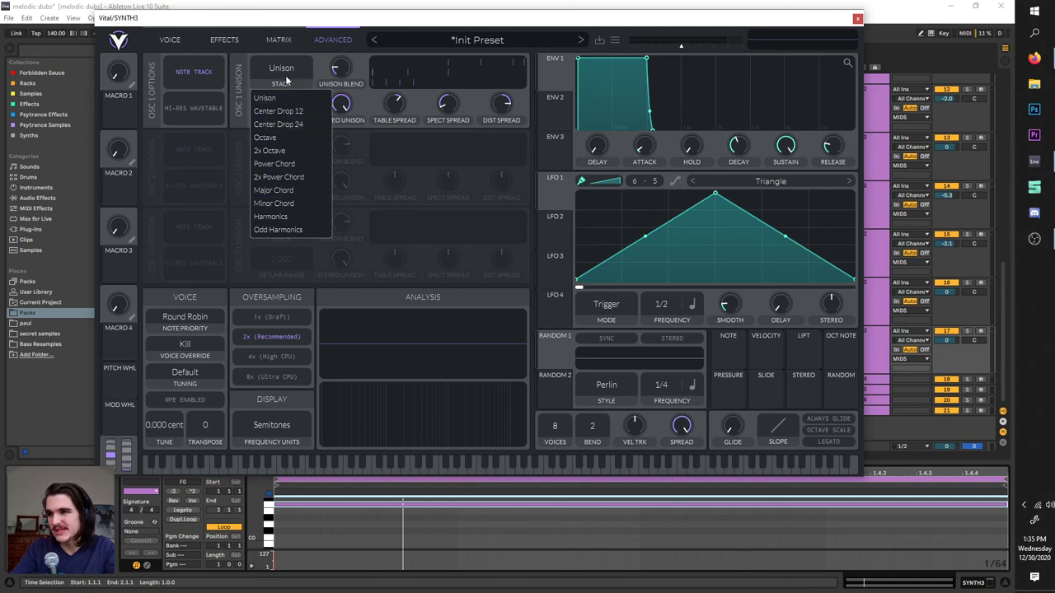
{"action": "left_click", "coordinate": [288, 113]}
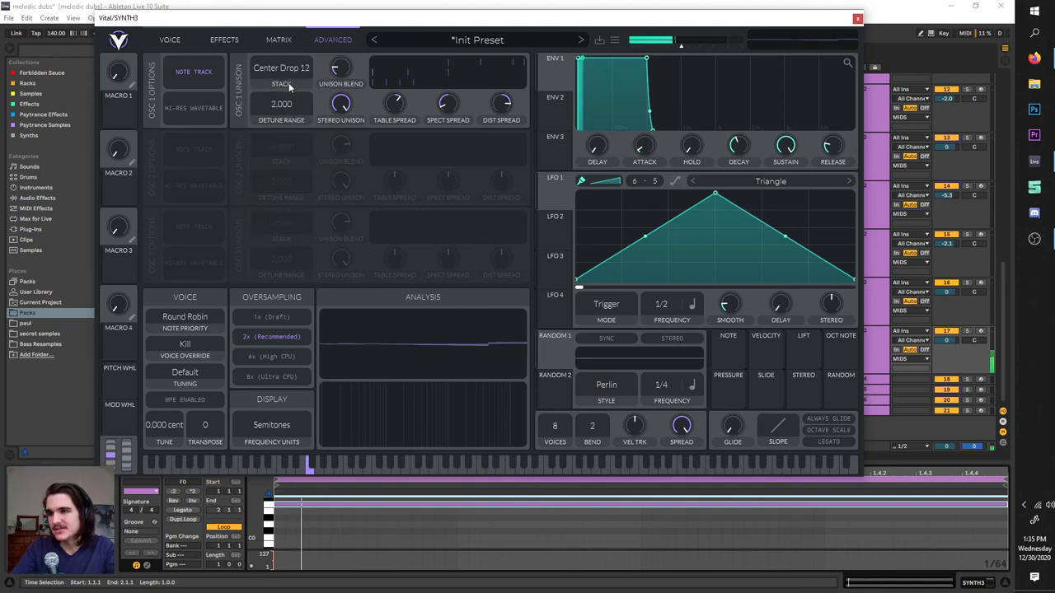
{"action": "left_click", "coordinate": [287, 68]}
{"action": "left_click", "coordinate": [289, 137]}
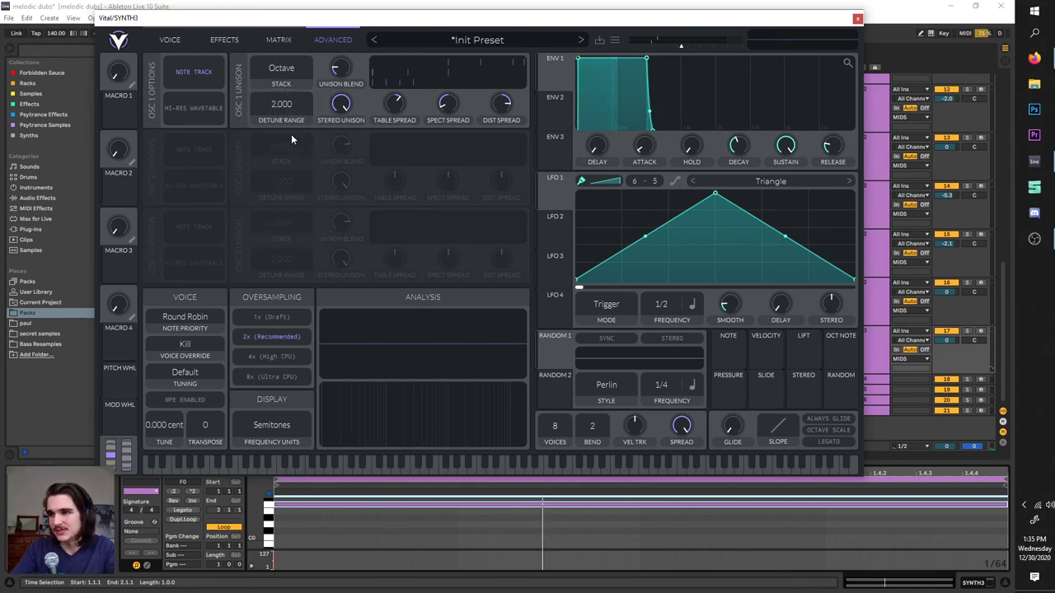
{"action": "left_click", "coordinate": [284, 68]}
{"action": "left_click", "coordinate": [299, 149]}
- Audition the Power Chord, 2x Power Chord and Major Chord unison stacks on Oscillator 1
{"action": "left_click", "coordinate": [284, 67]}
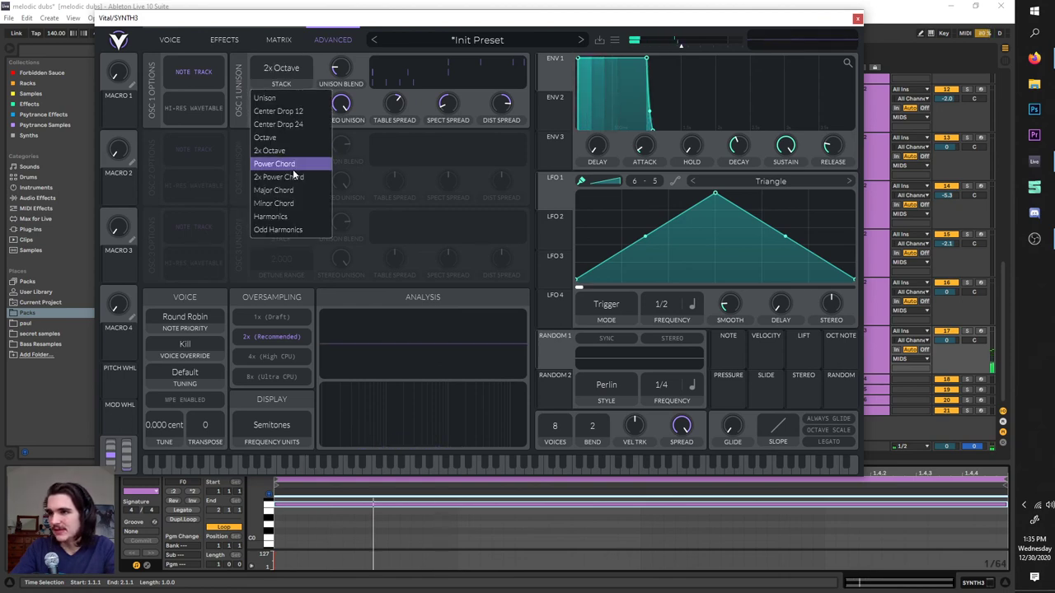
{"action": "left_click", "coordinate": [294, 165]}
{"action": "left_click", "coordinate": [284, 68]}
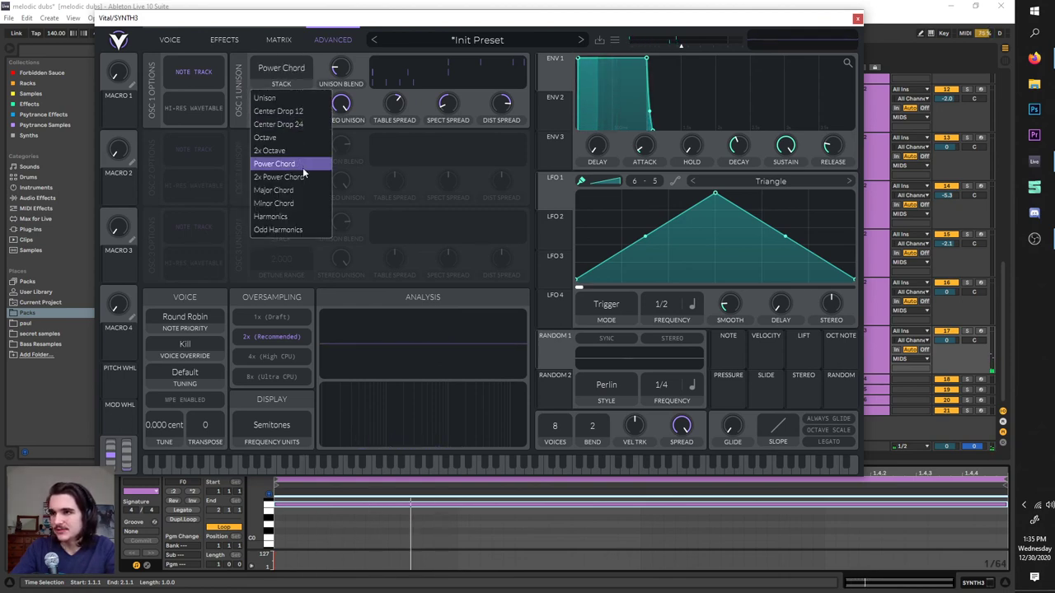
{"action": "left_click", "coordinate": [304, 177]}
{"action": "left_click", "coordinate": [285, 67]}
{"action": "left_click", "coordinate": [305, 190]}
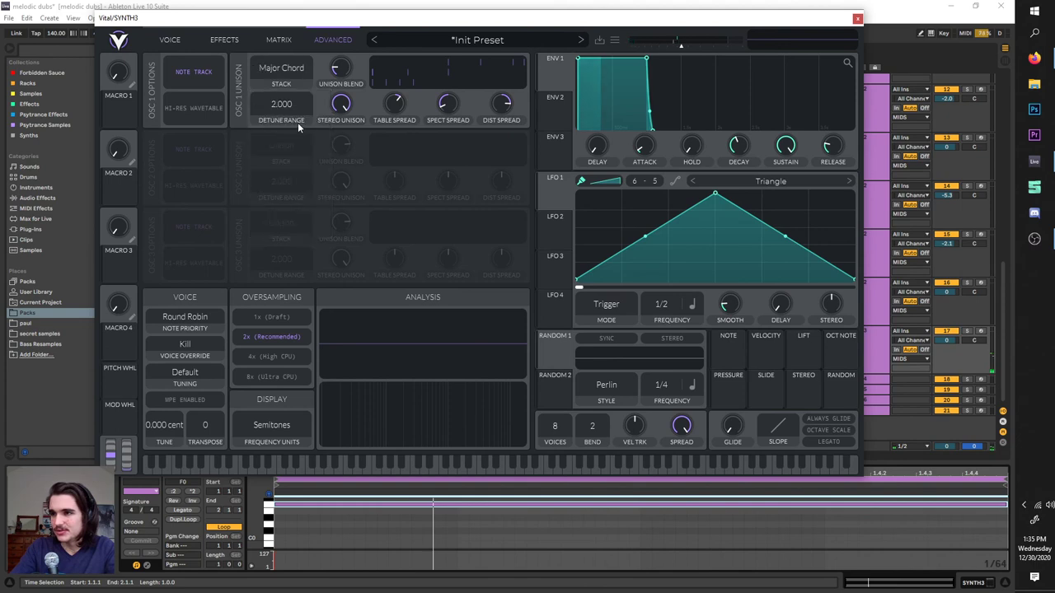
- Raise Oscillator 1's transpose by about 11 semitones, and return to the Advanced page
{"action": "left_click", "coordinate": [169, 40]}
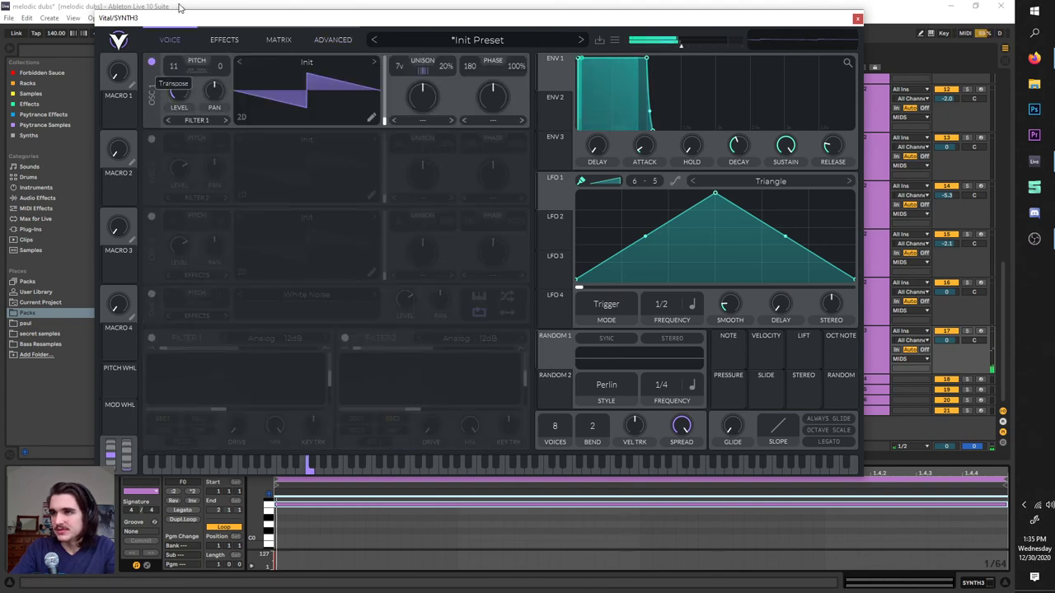
{"action": "left_click", "coordinate": [280, 40]}
{"action": "left_click", "coordinate": [331, 40]}
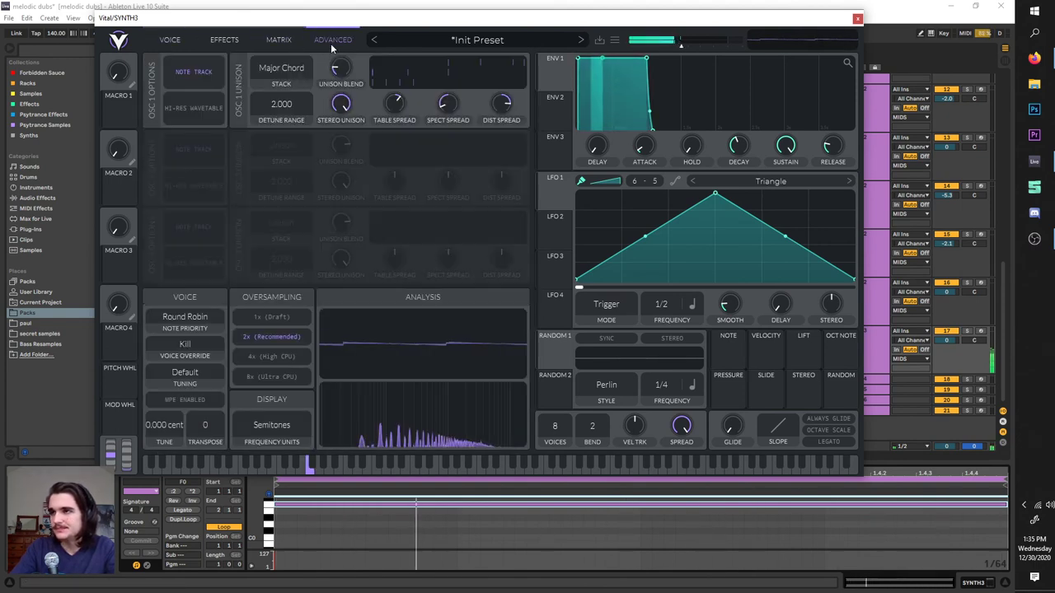
- Compare the Minor Chord unison stack with Major Chord on Oscillator 1
{"action": "left_click", "coordinate": [282, 72]}
{"action": "left_click", "coordinate": [292, 203]}
{"action": "left_click", "coordinate": [273, 75]}
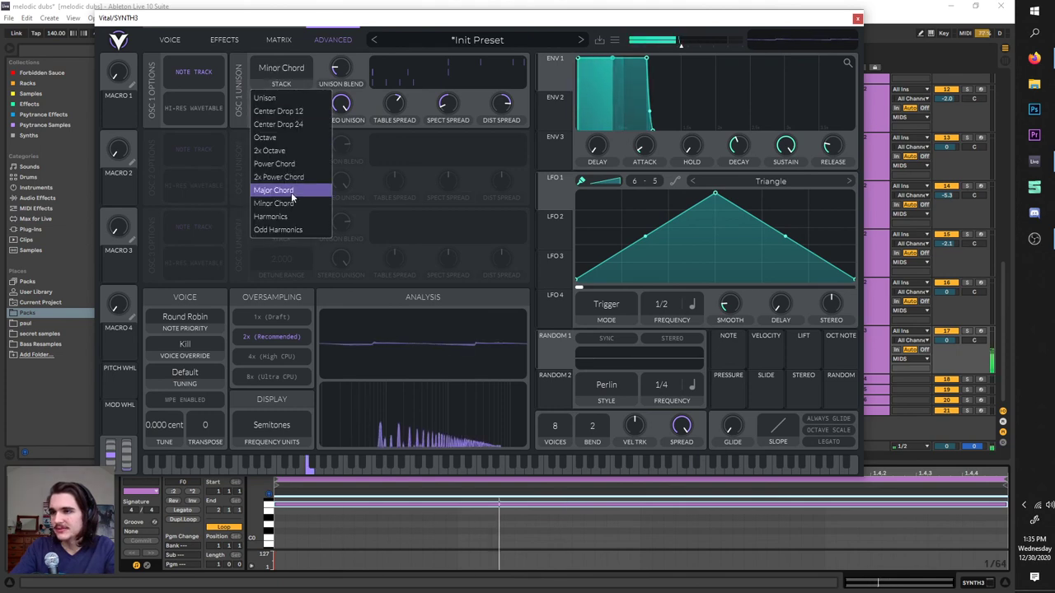
{"action": "left_click", "coordinate": [293, 190]}
- Audition the Harmonics and Odd Harmonics stacks on Oscillator 1, and set the stack back to Unison
{"action": "left_click", "coordinate": [285, 89]}
{"action": "left_click", "coordinate": [272, 216]}
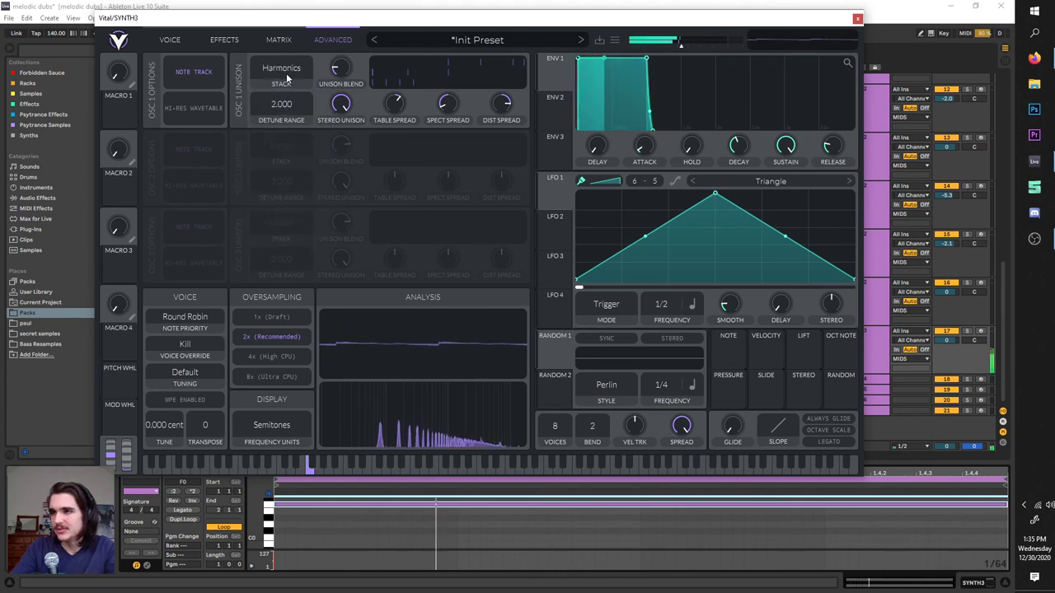
{"action": "left_click", "coordinate": [286, 83]}
{"action": "left_click", "coordinate": [293, 230]}
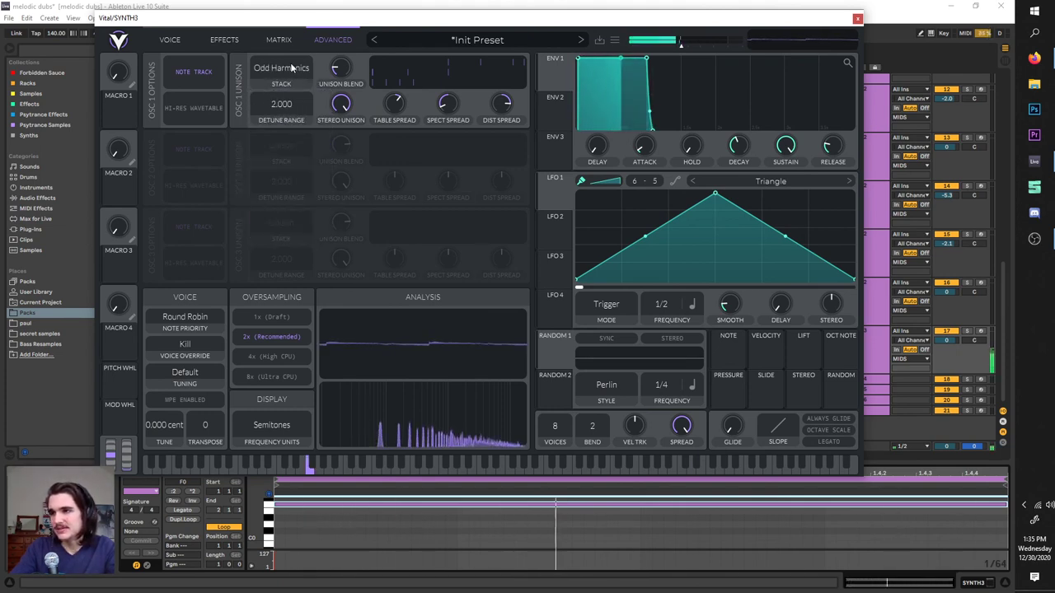
{"action": "left_click", "coordinate": [292, 69]}
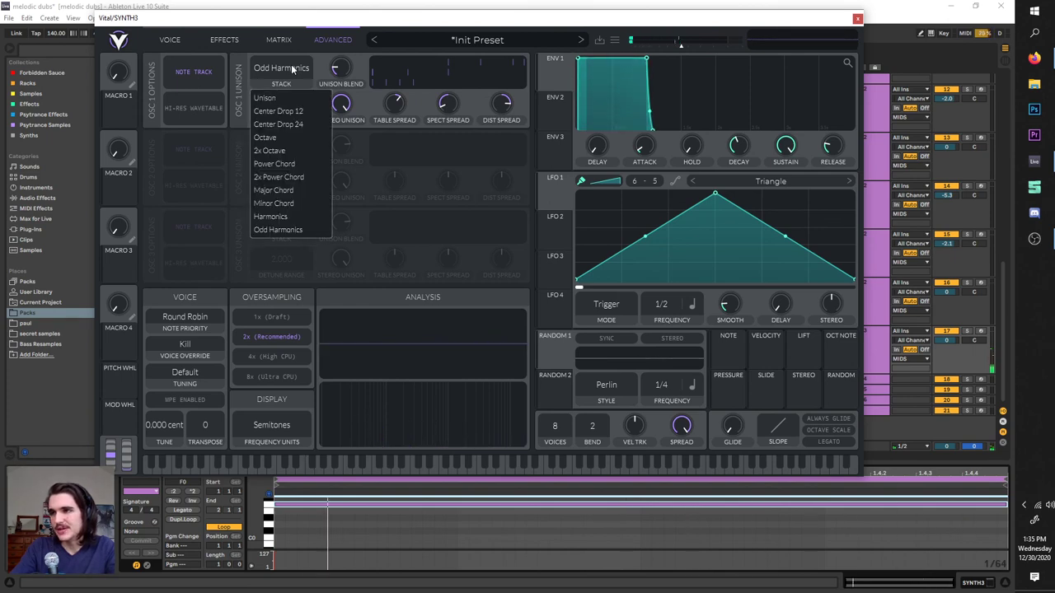
{"action": "left_click", "coordinate": [305, 99]}
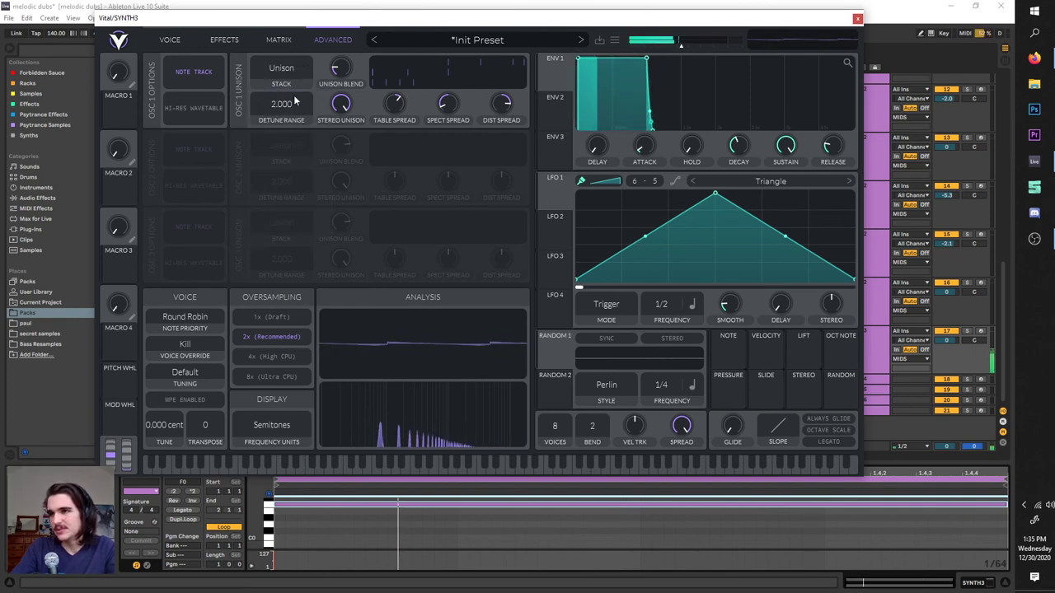
- Raise Oscillator 1's unison detune range to 48
{"action": "left_click", "coordinate": [292, 73]}
{"action": "left_click", "coordinate": [261, 49]}
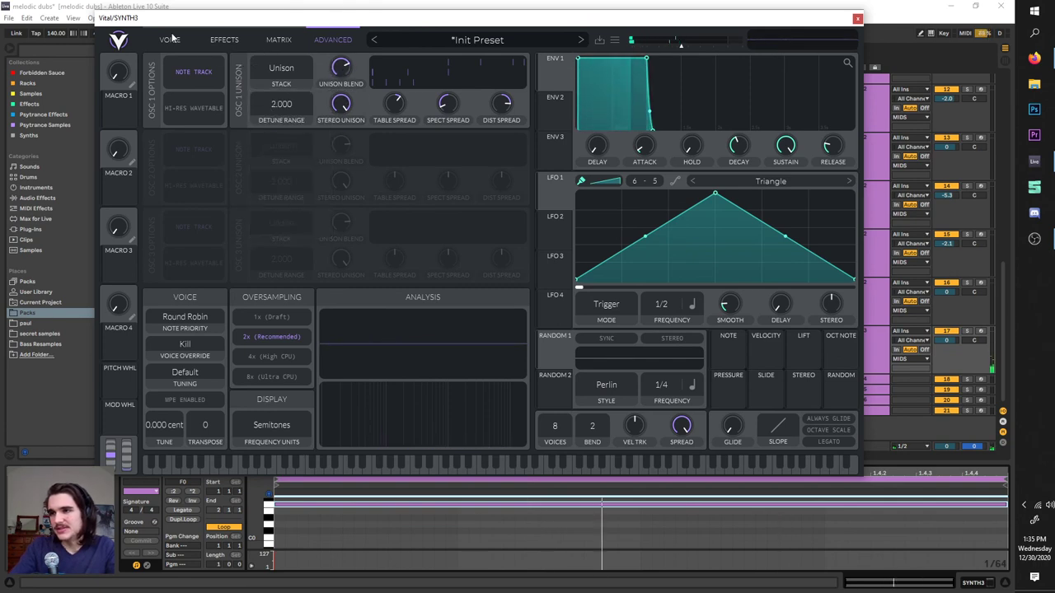
{"action": "left_click", "coordinate": [425, 75]}
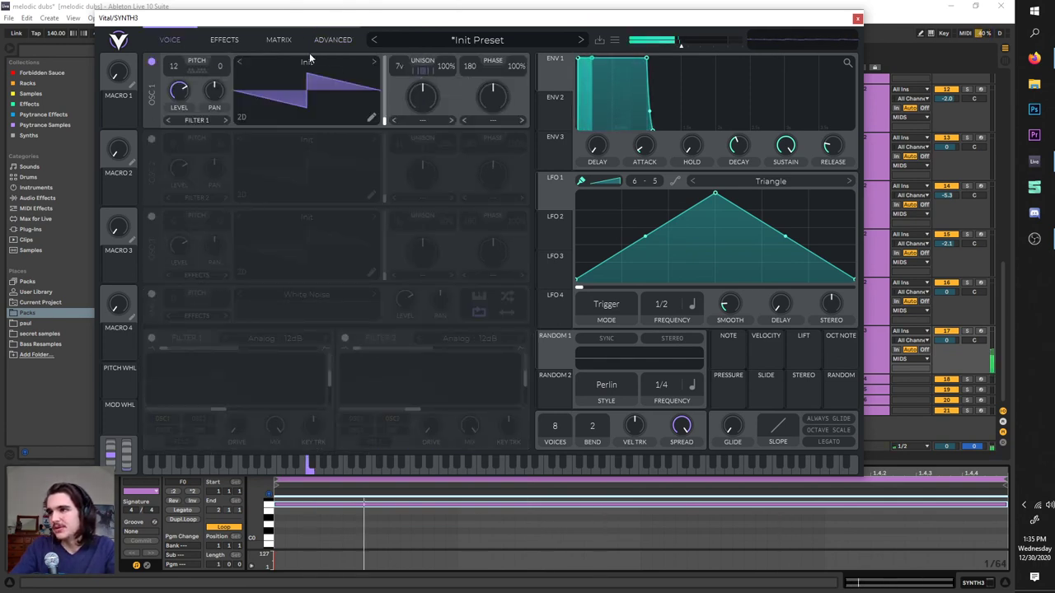
{"action": "left_click", "coordinate": [332, 40]}
{"action": "left_click_drag", "start_coordinate": [286, 31], "coordinate": [298, 5]}
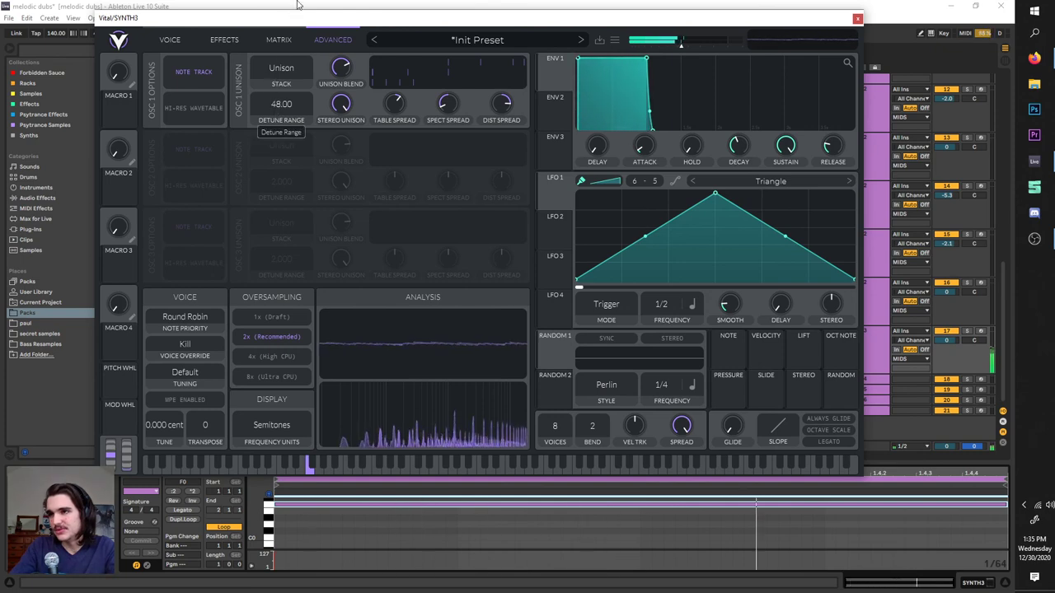
- Reset Oscillator 1's detune range to the default 2.000 and lower its unison detune to 9%
{"action": "left_click_drag", "start_coordinate": [281, 163], "coordinate": [281, 120]}
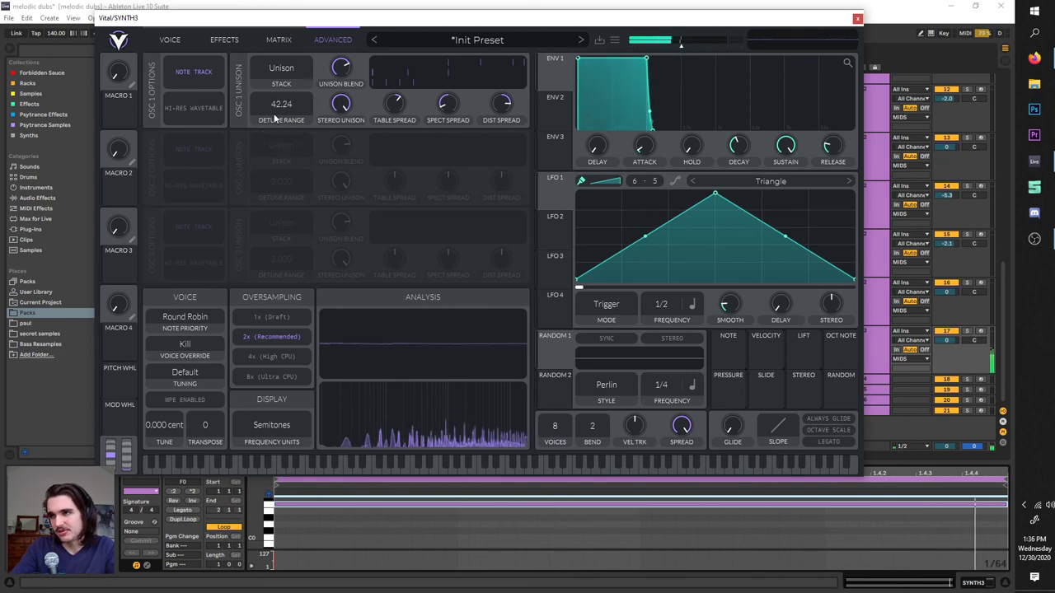
{"action": "right_click", "coordinate": [281, 119]}
{"action": "left_click", "coordinate": [281, 119]}
{"action": "left_click", "coordinate": [170, 39]}
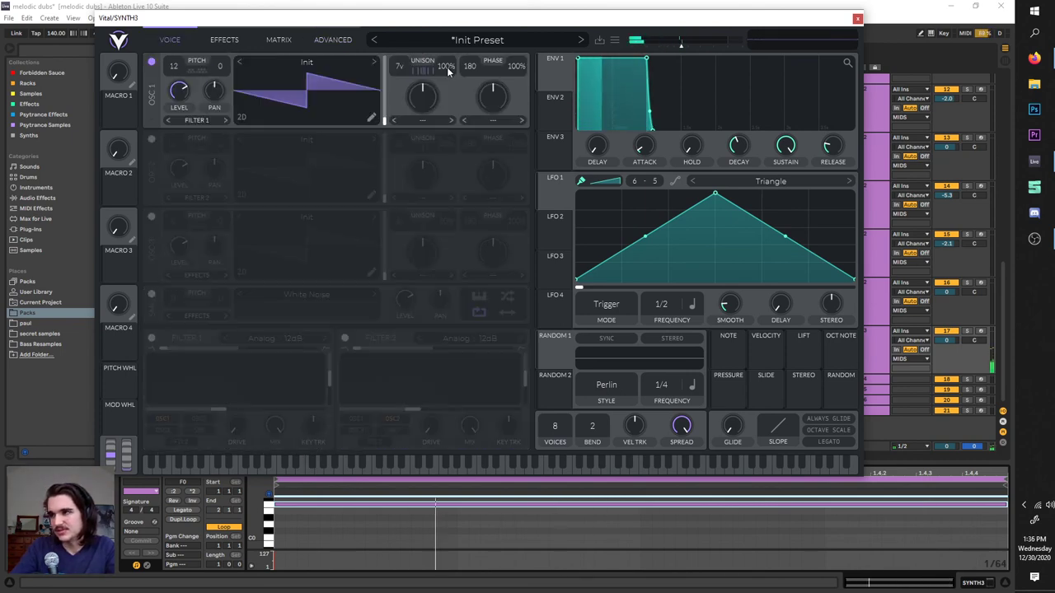
{"action": "left_click", "coordinate": [326, 49]}
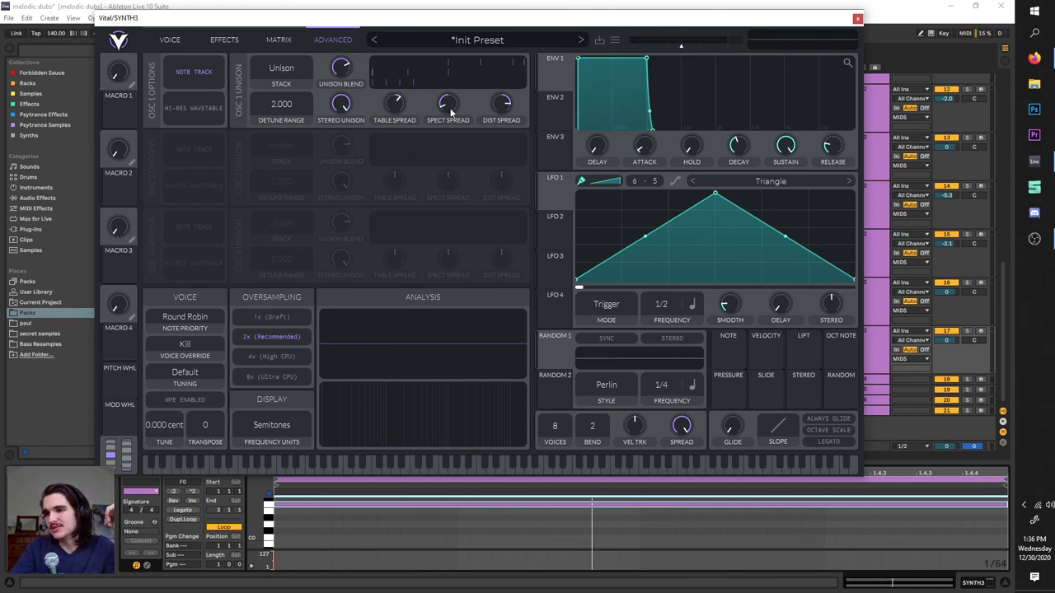
{"action": "left_click", "coordinate": [172, 41]}
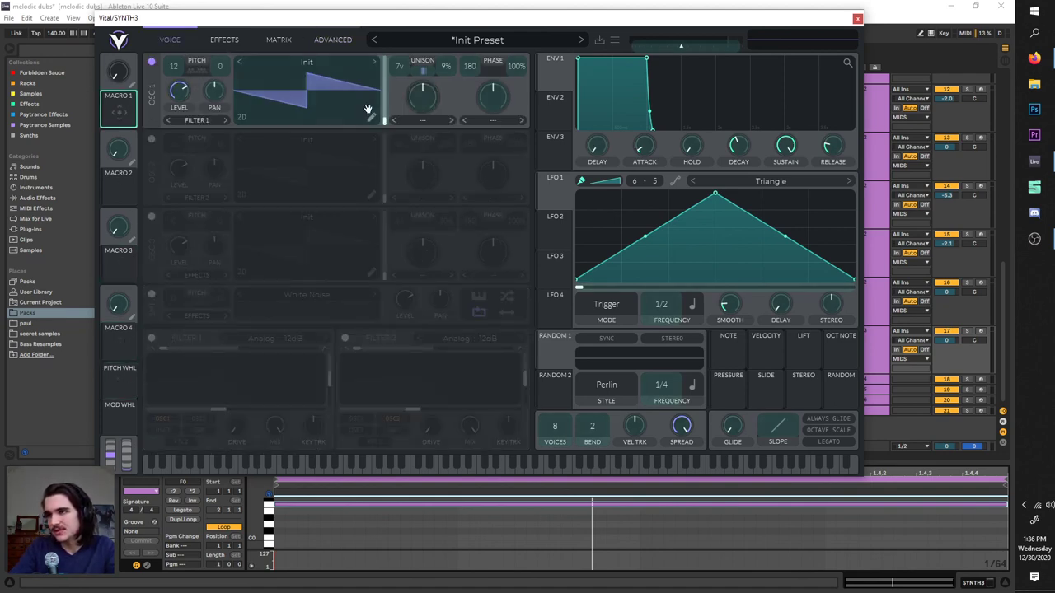
- Set Oscillator 1's spectral morph to Rand Amp and raise Macro 1, mapped to its amount, to about 0.575
{"action": "left_click", "coordinate": [422, 121]}
{"action": "left_click", "coordinate": [445, 226]}
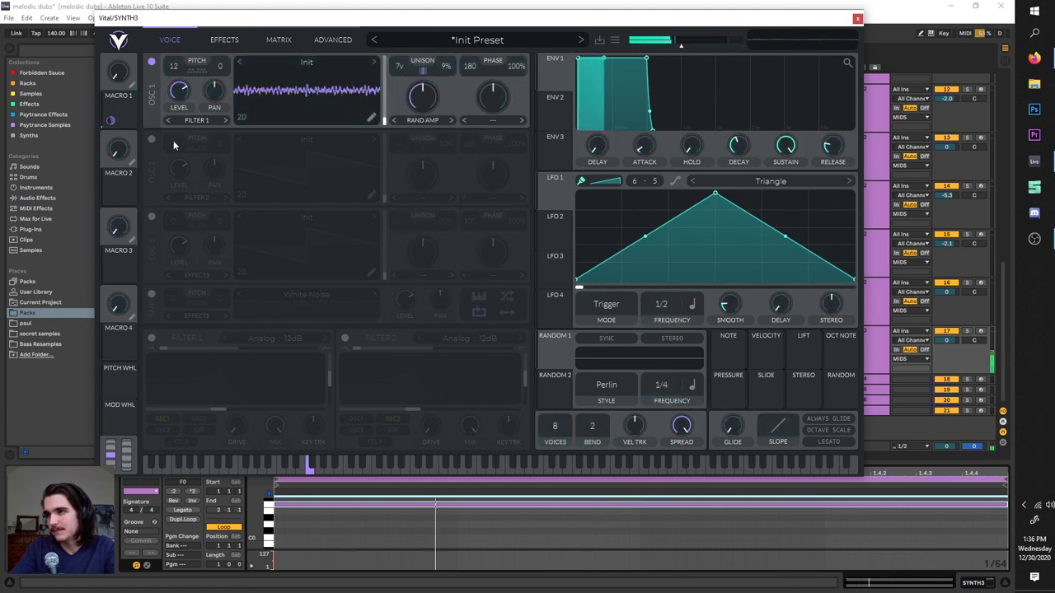
{"action": "left_click_drag", "start_coordinate": [134, 81], "coordinate": [122, 99]}
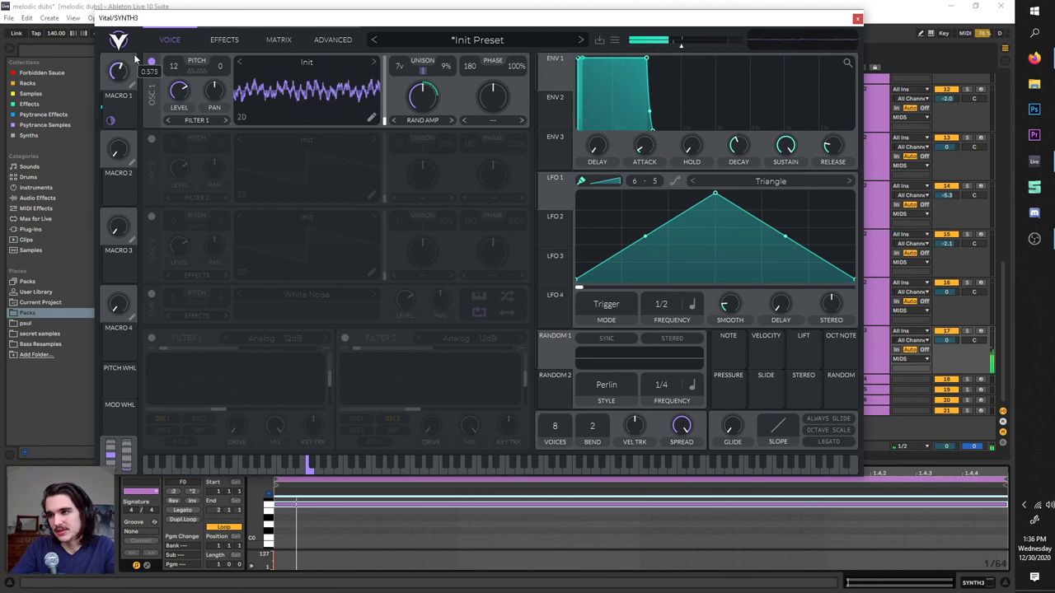
- Assign Macro 1 to LFO 1's frequency as well, and modulate Oscillator 1's lowered level with LFO 1
{"action": "left_click_drag", "start_coordinate": [109, 121], "coordinate": [665, 310]}
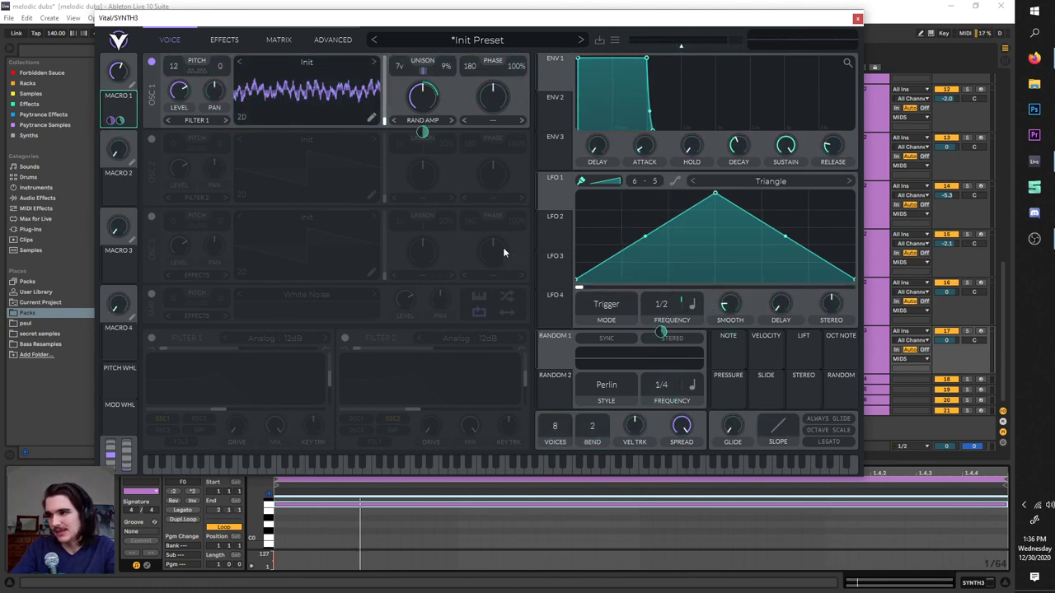
{"action": "left_click_drag", "start_coordinate": [556, 199], "coordinate": [183, 92]}
{"action": "left_click_drag", "start_coordinate": [182, 93], "coordinate": [187, 136]}
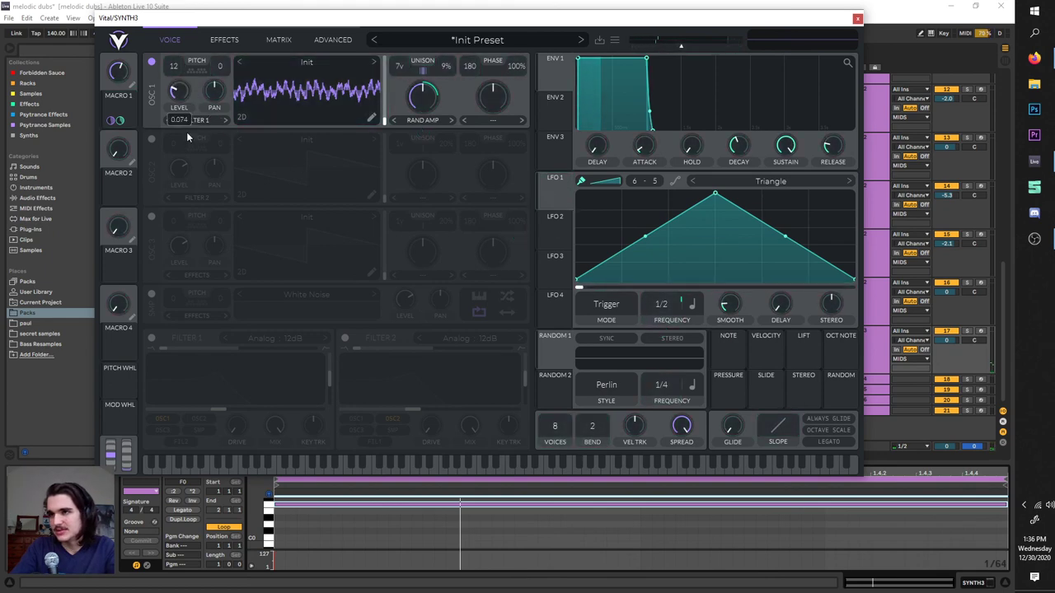
{"action": "left_click_drag", "start_coordinate": [565, 200], "coordinate": [272, 151]}
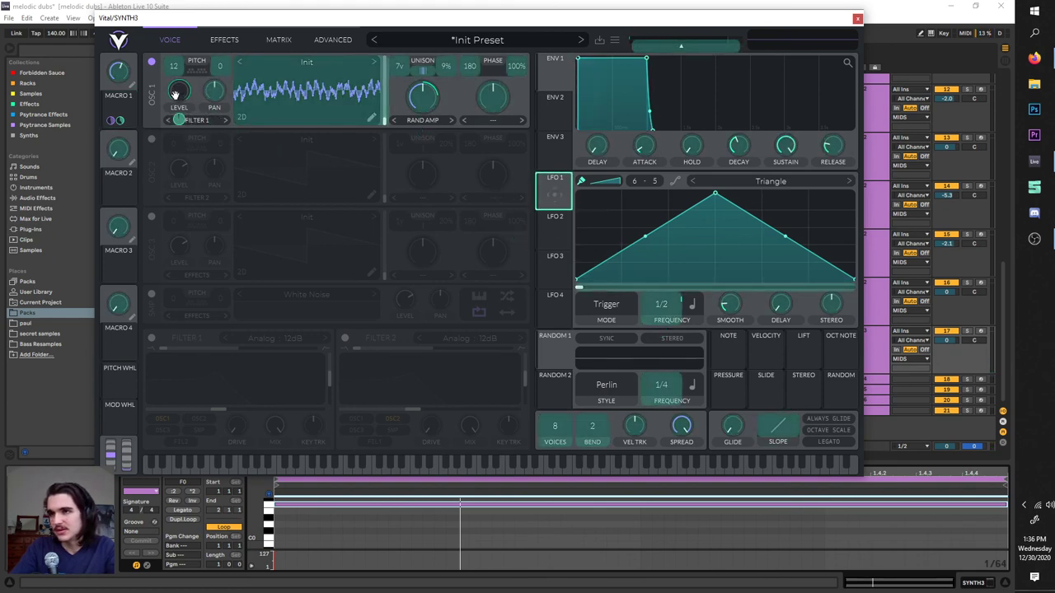
{"action": "left_click_drag", "start_coordinate": [175, 94], "coordinate": [175, 93]}
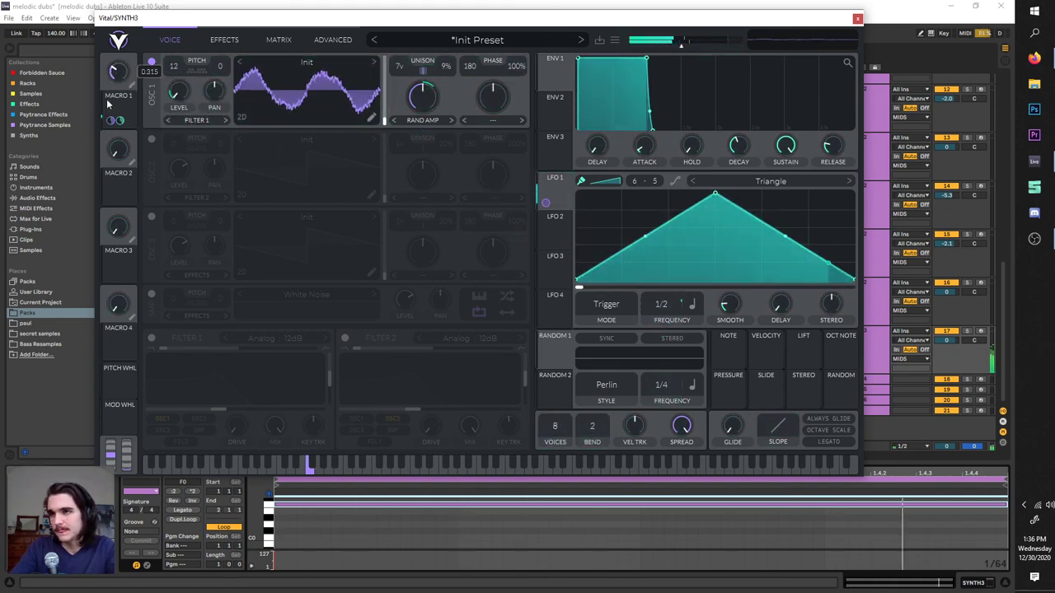
- Sweep Macro 1 to audition its mappings, and reset it to its default value
{"action": "mouse_move", "coordinate": [107, 104]}
{"action": "left_mouse_down"}
{"action": "mouse_move", "coordinate": [118, 72]}
{"action": "mouse_move", "coordinate": [118, 106]}
{"action": "left_mouse_up"}
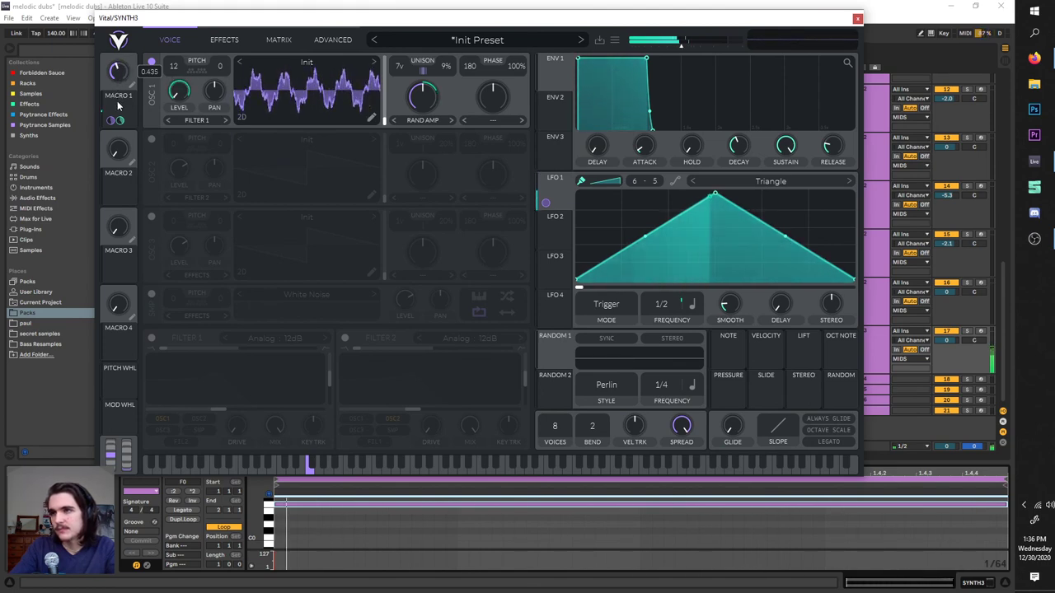
{"action": "right_click", "coordinate": [117, 77]}
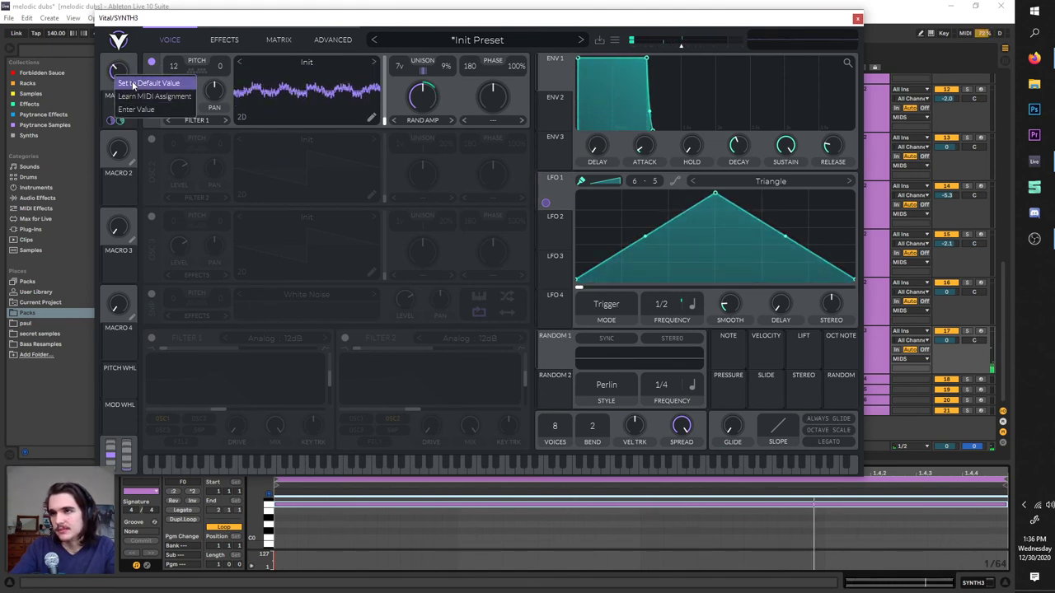
{"action": "left_click", "coordinate": [132, 85]}
- Initialize the preset, and assign the pitch wheel to Oscillator 1's level with the level turned down
{"action": "left_click", "coordinate": [614, 40]}
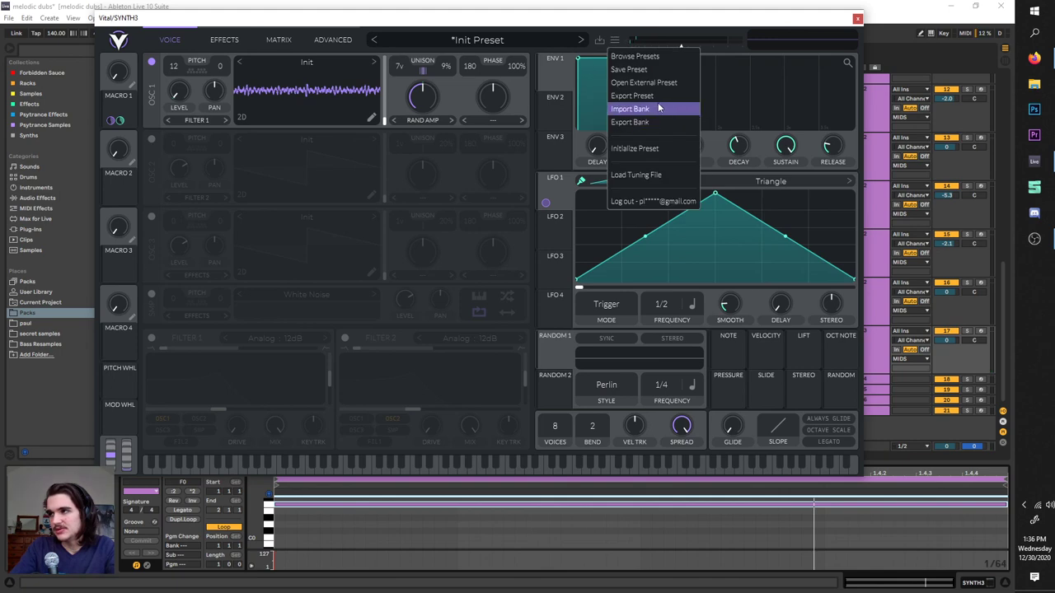
{"action": "left_click", "coordinate": [636, 149]}
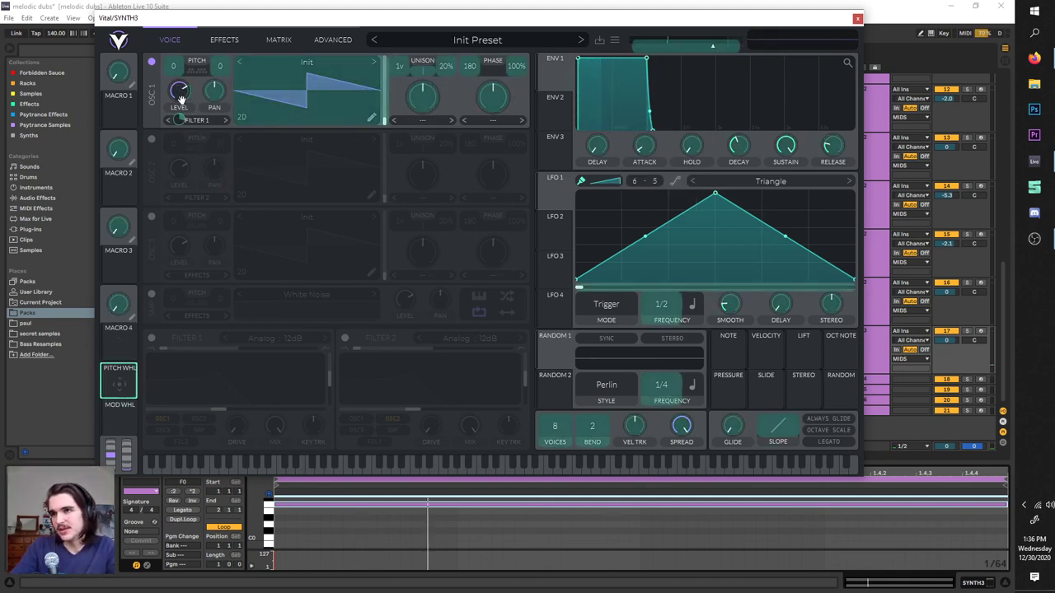
{"action": "left_click_drag", "start_coordinate": [178, 90], "coordinate": [172, 129]}
{"action": "key", "text": "space"}
{"action": "key", "text": "space"}
{"action": "key", "text": "space"}
{"action": "key", "text": "space"}
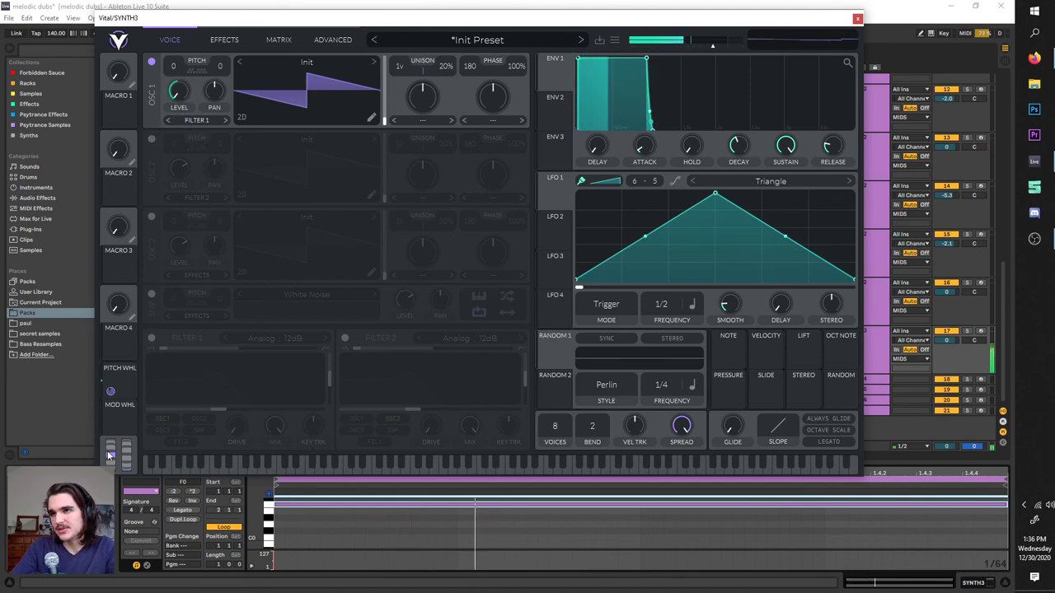
- Test the pitch wheel, assign the mod wheel to Oscillator 1's pan, and try it out
{"action": "left_click_drag", "start_coordinate": [113, 452], "coordinate": [231, 171]}
{"action": "left_click_drag", "start_coordinate": [214, 85], "coordinate": [214, 88]}
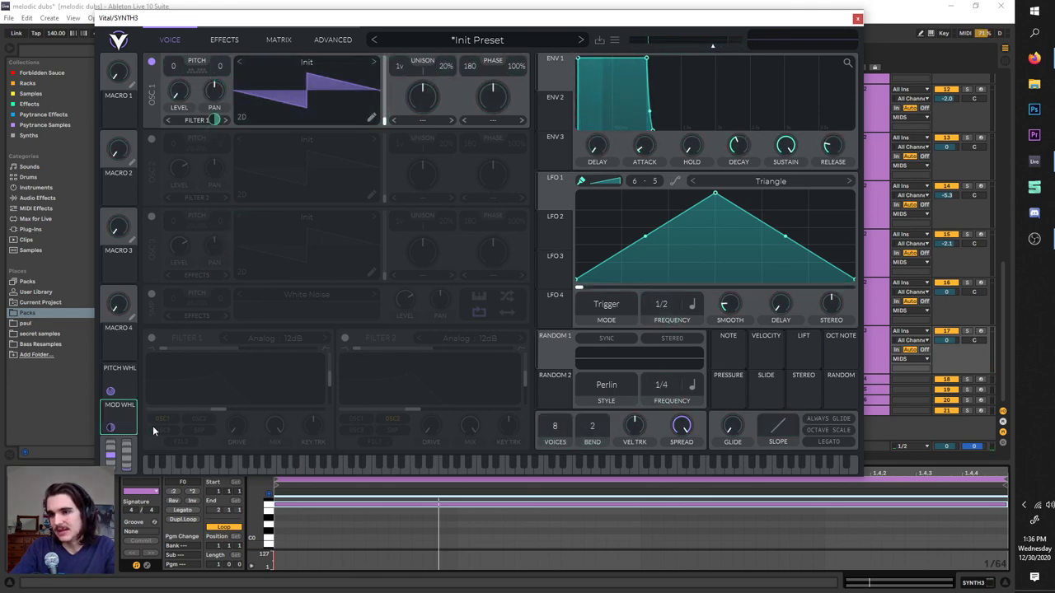
{"action": "mouse_move", "coordinate": [131, 468]}
{"action": "left_mouse_down"}
{"action": "mouse_move", "coordinate": [133, 460]}
{"action": "mouse_move", "coordinate": [135, 487]}
{"action": "left_mouse_up"}
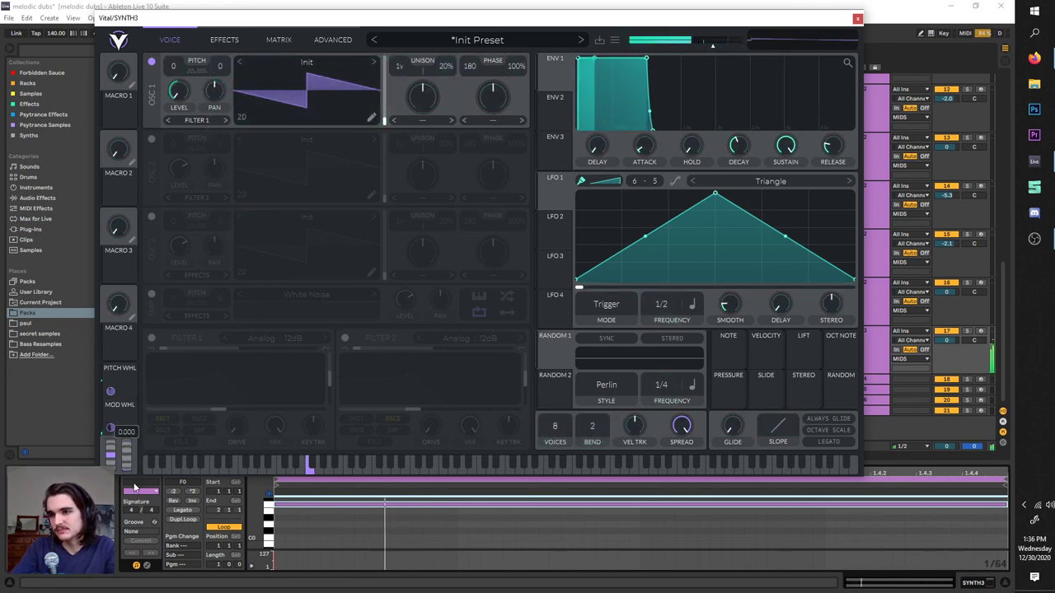
- Initialize the preset again and return to the Advanced page
{"action": "left_click", "coordinate": [614, 41]}
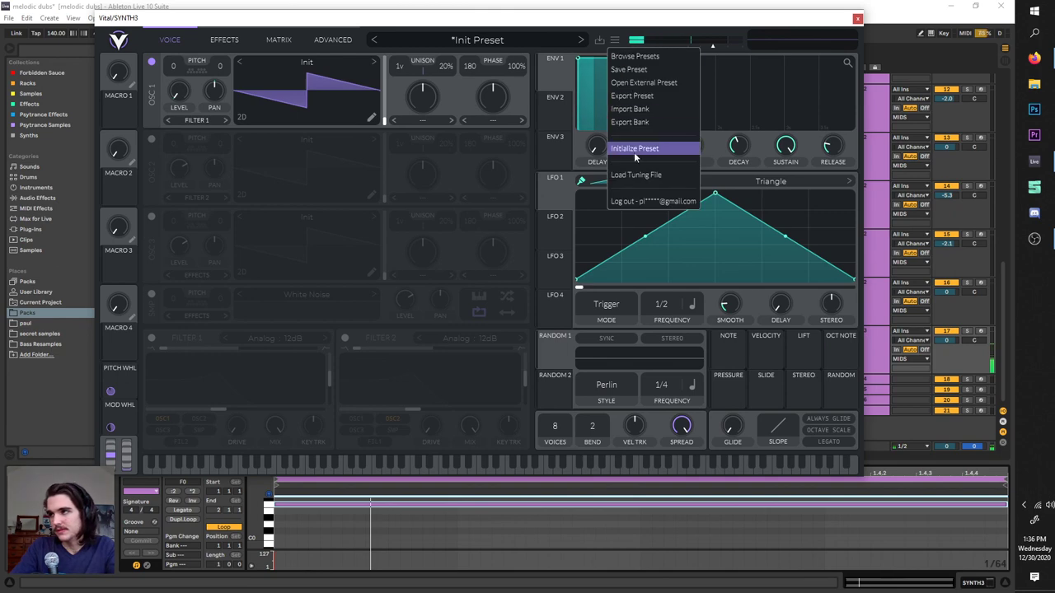
{"action": "left_click", "coordinate": [634, 151]}
{"action": "left_click", "coordinate": [329, 40]}
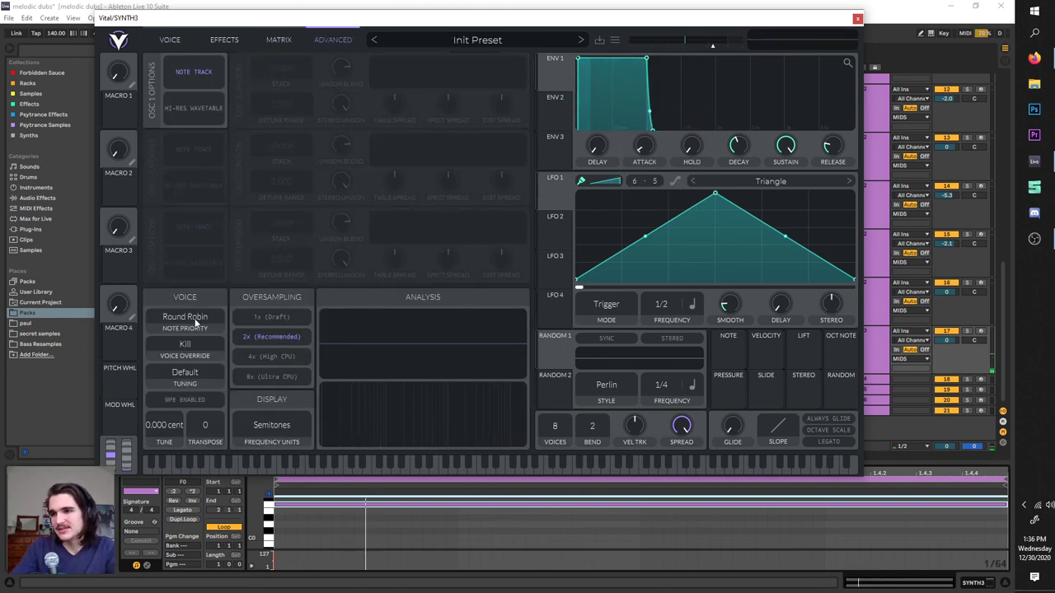
- Shorten the clip's F0 note to one beat and add an overlapping one-beat D0 note starting at 1.1.4
{"action": "left_click", "coordinate": [980, 514]}
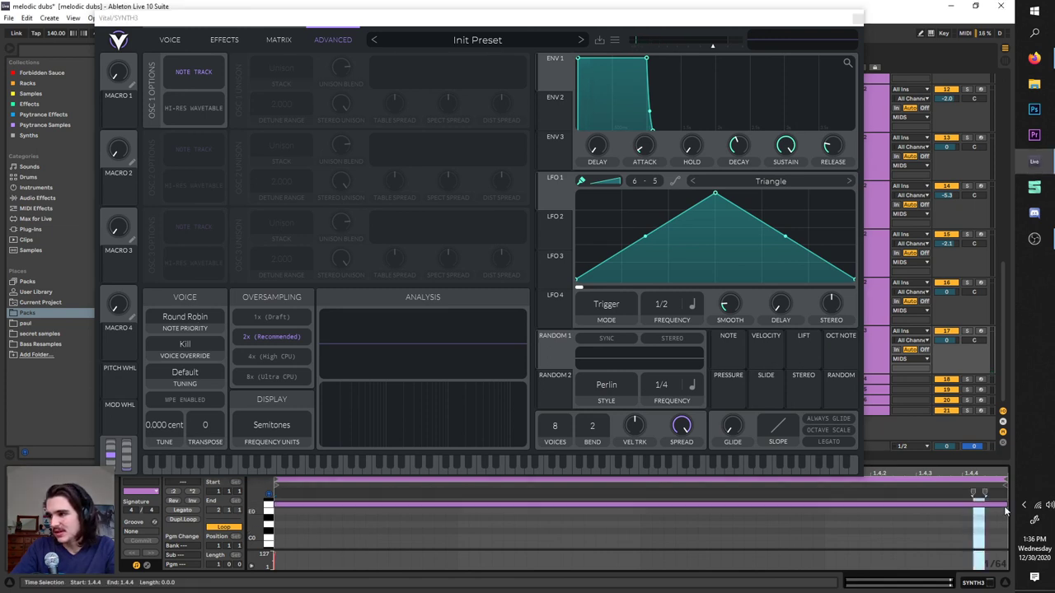
{"action": "left_click", "coordinate": [984, 505]}
{"action": "left_click_drag", "start_coordinate": [983, 511], "coordinate": [431, 525]}
{"action": "key", "text": "ctrl+d"}
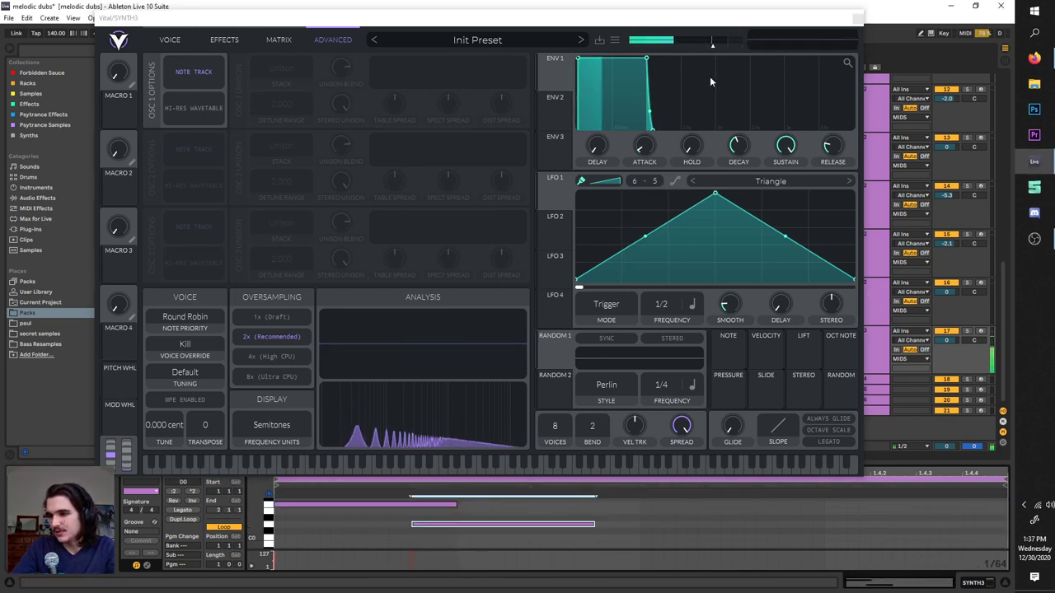
- Lower the synth's master volume and set the voice count to 1
{"action": "left_click", "coordinate": [695, 43]}
{"action": "left_click_drag", "start_coordinate": [689, 40], "coordinate": [682, 39]}
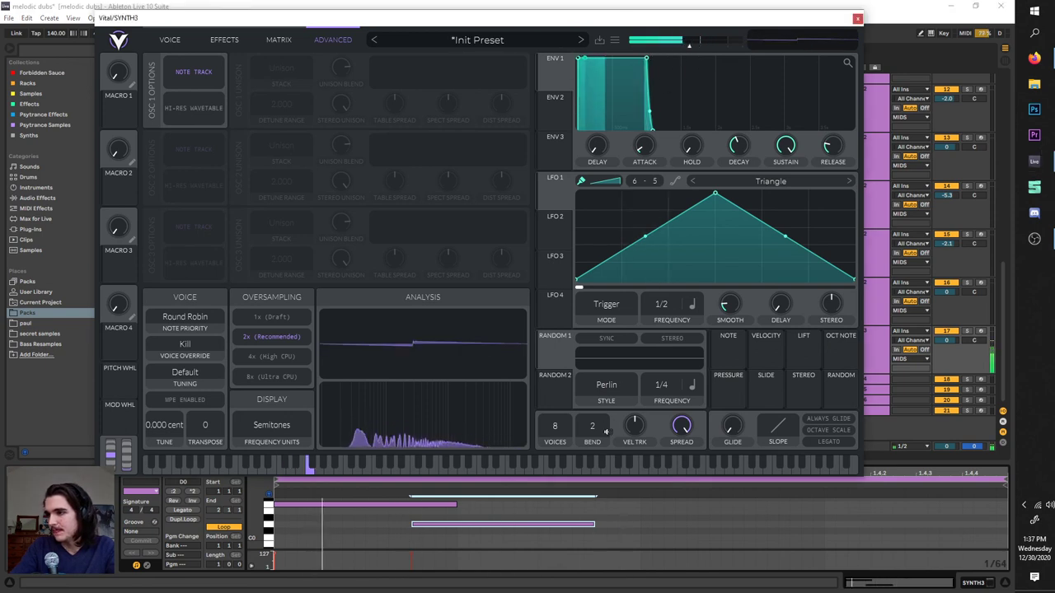
{"action": "left_click_drag", "start_coordinate": [555, 427], "coordinate": [537, 539]}
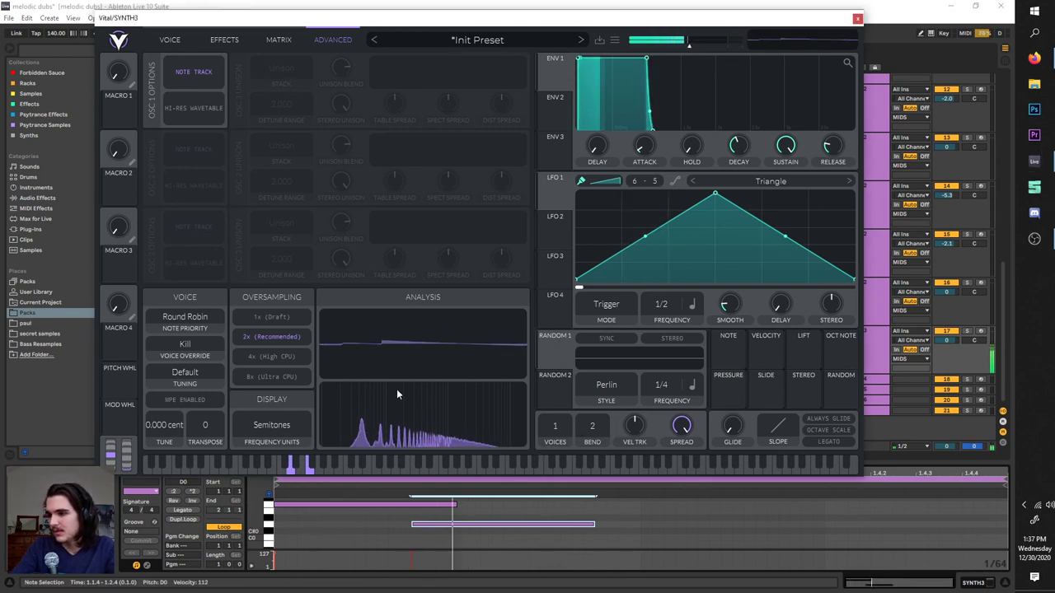
- Compare the Steal and Kill voice override modes on the overlapping notes, ending on Kill
{"action": "left_click", "coordinate": [185, 344]}
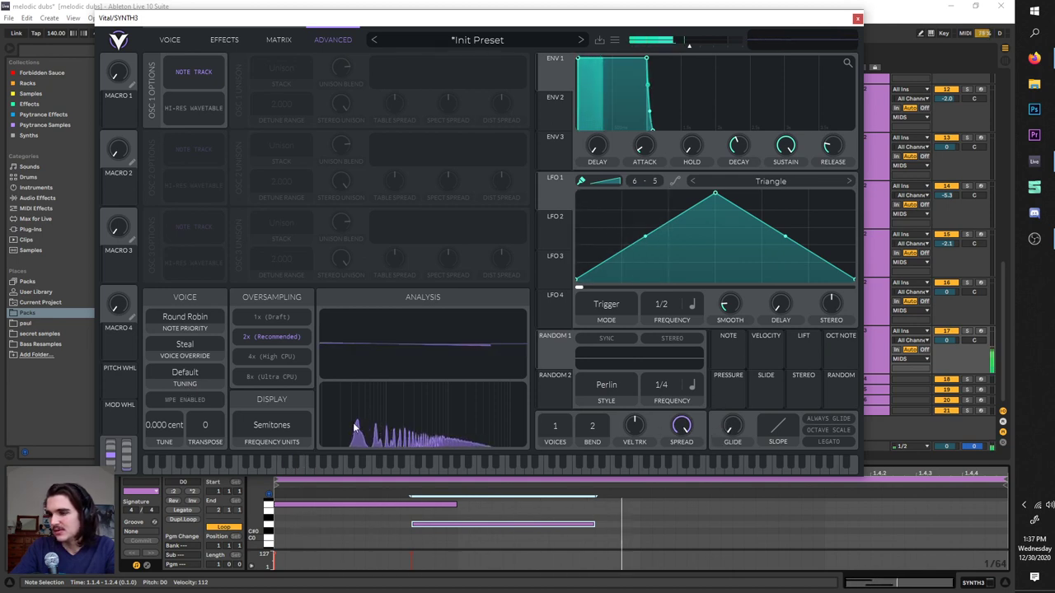
{"action": "left_click", "coordinate": [198, 350]}
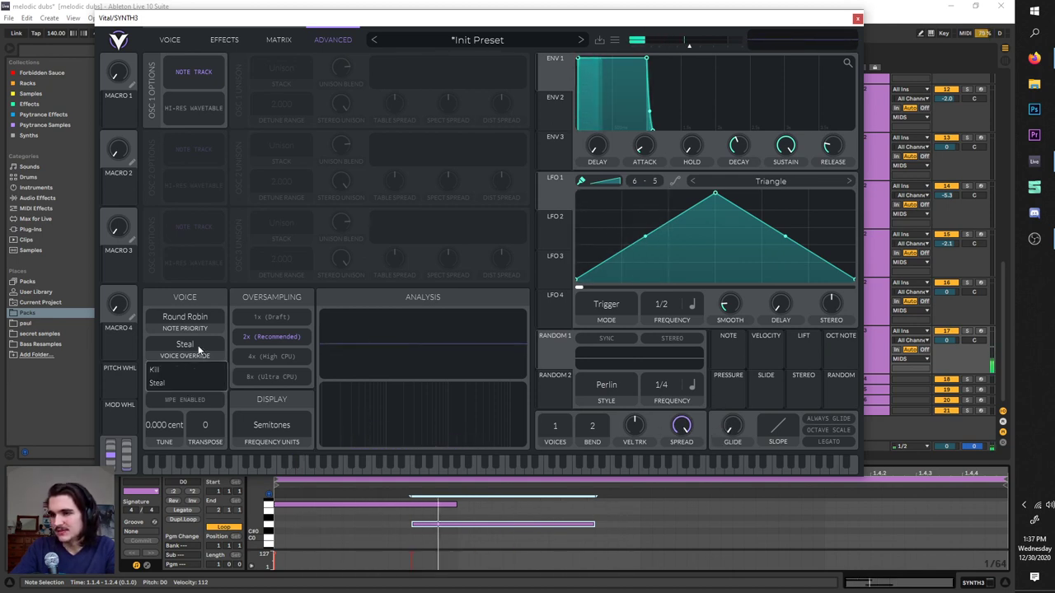
{"action": "left_click", "coordinate": [198, 370]}
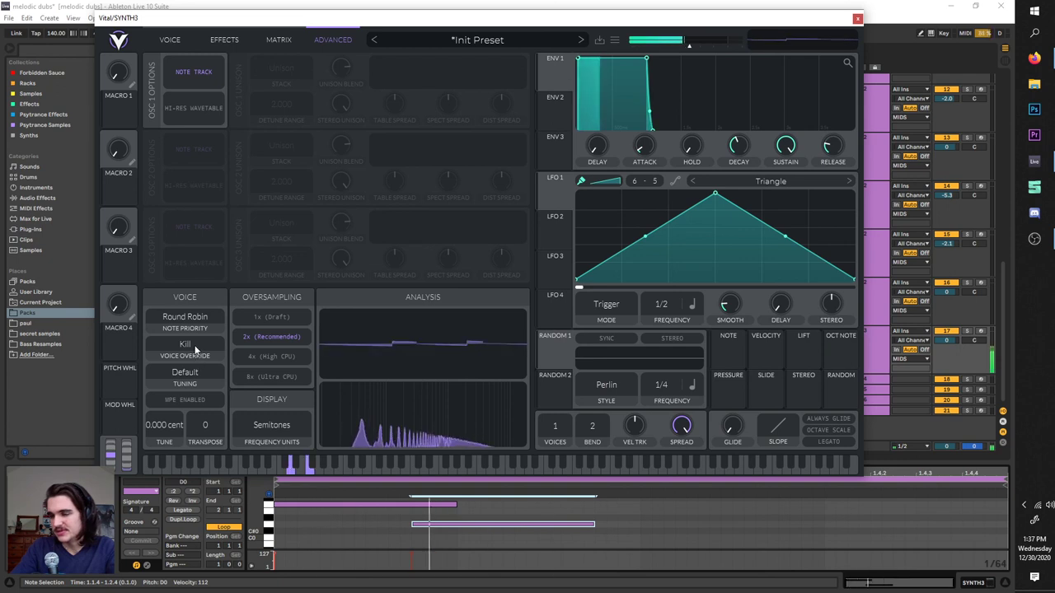
{"action": "left_click", "coordinate": [196, 348]}
{"action": "left_click", "coordinate": [192, 379]}
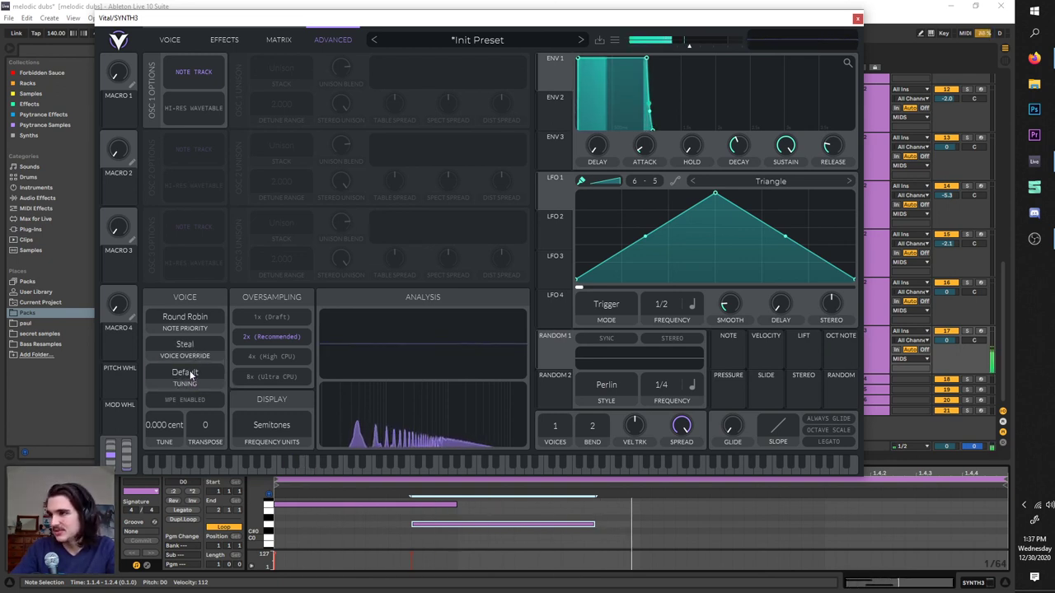
{"action": "left_click", "coordinate": [195, 347]}
{"action": "left_click", "coordinate": [198, 370]}
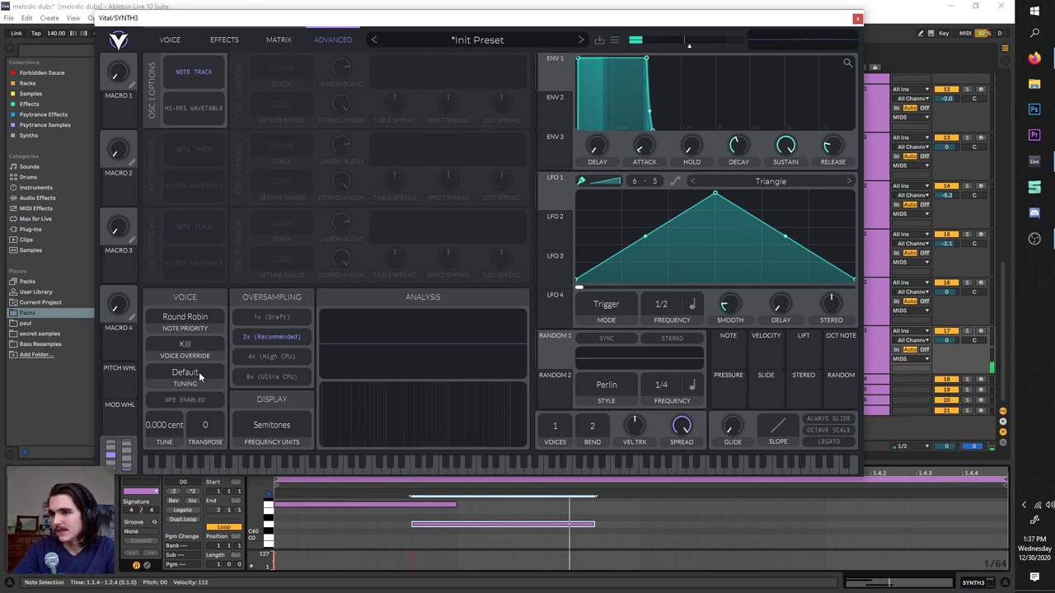
- Align the D0 note with the F0 note at the clip's start, and set the note priority to Newest
{"action": "left_click", "coordinate": [190, 318]}
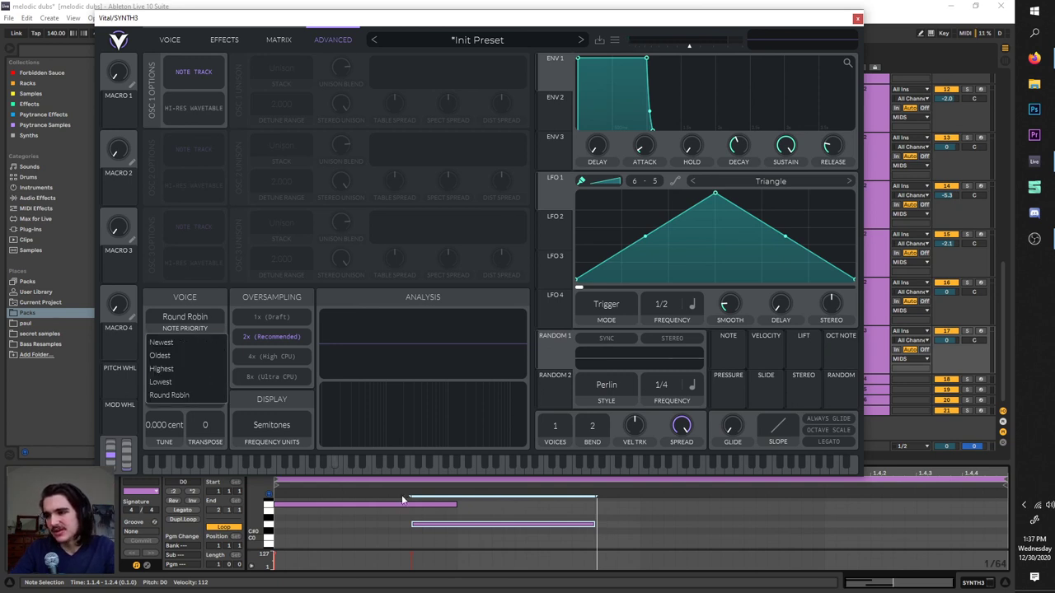
{"action": "left_click_drag", "start_coordinate": [442, 524], "coordinate": [305, 524]}
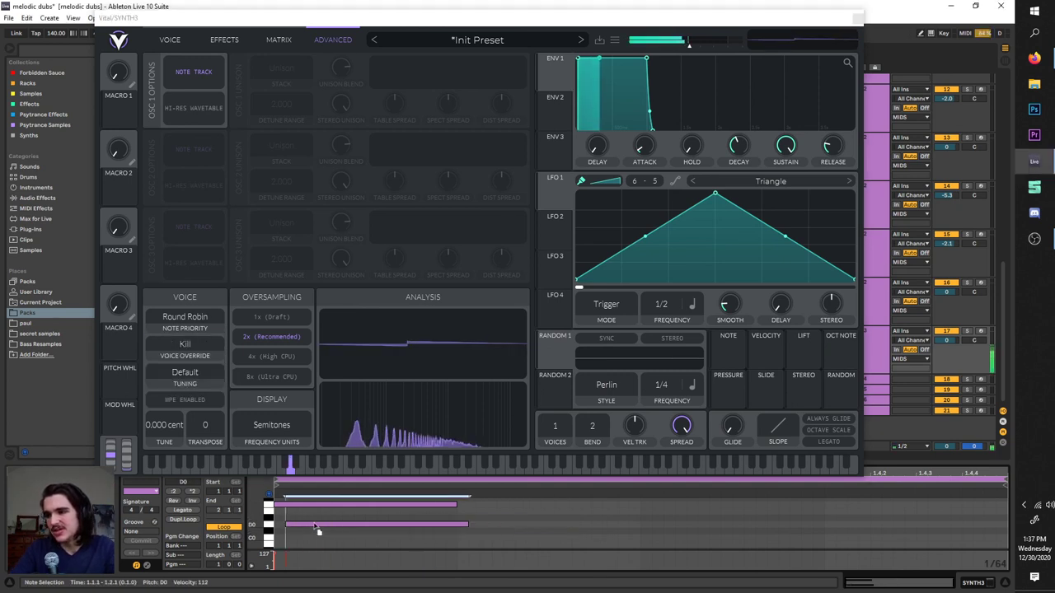
{"action": "left_click", "coordinate": [188, 324]}
{"action": "left_click", "coordinate": [551, 525]}
{"action": "left_click", "coordinate": [191, 323]}
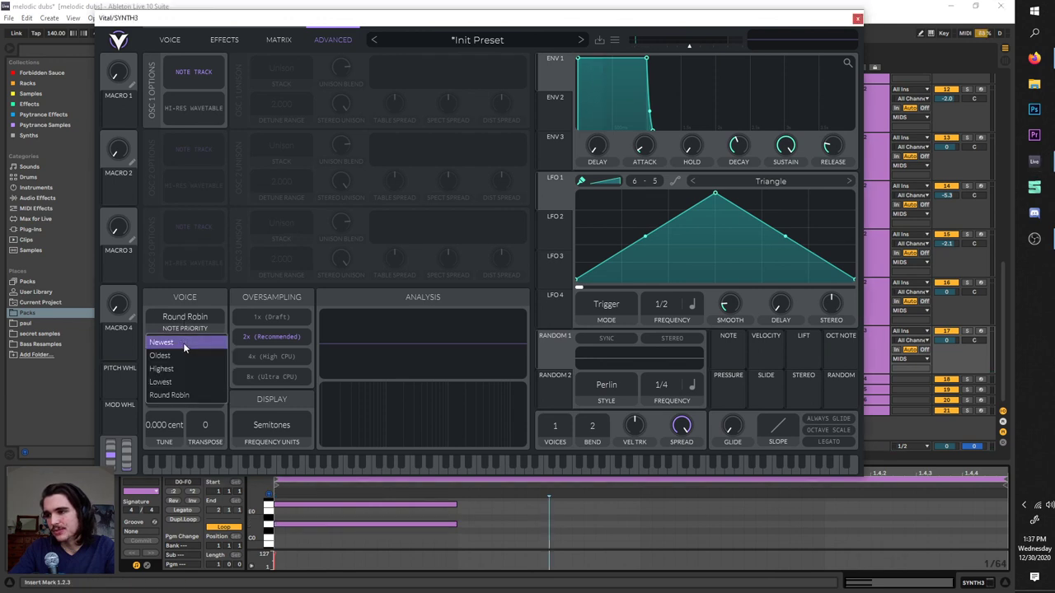
{"action": "left_click", "coordinate": [188, 342]}
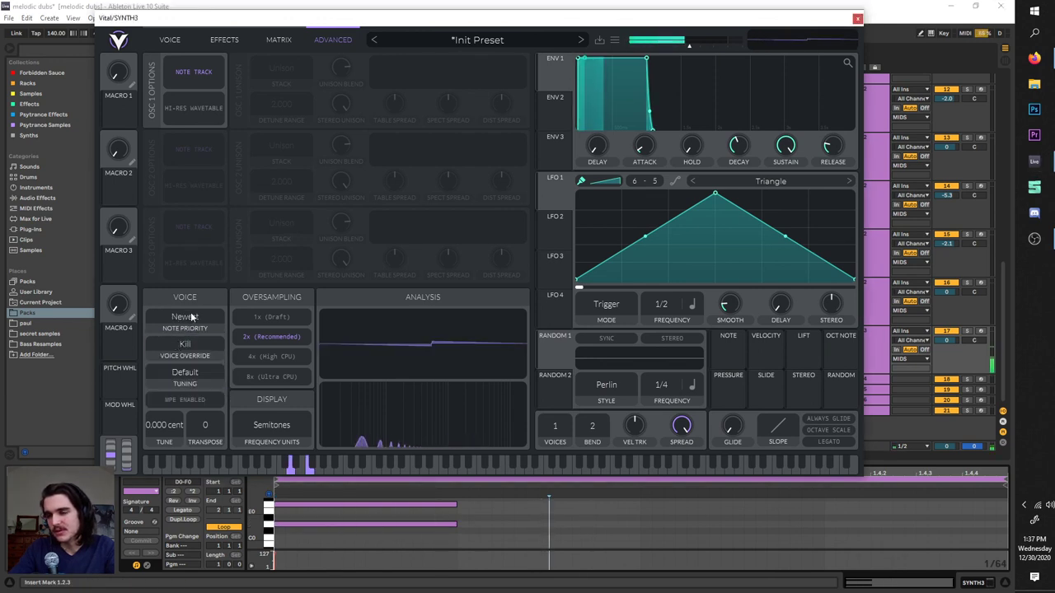
- Compare the Oldest, Newest, Highest and Lowest note priorities, settle on Round Robin, and nudge the F0 note slightly later
{"action": "left_click", "coordinate": [192, 329]}
{"action": "left_click", "coordinate": [191, 355]}
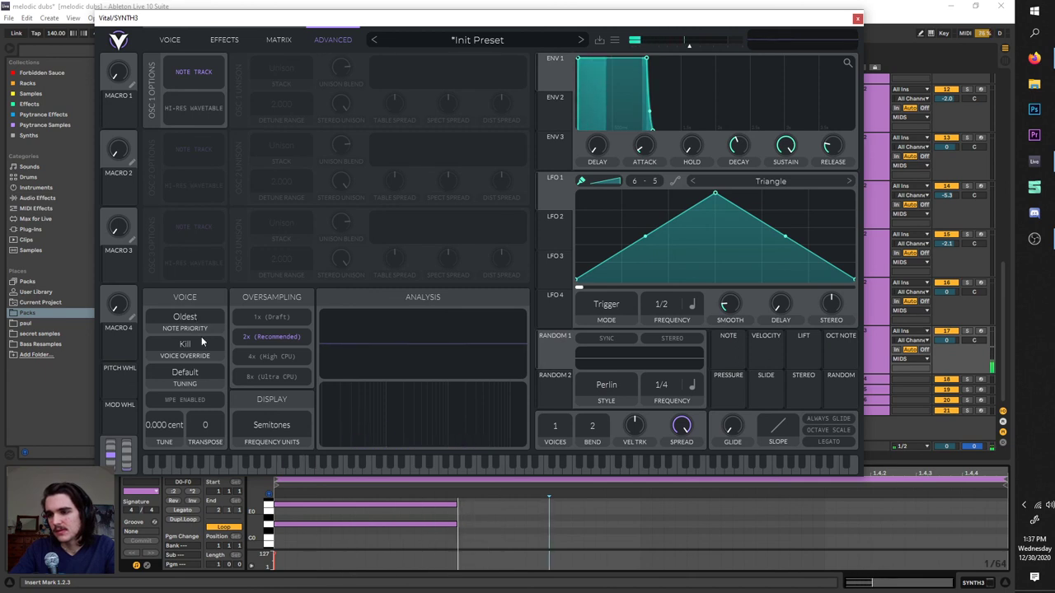
{"action": "left_click", "coordinate": [192, 329]}
{"action": "left_click", "coordinate": [191, 342]}
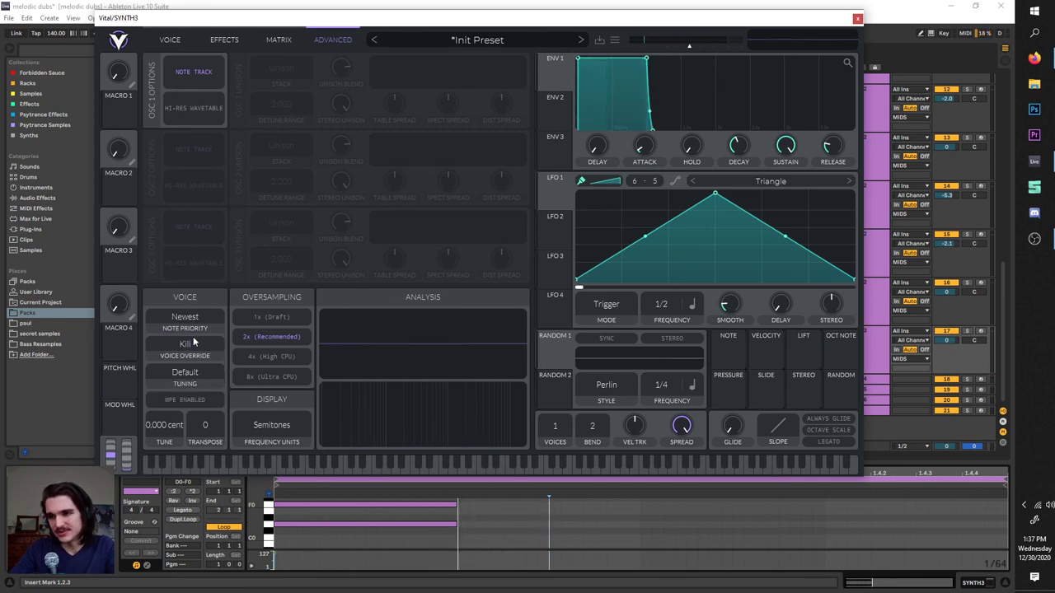
{"action": "left_click", "coordinate": [198, 322]}
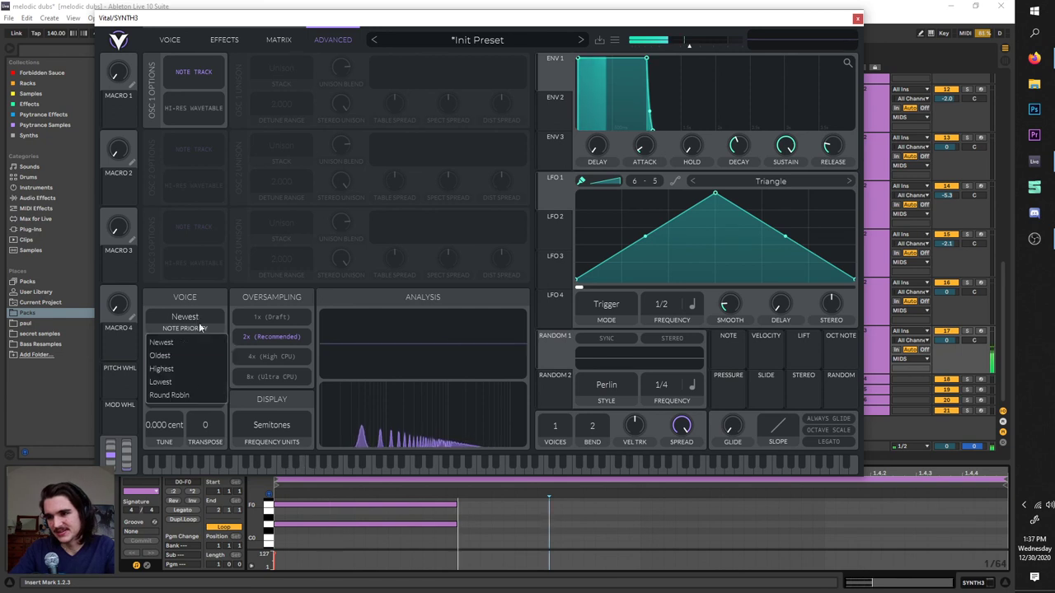
{"action": "left_click", "coordinate": [194, 368]}
{"action": "left_click", "coordinate": [186, 318]}
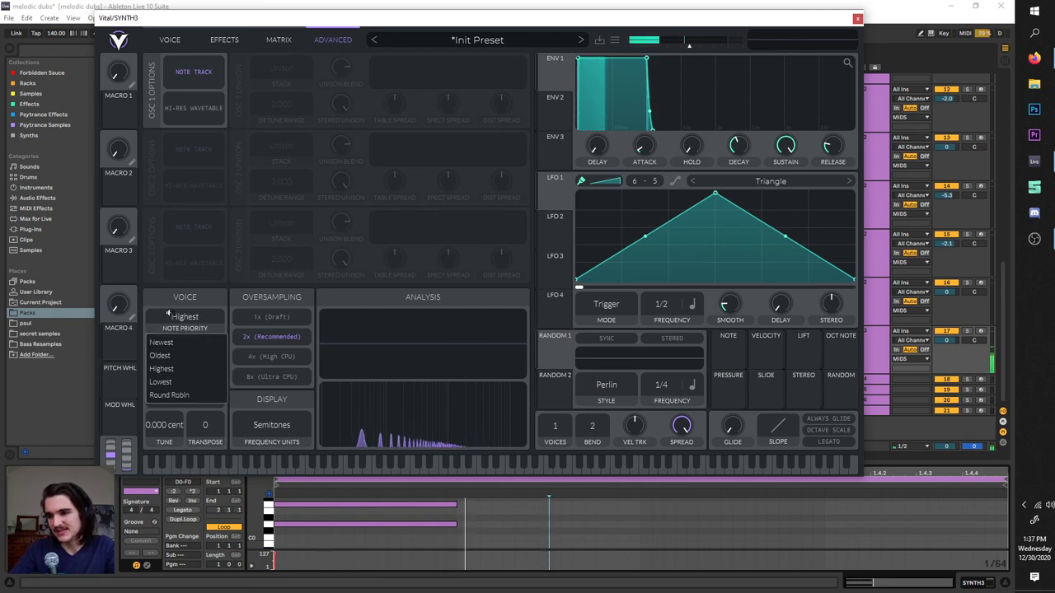
{"action": "left_click", "coordinate": [181, 382]}
{"action": "left_click", "coordinate": [187, 326]}
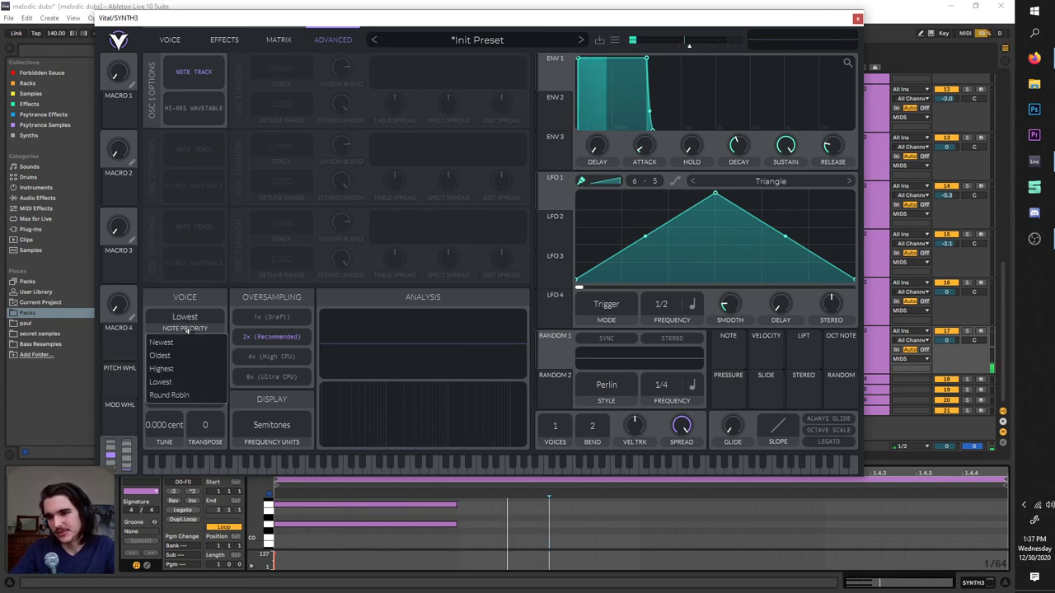
{"action": "left_click", "coordinate": [189, 394]}
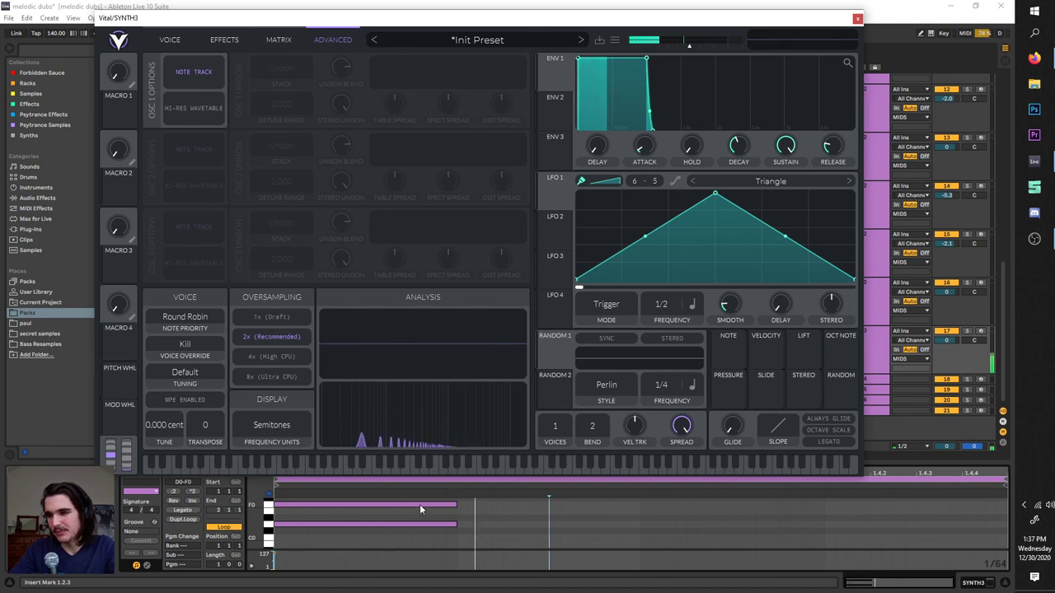
{"action": "left_click_drag", "start_coordinate": [286, 504], "coordinate": [297, 506]}
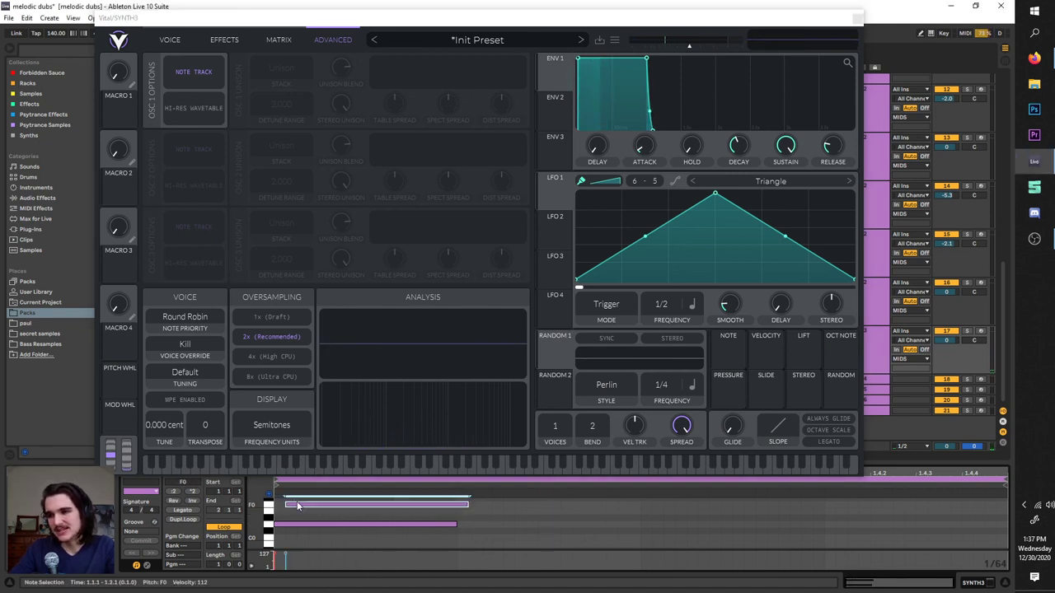
- Audition the Just - 7 Limit and Just - 5 Limit tunings, ending on Pythagorean
{"action": "left_click", "coordinate": [202, 372]}
{"action": "left_click", "coordinate": [213, 393]}
{"action": "left_click", "coordinate": [202, 372]}
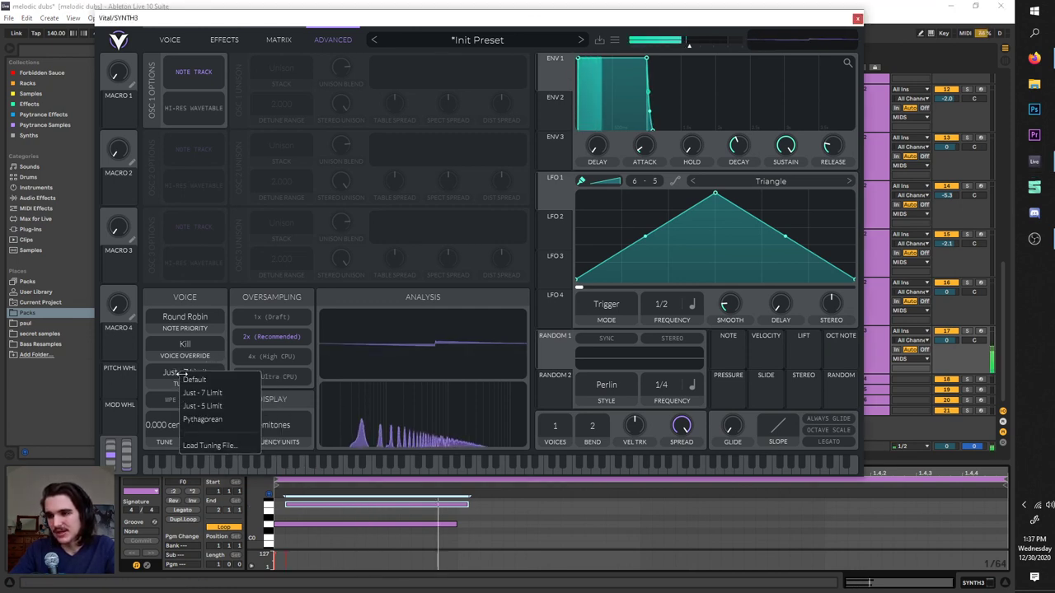
{"action": "left_click", "coordinate": [211, 408]}
{"action": "left_click", "coordinate": [202, 372]}
{"action": "left_click", "coordinate": [194, 421]}
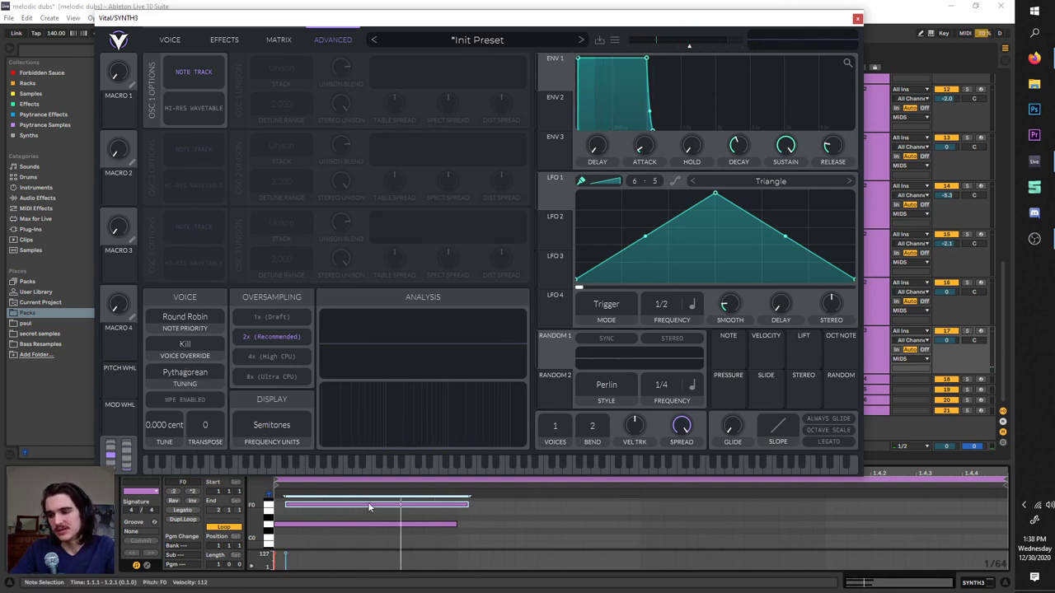
{"action": "left_click", "coordinate": [188, 379]}
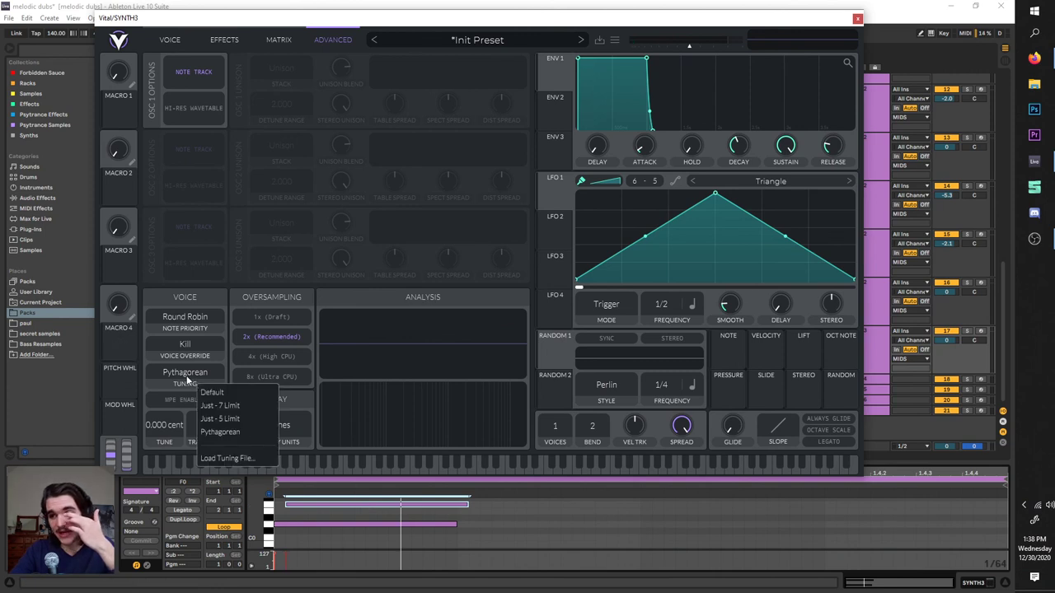
{"action": "left_click", "coordinate": [178, 364]}
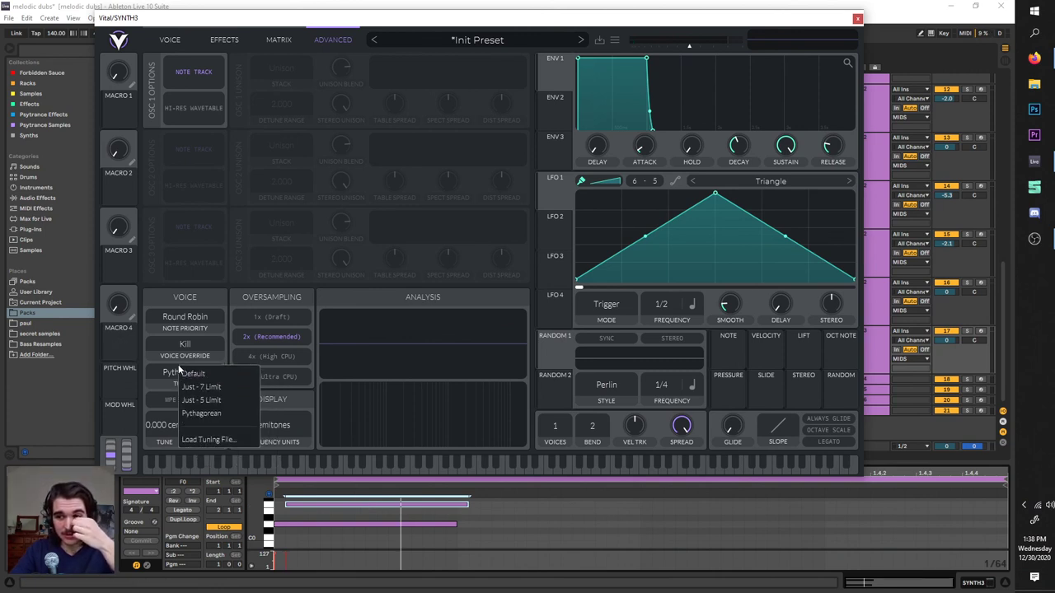
{"action": "left_click", "coordinate": [396, 429]}
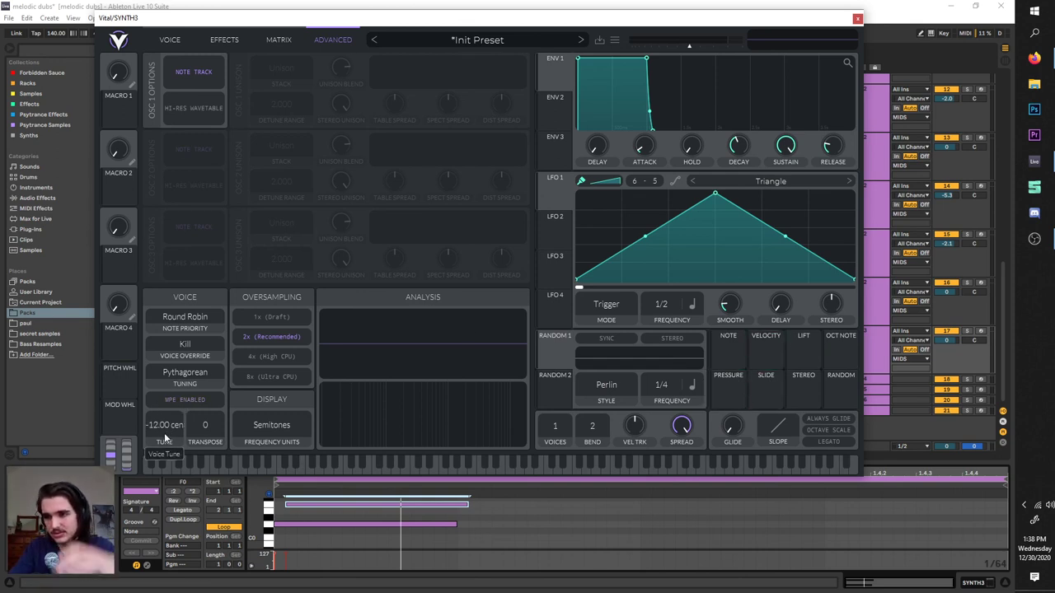
- Set the voice tune to -14 cents while starting and stopping playback to hear it
{"action": "key", "text": "space"}
{"action": "left_click_drag", "start_coordinate": [164, 437], "coordinate": [209, 339]}
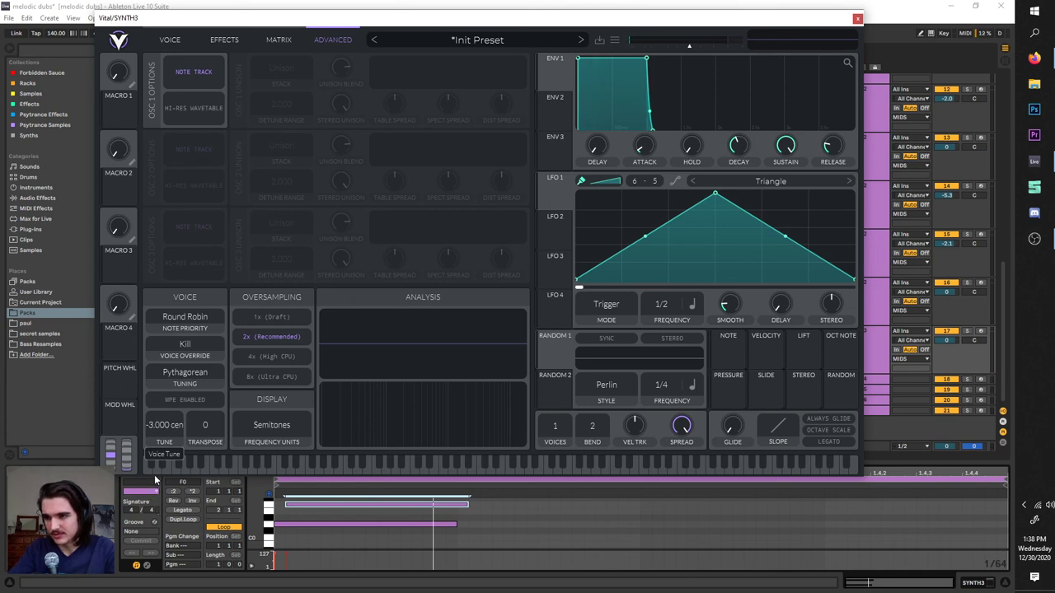
{"action": "left_click_drag", "start_coordinate": [155, 475], "coordinate": [157, 486]}
{"action": "key", "text": "space"}
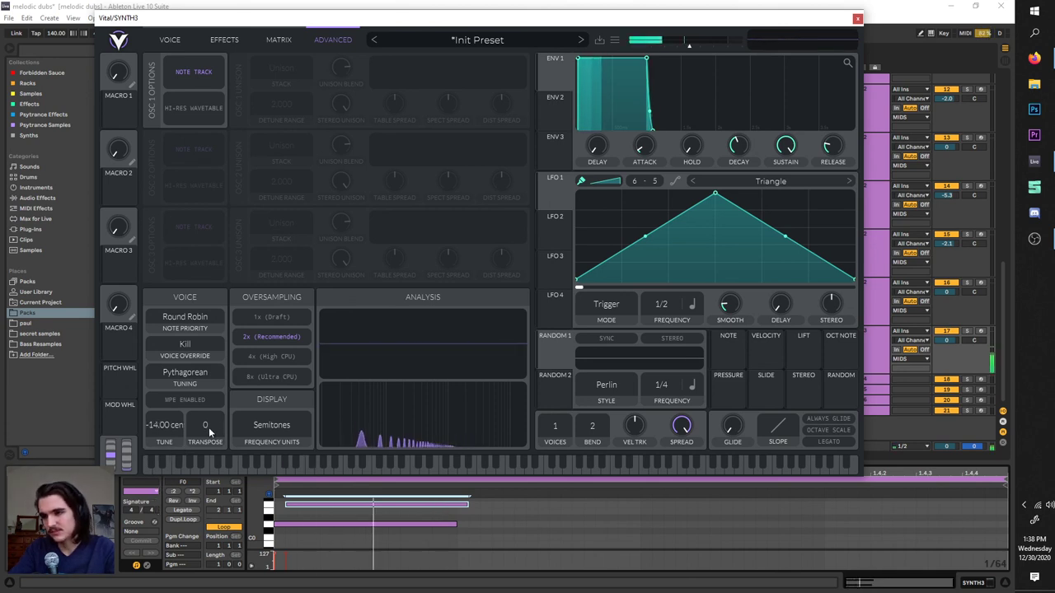
- Try a voice transpose of 16 and reset it to its default
{"action": "left_click_drag", "start_coordinate": [208, 427], "coordinate": [220, 472]}
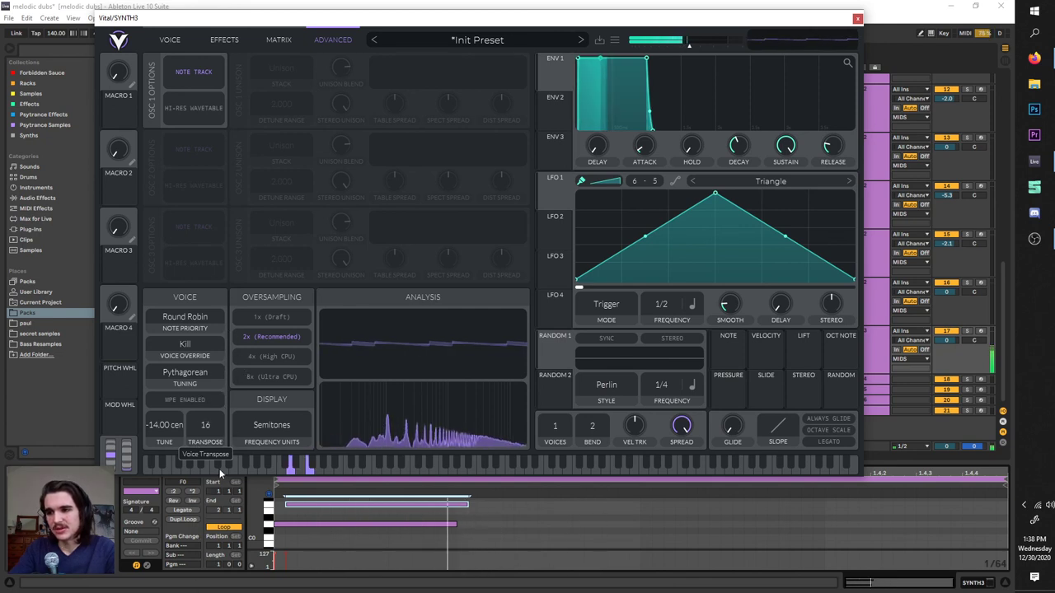
{"action": "right_click", "coordinate": [207, 429]}
{"action": "left_click", "coordinate": [246, 434]}
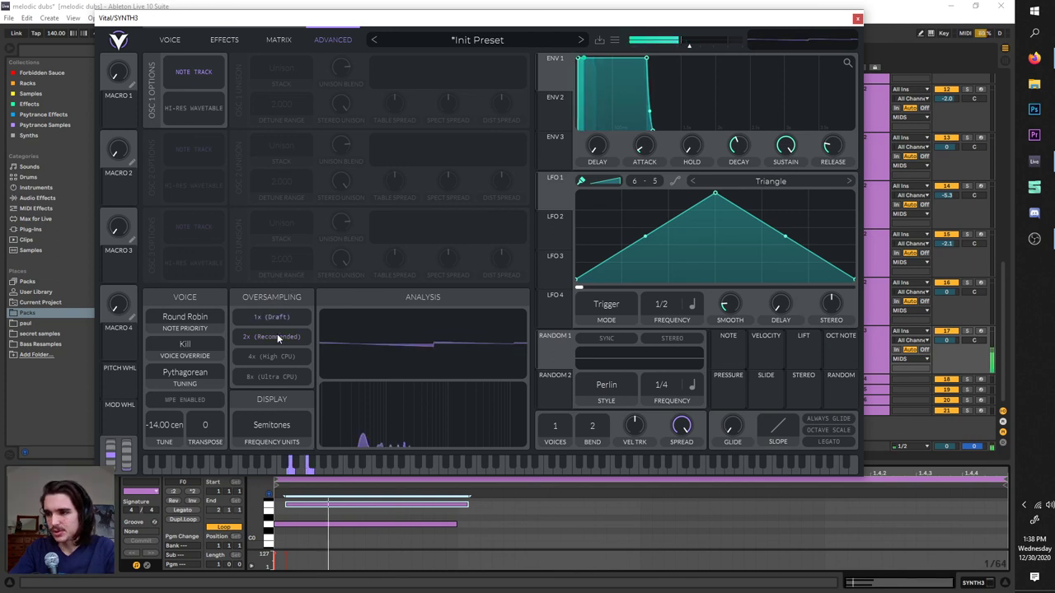
- Compare 8x (Ultra CPU) and 2x (Recommended) oversampling, ending on 1x (Draft)
{"action": "left_click", "coordinate": [290, 377]}
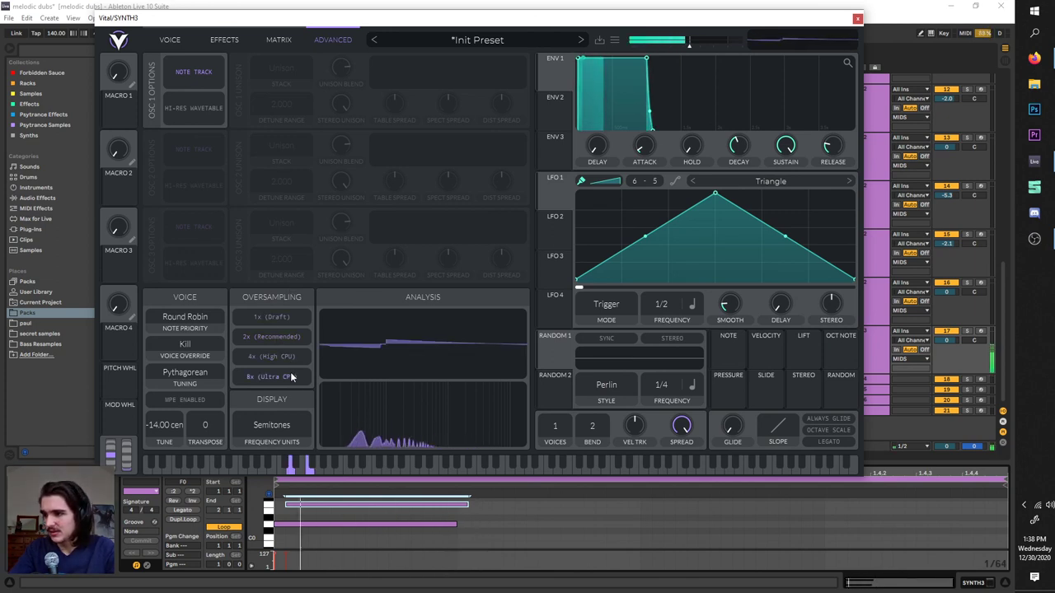
{"action": "left_click", "coordinate": [289, 338]}
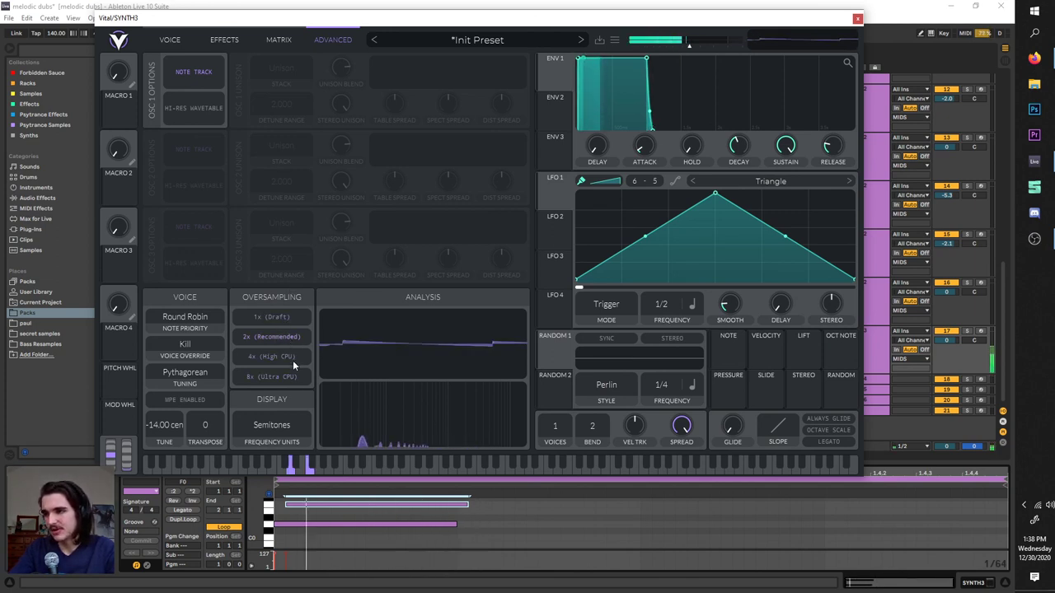
{"action": "left_click", "coordinate": [288, 377]}
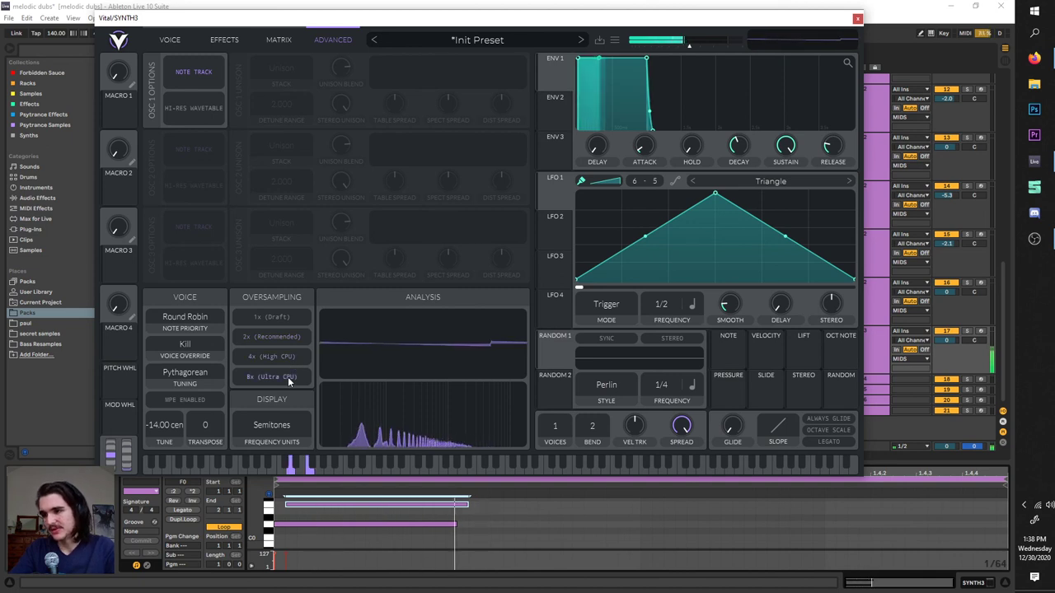
{"action": "left_click", "coordinate": [280, 320]}
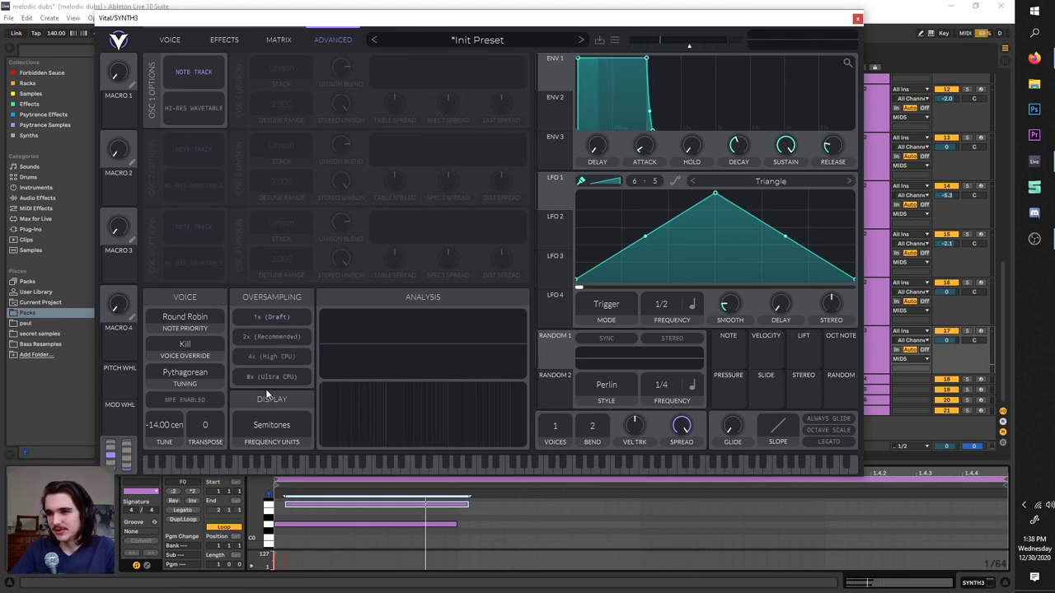
- Switch the display's frequency units back and forth between Semitones and Hz, ending on Semitones
{"action": "left_click", "coordinate": [287, 423]}
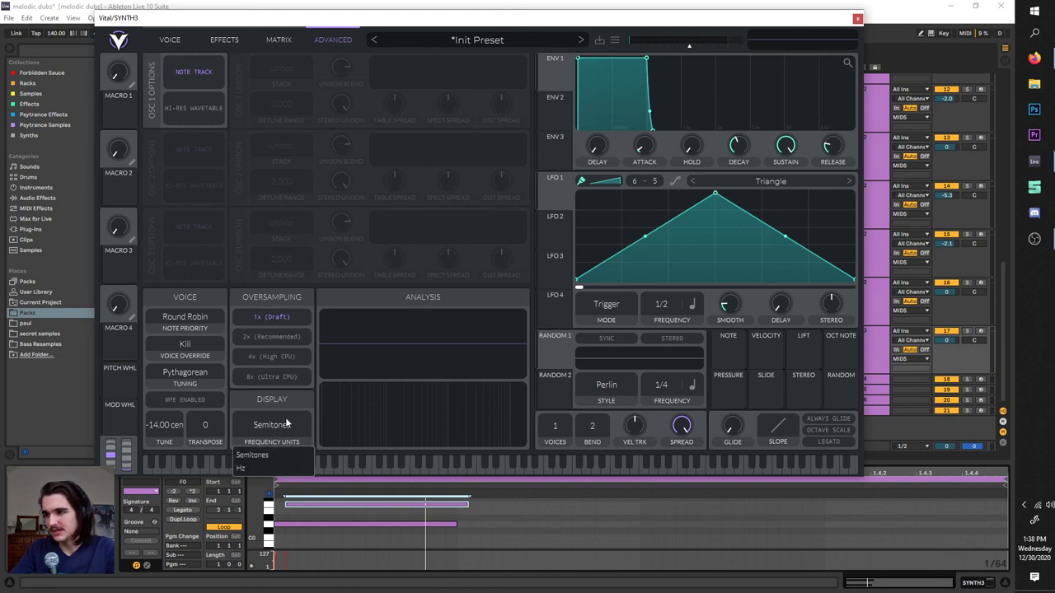
{"action": "left_click", "coordinate": [275, 455]}
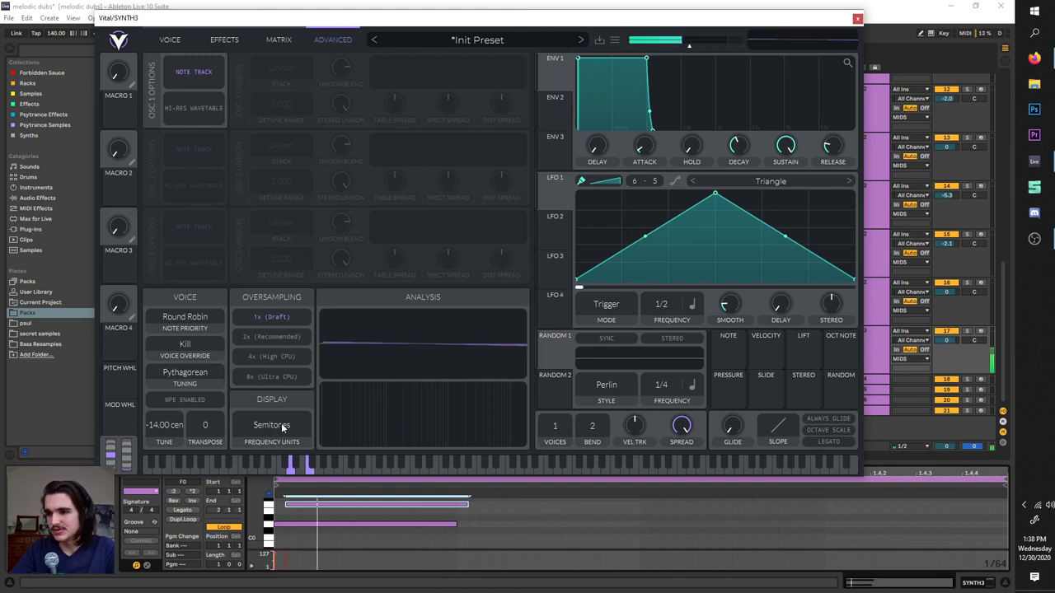
{"action": "left_click", "coordinate": [282, 424]}
{"action": "left_click", "coordinate": [251, 470]}
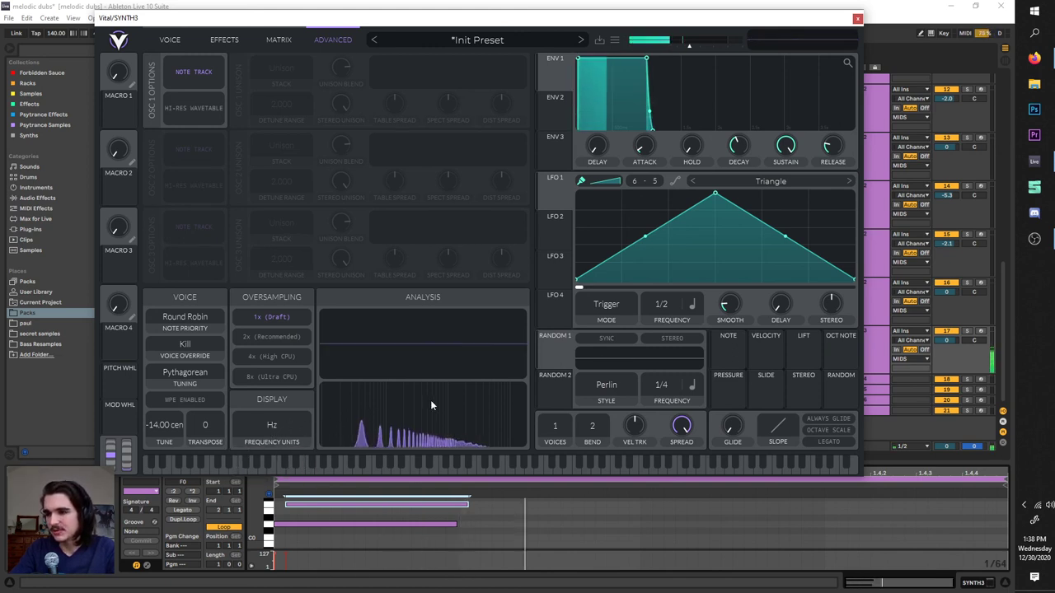
{"action": "left_click", "coordinate": [275, 424]}
{"action": "left_click", "coordinate": [280, 455]}
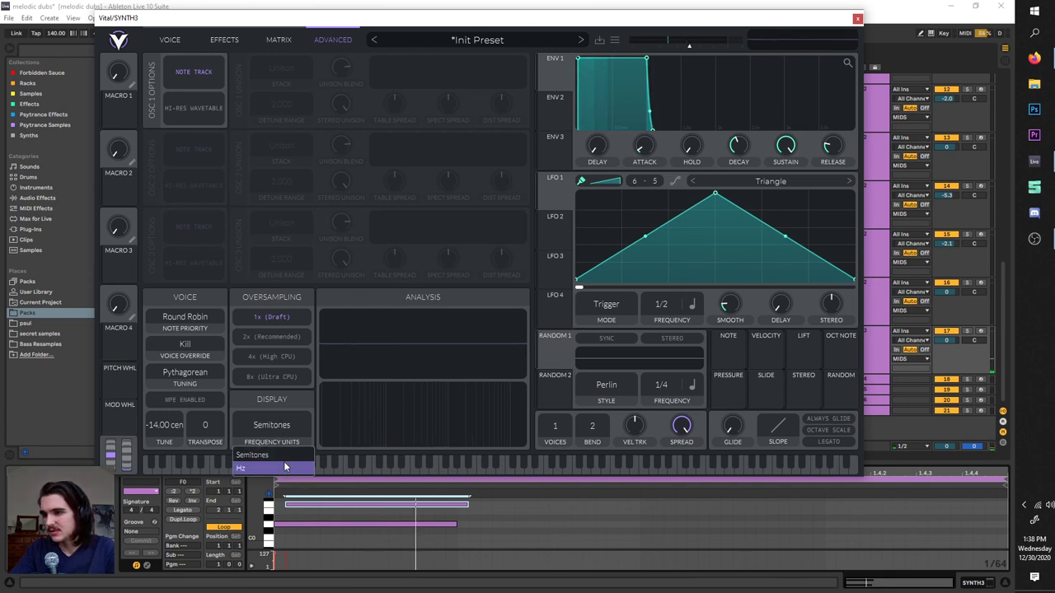
{"action": "left_click", "coordinate": [284, 467]}
{"action": "left_click", "coordinate": [307, 424]}
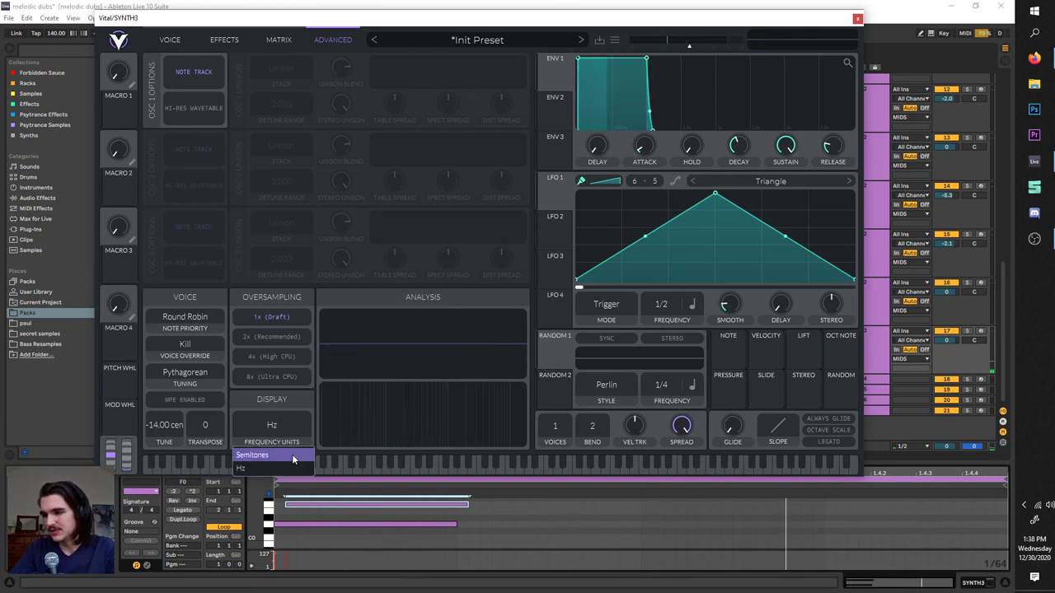
{"action": "left_click", "coordinate": [292, 456]}
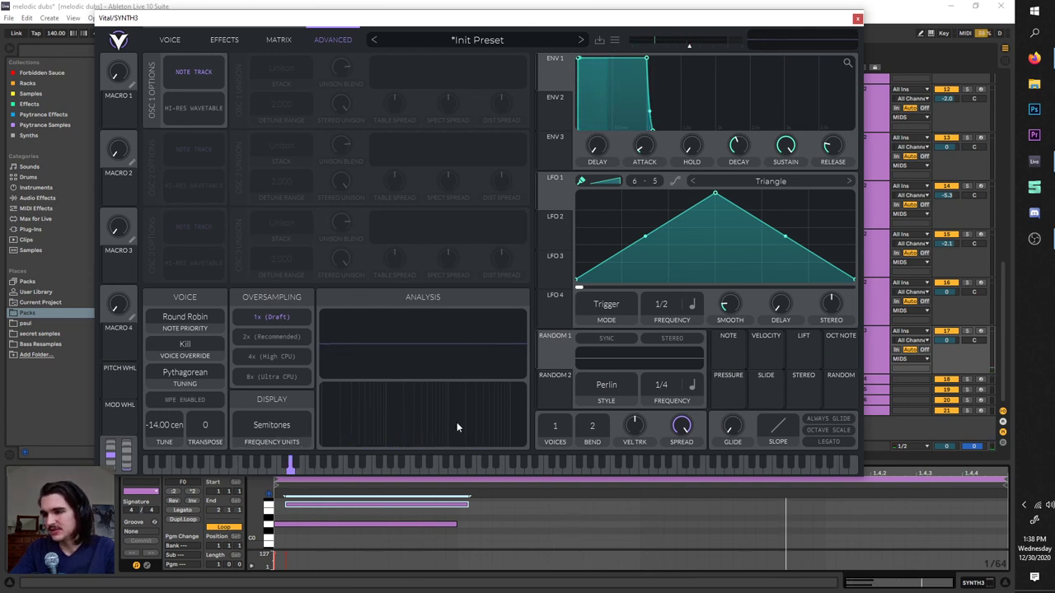
{"action": "left_click", "coordinate": [290, 426]}
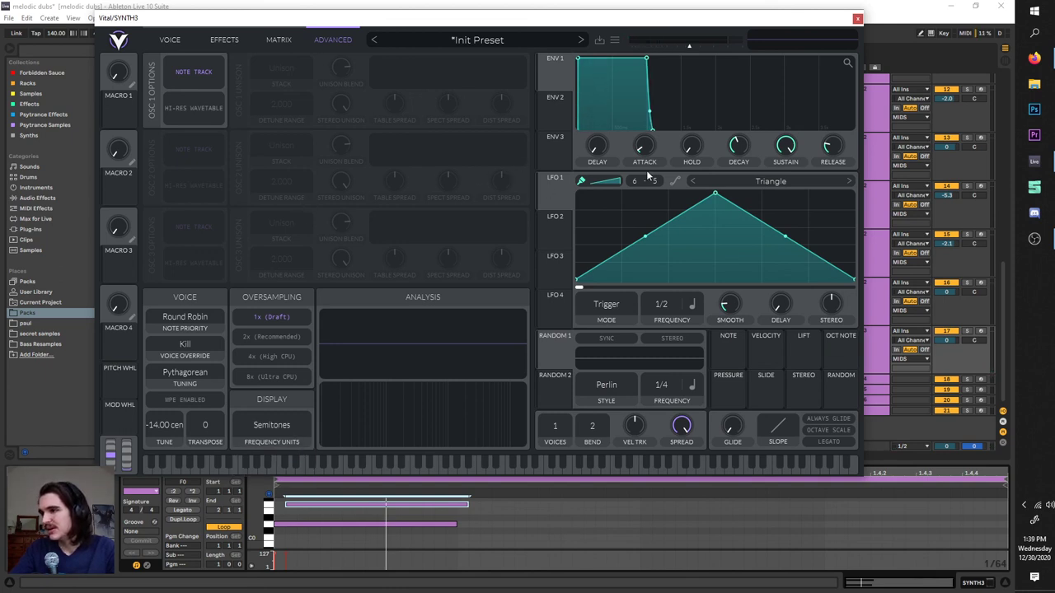
- Review the synth's Matrix, Voice, Effects and Advanced pages
{"action": "left_click", "coordinate": [276, 39]}
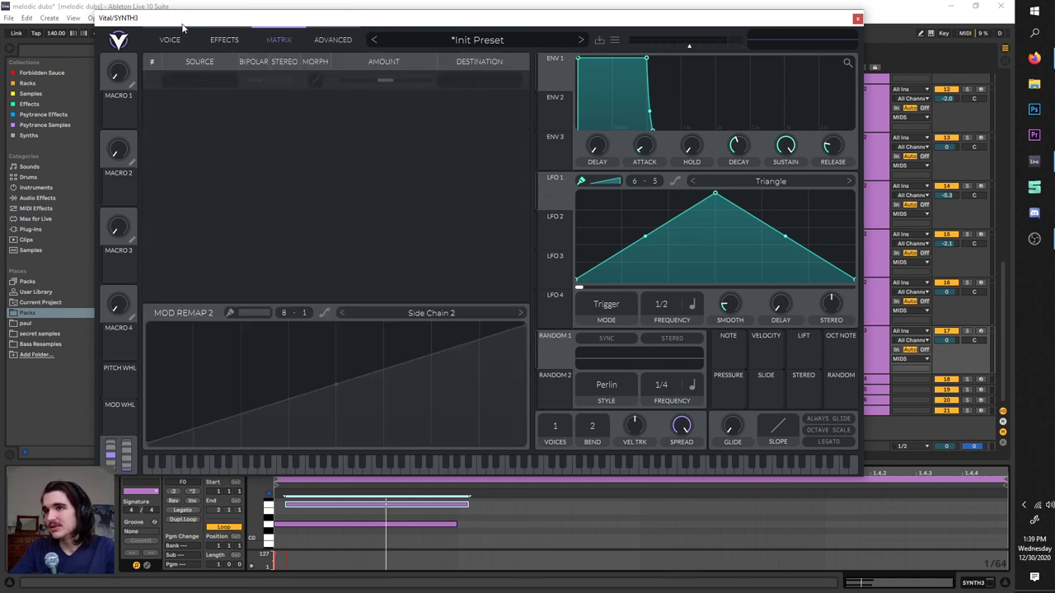
{"action": "left_click", "coordinate": [171, 39]}
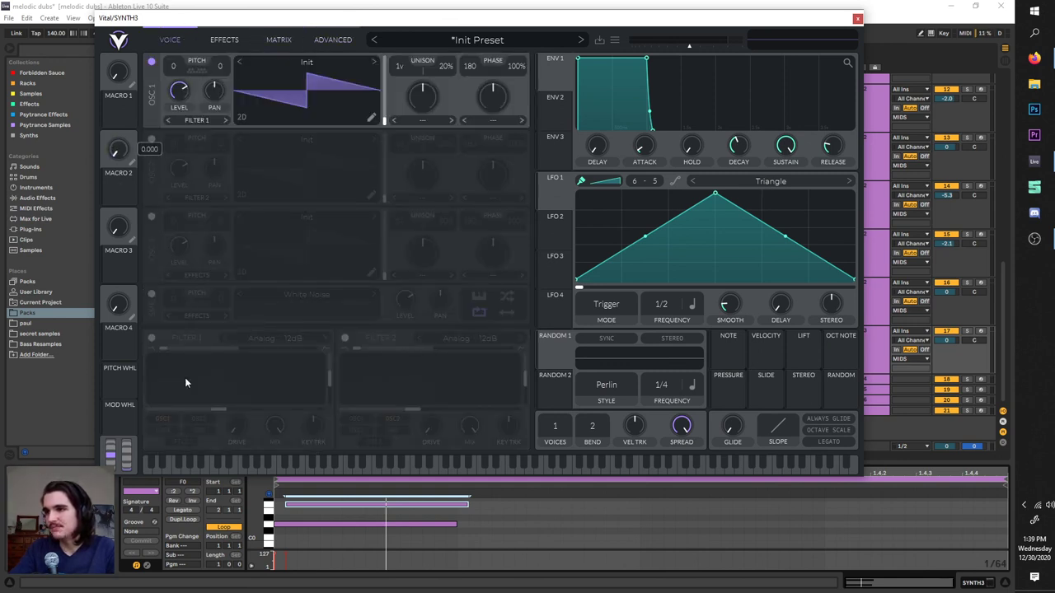
{"action": "left_click", "coordinate": [240, 46]}
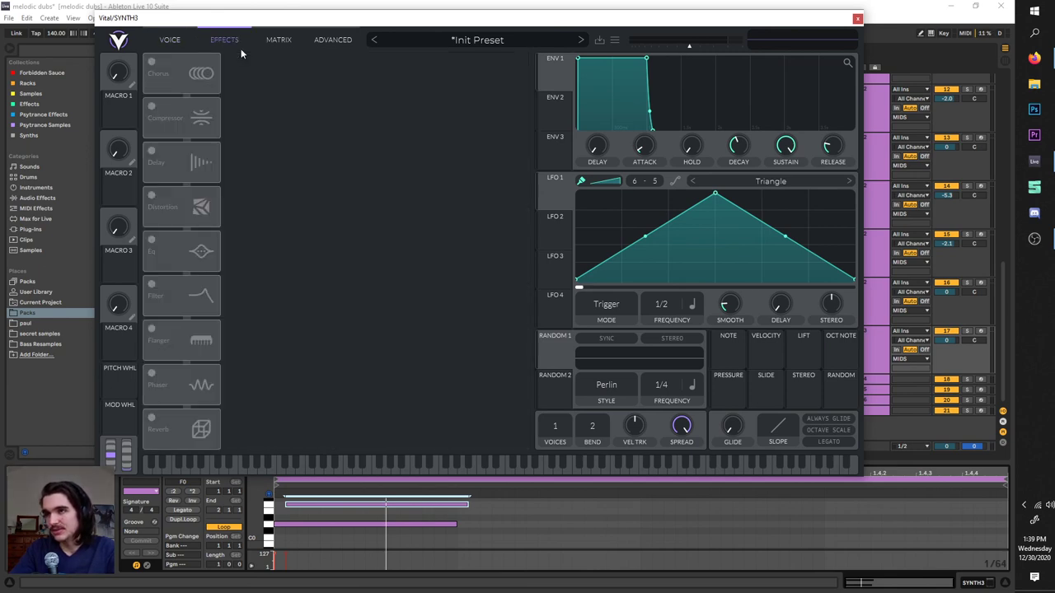
{"action": "left_click", "coordinate": [287, 38]}
{"action": "left_click", "coordinate": [337, 40]}
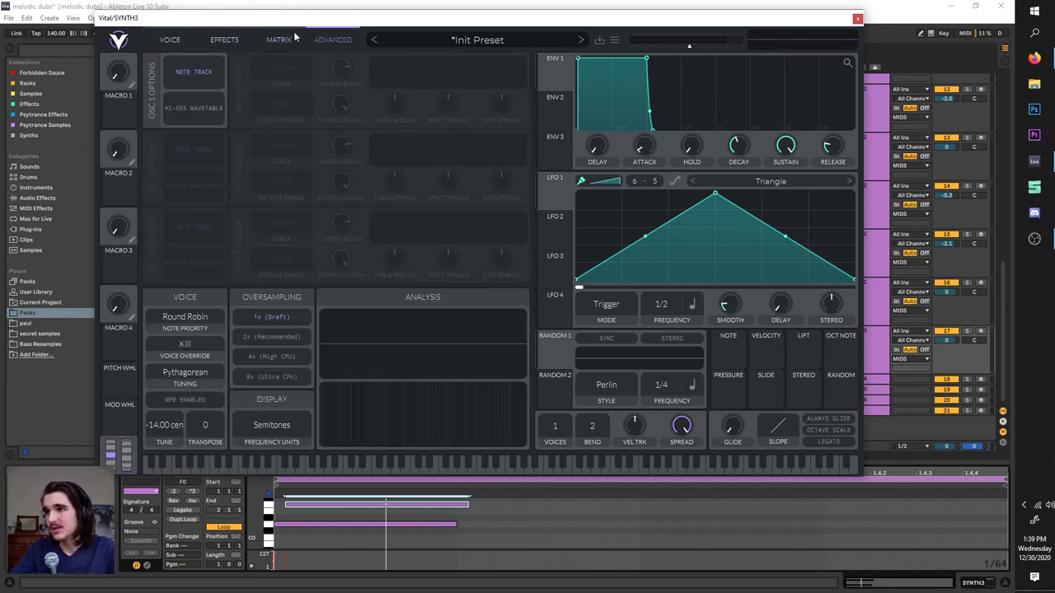
{"action": "left_click", "coordinate": [279, 39]}
{"action": "left_click", "coordinate": [334, 40]}
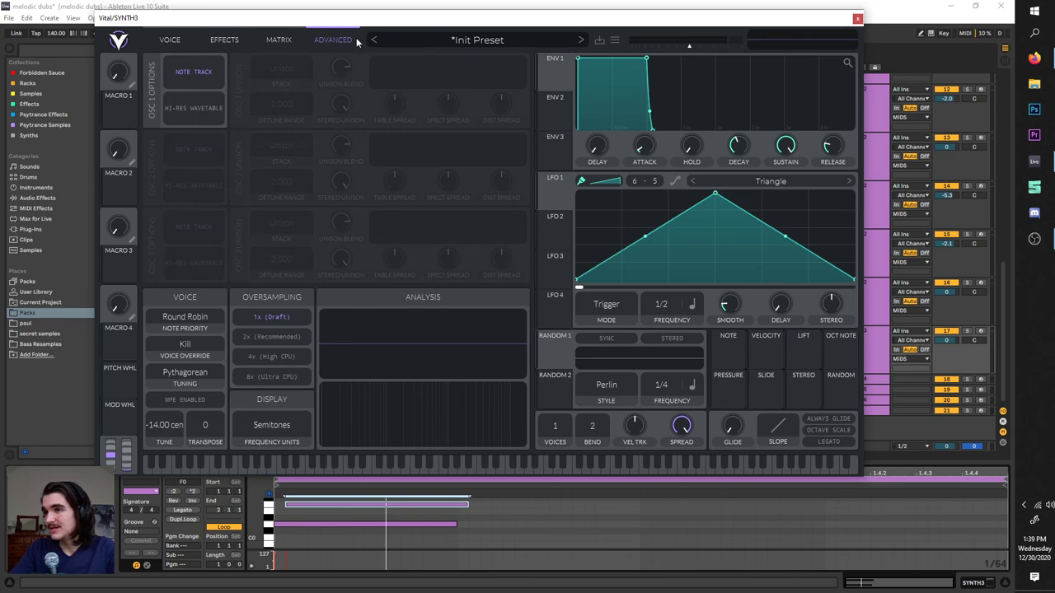
- Open oscillator 1's Init waveform in the wavetable editor and draw down its harmonic amplitudes across the spectrum
{"action": "left_click", "coordinate": [170, 40]}
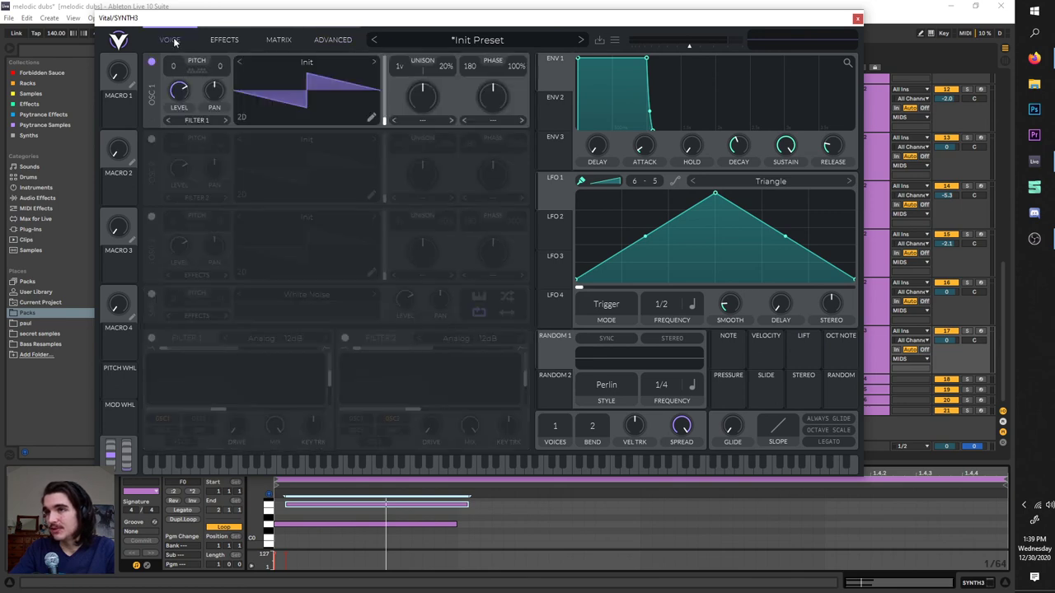
{"action": "left_click", "coordinate": [372, 118]}
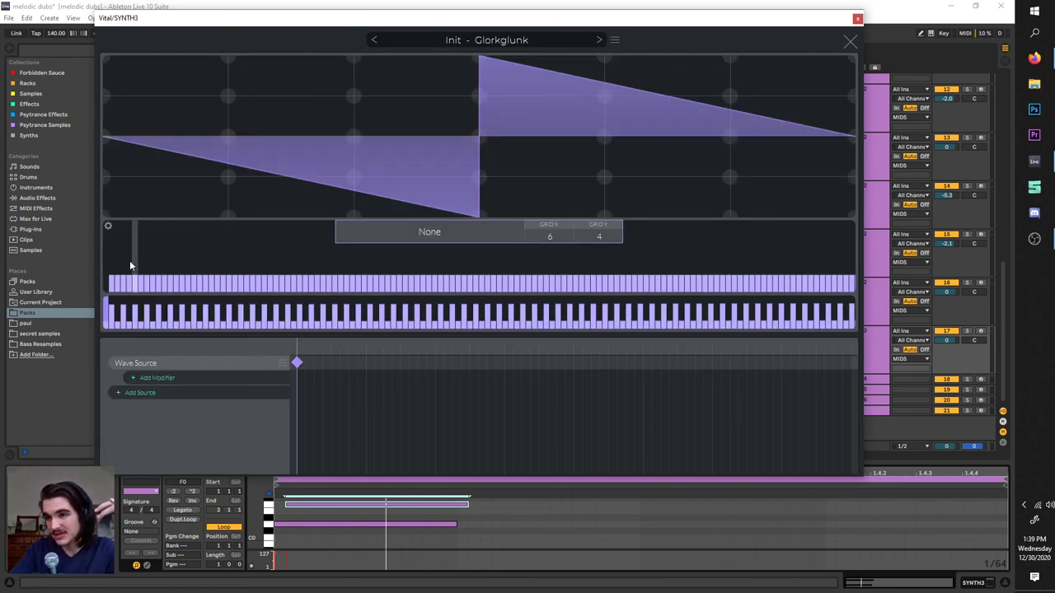
{"action": "mouse_move", "coordinate": [129, 260]}
{"action": "left_mouse_down"}
{"action": "mouse_move", "coordinate": [159, 261]}
{"action": "mouse_move", "coordinate": [176, 244]}
{"action": "mouse_move", "coordinate": [243, 265]}
{"action": "mouse_move", "coordinate": [441, 255]}
{"action": "mouse_move", "coordinate": [469, 269]}
{"action": "mouse_move", "coordinate": [532, 244]}
{"action": "mouse_move", "coordinate": [633, 232]}
{"action": "mouse_move", "coordinate": [798, 266]}
{"action": "mouse_move", "coordinate": [423, 280]}
{"action": "mouse_move", "coordinate": [81, 312]}
{"action": "mouse_move", "coordinate": [311, 347]}
{"action": "mouse_move", "coordinate": [810, 362]}
{"action": "mouse_move", "coordinate": [524, 324]}
{"action": "left_mouse_up"}
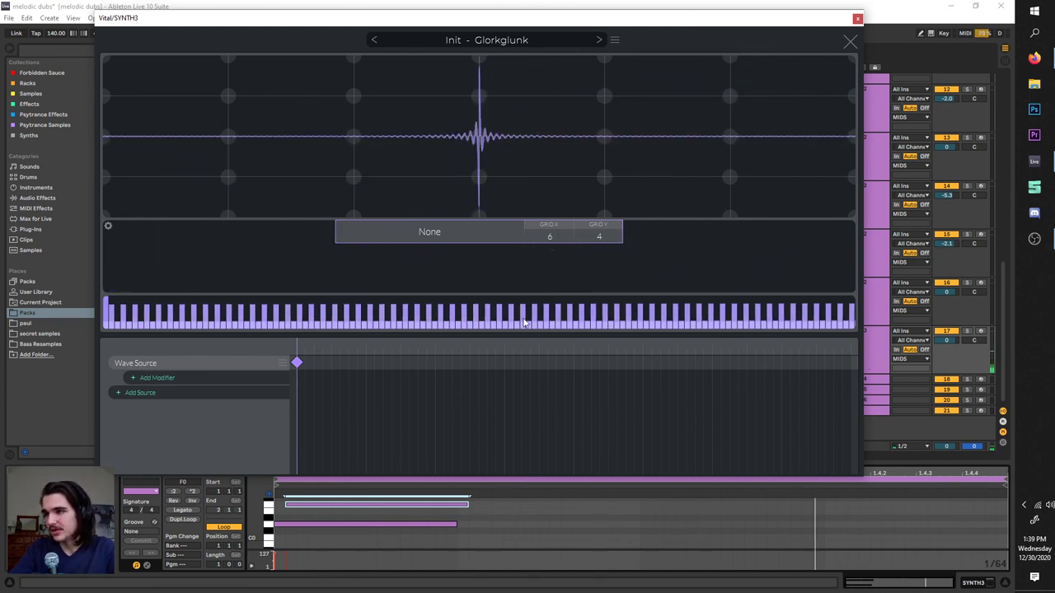
- Redraw the waveform's harmonic amplitudes as scattered groups of raised bars and sculpt the harmonic phases into rolling curves
{"action": "left_click_drag", "start_coordinate": [112, 251], "coordinate": [118, 291]}
{"action": "left_click", "coordinate": [211, 269]}
{"action": "mouse_move", "coordinate": [360, 284]}
{"action": "left_mouse_down"}
{"action": "mouse_move", "coordinate": [385, 263]}
{"action": "mouse_move", "coordinate": [650, 254]}
{"action": "mouse_move", "coordinate": [594, 289]}
{"action": "left_mouse_up"}
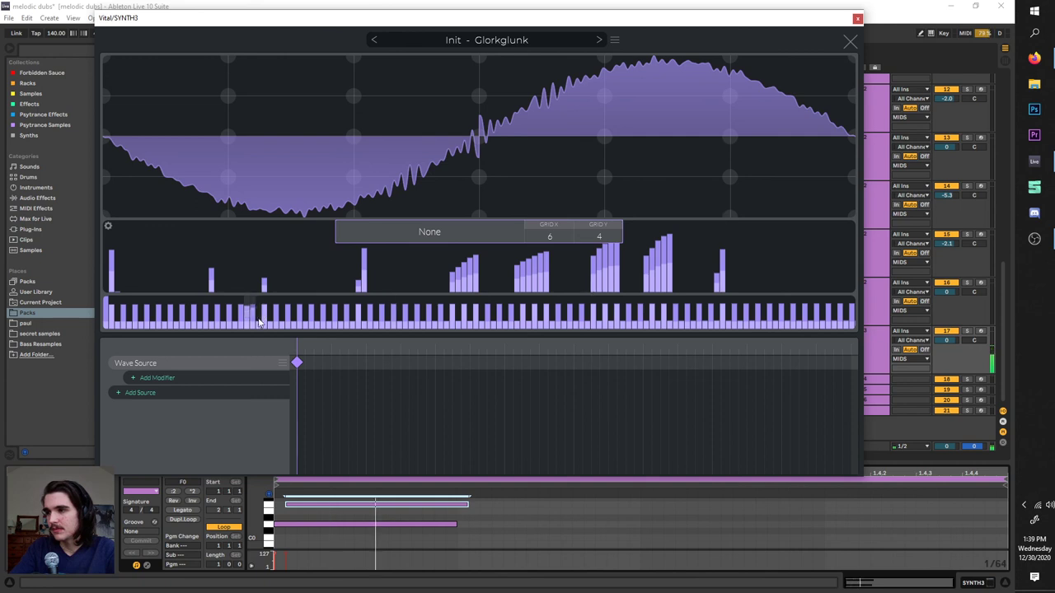
{"action": "mouse_move", "coordinate": [247, 317]}
{"action": "left_mouse_down"}
{"action": "mouse_move", "coordinate": [455, 330]}
{"action": "mouse_move", "coordinate": [691, 312]}
{"action": "mouse_move", "coordinate": [849, 328]}
{"action": "mouse_move", "coordinate": [921, 348]}
{"action": "mouse_move", "coordinate": [753, 327]}
{"action": "mouse_move", "coordinate": [357, 350]}
{"action": "mouse_move", "coordinate": [106, 326]}
{"action": "left_mouse_up"}
{"action": "mouse_move", "coordinate": [336, 243]}
{"action": "left_mouse_down"}
{"action": "mouse_move", "coordinate": [232, 237]}
{"action": "mouse_move", "coordinate": [215, 245]}
{"action": "mouse_move", "coordinate": [189, 304]}
{"action": "mouse_move", "coordinate": [485, 341]}
{"action": "mouse_move", "coordinate": [578, 310]}
{"action": "mouse_move", "coordinate": [655, 330]}
{"action": "mouse_move", "coordinate": [794, 314]}
{"action": "mouse_move", "coordinate": [734, 325]}
{"action": "left_mouse_up"}
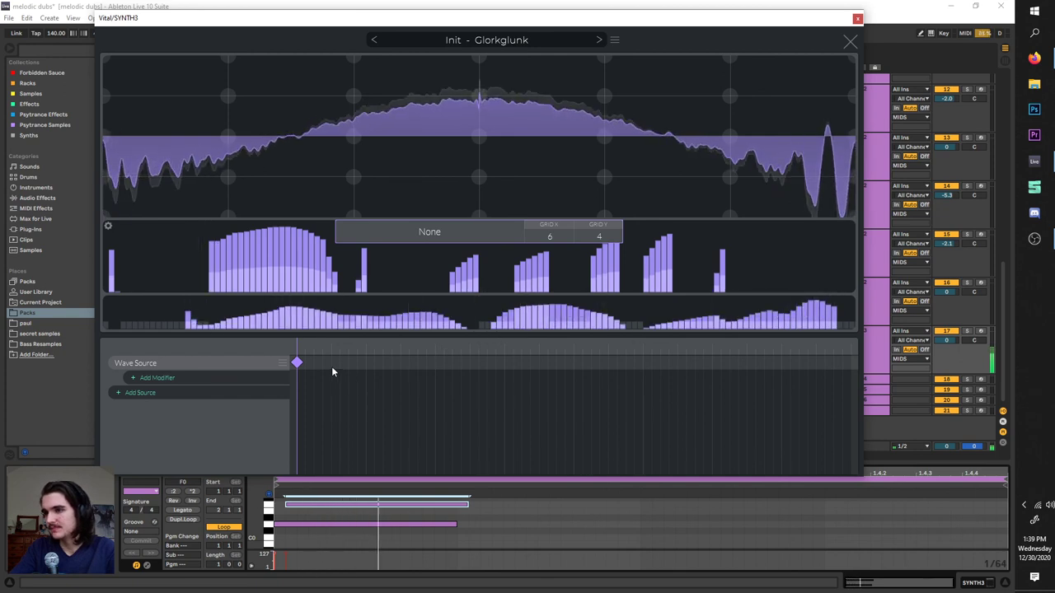
- Add a Phase Shift modifier to the Wave Source and reposition both of their keyframes along the wavetable timeline
{"action": "left_click_drag", "start_coordinate": [301, 363], "coordinate": [356, 363]}
{"action": "left_click", "coordinate": [146, 379]}
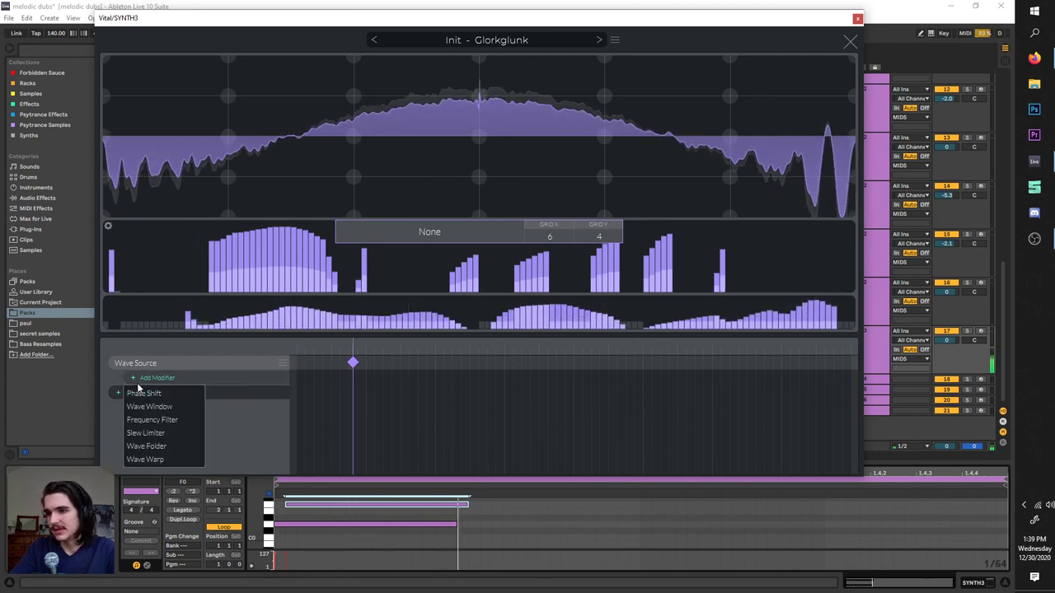
{"action": "left_click", "coordinate": [144, 395]}
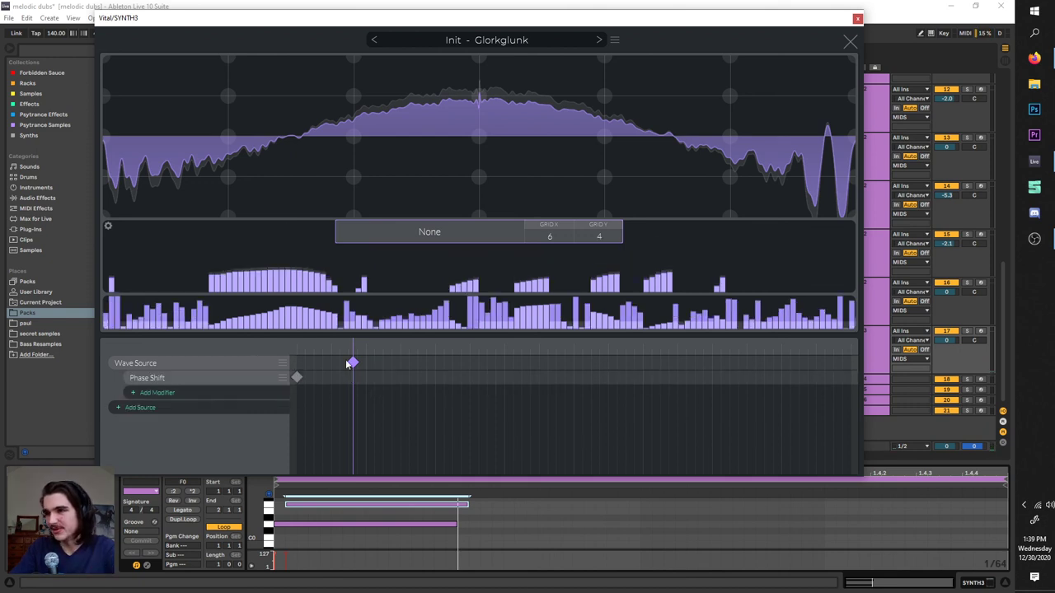
{"action": "mouse_move", "coordinate": [303, 383]}
{"action": "left_mouse_down"}
{"action": "mouse_move", "coordinate": [395, 381]}
{"action": "mouse_move", "coordinate": [305, 362]}
{"action": "left_mouse_up"}
- Add a second Wave Source, move its keyframe further along the timeline, and close the wavetable editor
{"action": "left_click", "coordinate": [217, 404]}
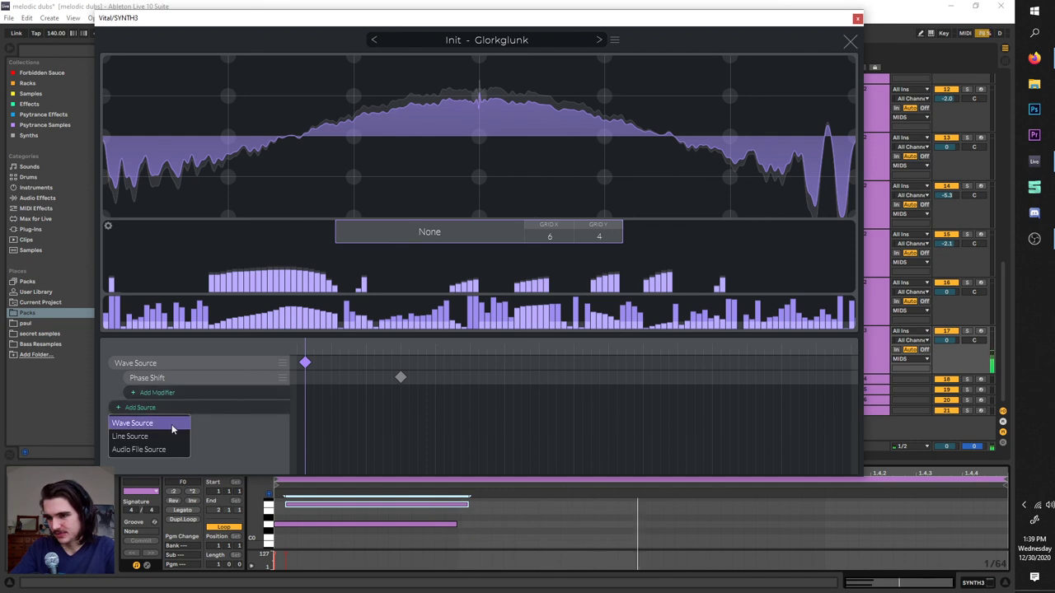
{"action": "left_click", "coordinate": [136, 422]}
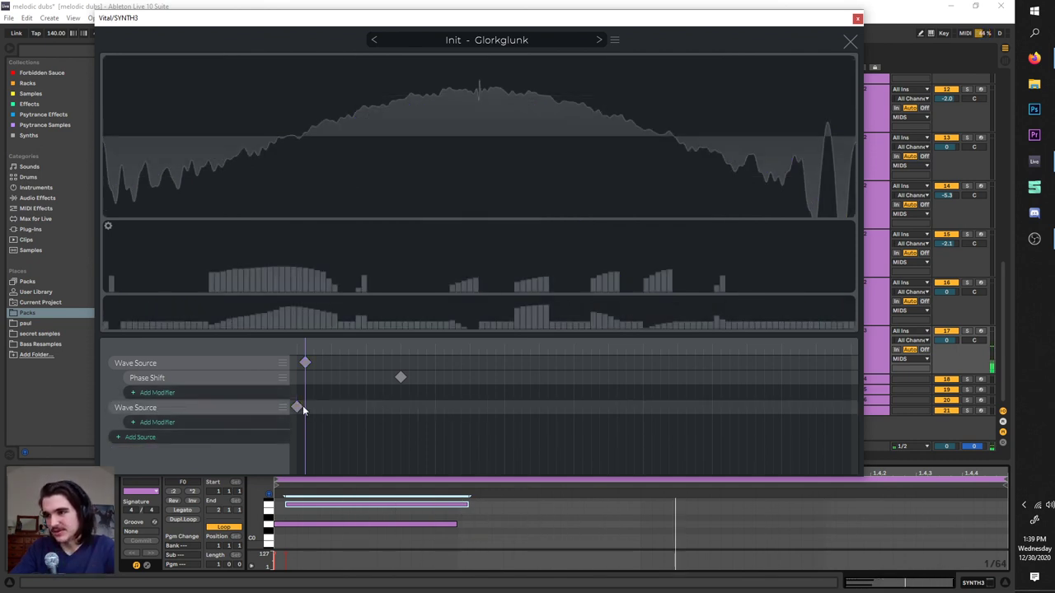
{"action": "left_click_drag", "start_coordinate": [299, 407], "coordinate": [446, 405]}
{"action": "left_click", "coordinate": [848, 41]}
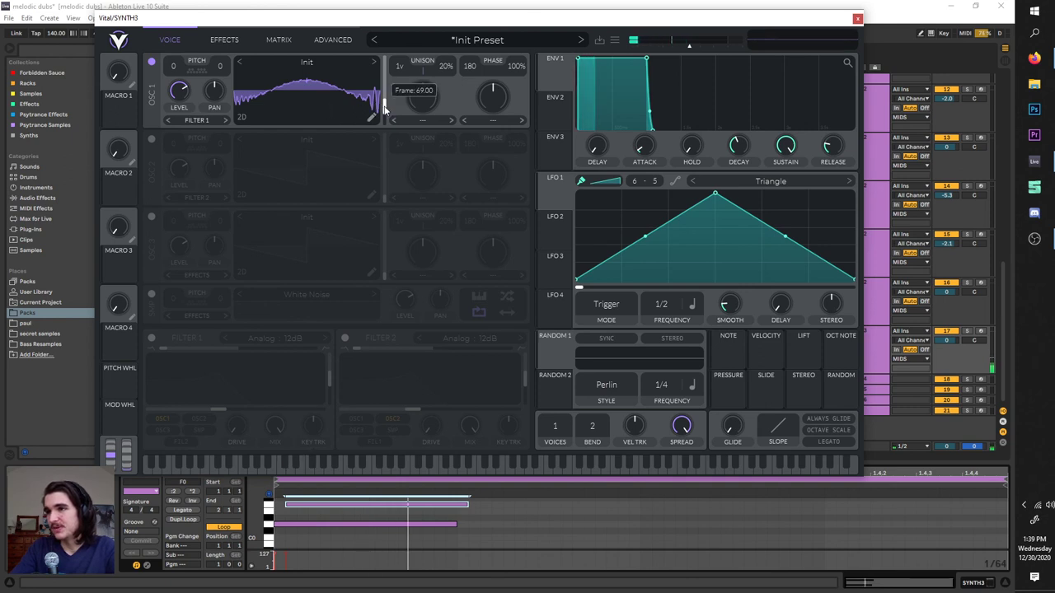
- Switch oscillator 1's wavetable display to 3D and sweep its frame position, ending at about frame 93
{"action": "left_click", "coordinate": [243, 117]}
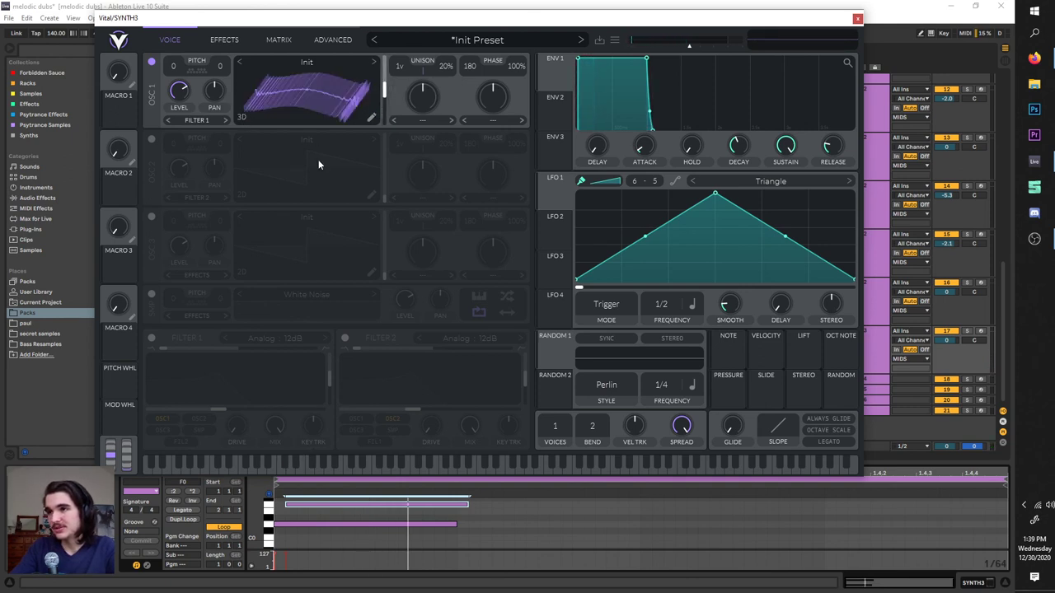
{"action": "left_click_drag", "start_coordinate": [387, 97], "coordinate": [398, 51]}
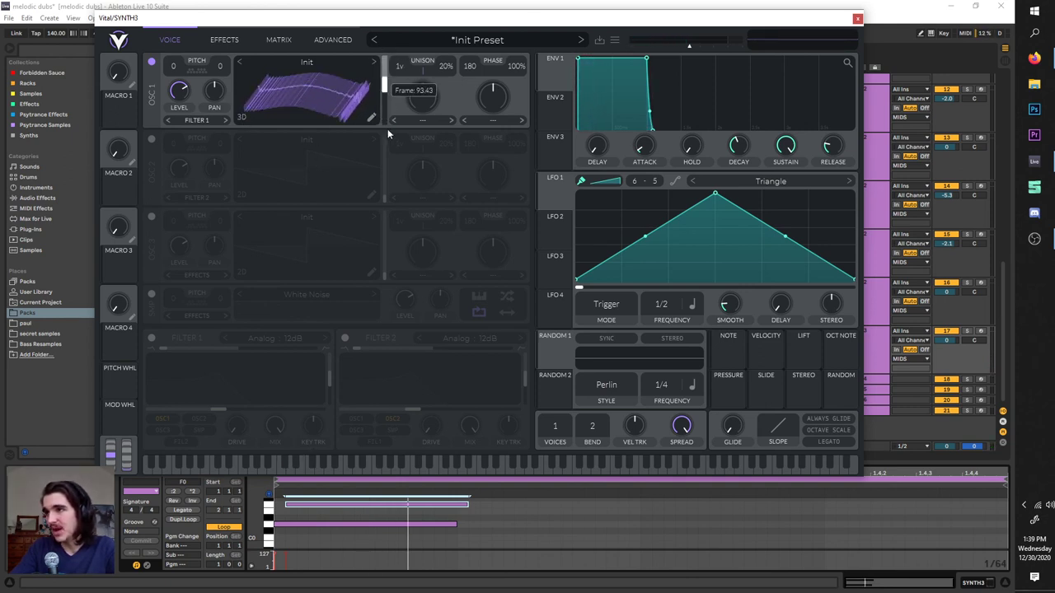
{"action": "left_click_drag", "start_coordinate": [395, 163], "coordinate": [390, 130]}
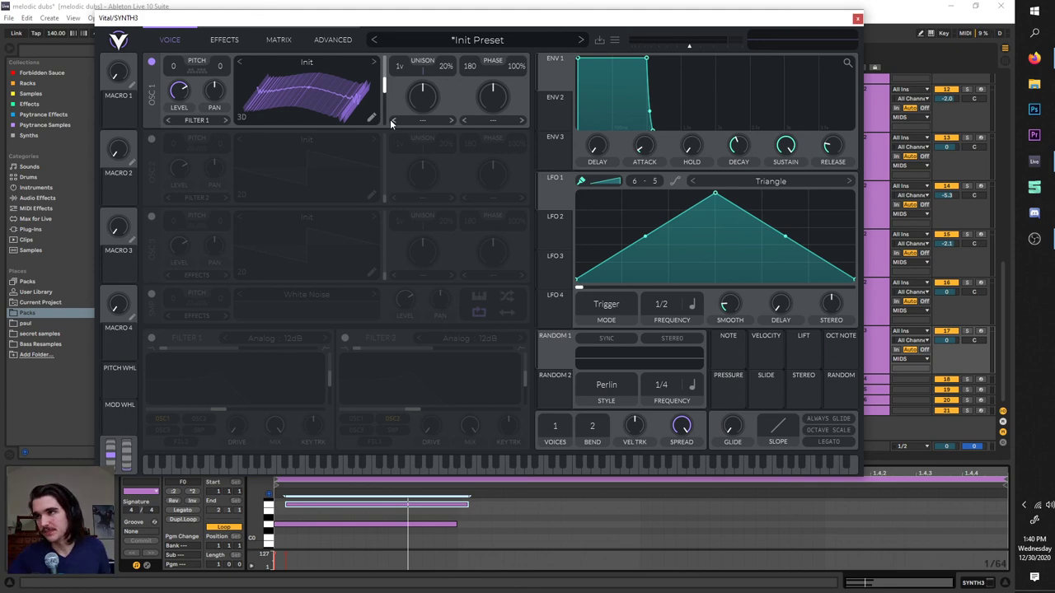
- Review the synth's Advanced and Matrix pages
{"action": "left_click", "coordinate": [328, 39]}
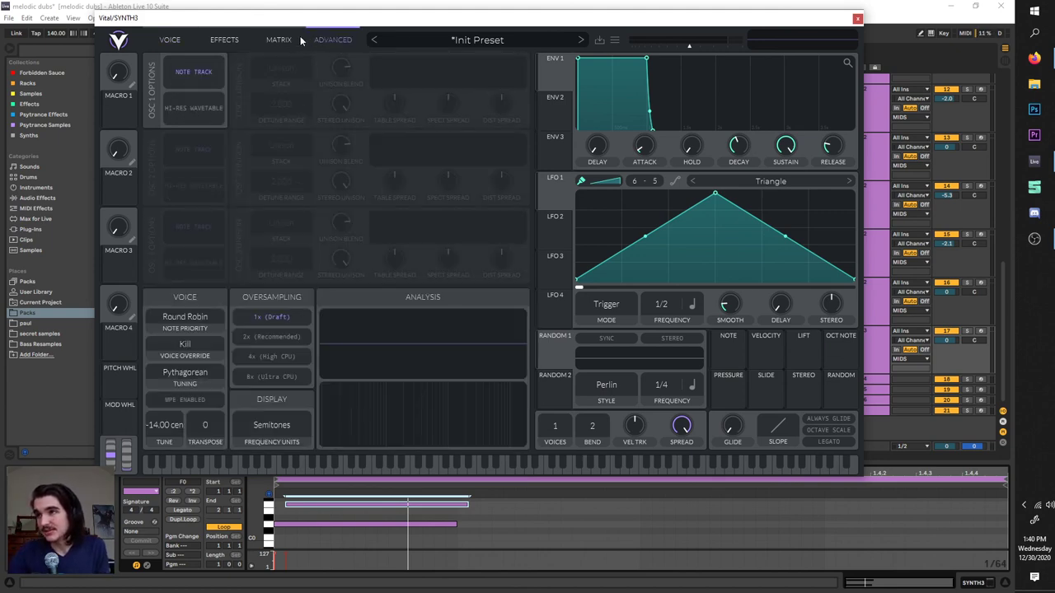
{"action": "left_click", "coordinate": [295, 36]}
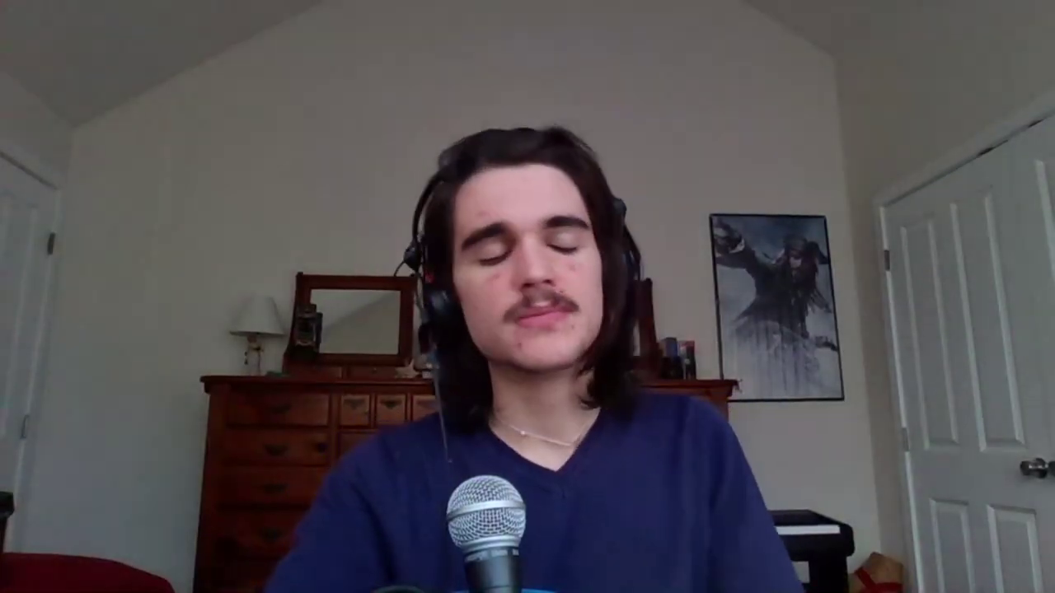